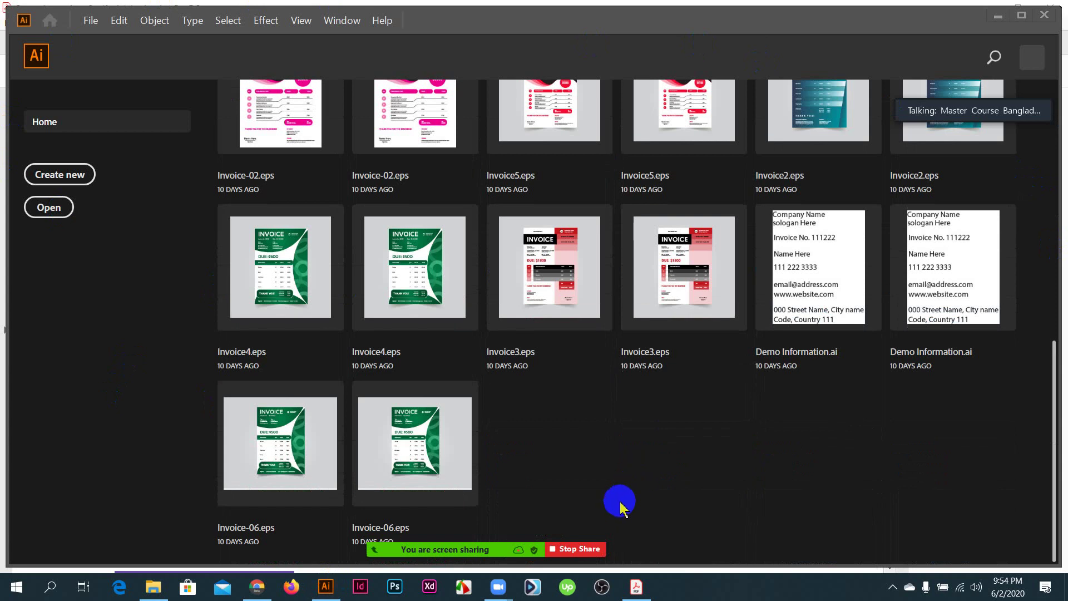
- Look through the home screen's new-file presets, start options and recent file thumbnails
{"action": "scroll", "coordinate": [612, 537], "scroll_direction": "up", "scroll_amount": 10}
{"action": "scroll", "coordinate": [612, 537], "scroll_direction": "up", "scroll_amount": 2}
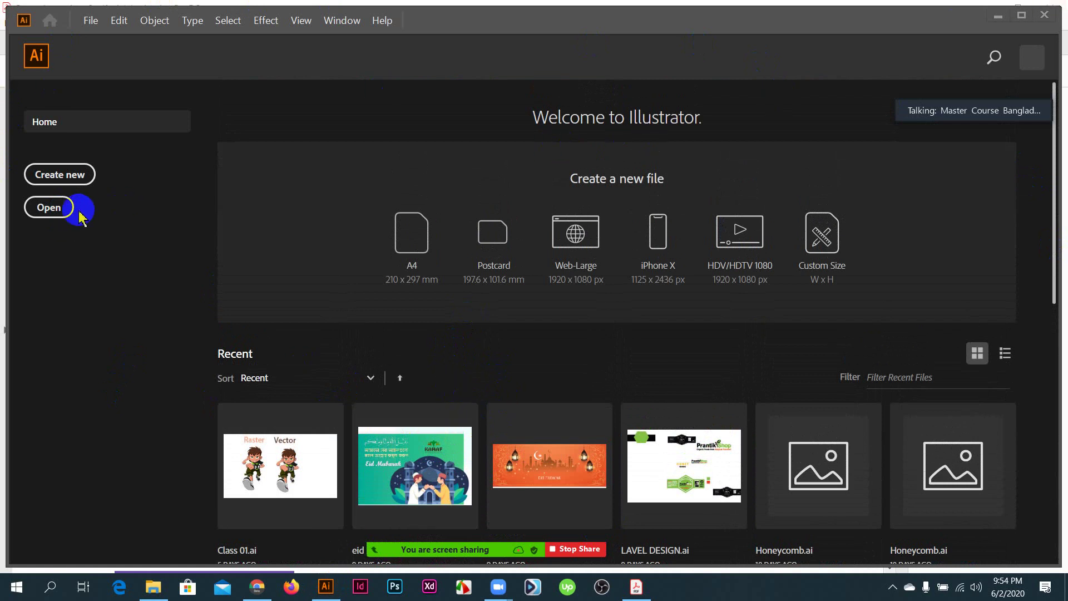
{"action": "left_click", "coordinate": [58, 177]}
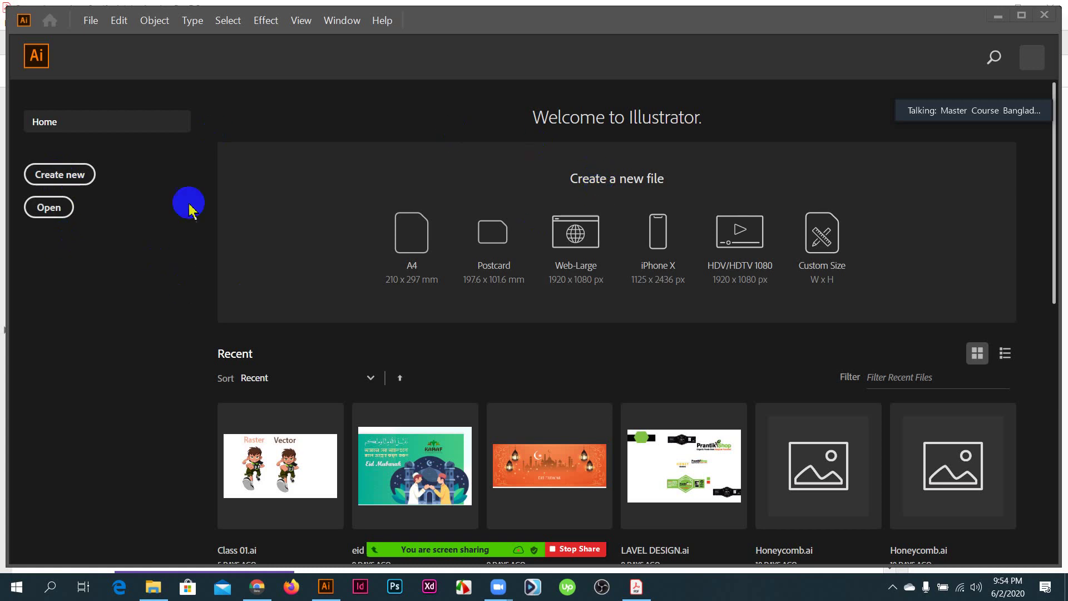
{"action": "scroll", "coordinate": [593, 240], "scroll_direction": "down", "scroll_amount": 3}
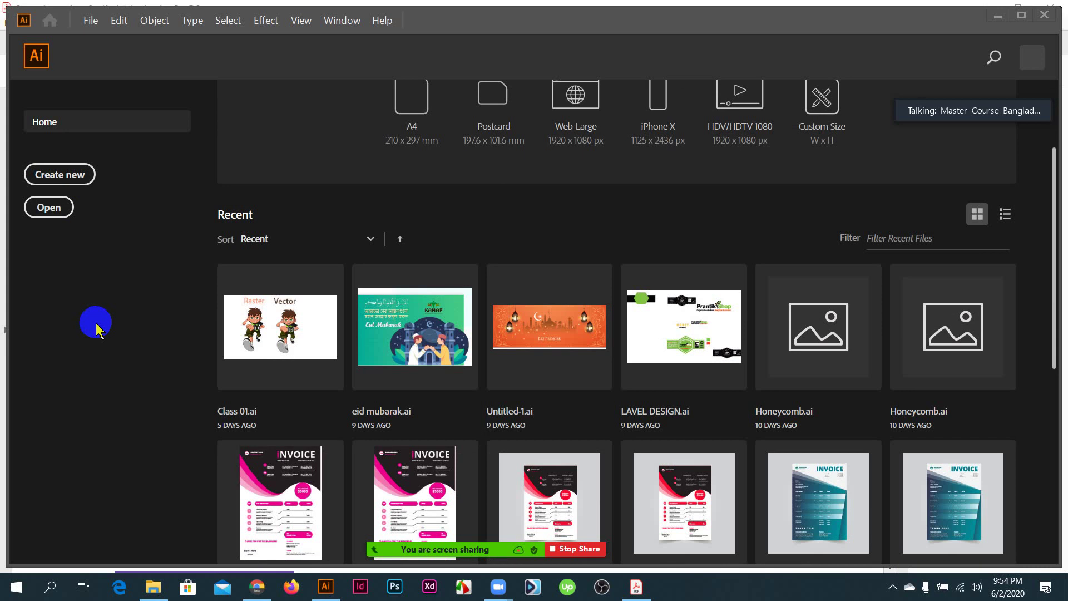
{"action": "left_click", "coordinate": [83, 183]}
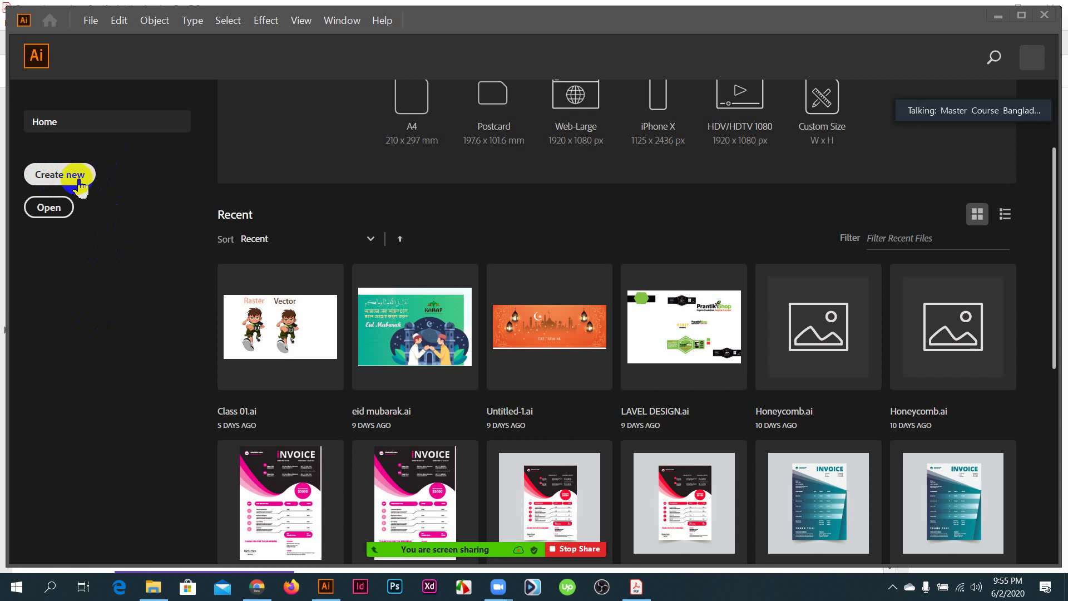
{"action": "left_click", "coordinate": [37, 218]}
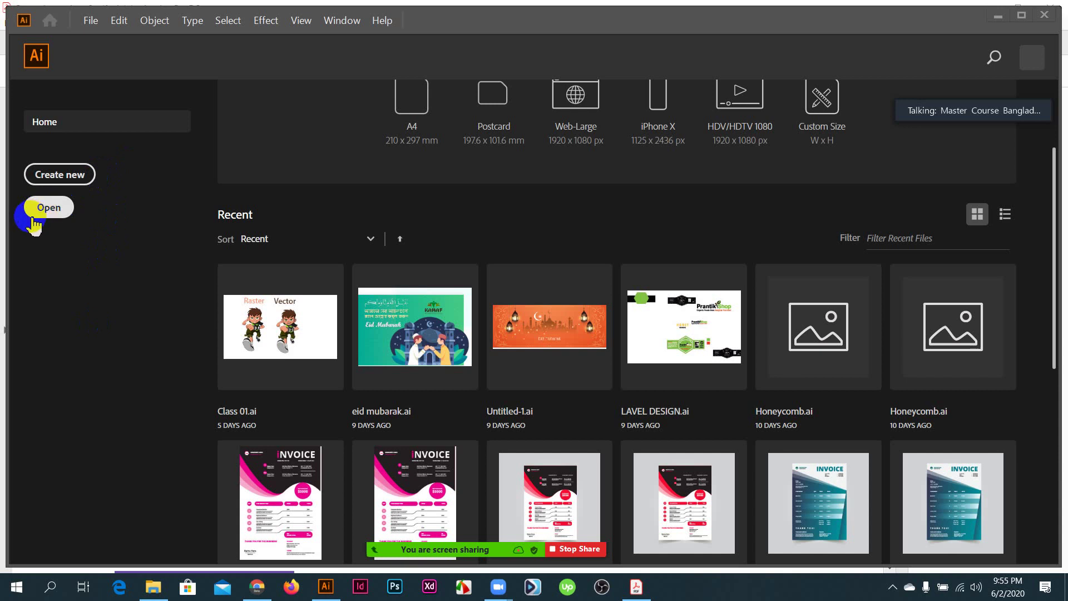
{"action": "left_click", "coordinate": [41, 213]}
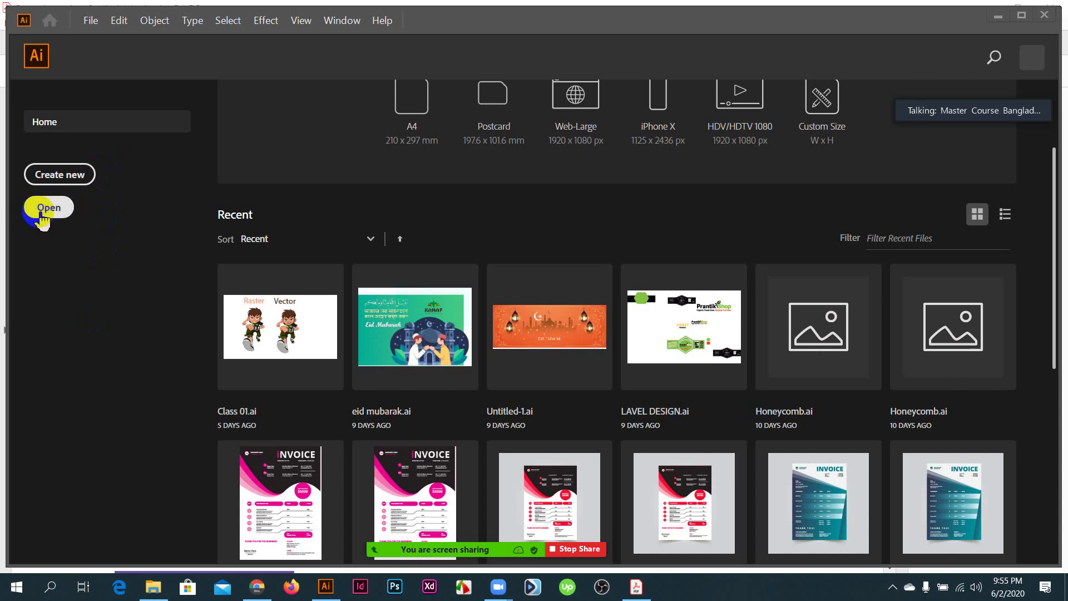
{"action": "scroll", "coordinate": [411, 335], "scroll_direction": "down", "scroll_amount": 7}
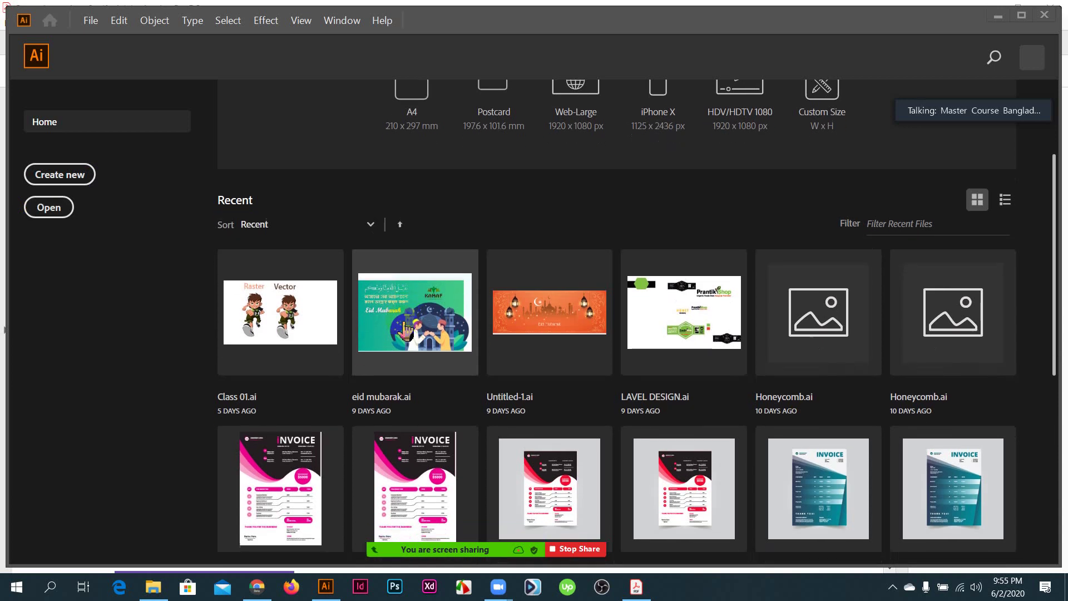
{"action": "scroll", "coordinate": [504, 437], "scroll_direction": "up", "scroll_amount": 8}
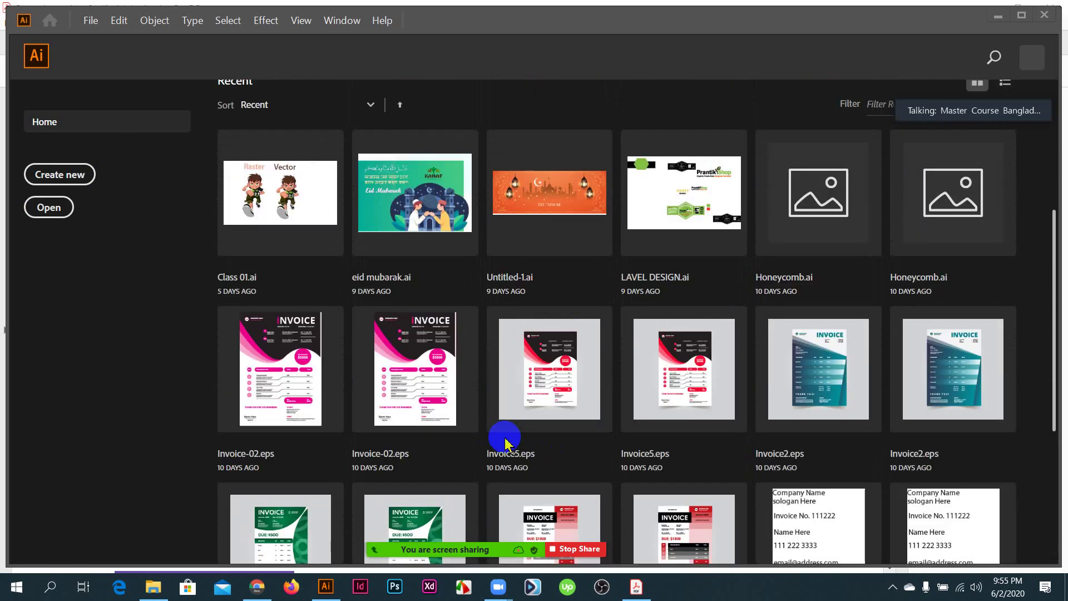
{"action": "scroll", "coordinate": [321, 429], "scroll_direction": "down", "scroll_amount": 1}
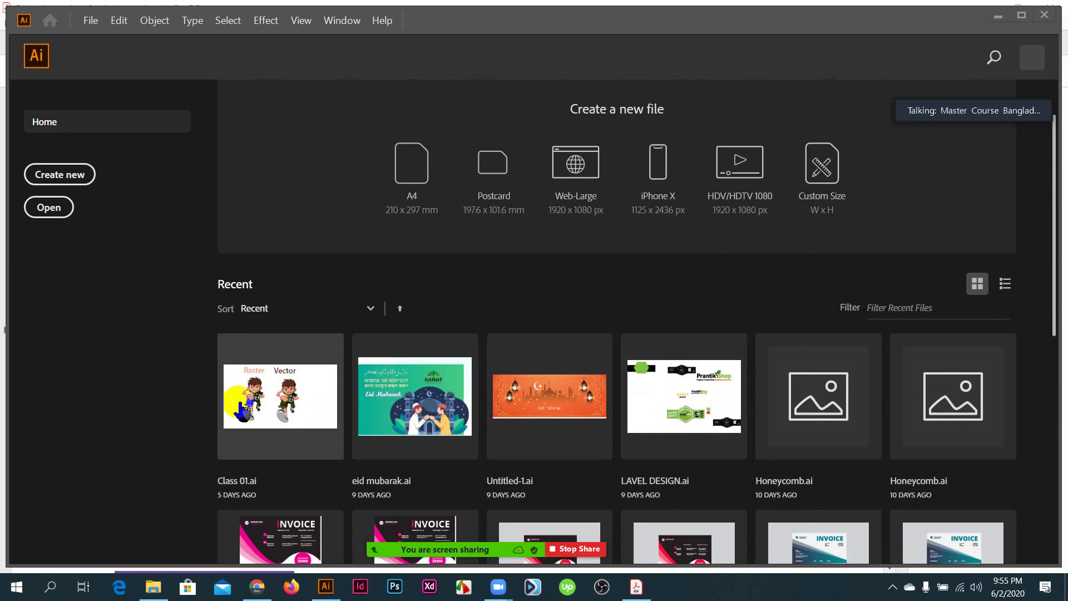
- Open the recent file LAVEL DESIGN.ai to view all its label artwork, and close the document
{"action": "left_click", "coordinate": [692, 401]}
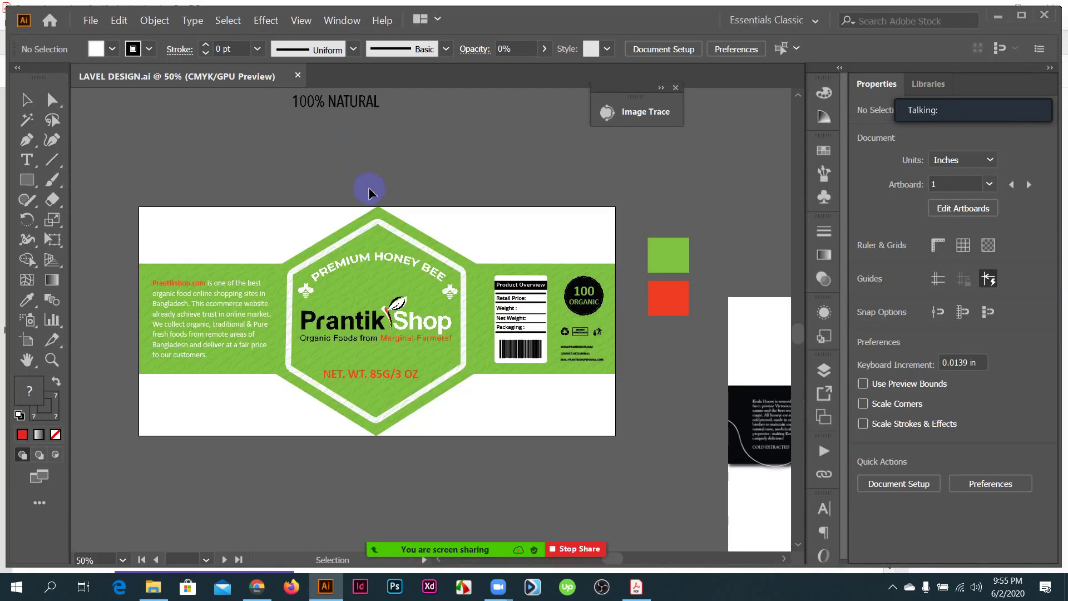
{"action": "left_click", "coordinate": [675, 87]}
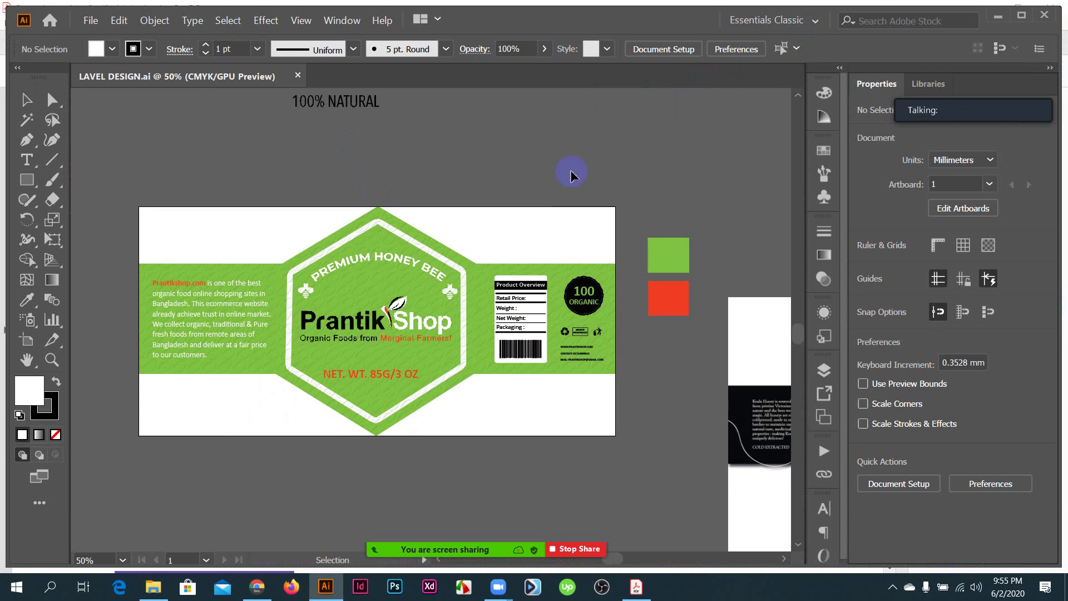
{"action": "scroll", "coordinate": [412, 228], "scroll_direction": "down", "scroll_amount": 1}
{"action": "scroll", "coordinate": [414, 226], "scroll_direction": "down", "scroll_amount": 4}
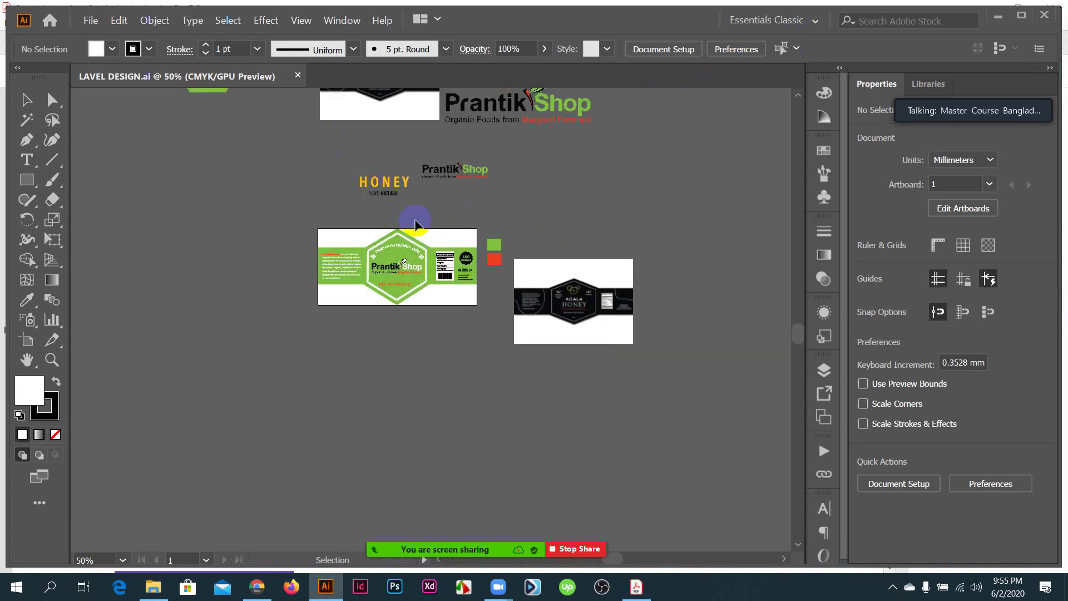
{"action": "scroll", "coordinate": [423, 202], "scroll_direction": "down", "scroll_amount": 7}
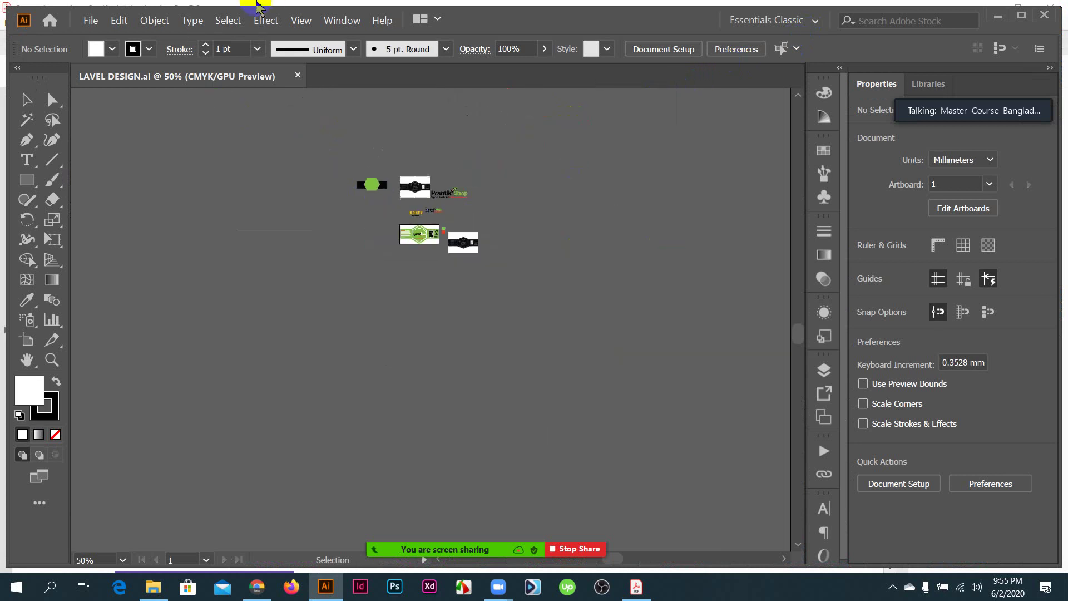
{"action": "left_click", "coordinate": [305, 75]}
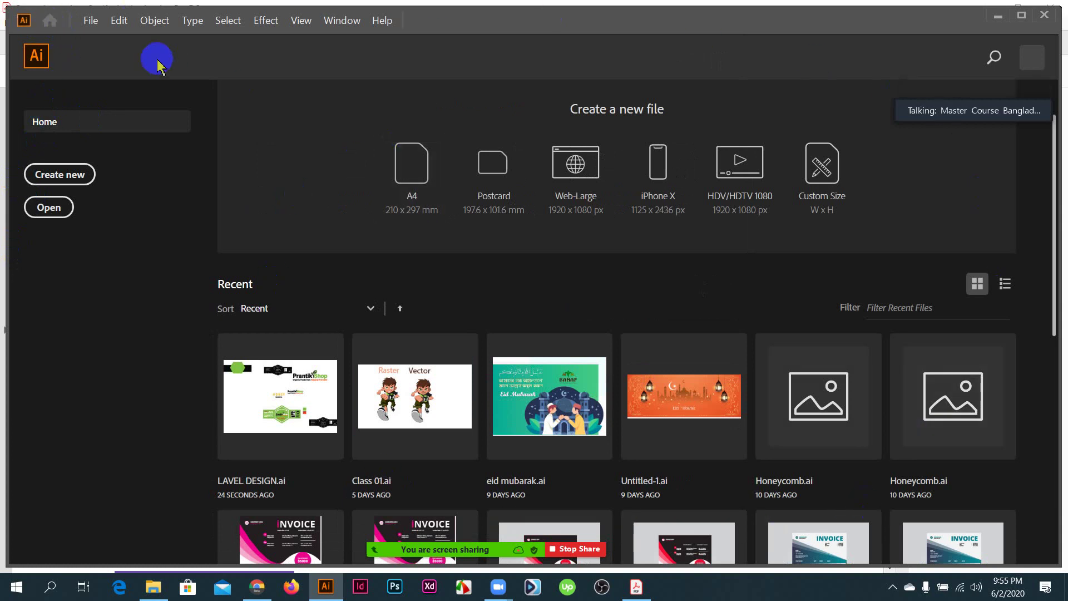
- Open the New Document dialog and move it higher so that it is fully in view
{"action": "left_click", "coordinate": [90, 20]}
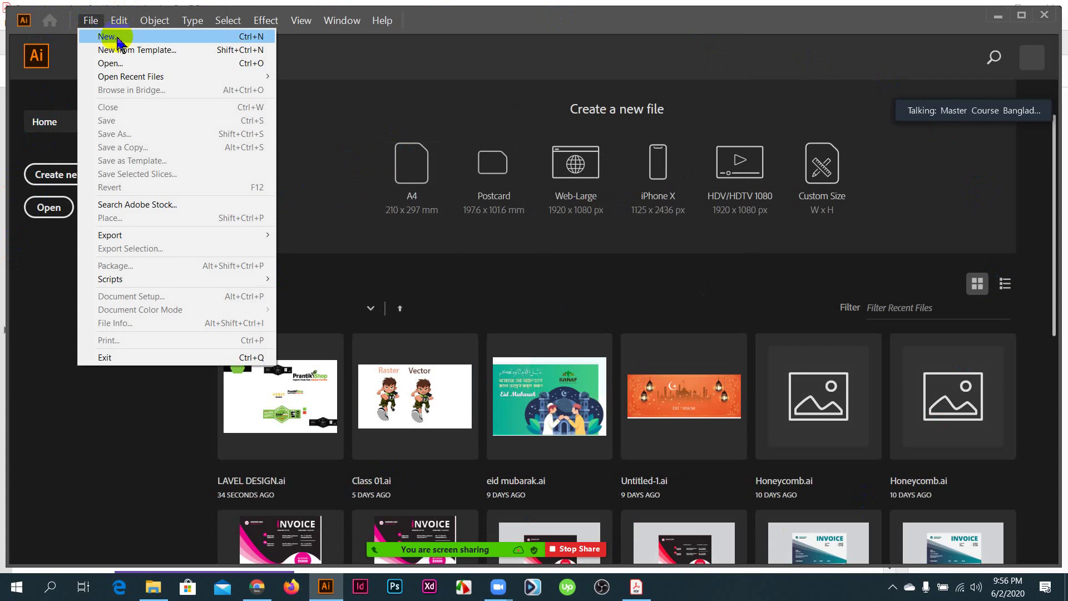
{"action": "left_click", "coordinate": [55, 180]}
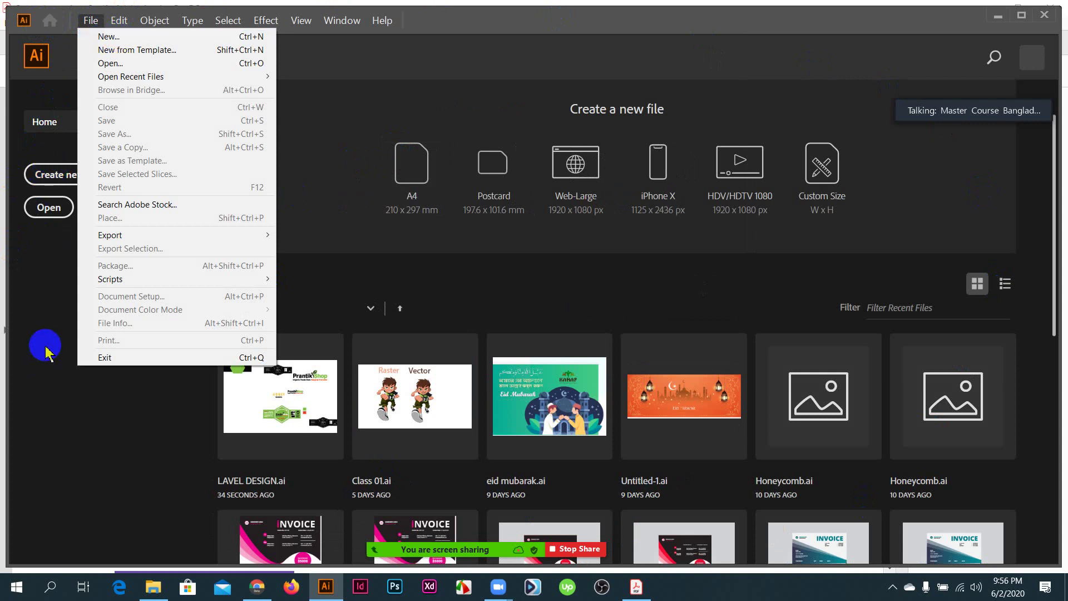
{"action": "left_click", "coordinate": [36, 299]}
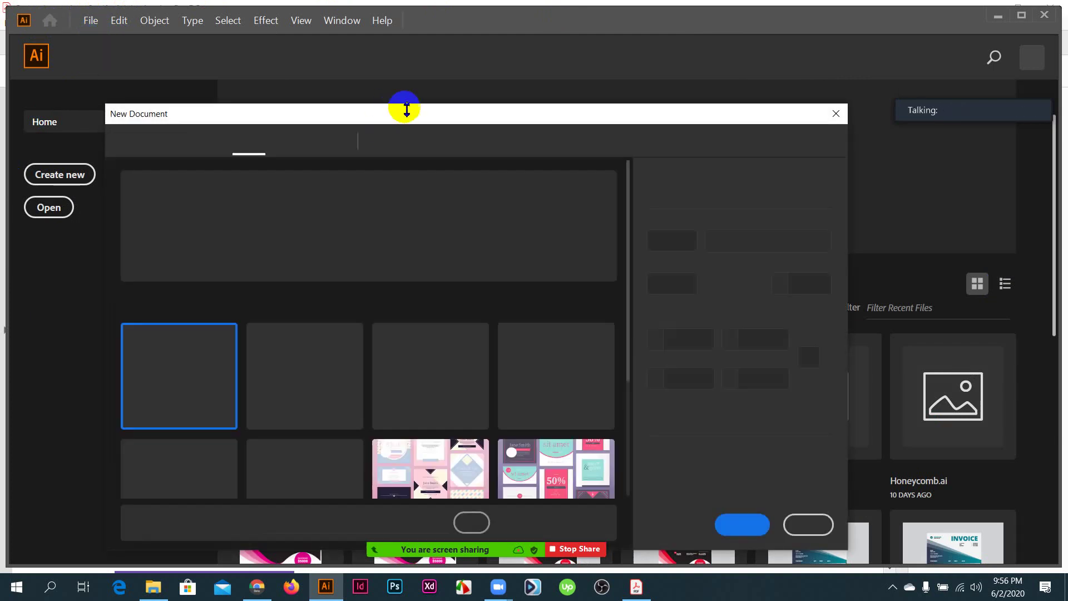
{"action": "left_click_drag", "start_coordinate": [460, 112], "coordinate": [435, 53]}
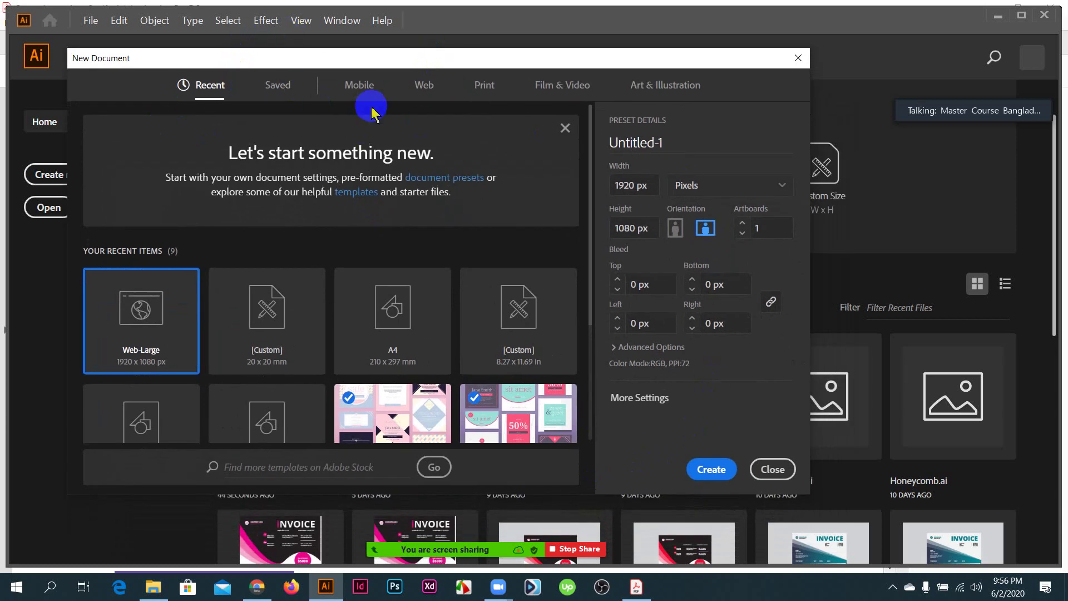
- Review the recent items and the saved templates offered for a new document
{"action": "left_click", "coordinate": [210, 89]}
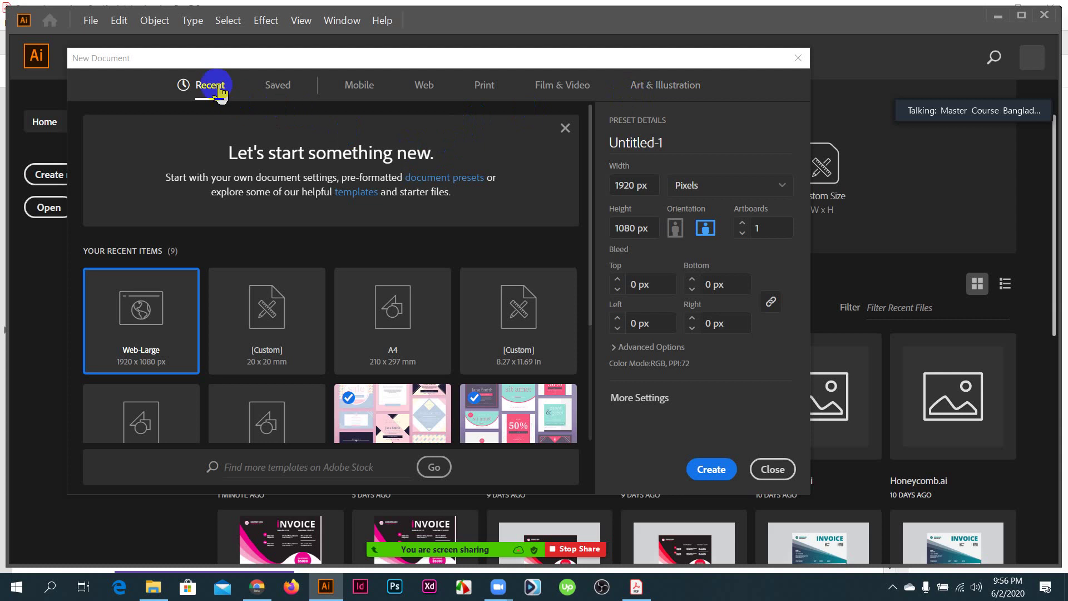
{"action": "scroll", "coordinate": [260, 315], "scroll_direction": "down", "scroll_amount": 3}
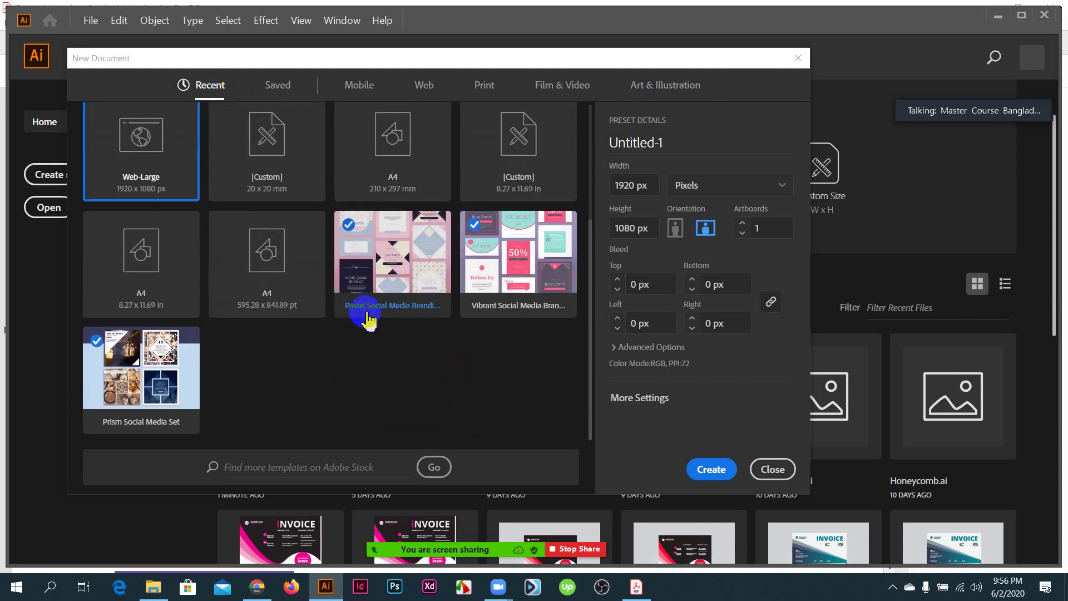
{"action": "scroll", "coordinate": [356, 289], "scroll_direction": "up", "scroll_amount": 3}
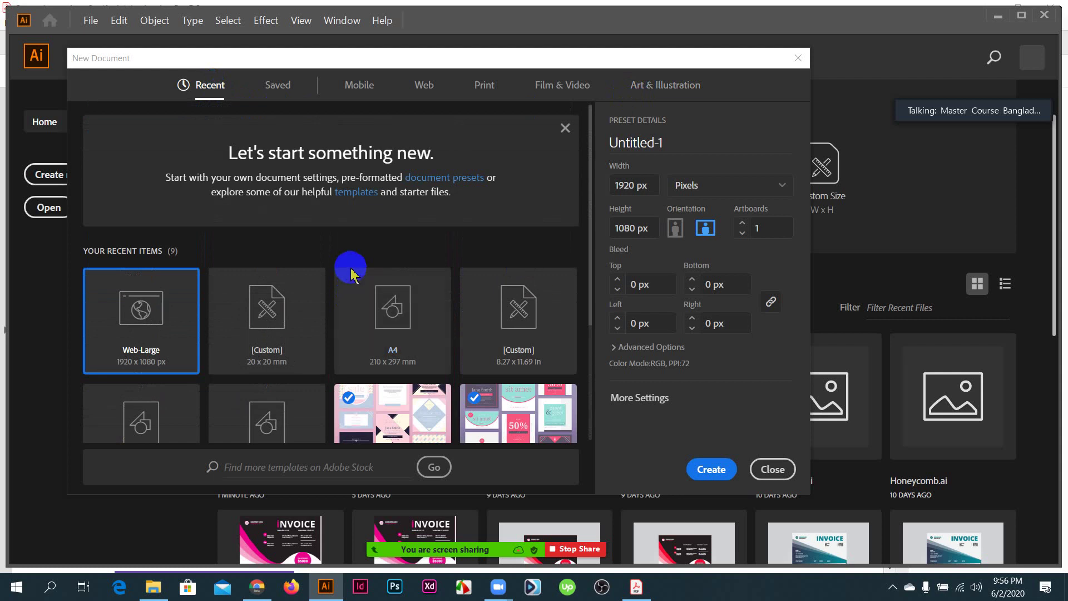
{"action": "left_click", "coordinate": [278, 84]}
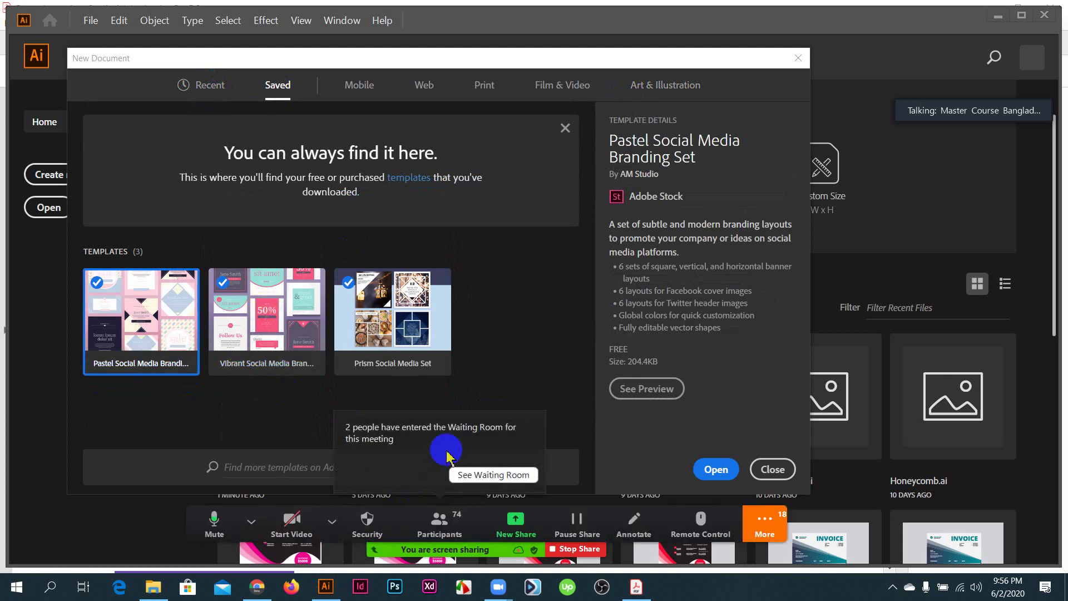
{"action": "left_click", "coordinate": [413, 477]}
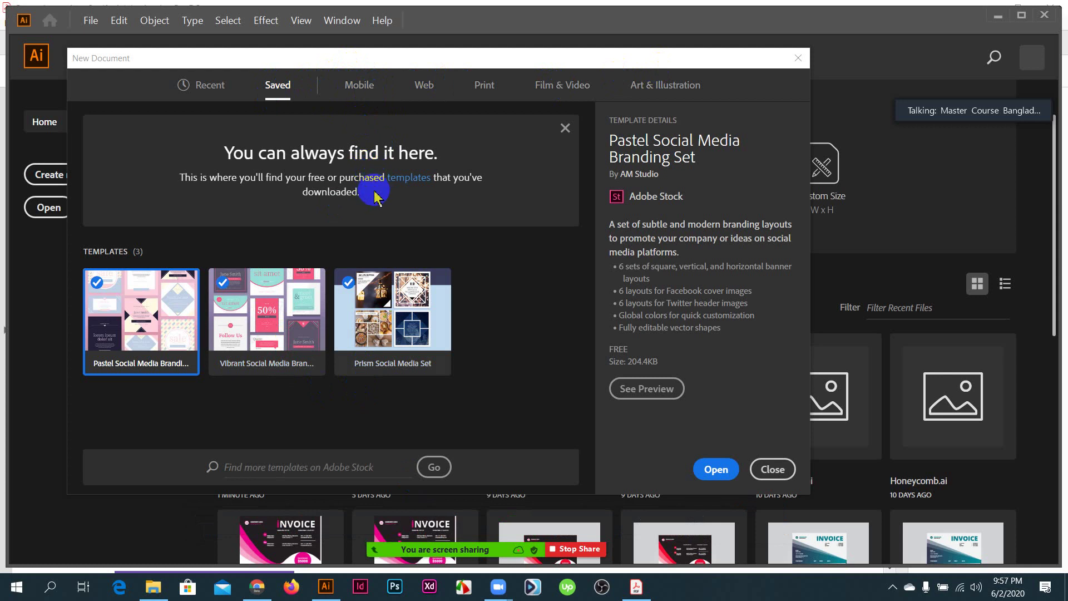
- Review the Mobile presets and examine the full list of Web blank document presets
{"action": "left_click", "coordinate": [360, 89]}
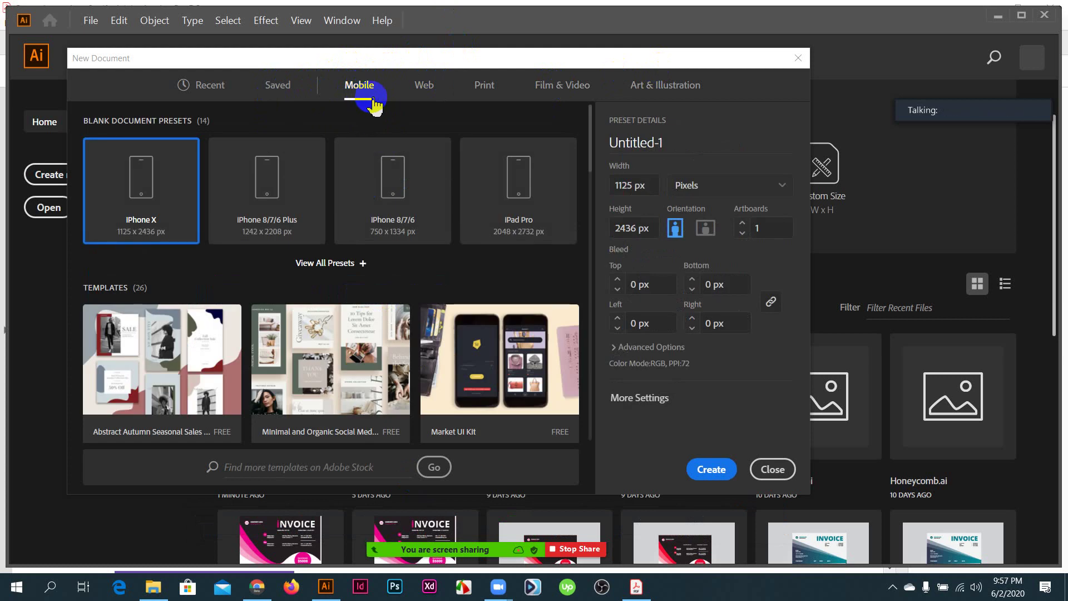
{"action": "left_click", "coordinate": [424, 88]}
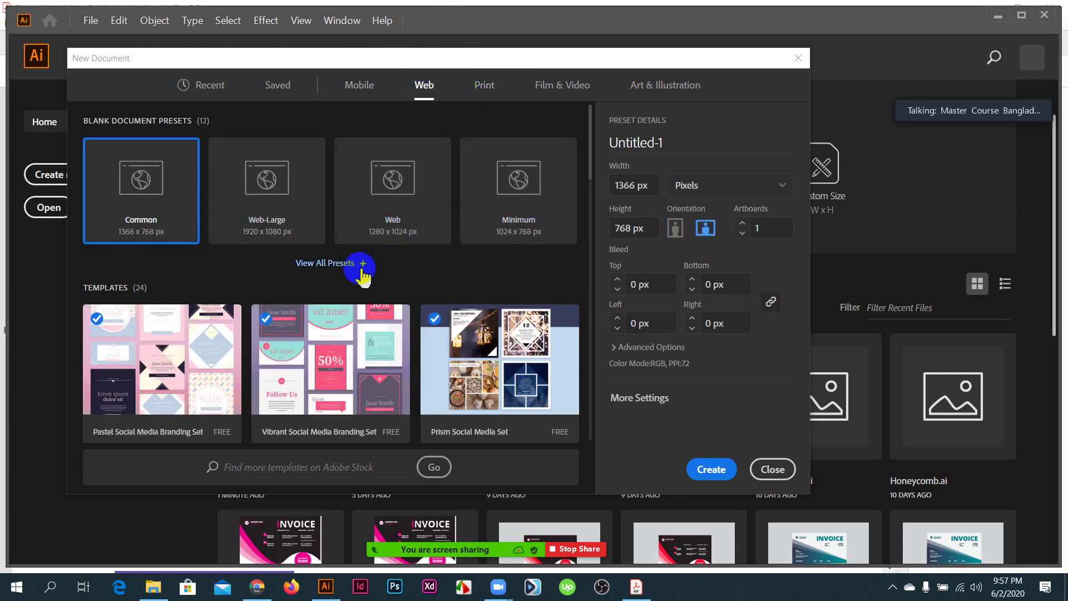
{"action": "left_click", "coordinate": [329, 264]}
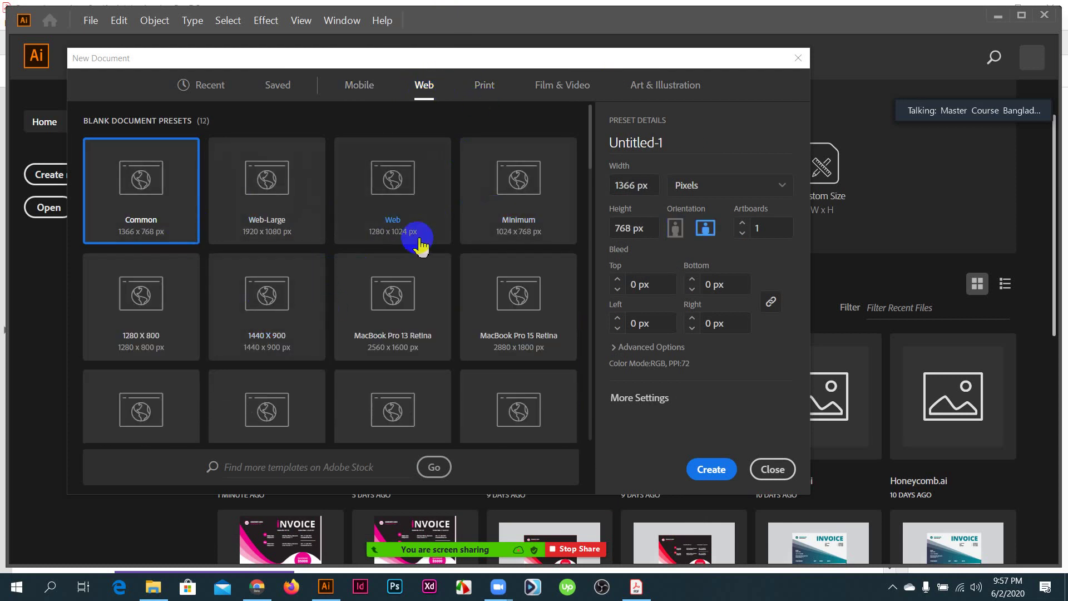
{"action": "scroll", "coordinate": [423, 243], "scroll_direction": "down", "scroll_amount": 5}
{"action": "scroll", "coordinate": [433, 257], "scroll_direction": "up", "scroll_amount": 5}
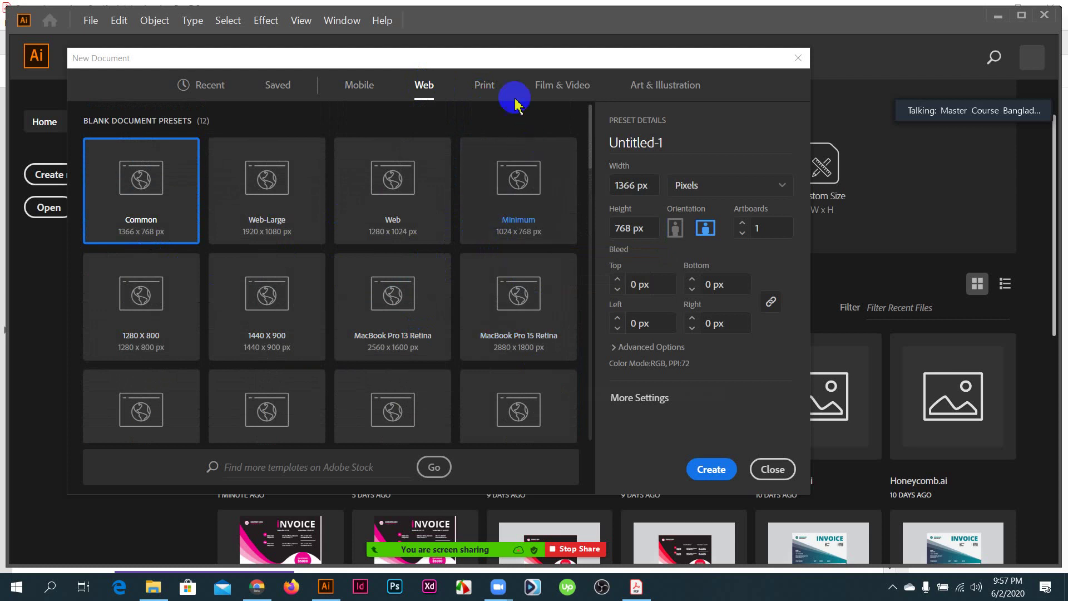
- Show all Print blank document presets and admit the waiting participant to the meeting
{"action": "left_click", "coordinate": [485, 85]}
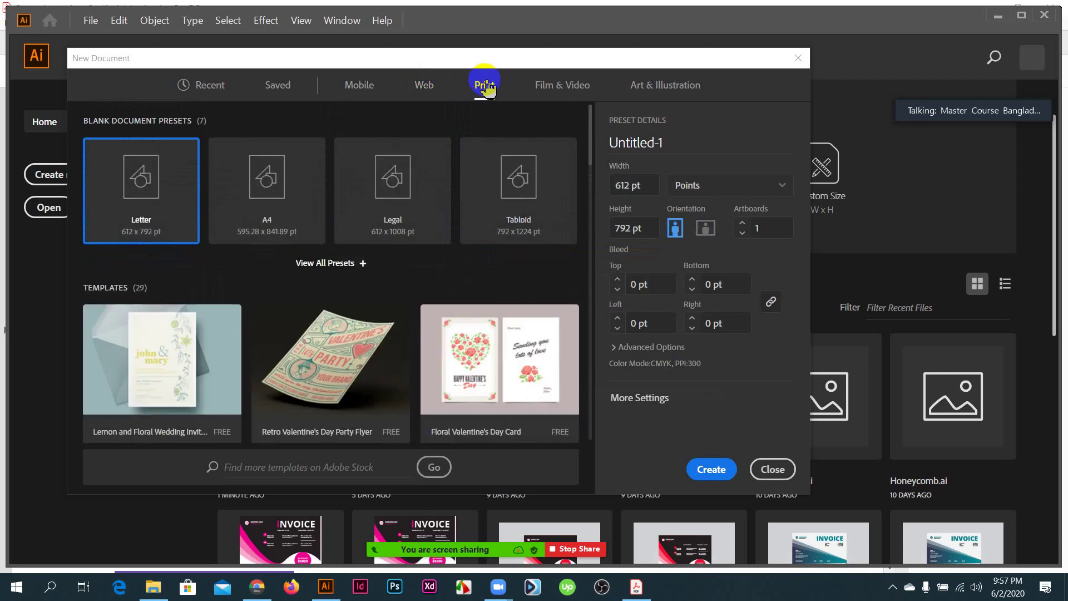
{"action": "left_click", "coordinate": [341, 265]}
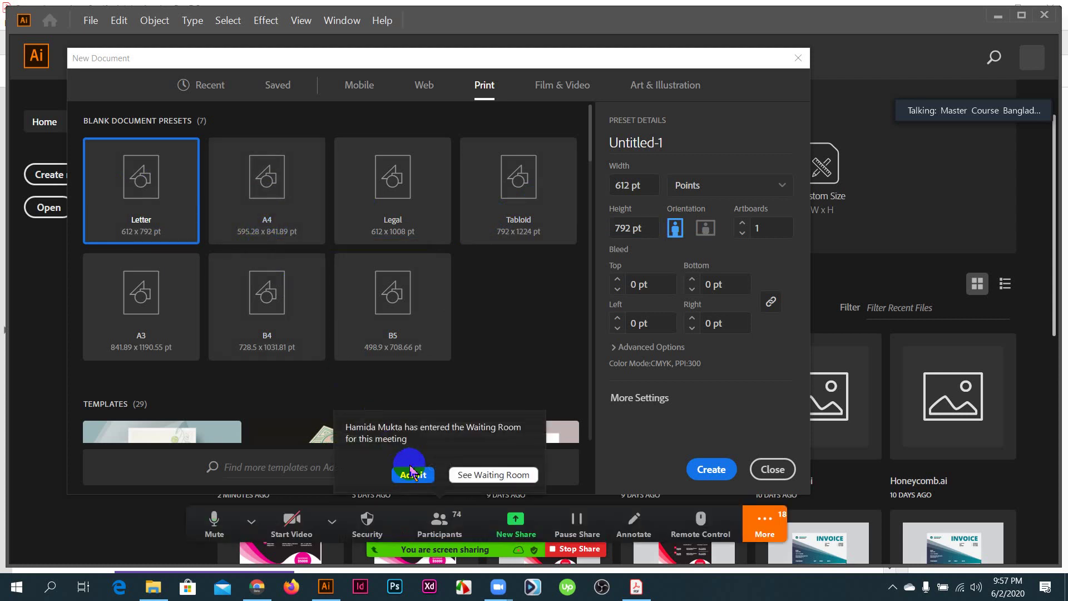
{"action": "left_click", "coordinate": [411, 473]}
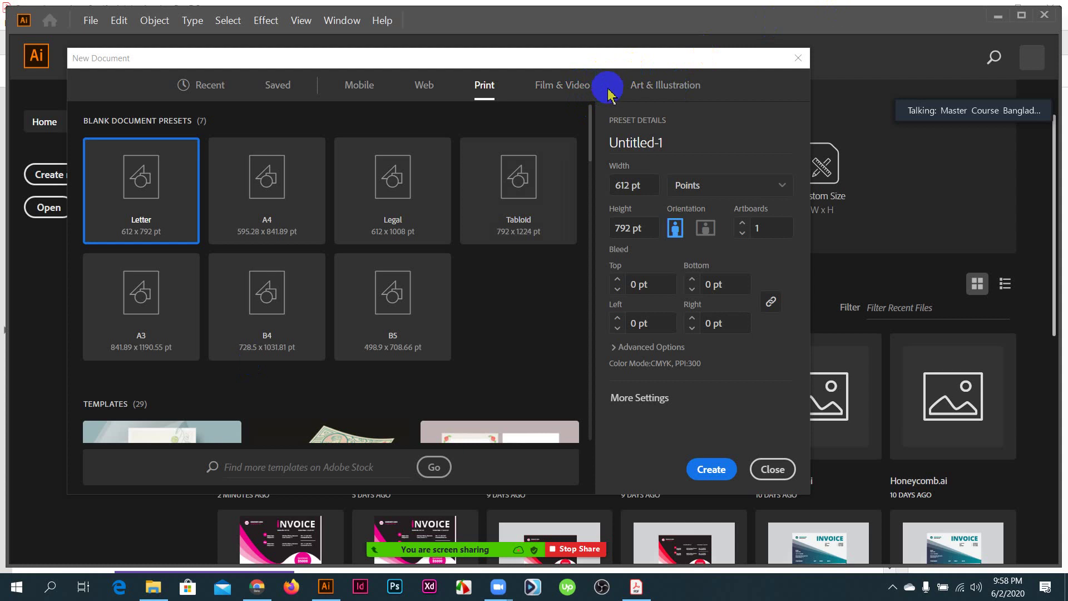
- Review the Film & Video presets and look through the Art & Illustration presets and templates
{"action": "left_click", "coordinate": [564, 98]}
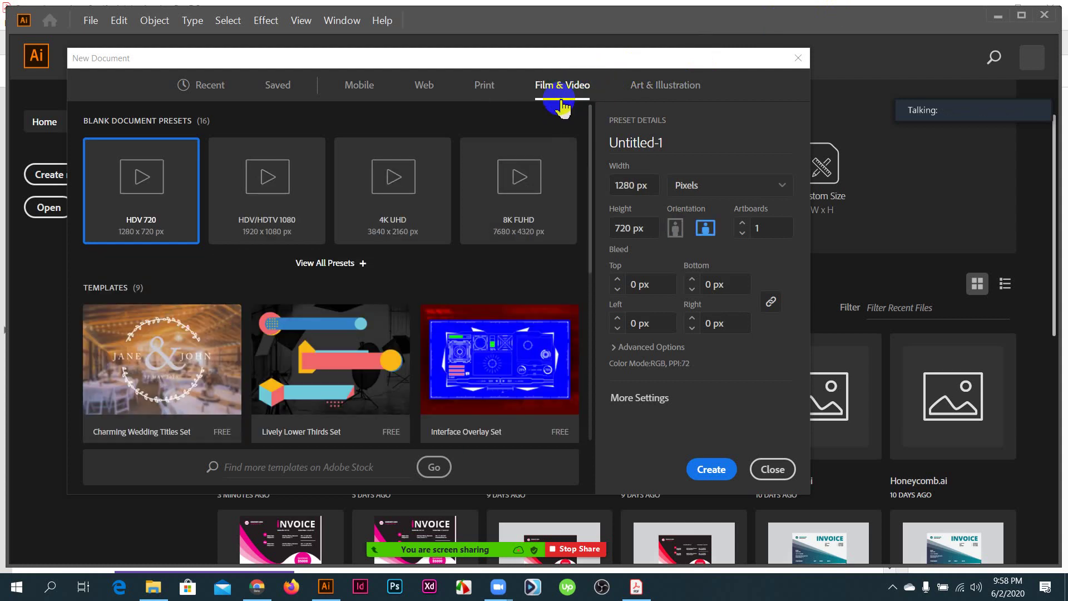
{"action": "left_click", "coordinate": [664, 89]}
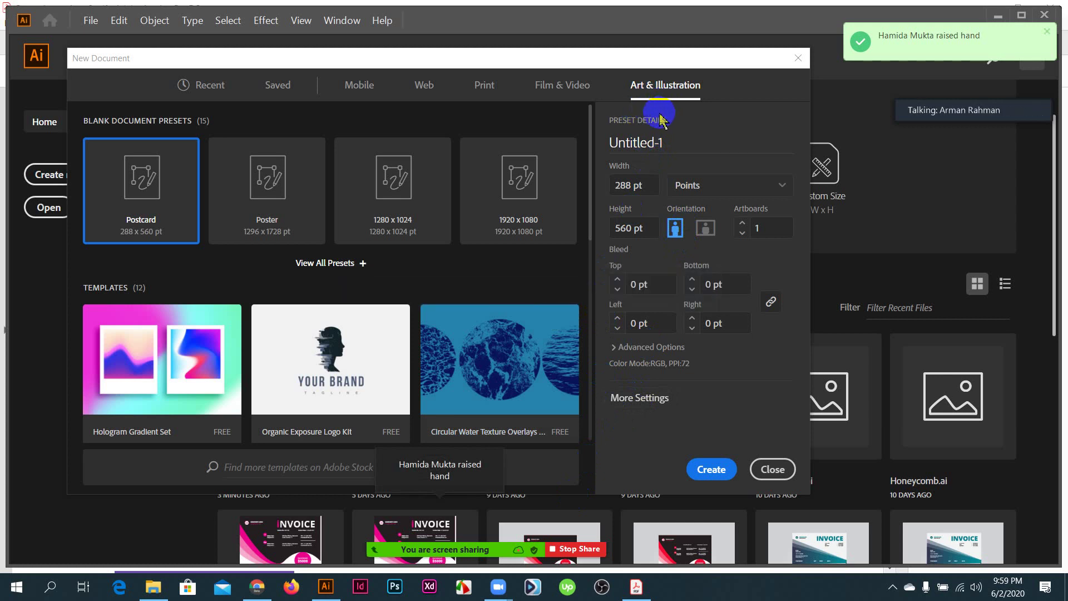
{"action": "scroll", "coordinate": [513, 254], "scroll_direction": "down", "scroll_amount": 3}
{"action": "scroll", "coordinate": [389, 145], "scroll_direction": "up", "scroll_amount": 2}
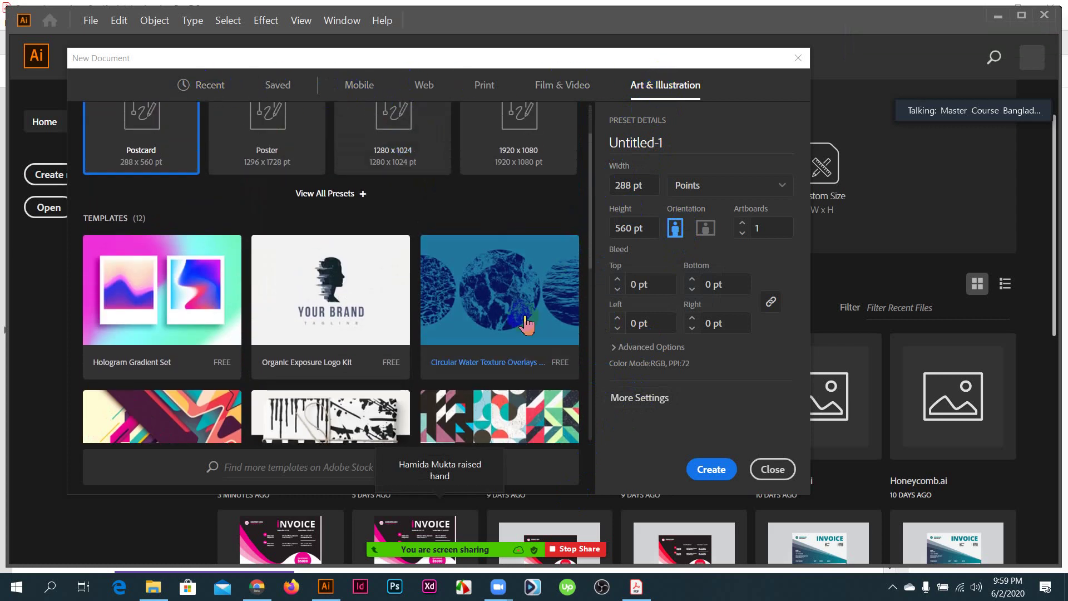
{"action": "scroll", "coordinate": [457, 359], "scroll_direction": "down", "scroll_amount": 1}
{"action": "scroll", "coordinate": [457, 359], "scroll_direction": "down", "scroll_amount": 6}
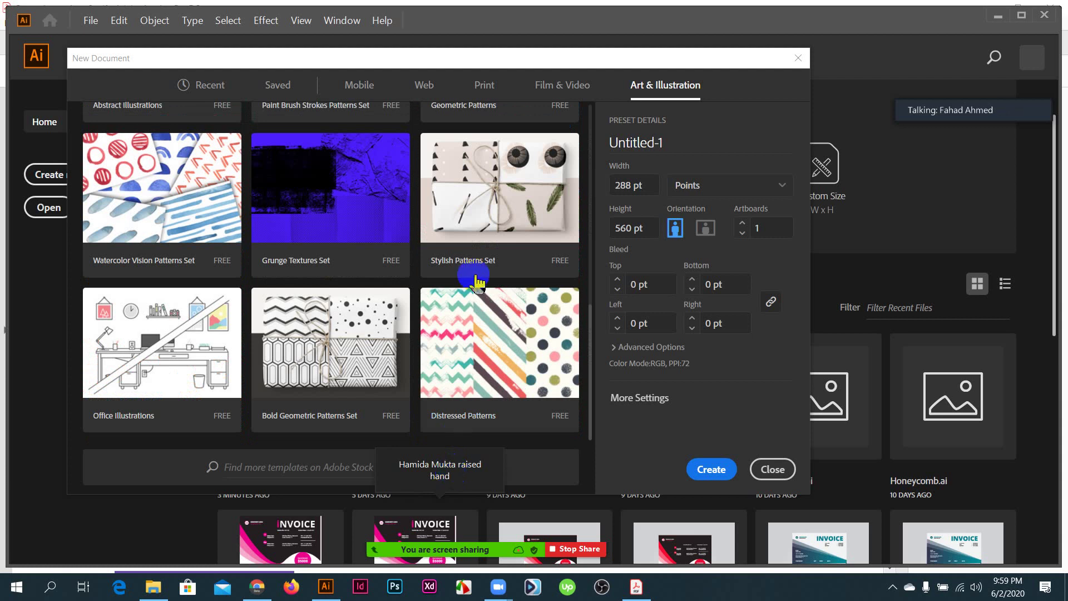
{"action": "scroll", "coordinate": [477, 299], "scroll_direction": "up", "scroll_amount": 7}
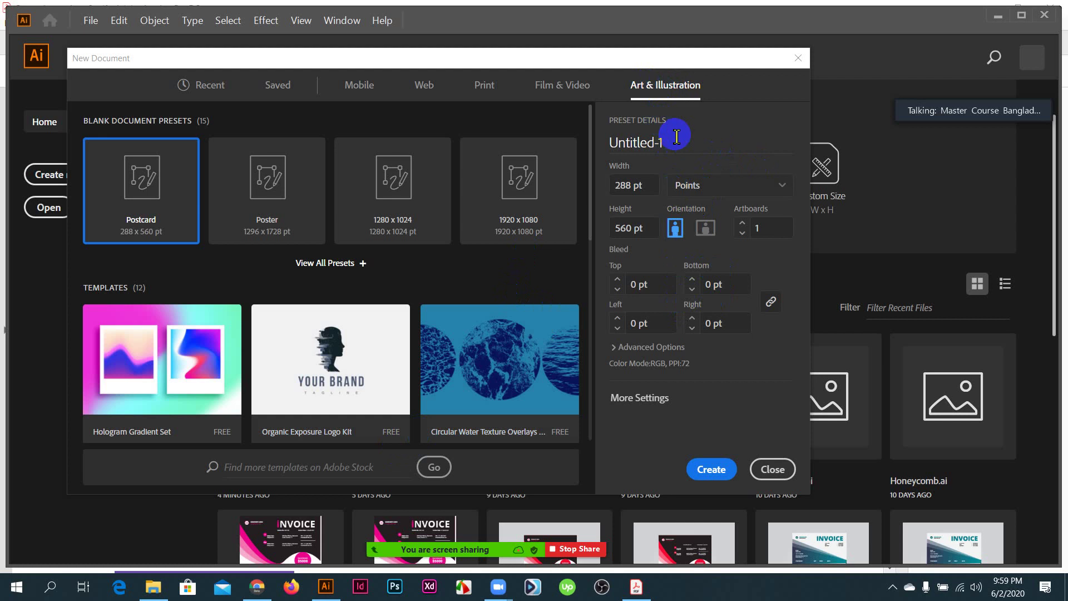
- Name the new document "Class 01" and admit the waiting participant to the meeting
{"action": "mouse_move", "coordinate": [671, 140]}
{"action": "left_mouse_down"}
{"action": "mouse_move", "coordinate": [604, 142]}
{"action": "mouse_move", "coordinate": [671, 142]}
{"action": "left_mouse_up"}
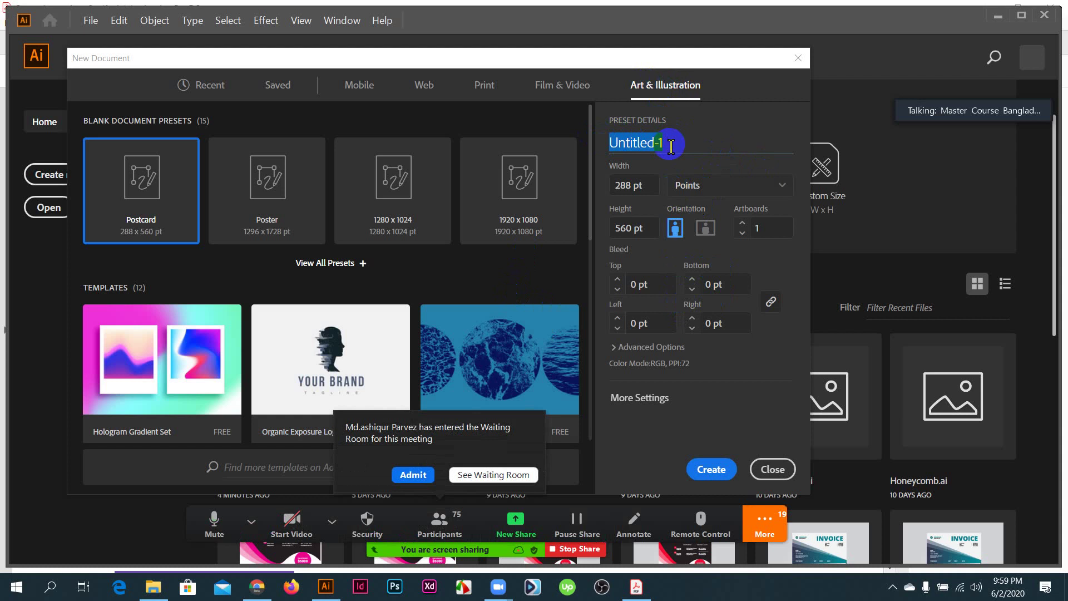
{"action": "left_click", "coordinate": [402, 474]}
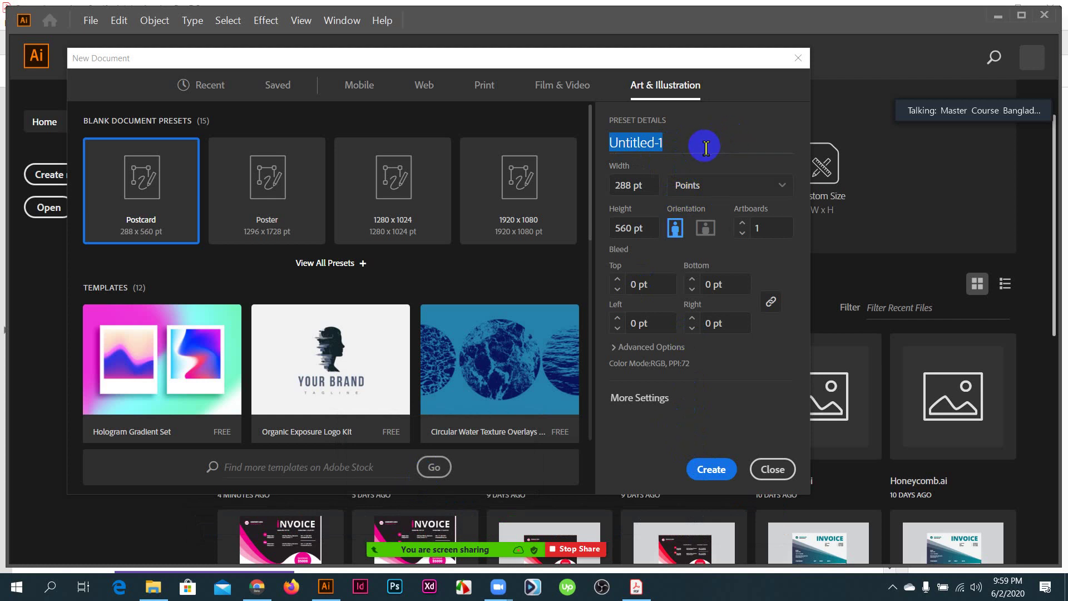
{"action": "type", "text": "Class"}
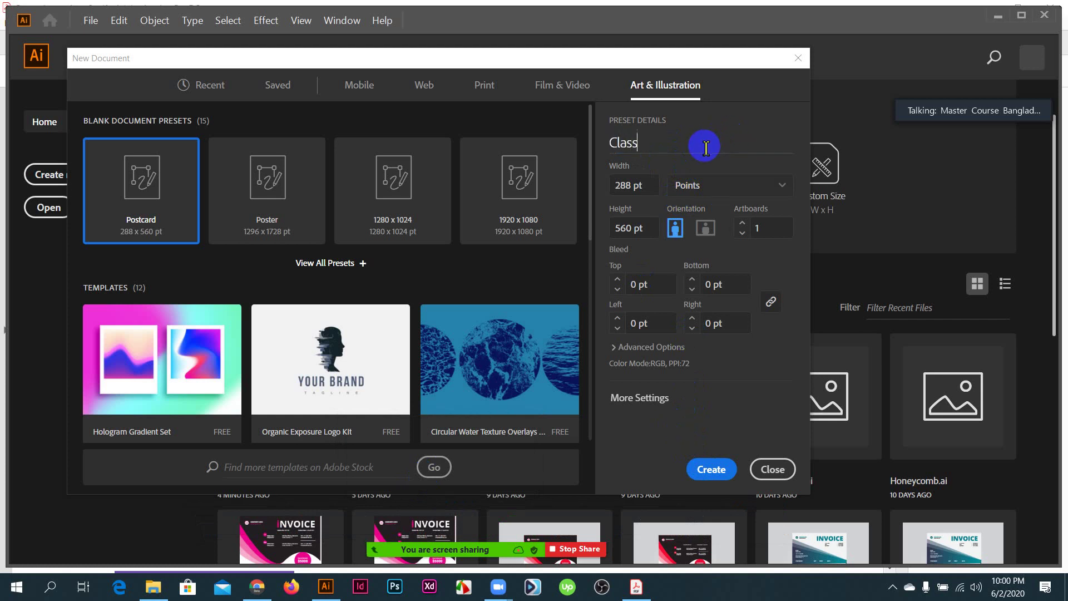
{"action": "type", "text": " 01"}
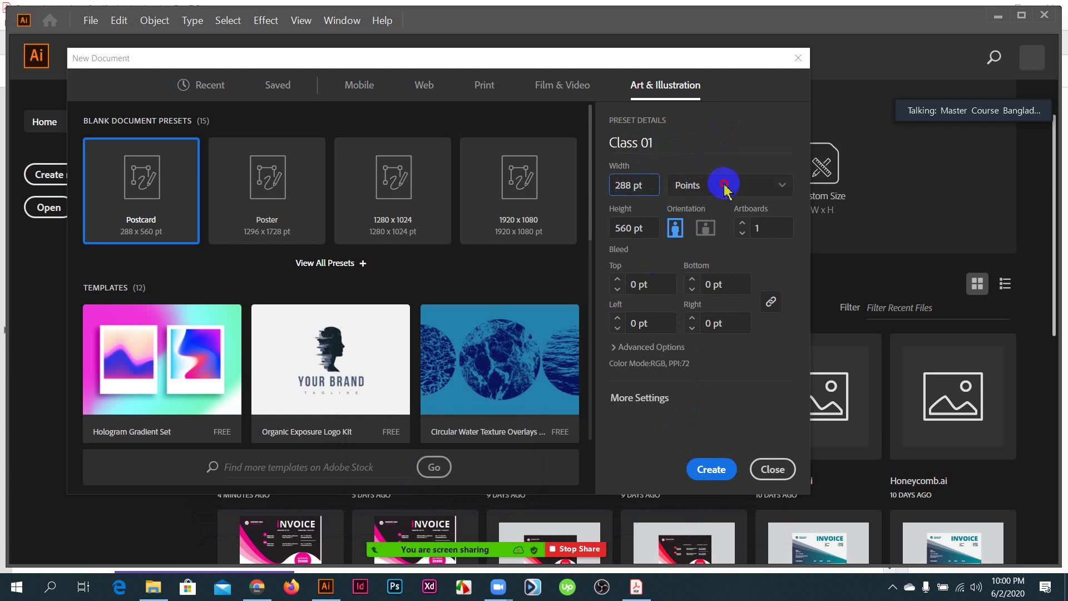
- Examine the document's width, height and available measurement units, and admit the waiting device to the meeting
{"action": "left_click", "coordinate": [723, 187]}
{"action": "left_click", "coordinate": [640, 186]}
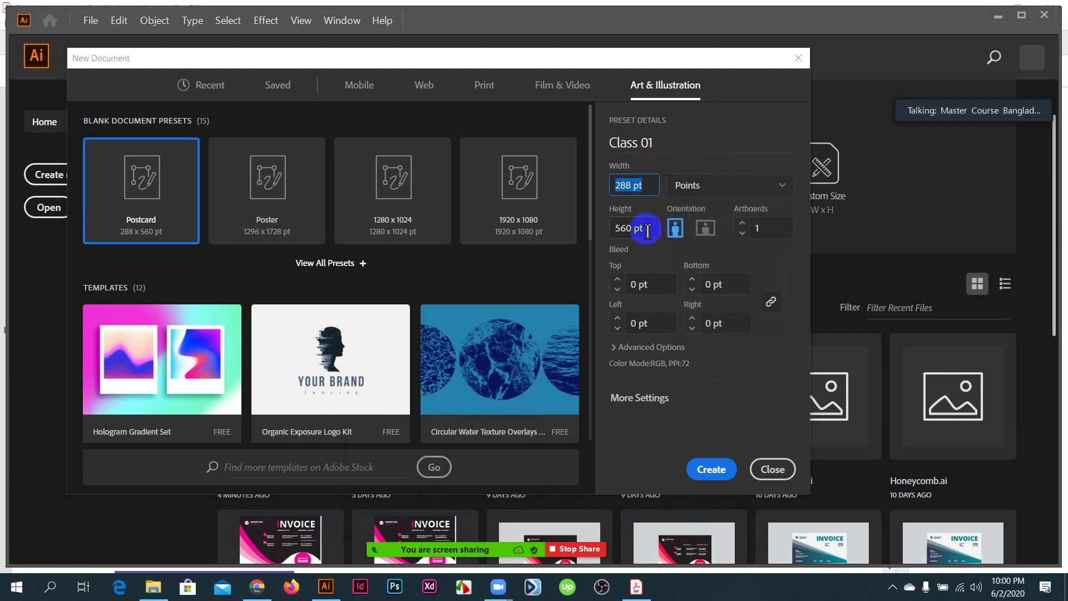
{"action": "key", "text": "Tab"}
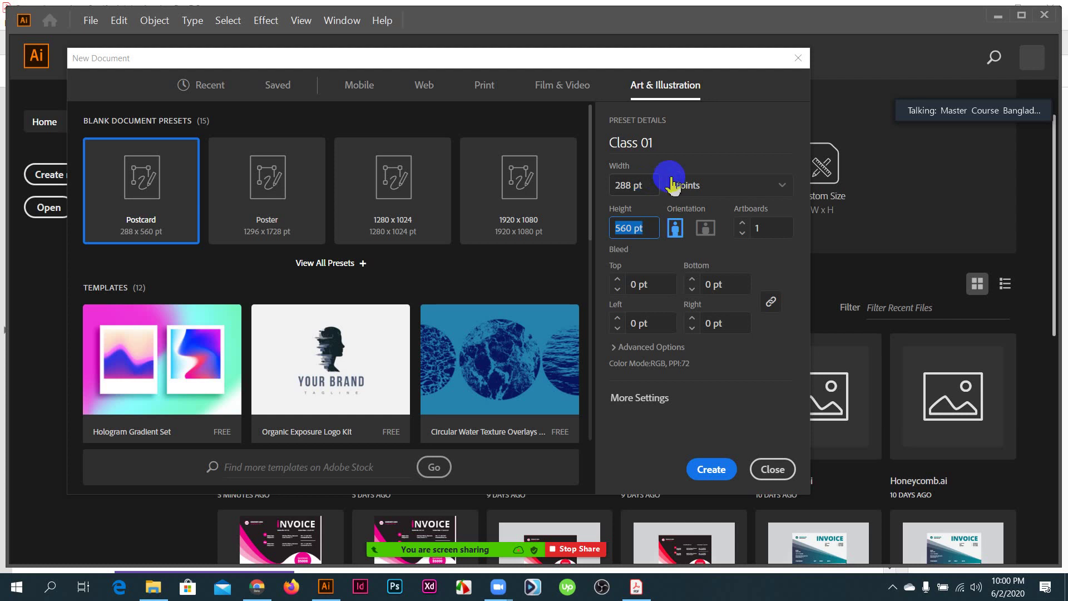
{"action": "left_click", "coordinate": [718, 190]}
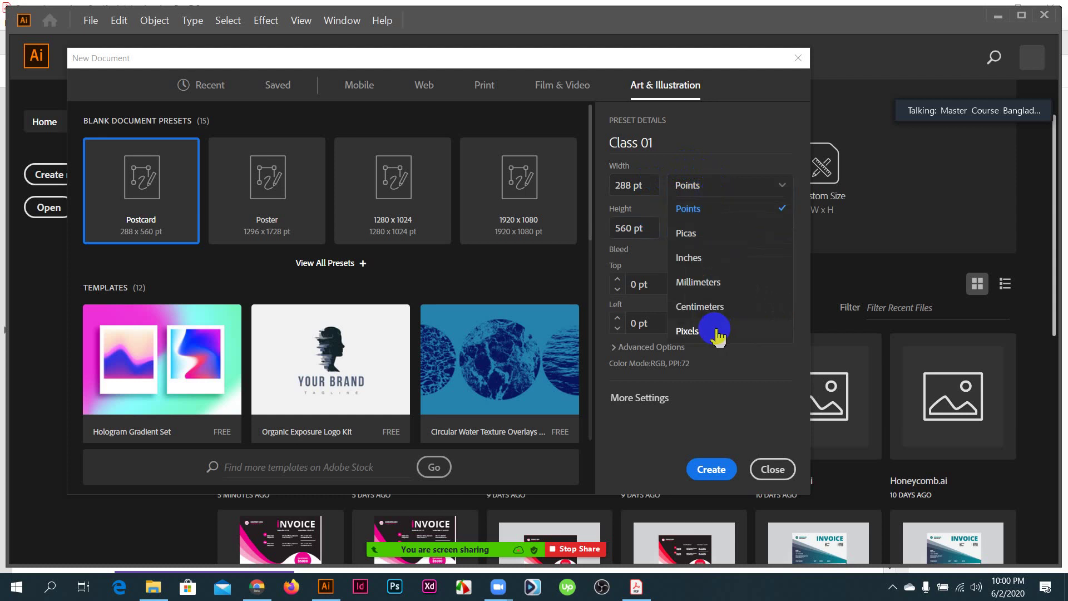
{"action": "left_click", "coordinate": [740, 189]}
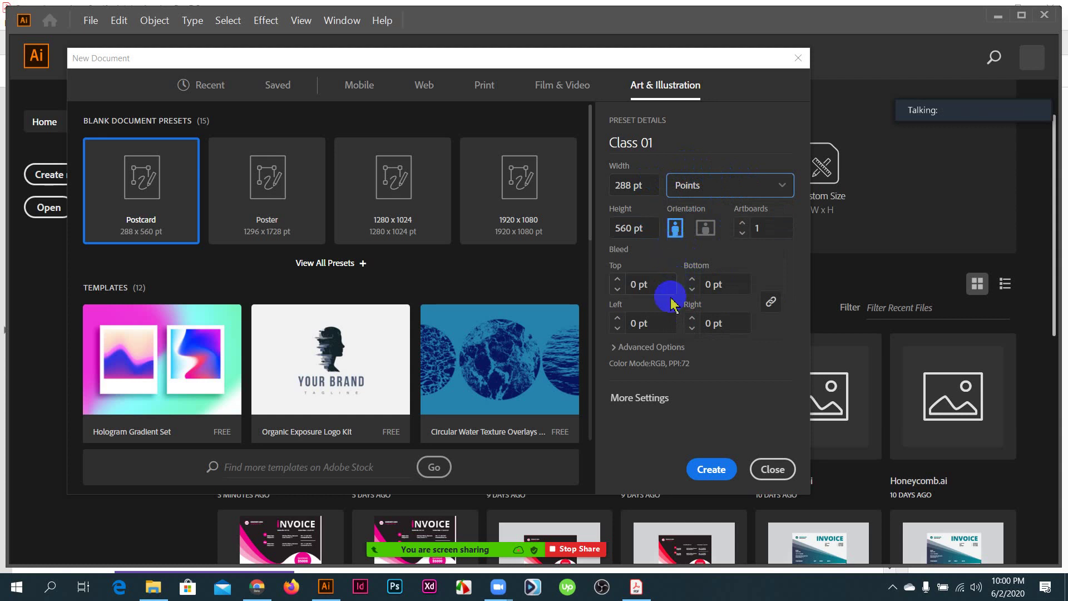
{"action": "left_click", "coordinate": [742, 187]}
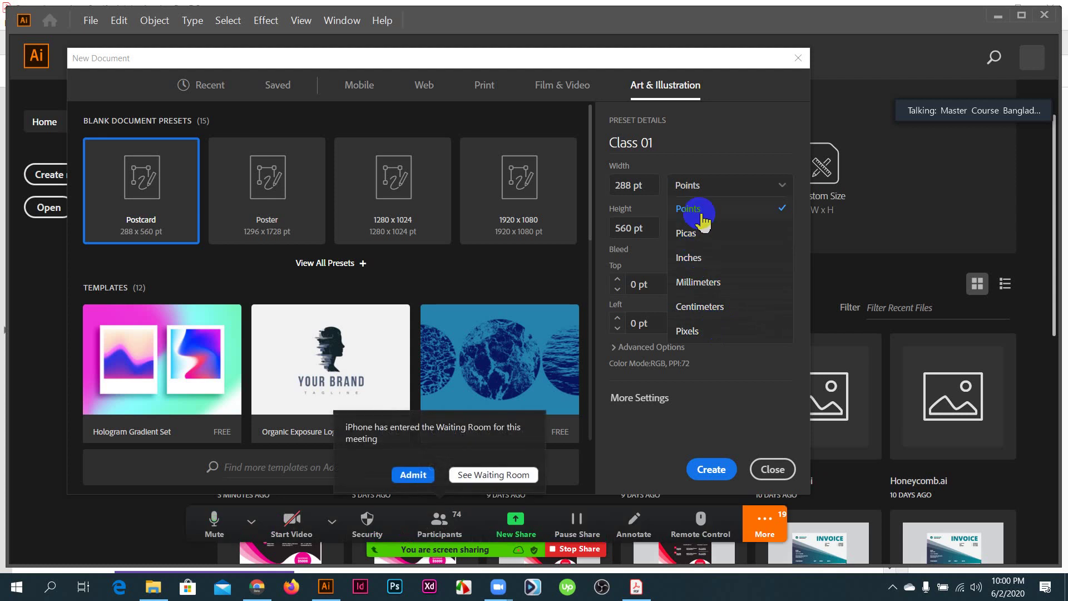
{"action": "left_click", "coordinate": [413, 476]}
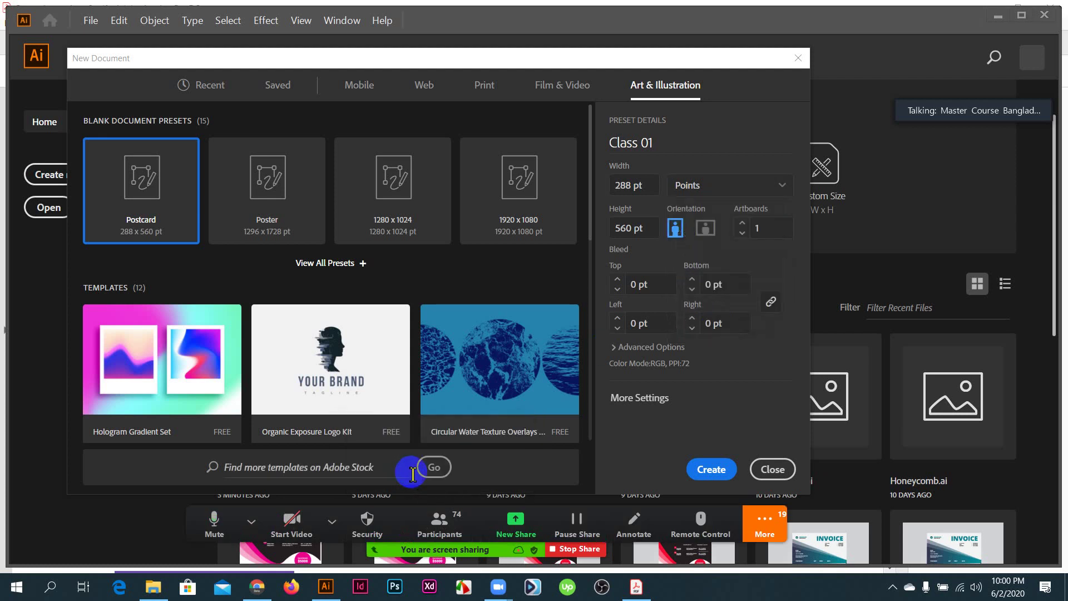
{"action": "left_click", "coordinate": [730, 185]}
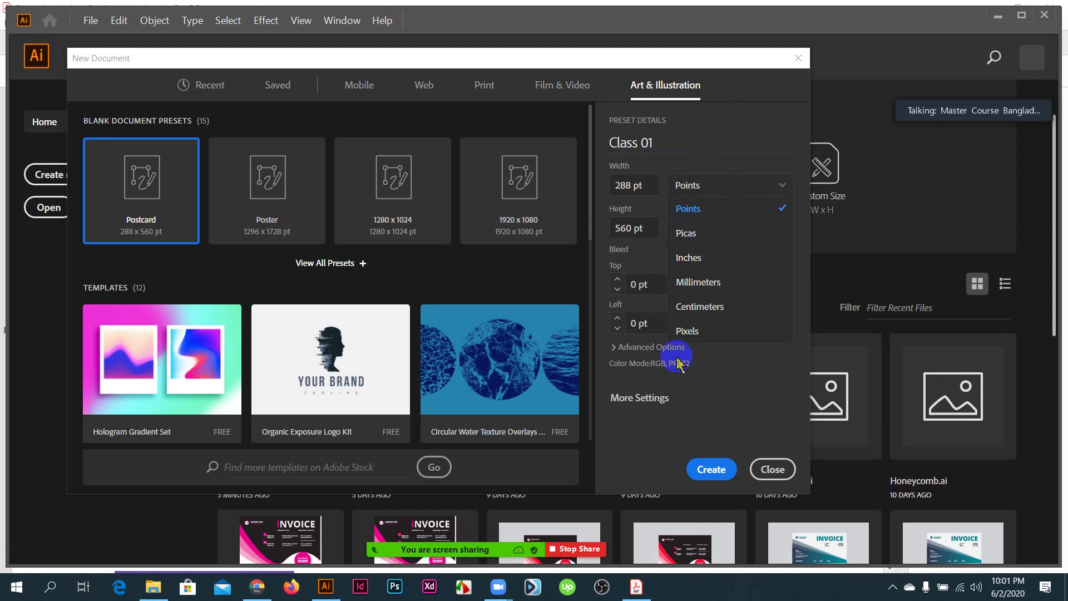
- Expand the advanced options and review the color mode, raster effects and preview mode settings
{"action": "left_click", "coordinate": [646, 348]}
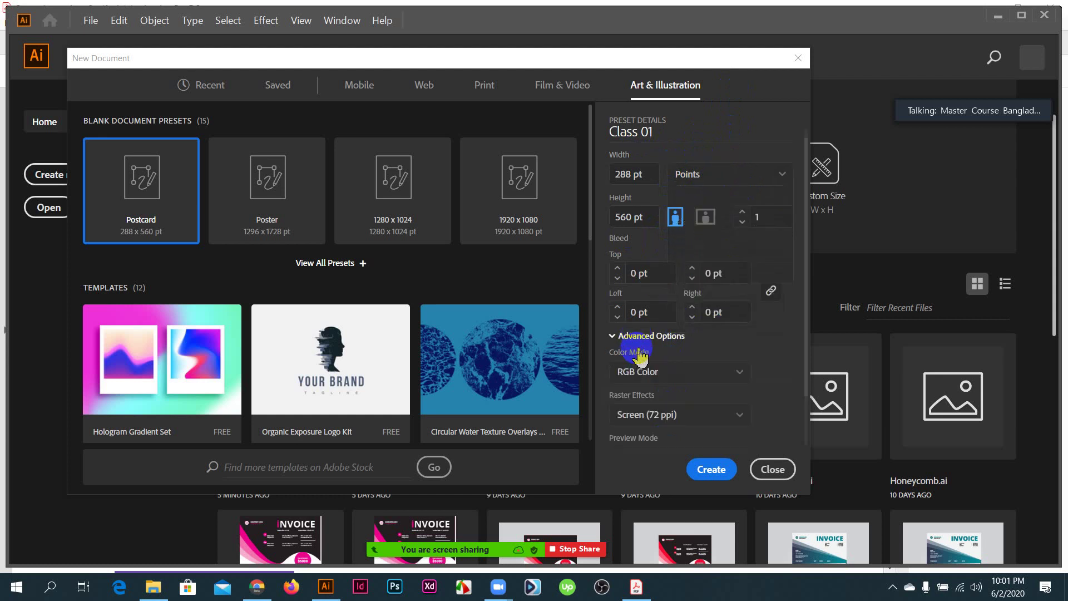
{"action": "scroll", "coordinate": [641, 350], "scroll_direction": "down", "scroll_amount": 2}
{"action": "scroll", "coordinate": [707, 310], "scroll_direction": "up", "scroll_amount": 2}
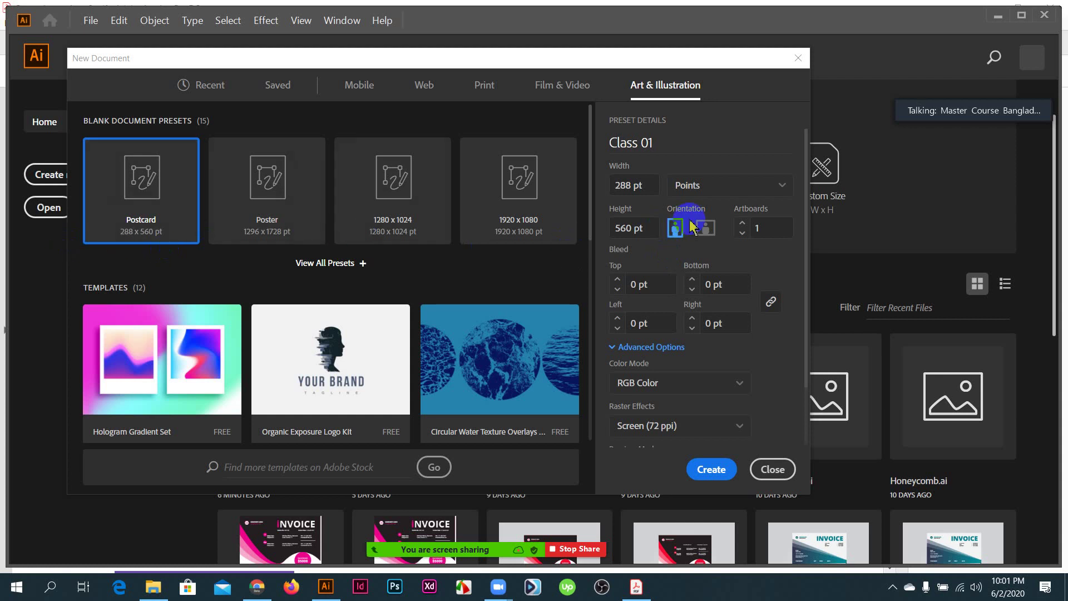
- Choose the Letter preset from the Print category and set its measurement unit to inches
{"action": "left_click", "coordinate": [748, 188]}
{"action": "left_click", "coordinate": [696, 254]}
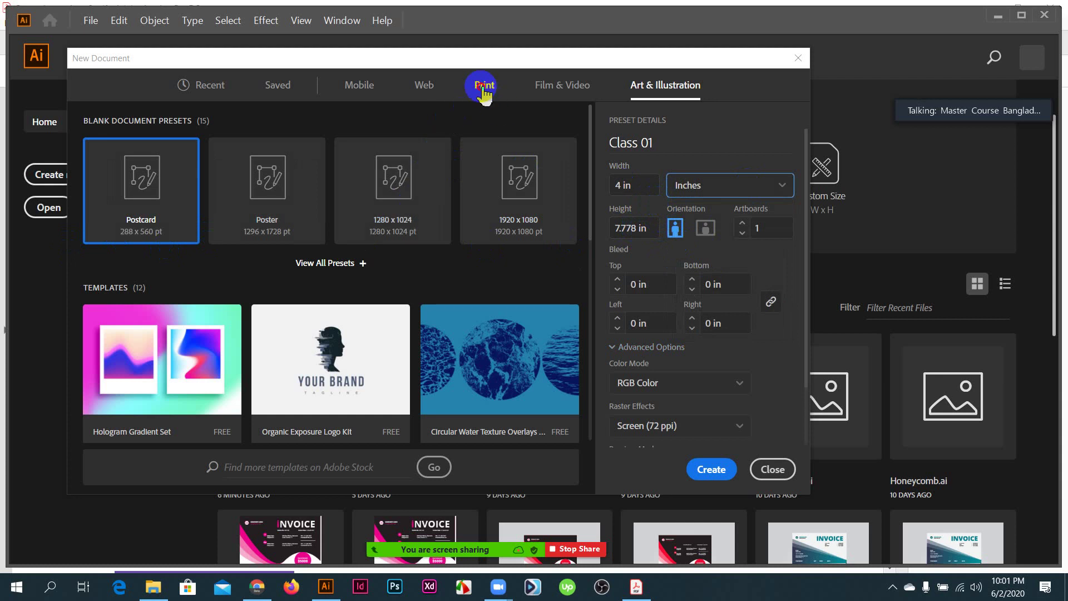
{"action": "left_click", "coordinate": [263, 207]}
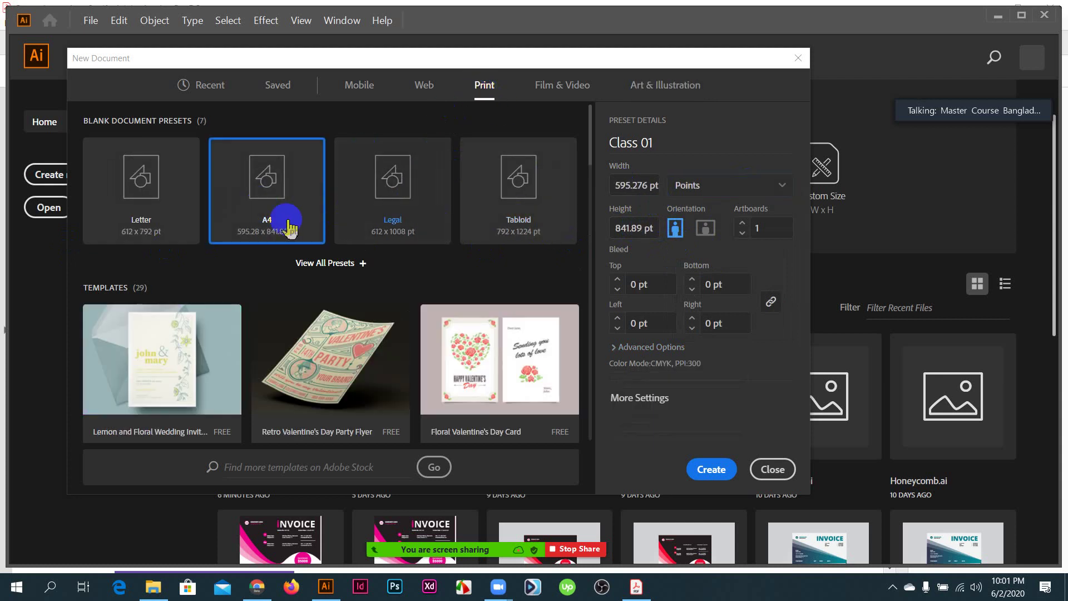
{"action": "left_click", "coordinate": [147, 206]}
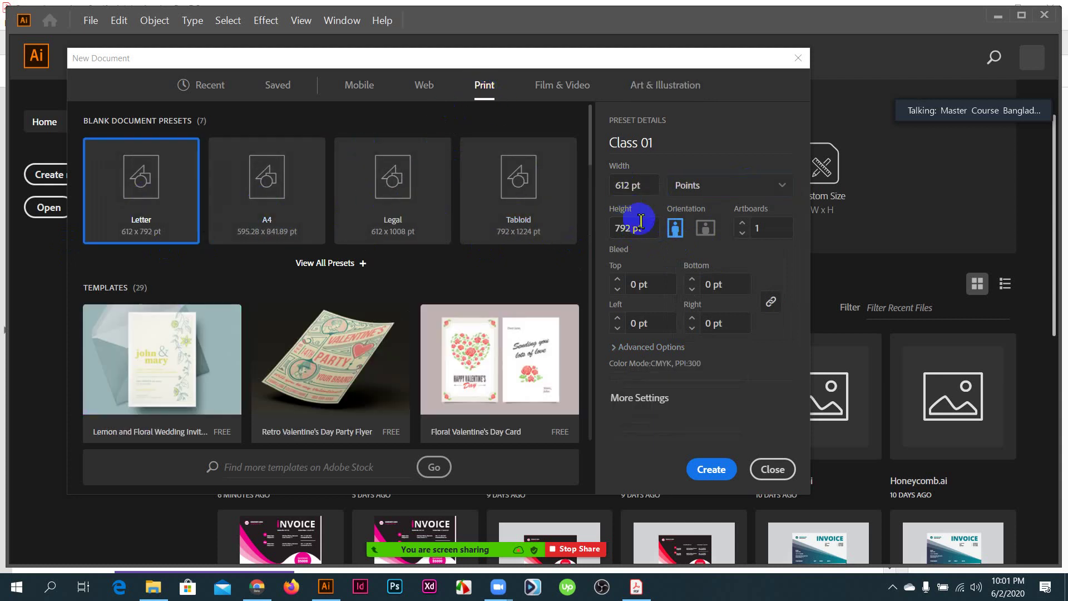
{"action": "left_click", "coordinate": [719, 188]}
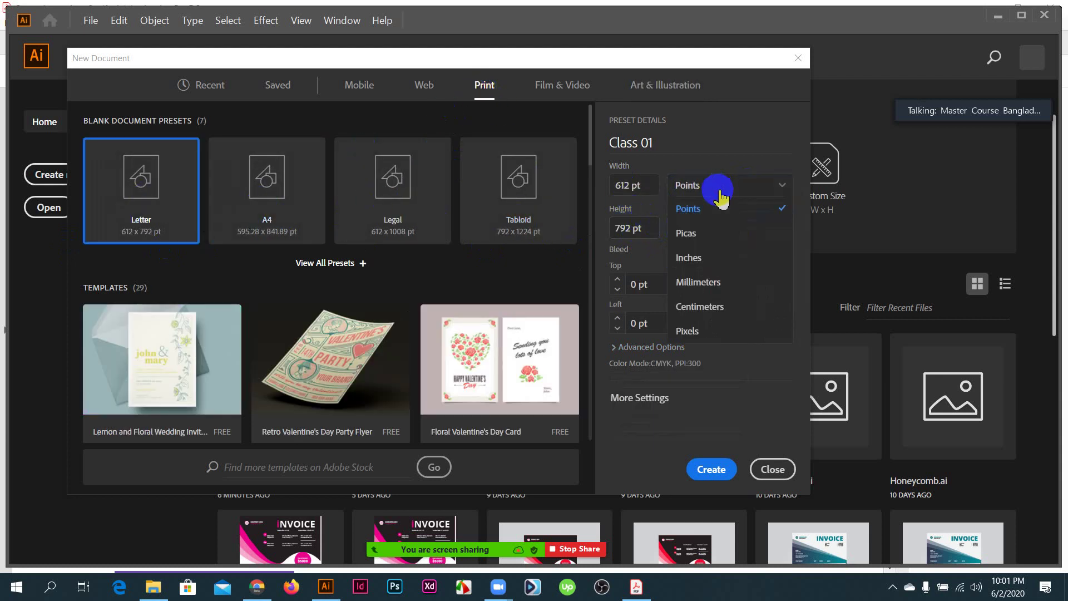
{"action": "left_click", "coordinate": [704, 262]}
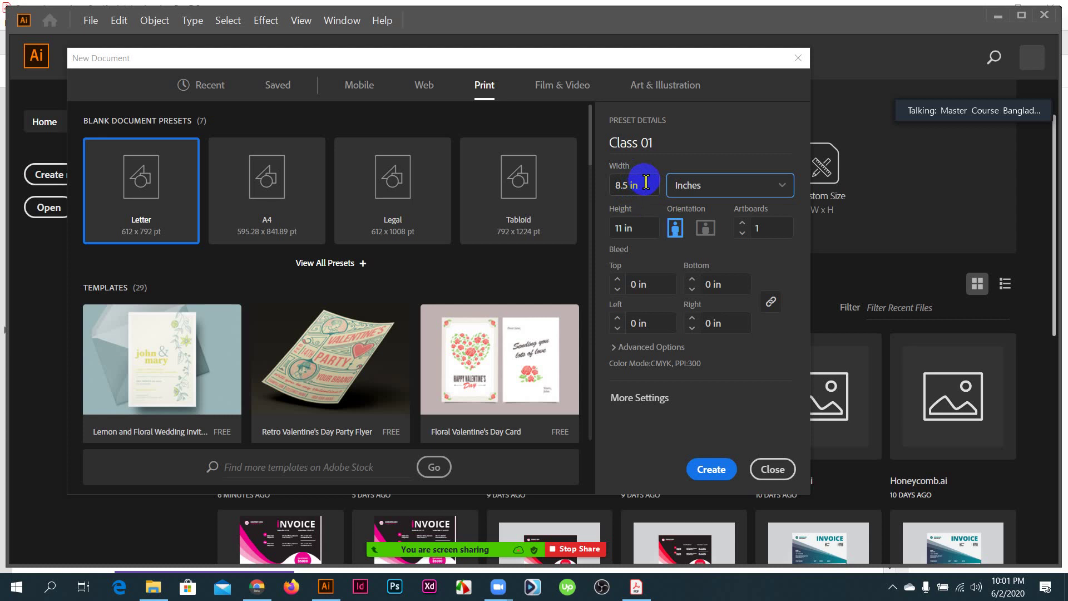
- Switch the Letter document to landscape orientation and compare its width and height
{"action": "left_click_drag", "start_coordinate": [634, 184], "coordinate": [610, 183]}
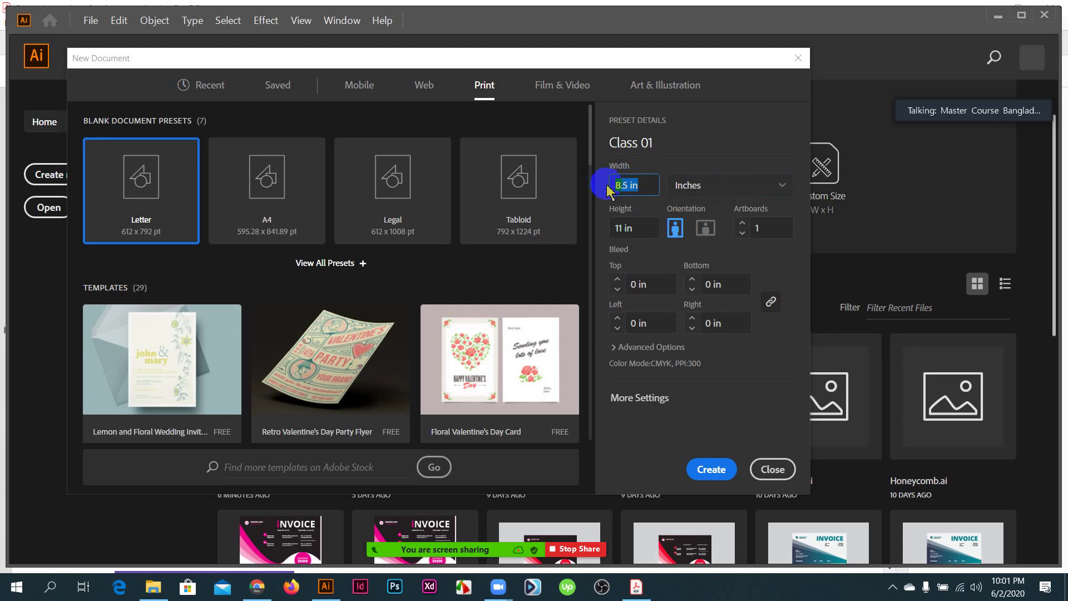
{"action": "left_click_drag", "start_coordinate": [633, 229], "coordinate": [594, 227]}
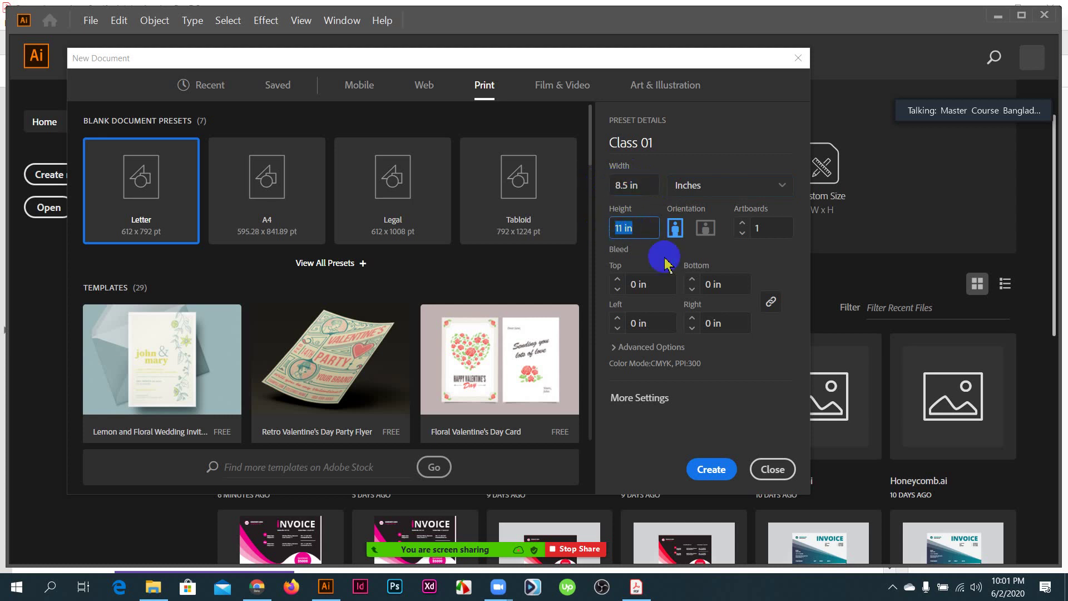
{"action": "left_click", "coordinate": [706, 229]}
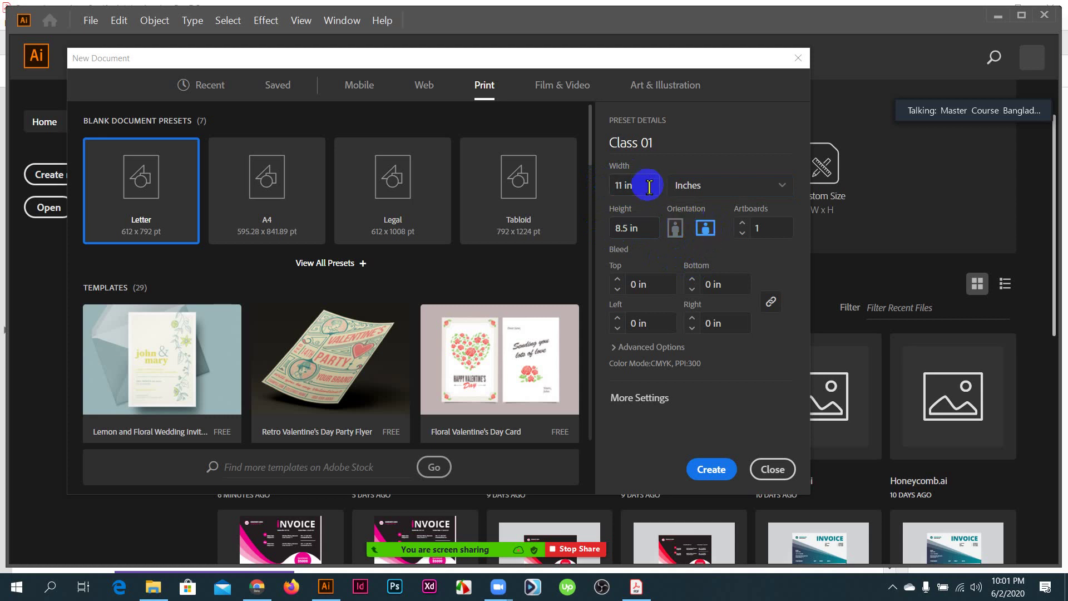
{"action": "left_click_drag", "start_coordinate": [649, 187], "coordinate": [611, 188]}
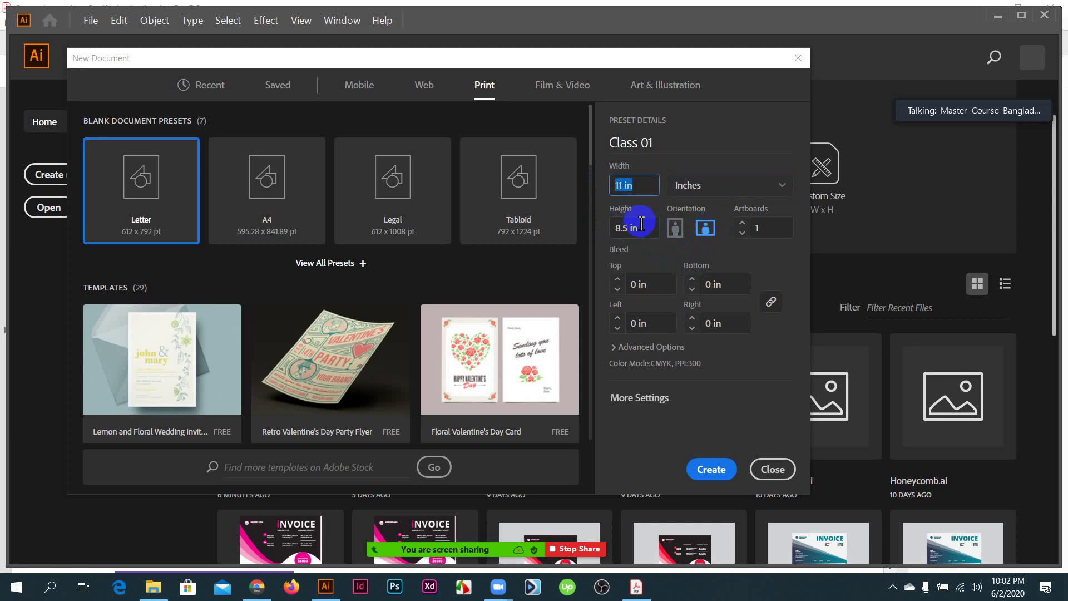
{"action": "left_click_drag", "start_coordinate": [640, 228], "coordinate": [587, 232]}
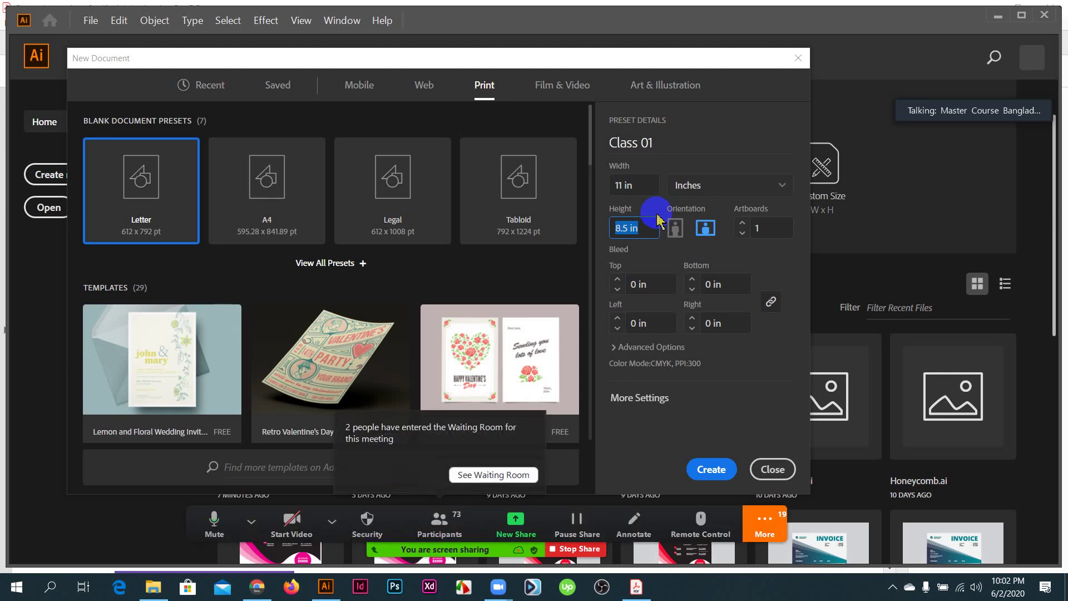
- Admit everyone in the meeting's waiting room and minimize the participants list
{"action": "left_click", "coordinate": [512, 475]}
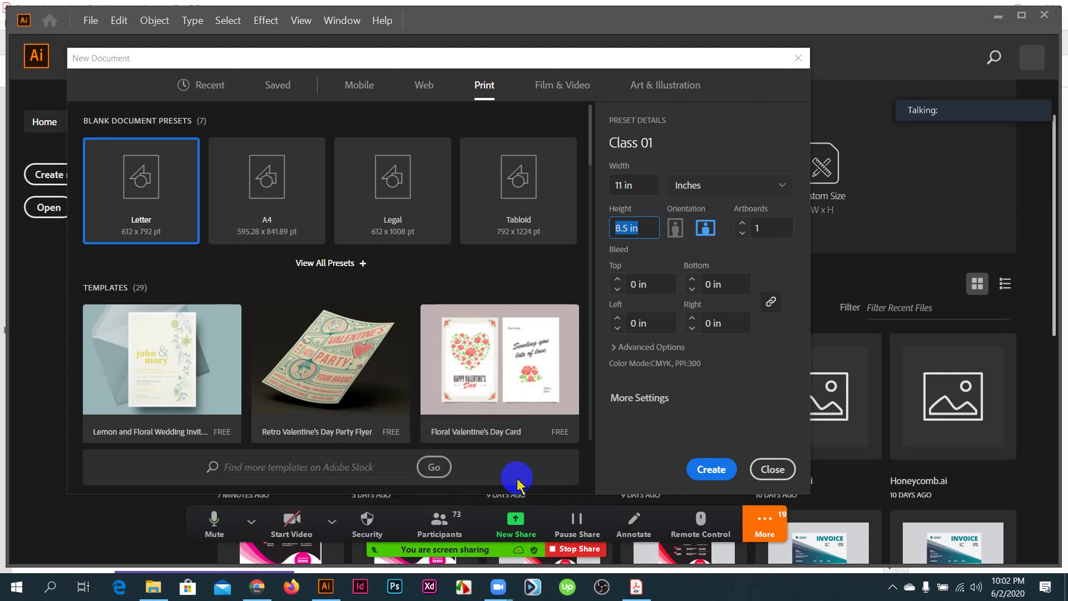
{"action": "left_click", "coordinate": [634, 198]}
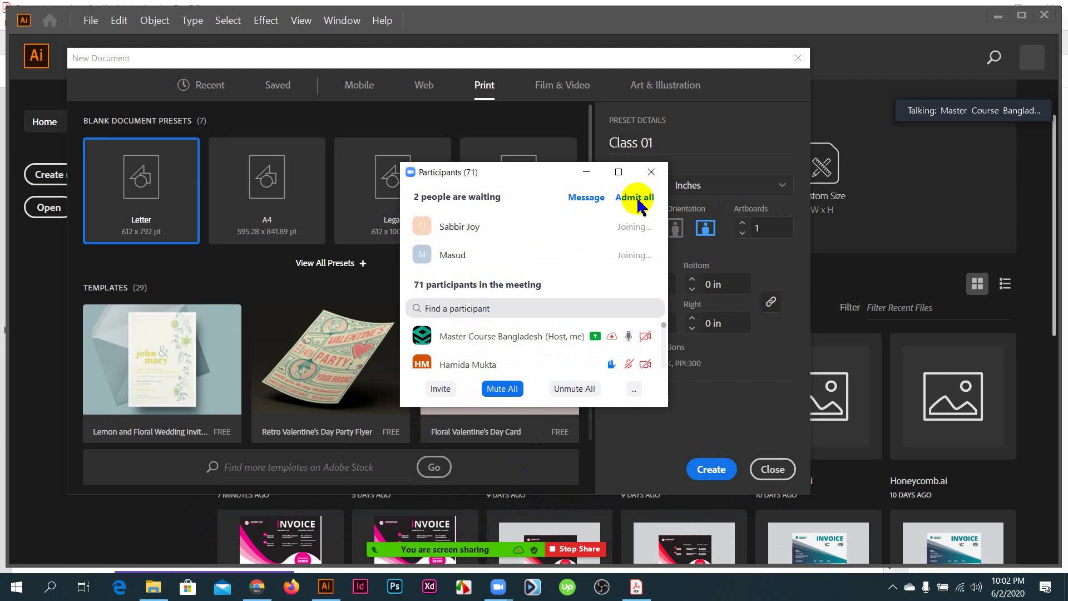
{"action": "left_click", "coordinate": [586, 173]}
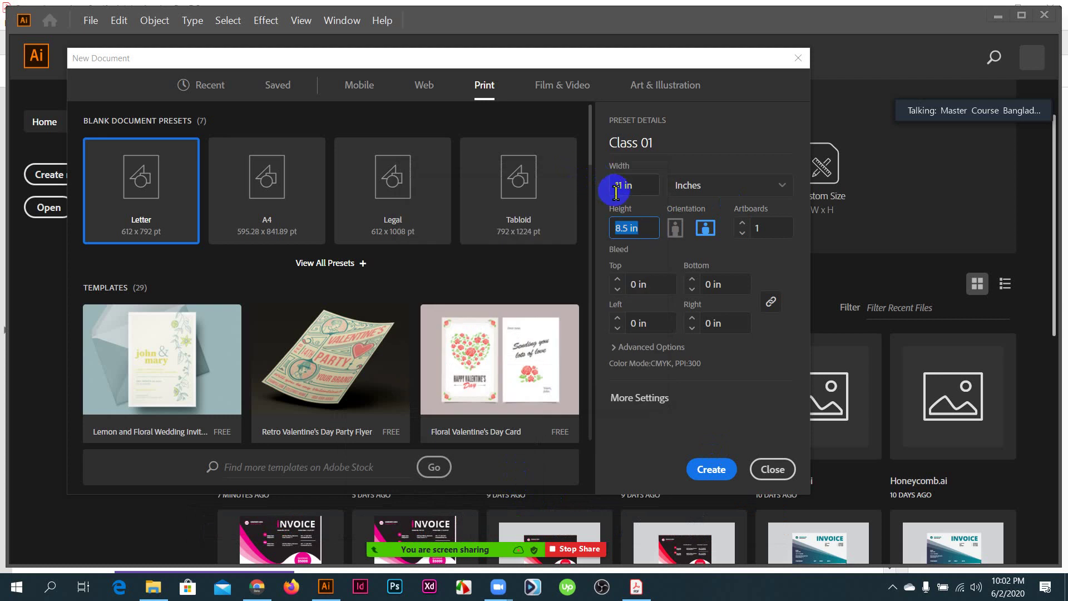
- Set the document's width to 120 px while keeping inches as the measurement unit
{"action": "left_click", "coordinate": [624, 229]}
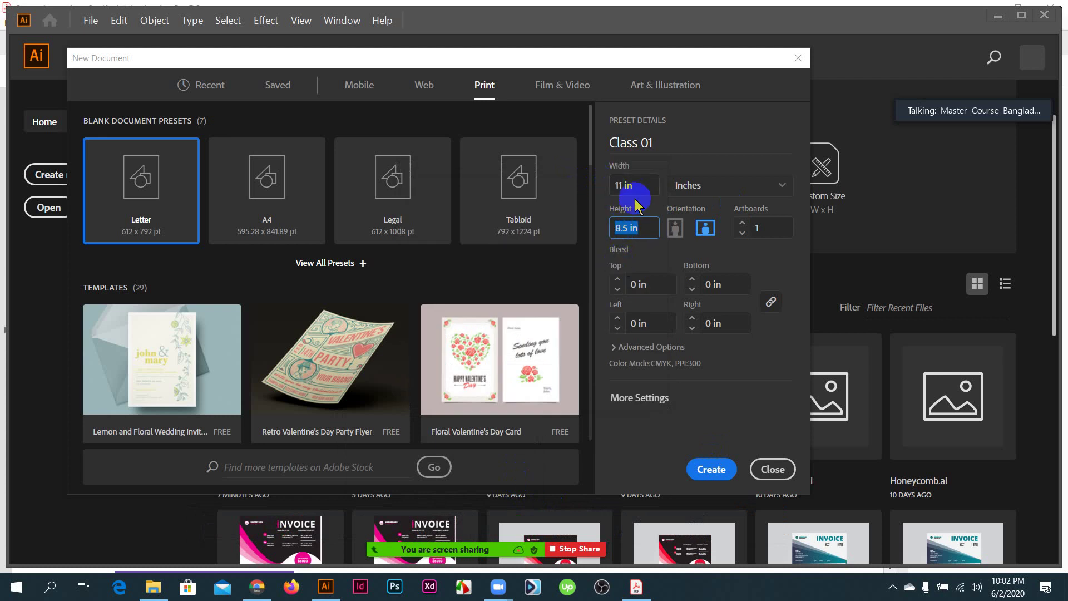
{"action": "left_click", "coordinate": [644, 183]}
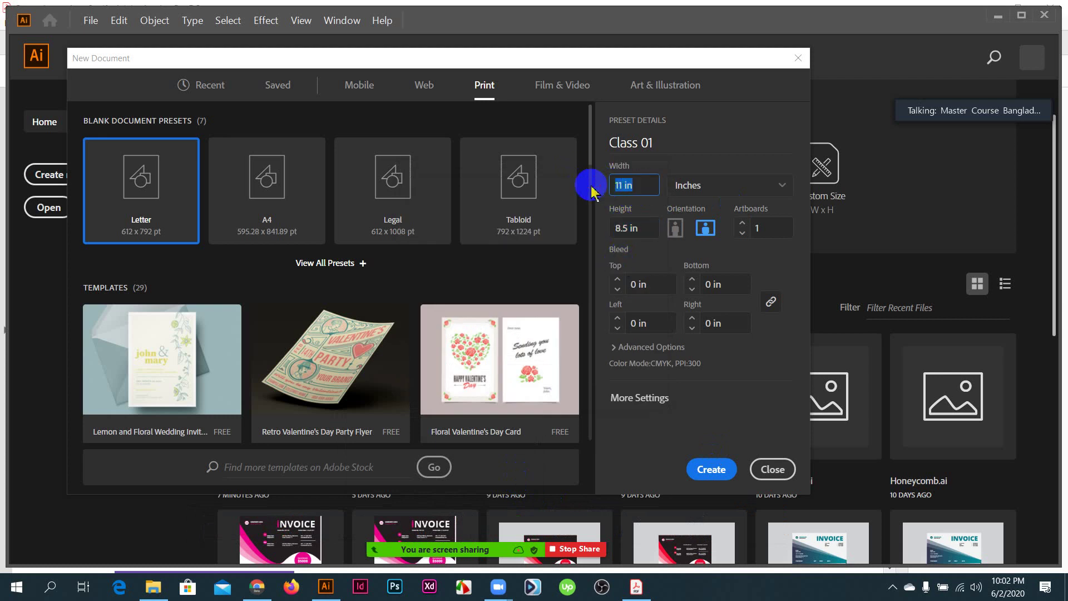
{"action": "left_click", "coordinate": [719, 187]}
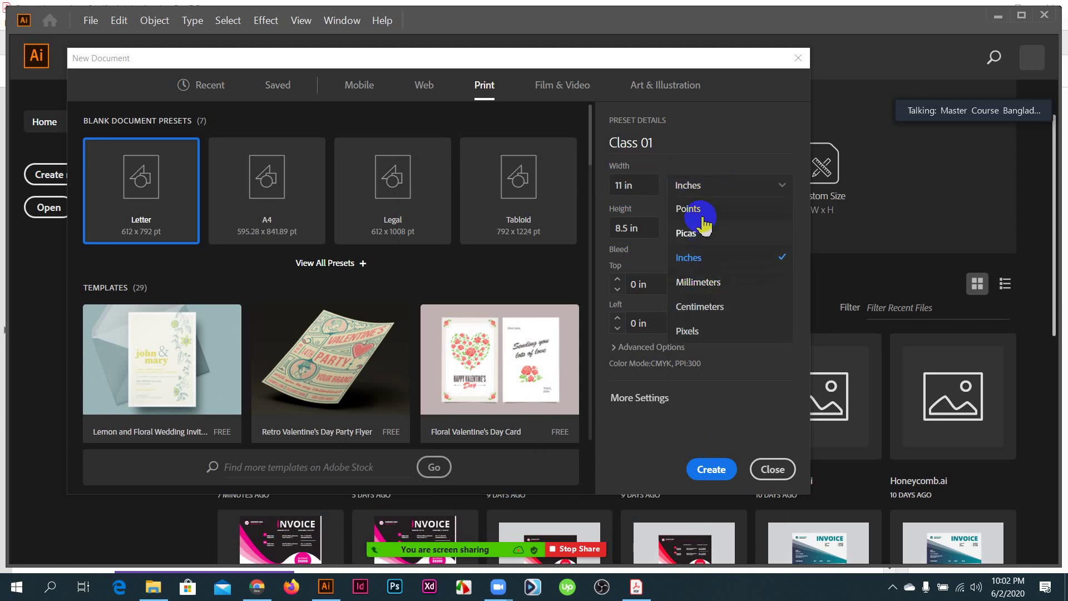
{"action": "left_click", "coordinate": [644, 185]}
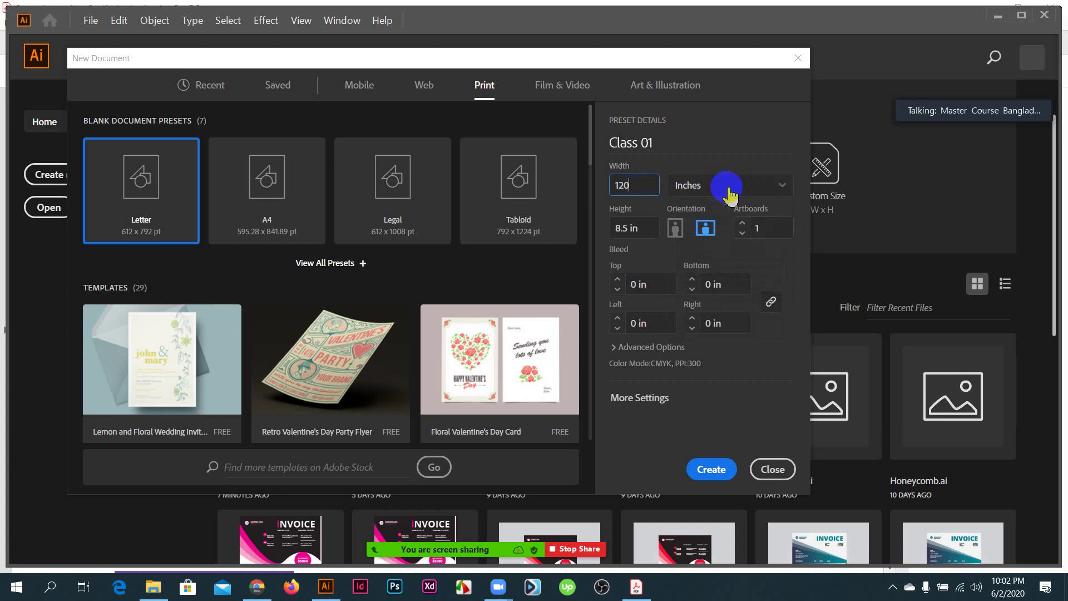
{"action": "left_click", "coordinate": [710, 229]}
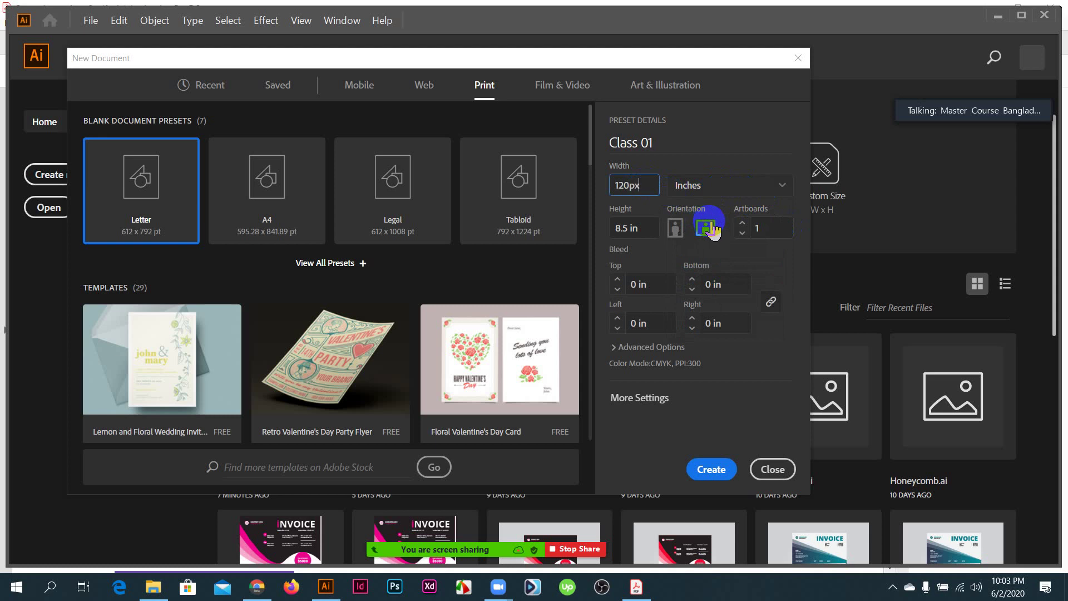
{"action": "left_click", "coordinate": [650, 229]}
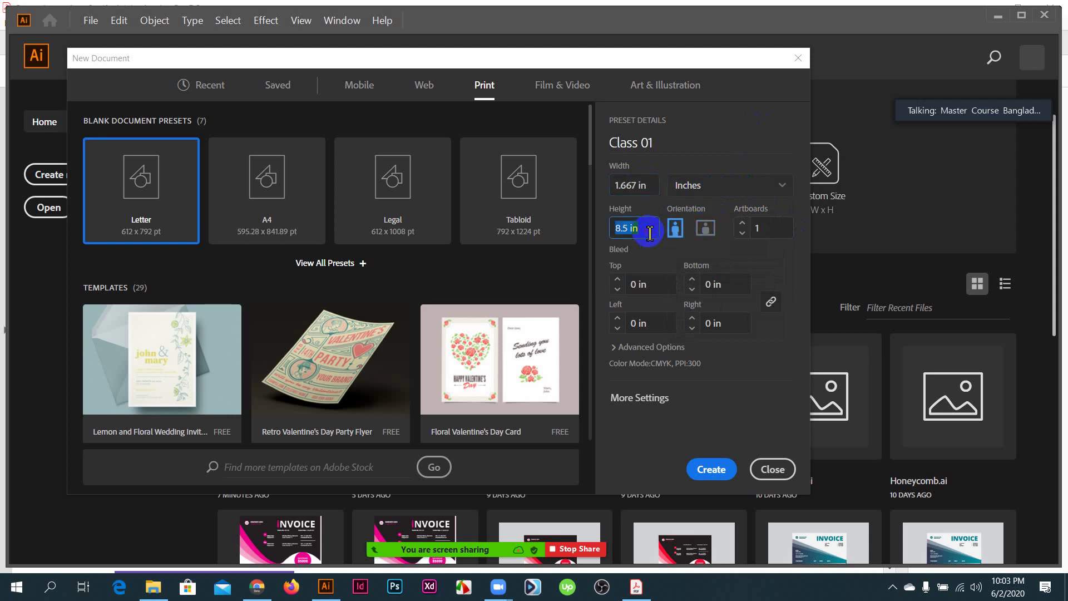
{"action": "left_click", "coordinate": [614, 188]}
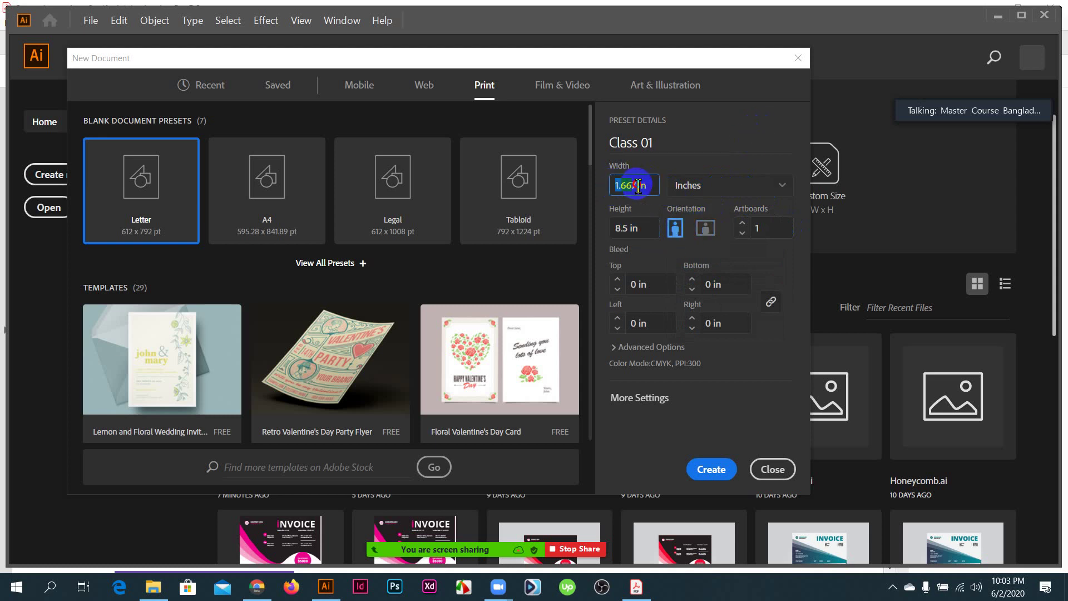
- Set the document's height to 80 px
{"action": "left_click", "coordinate": [650, 231]}
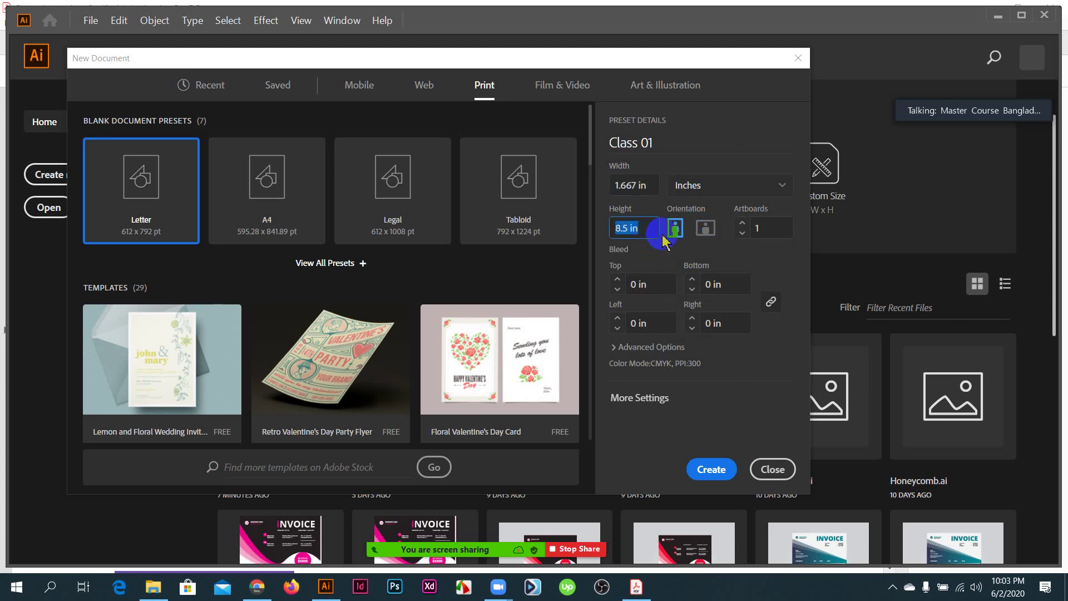
{"action": "type", "text": "80"}
{"action": "left_click", "coordinate": [648, 193]}
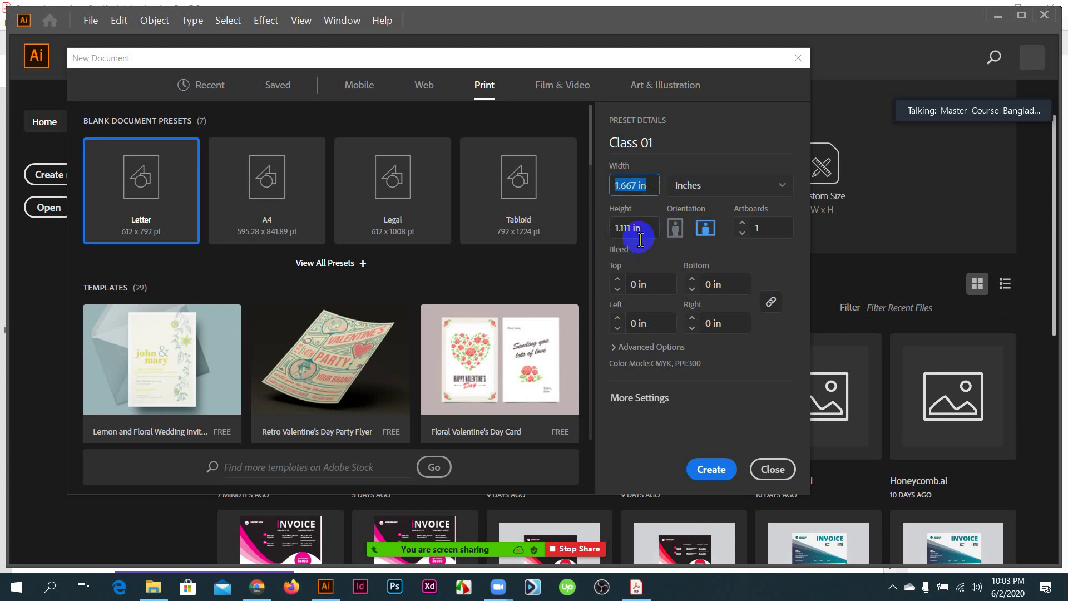
- Compare the document's dimensions in points and millimeters, restore the units to inches, and admit the participant waiting to join the meeting
{"action": "left_click", "coordinate": [732, 188]}
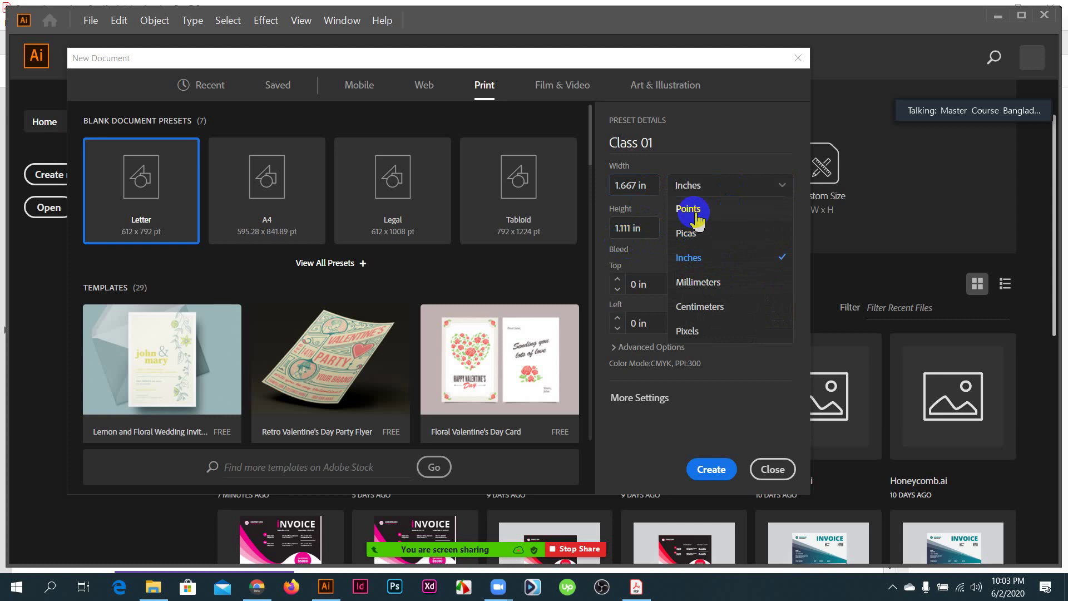
{"action": "left_click", "coordinate": [693, 215]}
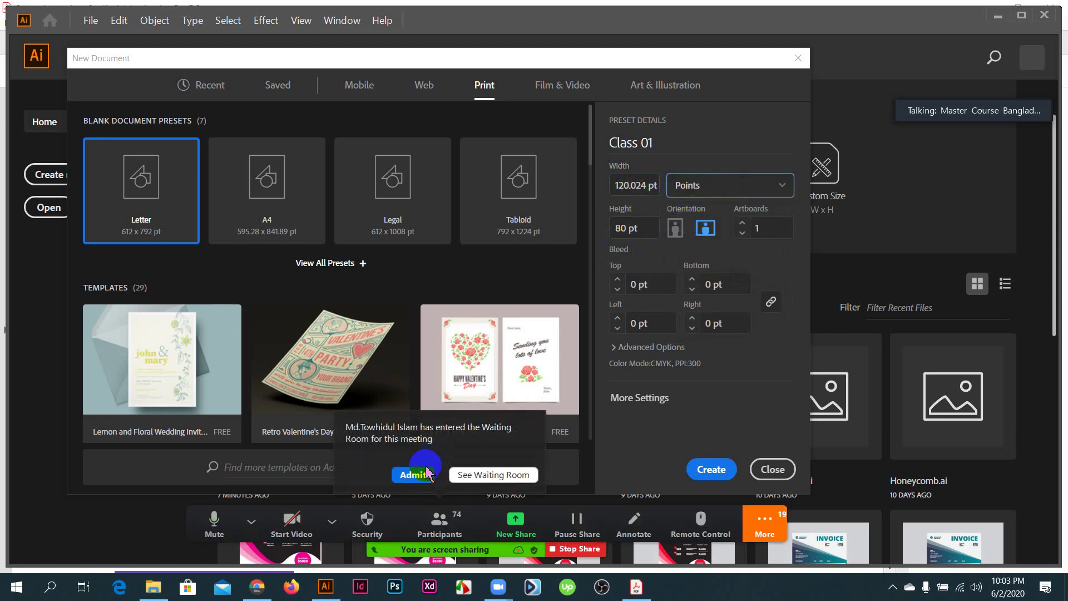
{"action": "left_click", "coordinate": [421, 474]}
{"action": "left_click", "coordinate": [713, 185]}
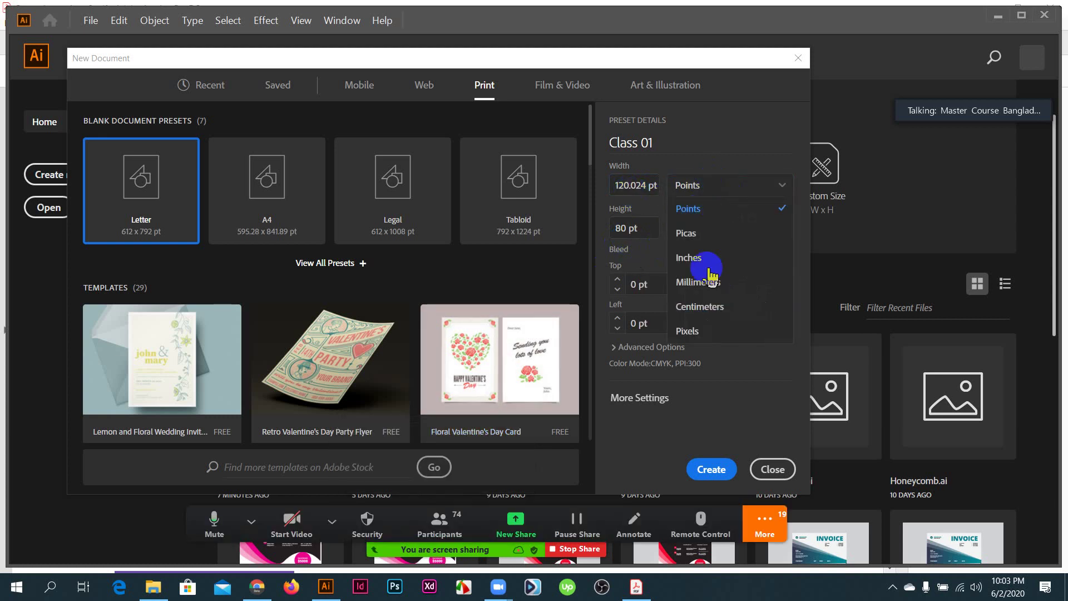
{"action": "left_click", "coordinate": [700, 282]}
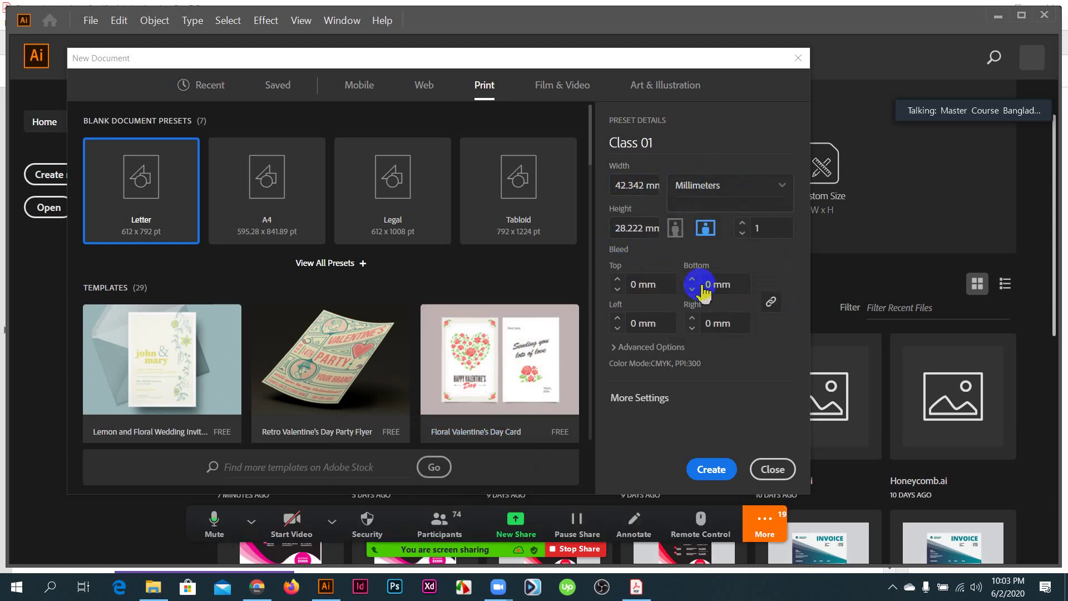
{"action": "left_click", "coordinate": [726, 186]}
{"action": "left_click", "coordinate": [708, 257]}
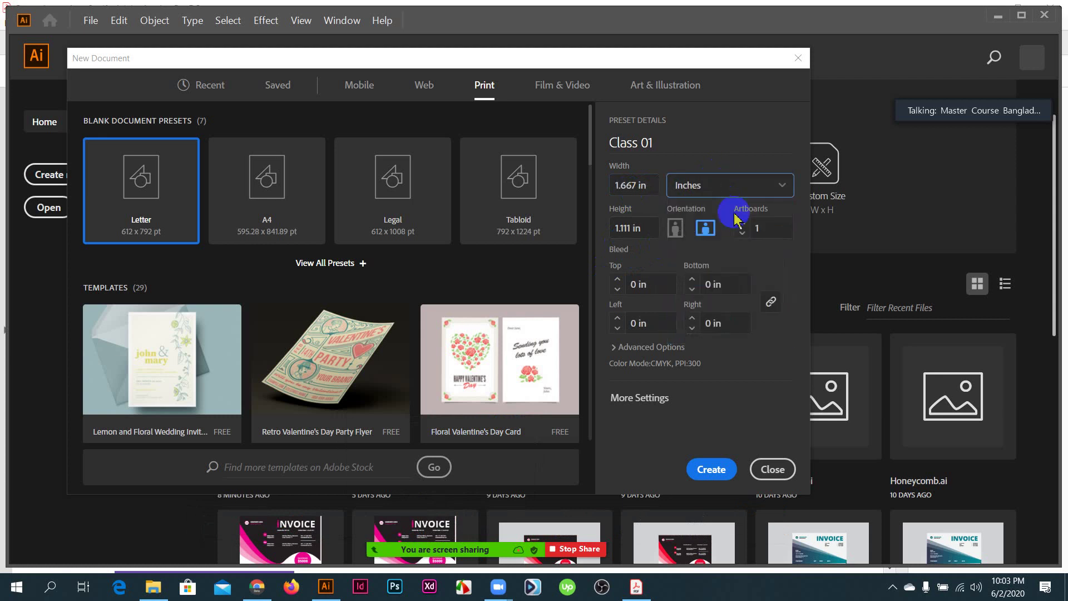
- Switch the document's units to pixels to compare its dimensions, and set them back to inches
{"action": "left_click", "coordinate": [740, 188]}
{"action": "left_click", "coordinate": [693, 206]}
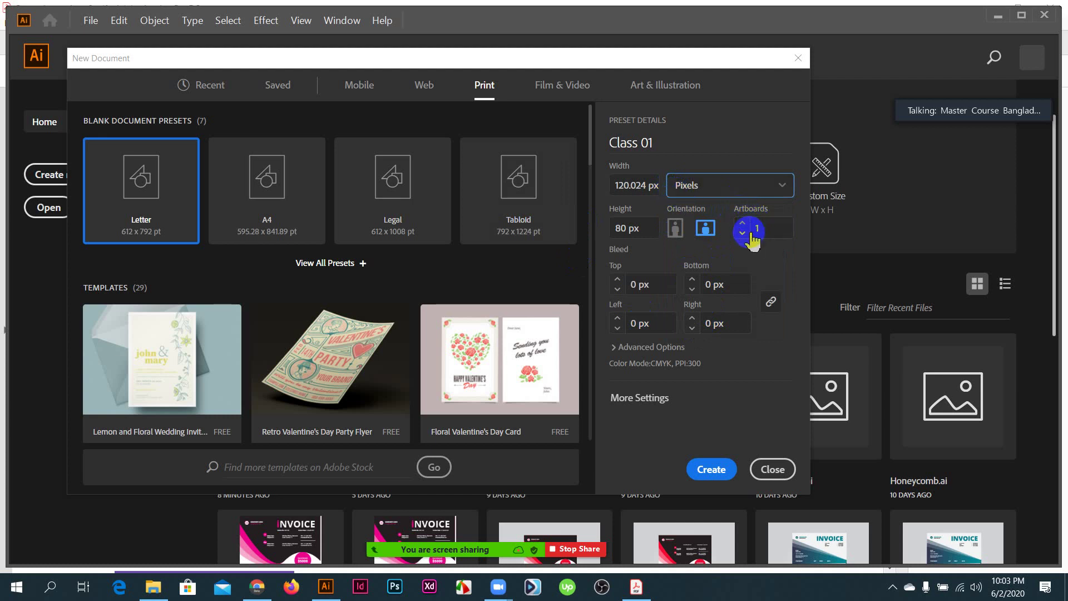
{"action": "left_click", "coordinate": [744, 186]}
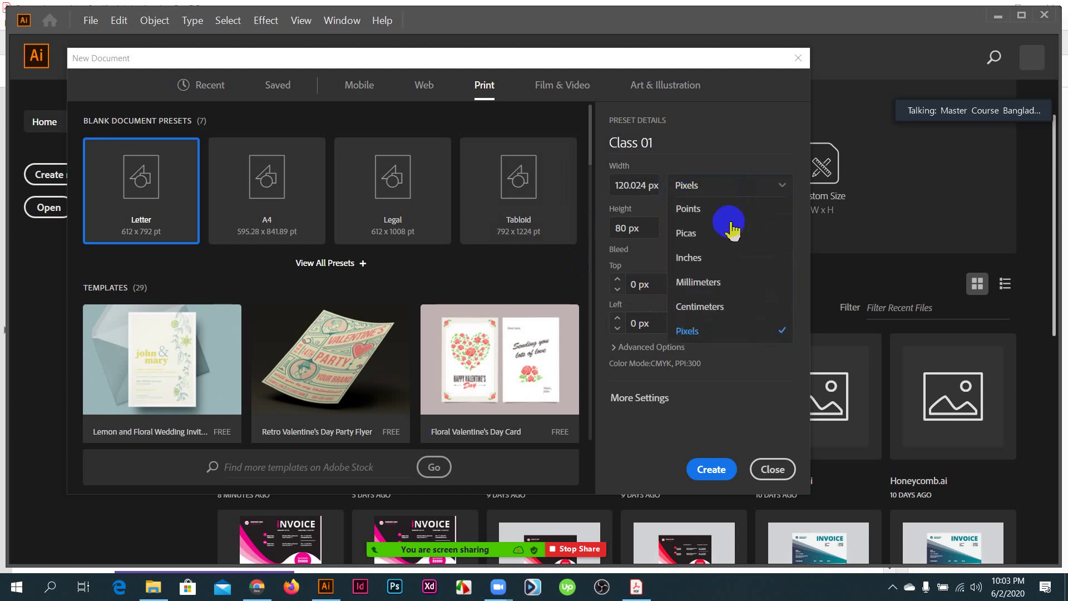
{"action": "left_click", "coordinate": [707, 256]}
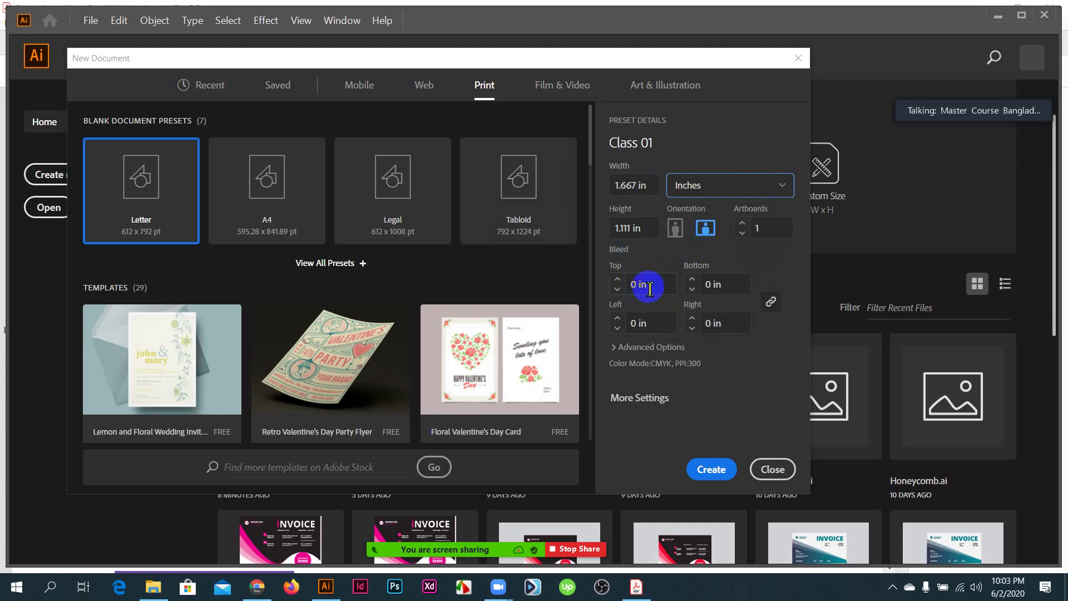
- Expand the new document's advanced options and review the color mode choices, keeping CMYK Color
{"action": "left_click", "coordinate": [635, 284]}
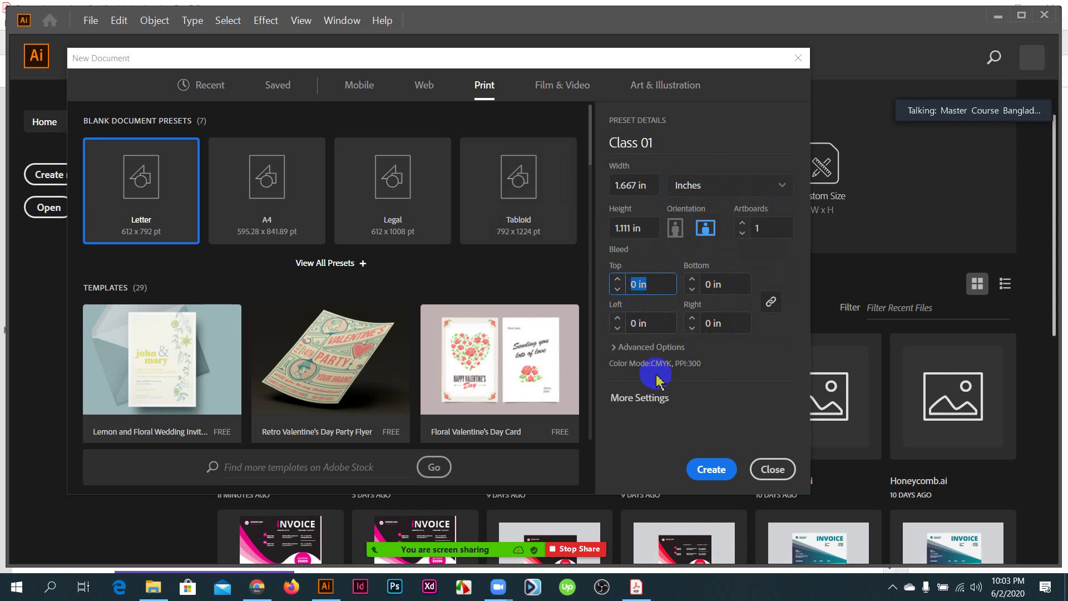
{"action": "left_click", "coordinate": [647, 348]}
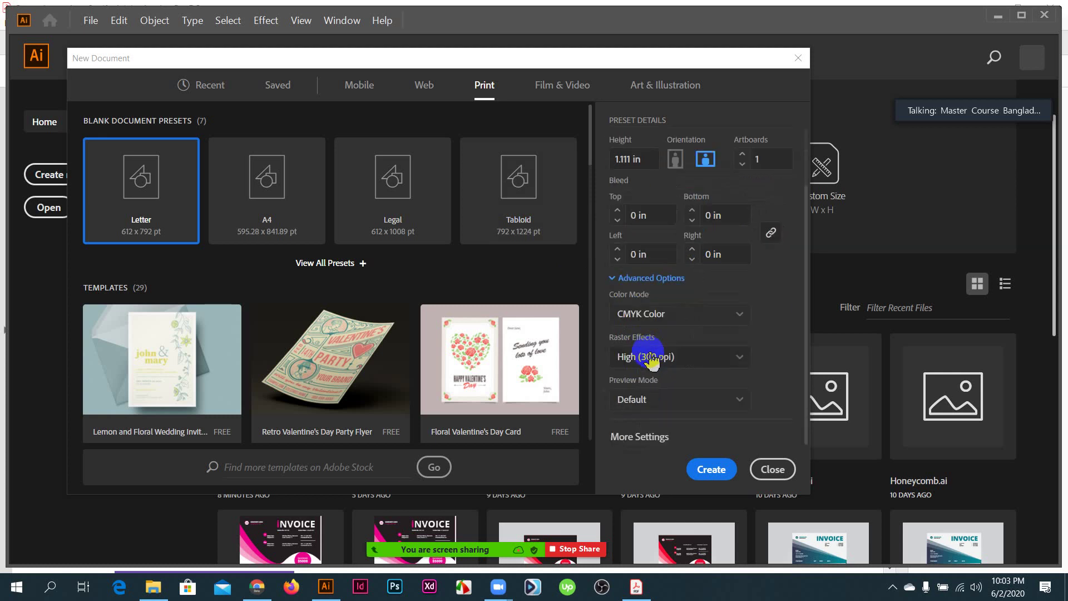
{"action": "left_click", "coordinate": [699, 318]}
{"action": "left_click", "coordinate": [701, 322]}
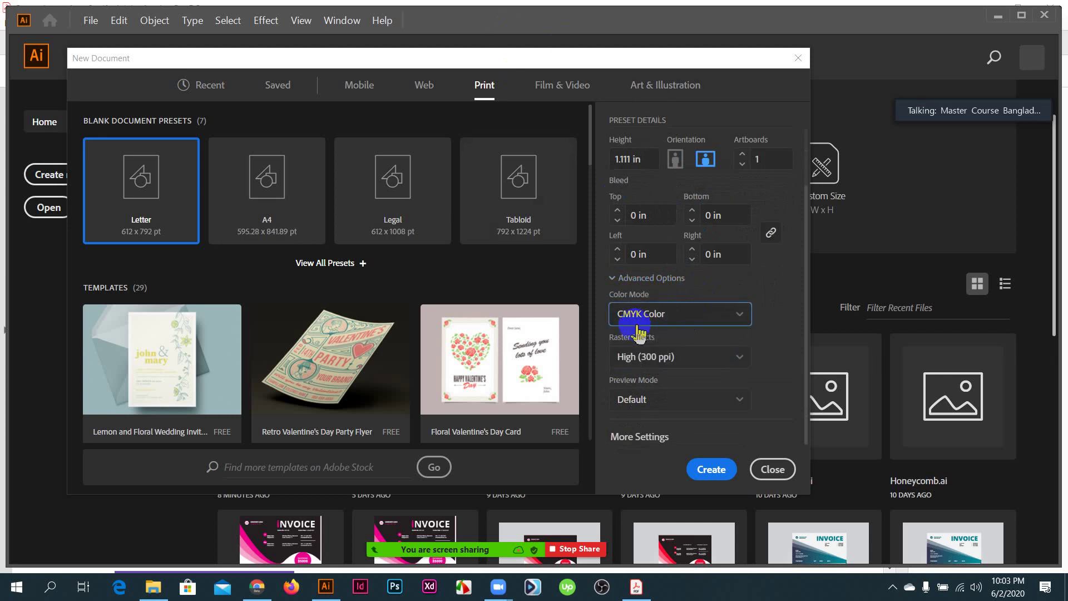
{"action": "left_click", "coordinate": [710, 319]}
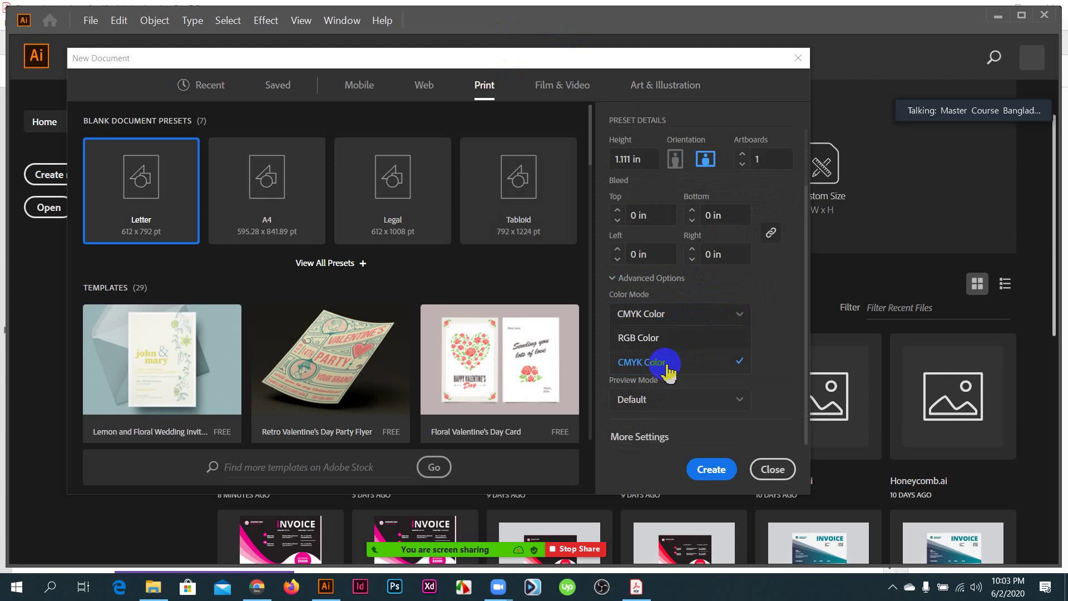
{"action": "left_click", "coordinate": [702, 309]}
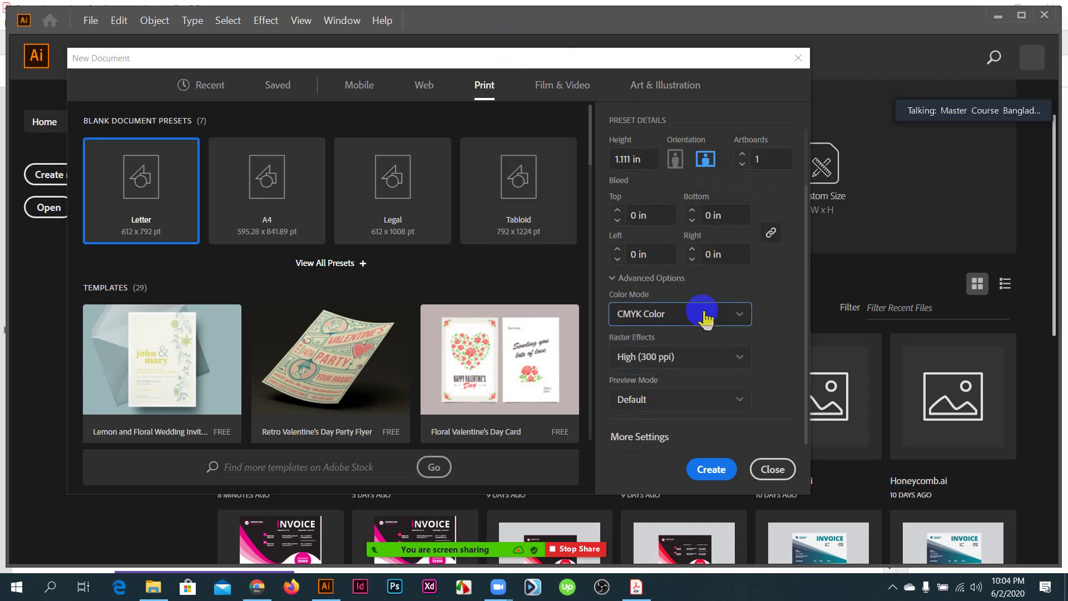
- Review the raster effects and preview mode choices, keeping High (300 ppi) and Default
{"action": "left_click", "coordinate": [717, 362]}
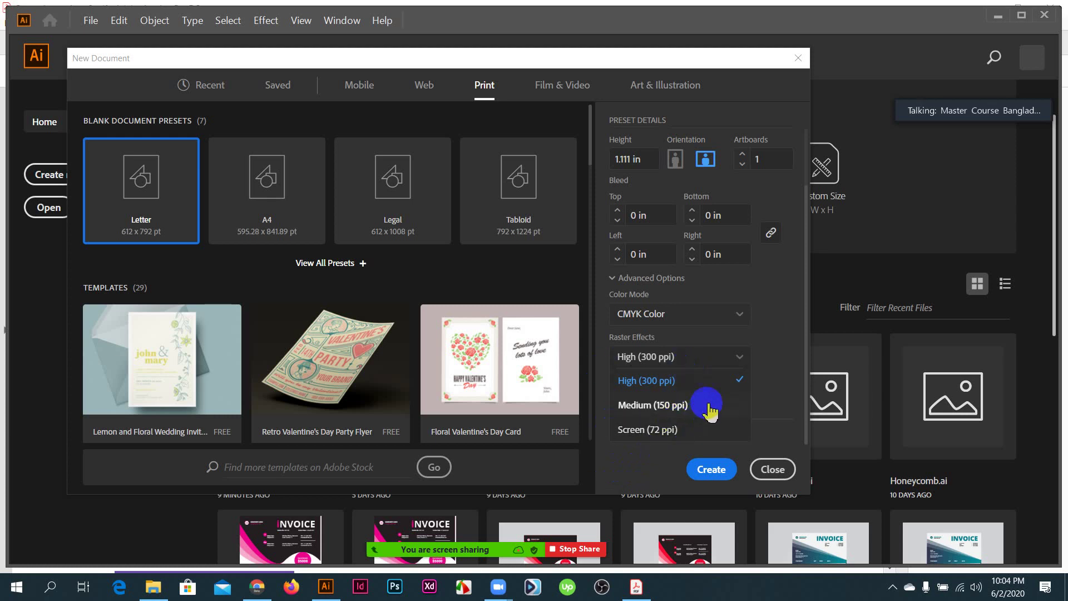
{"action": "left_click", "coordinate": [690, 359]}
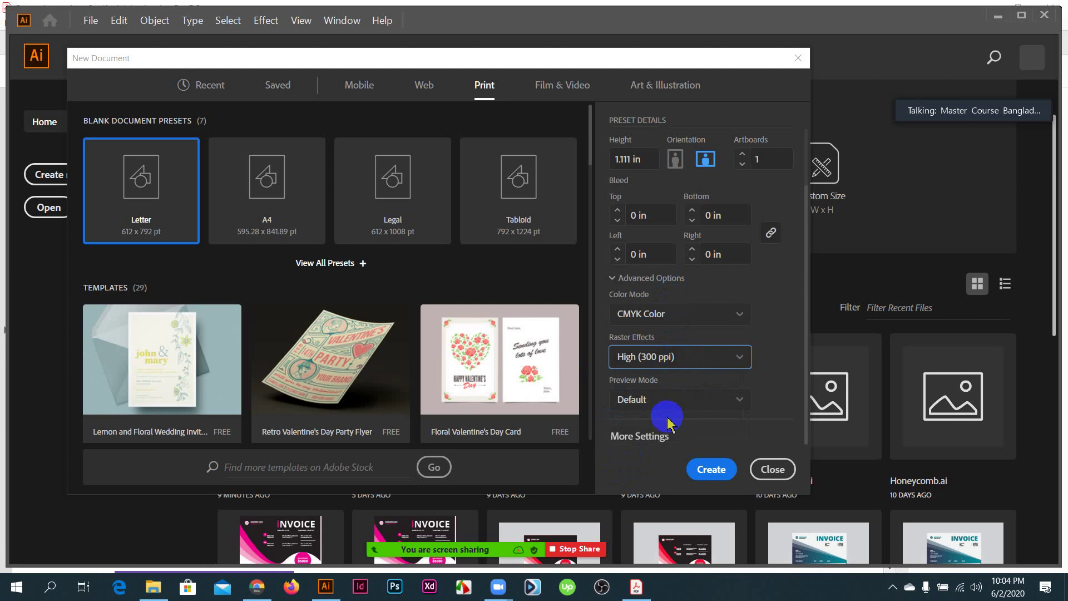
{"action": "left_click", "coordinate": [684, 400]}
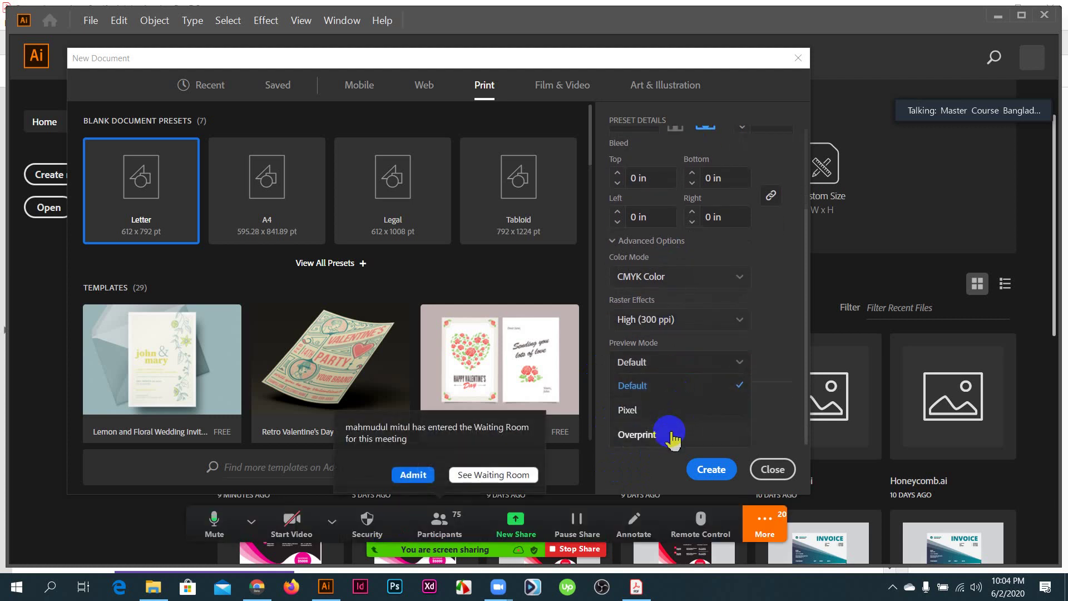
{"action": "left_click", "coordinate": [670, 393]}
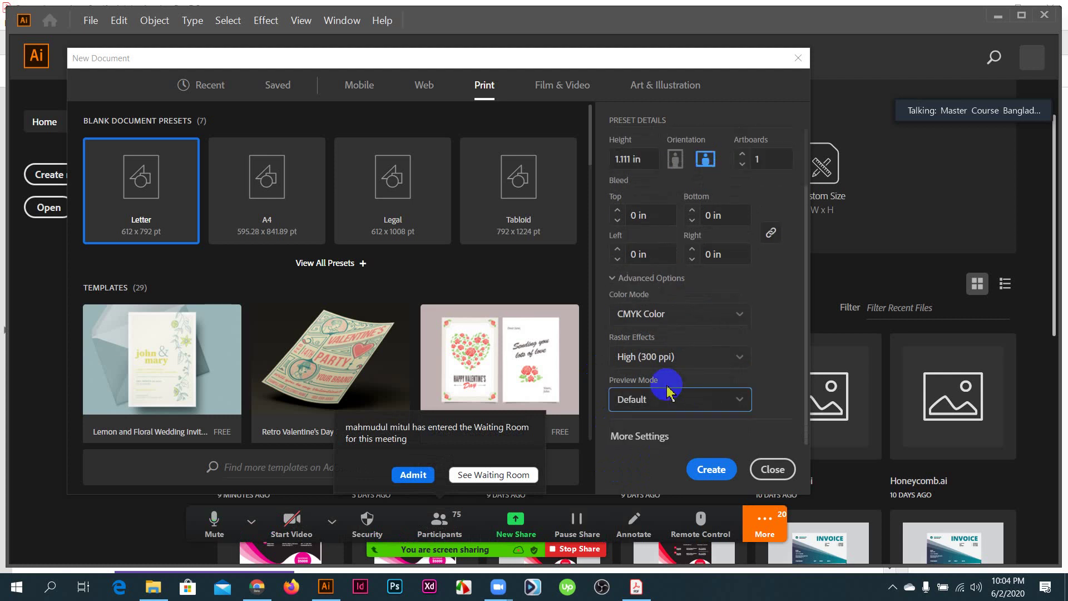
- Review the document's additional settings, including the number of artboards, admit the waiting participant, and cancel the settings dialog
{"action": "left_click", "coordinate": [652, 439]}
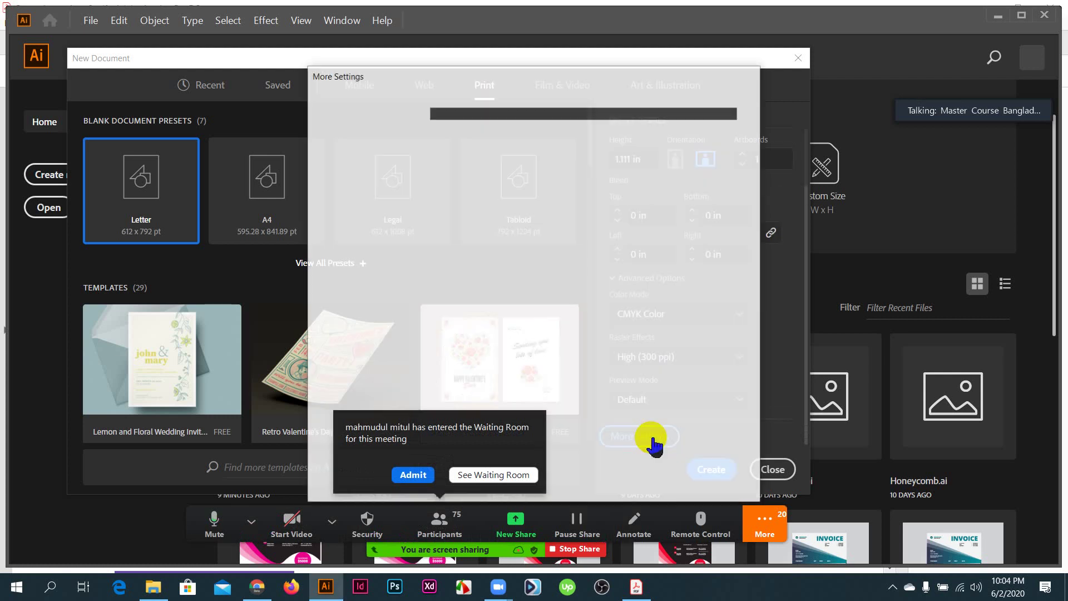
{"action": "left_click", "coordinate": [413, 475]}
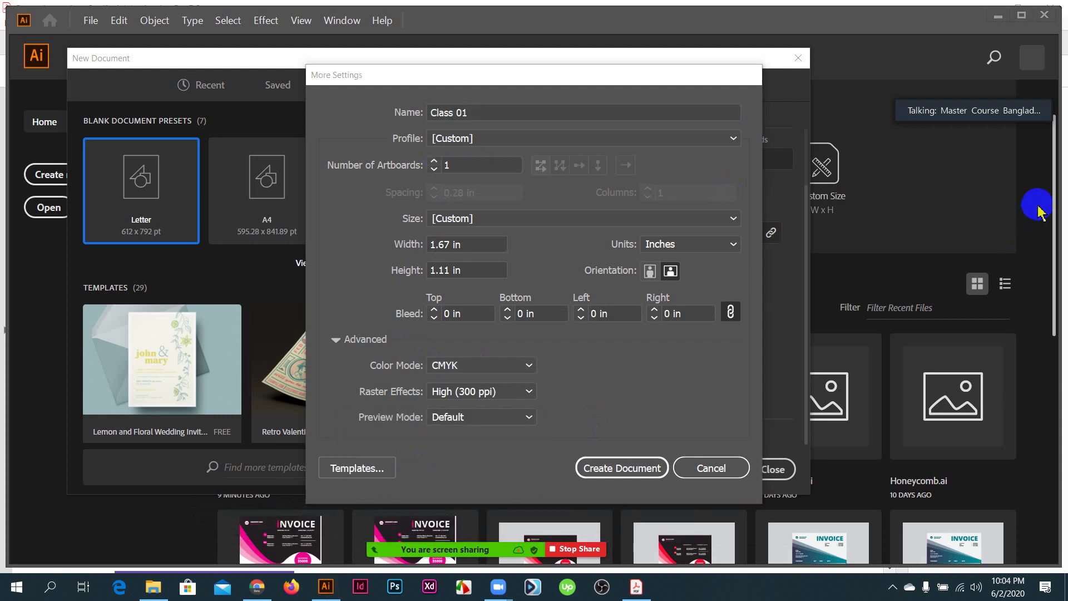
{"action": "left_click_drag", "start_coordinate": [615, 82], "coordinate": [388, 82]}
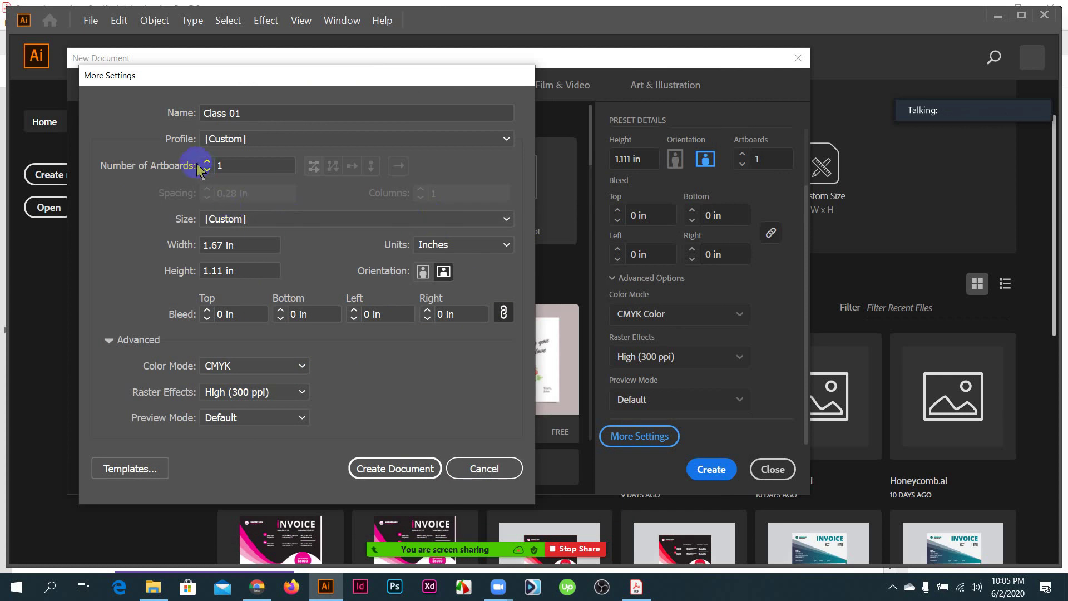
{"action": "left_click", "coordinate": [247, 161]}
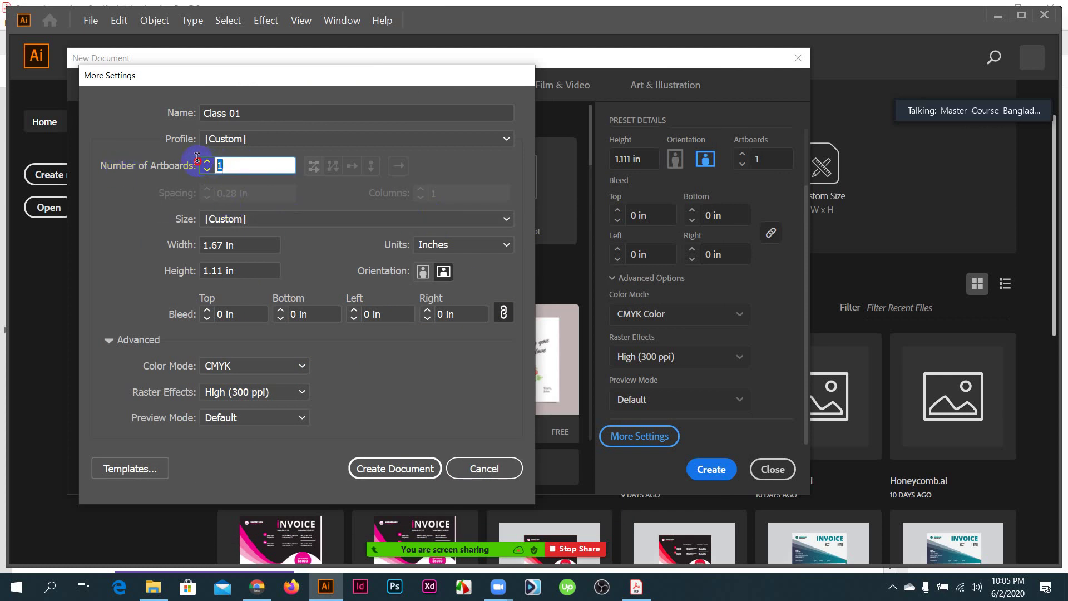
{"action": "left_click", "coordinate": [483, 473]}
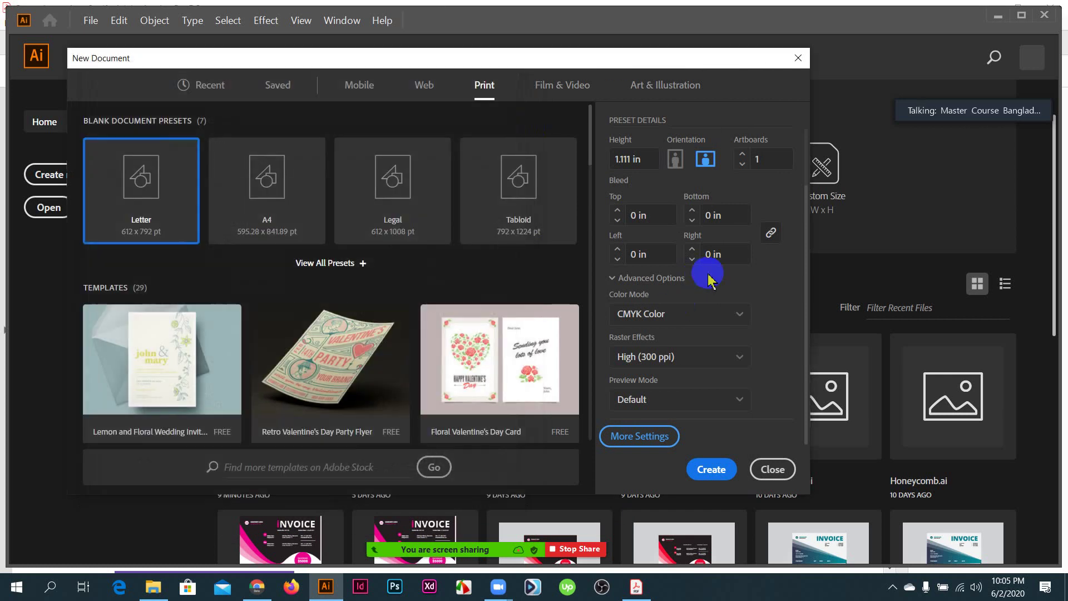
- Review the artboard count and measurement units in the preset details, keeping Inches, and admit the waiting participant to the meeting
{"action": "scroll", "coordinate": [773, 234], "scroll_direction": "up", "scroll_amount": 2}
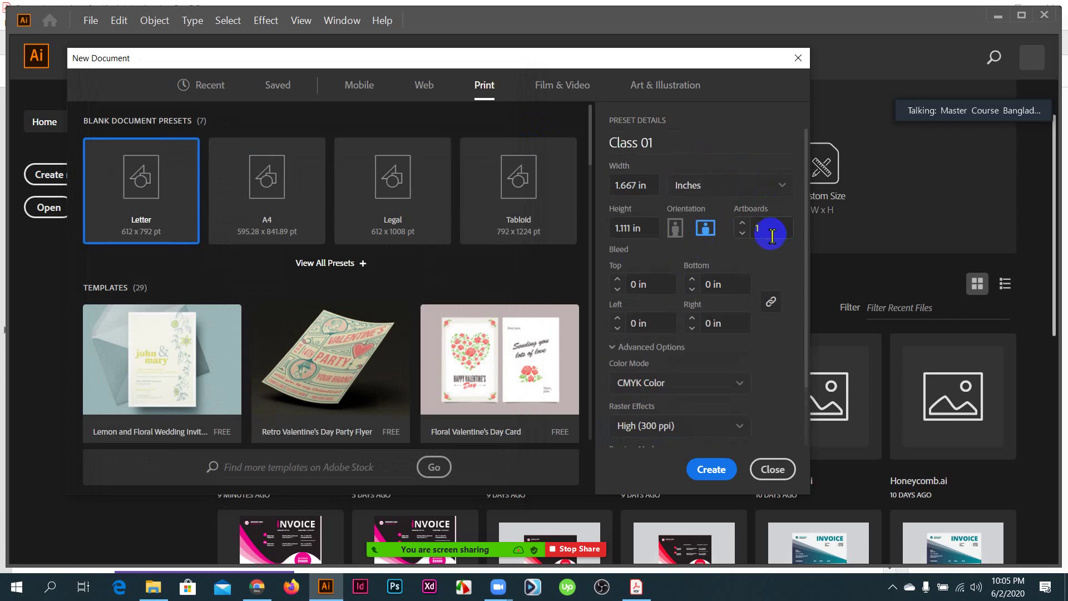
{"action": "left_click", "coordinate": [752, 234]}
{"action": "left_click", "coordinate": [760, 230]}
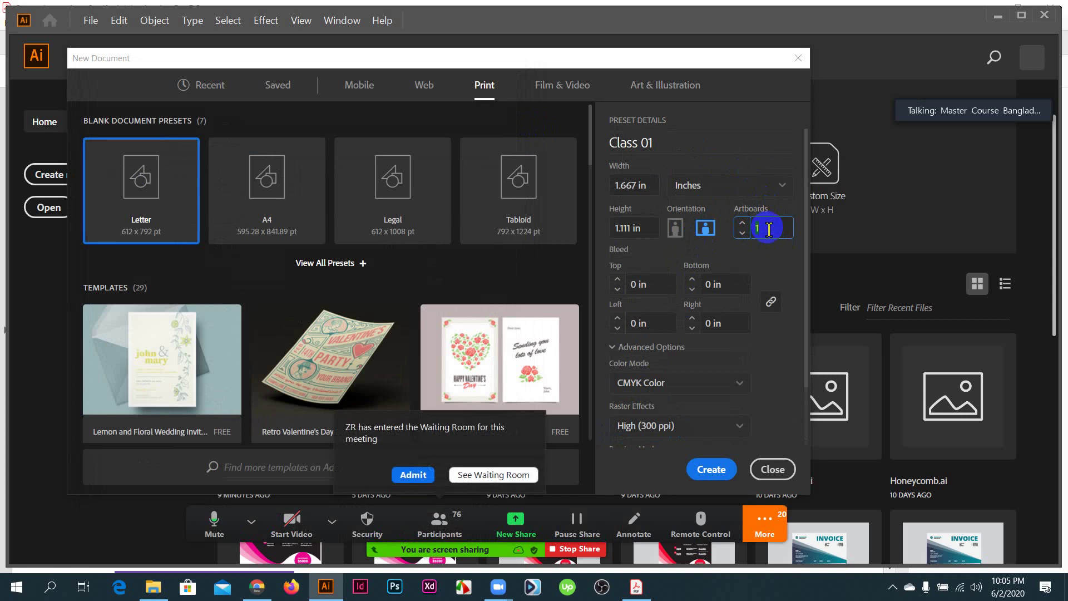
{"action": "left_click", "coordinate": [409, 478]}
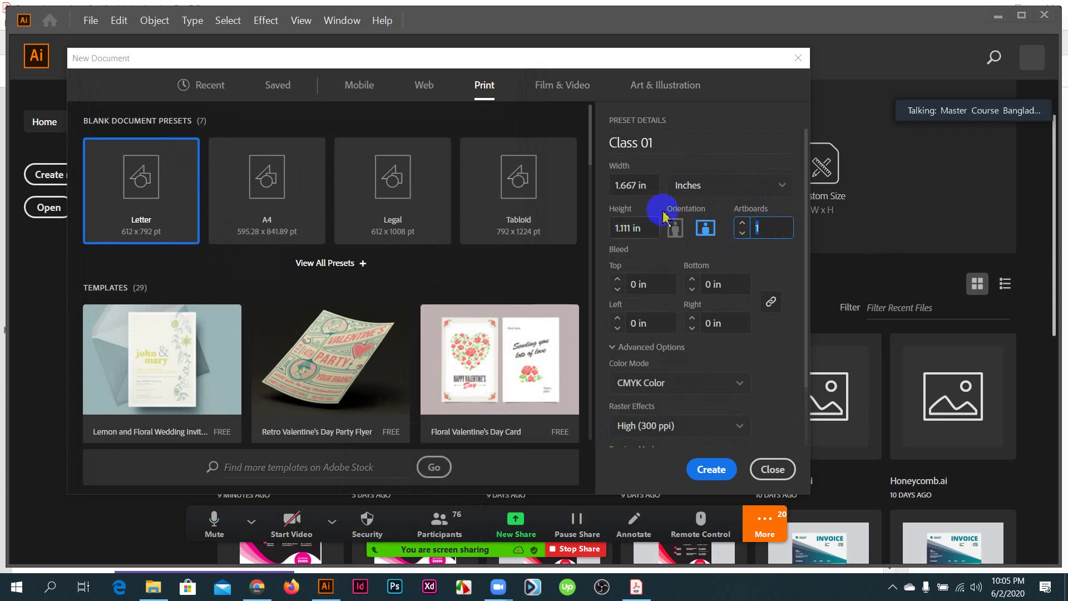
{"action": "left_click", "coordinate": [698, 189]}
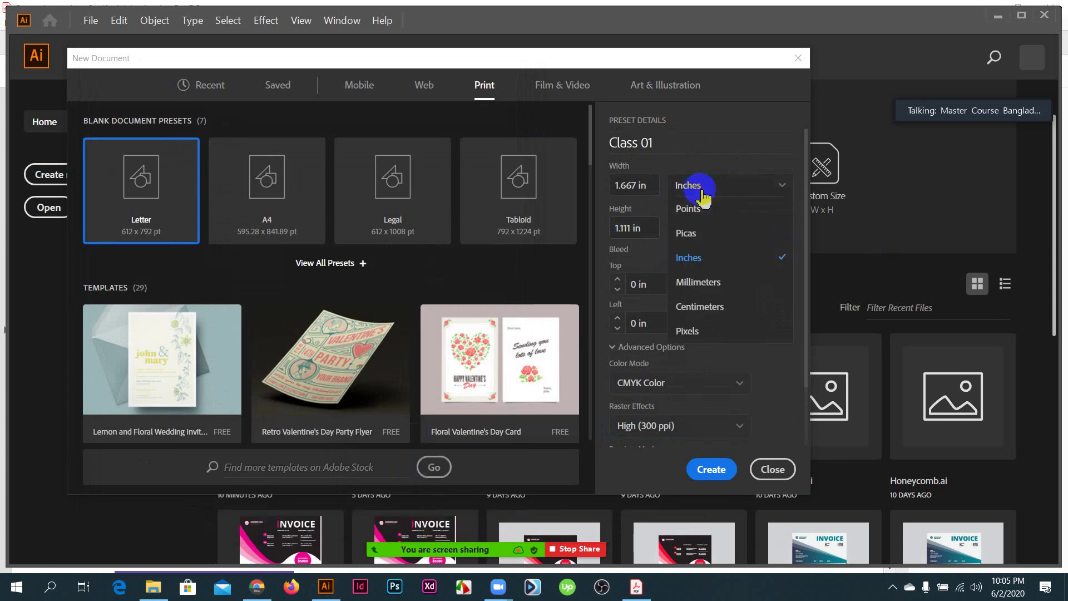
{"action": "left_click", "coordinate": [705, 261]}
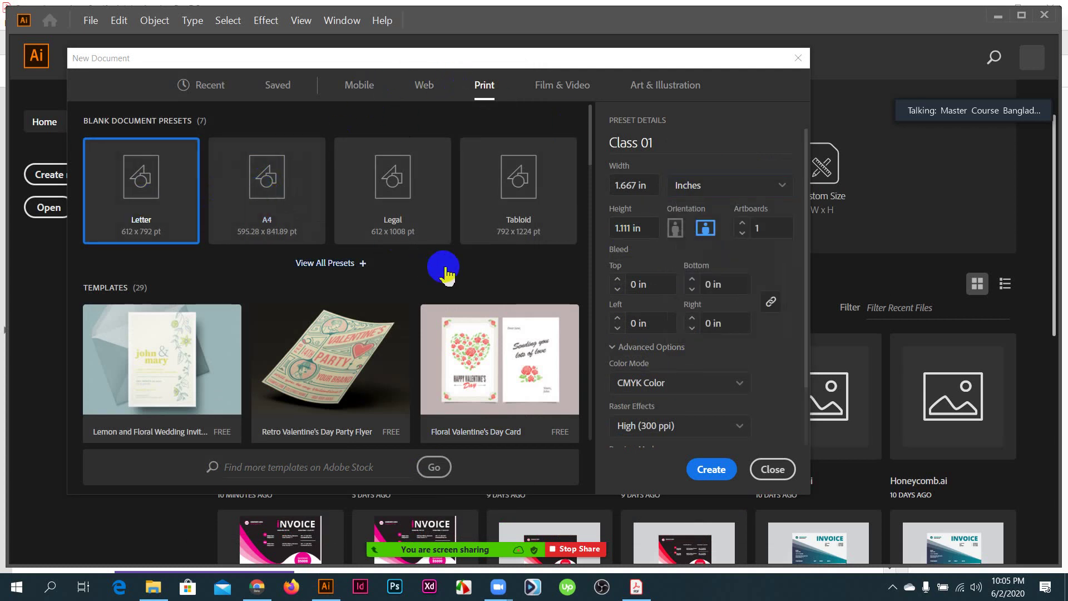
- Create the Class 01 document from the Letter preset with inches as its units, and admit the waiting participant
{"action": "left_click", "coordinate": [271, 218]}
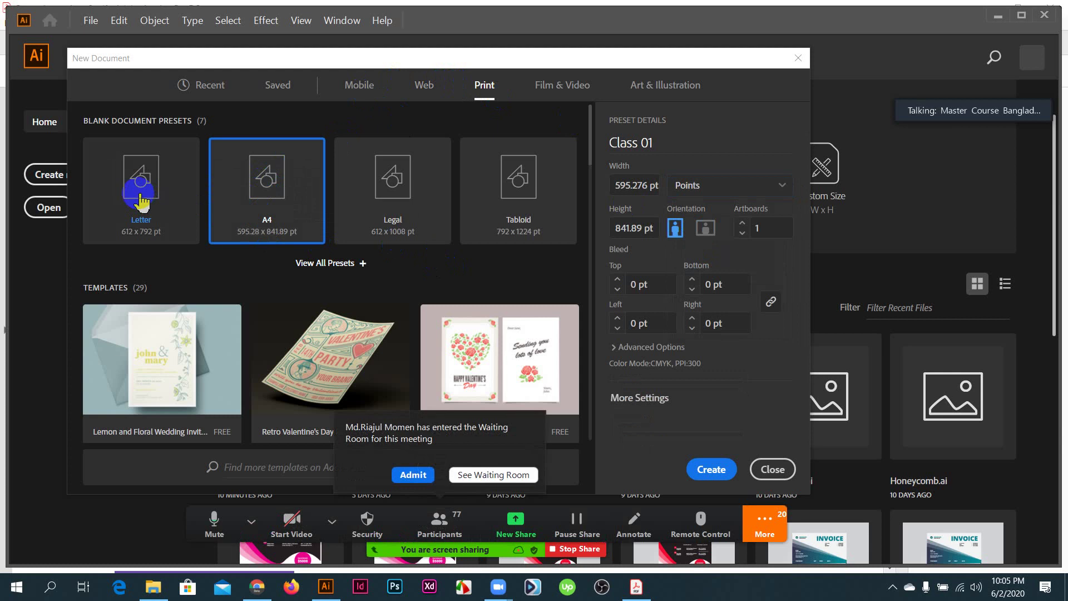
{"action": "left_click", "coordinate": [141, 199]}
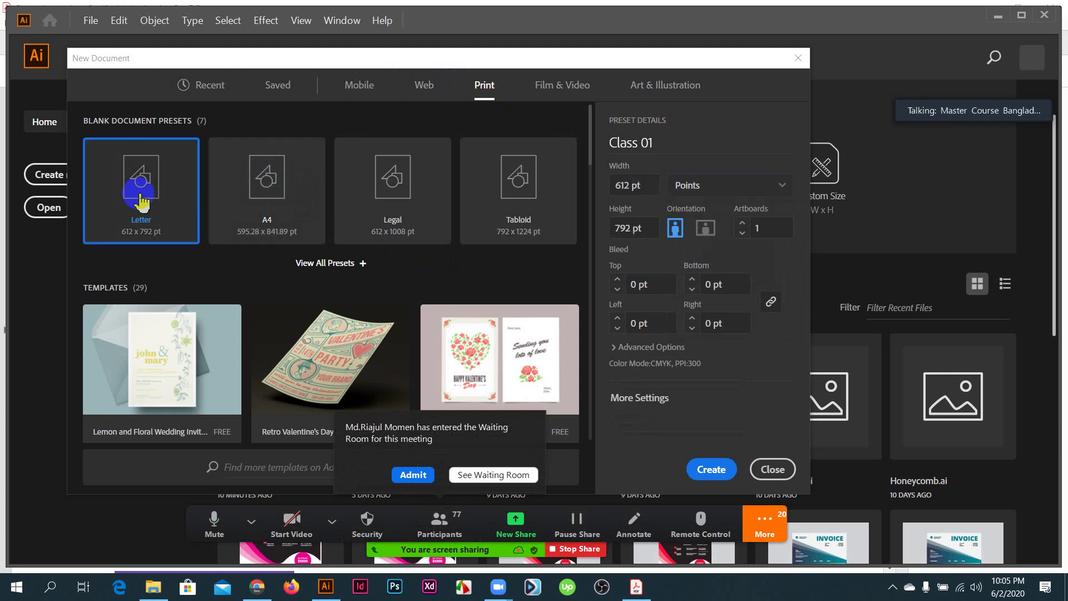
{"action": "left_click", "coordinate": [706, 196]}
{"action": "left_click", "coordinate": [693, 257]}
{"action": "left_click", "coordinate": [715, 476]}
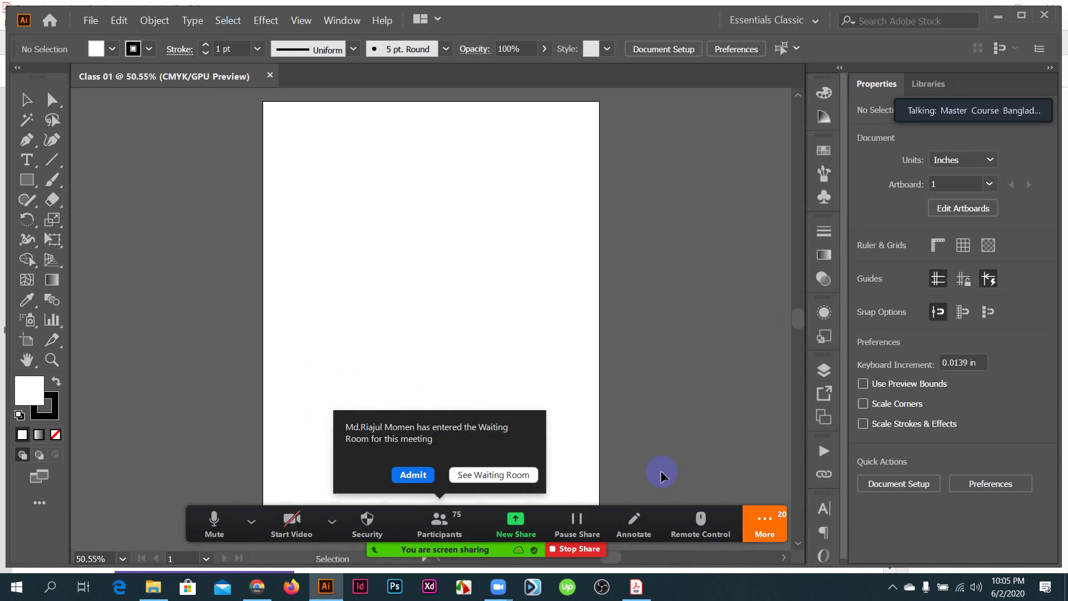
{"action": "left_click", "coordinate": [414, 474]}
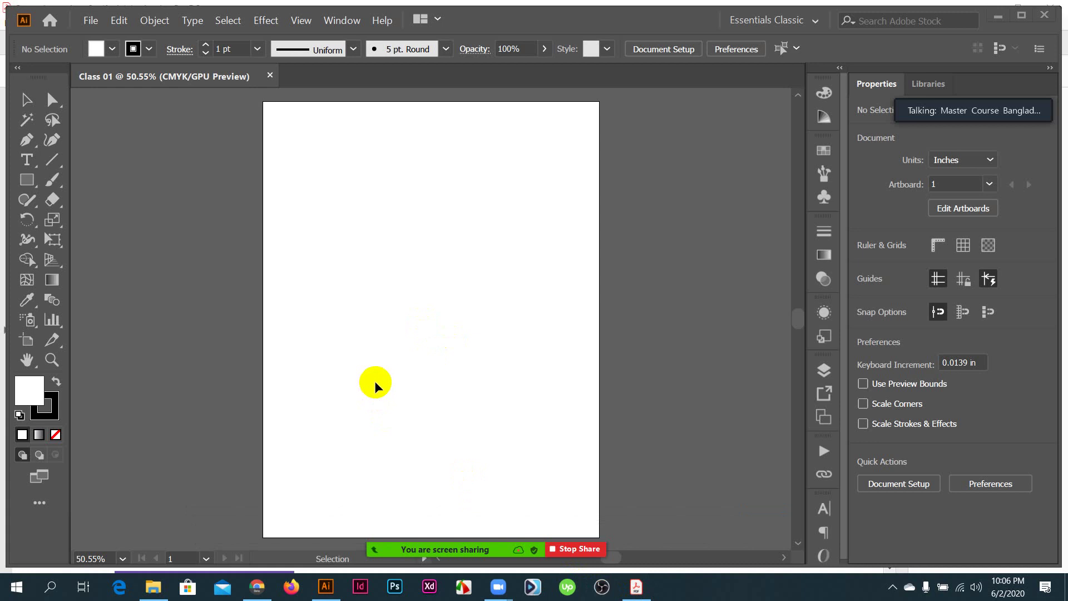
- Switch to Chrome, close the Messenger tab and the first Gmail tab, and return to Illustrator
{"action": "left_click", "coordinate": [259, 590]}
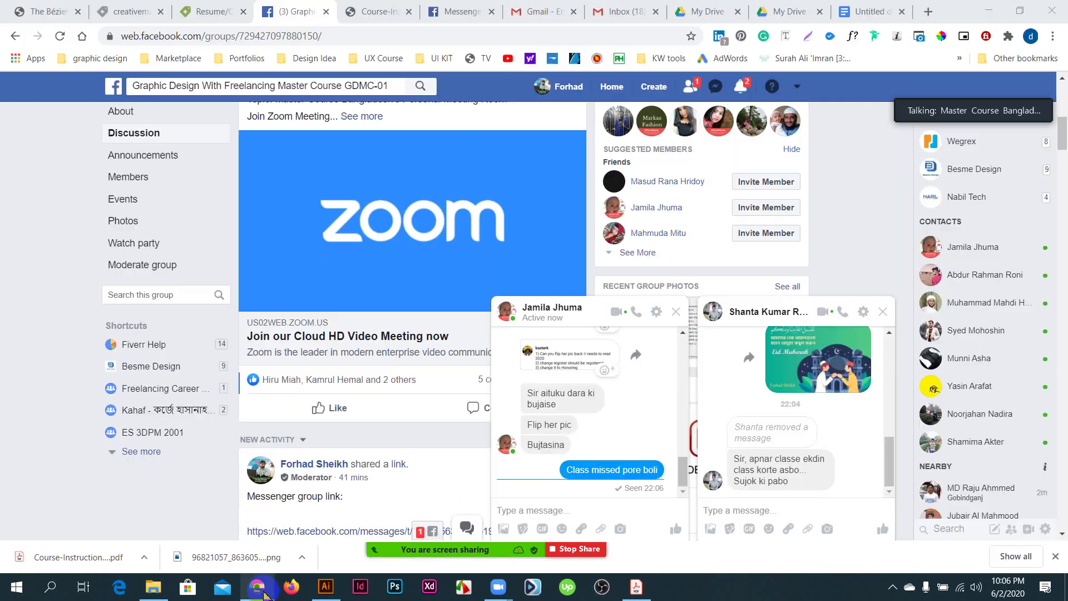
{"action": "left_click", "coordinate": [492, 11]}
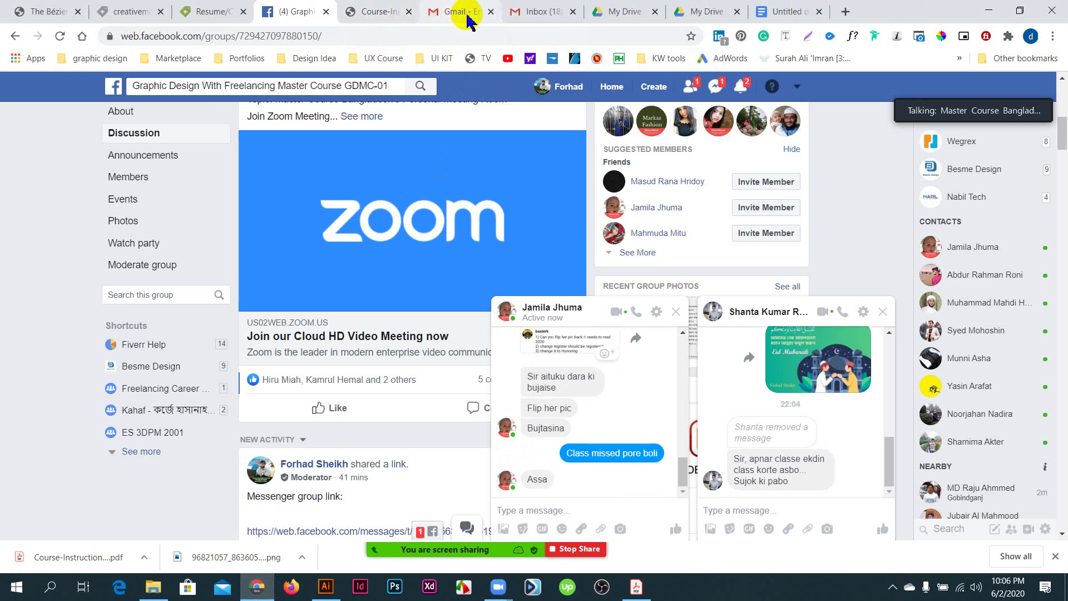
{"action": "left_click", "coordinate": [490, 12]}
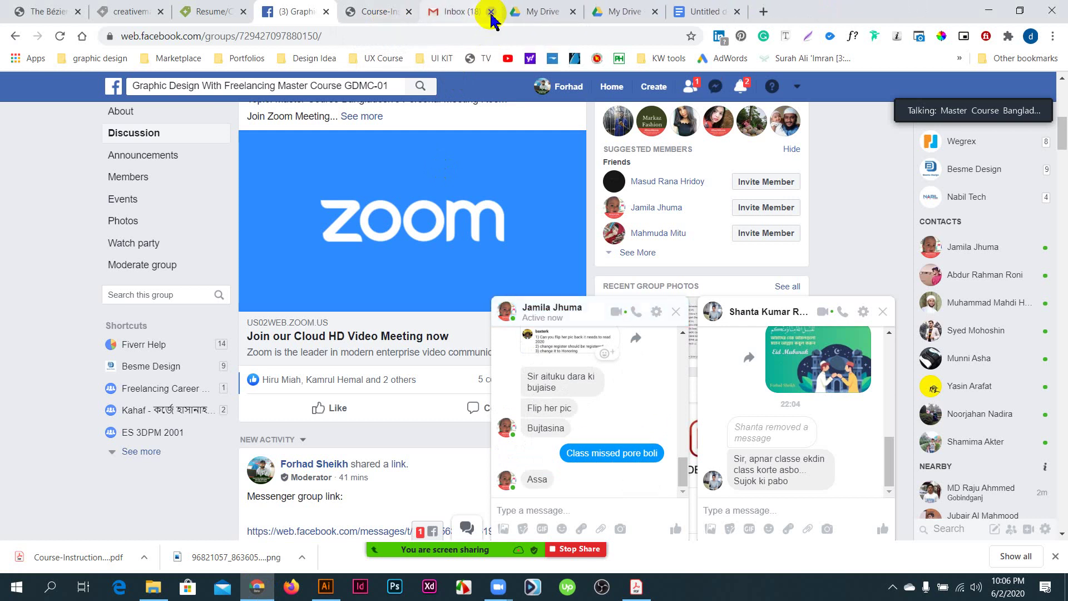
{"action": "left_click", "coordinate": [326, 587]}
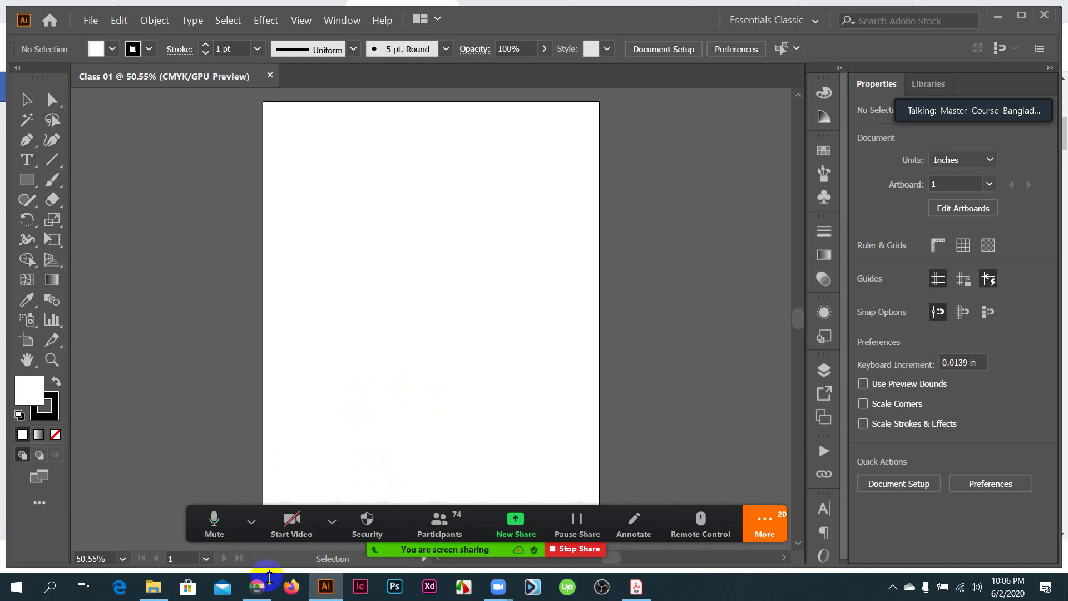
- Switch to Chrome and open the Class 01 topic list in Course-Instructions_2.pdf
{"action": "left_click", "coordinate": [256, 586]}
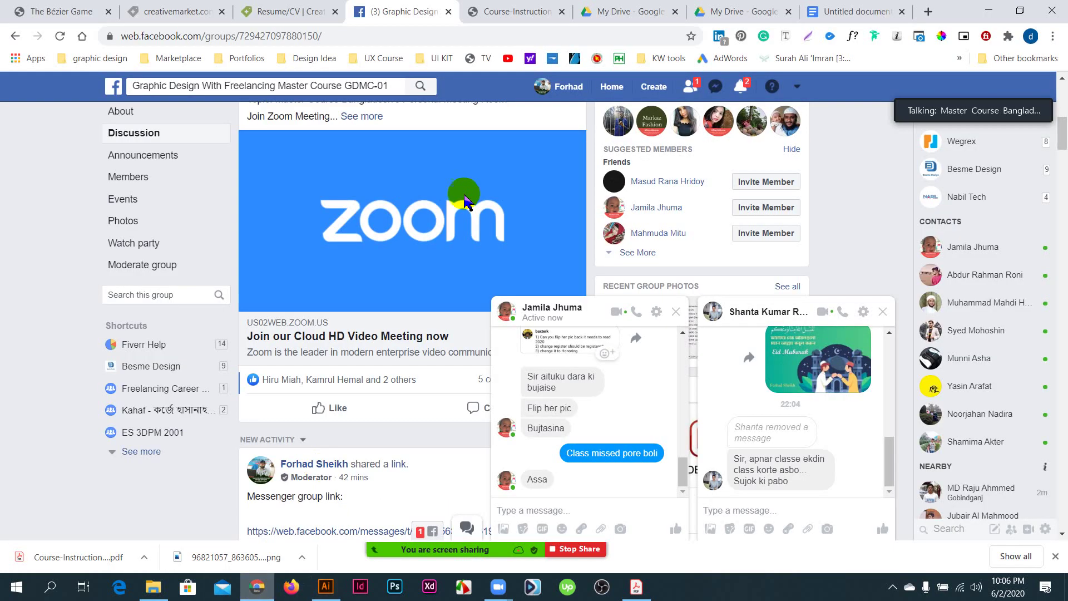
{"action": "left_click", "coordinate": [525, 15]}
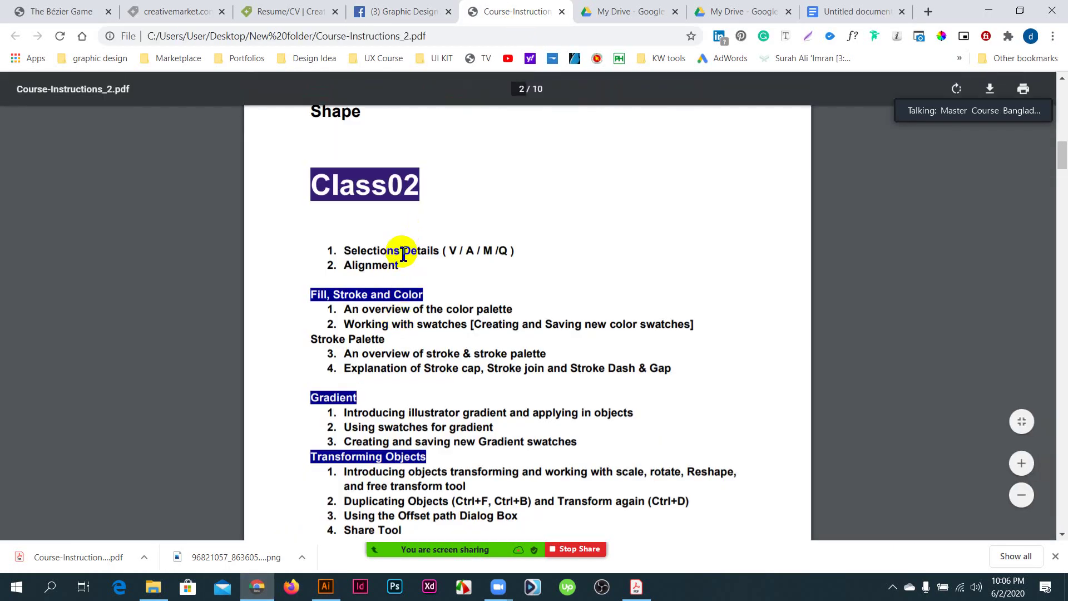
{"action": "scroll", "coordinate": [389, 272], "scroll_direction": "up", "scroll_amount": 4}
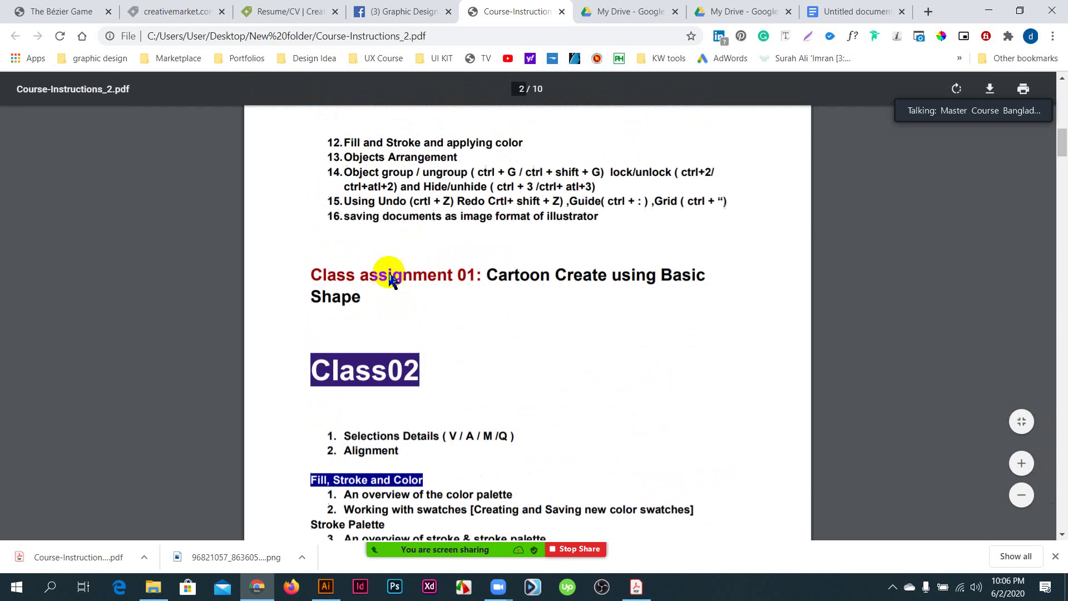
{"action": "scroll", "coordinate": [389, 273], "scroll_direction": "up", "scroll_amount": 5}
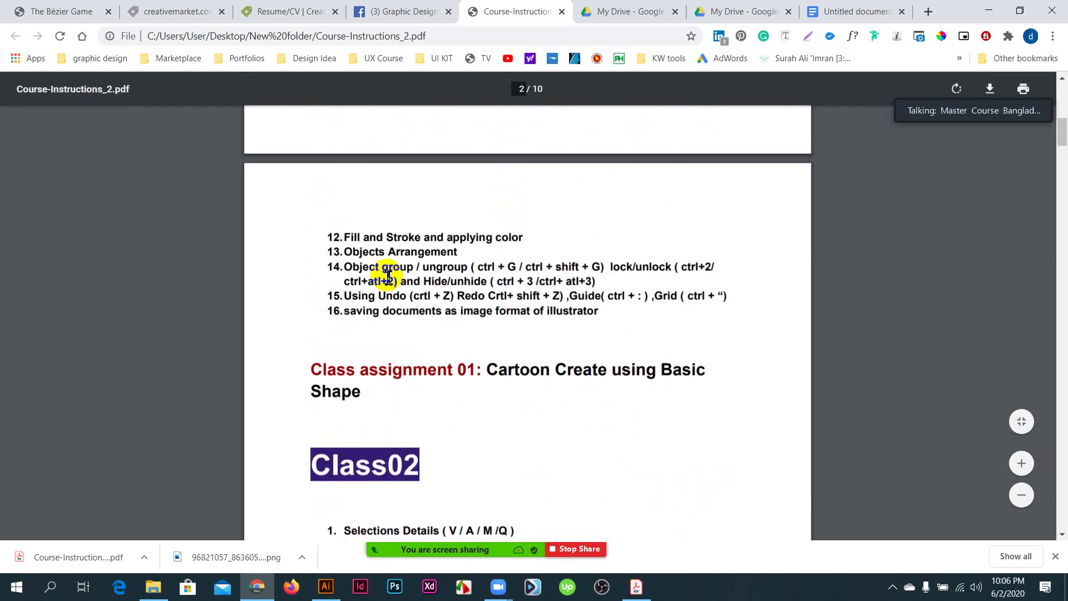
{"action": "scroll", "coordinate": [387, 276], "scroll_direction": "up", "scroll_amount": 1}
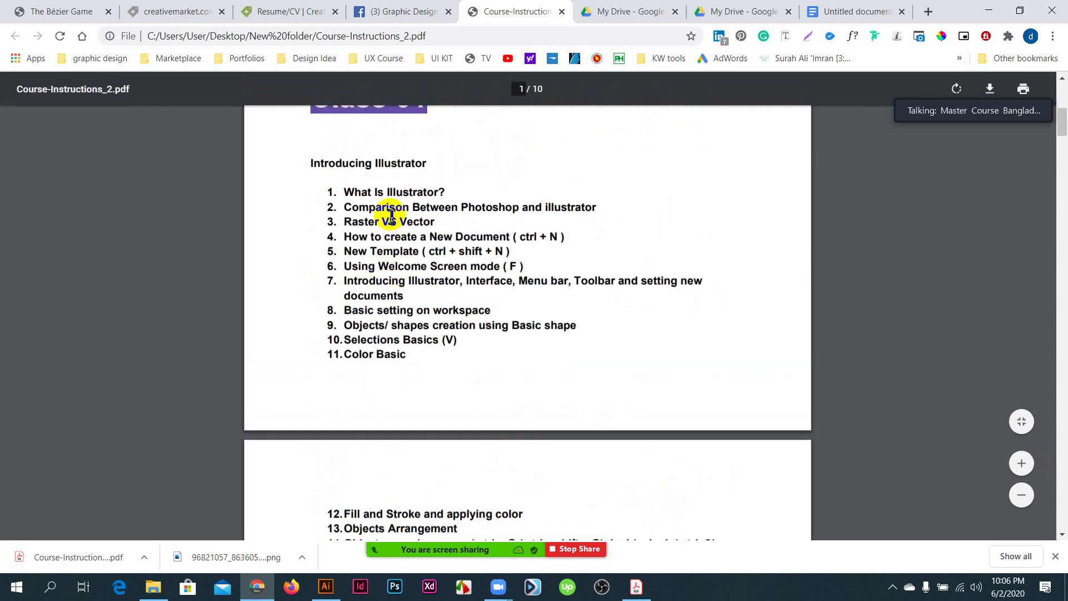
- Review the first four Class 01 topics, highlighting them from What Is Illustrator? through How to create a New Document
{"action": "left_click_drag", "start_coordinate": [442, 192], "coordinate": [345, 189]}
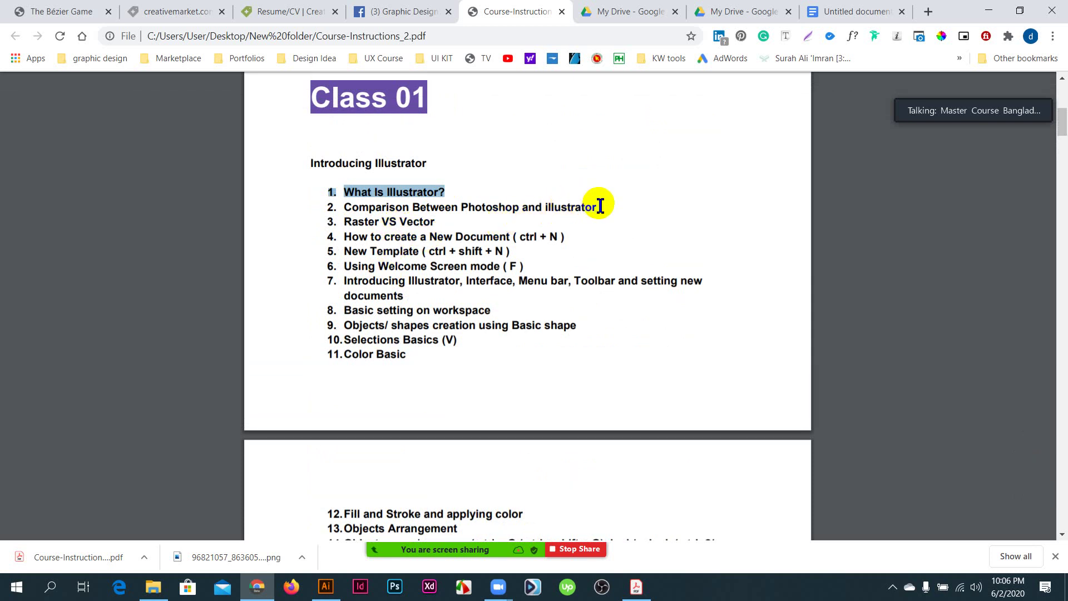
{"action": "left_click_drag", "start_coordinate": [600, 206], "coordinate": [466, 214]}
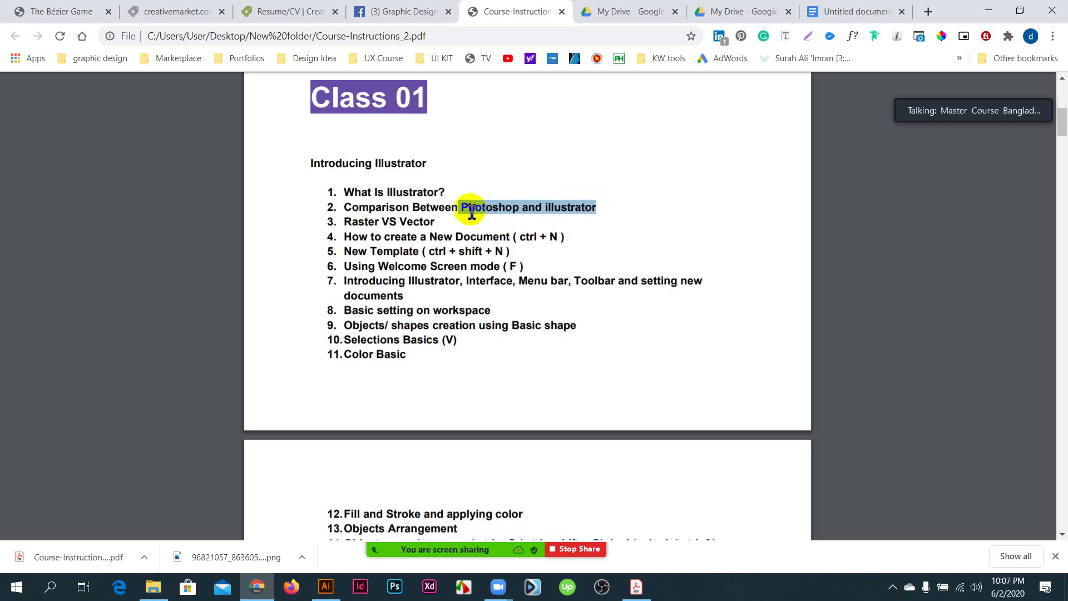
{"action": "left_click", "coordinate": [499, 216]}
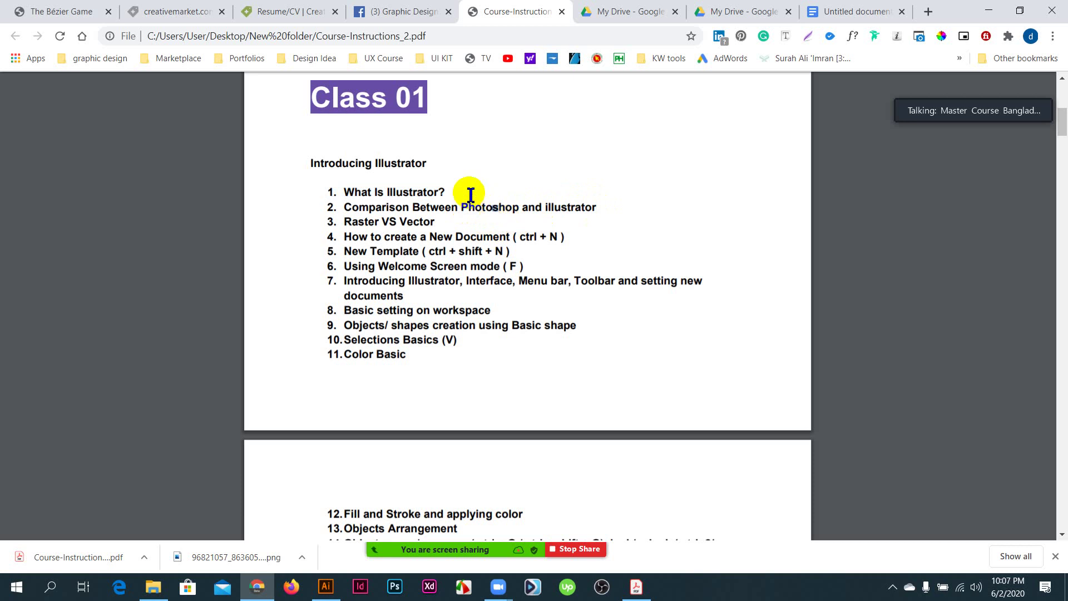
{"action": "double_click", "coordinate": [535, 206]}
{"action": "left_click_drag", "start_coordinate": [441, 222], "coordinate": [340, 193]}
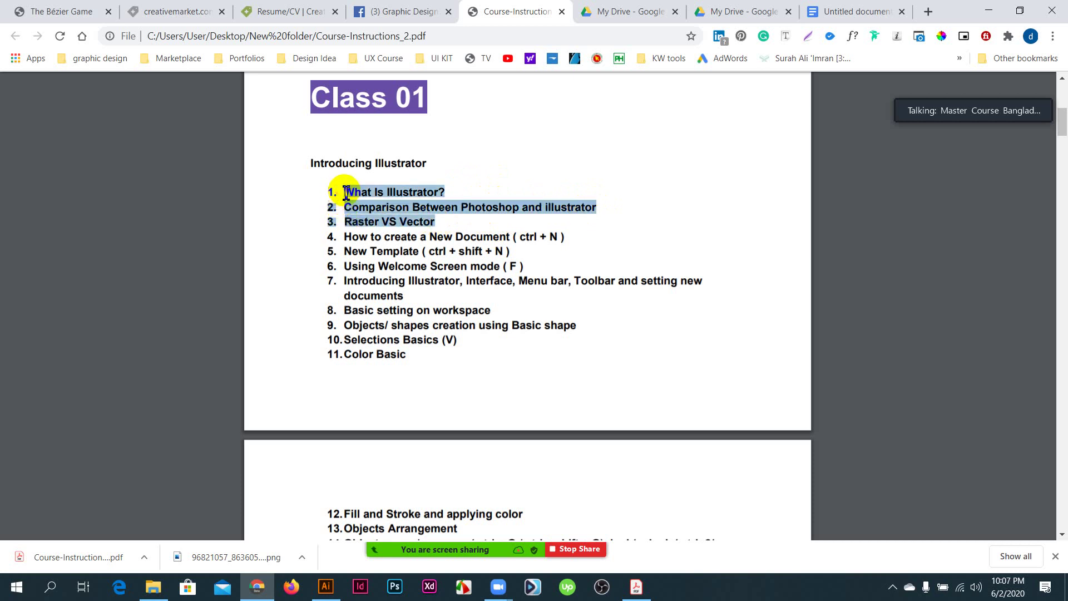
{"action": "left_click", "coordinate": [440, 222]}
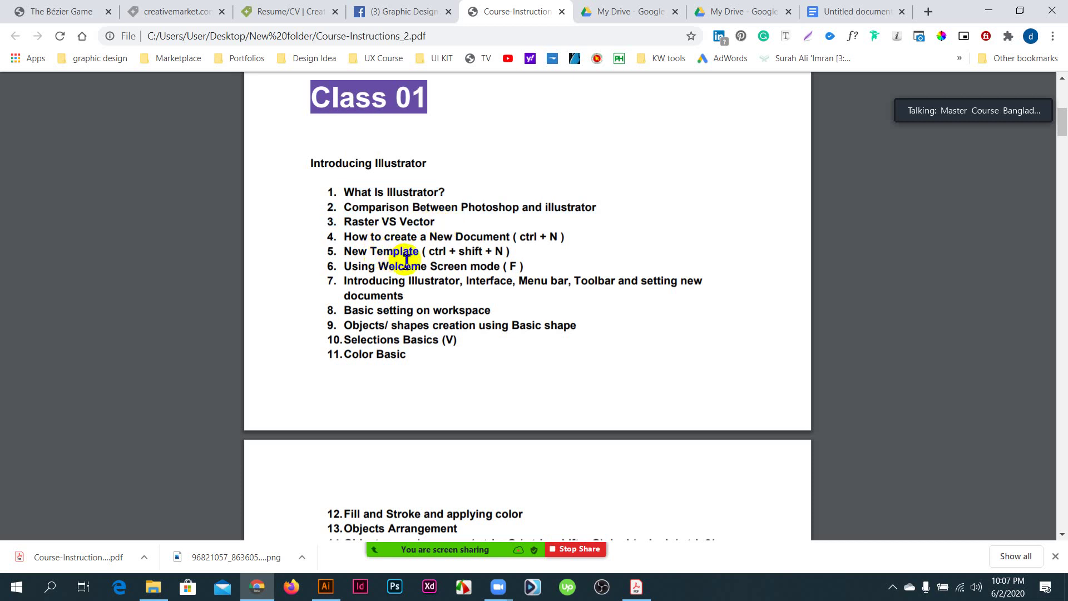
{"action": "left_click_drag", "start_coordinate": [566, 237], "coordinate": [342, 238]}
- Switch to Illustrator, close the Class 01 document, and admit the waiting participant to the meeting
{"action": "left_click", "coordinate": [326, 587]}
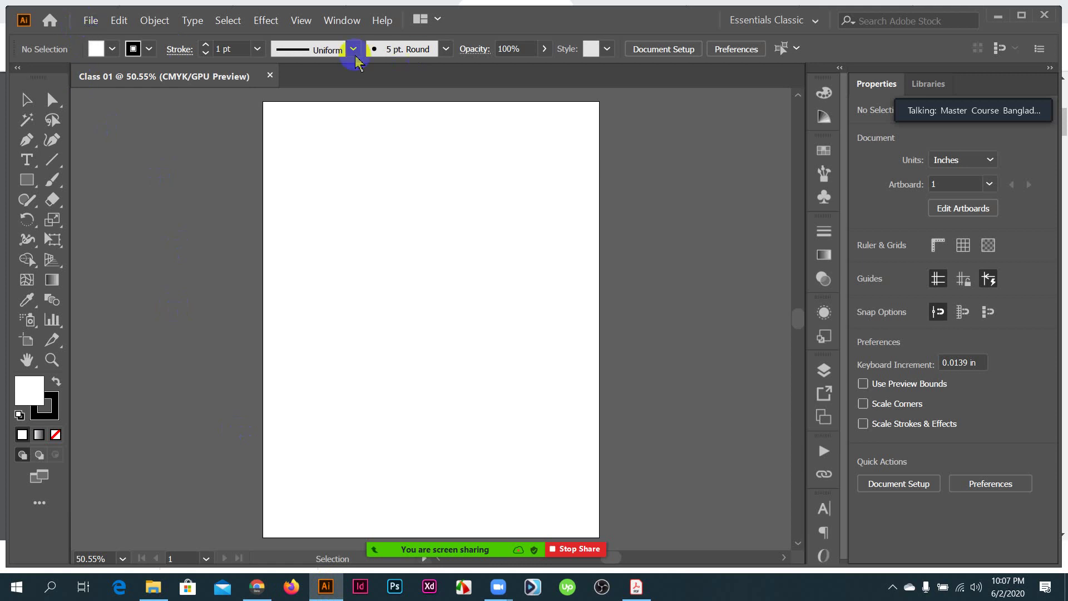
{"action": "left_click", "coordinate": [270, 75]}
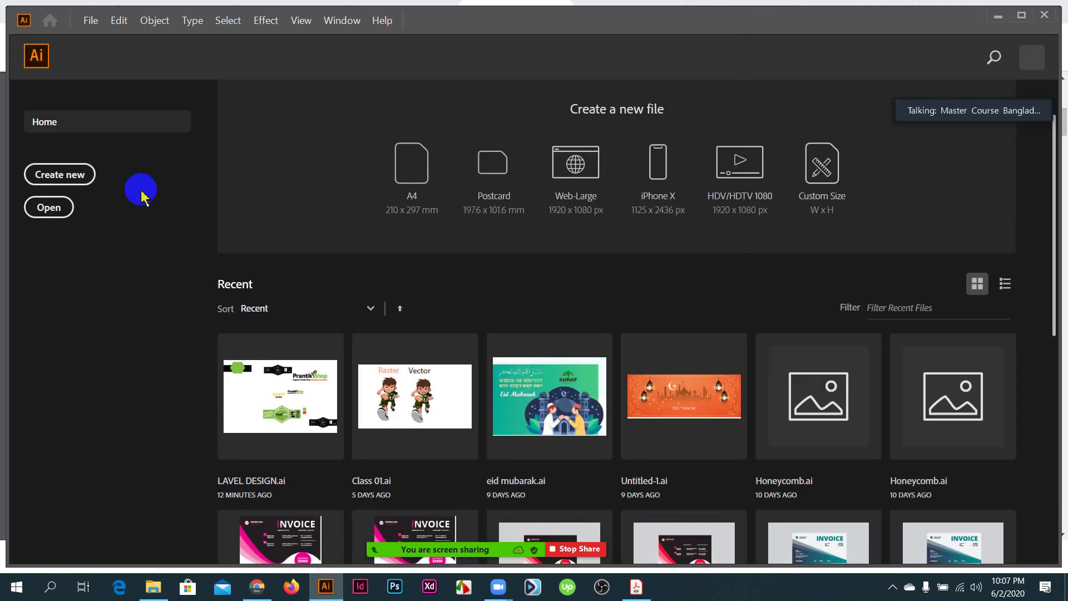
{"action": "left_click", "coordinate": [63, 179]}
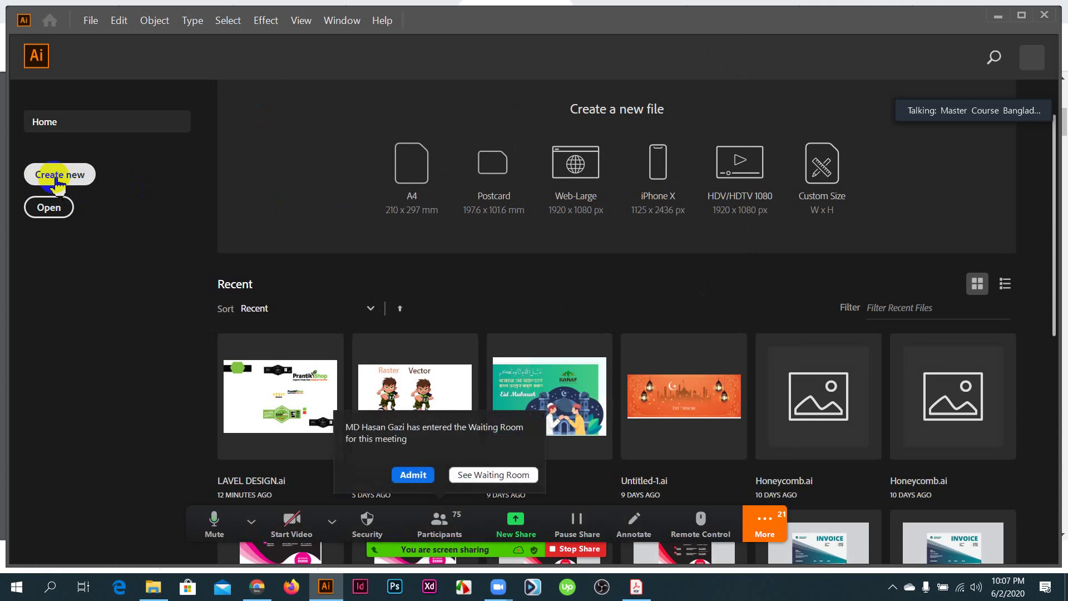
{"action": "left_click", "coordinate": [409, 474]}
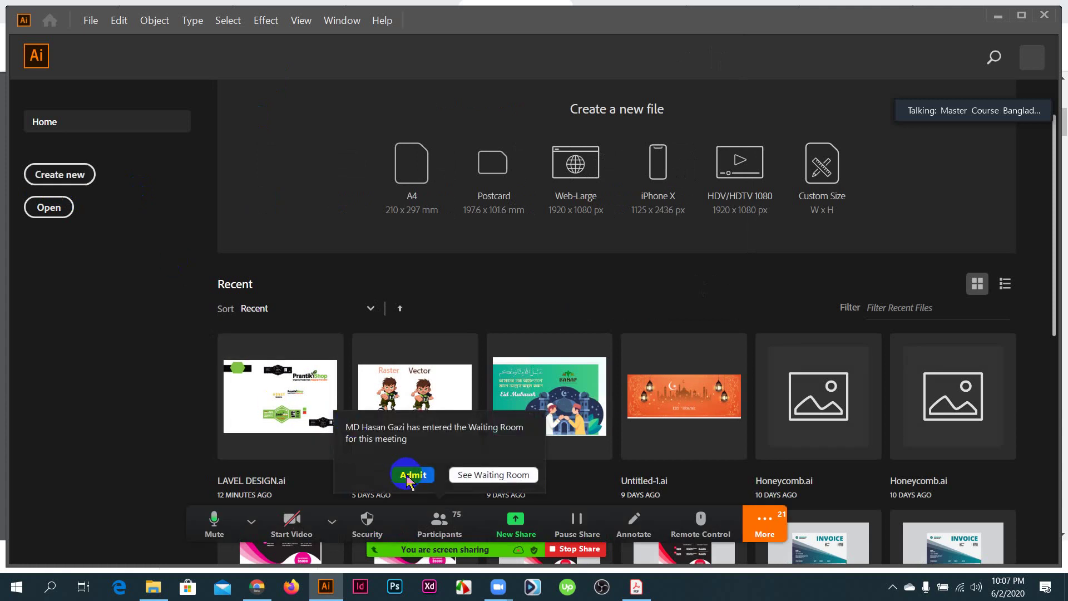
{"action": "left_click", "coordinate": [90, 21]}
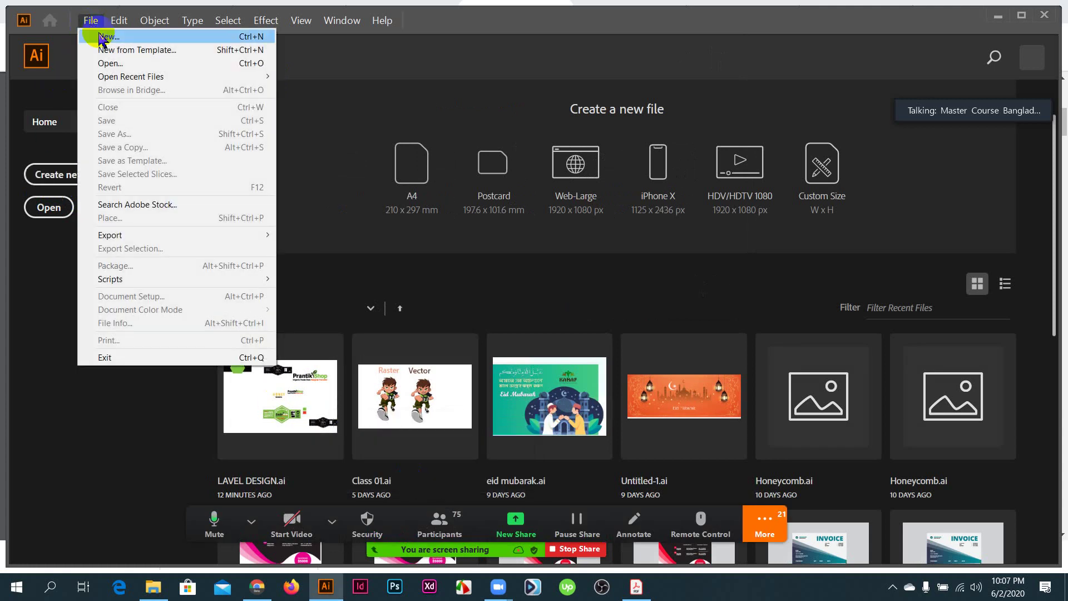
{"action": "left_click", "coordinate": [53, 351]}
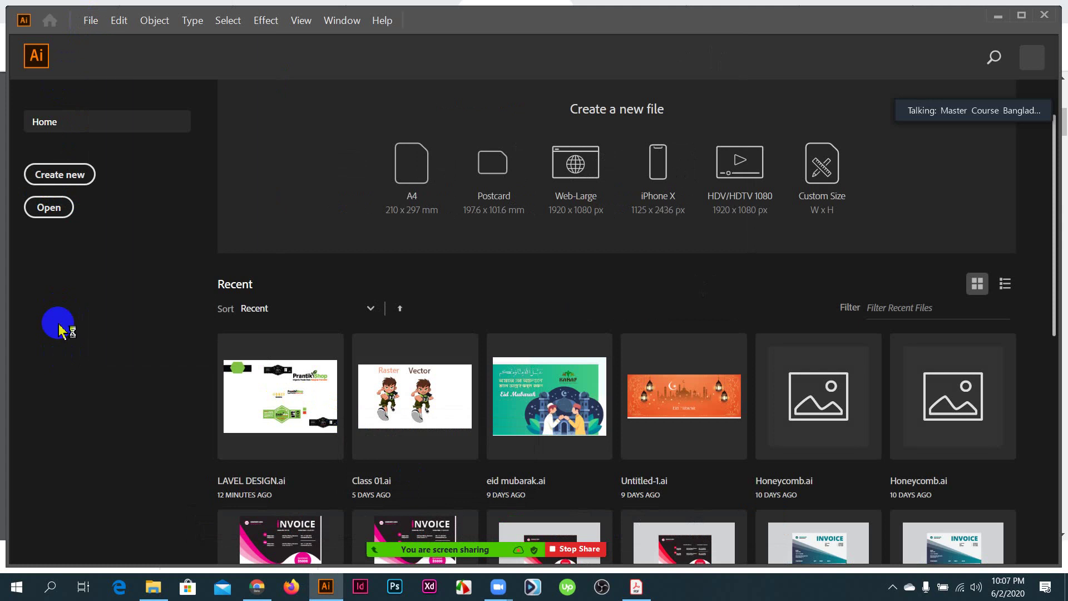
- Highlight the New Template topic in the Chrome PDF, then return to Illustrator and dismiss the New Document dialog
{"action": "left_click", "coordinate": [256, 586]}
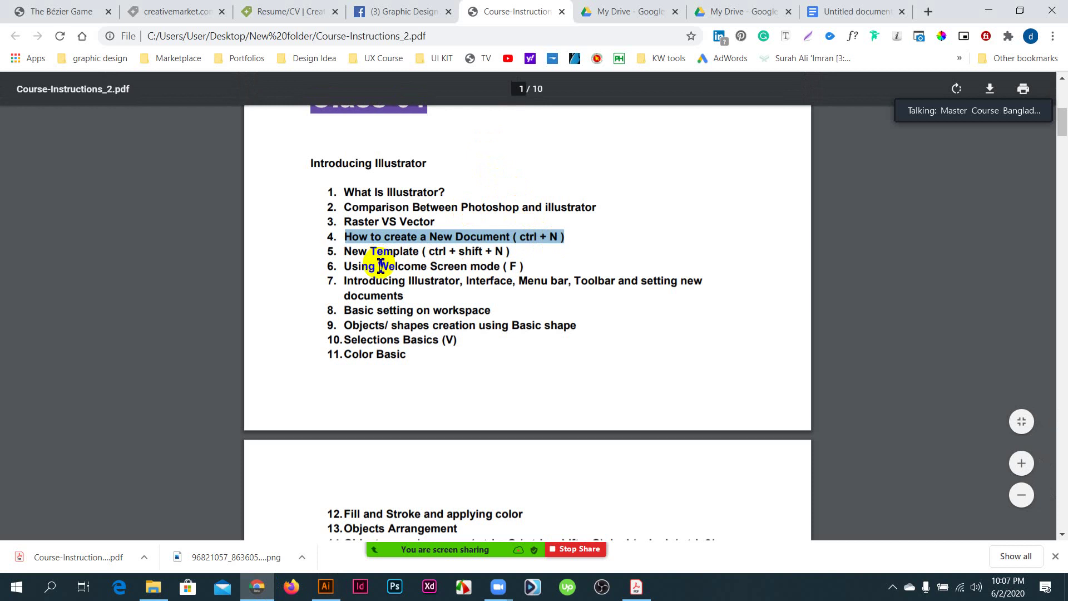
{"action": "left_click_drag", "start_coordinate": [509, 255], "coordinate": [346, 251]}
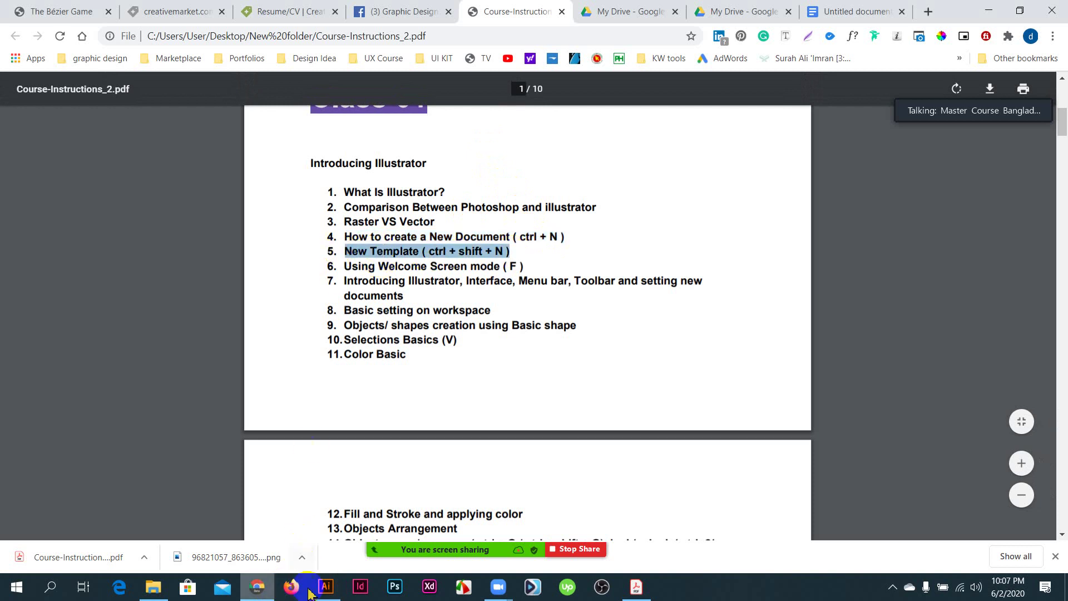
{"action": "left_click", "coordinate": [326, 587]}
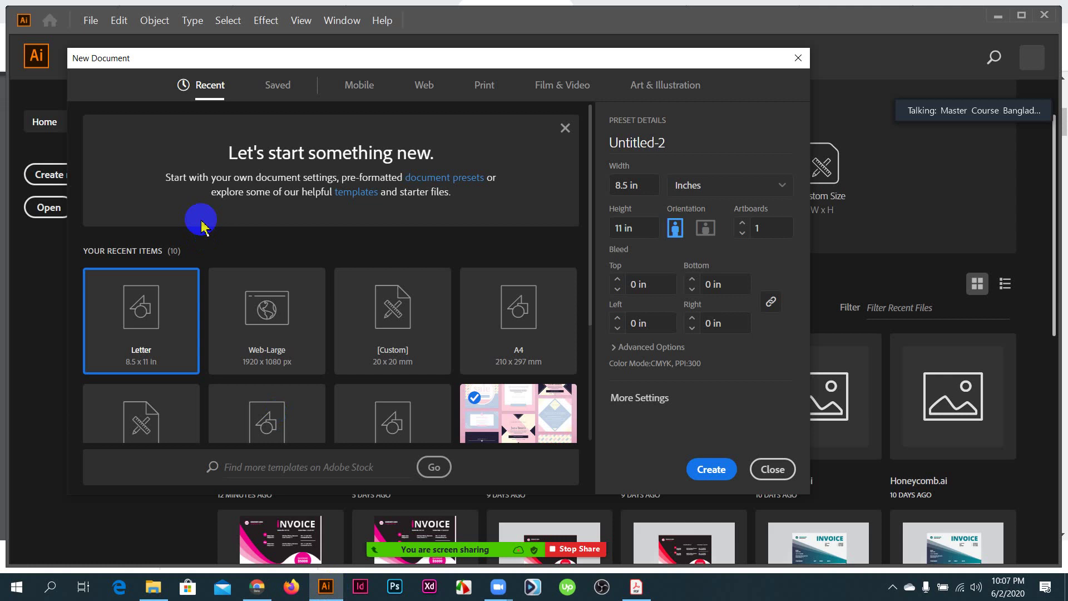
{"action": "left_click", "coordinate": [773, 469]}
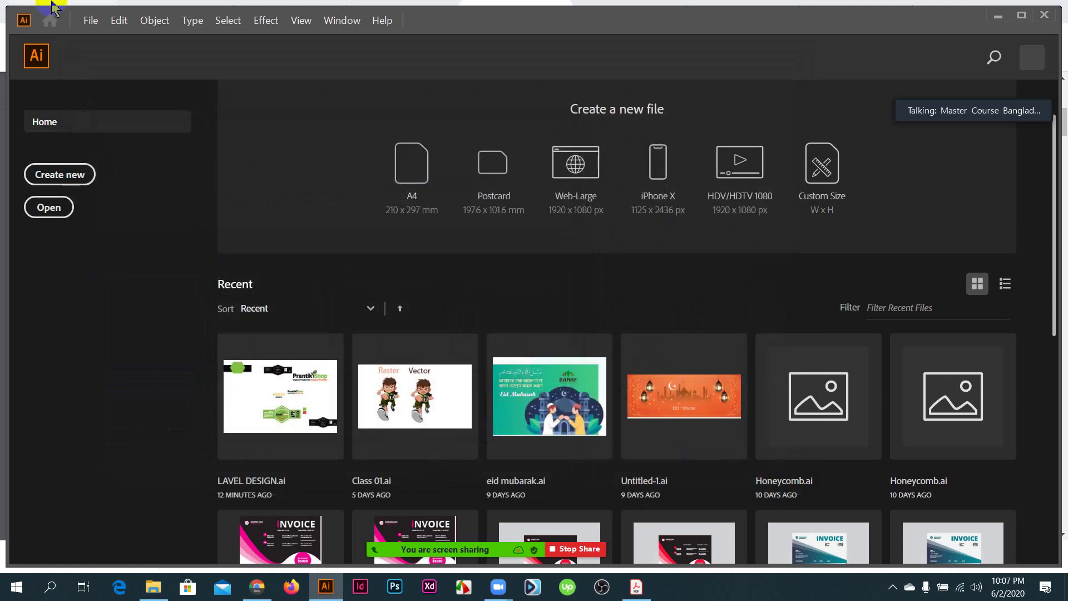
- Create a new document from the Banner Ads template in the Blank Templates folder
{"action": "left_click", "coordinate": [91, 20]}
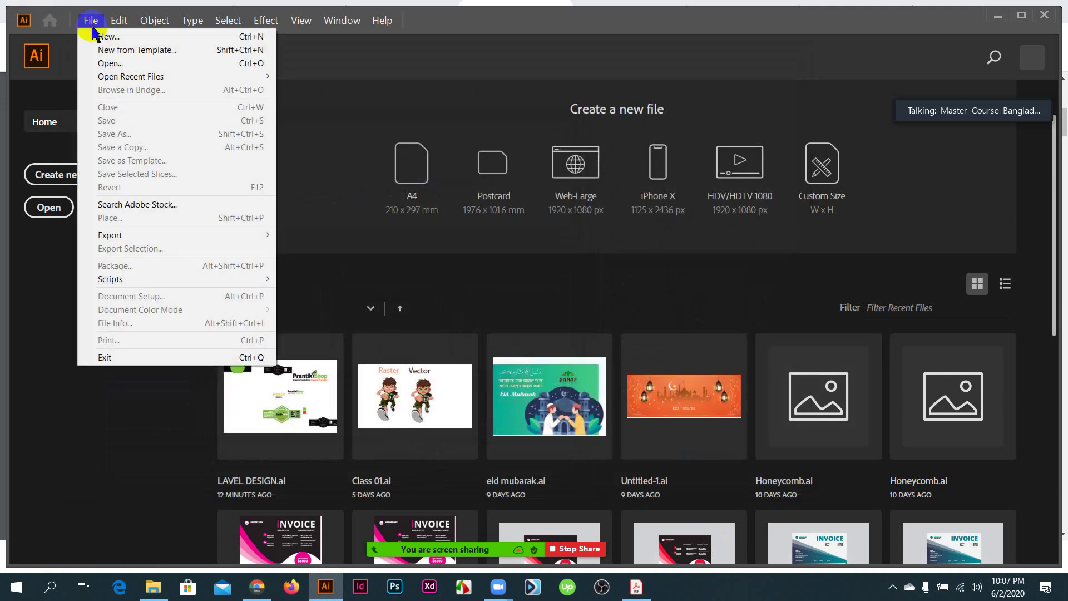
{"action": "left_click", "coordinate": [131, 53]}
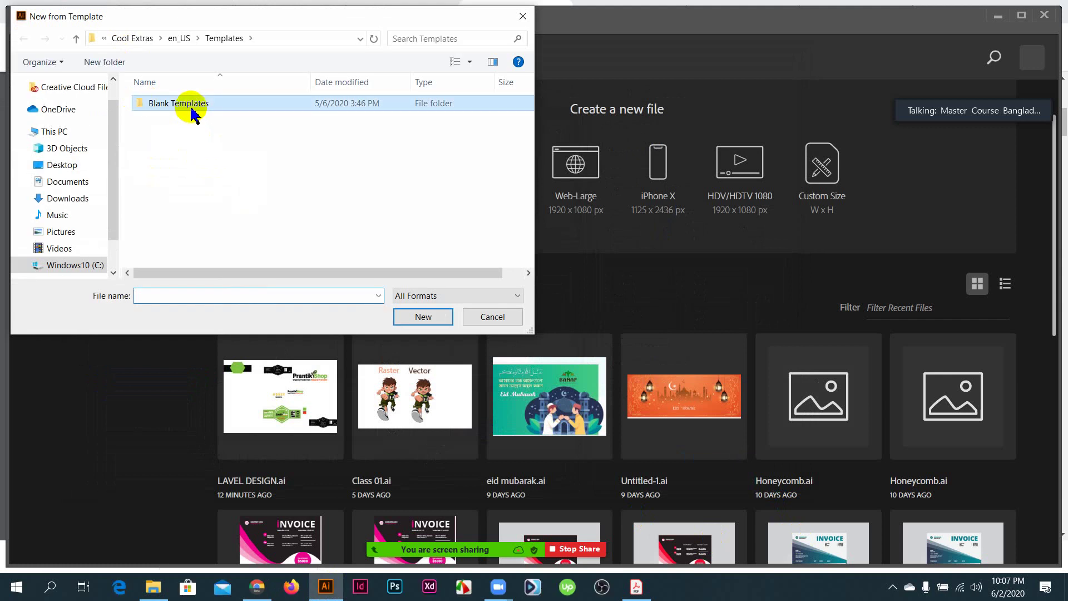
{"action": "double_click", "coordinate": [190, 110]}
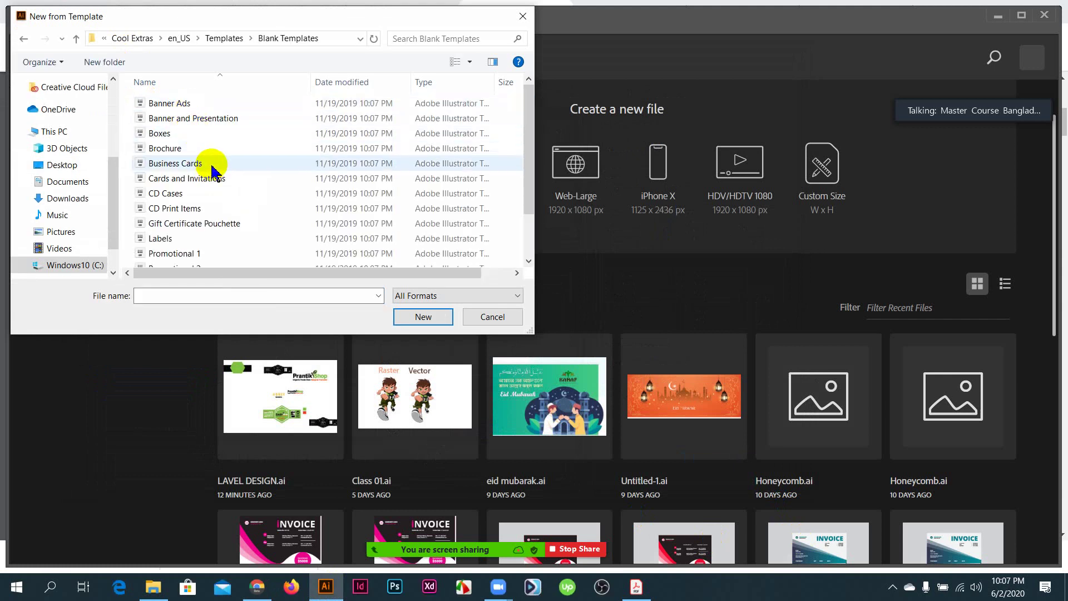
{"action": "scroll", "coordinate": [196, 199], "scroll_direction": "down", "scroll_amount": 2}
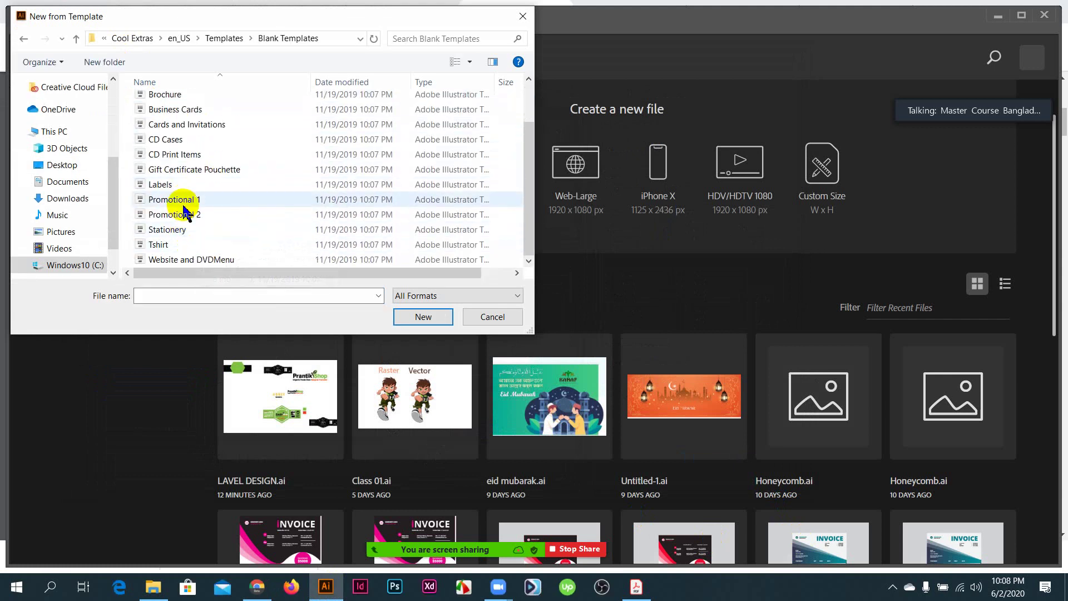
{"action": "scroll", "coordinate": [184, 178], "scroll_direction": "up", "scroll_amount": 1}
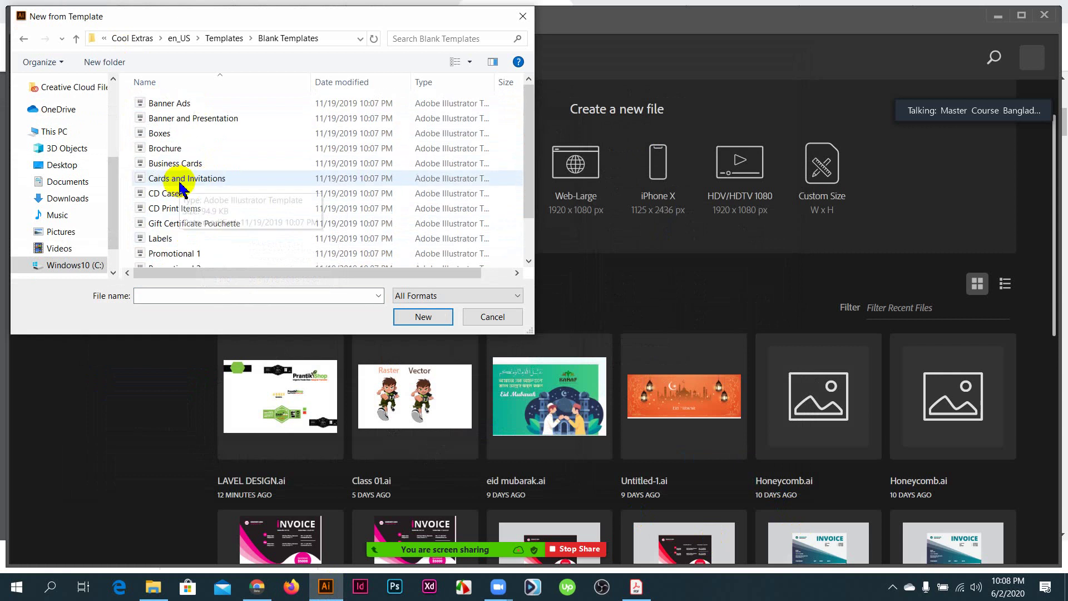
{"action": "left_click", "coordinate": [174, 107]}
{"action": "left_click", "coordinate": [420, 317]}
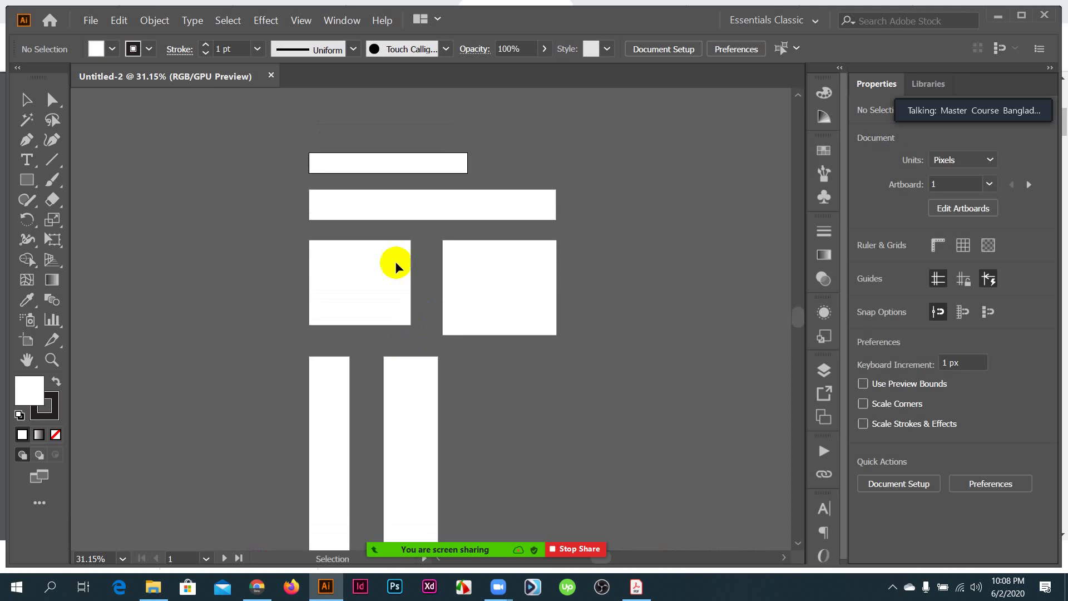
- Examine the banner template's artboards, close the document, and admit the waiting participant
{"action": "scroll", "coordinate": [384, 167], "scroll_direction": "up", "scroll_amount": 3}
{"action": "scroll", "coordinate": [241, 186], "scroll_direction": "down", "scroll_amount": 4}
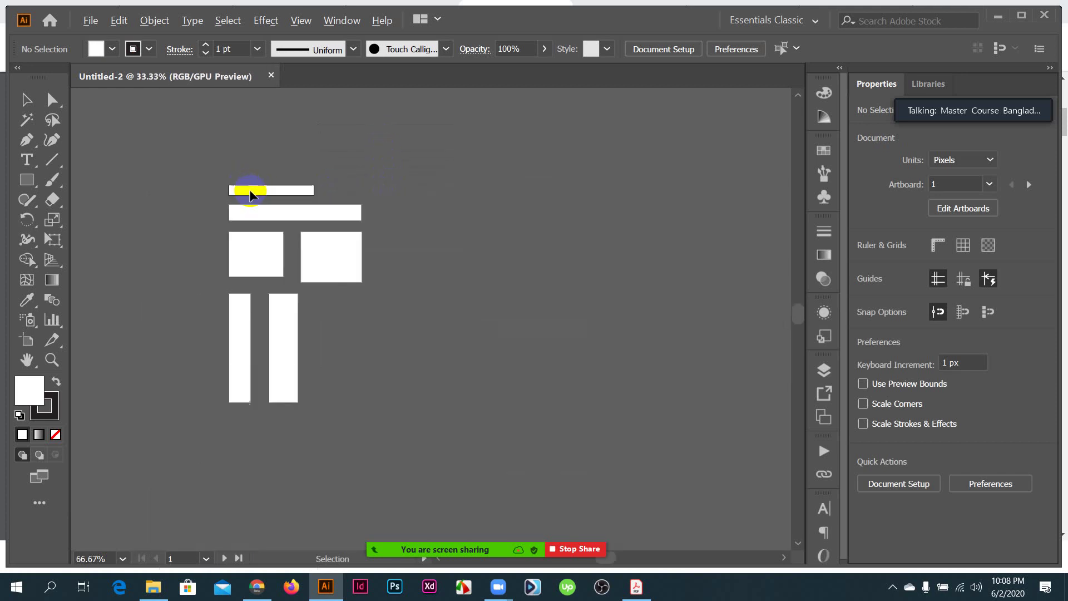
{"action": "scroll", "coordinate": [263, 286], "scroll_direction": "down", "scroll_amount": 3}
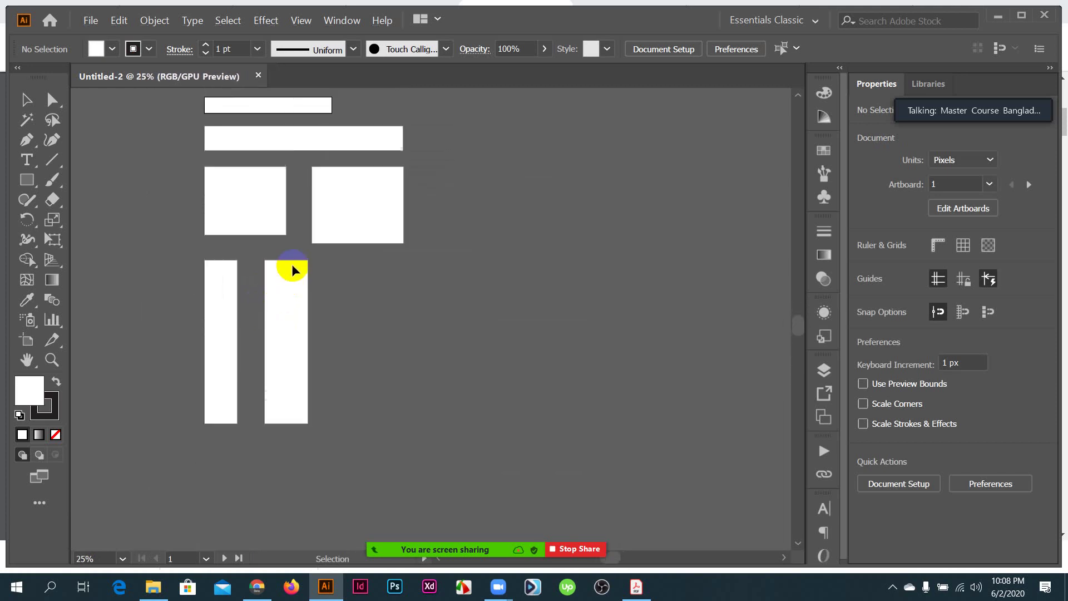
{"action": "scroll", "coordinate": [292, 271], "scroll_direction": "up", "scroll_amount": 5}
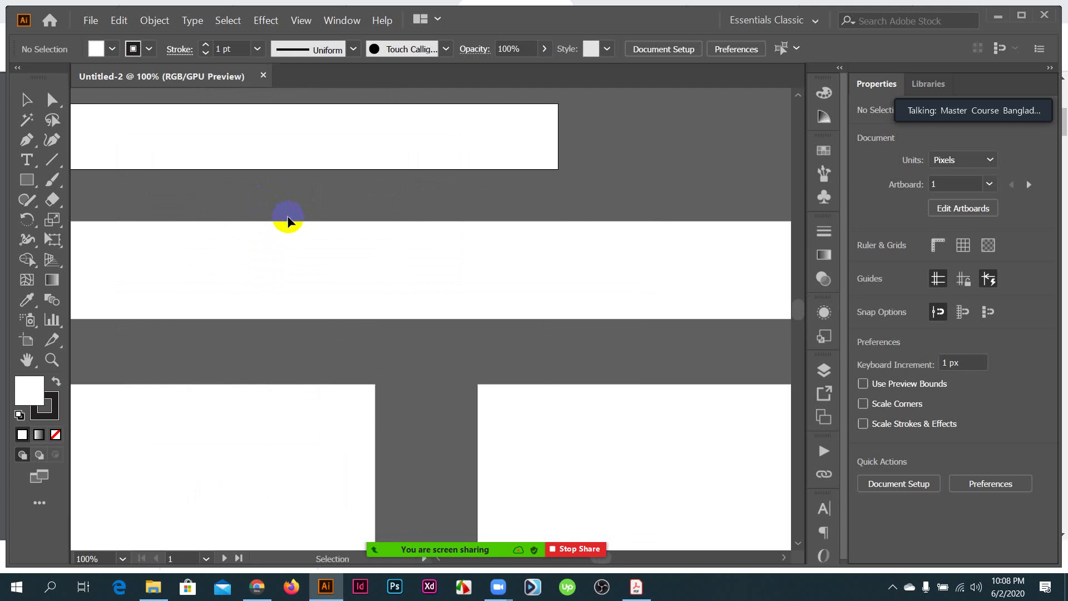
{"action": "scroll", "coordinate": [288, 221], "scroll_direction": "down", "scroll_amount": 2}
{"action": "left_click_drag", "start_coordinate": [358, 346], "coordinate": [367, 302]}
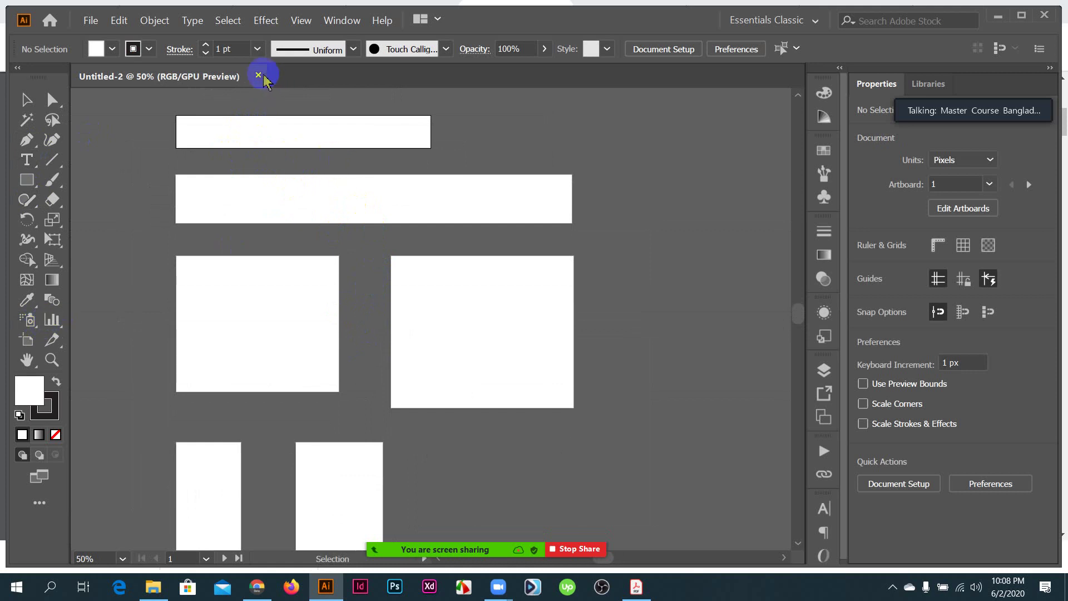
{"action": "left_click", "coordinate": [421, 476]}
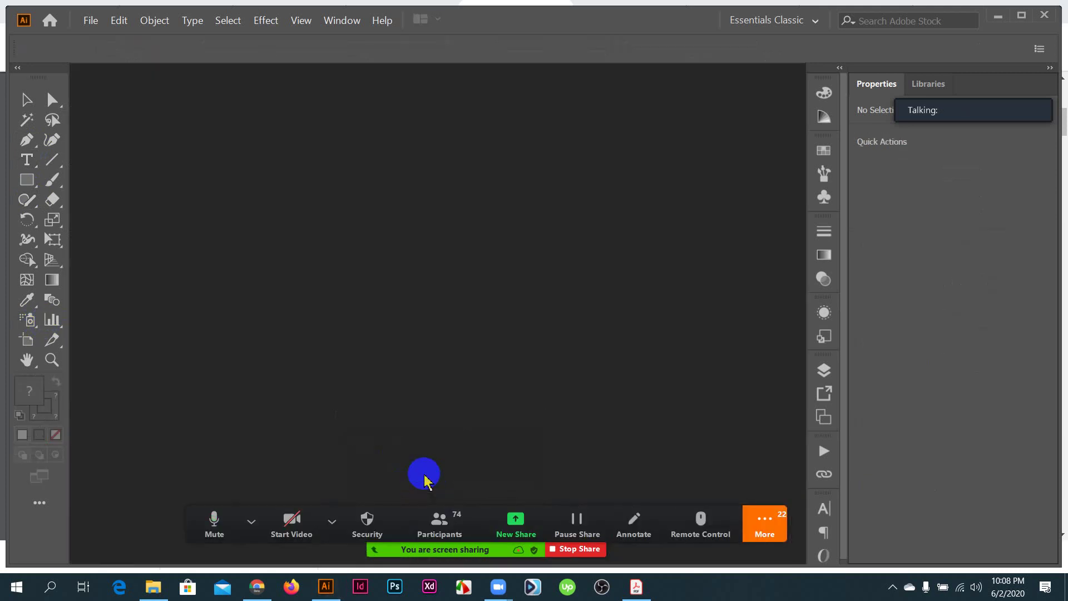
- Highlight part of the Welcome Screen mode topic in the Chrome PDF, view Illustrator's home screen, and return to the topic list
{"action": "key", "text": "alt+Tab"}
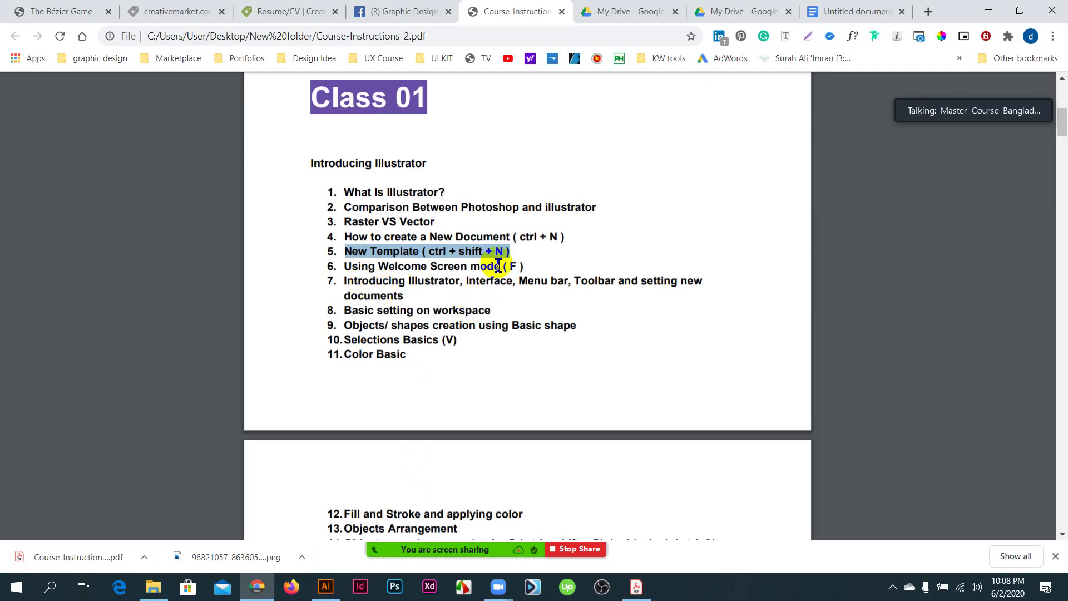
{"action": "left_click_drag", "start_coordinate": [523, 267], "coordinate": [480, 267]}
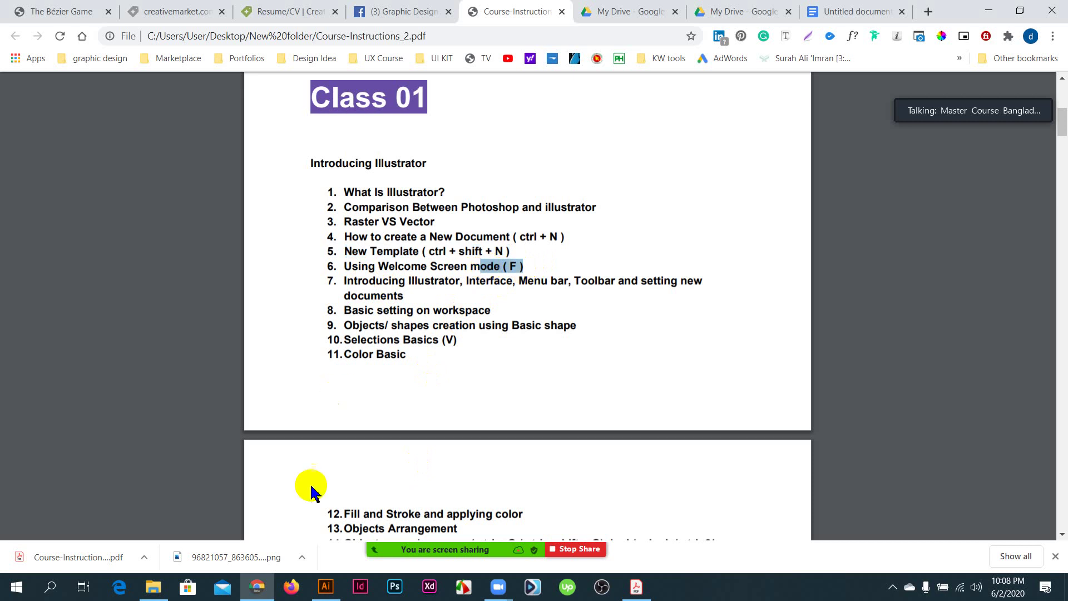
{"action": "left_click", "coordinate": [326, 586]}
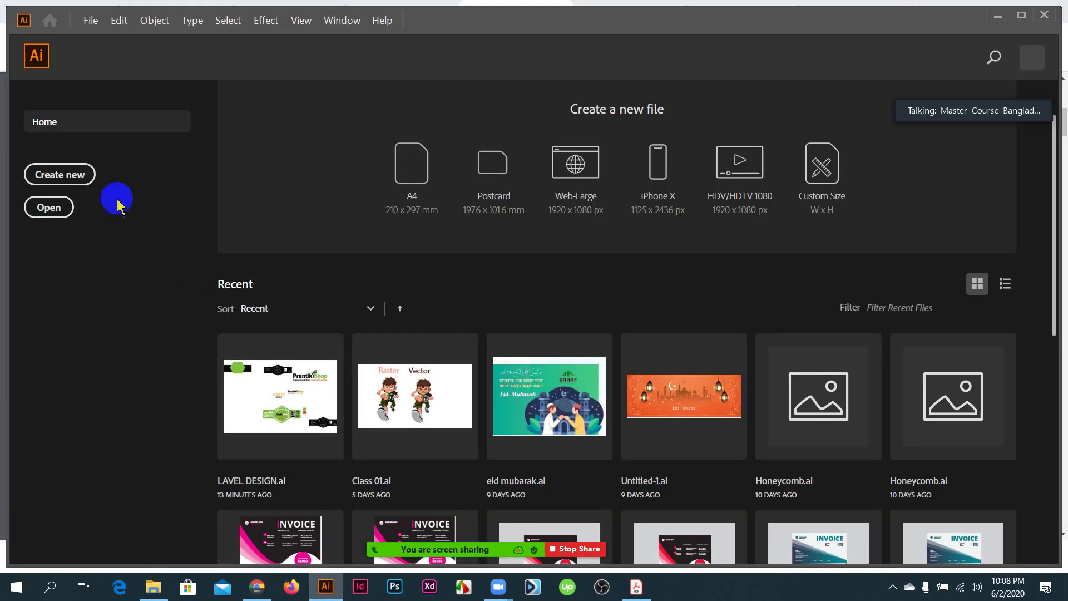
{"action": "key", "text": "alt+Tab"}
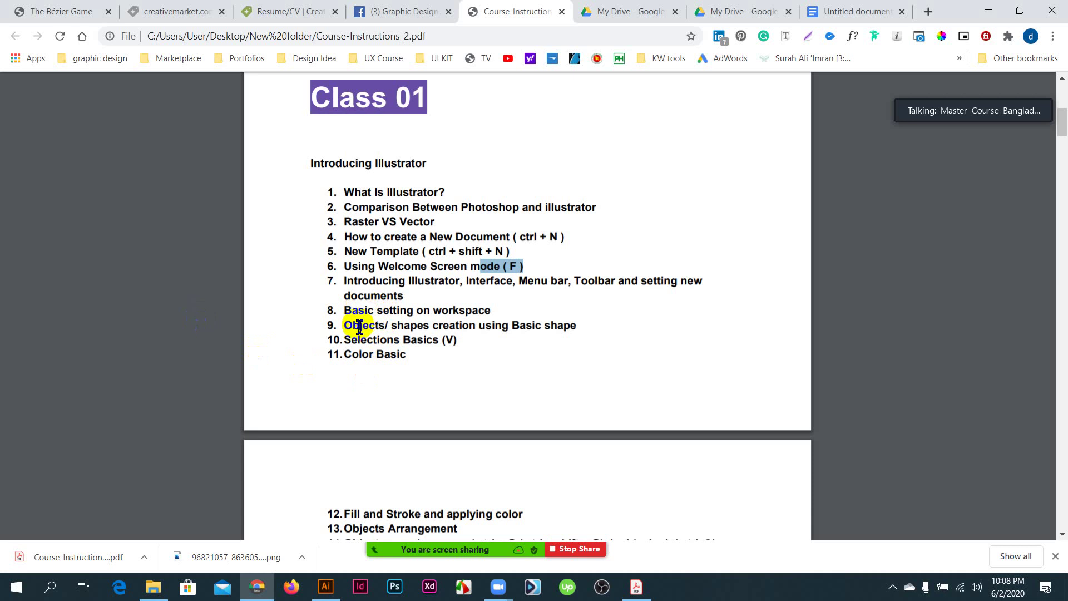
- Switch to Illustrator and create a new 8.5 x 11 in Letter document from the home screen
{"action": "key", "text": "alt+Tab"}
{"action": "left_click", "coordinate": [66, 178]}
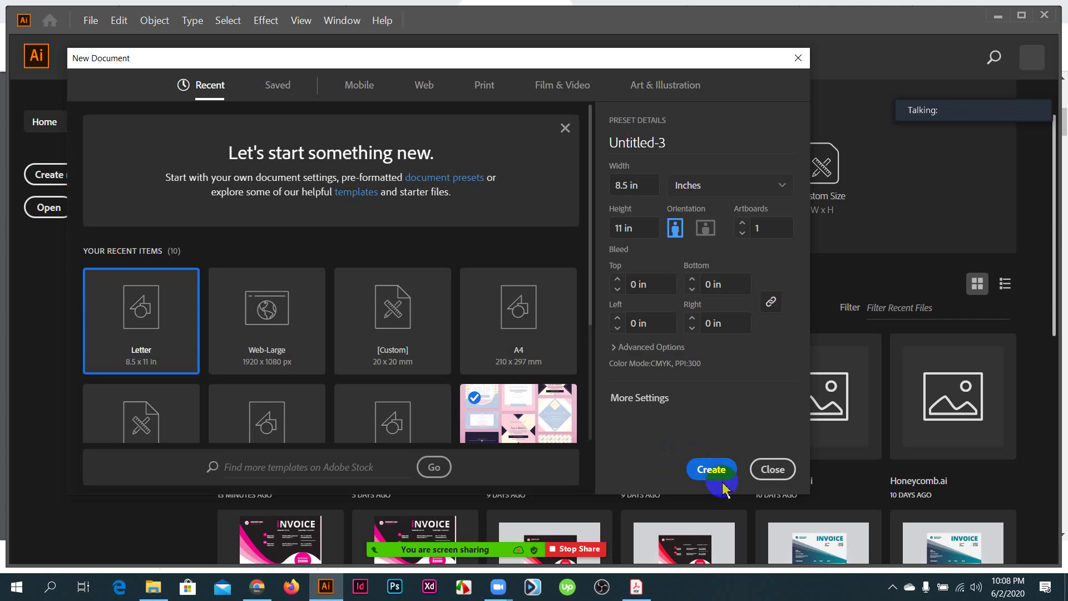
{"action": "left_click", "coordinate": [712, 471]}
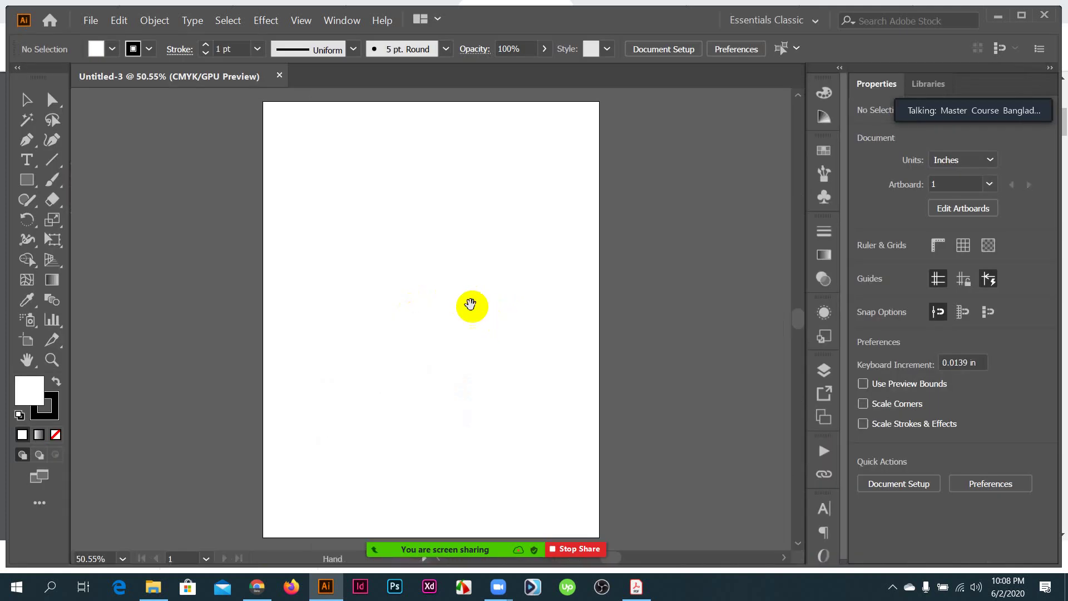
{"action": "left_click_drag", "start_coordinate": [470, 304], "coordinate": [410, 310]}
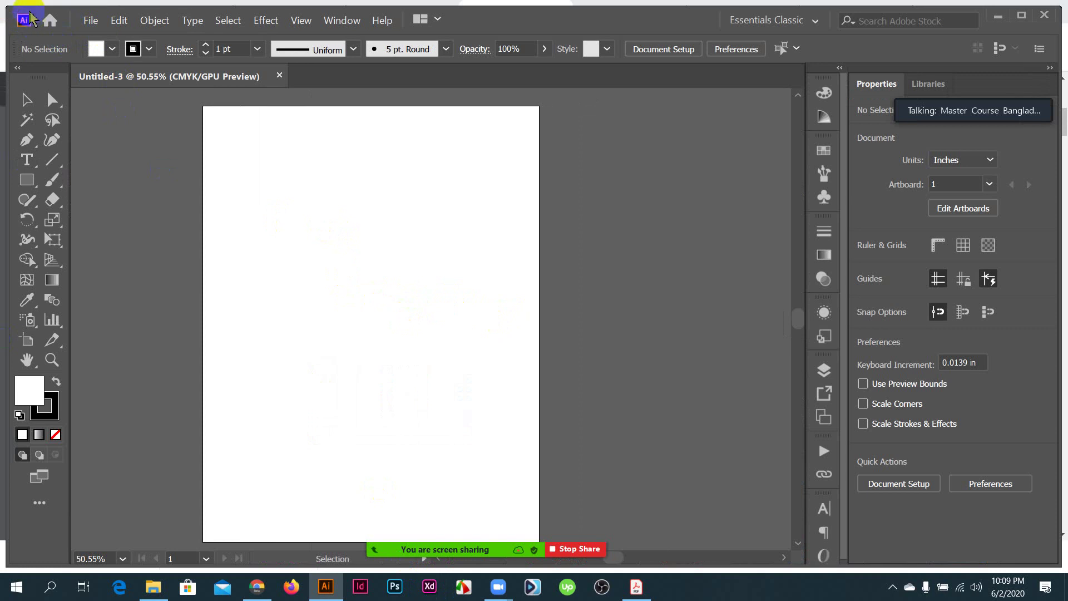
- Return to the home screen and create a second Letter document using the File > New command
{"action": "left_click", "coordinate": [50, 23]}
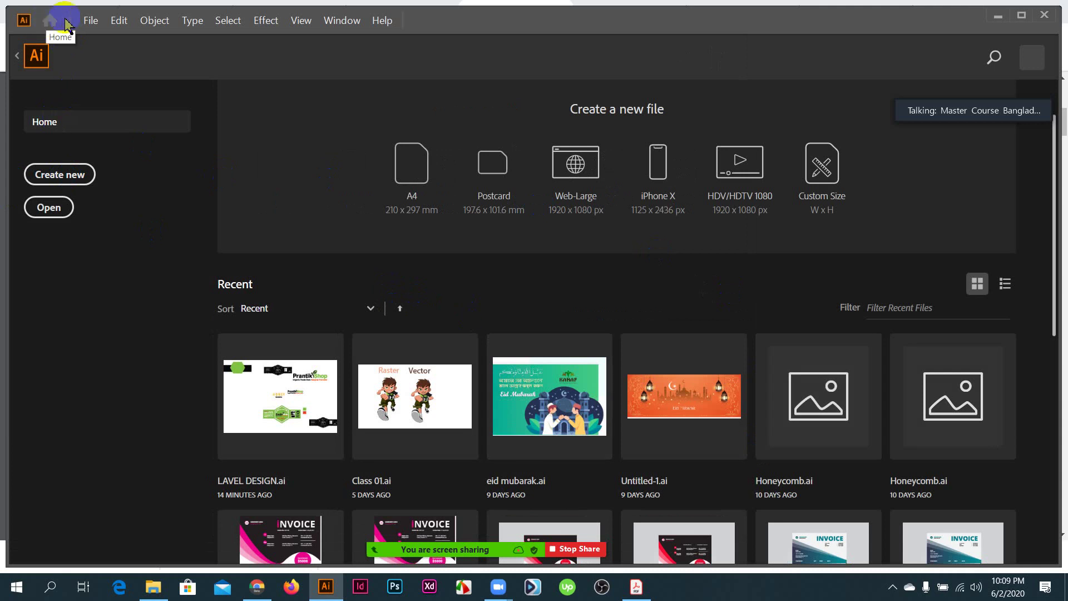
{"action": "left_click", "coordinate": [94, 22]}
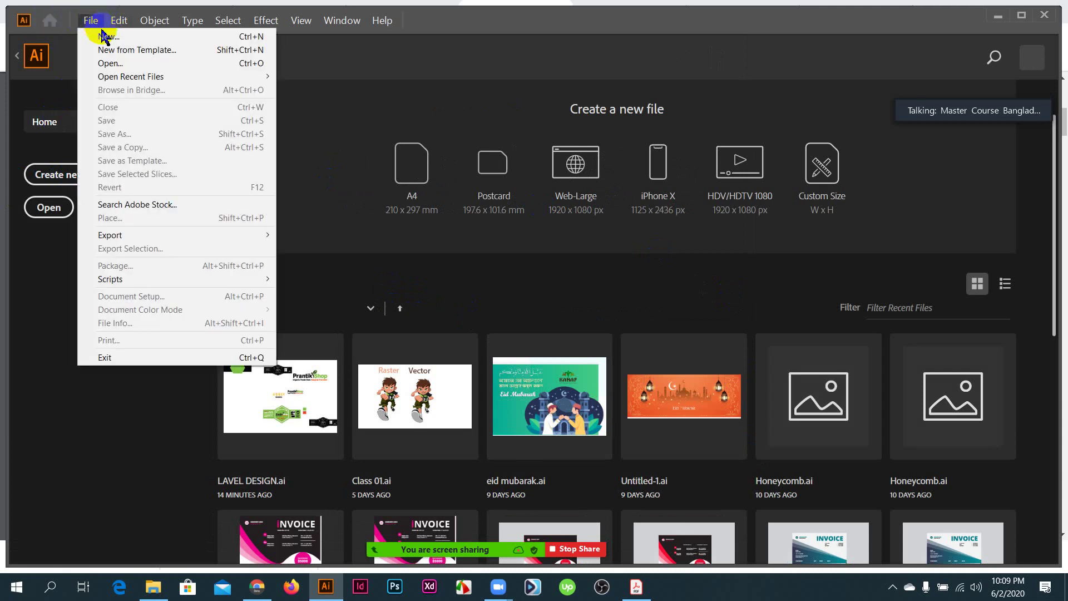
{"action": "left_click", "coordinate": [113, 41]}
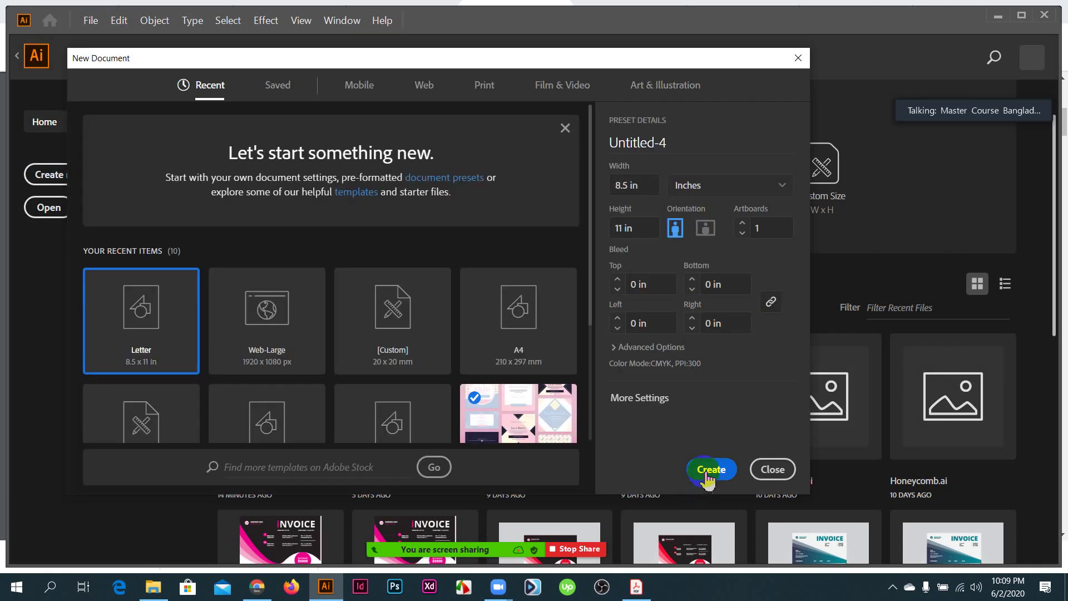
{"action": "left_click", "coordinate": [699, 472]}
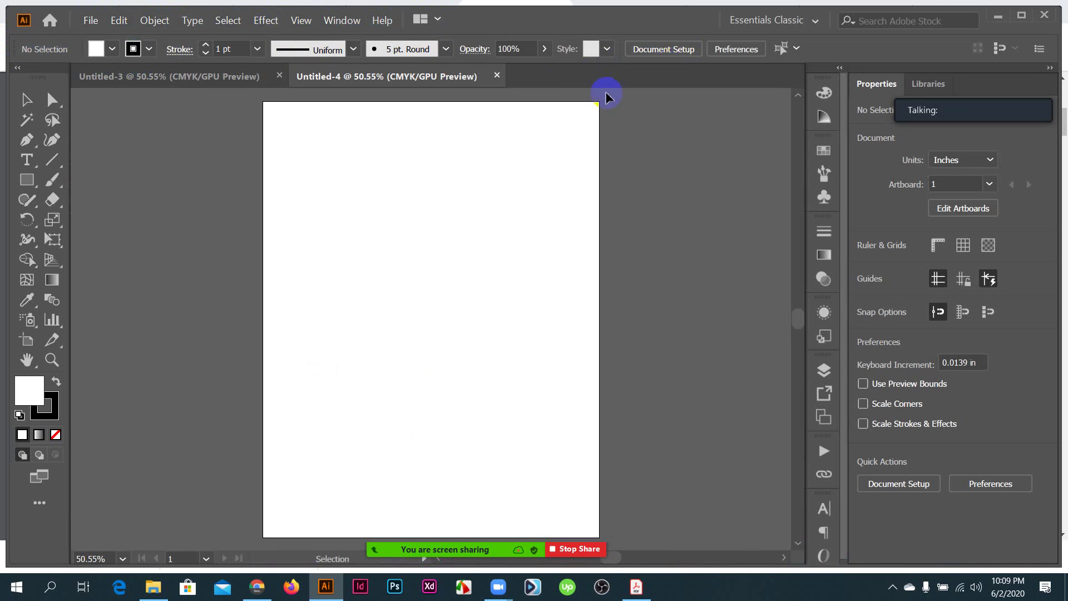
- Examine the commands available under File and Edit
{"action": "left_click", "coordinate": [90, 20]}
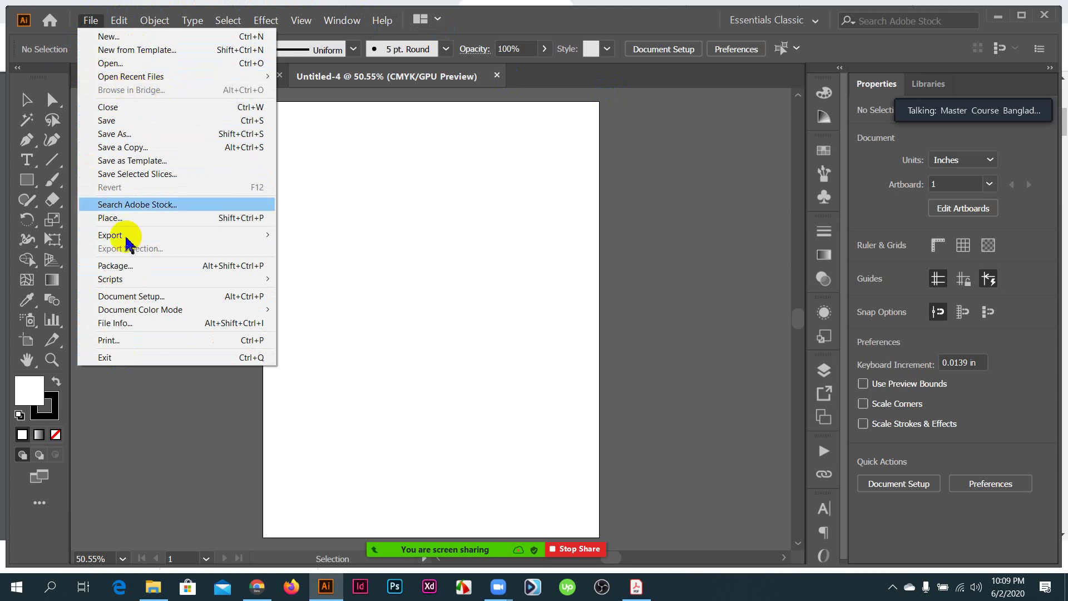
{"action": "mouse_move", "coordinate": [122, 25]}
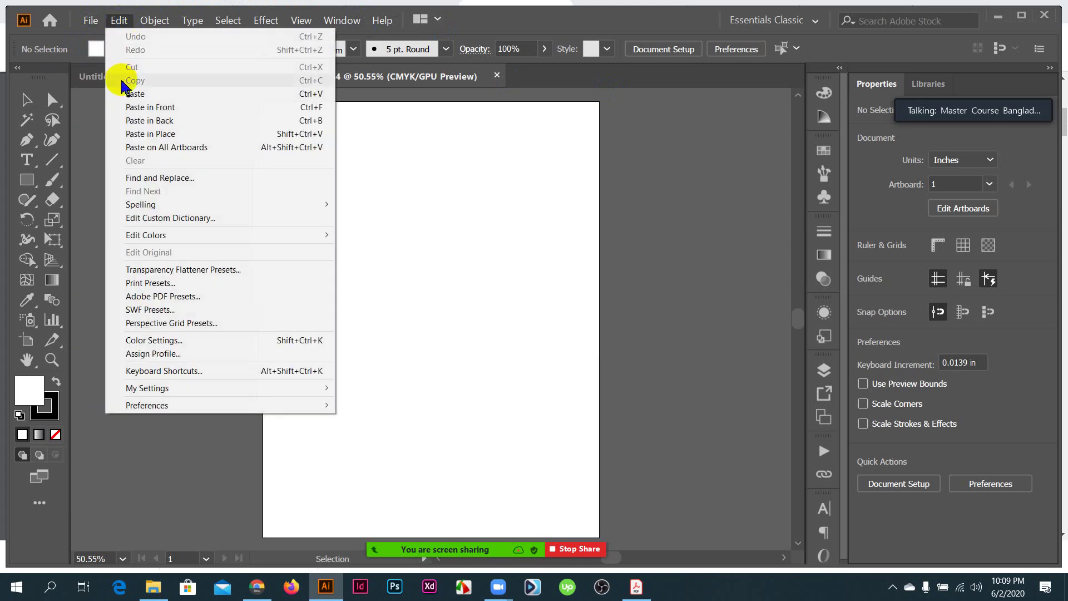
{"action": "left_click", "coordinate": [74, 115]}
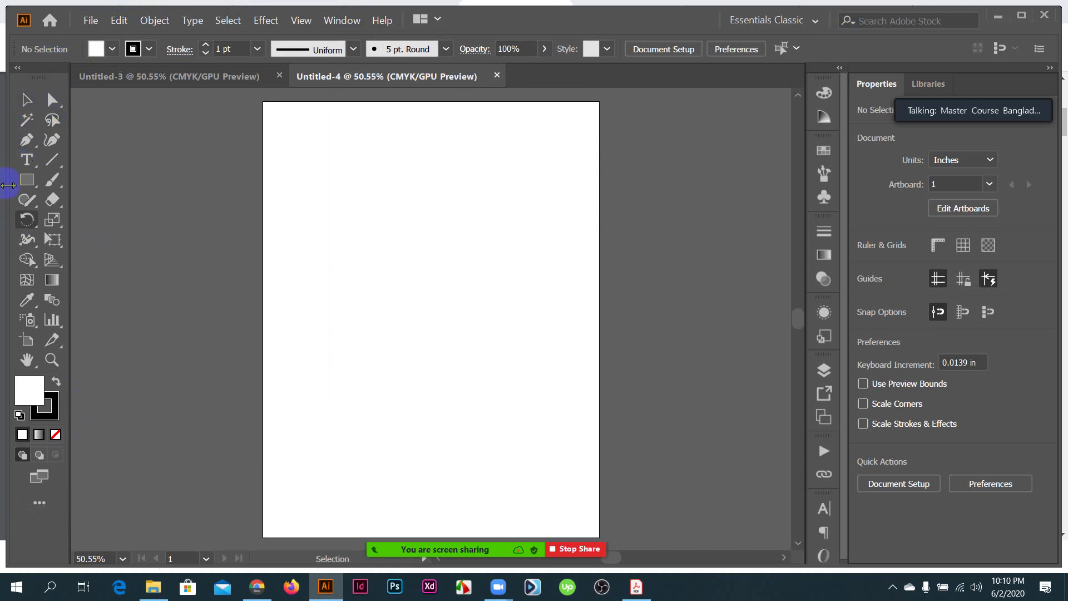
- Demonstrate the toolbar by activating the Selection, Type, Paintbrush, Scale and Free Transform tools in turn
{"action": "left_click", "coordinate": [25, 100]}
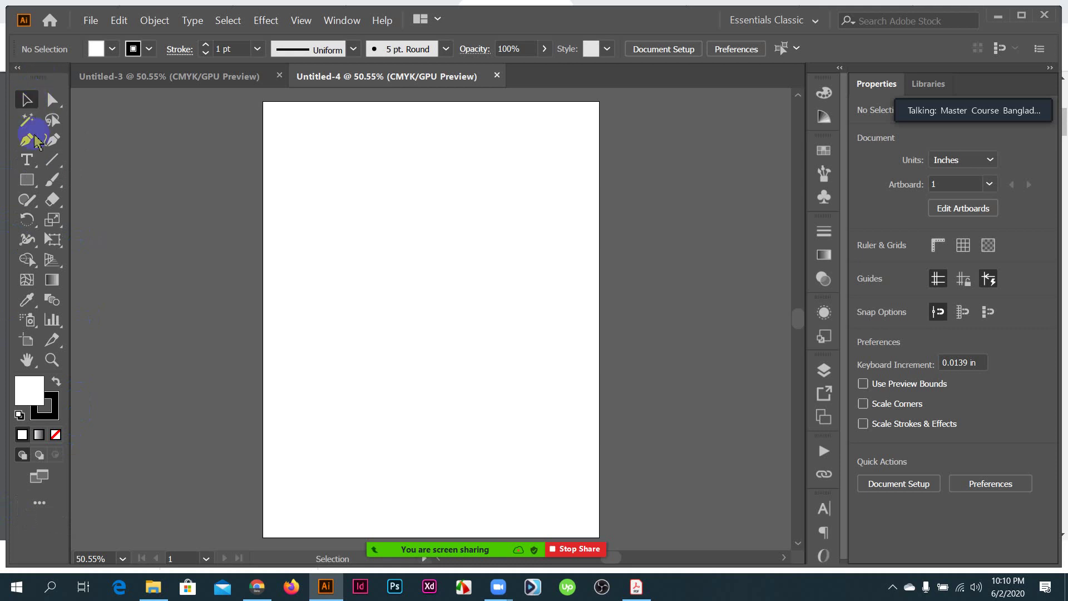
{"action": "left_click", "coordinate": [26, 159]}
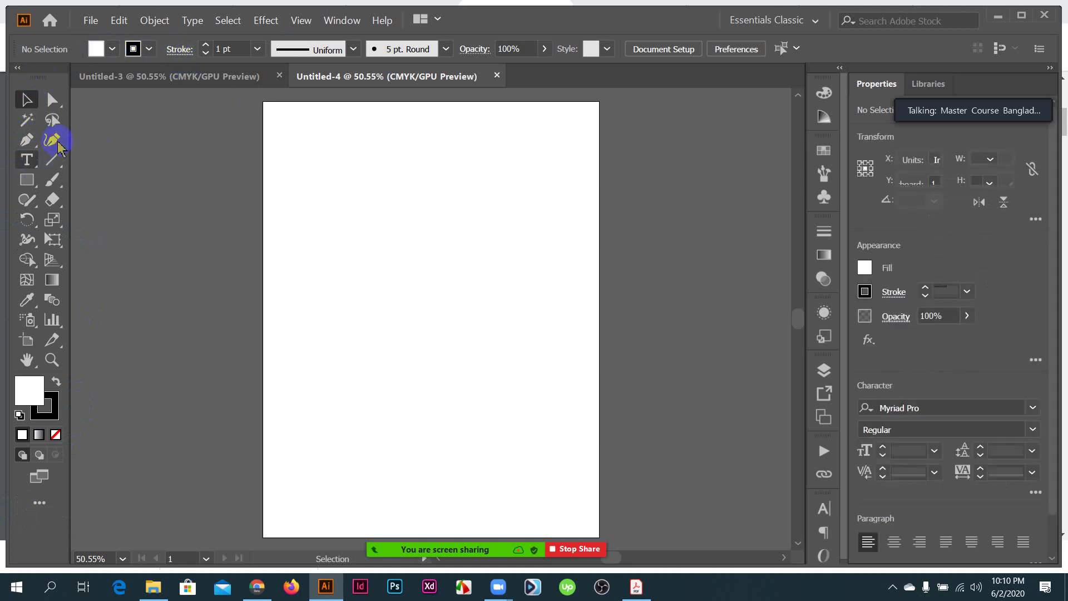
{"action": "left_click", "coordinate": [52, 181]}
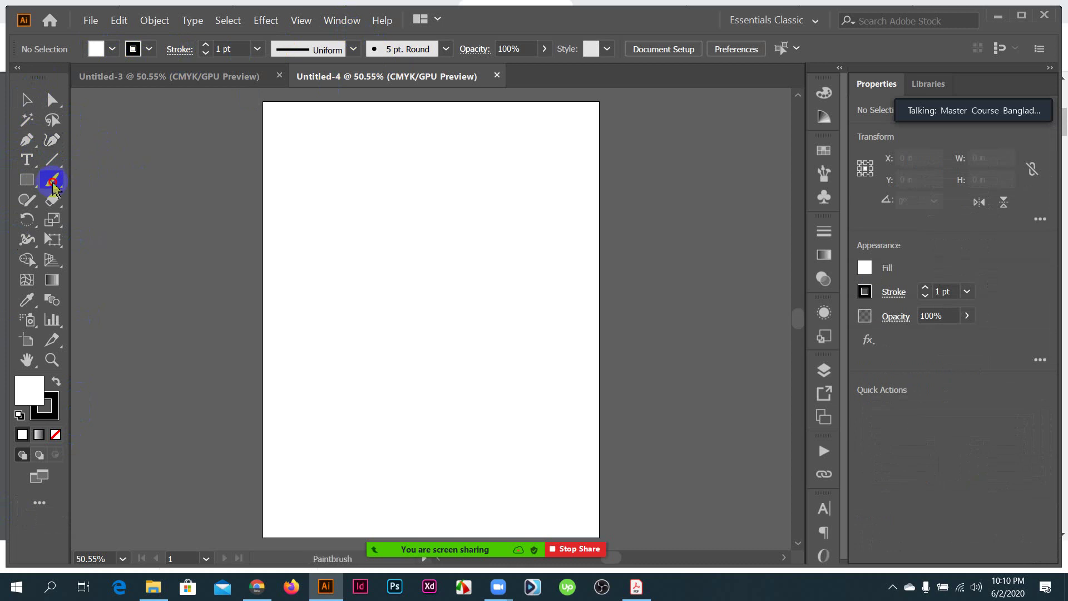
{"action": "left_click", "coordinate": [53, 222]}
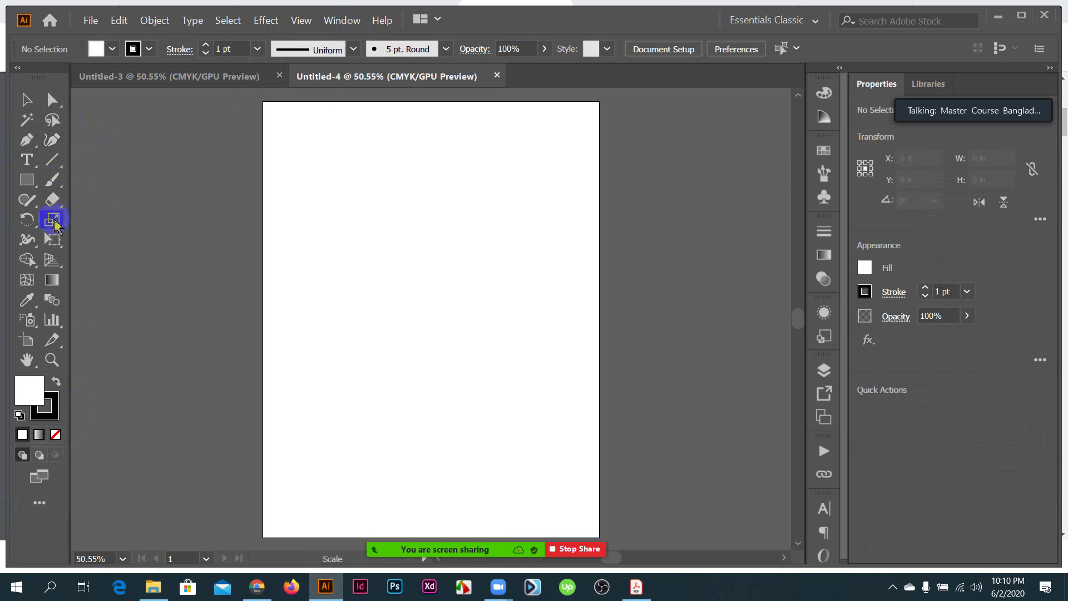
{"action": "left_click", "coordinate": [53, 242]}
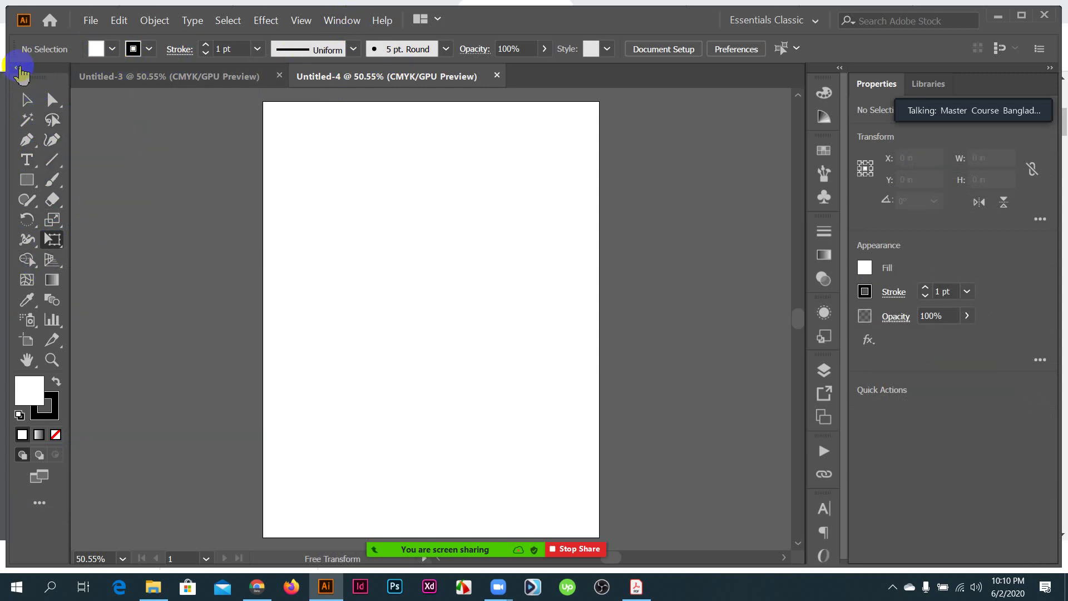
- Switch the toolbar to one column and back to two, then float it over the workspace and redock it in its original place
{"action": "left_click", "coordinate": [18, 67]}
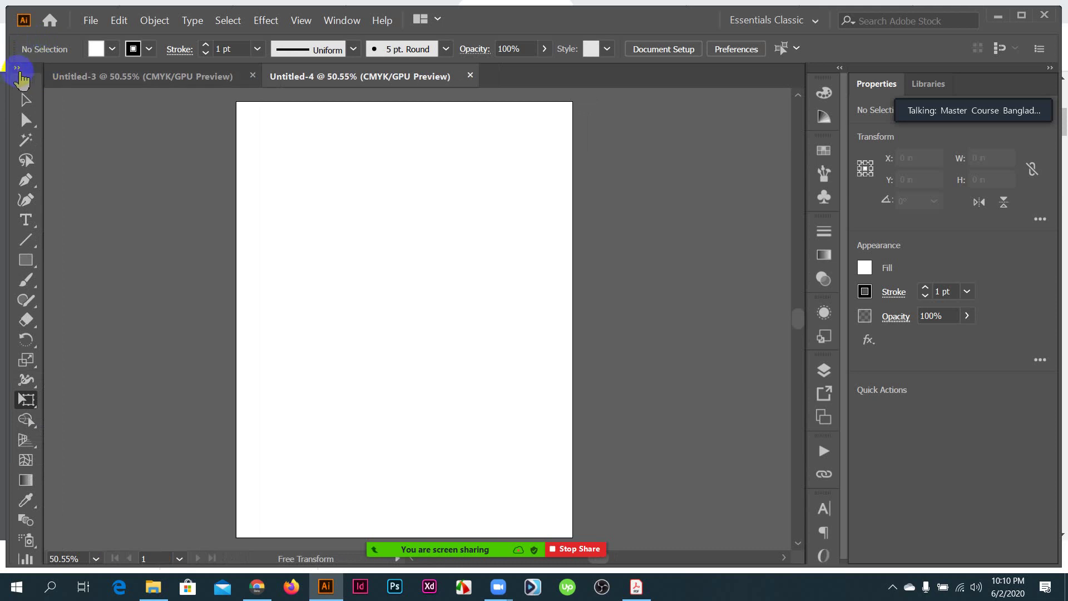
{"action": "left_click", "coordinate": [18, 68]}
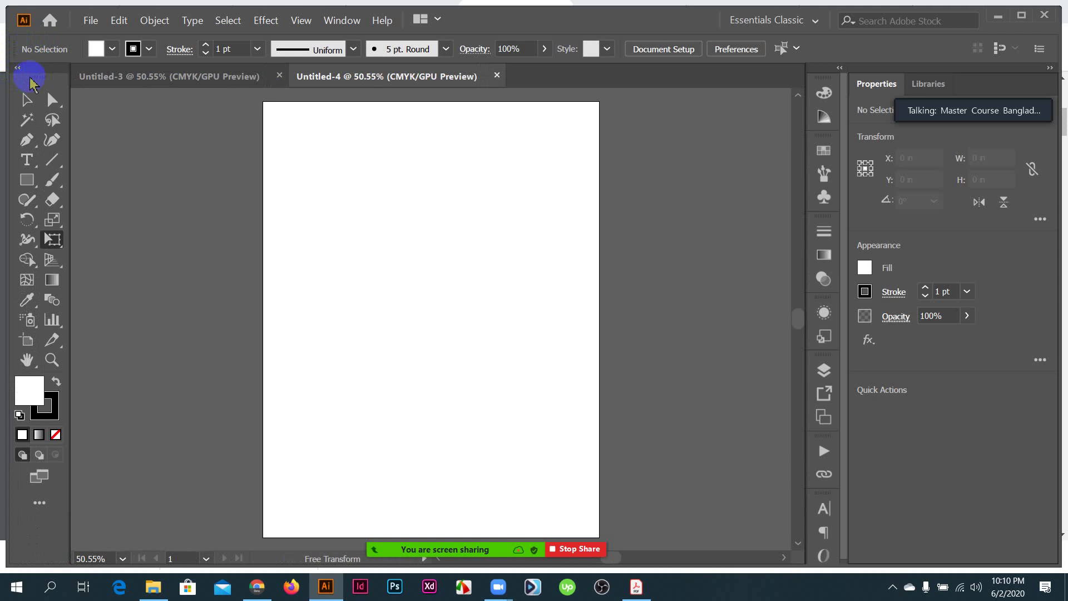
{"action": "left_click_drag", "start_coordinate": [31, 82], "coordinate": [209, 120]}
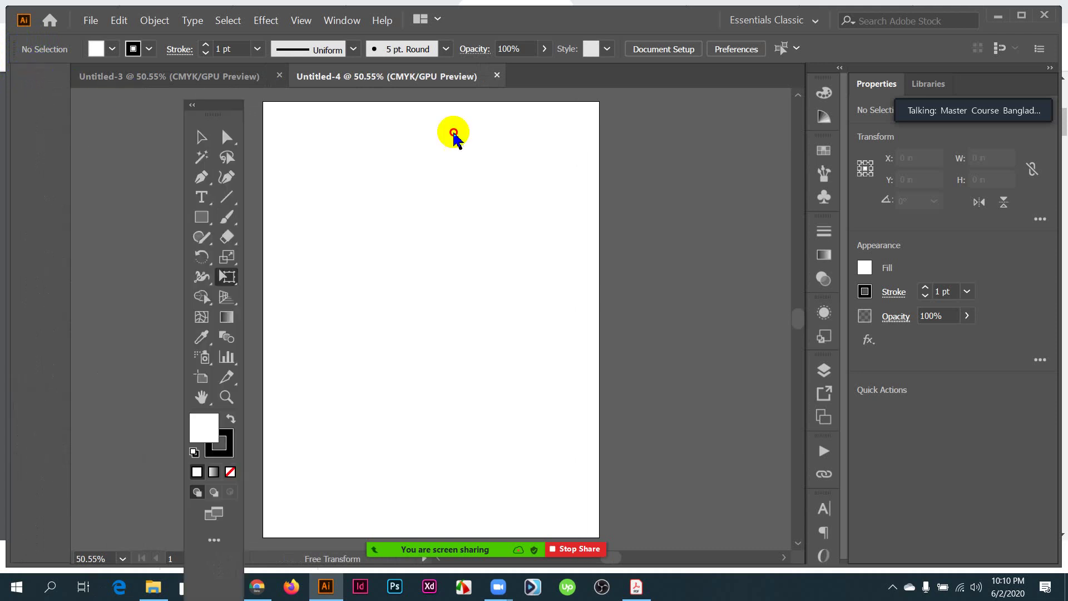
{"action": "left_click_drag", "start_coordinate": [454, 133], "coordinate": [713, 109]}
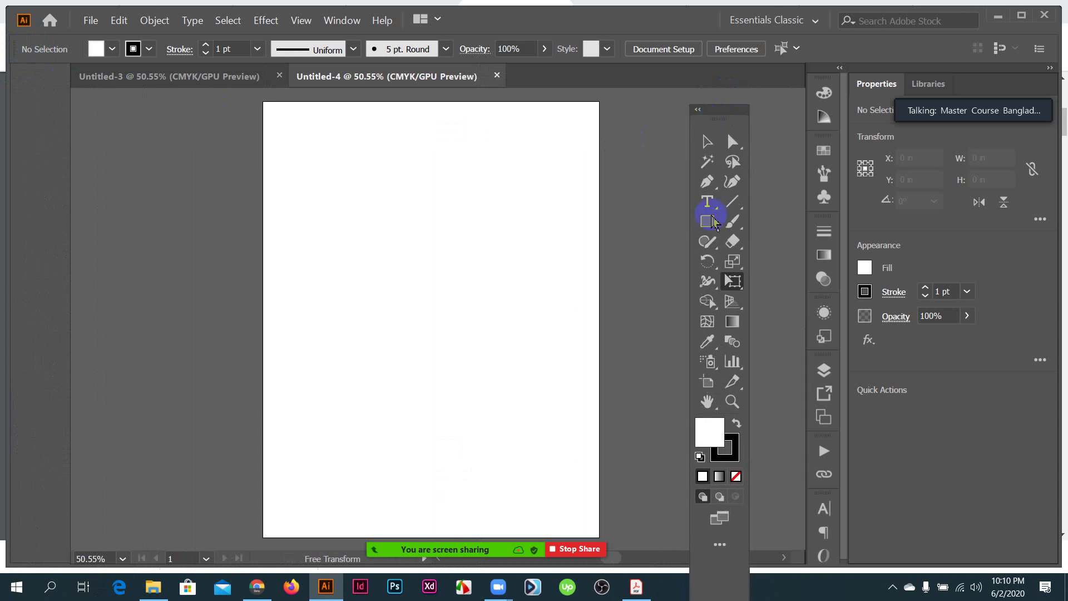
{"action": "left_click", "coordinate": [719, 551]}
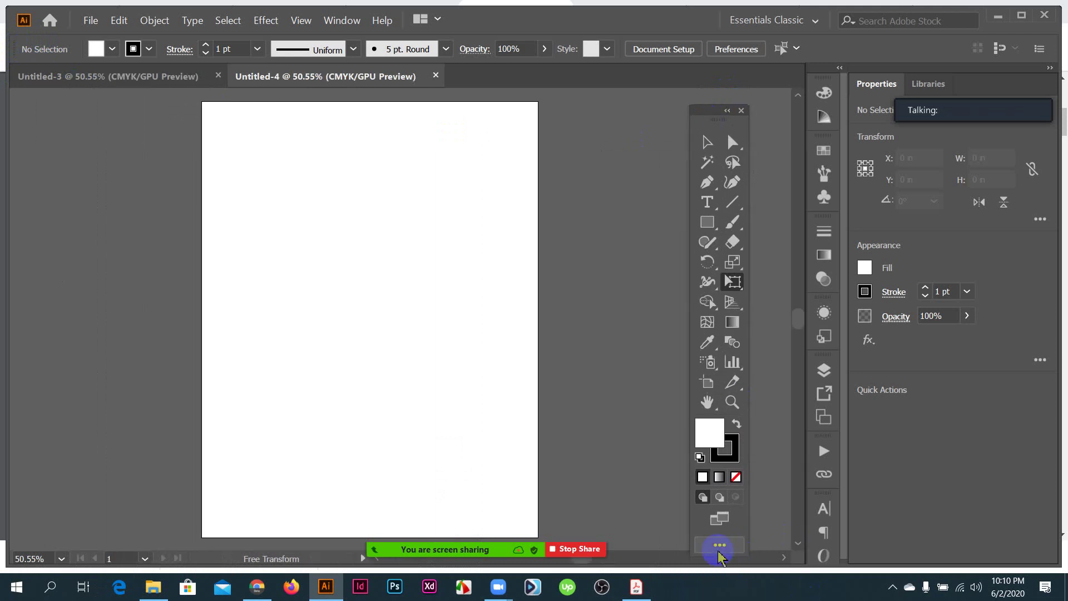
{"action": "left_click_drag", "start_coordinate": [710, 114], "coordinate": [565, 92]}
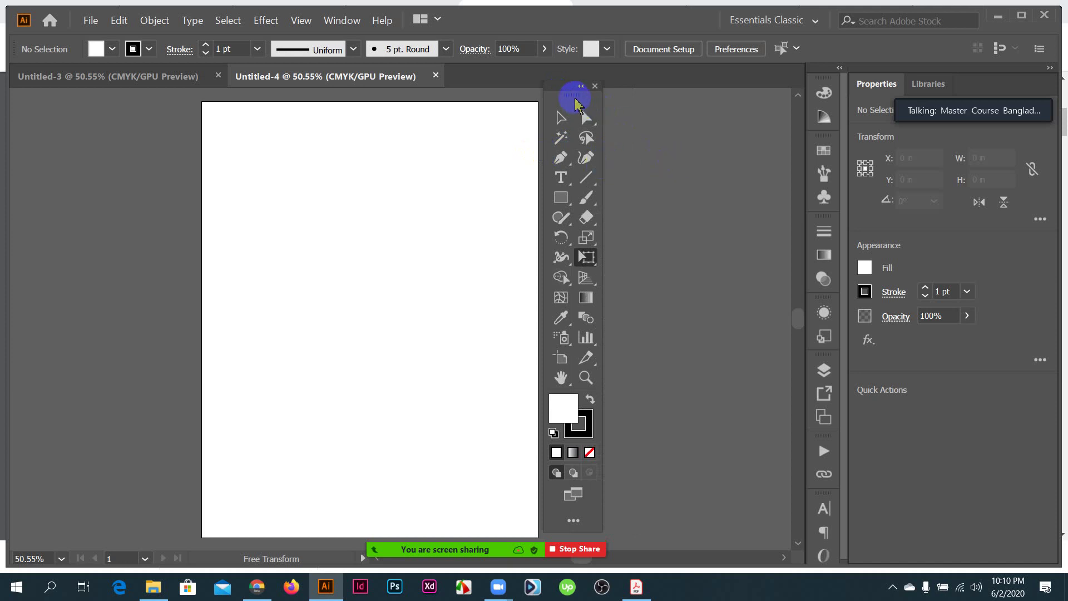
{"action": "left_click_drag", "start_coordinate": [573, 99], "coordinate": [641, 103]}
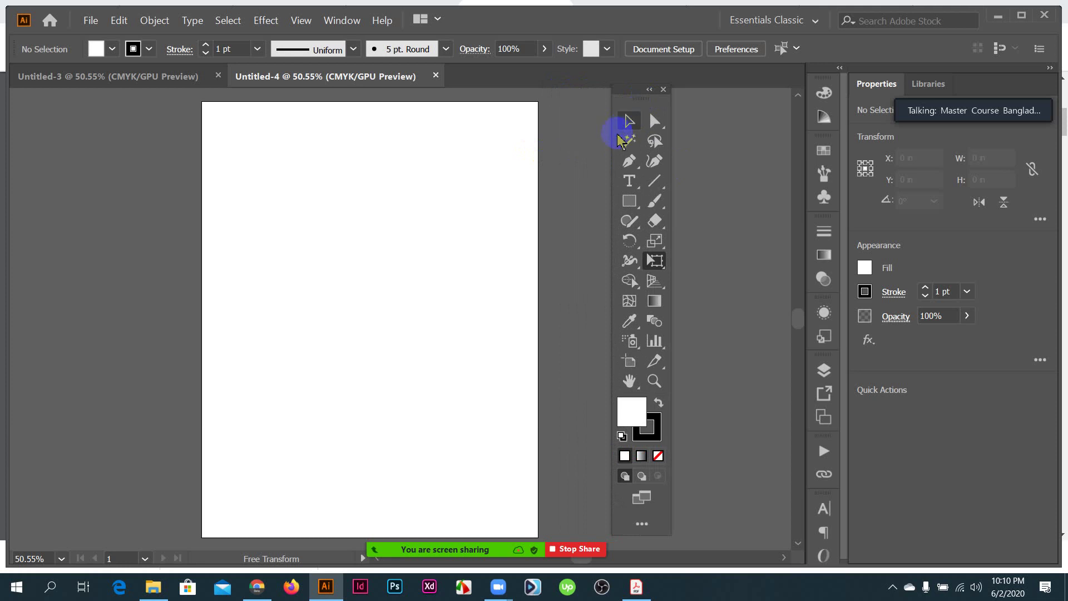
{"action": "left_click_drag", "start_coordinate": [624, 89], "coordinate": [24, 100]}
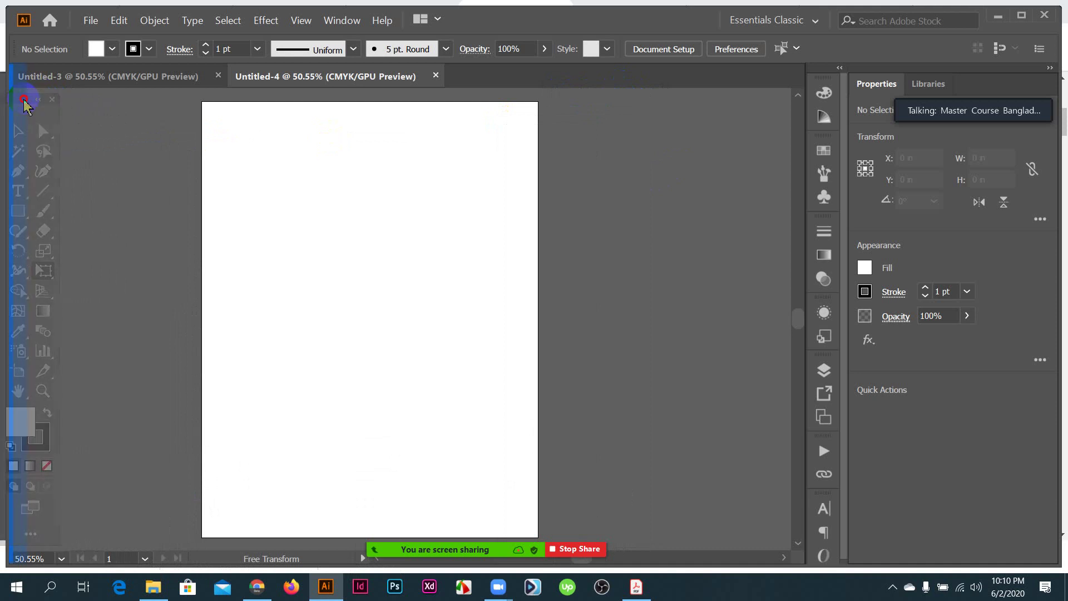
{"action": "left_click_drag", "start_coordinate": [24, 101], "coordinate": [20, 112]}
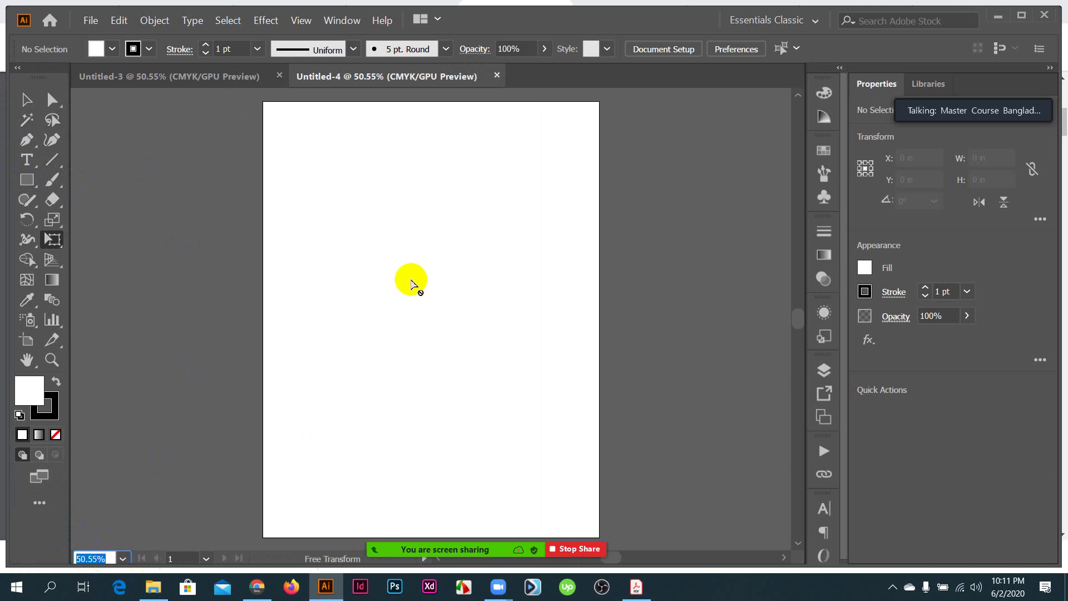
- Set the document zoom to 25%, activate the Selection tool, and zoom in to 50%
{"action": "type", "text": "25"}
{"action": "key", "text": "Return"}
{"action": "left_click", "coordinate": [26, 100]}
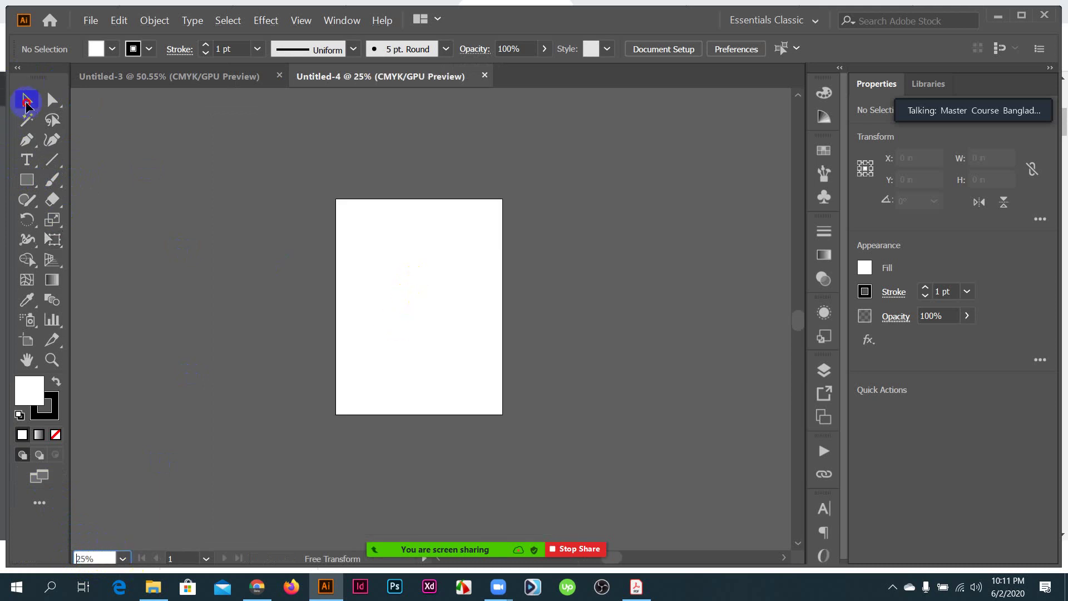
{"action": "scroll", "coordinate": [407, 334], "scroll_direction": "up", "scroll_amount": 2}
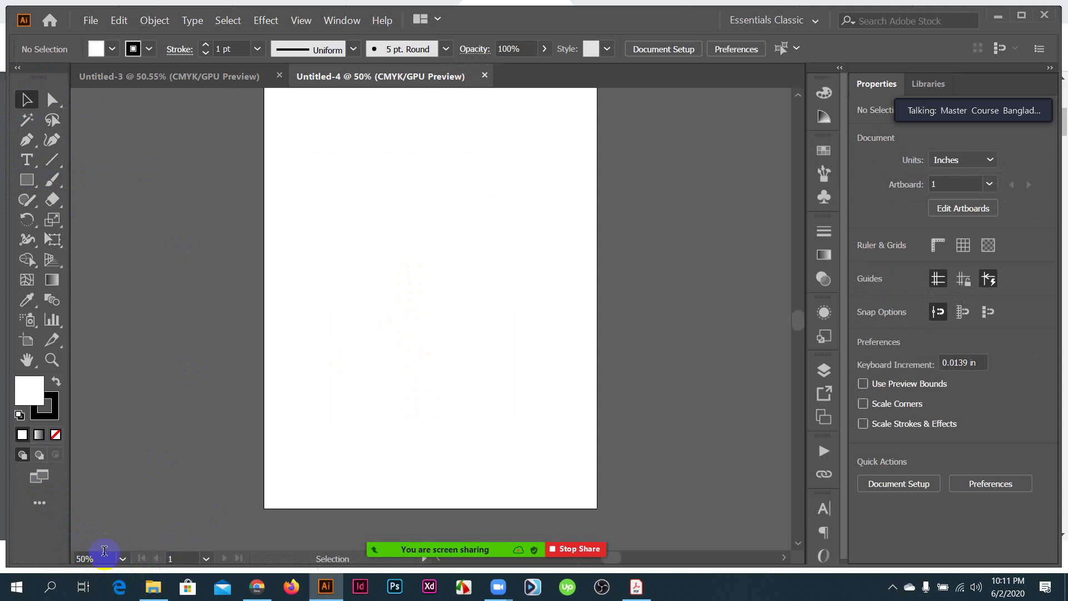
- Point out the artboard number in the status bar and shift the view of the artboard sideways
{"action": "left_click", "coordinate": [180, 561]}
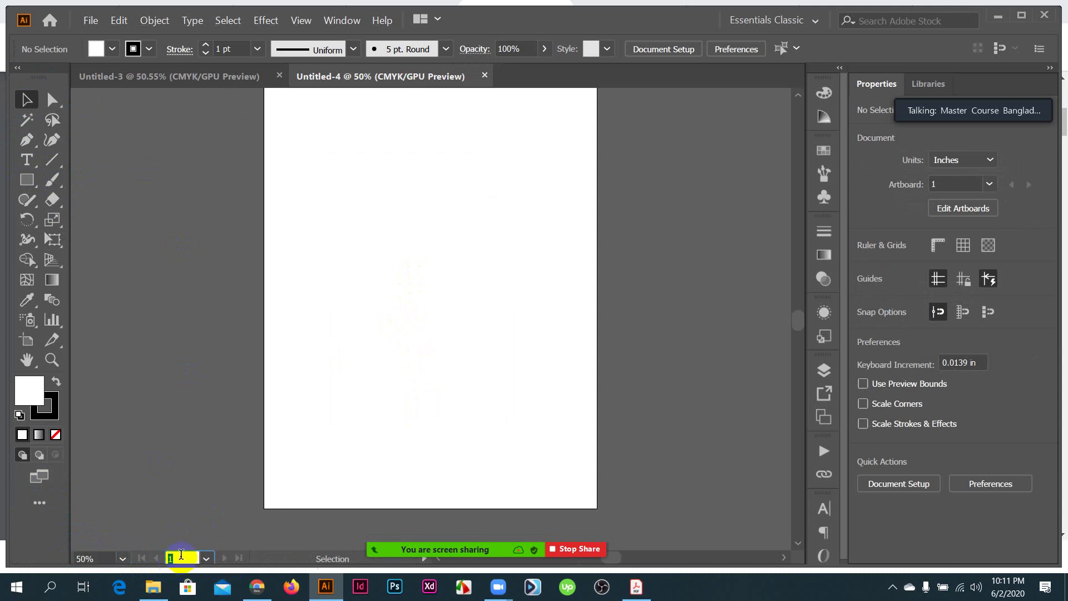
{"action": "left_click", "coordinate": [183, 556]}
{"action": "left_click", "coordinate": [327, 566]}
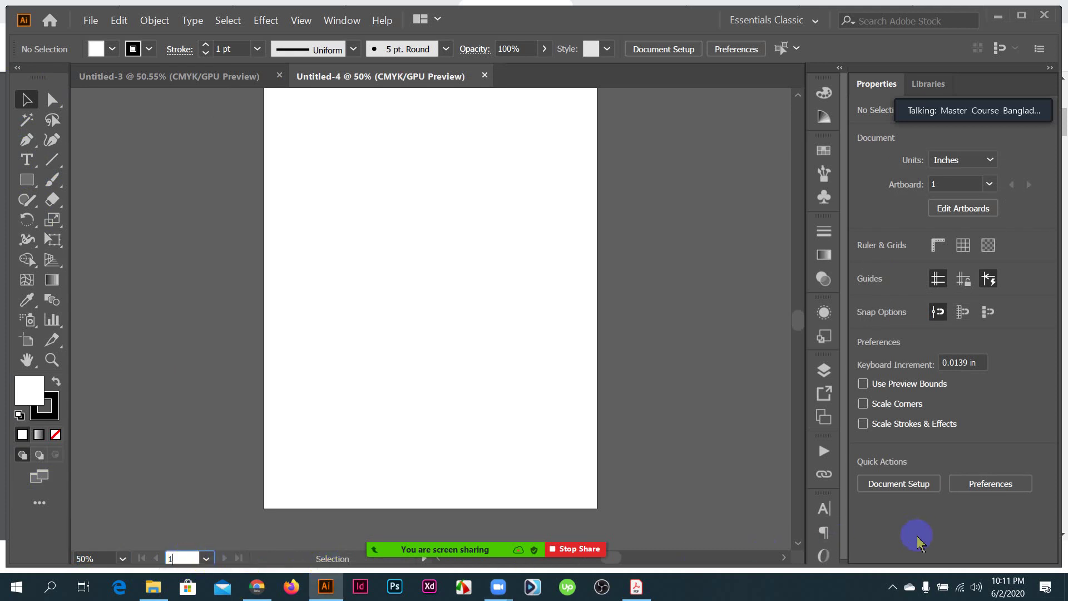
{"action": "mouse_move", "coordinate": [614, 561]}
{"action": "left_mouse_down"}
{"action": "mouse_move", "coordinate": [634, 562]}
{"action": "mouse_move", "coordinate": [464, 562]}
{"action": "mouse_move", "coordinate": [629, 561]}
{"action": "mouse_move", "coordinate": [593, 556]}
{"action": "mouse_move", "coordinate": [614, 558]}
{"action": "left_mouse_up"}
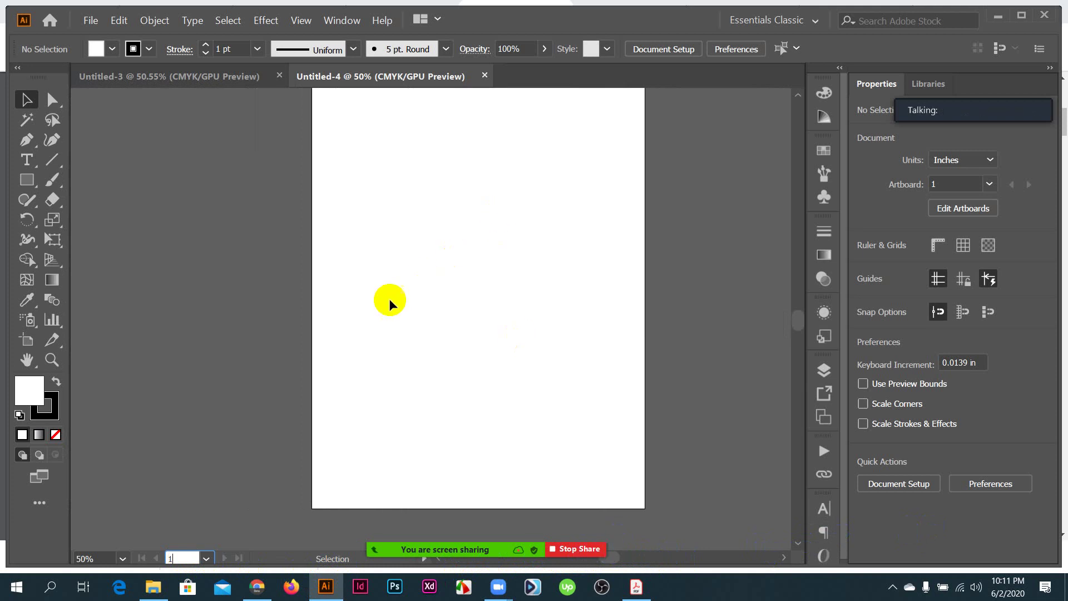
{"action": "left_click_drag", "start_coordinate": [595, 401], "coordinate": [497, 364]}
- Admit the waiting participant and move the Zoom speaker window off the Properties panel
{"action": "mouse_move", "coordinate": [993, 111]}
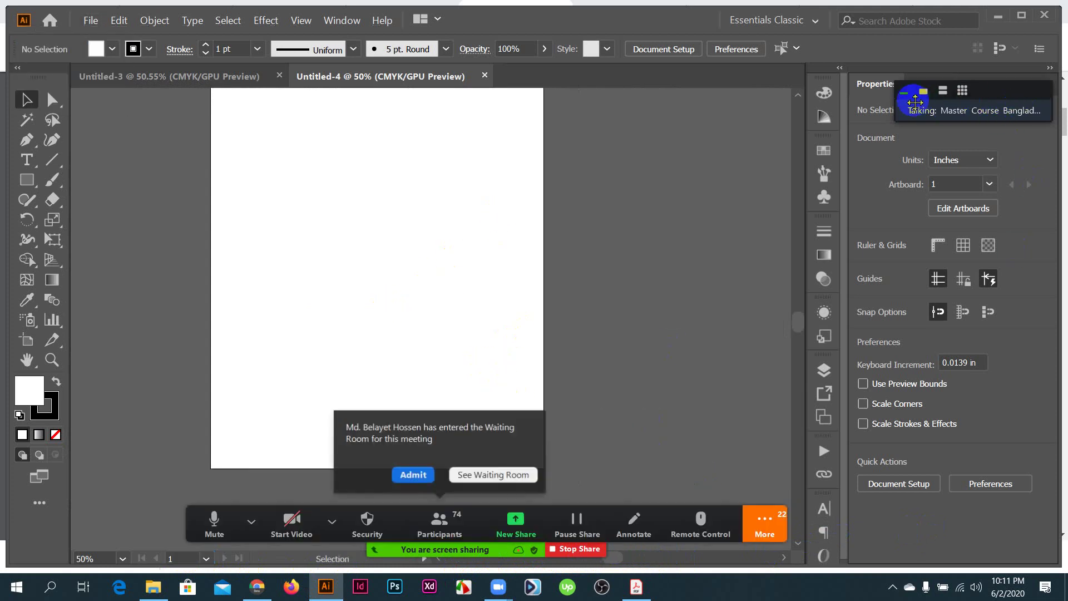
{"action": "left_click", "coordinate": [413, 475]}
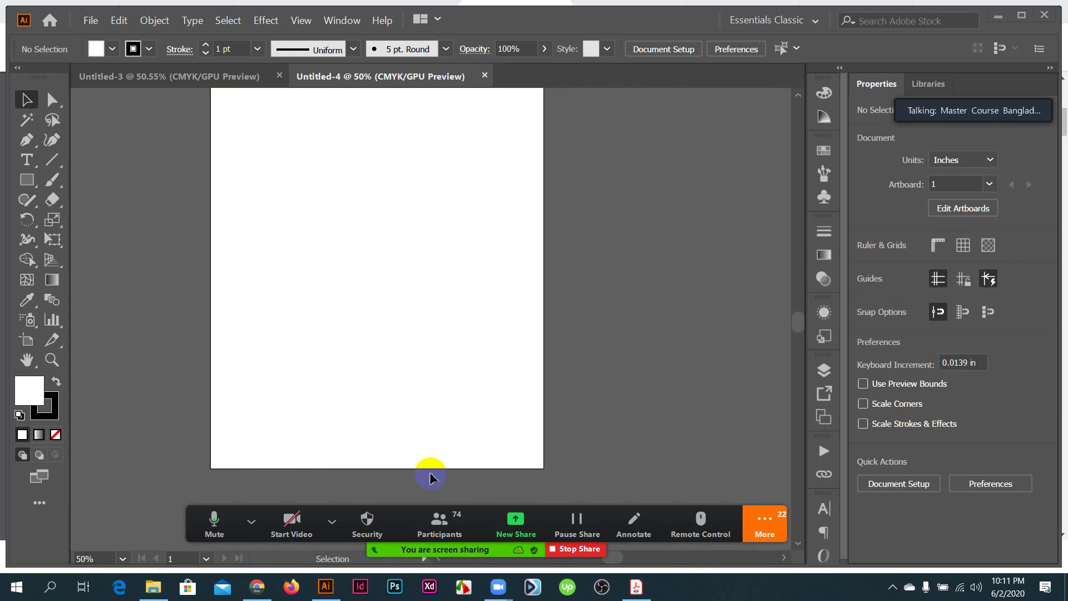
{"action": "mouse_move", "coordinate": [907, 105]}
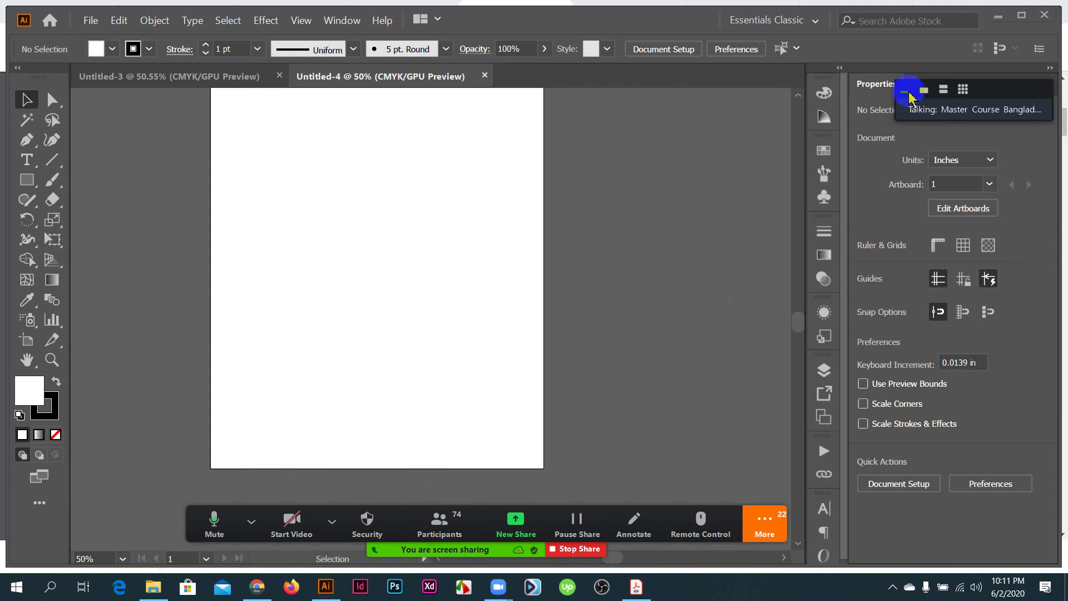
{"action": "left_click_drag", "start_coordinate": [910, 97], "coordinate": [675, 120]}
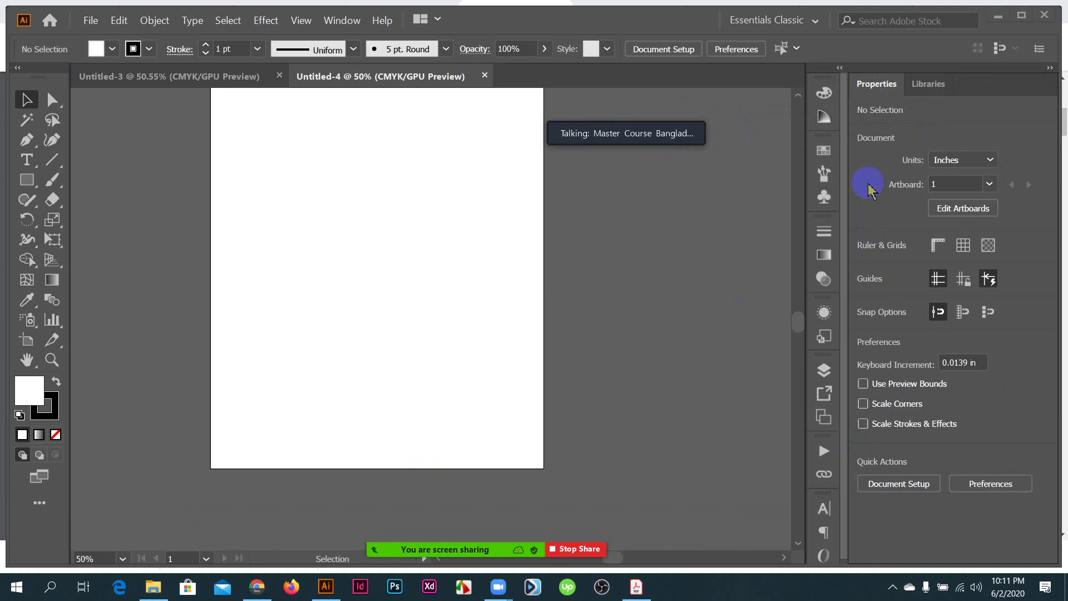
- Undock the Properties panel and close it, then pull the Color panel out of the collapsed dock
{"action": "left_click_drag", "start_coordinate": [878, 83], "coordinate": [270, 142]}
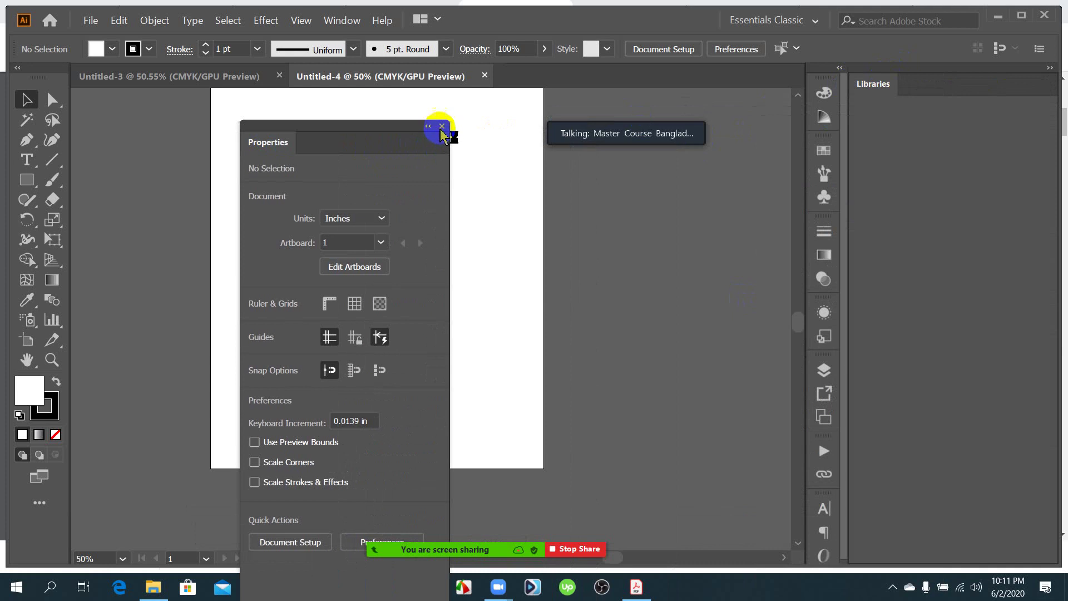
{"action": "left_click", "coordinate": [442, 127]}
{"action": "left_click_drag", "start_coordinate": [824, 93], "coordinate": [353, 116]}
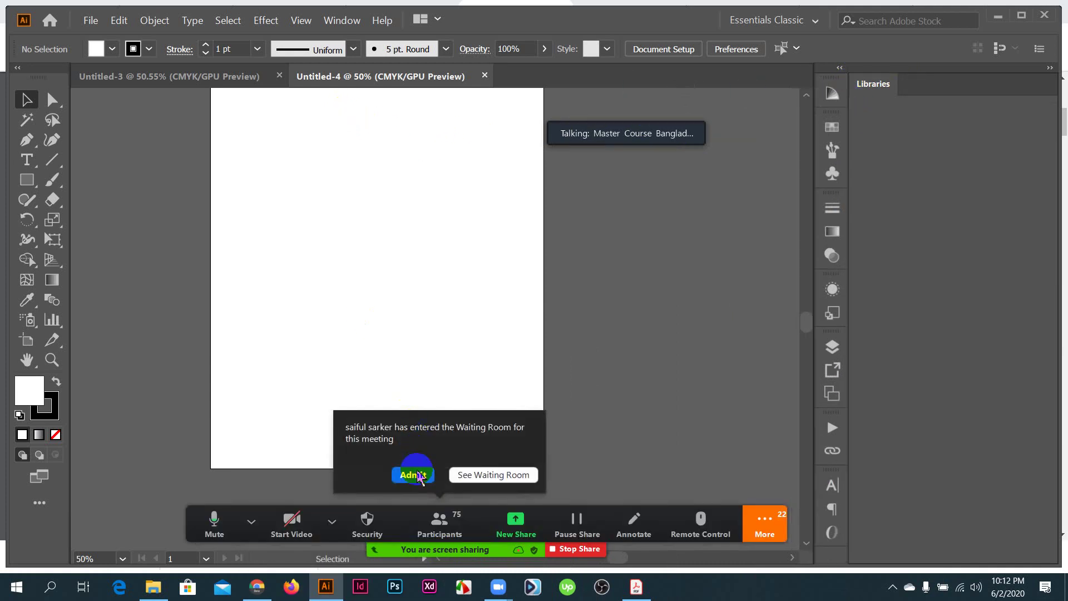
- Admit the waiting participant, and pull the Color Guide panel out of the collapsed dock and close it
{"action": "left_click", "coordinate": [414, 475]}
{"action": "left_click_drag", "start_coordinate": [834, 92], "coordinate": [435, 146]}
{"action": "left_click", "coordinate": [429, 137]}
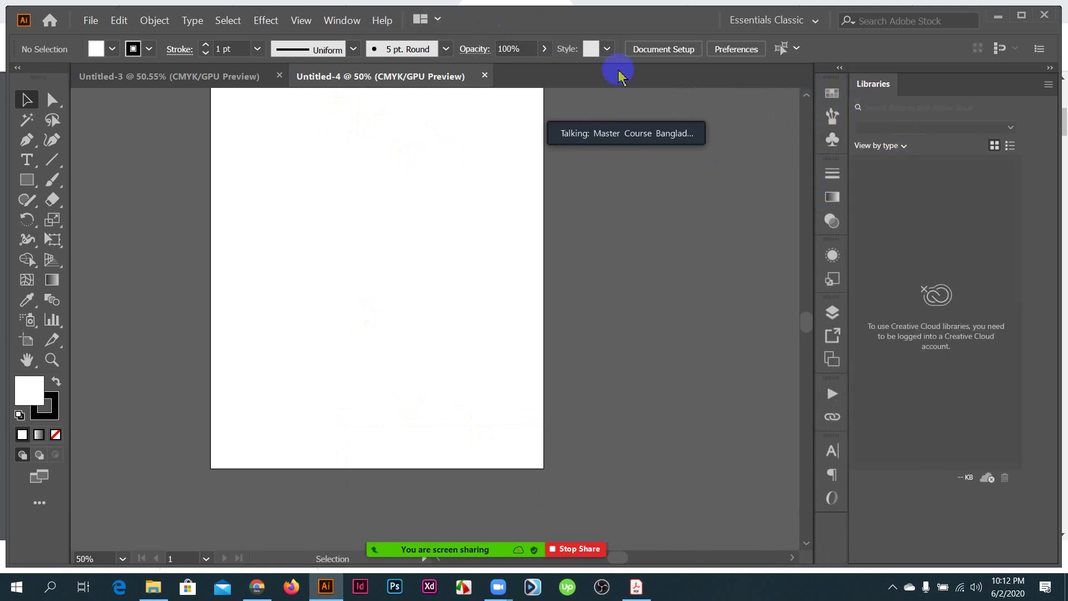
- Show the Swatches panel and the Align panel
{"action": "left_click", "coordinate": [352, 25]}
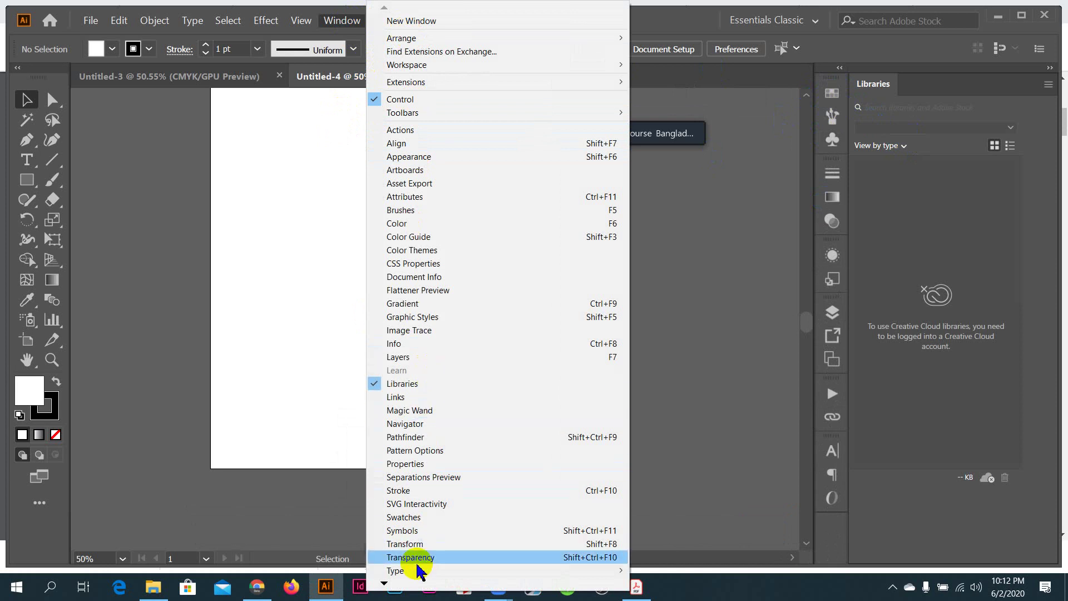
{"action": "left_click", "coordinate": [404, 518]}
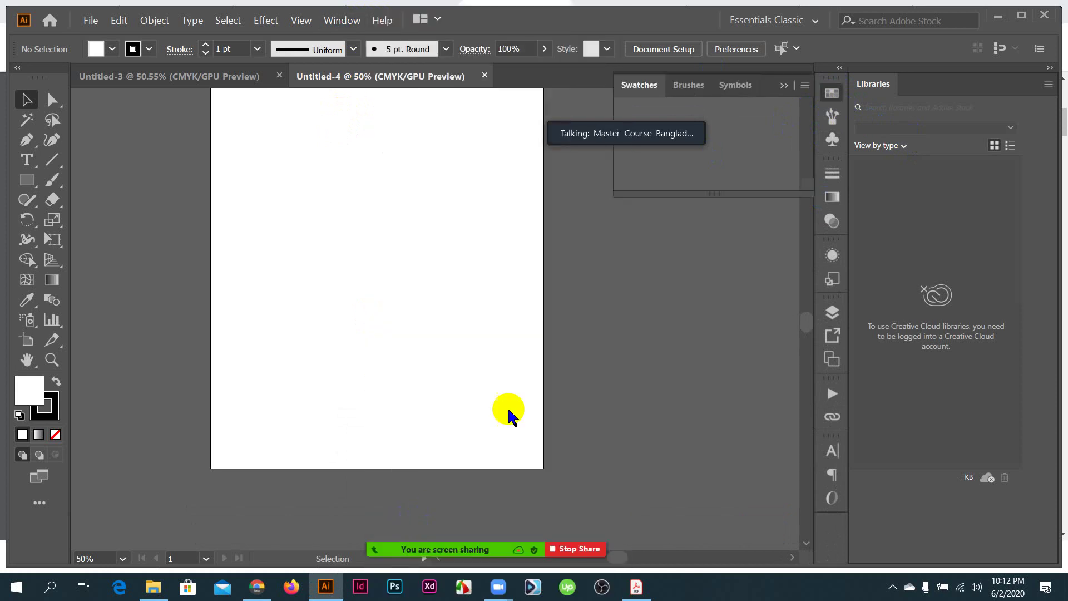
{"action": "left_click", "coordinate": [344, 22]}
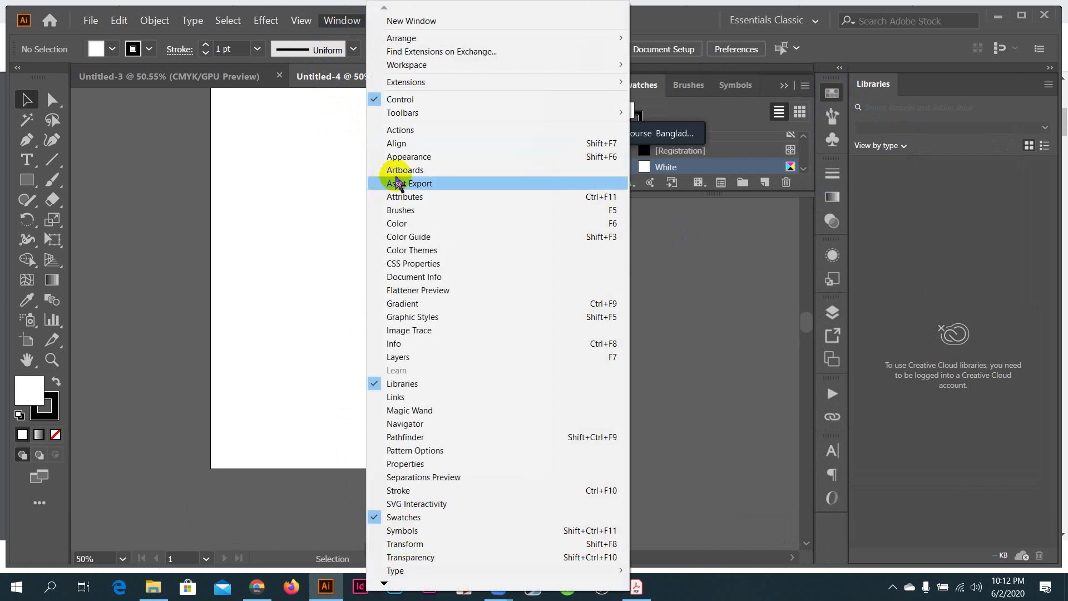
{"action": "left_click", "coordinate": [400, 146]}
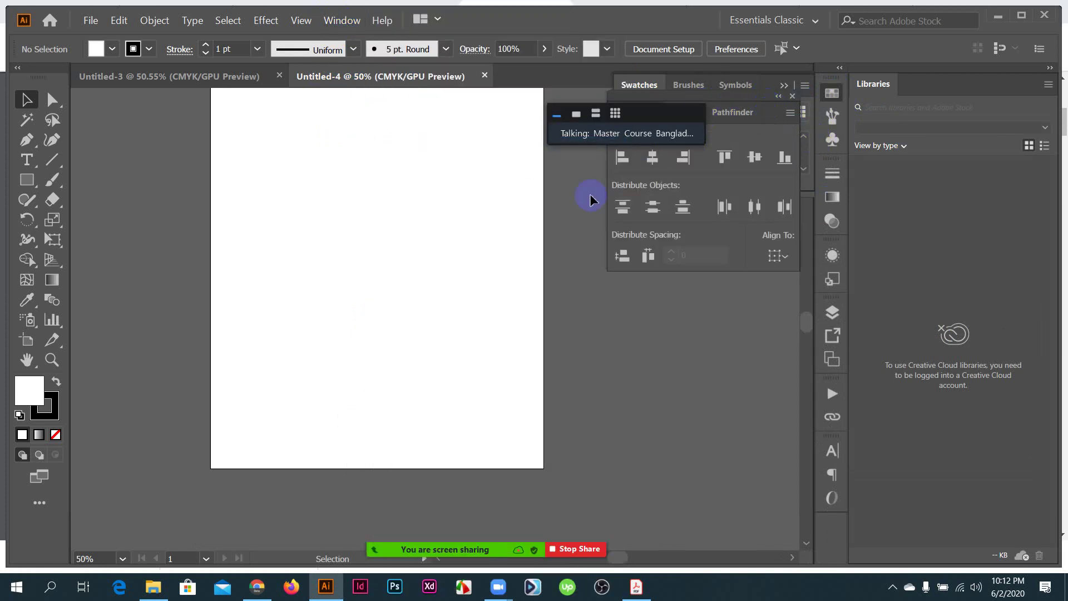
- Dock the Transform, Align and Pathfinder group above Libraries, and move Swatches to the end of the collapsed panel column
{"action": "mouse_move", "coordinate": [558, 122]}
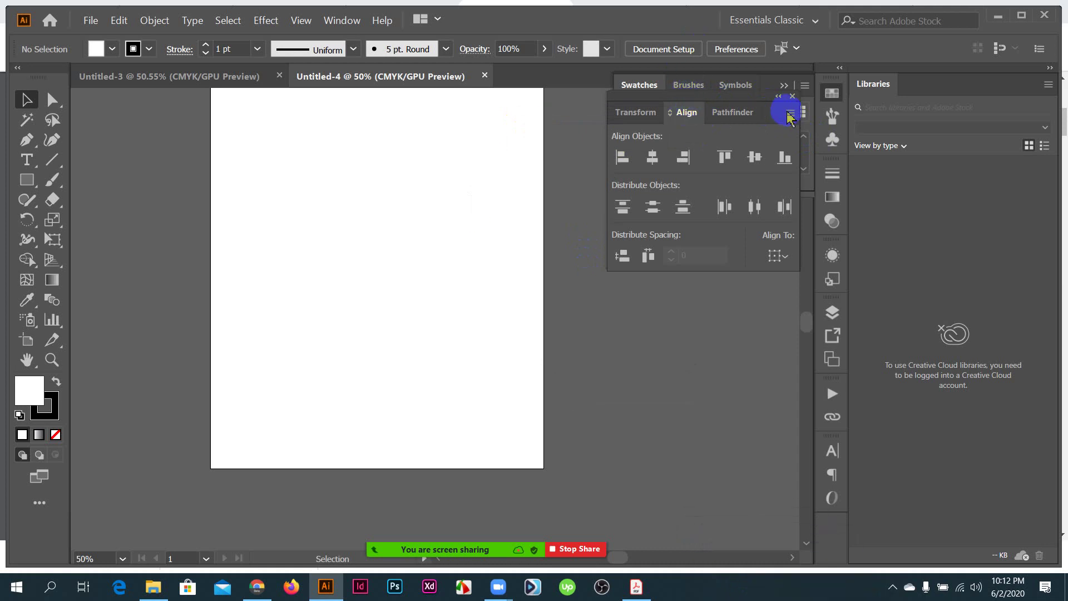
{"action": "left_click", "coordinate": [780, 97]}
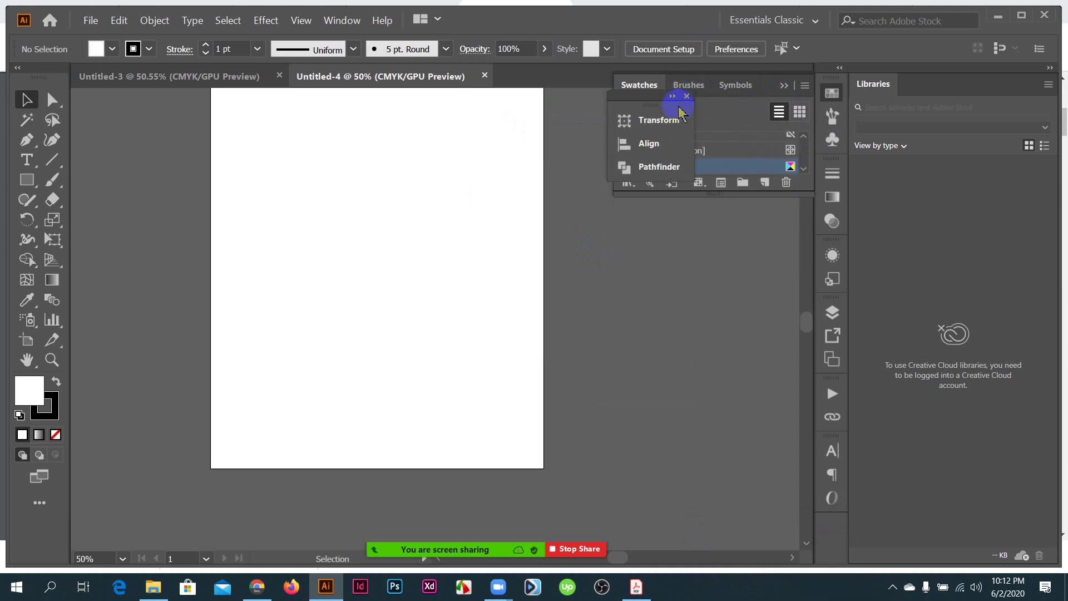
{"action": "left_click_drag", "start_coordinate": [643, 104], "coordinate": [923, 82]}
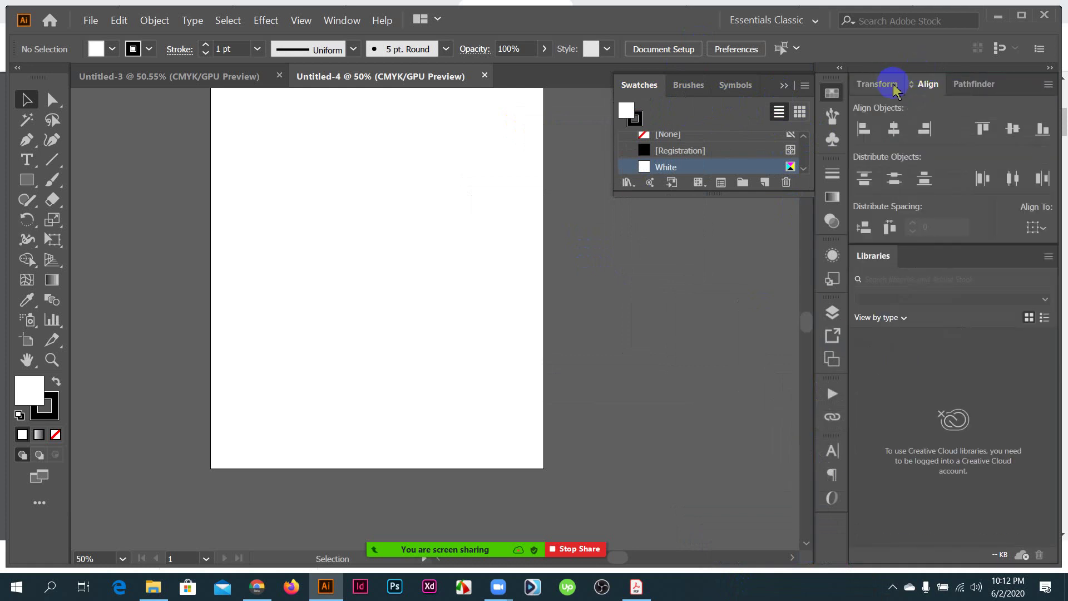
{"action": "mouse_move", "coordinate": [637, 85]}
{"action": "left_mouse_down"}
{"action": "mouse_move", "coordinate": [770, 339]}
{"action": "mouse_move", "coordinate": [829, 525]}
{"action": "left_mouse_up"}
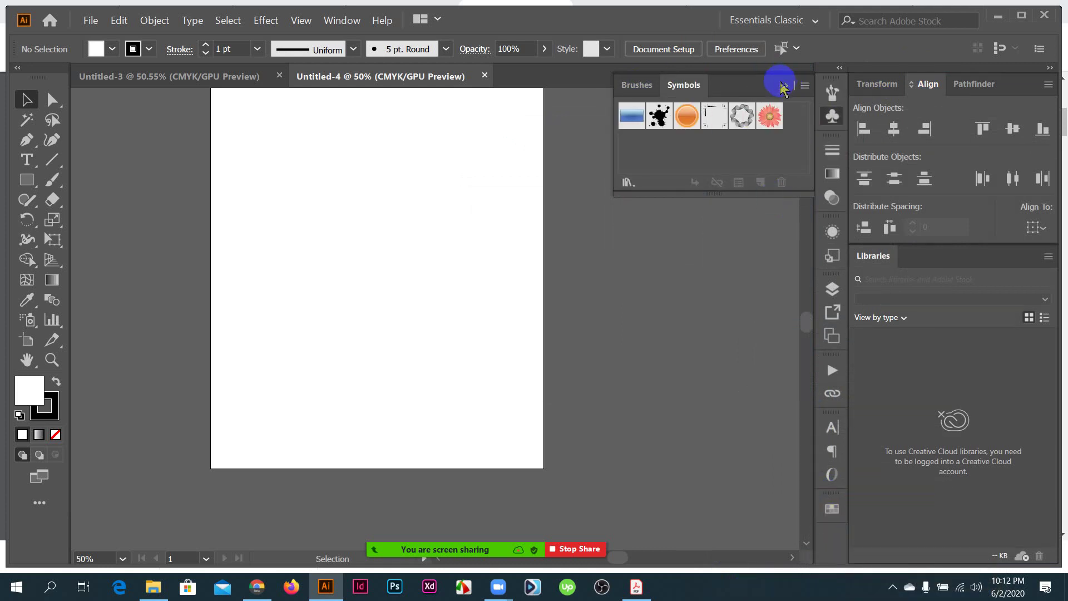
{"action": "left_click", "coordinate": [793, 95]}
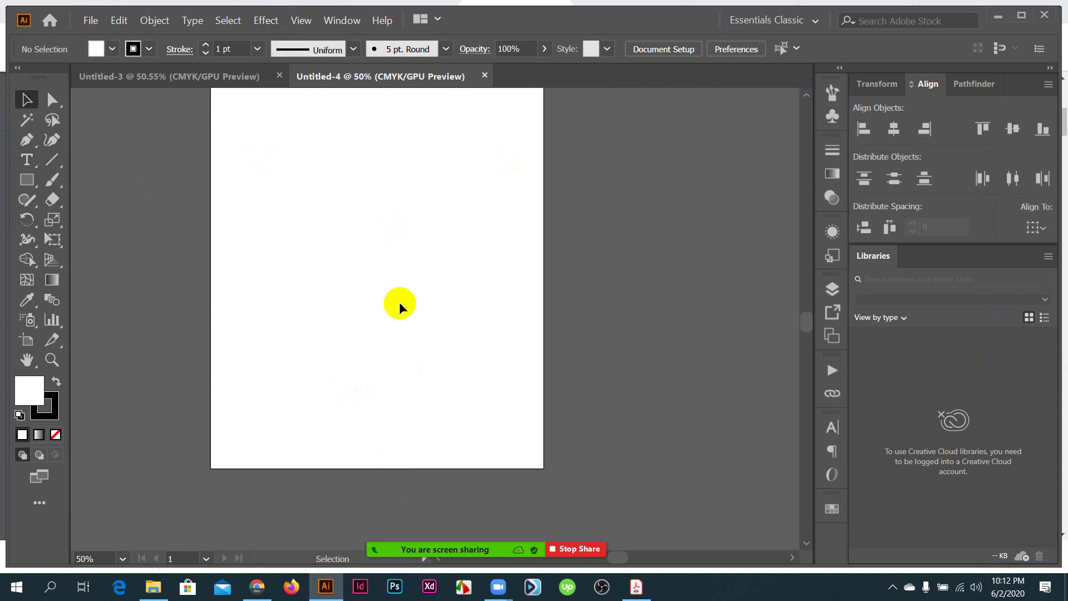
- Draw a white rectangle with the Rectangle tool that covers the artboard
{"action": "scroll", "coordinate": [398, 332], "scroll_direction": "up", "scroll_amount": 5}
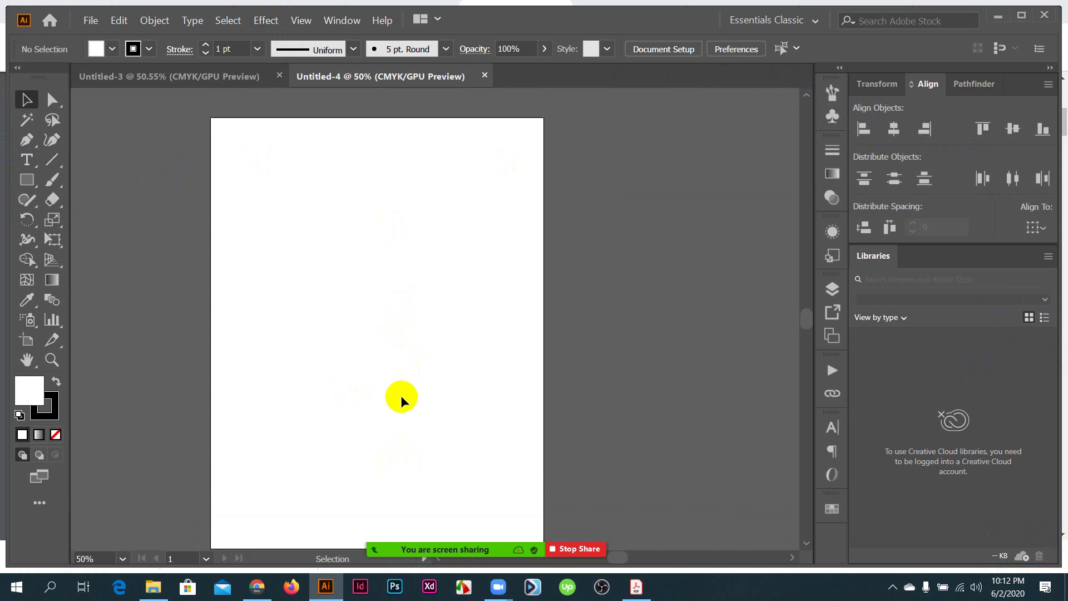
{"action": "key", "text": "space"}
{"action": "left_click_drag", "start_coordinate": [361, 389], "coordinate": [401, 365]}
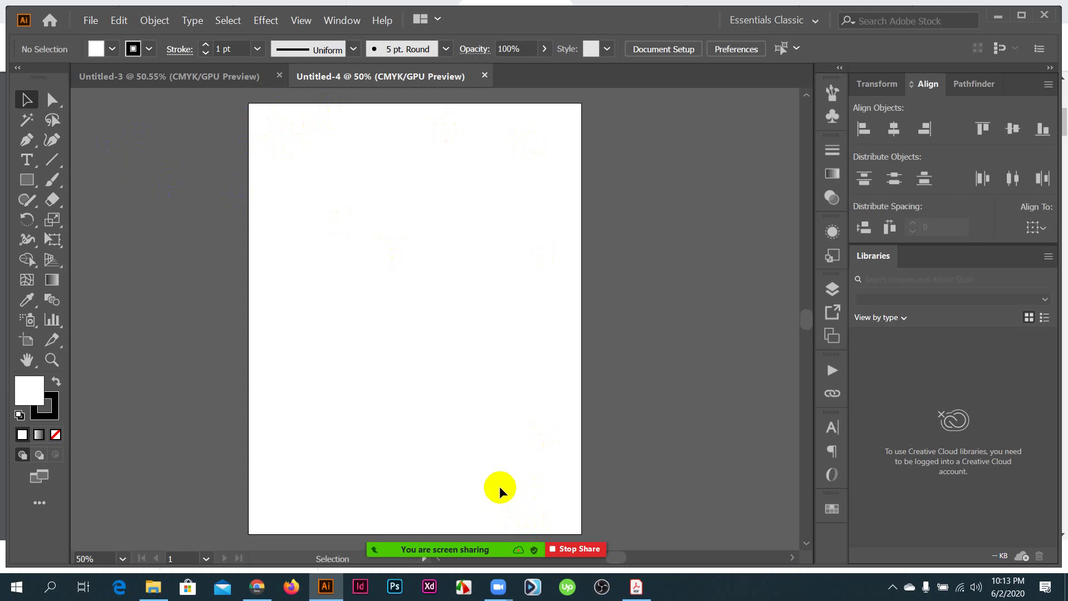
{"action": "left_click", "coordinate": [26, 183]}
{"action": "scroll", "coordinate": [479, 309], "scroll_direction": "down", "scroll_amount": 2}
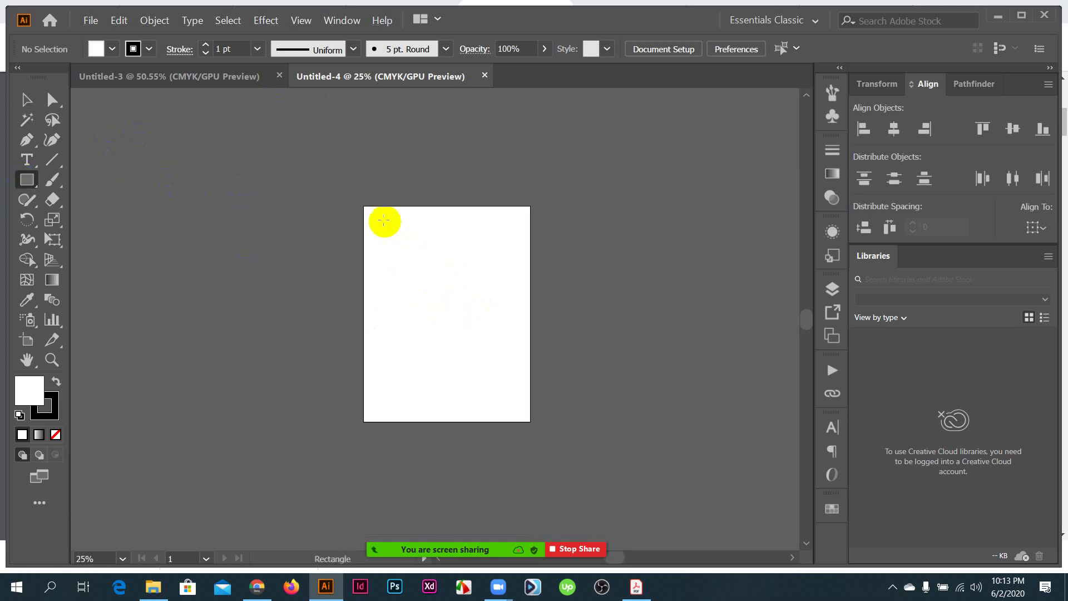
{"action": "left_click_drag", "start_coordinate": [362, 205], "coordinate": [584, 436]}
- Draw three more white rectangles outside the artboard: a tall one left, a wide one above and a tall one right
{"action": "scroll", "coordinate": [584, 437], "scroll_direction": "up", "scroll_amount": 1}
{"action": "scroll", "coordinate": [558, 429], "scroll_direction": "down", "scroll_amount": 2}
{"action": "left_click_drag", "start_coordinate": [176, 191], "coordinate": [297, 413]}
{"action": "left_click_drag", "start_coordinate": [489, 147], "coordinate": [729, 225]}
{"action": "left_click_drag", "start_coordinate": [669, 275], "coordinate": [766, 450]}
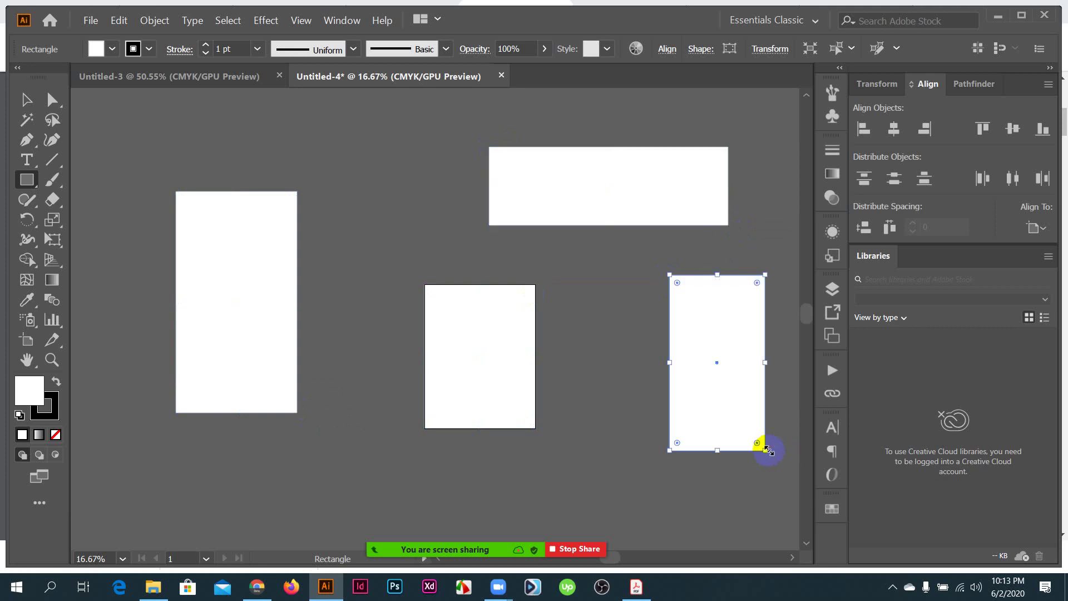
- Move the three outer rectangles closer around the artboard with the Selection tool
{"action": "left_click", "coordinate": [27, 100]}
{"action": "key", "text": "space"}
{"action": "left_click_drag", "start_coordinate": [547, 330], "coordinate": [474, 310]}
{"action": "left_click_drag", "start_coordinate": [193, 265], "coordinate": [494, 231]}
{"action": "left_click_drag", "start_coordinate": [577, 179], "coordinate": [508, 194]}
{"action": "left_click_drag", "start_coordinate": [658, 301], "coordinate": [581, 305]}
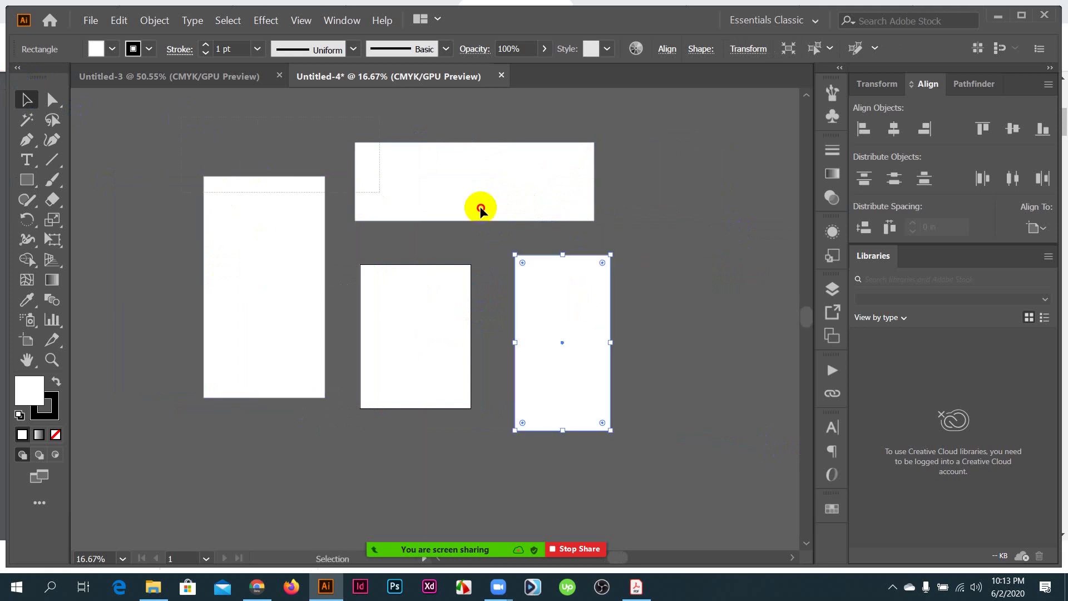
- Select the three outer rectangles and clear the selection, and select the rectangle covering the artboard and deselect it
{"action": "key", "text": "ctrl+a"}
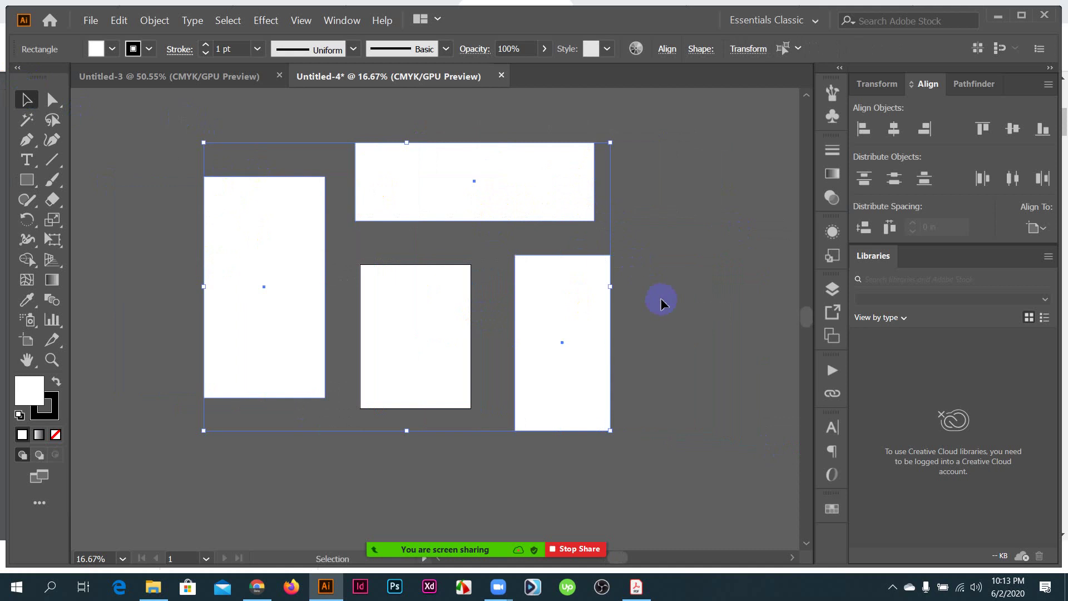
{"action": "left_click", "coordinate": [653, 319]}
{"action": "scroll", "coordinate": [460, 296], "scroll_direction": "up", "scroll_amount": 1}
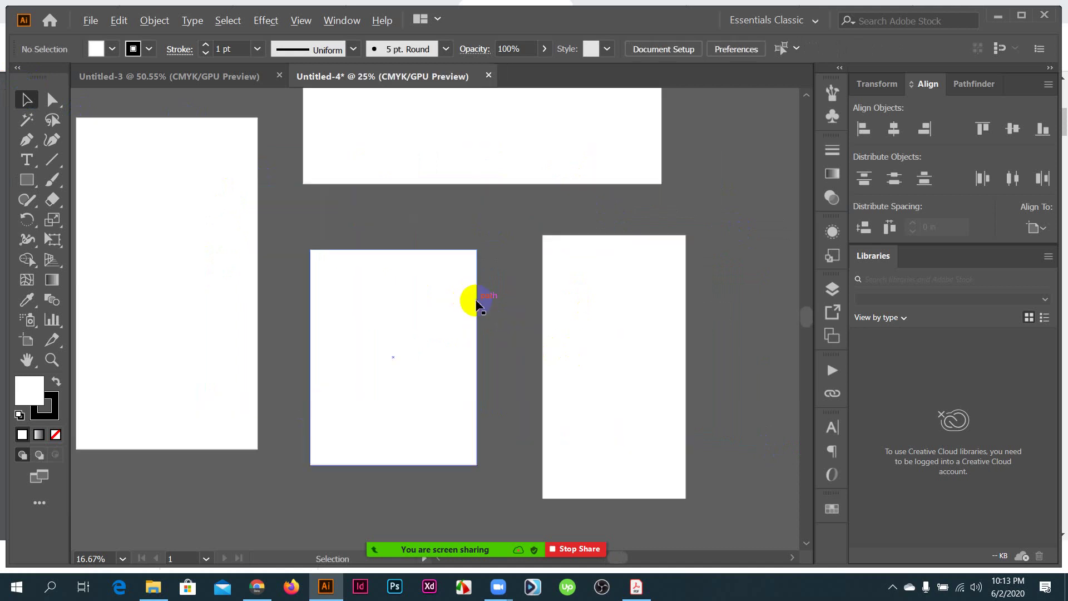
{"action": "scroll", "coordinate": [478, 301], "scroll_direction": "down", "scroll_amount": 1}
{"action": "scroll", "coordinate": [478, 301], "scroll_direction": "down", "scroll_amount": 2}
{"action": "left_click", "coordinate": [443, 341]}
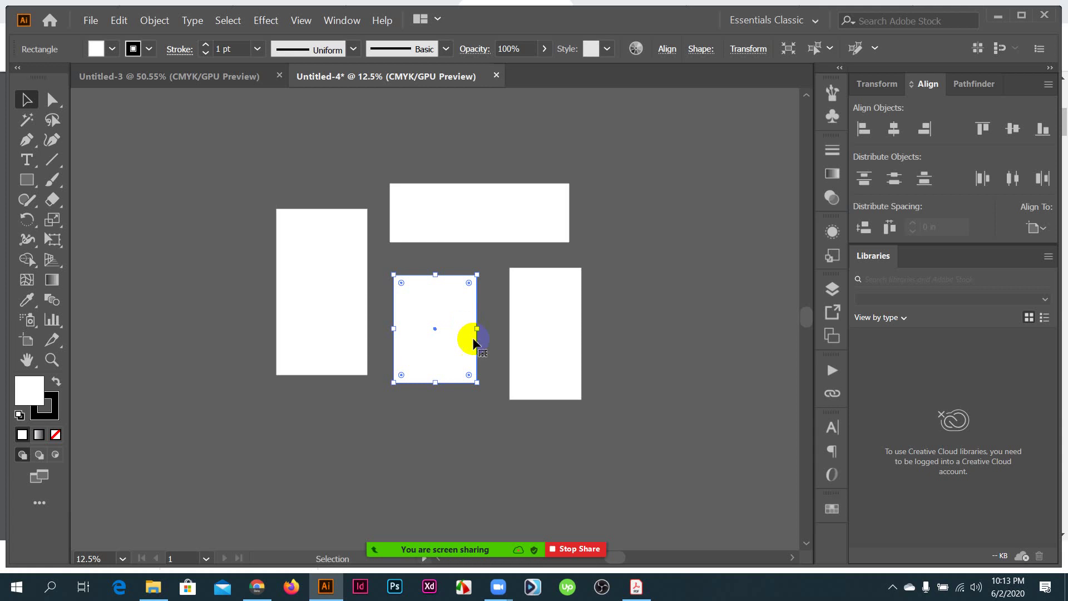
{"action": "scroll", "coordinate": [475, 241], "scroll_direction": "up", "scroll_amount": 1}
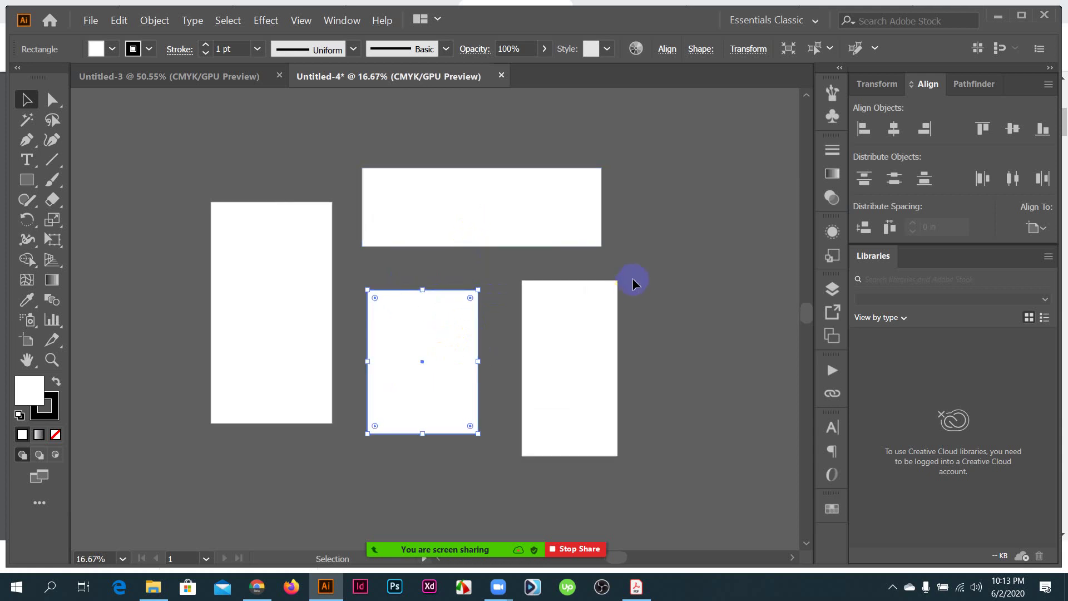
{"action": "left_click", "coordinate": [638, 261]}
- Delete the three rectangles around the artboard and the rectangle covering it
{"action": "left_click_drag", "start_coordinate": [575, 226], "coordinate": [590, 229]}
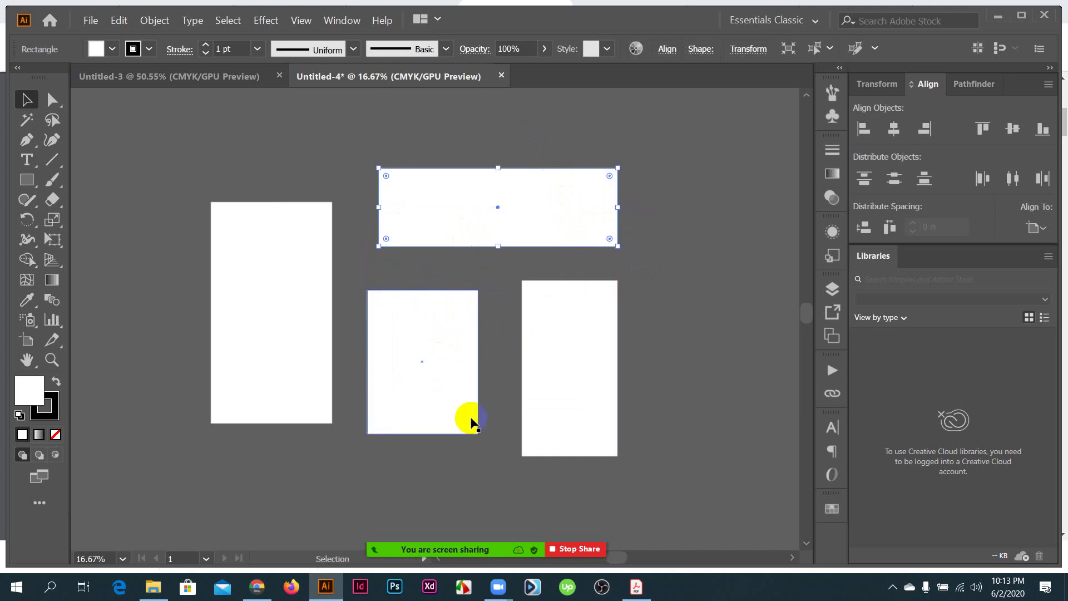
{"action": "left_click", "coordinate": [629, 428], "text": "shift"}
{"action": "left_click", "coordinate": [413, 475]}
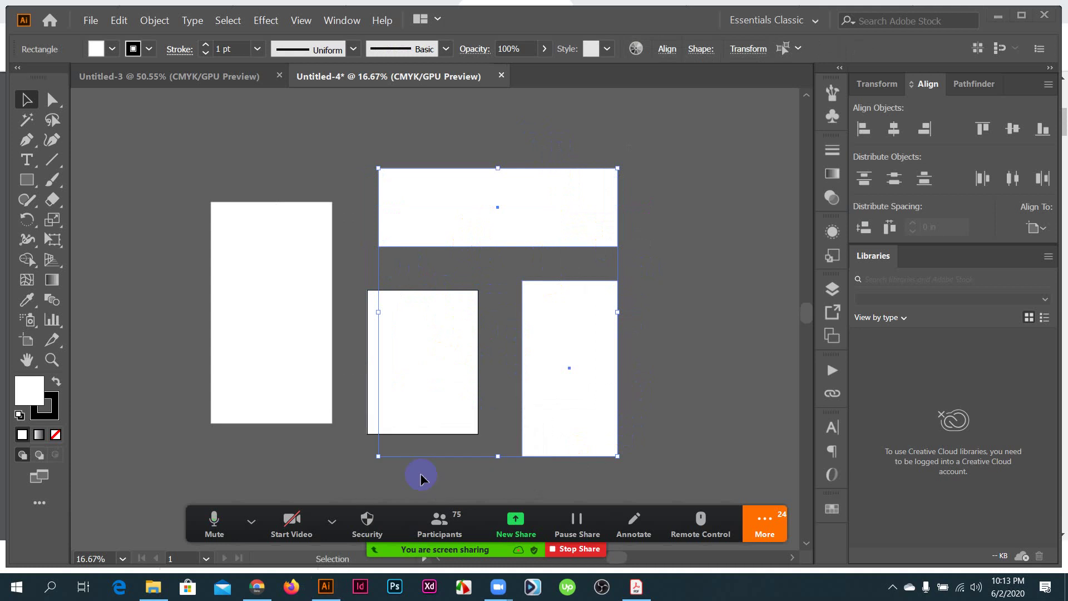
{"action": "left_click", "coordinate": [250, 226], "text": "shift"}
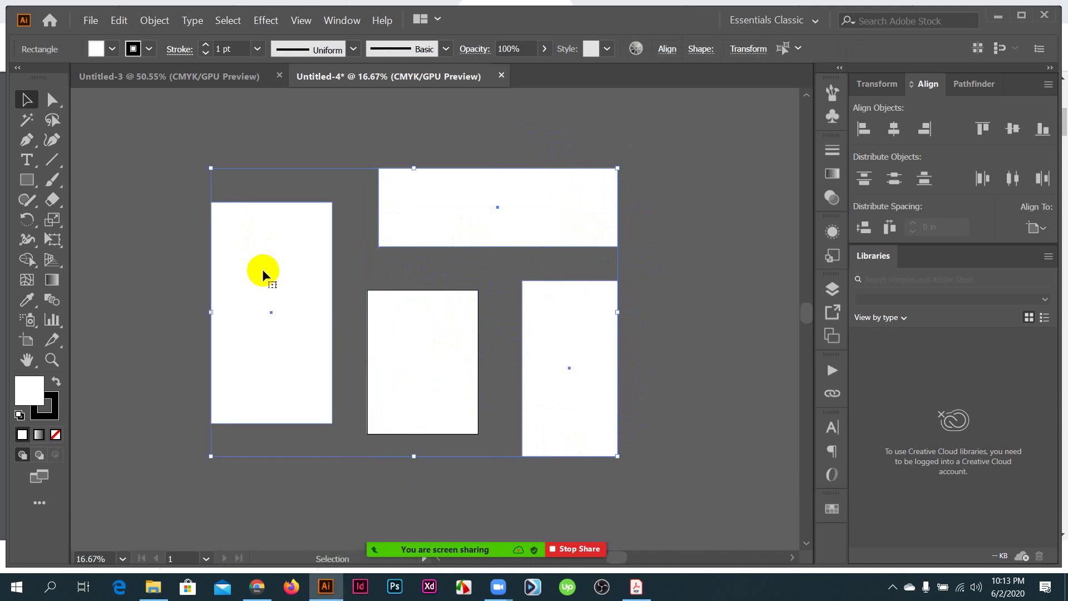
{"action": "key", "text": "Delete"}
{"action": "scroll", "coordinate": [459, 344], "scroll_direction": "up", "scroll_amount": 3}
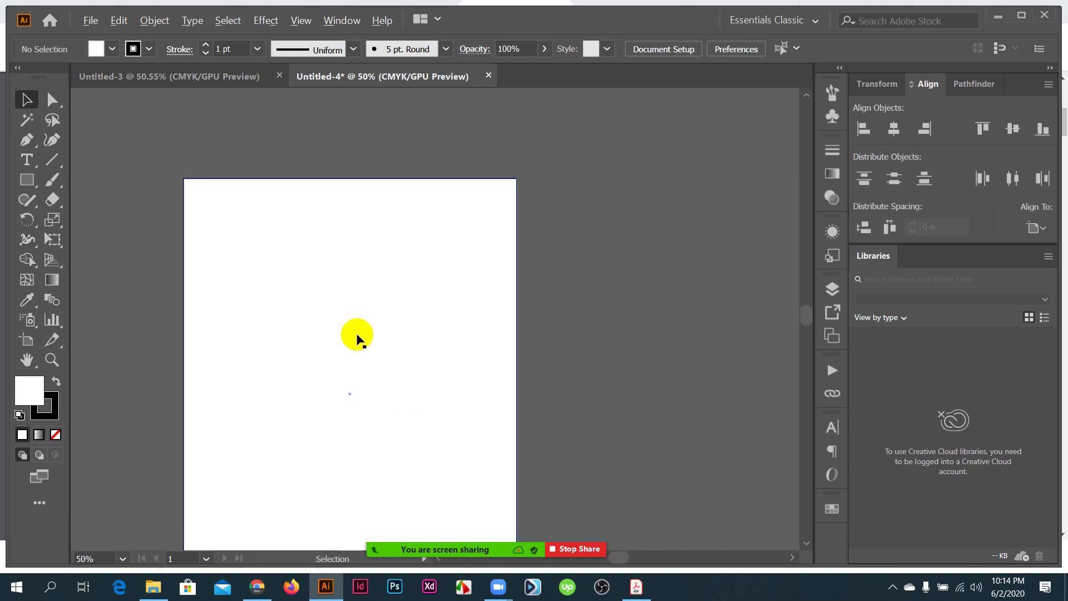
{"action": "left_click", "coordinate": [274, 245]}
{"action": "key", "text": "Delete"}
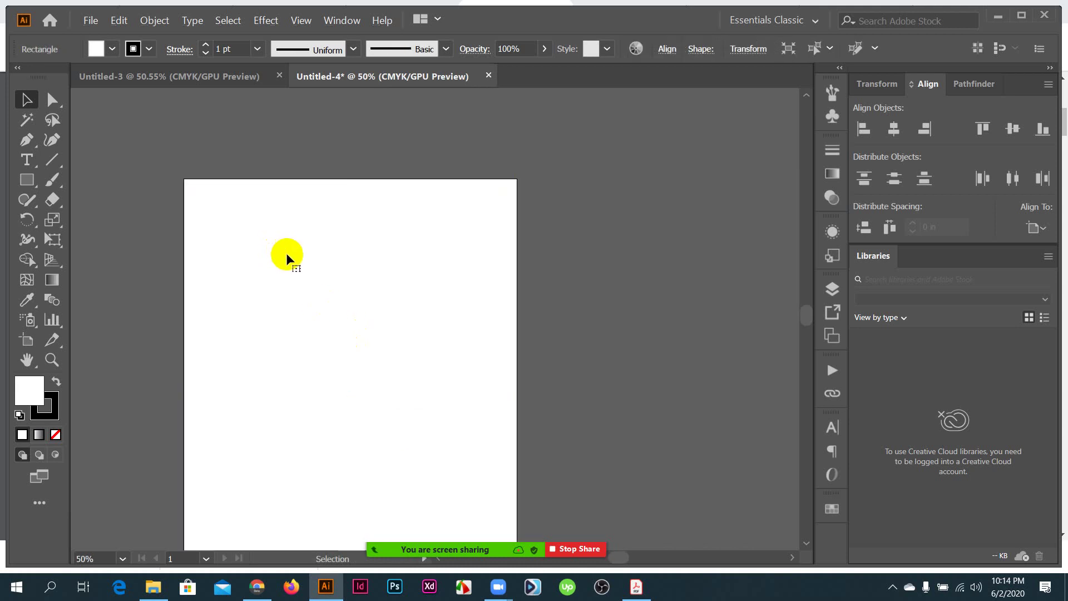
- Draw a tall rectangle inside the artboard and swap its fill and stroke colors to make it solid black
{"action": "scroll", "coordinate": [288, 256], "scroll_direction": "down", "scroll_amount": 3}
{"action": "scroll", "coordinate": [278, 289], "scroll_direction": "down", "scroll_amount": 1}
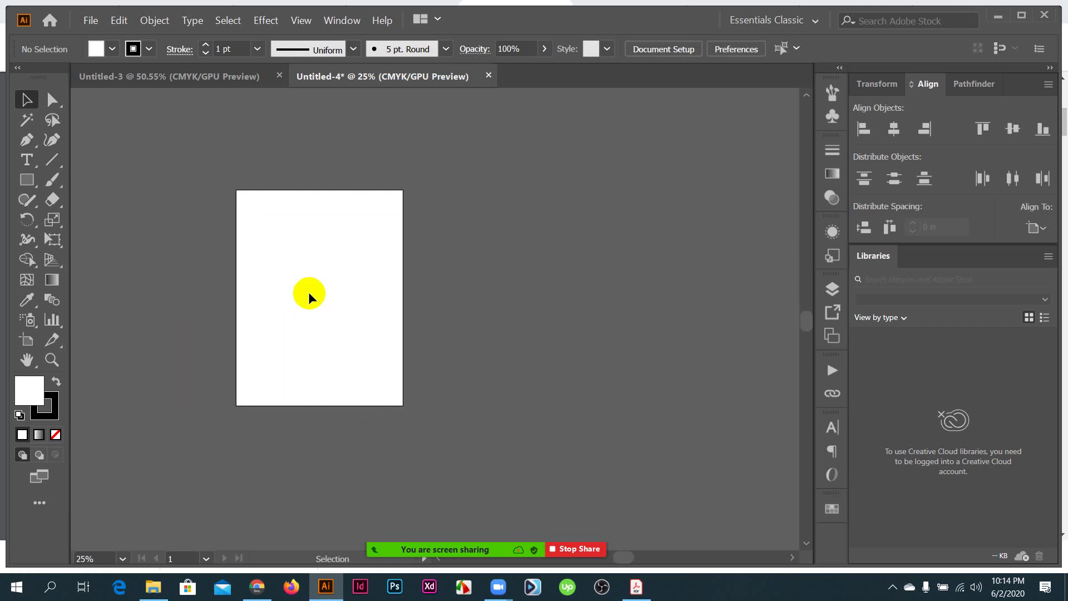
{"action": "left_click_drag", "start_coordinate": [298, 332], "coordinate": [363, 327]}
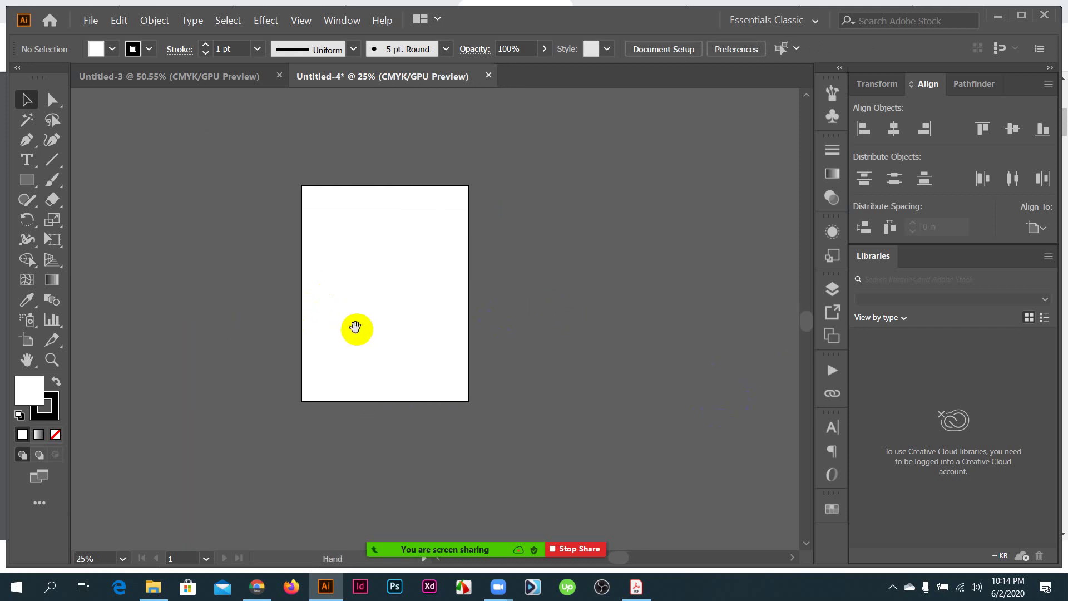
{"action": "left_click", "coordinate": [23, 179]}
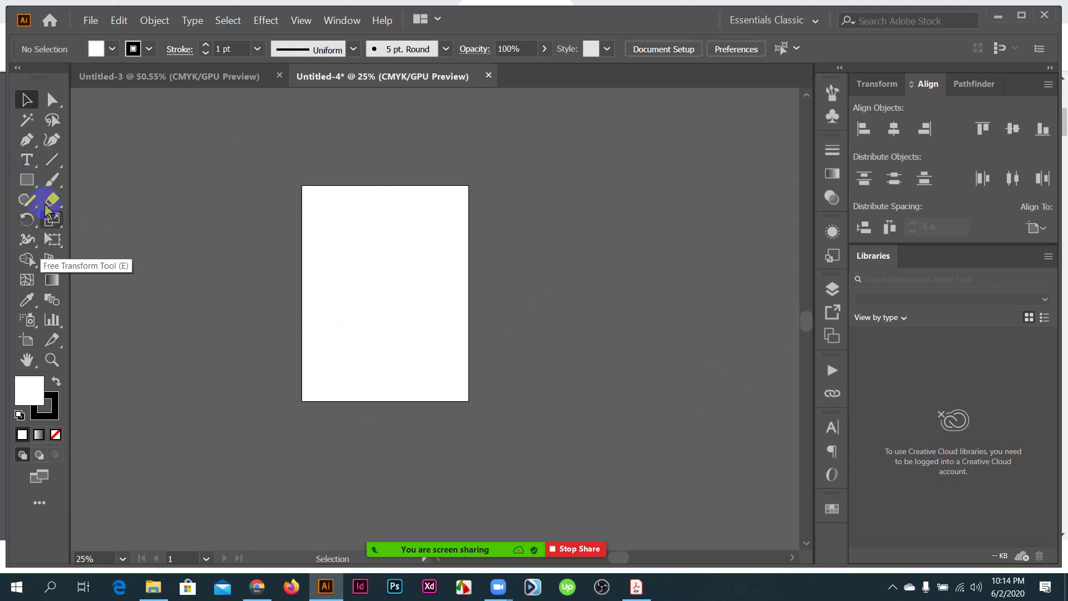
{"action": "left_click_drag", "start_coordinate": [325, 219], "coordinate": [395, 341]}
{"action": "left_click", "coordinate": [56, 382]}
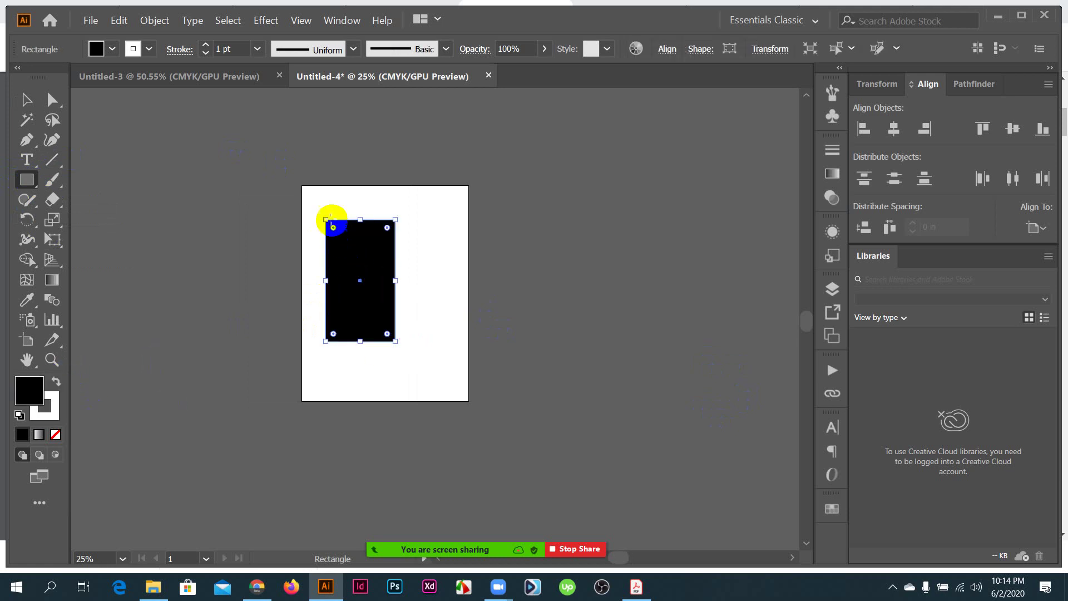
- Enlarge the black rectangle proportionally and position it overlapping the artboard's upper-left corner
{"action": "left_click", "coordinate": [25, 99]}
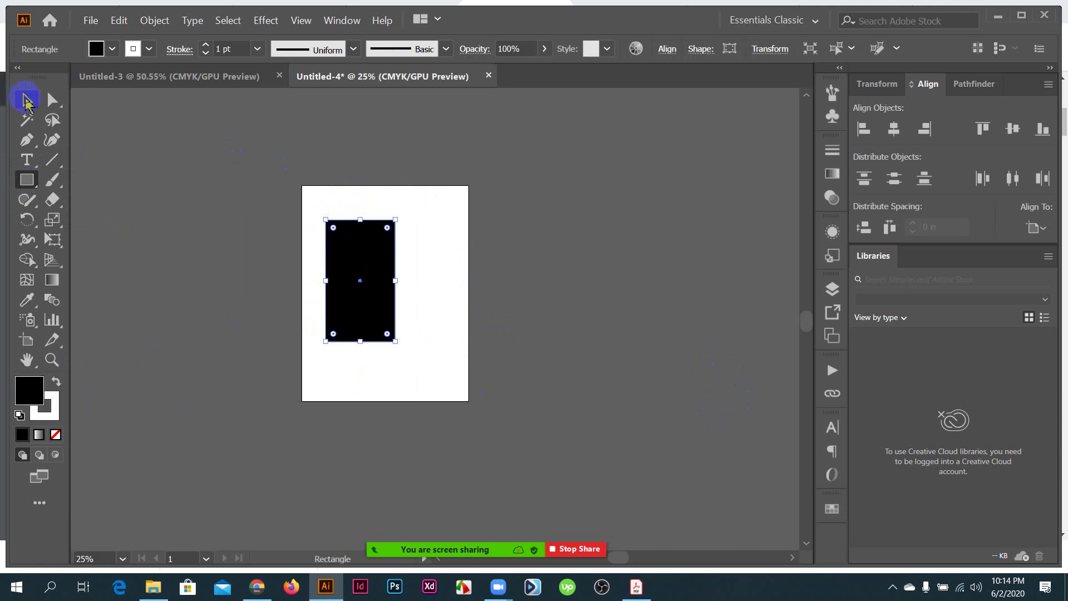
{"action": "left_click_drag", "start_coordinate": [367, 256], "coordinate": [373, 234]}
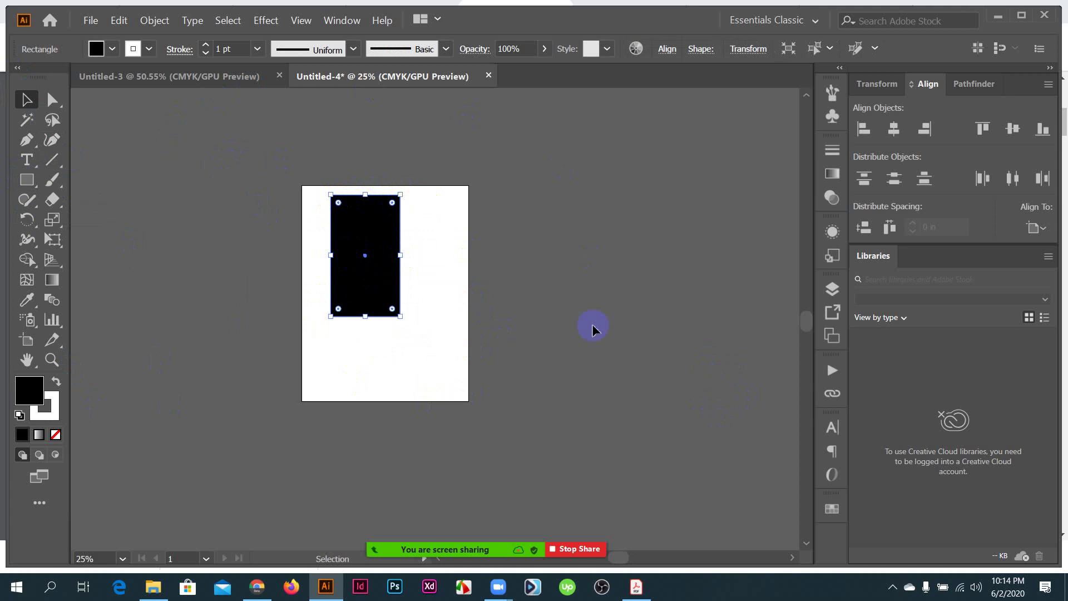
{"action": "left_click", "coordinate": [370, 262]}
{"action": "left_click", "coordinate": [372, 289]}
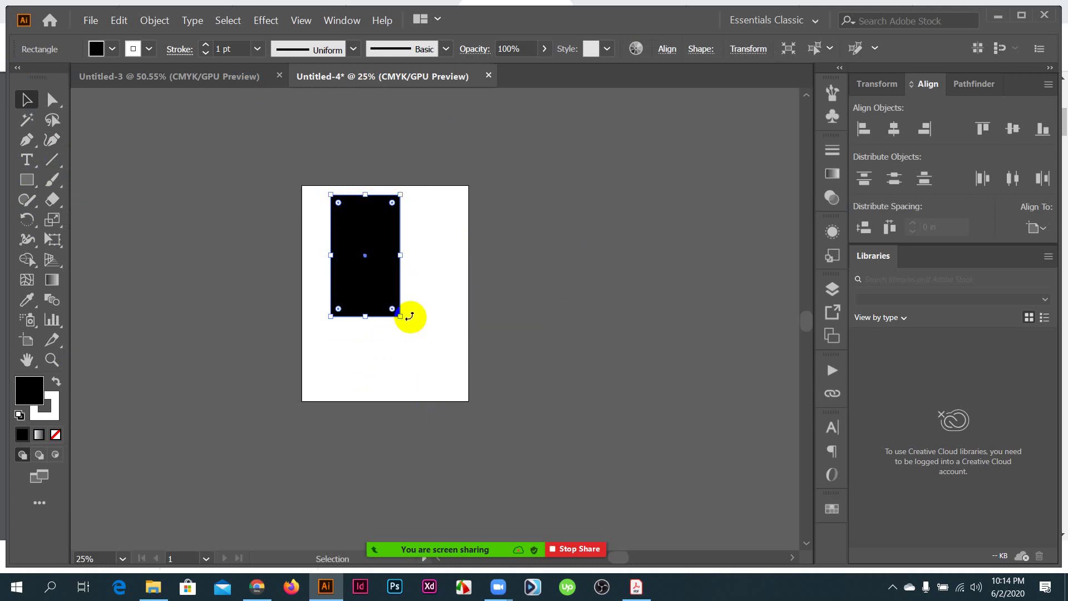
{"action": "mouse_move", "coordinate": [401, 317]}
{"action": "left_mouse_down"}
{"action": "mouse_move", "coordinate": [379, 266]}
{"action": "mouse_move", "coordinate": [329, 222]}
{"action": "mouse_move", "coordinate": [345, 267]}
{"action": "mouse_move", "coordinate": [393, 333]}
{"action": "left_mouse_up"}
{"action": "left_click_drag", "start_coordinate": [356, 250], "coordinate": [349, 238]}
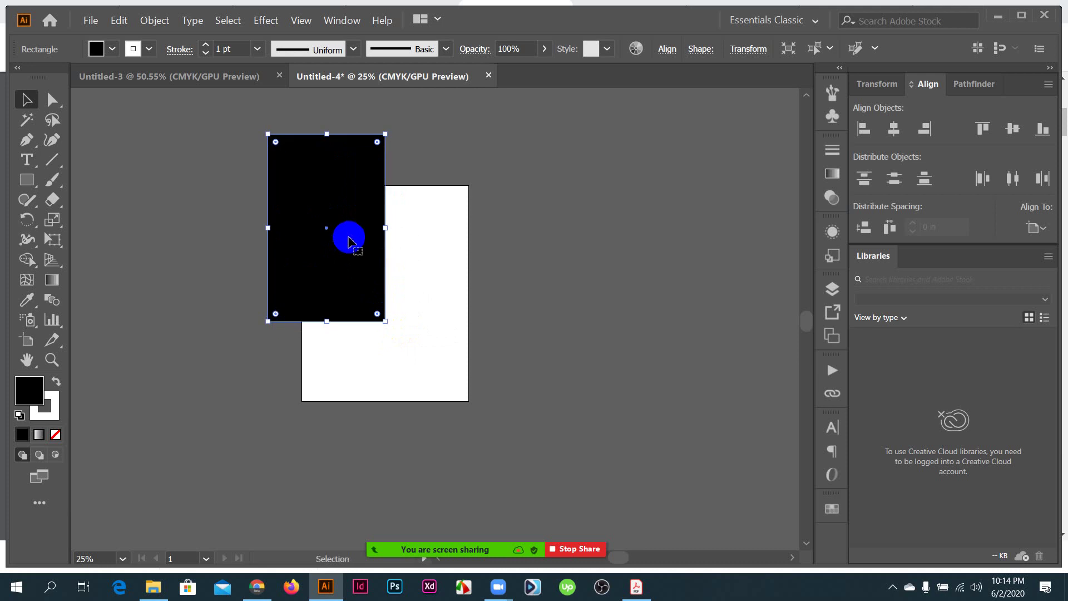
- Change the rectangle's fill color to cyan blue
{"action": "left_click", "coordinate": [112, 51]}
{"action": "left_click", "coordinate": [91, 78]}
{"action": "left_click", "coordinate": [222, 259]}
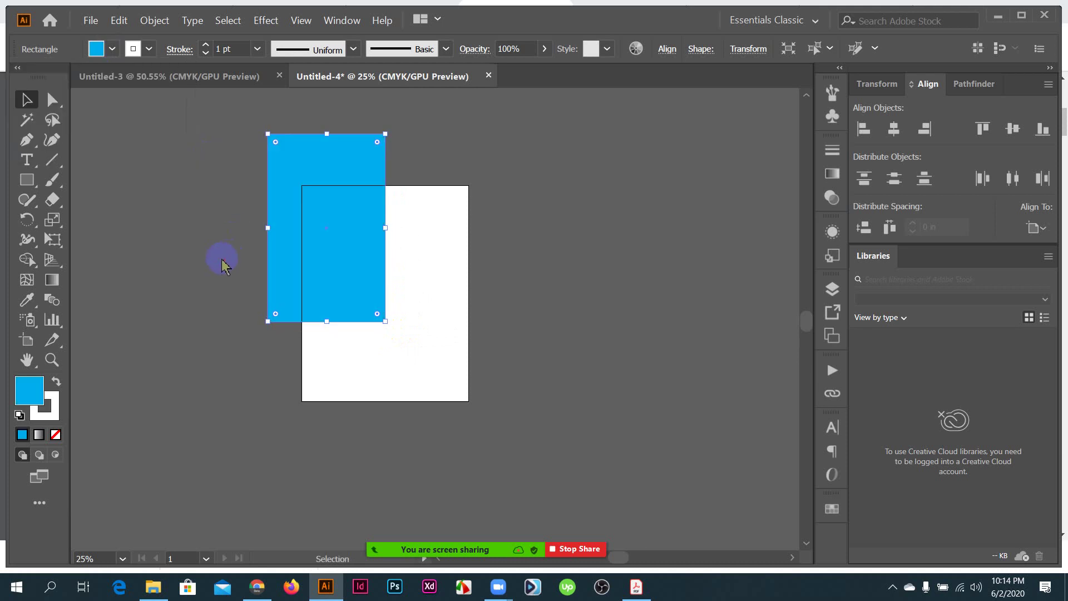
- Deselect the rectangle, preview the artwork clipped to the artboard at 50% in Save for Web, and close the preview without saving
{"action": "left_click", "coordinate": [515, 349]}
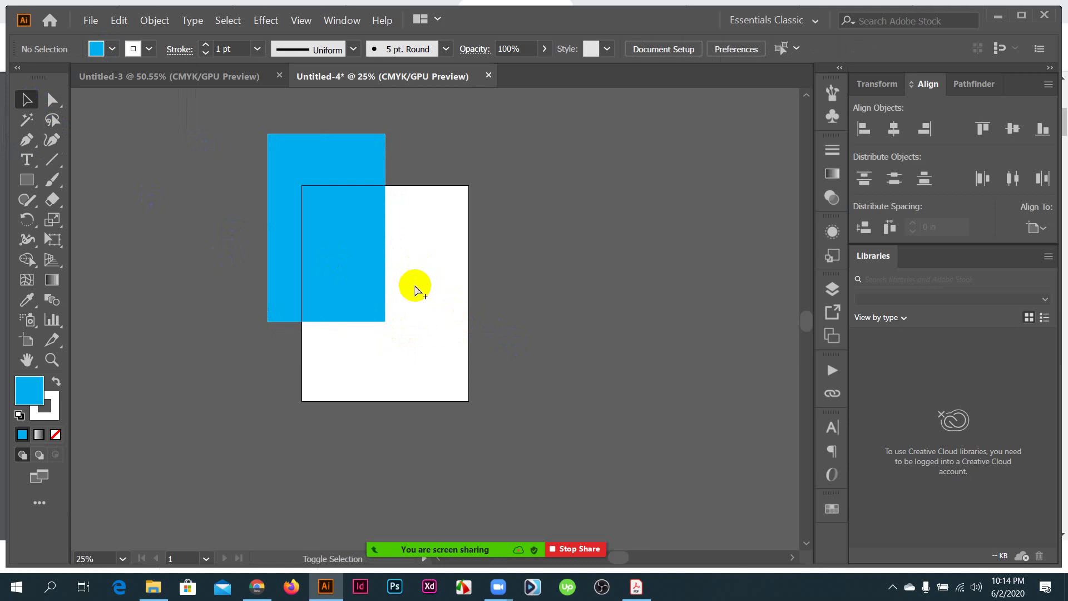
{"action": "key", "text": "ctrl+alt+shift+s"}
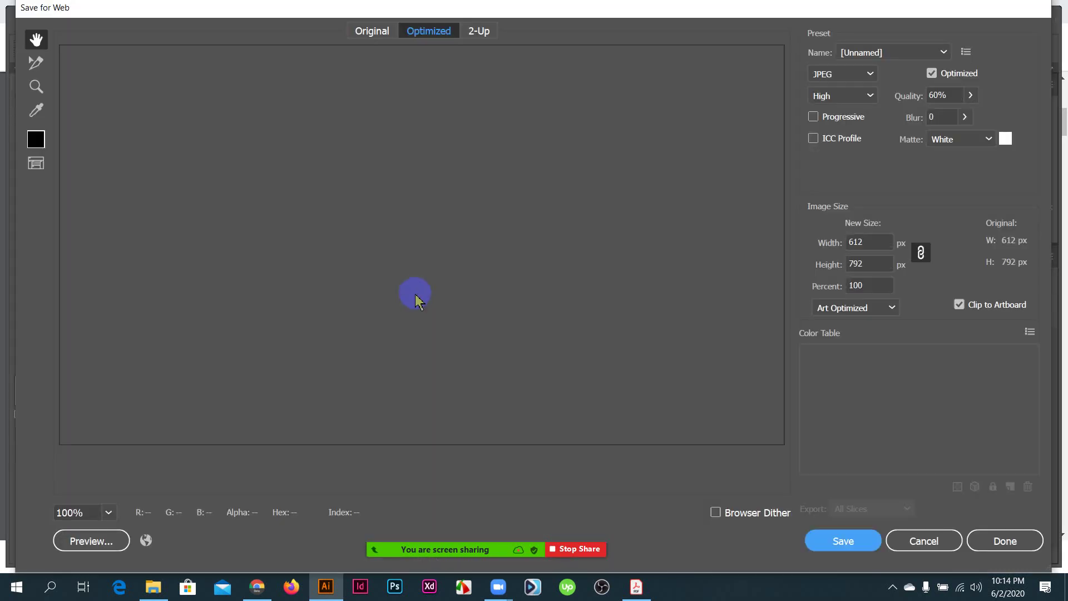
{"action": "left_click", "coordinate": [413, 286], "text": "ctrl+alt"}
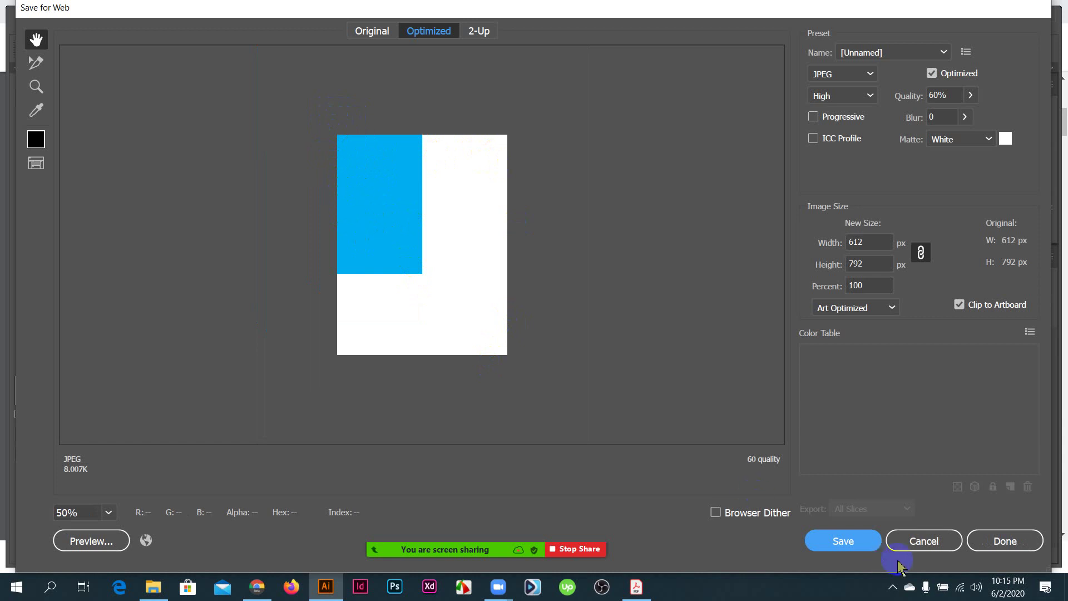
{"action": "left_click", "coordinate": [919, 540]}
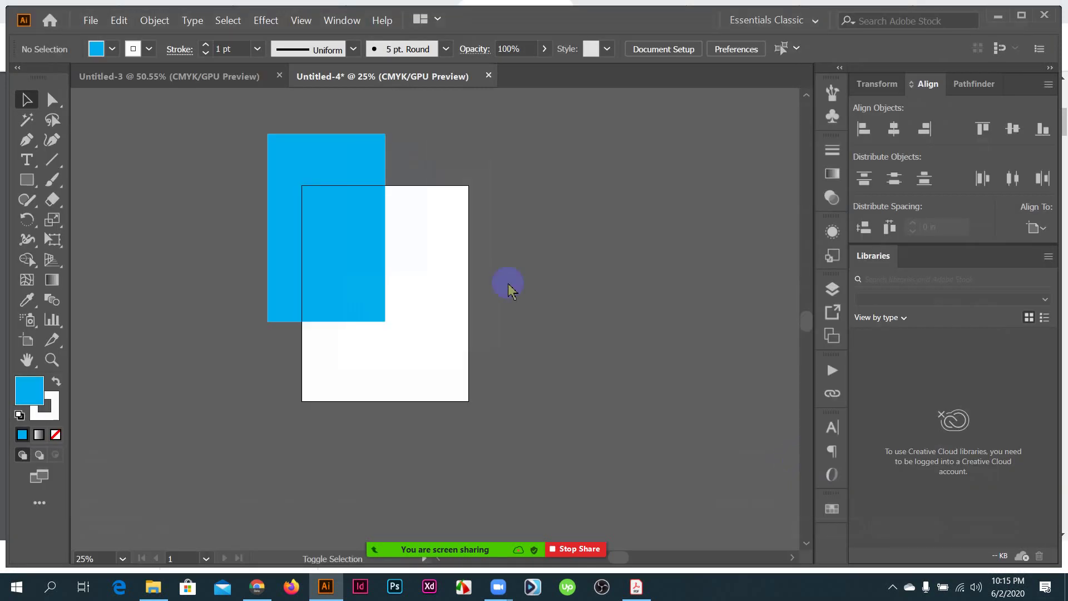
- Select the blue rectangle and admit the waiting participant to the meeting
{"action": "left_click", "coordinate": [349, 230]}
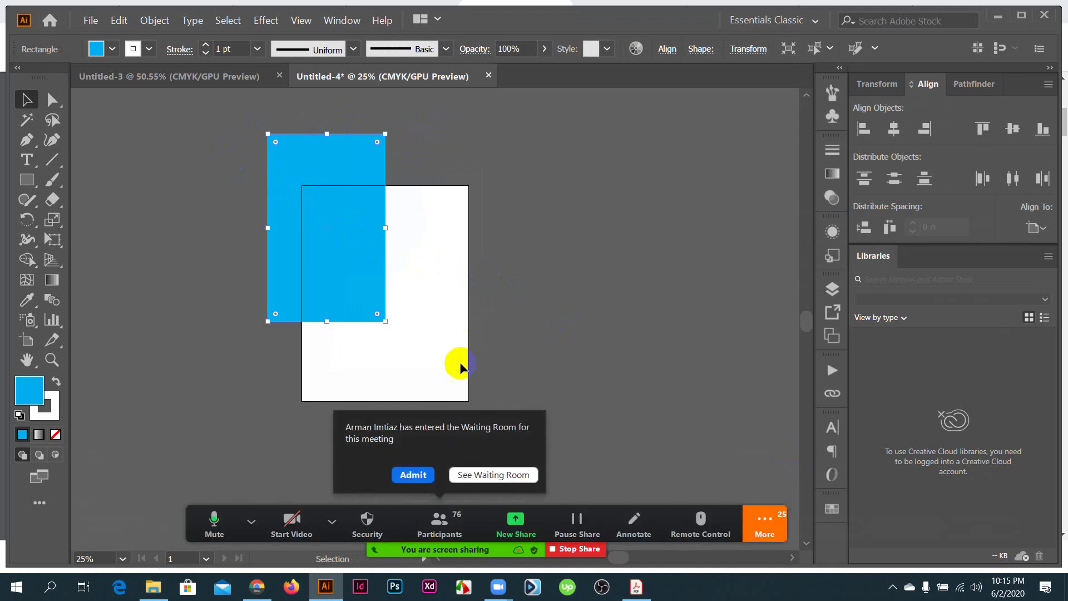
{"action": "left_click", "coordinate": [413, 475]}
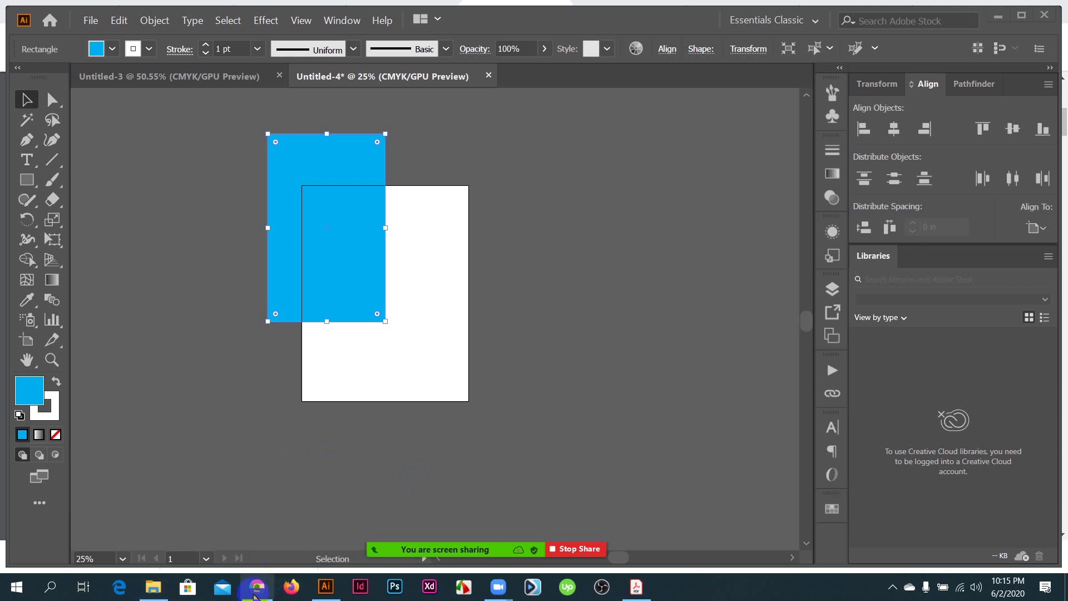
- Switch to Chrome and point out topic 7 in the Class 01 list of the course PDF
{"action": "left_click", "coordinate": [257, 586]}
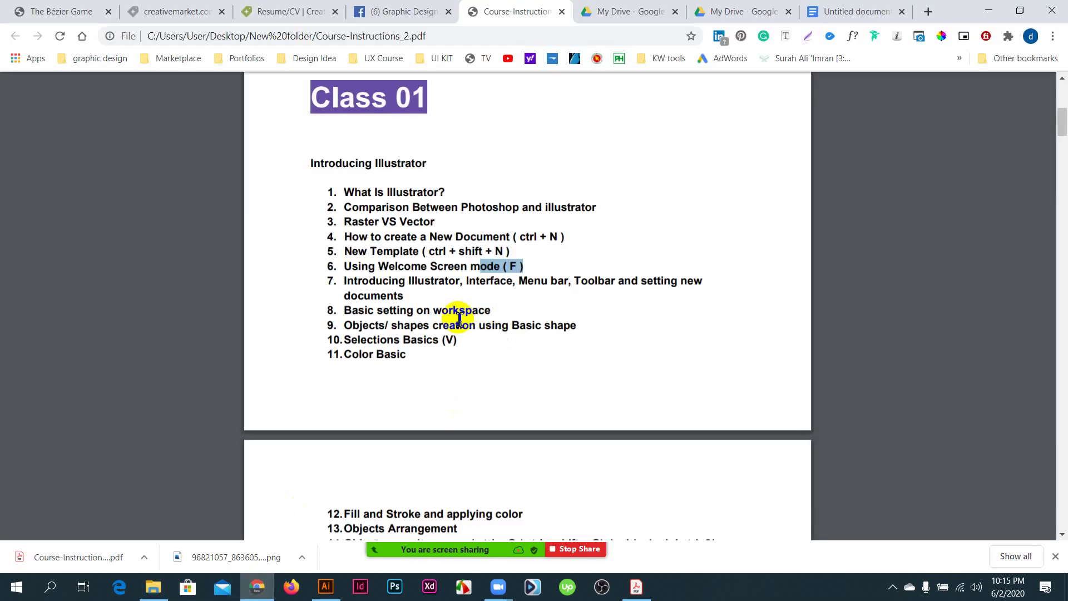
{"action": "left_click_drag", "start_coordinate": [472, 275], "coordinate": [473, 278]}
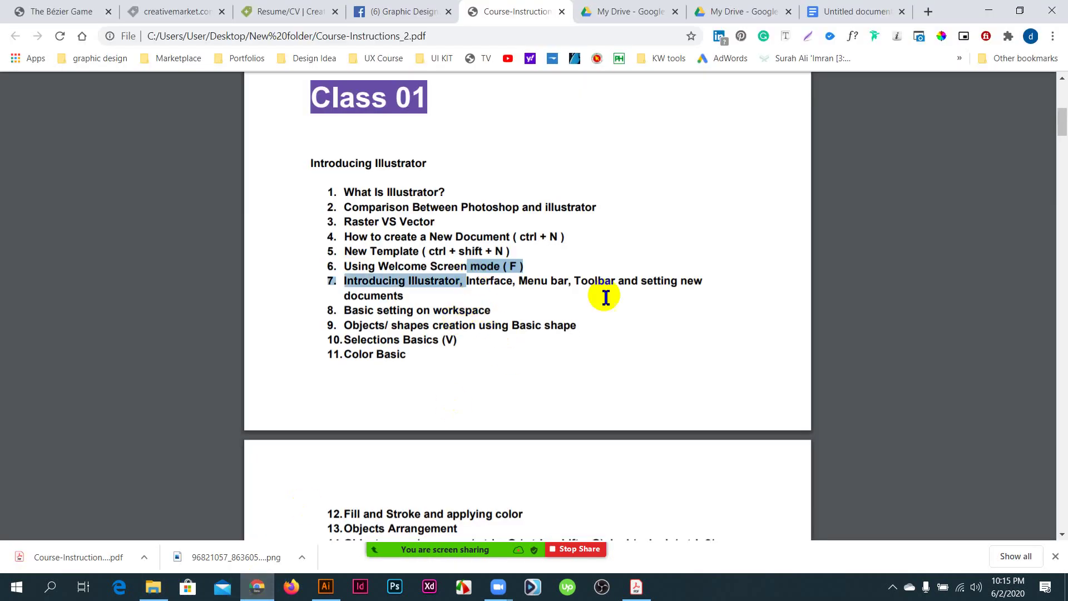
{"action": "left_click", "coordinate": [679, 279]}
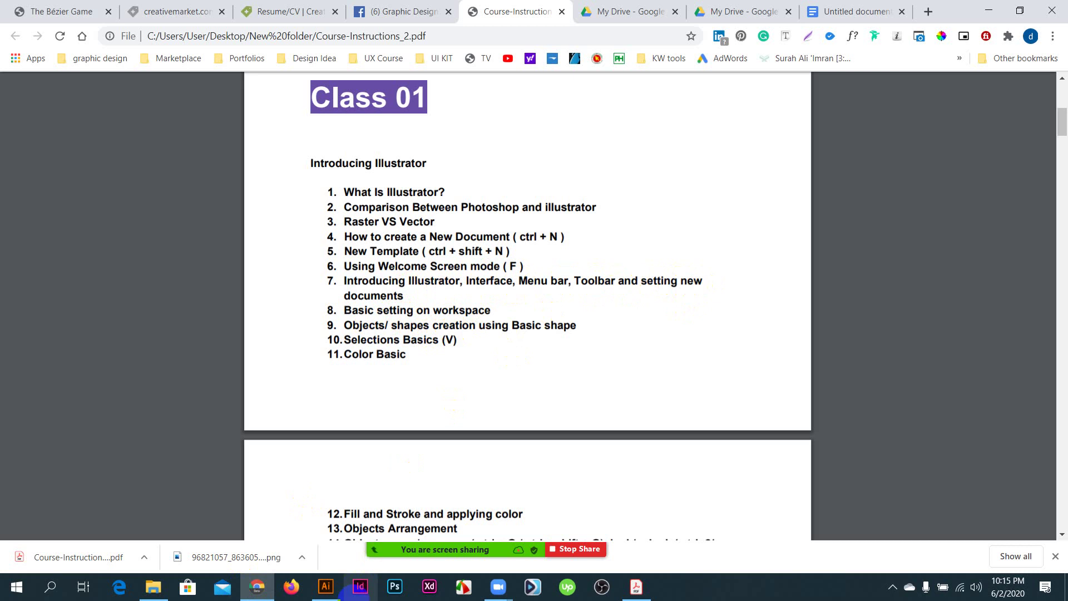
- Switch back to Illustrator, activate the Selection tool and enlarge the document view to 33.33%
{"action": "left_click", "coordinate": [326, 587]}
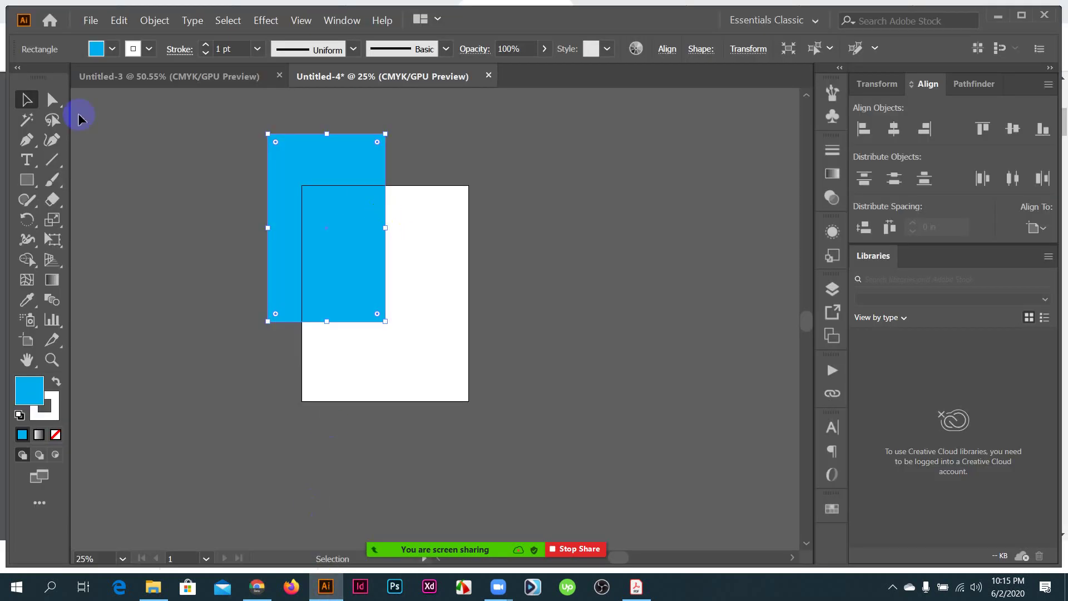
{"action": "left_click", "coordinate": [25, 100]}
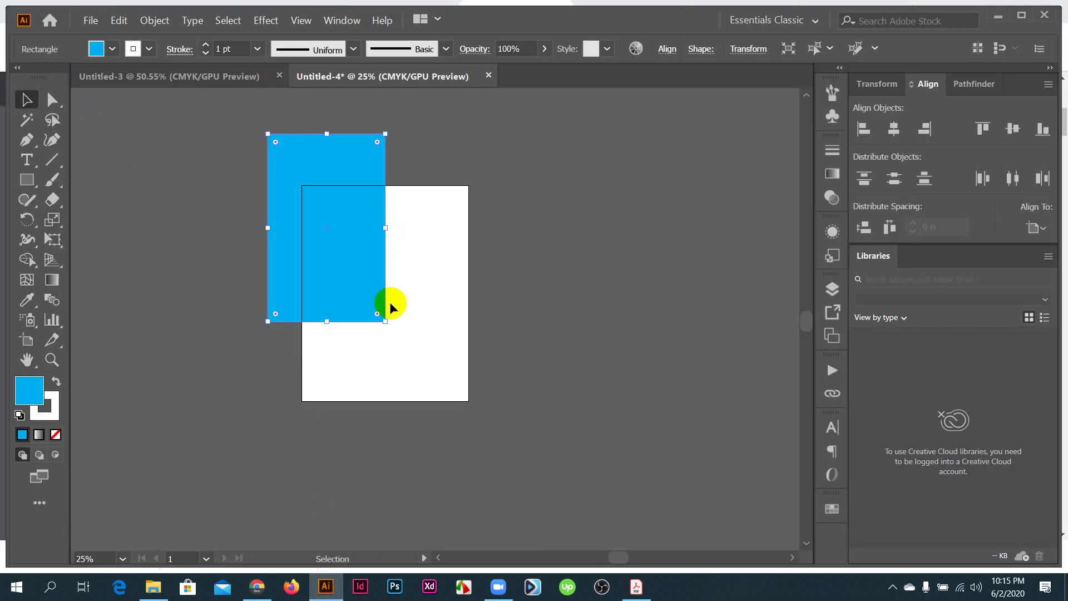
{"action": "scroll", "coordinate": [412, 262], "scroll_direction": "up", "scroll_amount": 1}
{"action": "scroll", "coordinate": [341, 305], "scroll_direction": "up", "scroll_amount": 2}
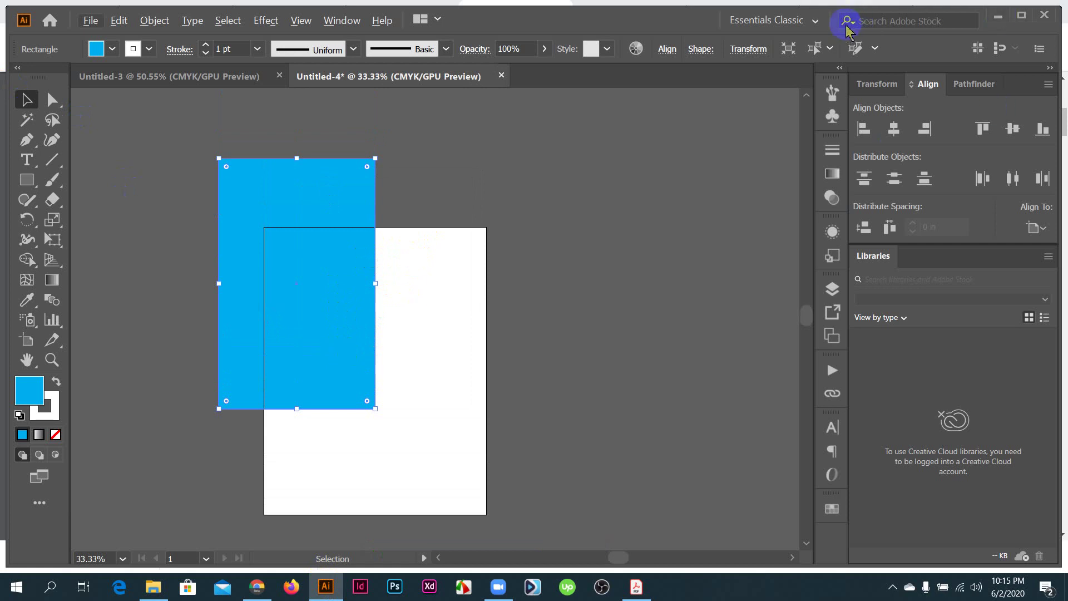
{"action": "left_click", "coordinate": [814, 22]}
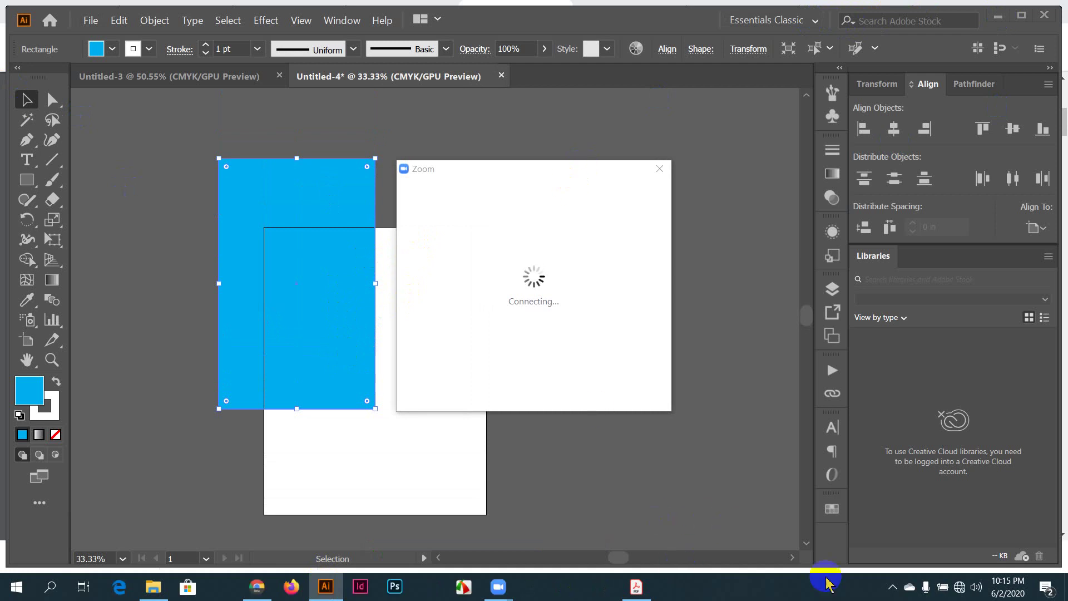
{"action": "left_click", "coordinate": [893, 587]}
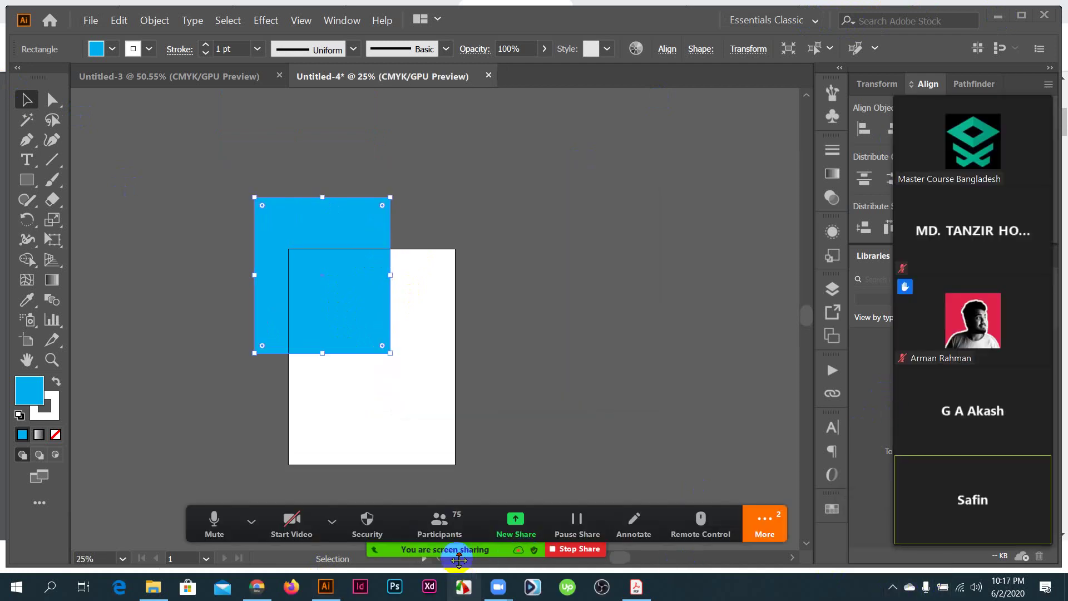
- Open the meeting's participants list and minimize the participant video panel
{"action": "left_click", "coordinate": [442, 528]}
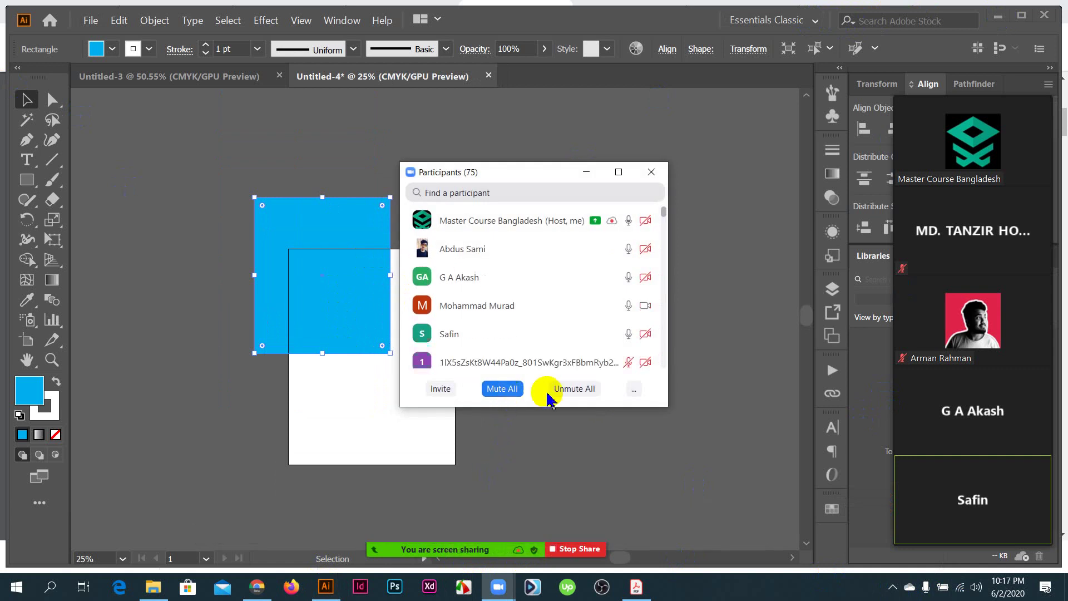
{"action": "left_click", "coordinate": [892, 588]}
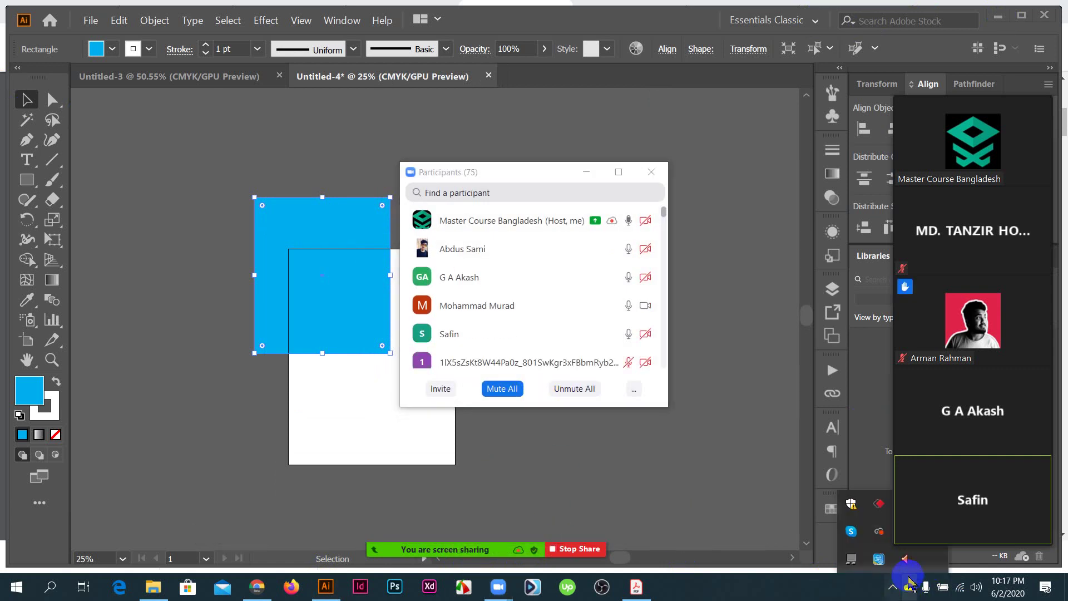
{"action": "left_click", "coordinate": [860, 448]}
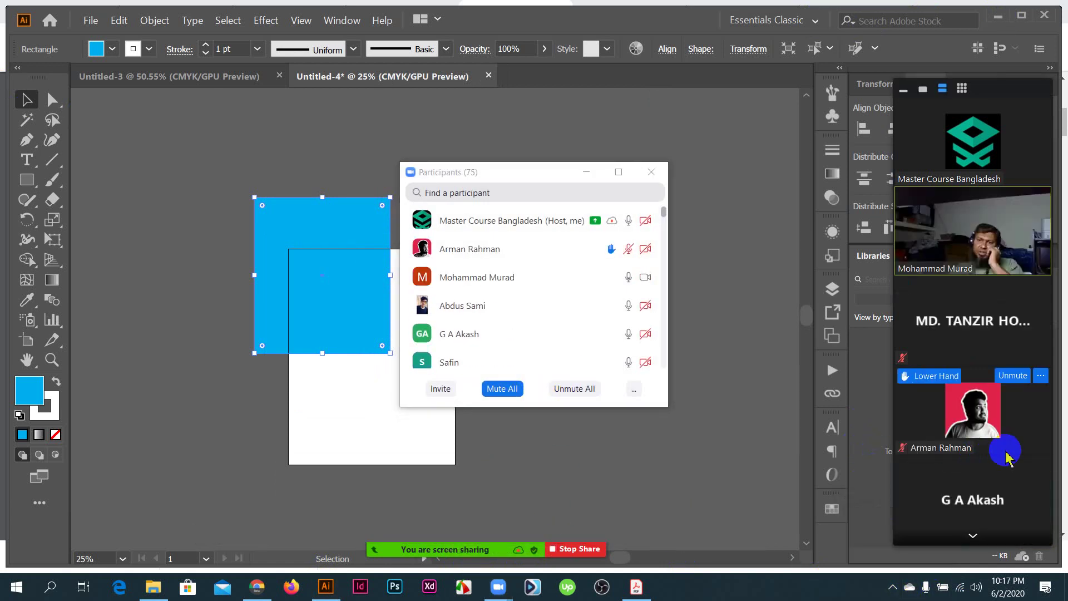
{"action": "left_click", "coordinate": [905, 90]}
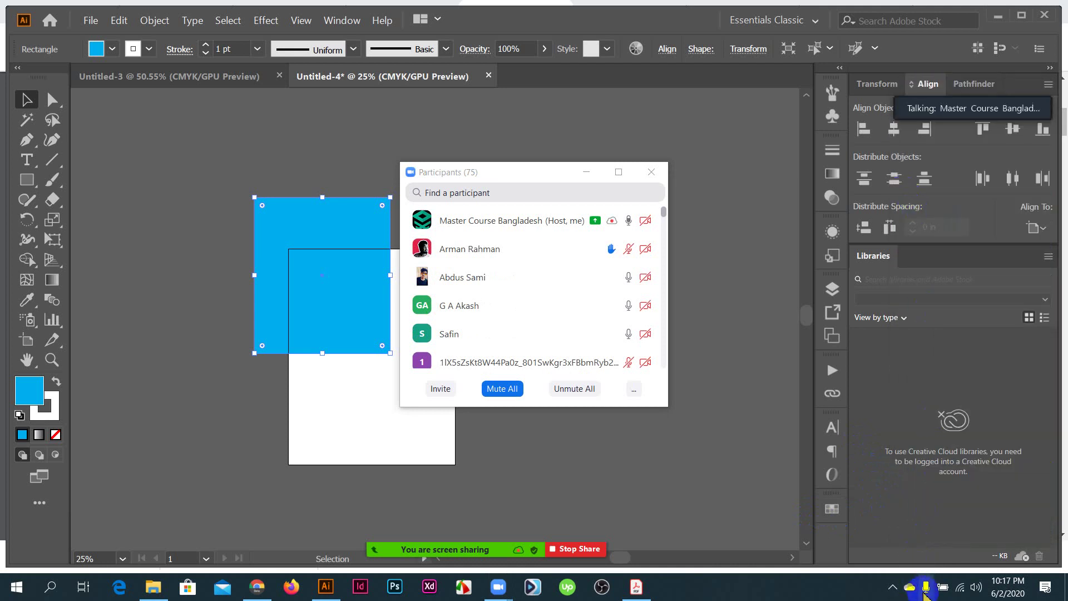
{"action": "left_click", "coordinate": [930, 591]}
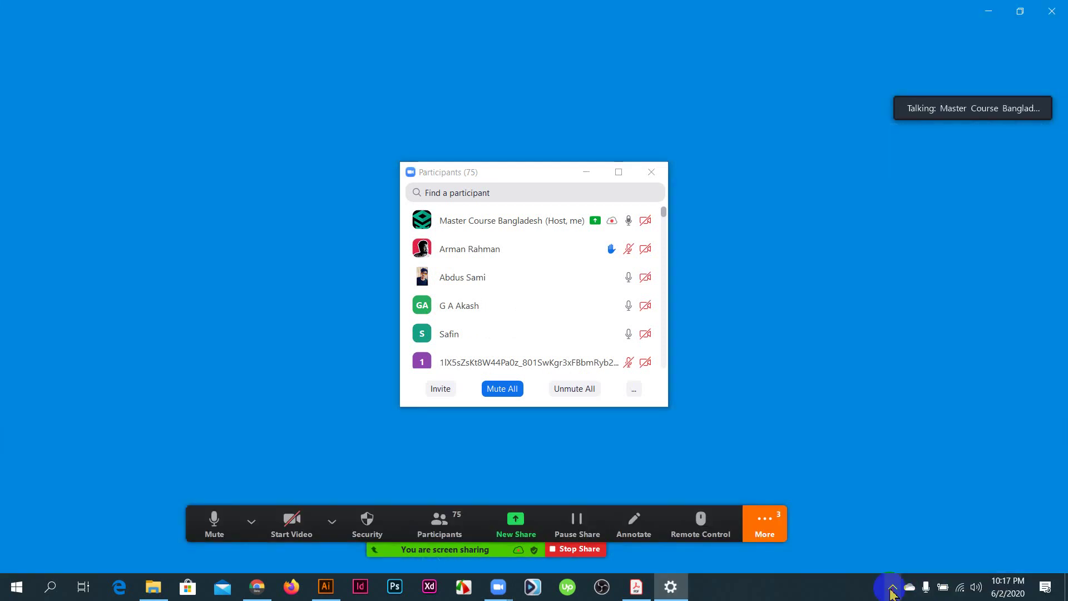
{"action": "left_click", "coordinate": [892, 588]}
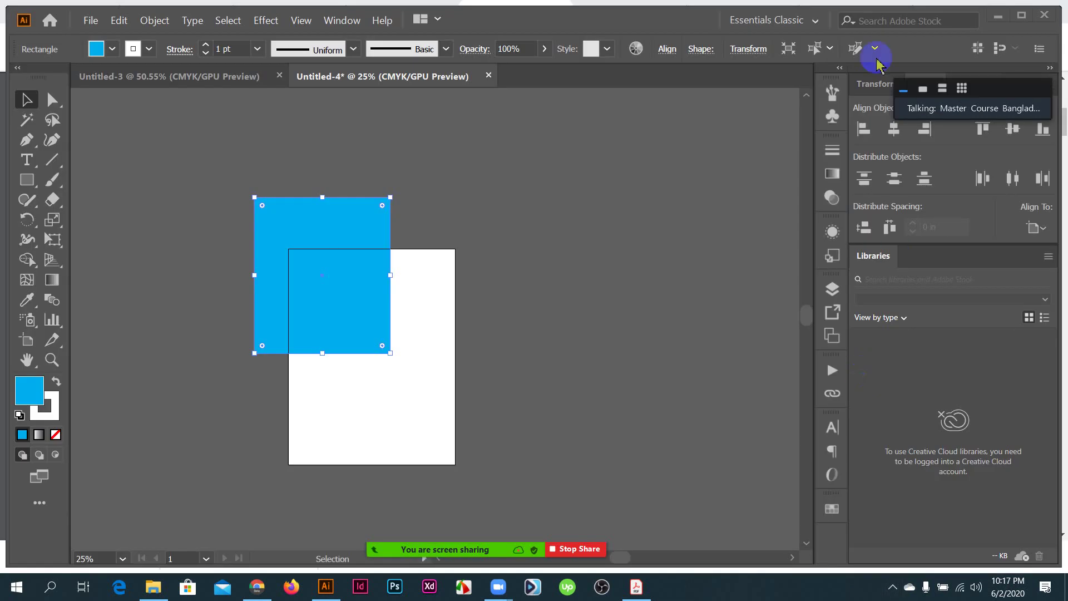
- Show the available workspaces and the list of available panels without choosing any entry
{"action": "left_click", "coordinate": [815, 21]}
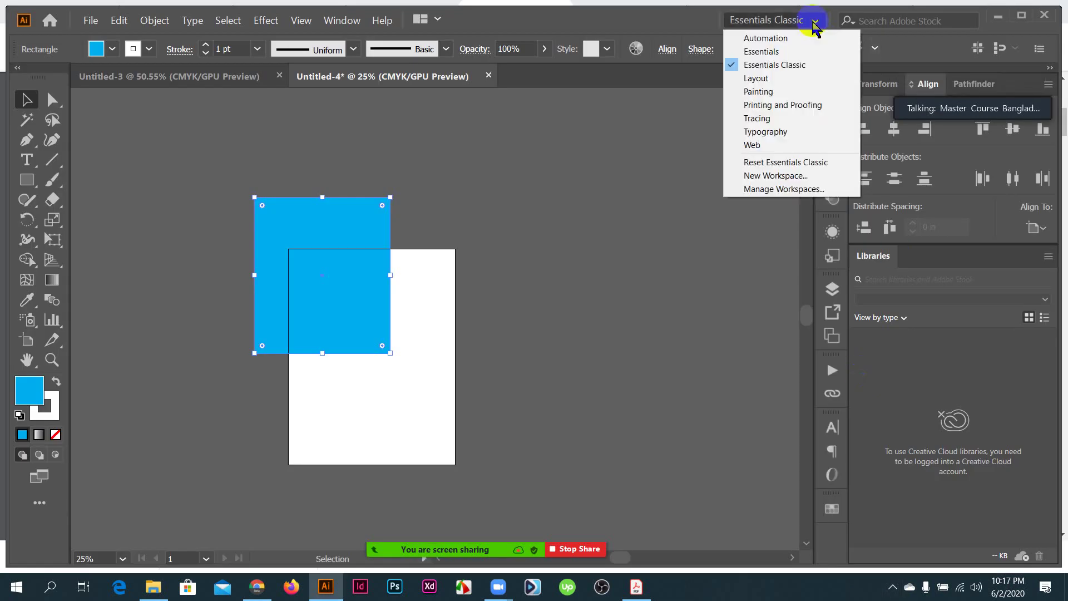
{"action": "left_click", "coordinate": [341, 21]}
{"action": "left_click", "coordinate": [342, 21]}
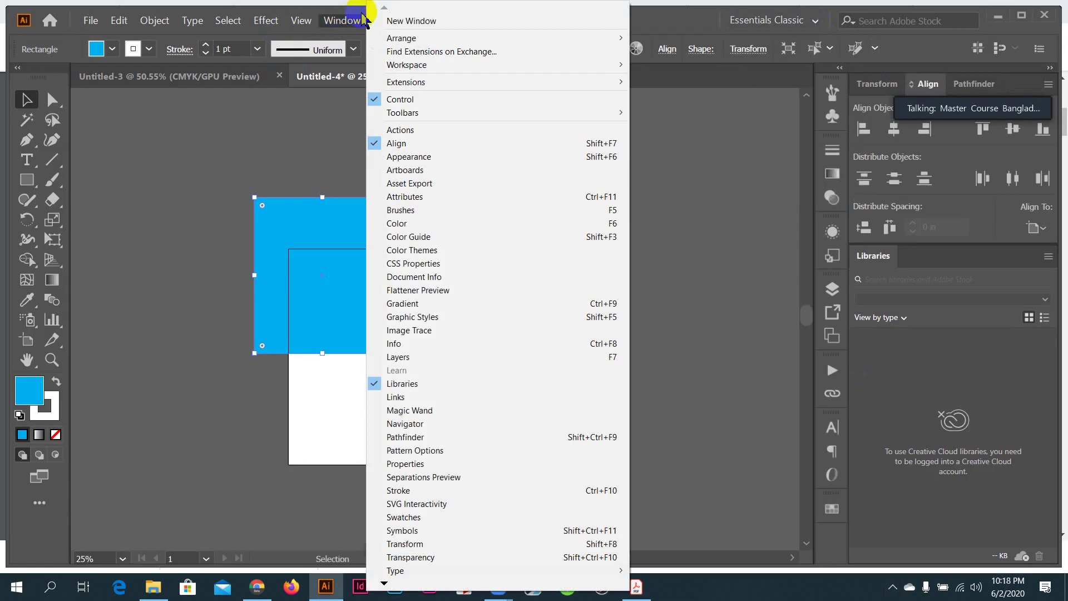
{"action": "left_click", "coordinate": [363, 6]}
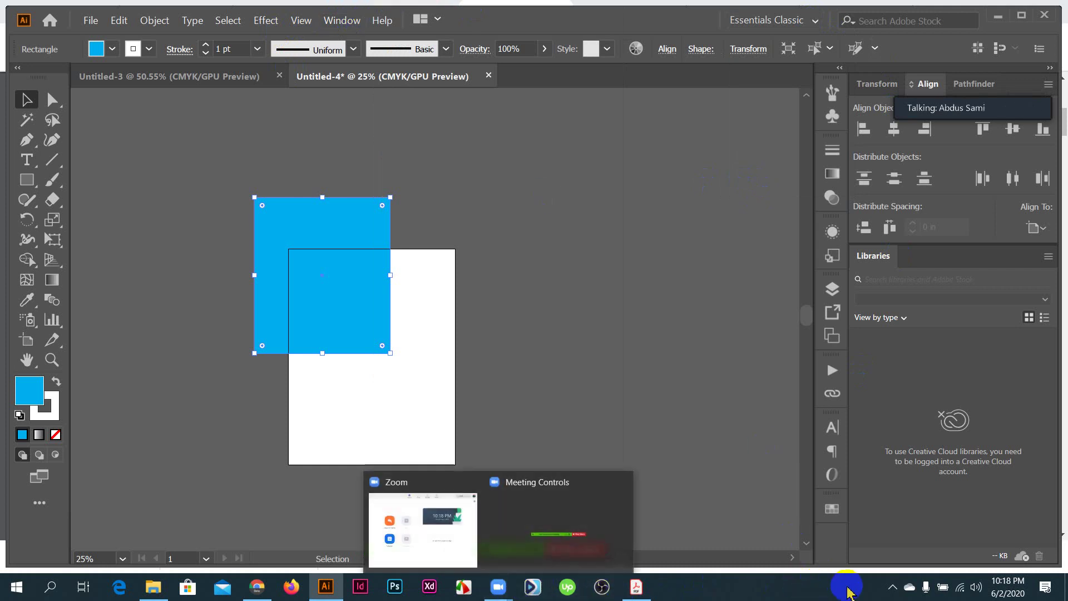
{"action": "left_click", "coordinate": [893, 587]}
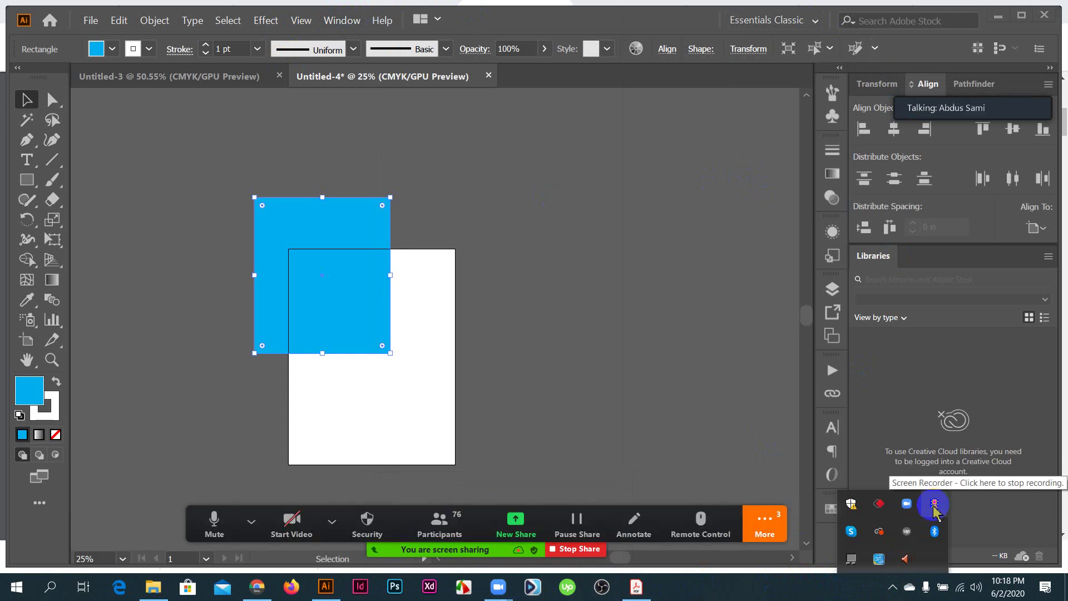
{"action": "left_click", "coordinate": [934, 504]}
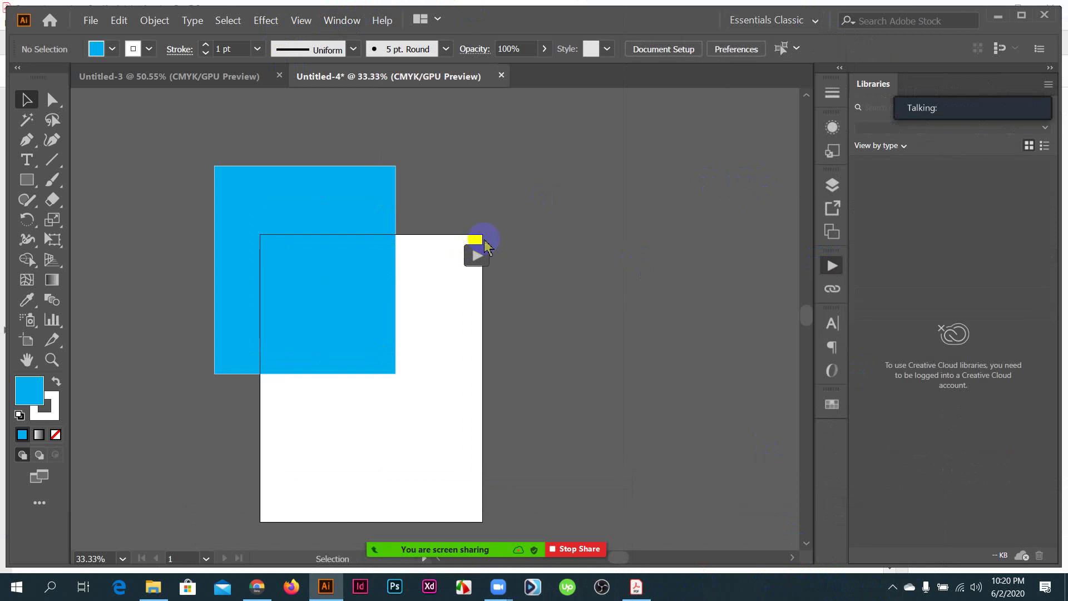
- Pull the Actions, OpenType, Character and bottommost panels out of the collapsed dock one by one and close them
{"action": "left_click_drag", "start_coordinate": [485, 240], "coordinate": [485, 240]}
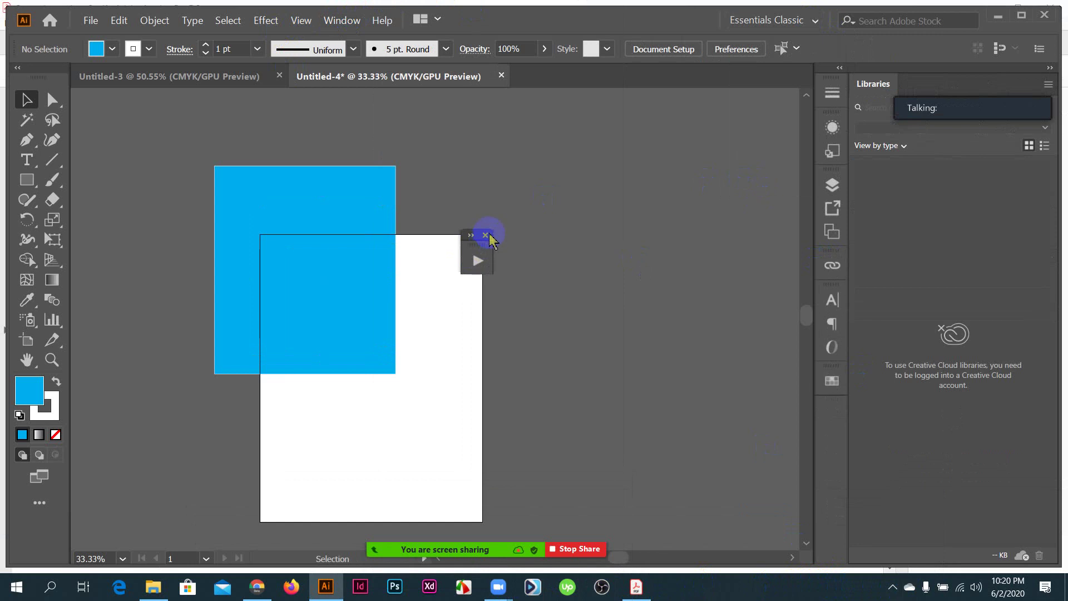
{"action": "left_click", "coordinate": [486, 234]}
{"action": "left_click_drag", "start_coordinate": [830, 347], "coordinate": [452, 309]}
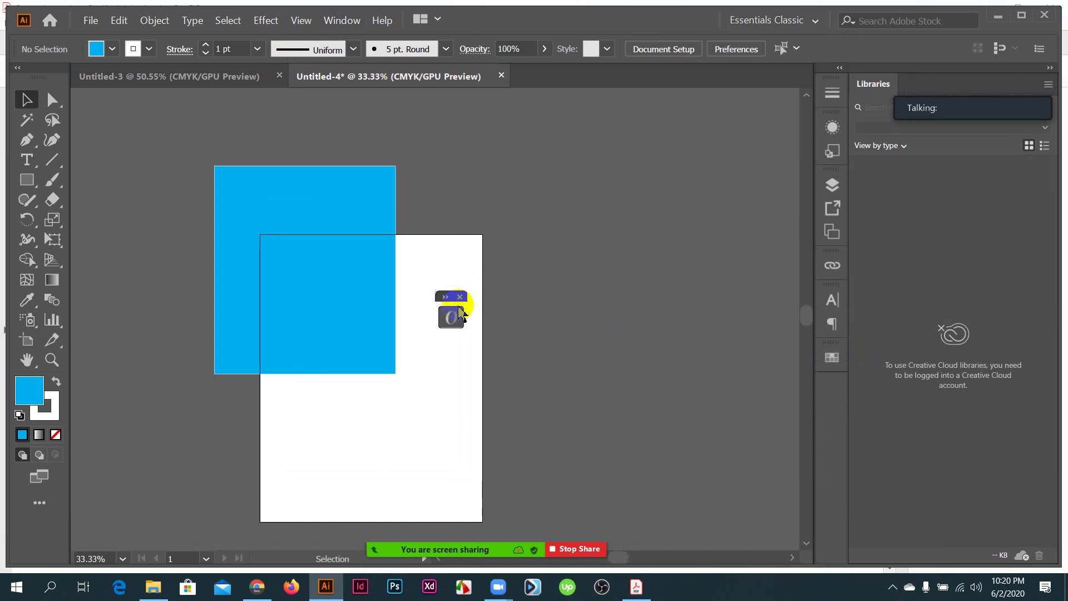
{"action": "left_click", "coordinate": [459, 295]}
{"action": "left_click_drag", "start_coordinate": [818, 359], "coordinate": [515, 334]}
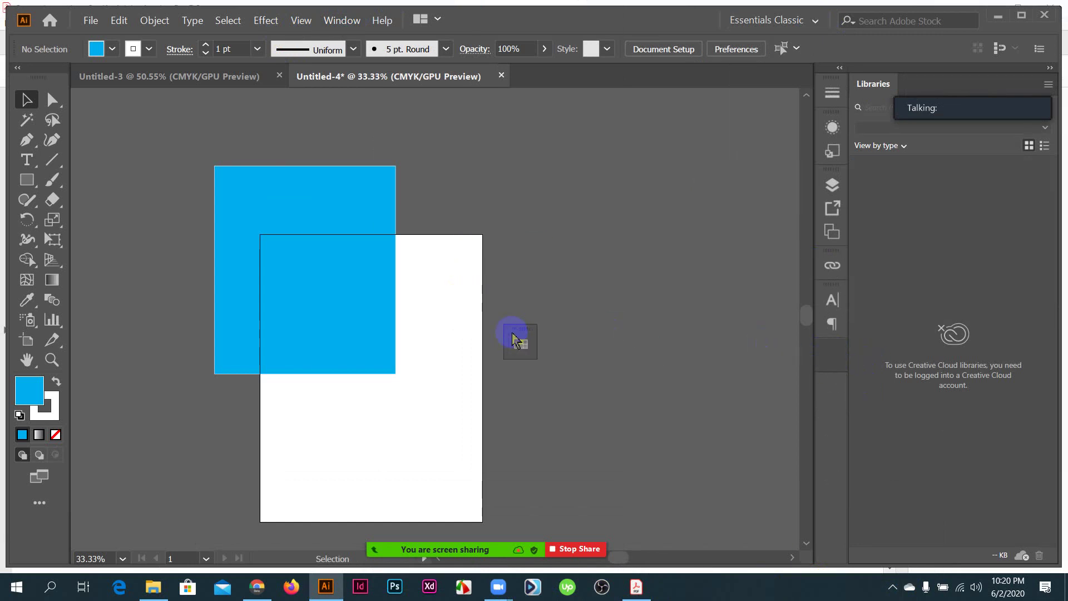
{"action": "left_click", "coordinate": [525, 321]}
{"action": "left_click_drag", "start_coordinate": [835, 310], "coordinate": [545, 278]}
{"action": "left_click", "coordinate": [546, 256]}
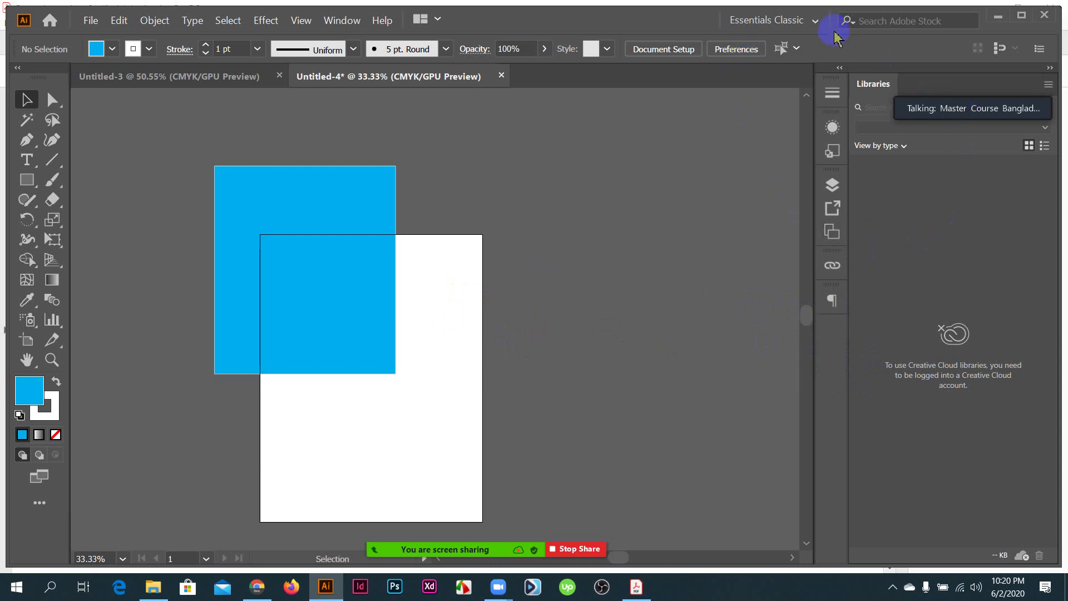
- Show the Stroke panel and collapse it back into its docked icon
{"action": "left_click", "coordinate": [336, 20]}
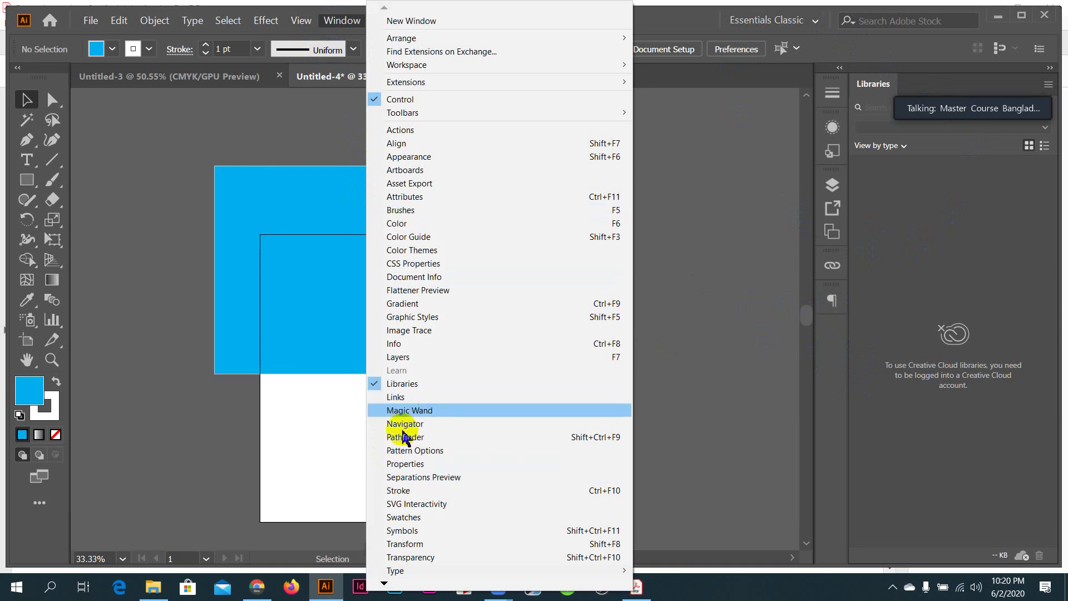
{"action": "left_click", "coordinate": [414, 490]}
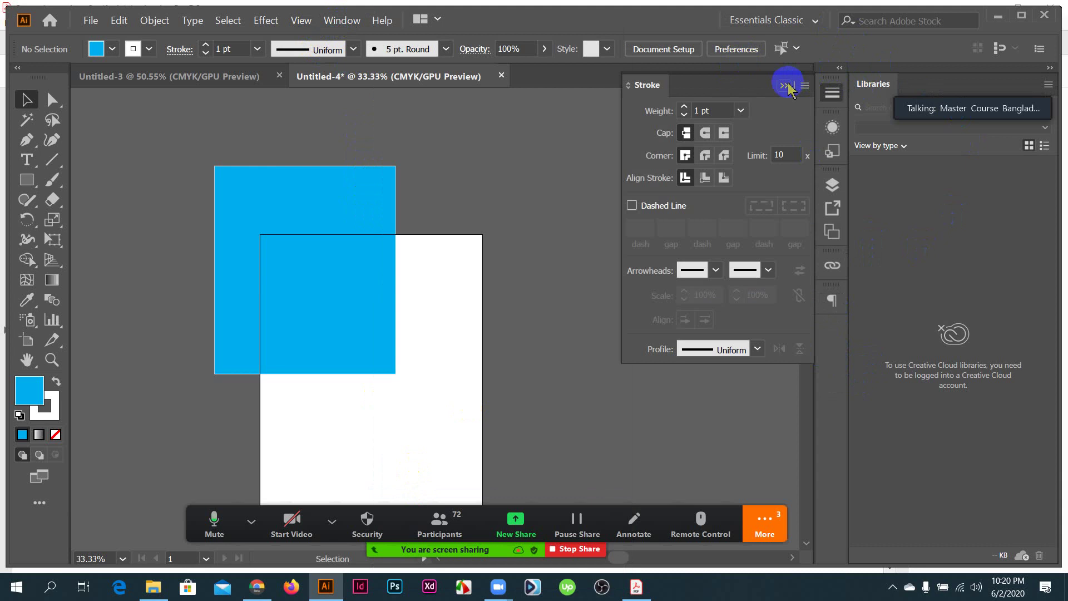
{"action": "left_click", "coordinate": [785, 89]}
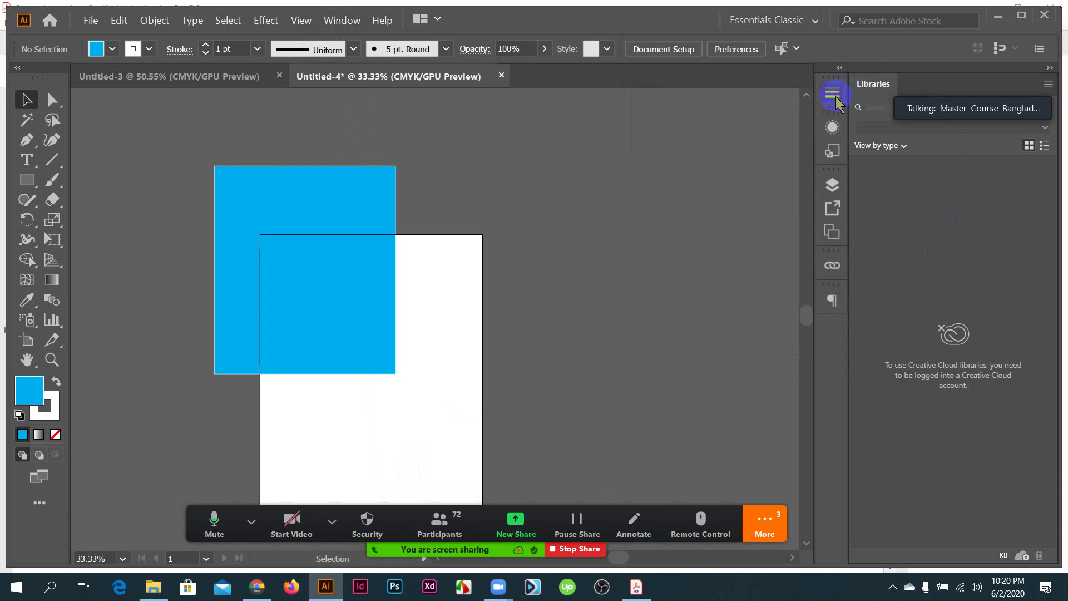
- Save the current panel arrangement as a new workspace named with the instructor's full name
{"action": "left_click", "coordinate": [815, 21]}
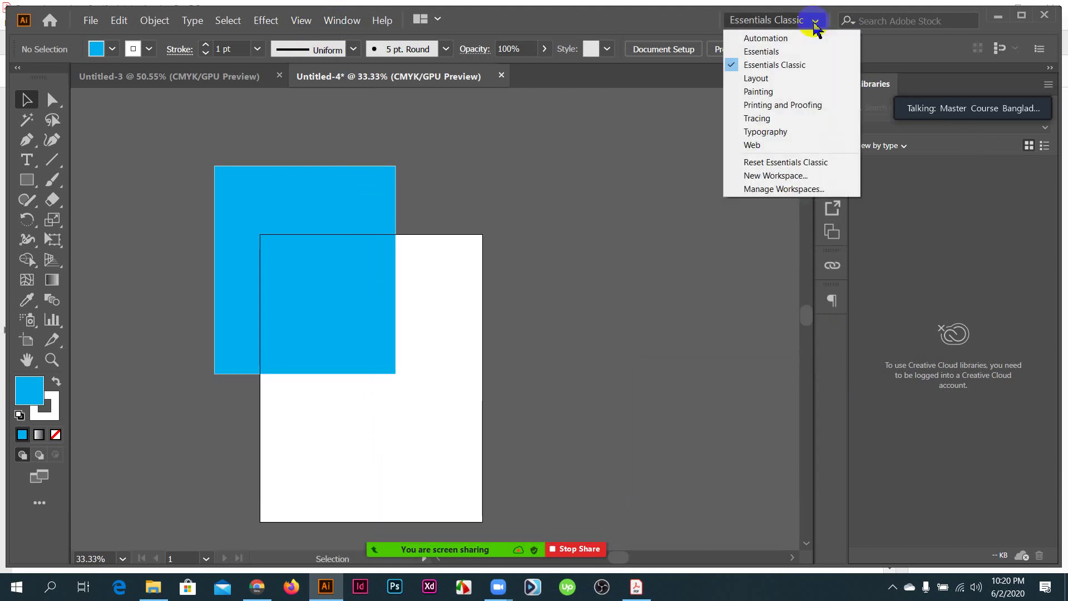
{"action": "left_click", "coordinate": [761, 179]}
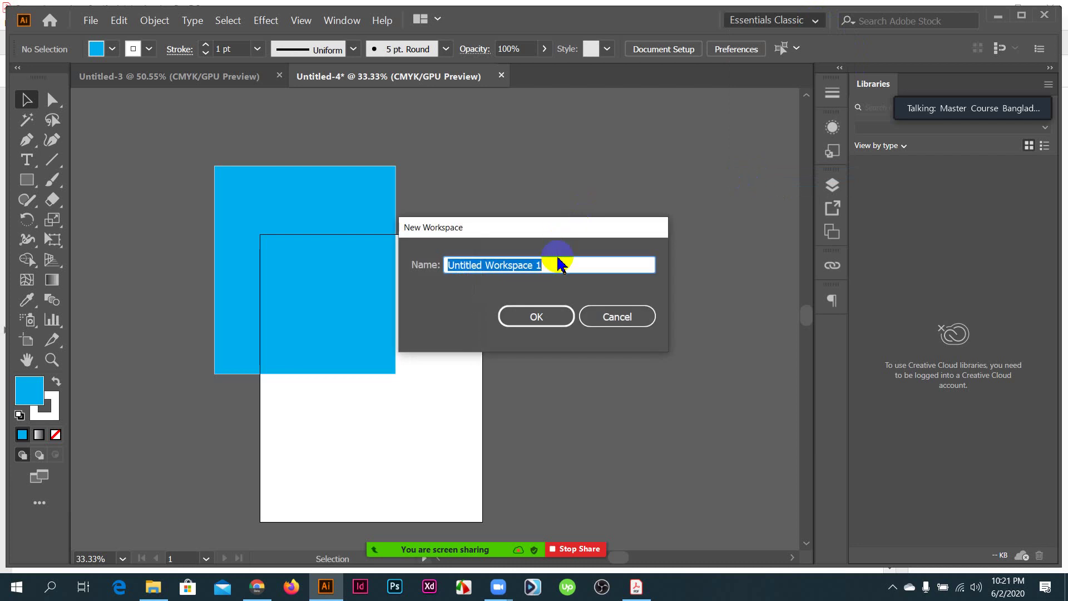
{"action": "type", "text": "Forhad Sheikh"}
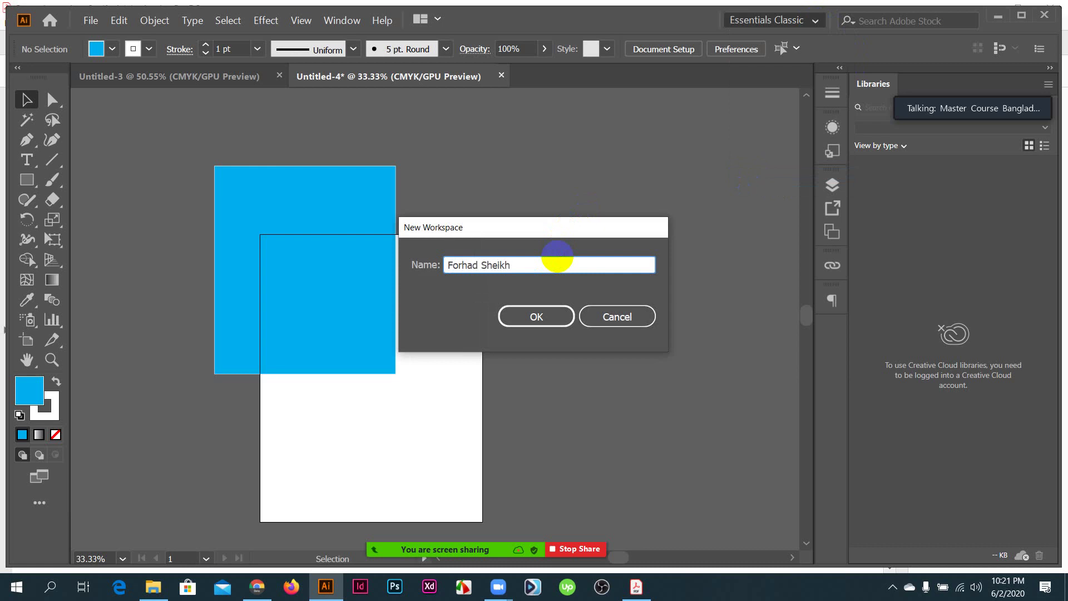
{"action": "key", "text": "Return"}
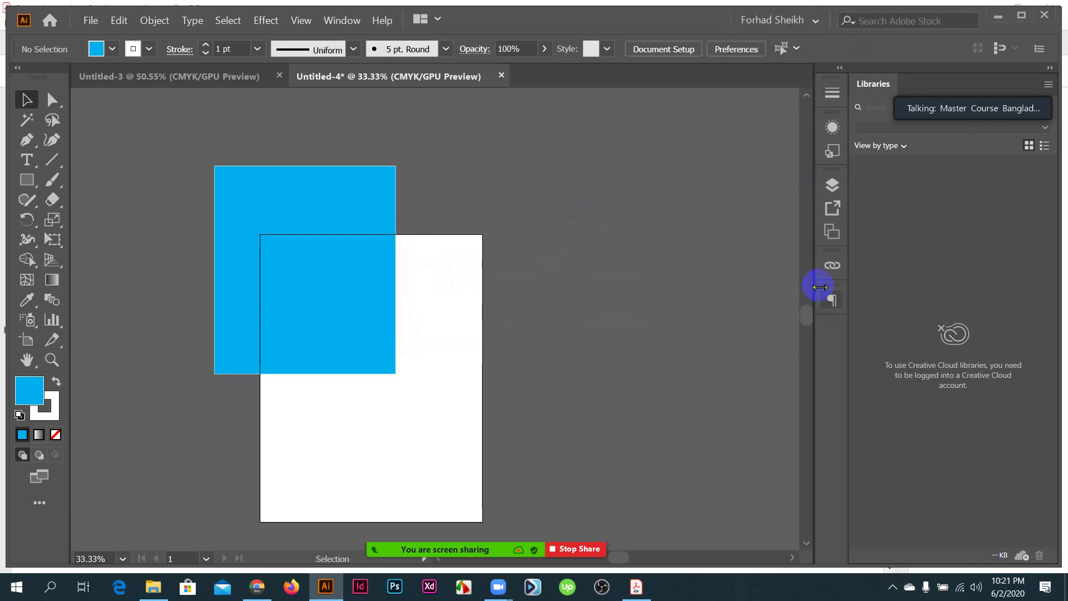
- Apply the Essentials Classic and Automation workspaces in turn, admitting the waiting participant to the meeting in between
{"action": "left_click", "coordinate": [815, 21]}
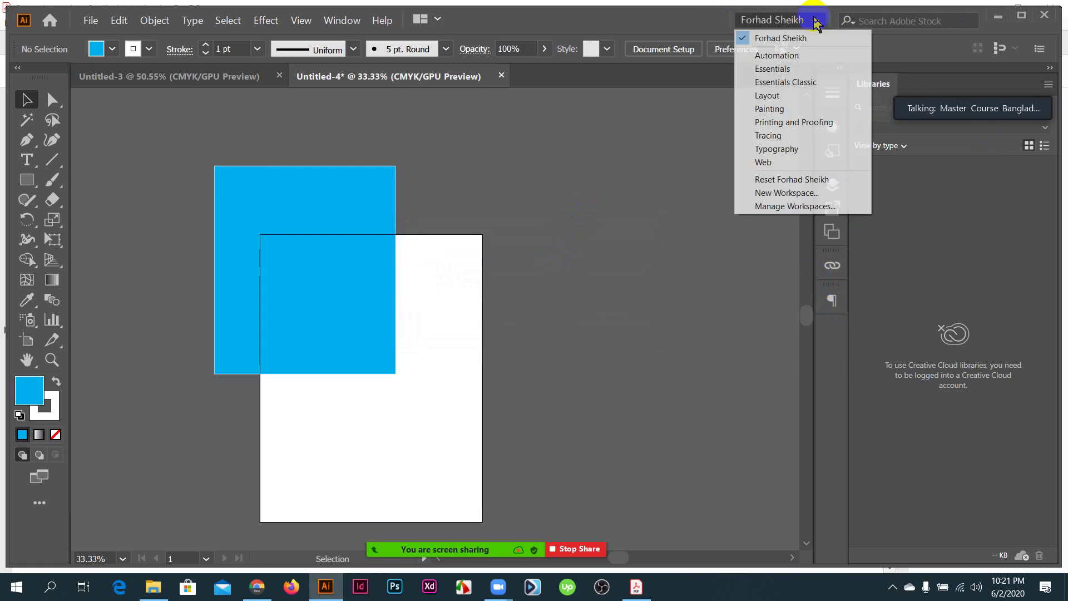
{"action": "left_click", "coordinate": [790, 82]}
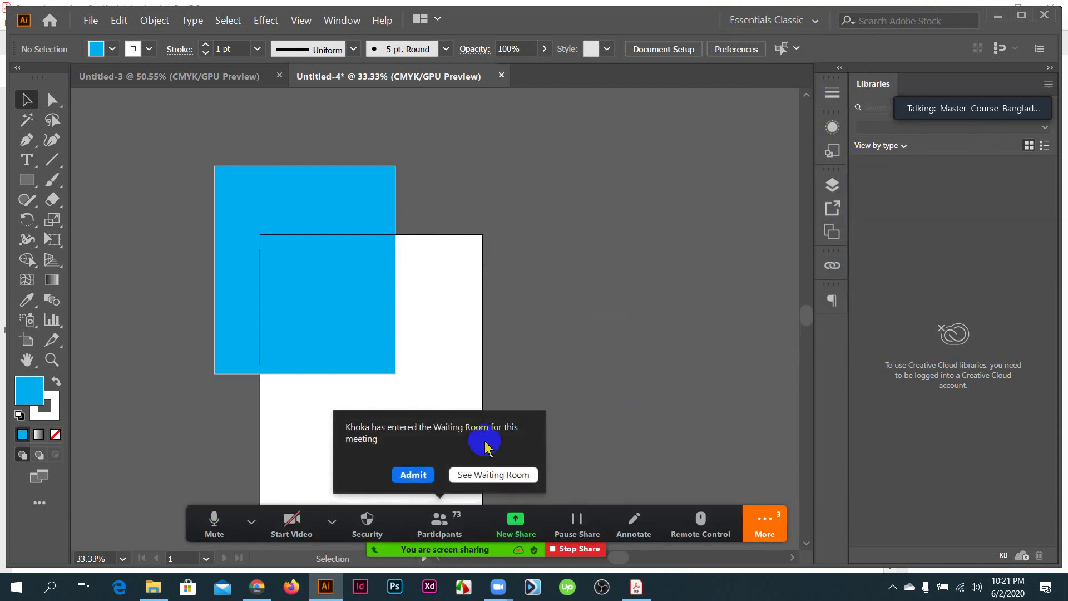
{"action": "left_click", "coordinate": [412, 472]}
{"action": "left_click", "coordinate": [816, 21]}
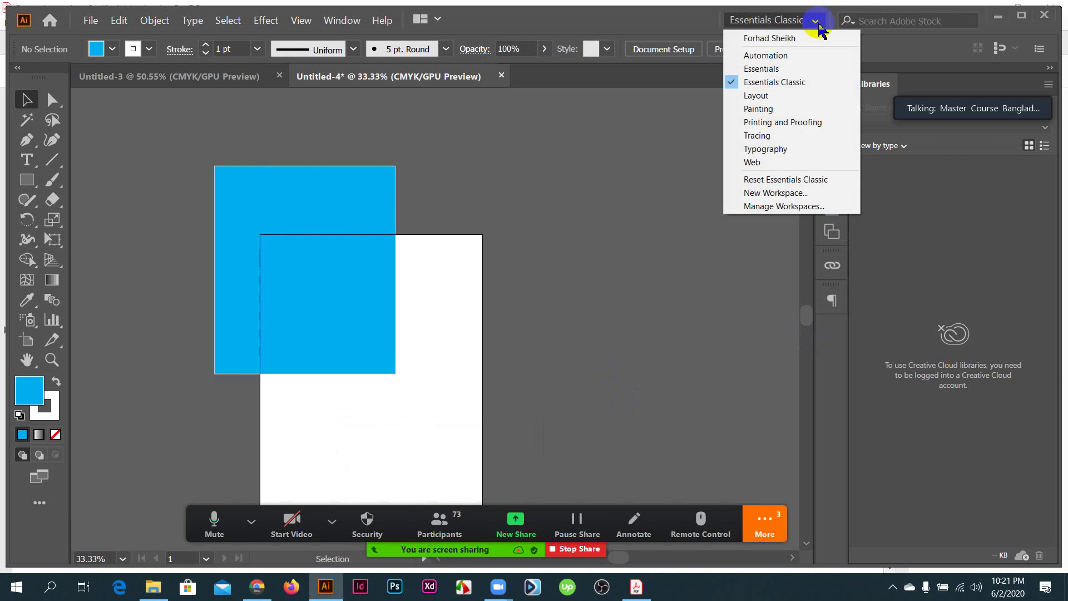
{"action": "left_click", "coordinate": [771, 58]}
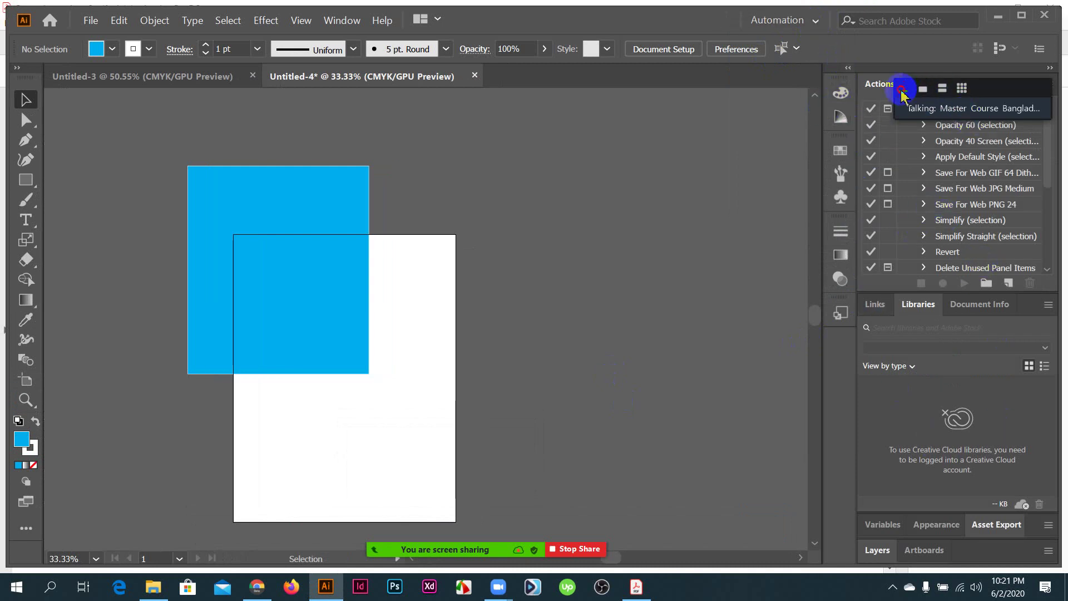
- Return to the custom workspace carrying the instructor's name and reset it to its saved layout
{"action": "left_click", "coordinate": [815, 20]}
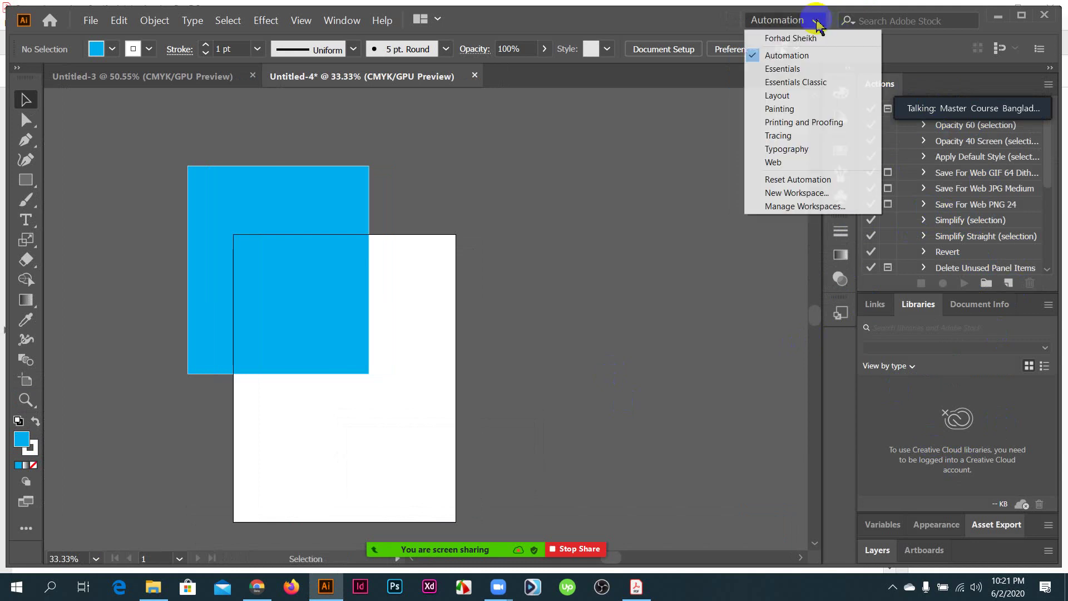
{"action": "left_click", "coordinate": [804, 39]}
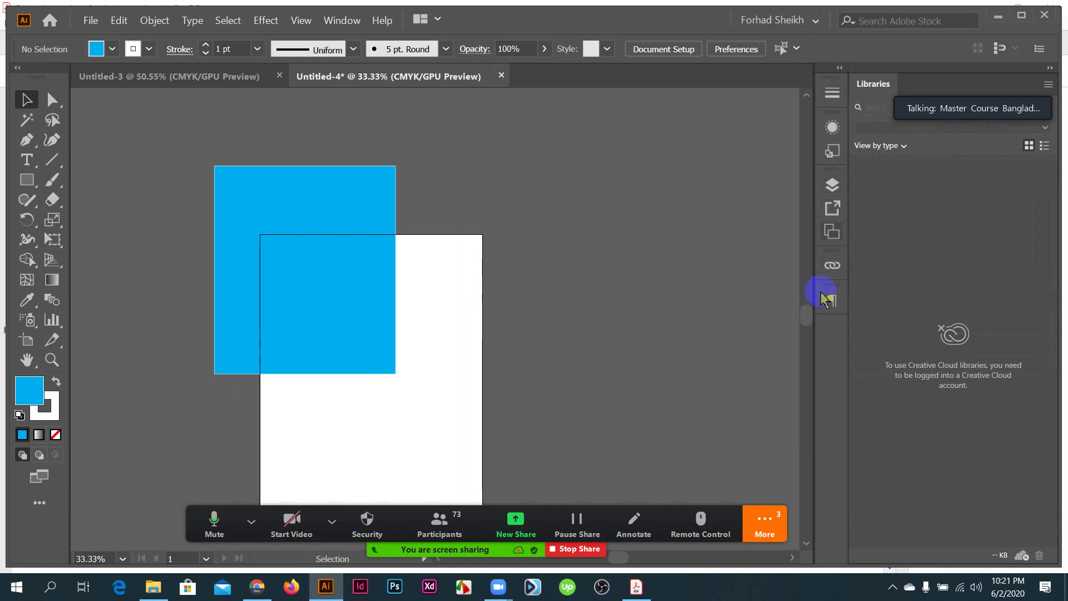
{"action": "left_click", "coordinate": [816, 21]}
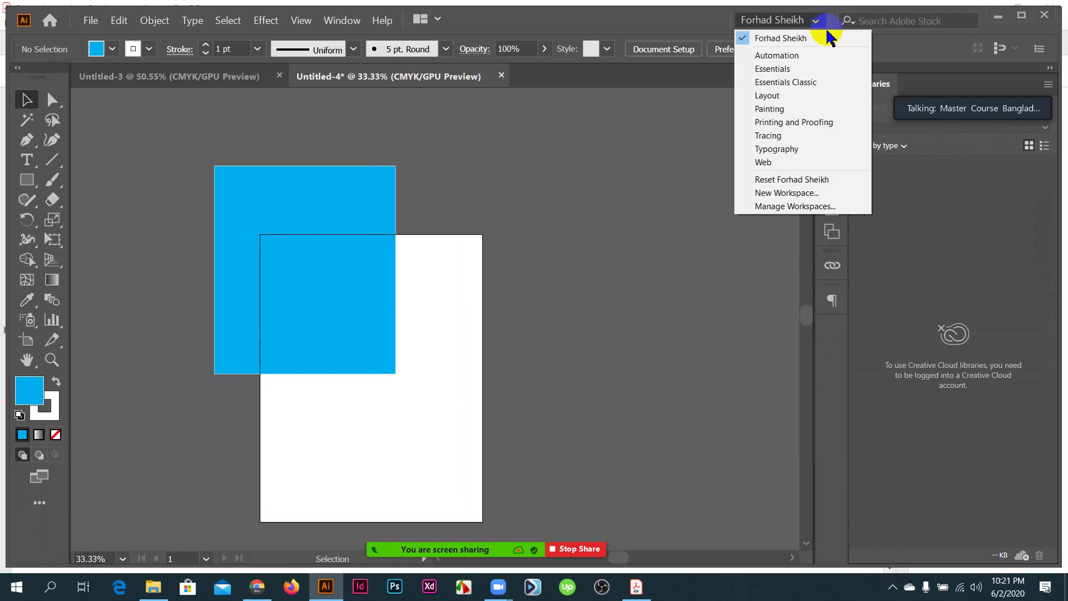
{"action": "left_click", "coordinate": [784, 181]}
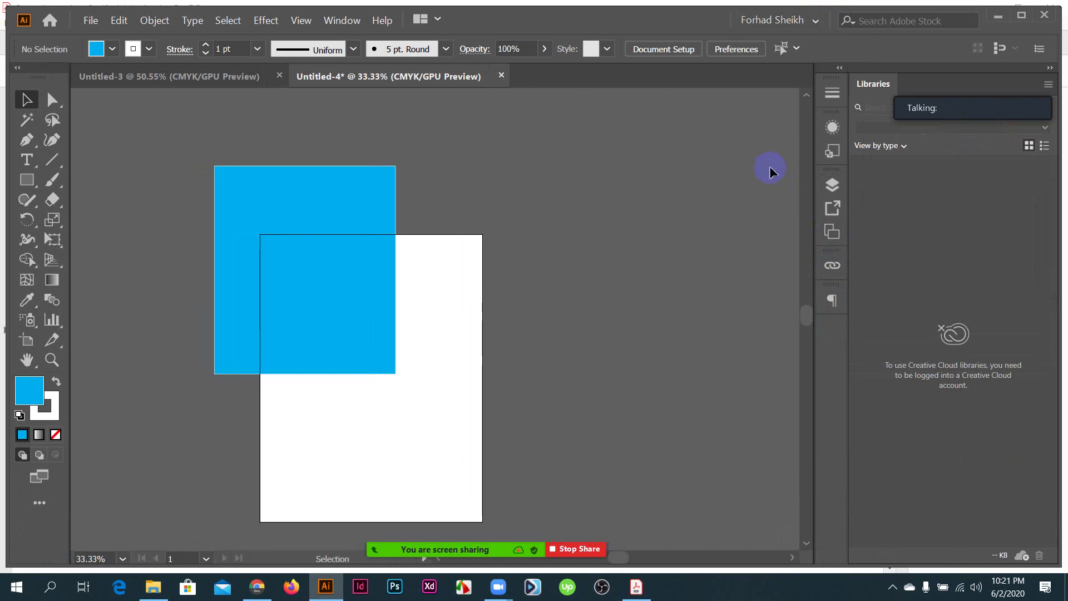
- Switch to the Layout workspace and look through its Swatches, Color and Color Guide panels
{"action": "left_click", "coordinate": [816, 21]}
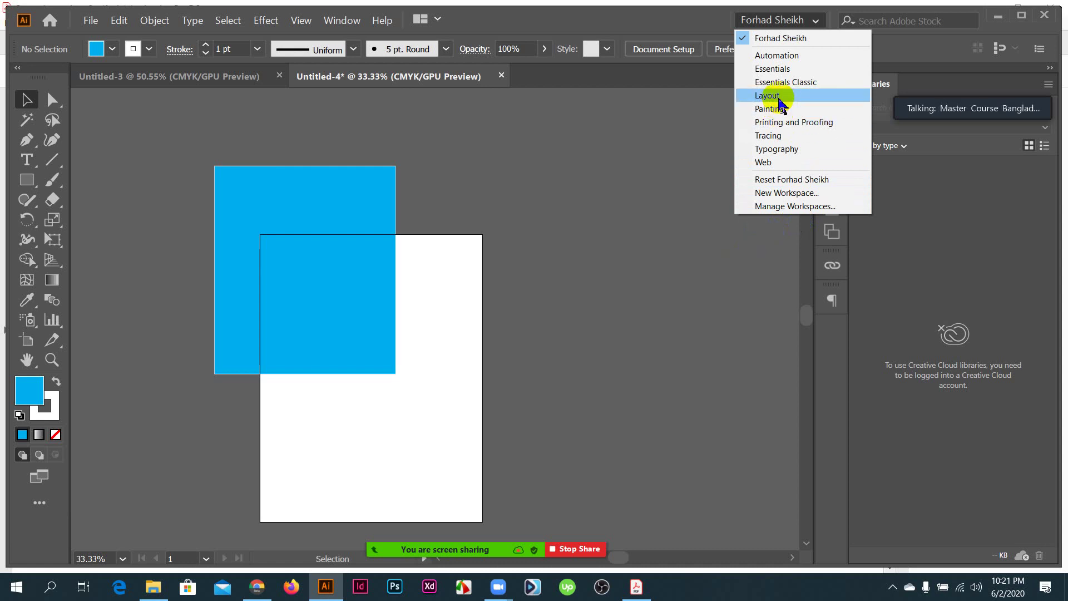
{"action": "left_click", "coordinate": [778, 96]}
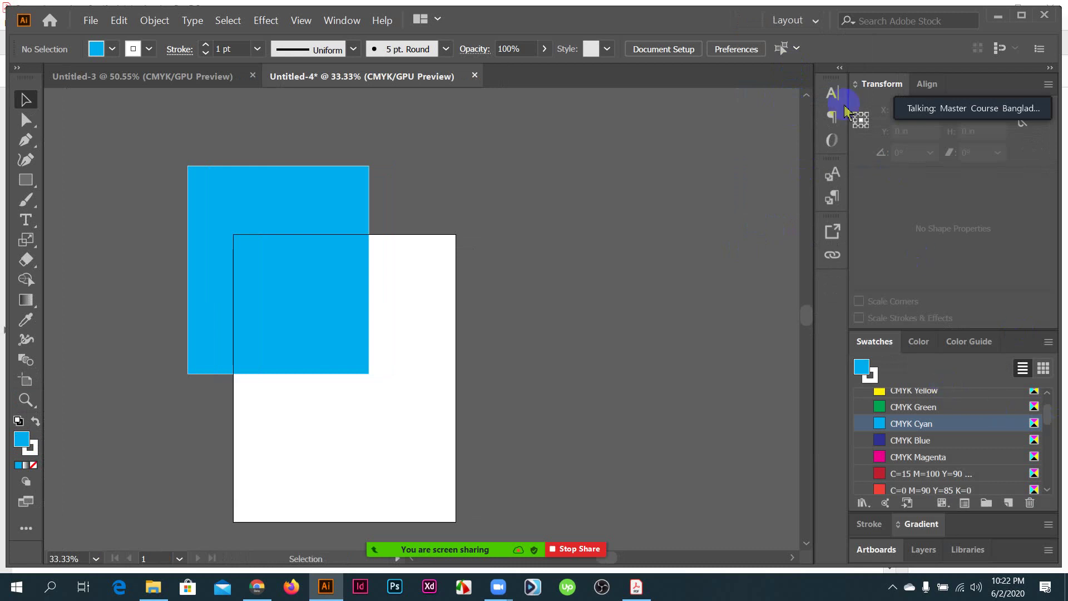
{"action": "scroll", "coordinate": [929, 445], "scroll_direction": "down", "scroll_amount": 15}
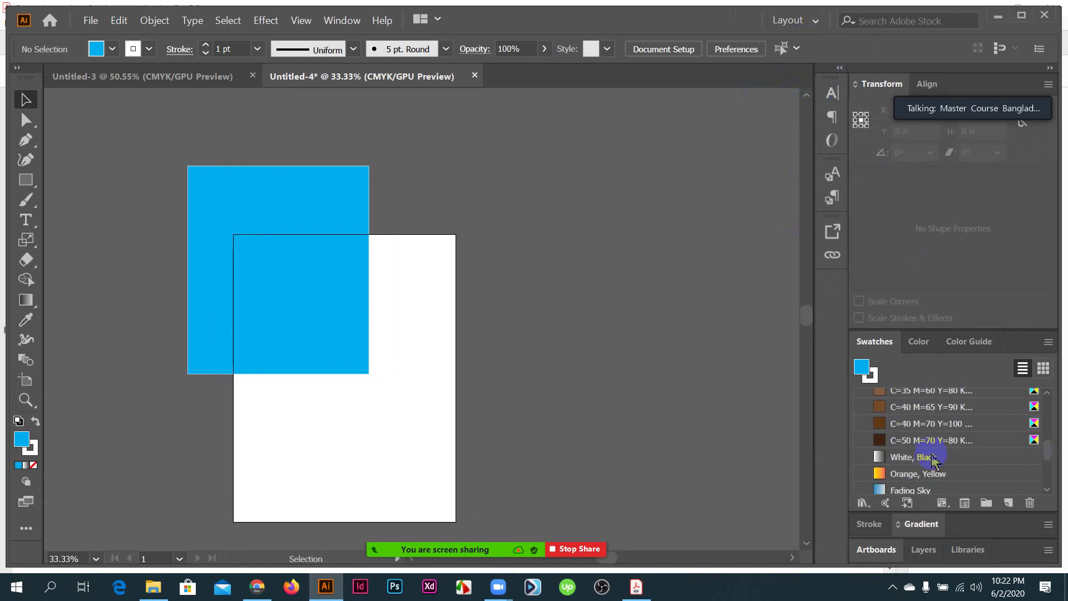
{"action": "left_click", "coordinate": [919, 342]}
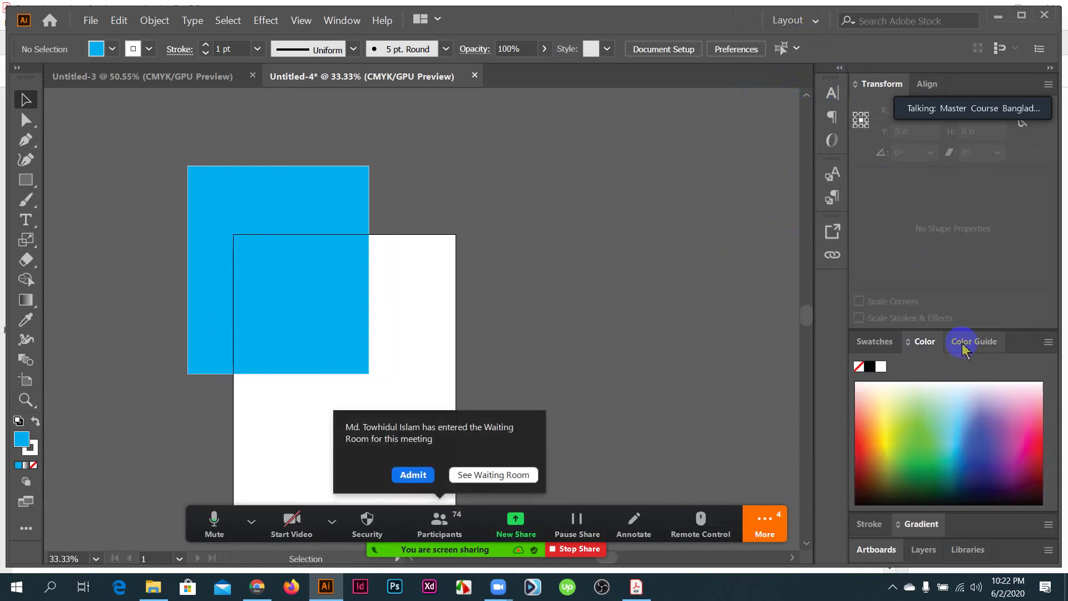
{"action": "left_click", "coordinate": [974, 341]}
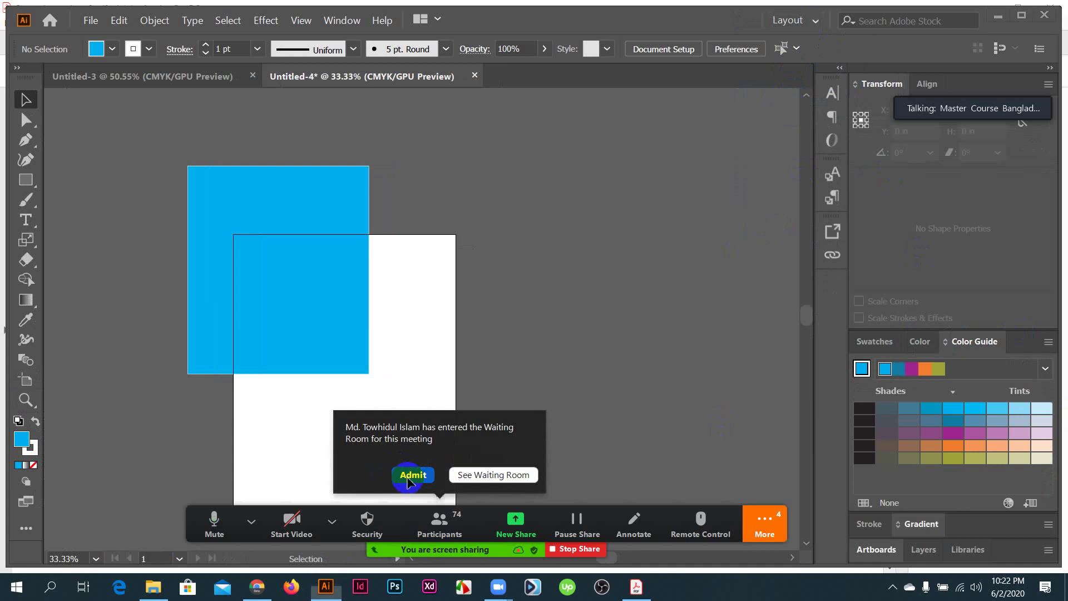
- Admit the waiting participant, and highlight the topic "Using Welcome Screen mode ( F )" in the course PDF in Acrobat
{"action": "left_click", "coordinate": [410, 478]}
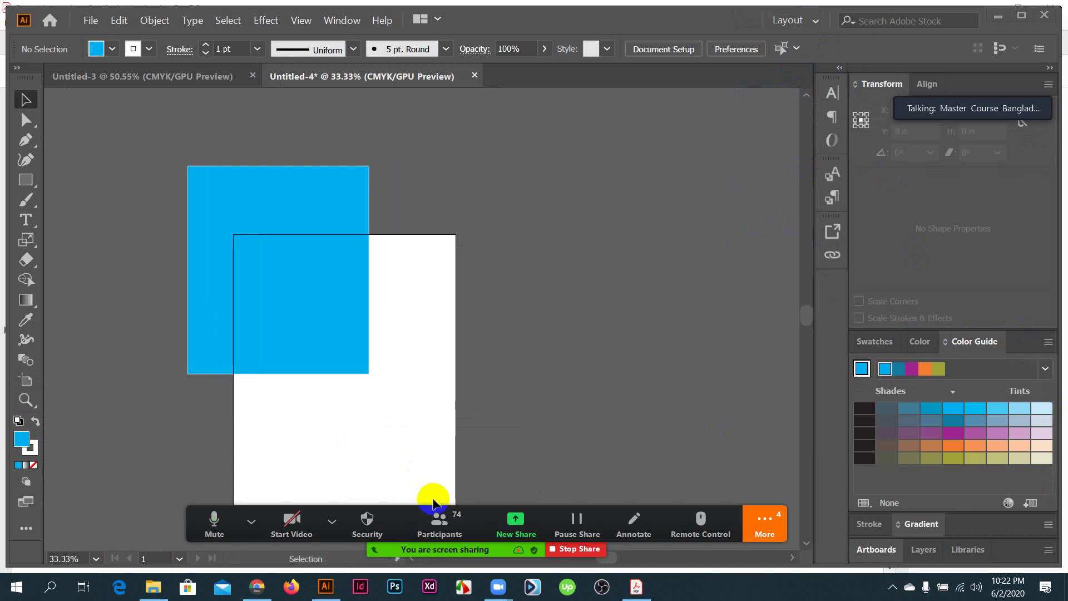
{"action": "scroll", "coordinate": [334, 353], "scroll_direction": "down", "scroll_amount": 2, "text": "alt"}
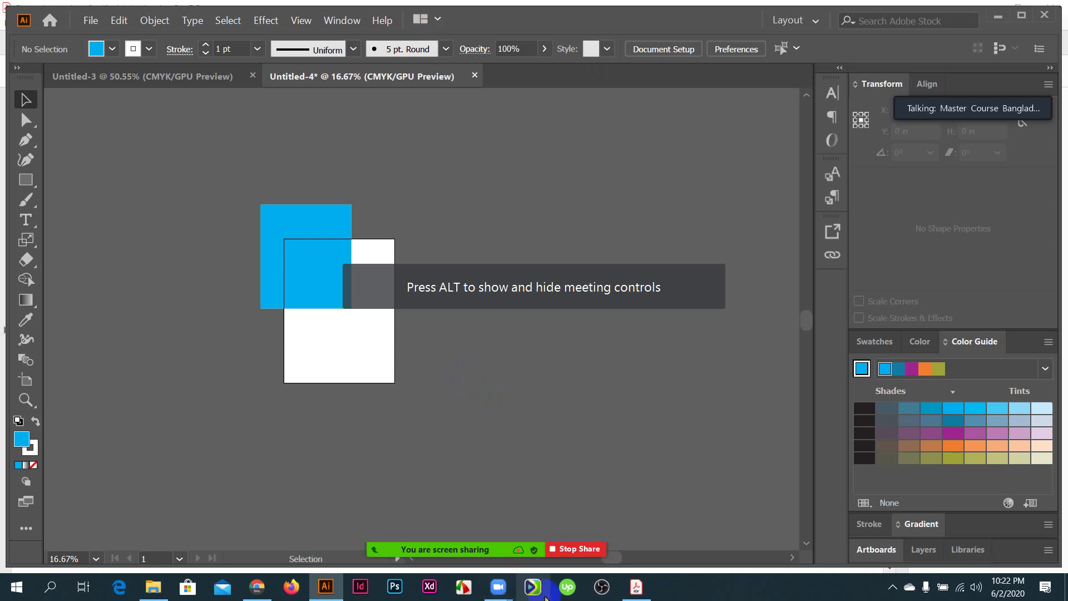
{"action": "left_click", "coordinate": [636, 587]}
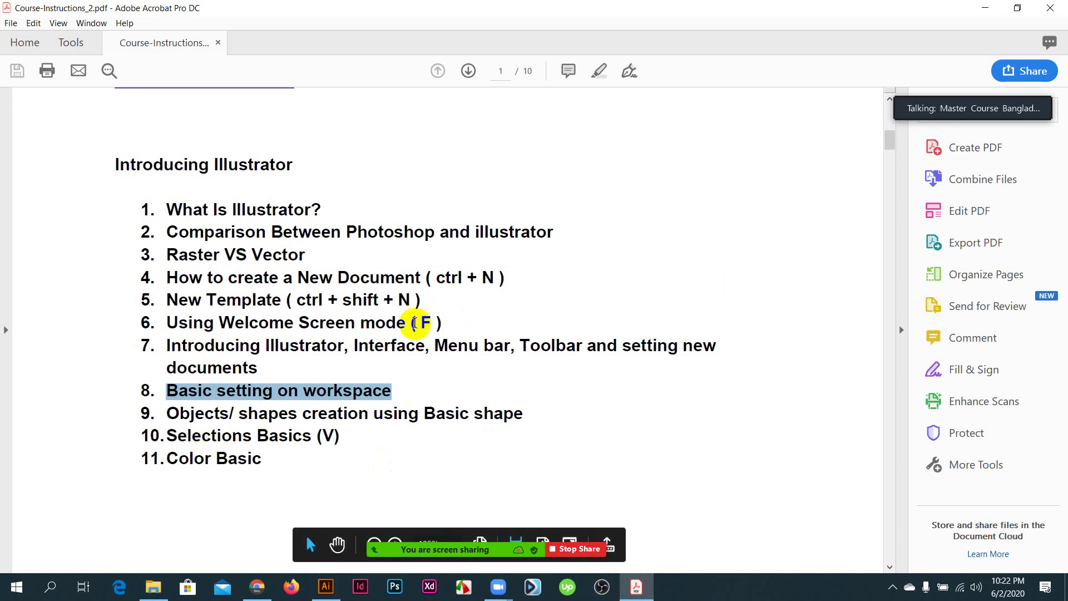
{"action": "left_click_drag", "start_coordinate": [439, 323], "coordinate": [144, 322]}
- Switch back to Illustrator and move the blue rectangle into the artboard's upper-left corner
{"action": "left_click", "coordinate": [327, 587]}
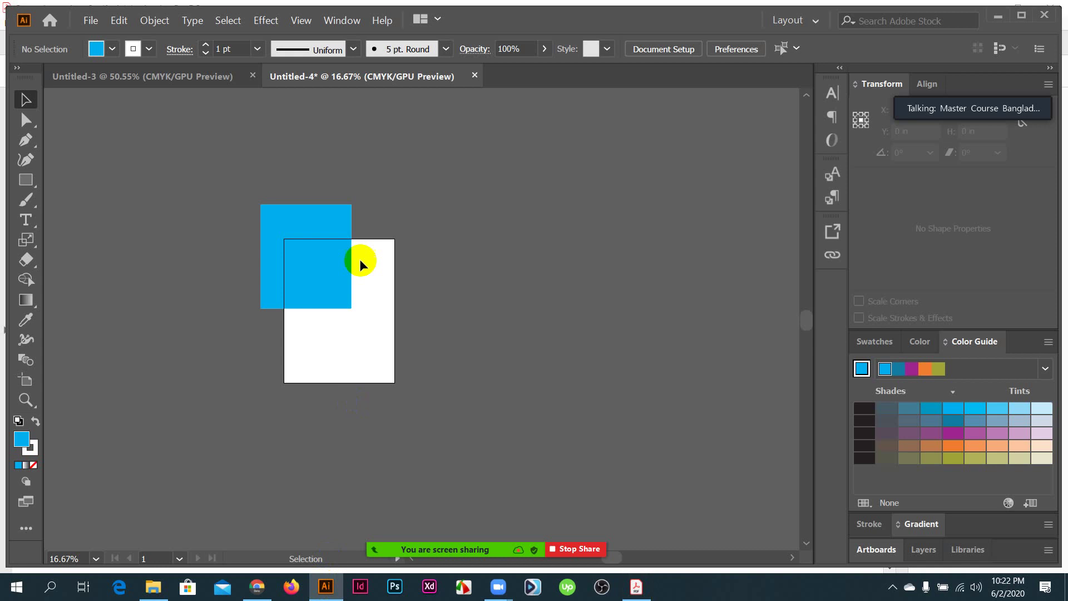
{"action": "left_click", "coordinate": [26, 100]}
{"action": "scroll", "coordinate": [317, 350], "scroll_direction": "up", "scroll_amount": 1}
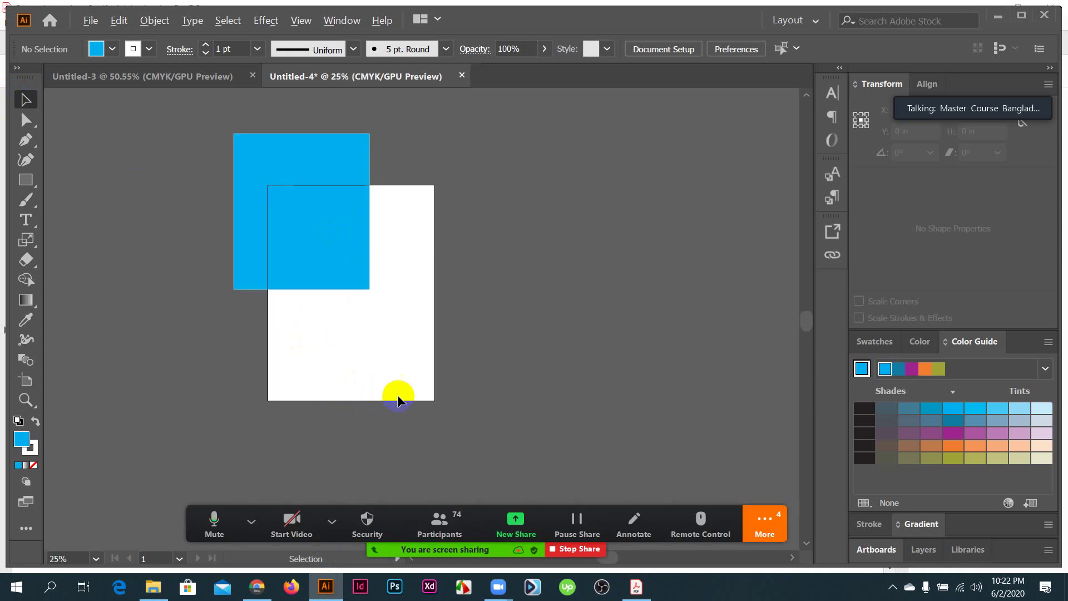
{"action": "left_click_drag", "start_coordinate": [311, 207], "coordinate": [345, 259]}
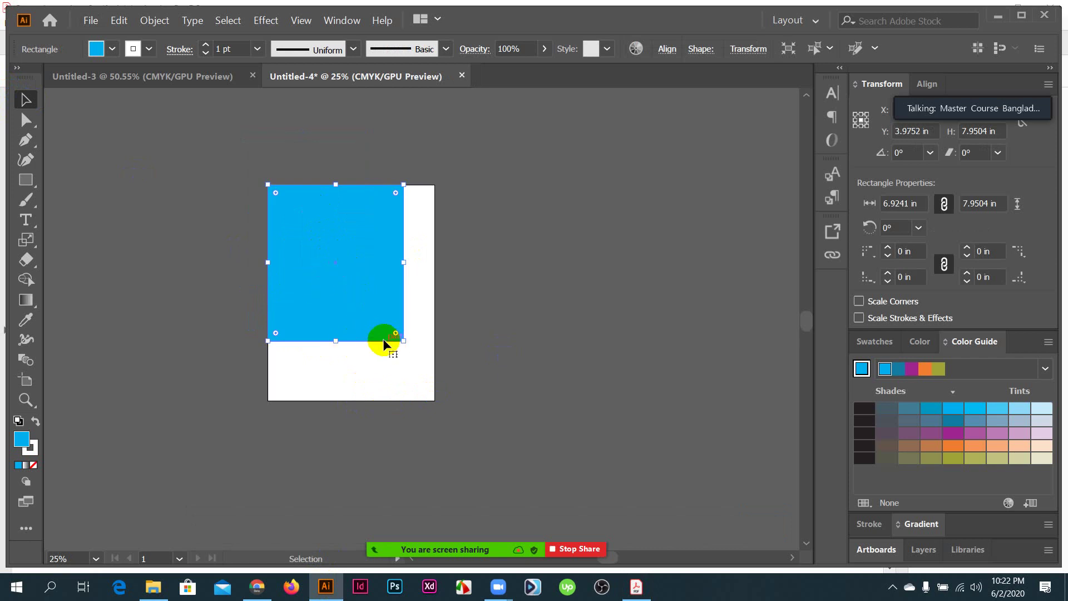
- Cycle the display through Full Screen with Menu Bar and Full Screen Mode, returning to Normal Screen Mode
{"action": "key", "text": "f"}
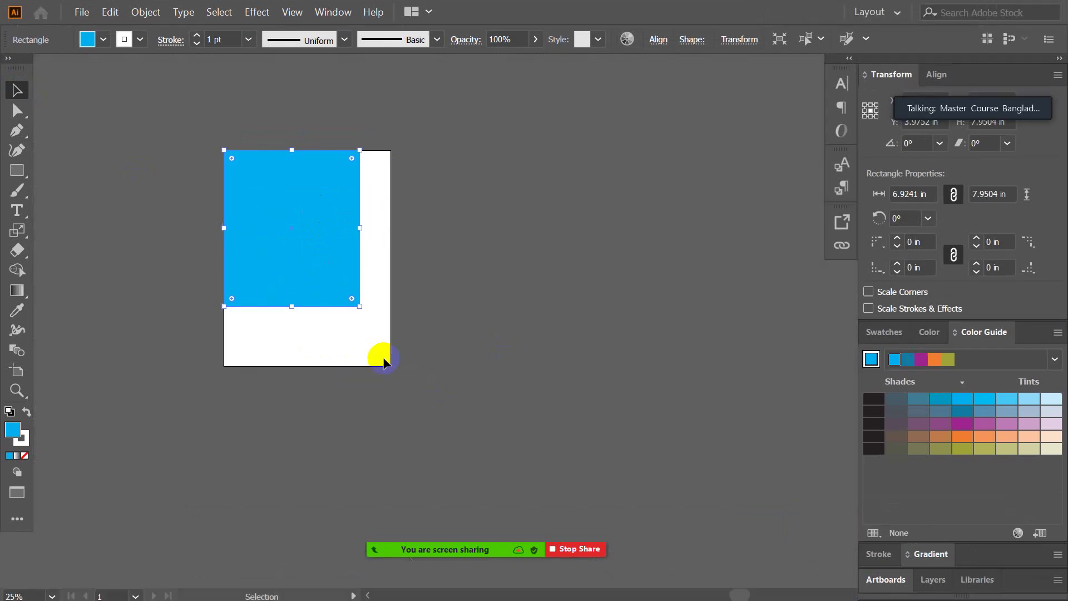
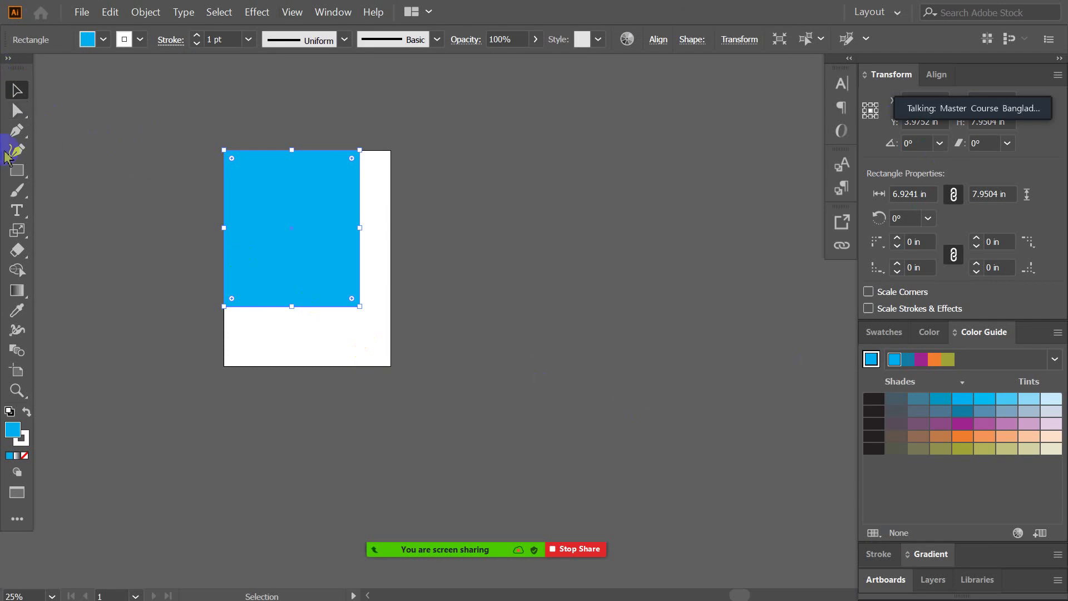
{"action": "key", "text": "f"}
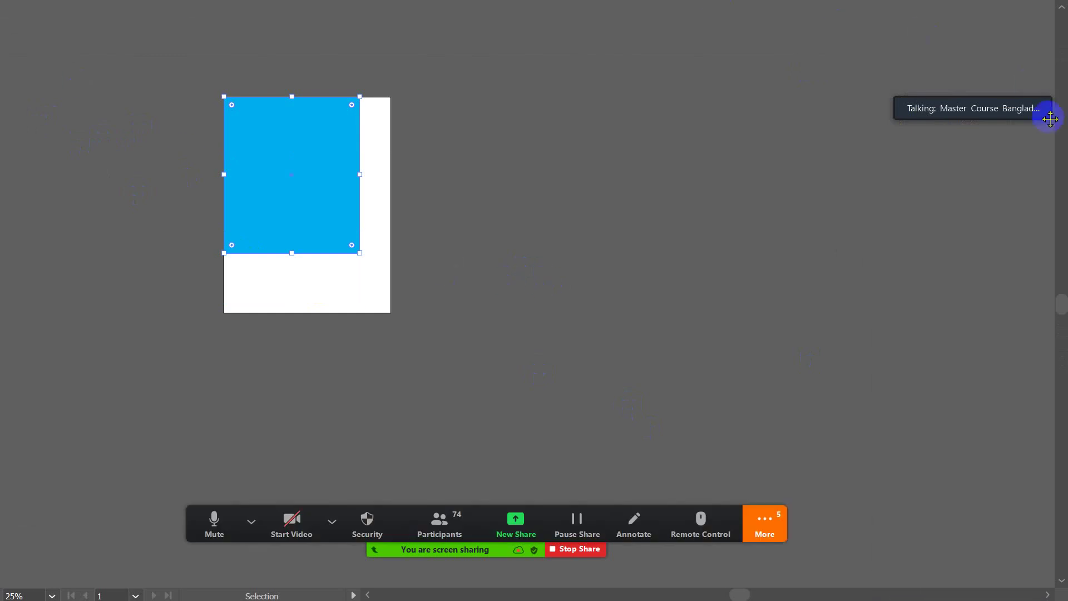
{"action": "key", "text": "f"}
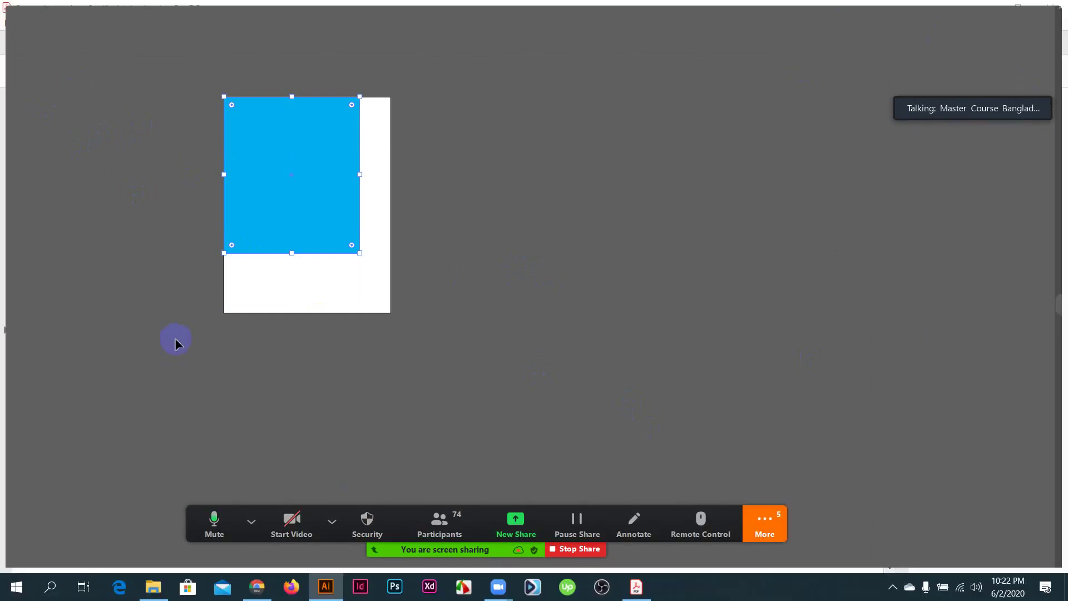
{"action": "left_click", "coordinate": [316, 333]}
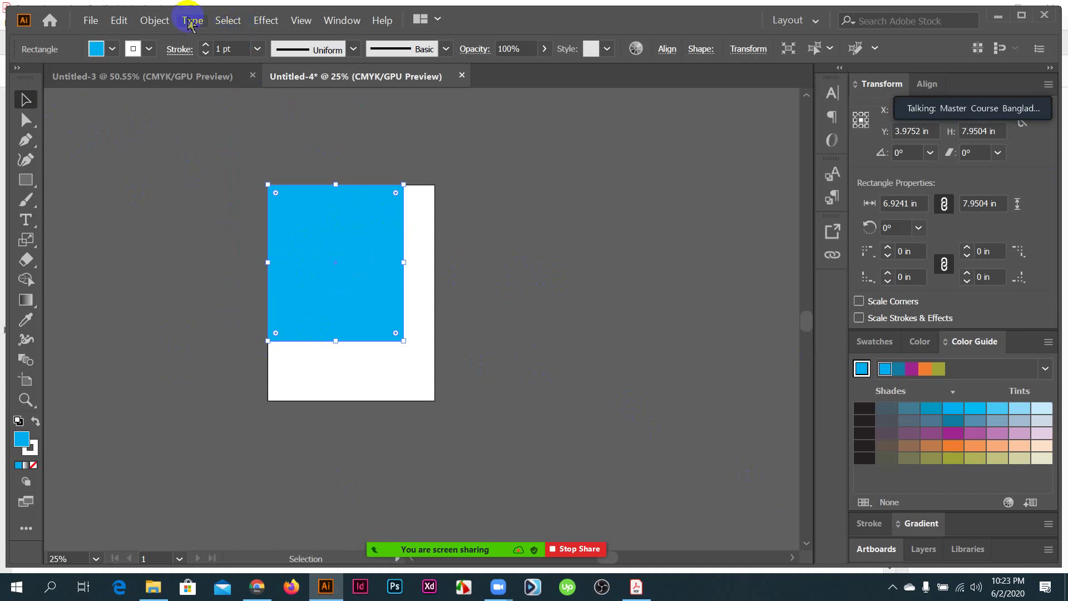
- Show the available Screen Mode options without choosing a different one
{"action": "left_click", "coordinate": [161, 22]}
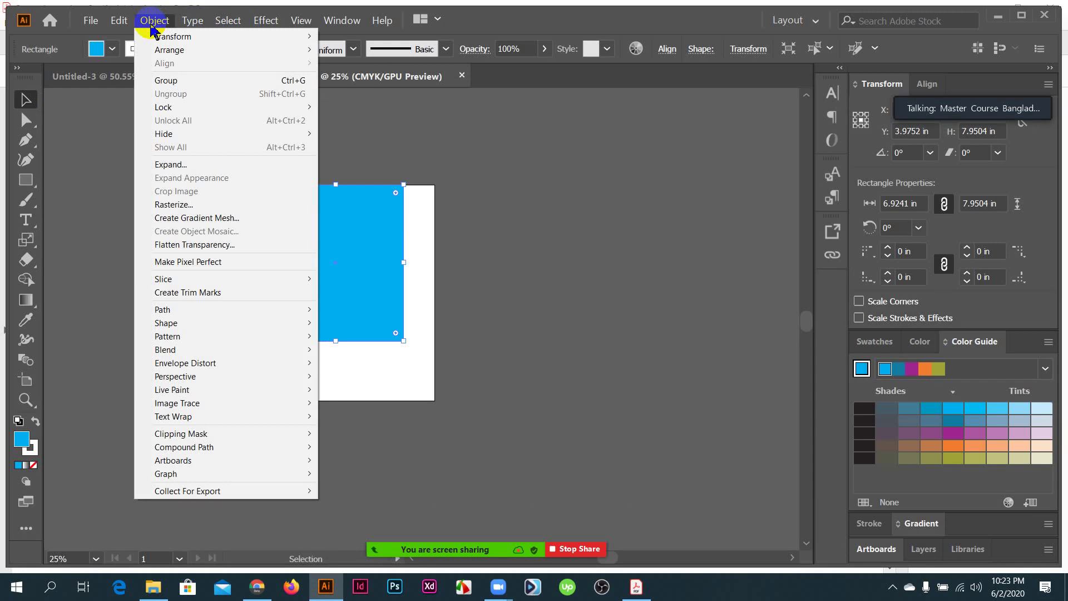
{"action": "mouse_move", "coordinate": [266, 23]}
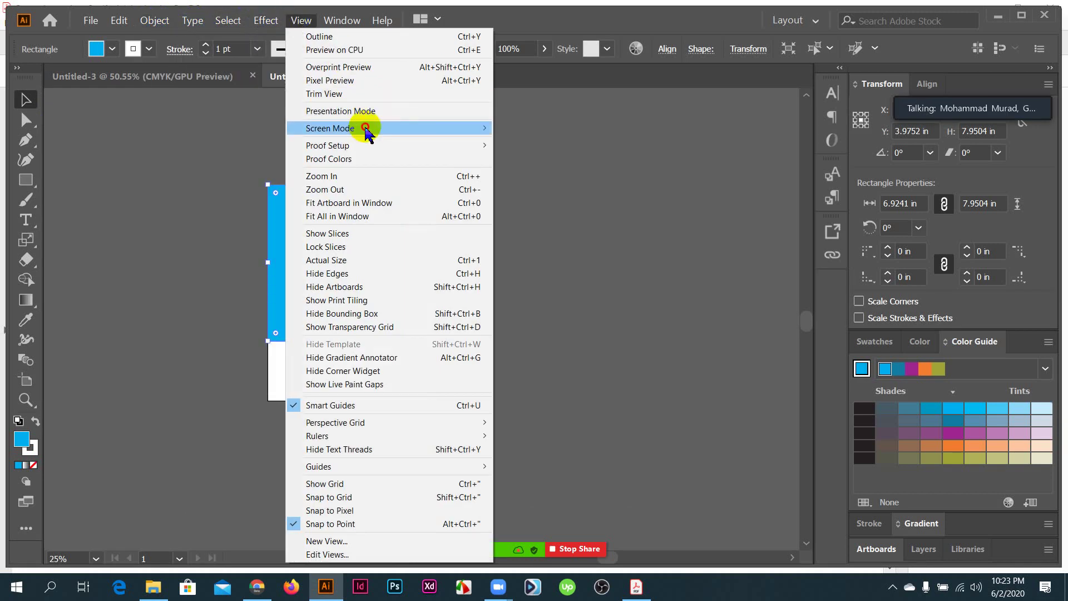
{"action": "mouse_move", "coordinate": [367, 133]}
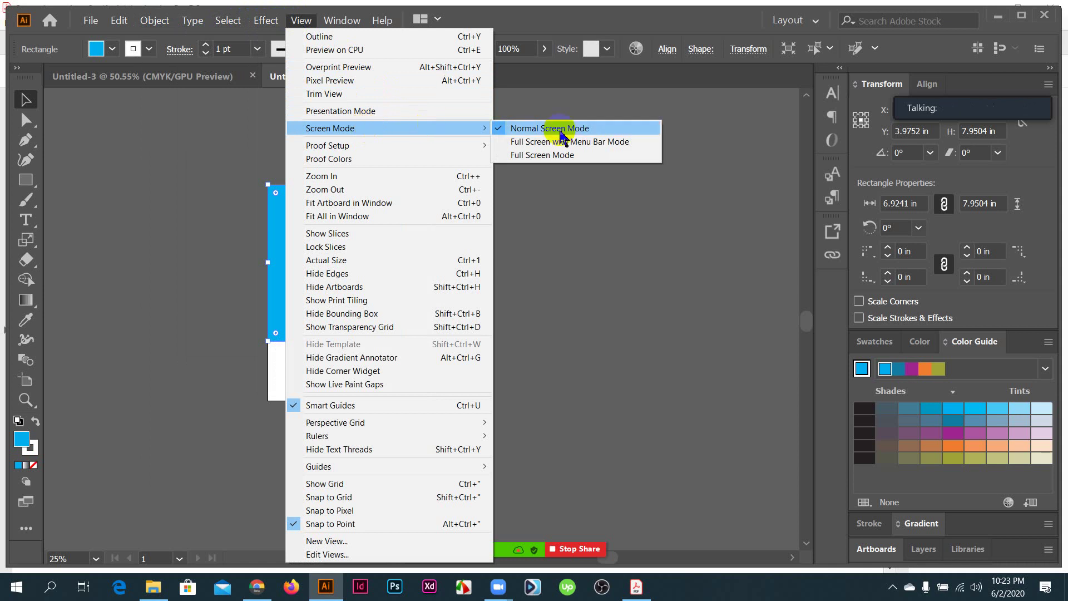
{"action": "left_click", "coordinate": [302, 23]}
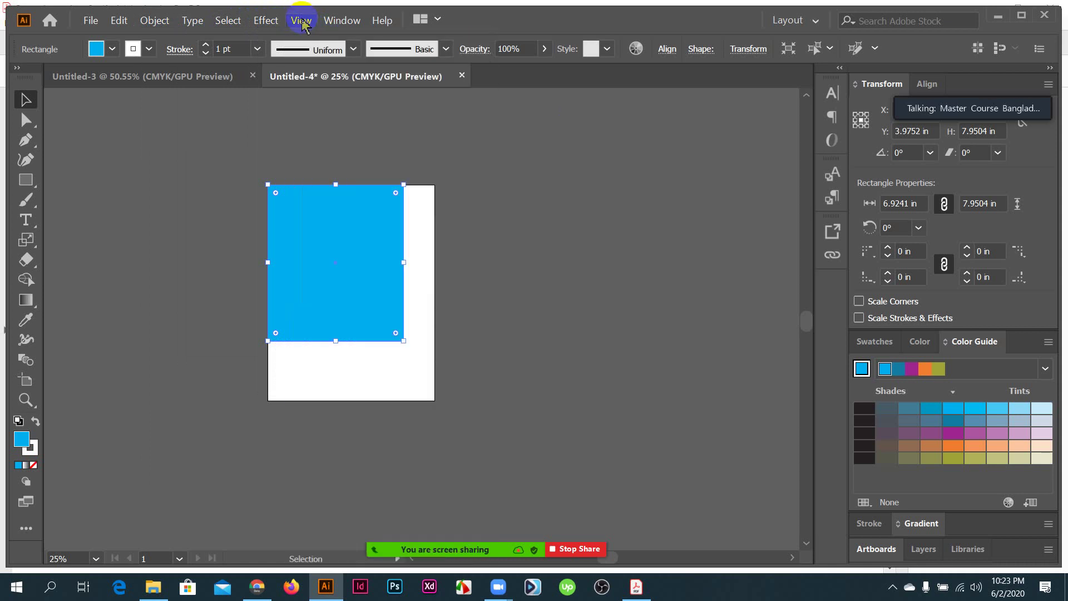
- Set the document's screen mode to Normal Screen Mode
{"action": "left_click", "coordinate": [302, 23]}
{"action": "mouse_move", "coordinate": [361, 133]}
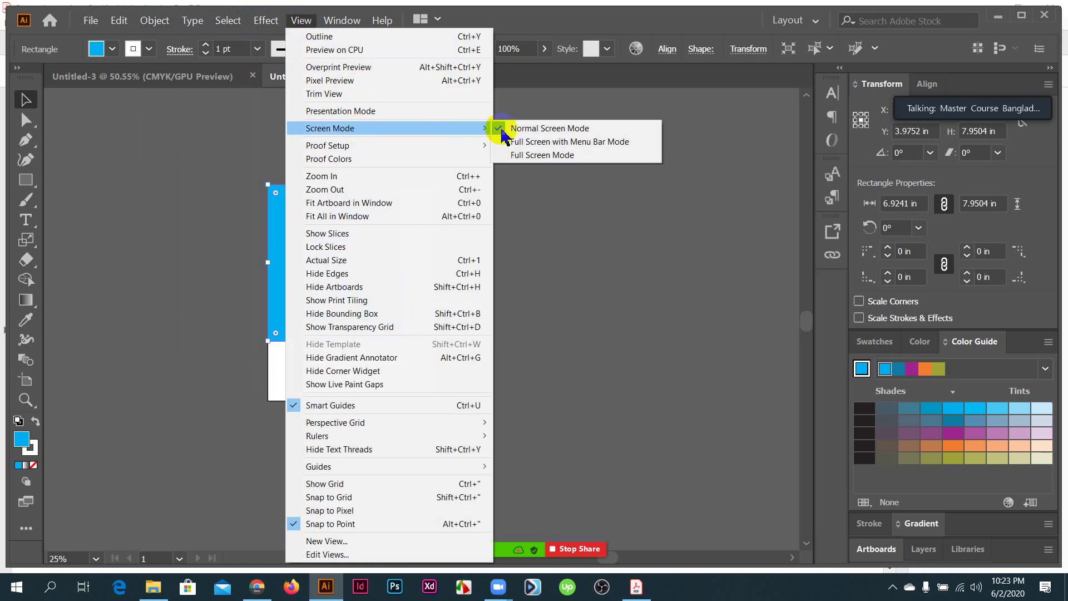
{"action": "left_click", "coordinate": [565, 132]}
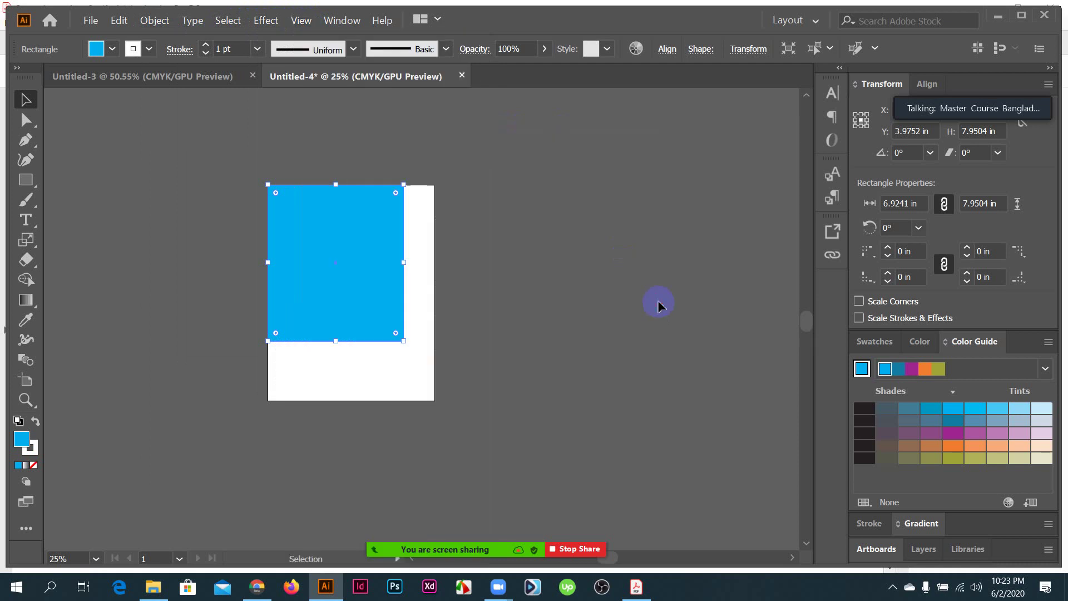
- Deselect the blue rectangle and switch the workspace to Essentials Classic
{"action": "left_click", "coordinate": [656, 300]}
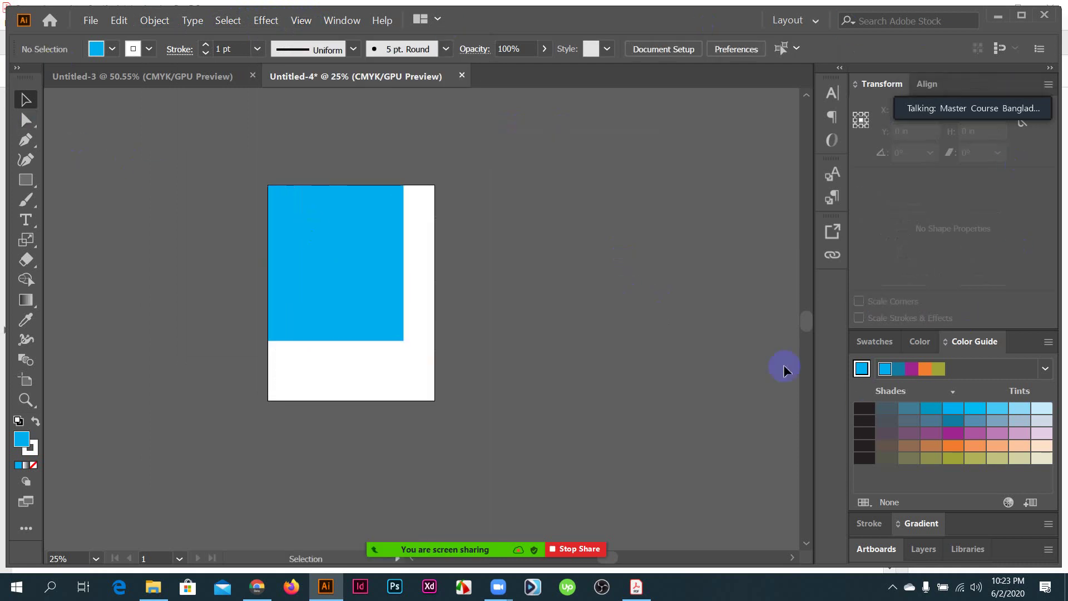
{"action": "left_click", "coordinate": [817, 20]}
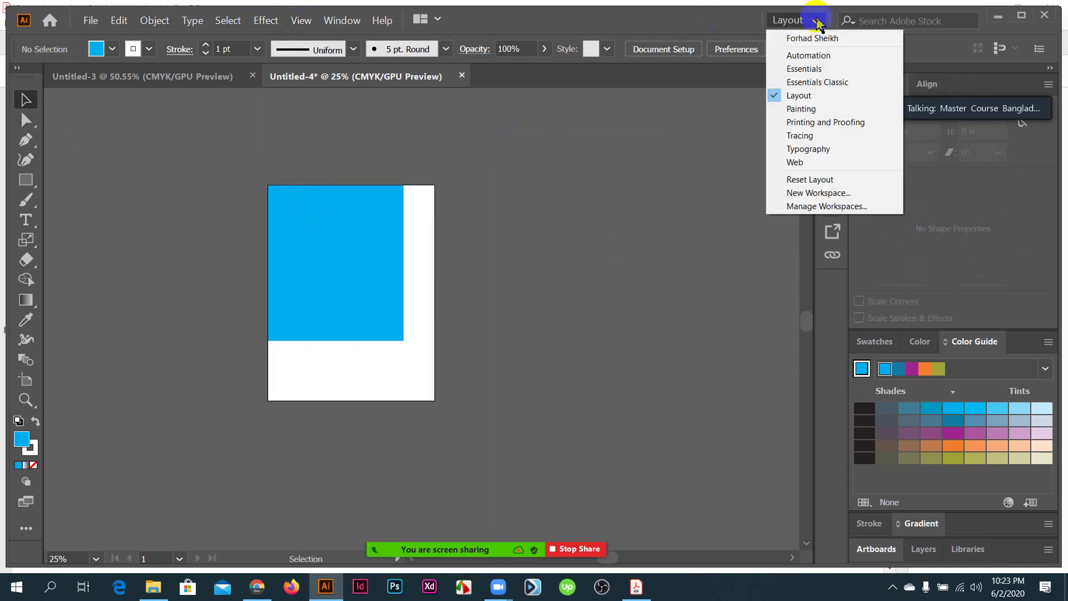
{"action": "left_click", "coordinate": [817, 83]}
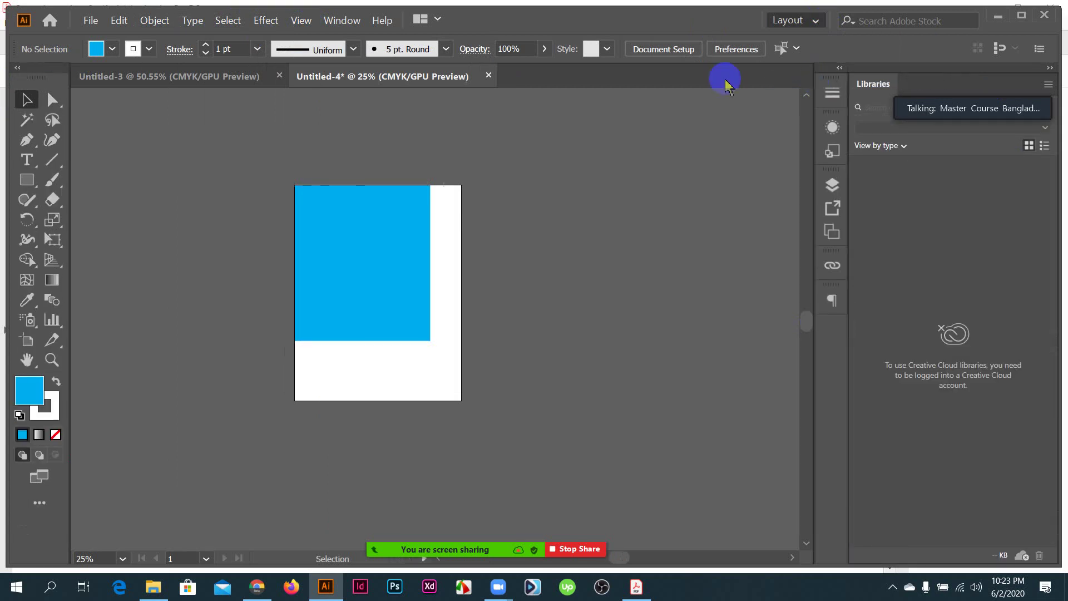
- Switch to Full Screen with Menu Bar Mode and cycle on to Full Screen Mode
{"action": "left_click", "coordinate": [300, 21]}
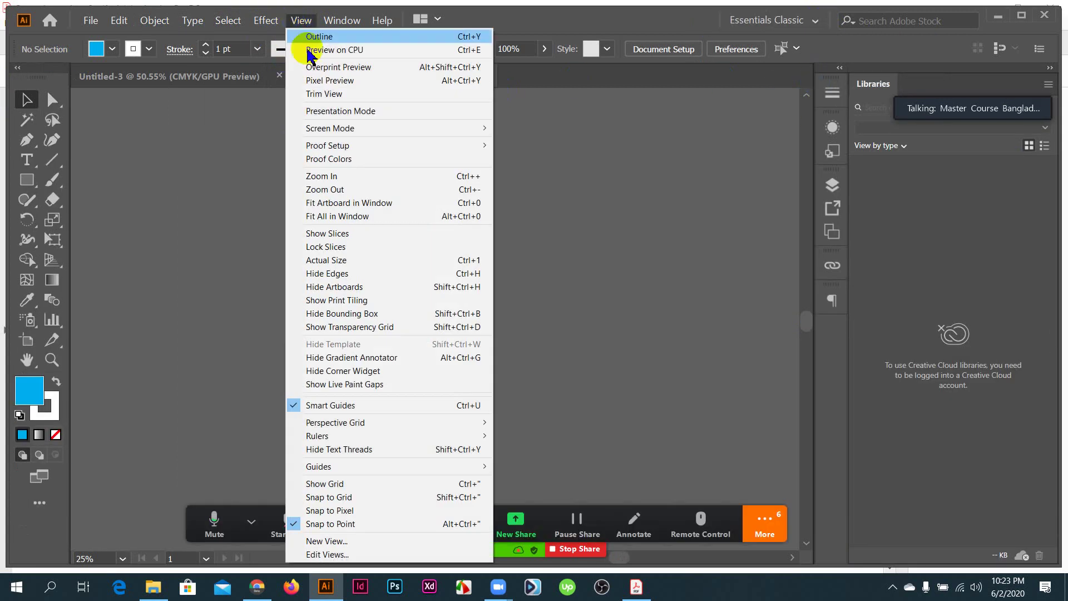
{"action": "mouse_move", "coordinate": [354, 131]}
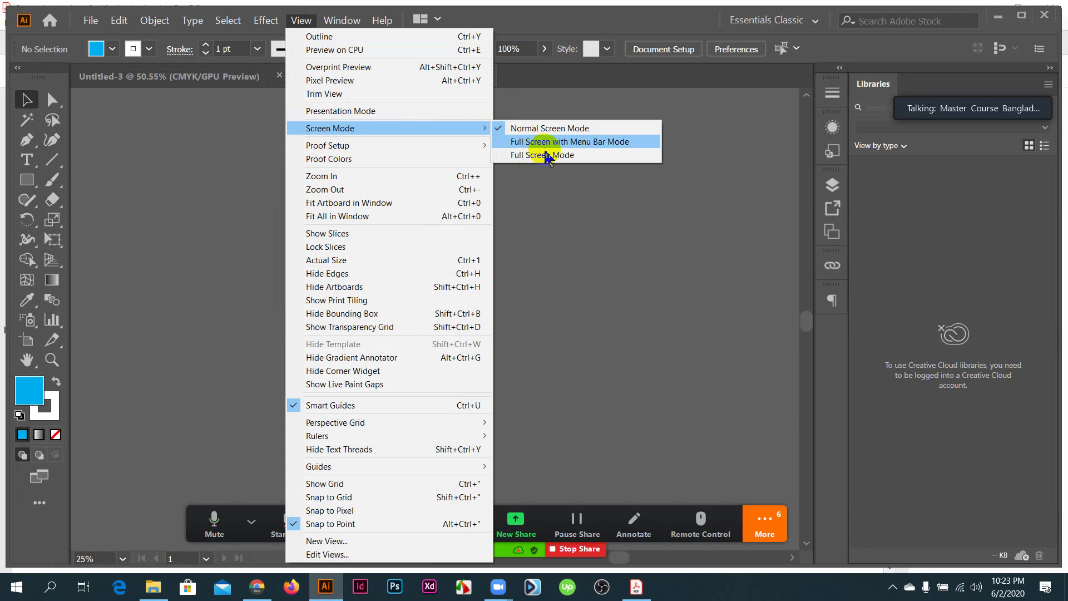
{"action": "left_click", "coordinate": [550, 148]}
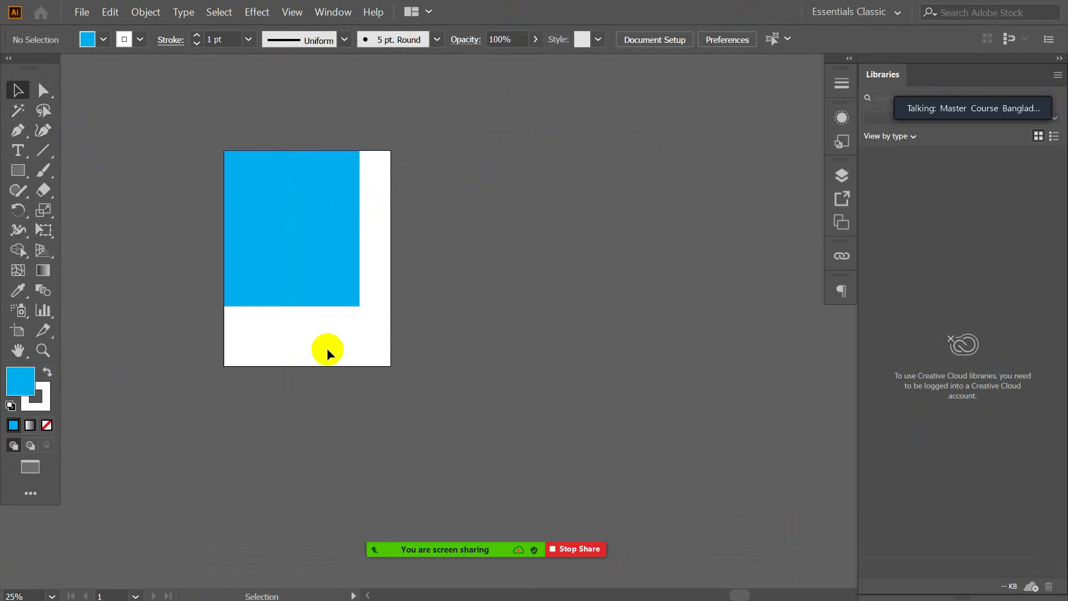
{"action": "key", "text": "f"}
{"action": "key", "text": "f"}
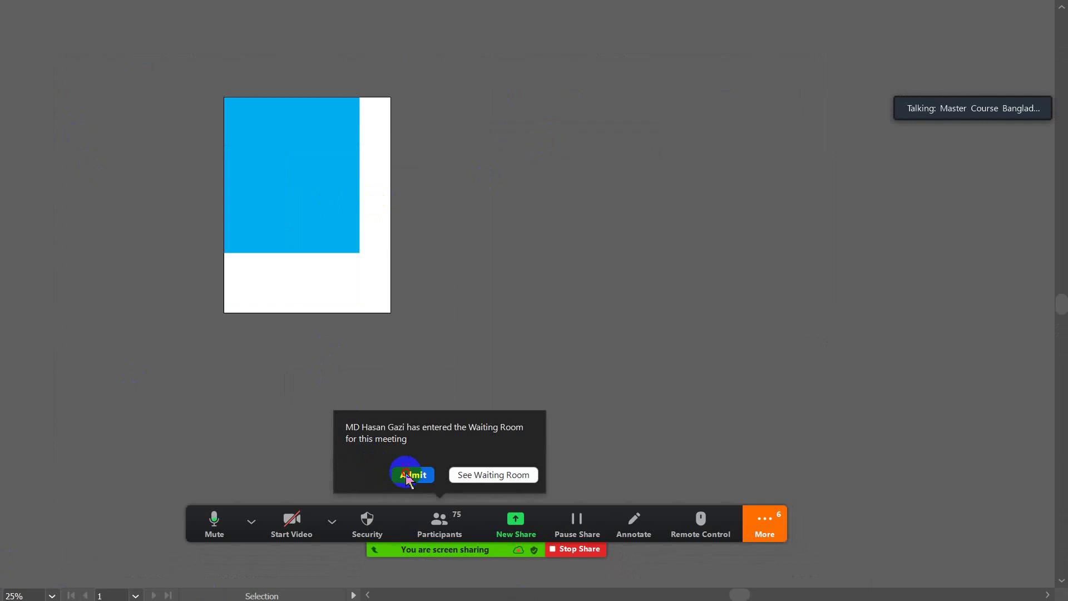
- Admit the participant waiting to join the Zoom meeting
{"action": "left_click", "coordinate": [409, 476]}
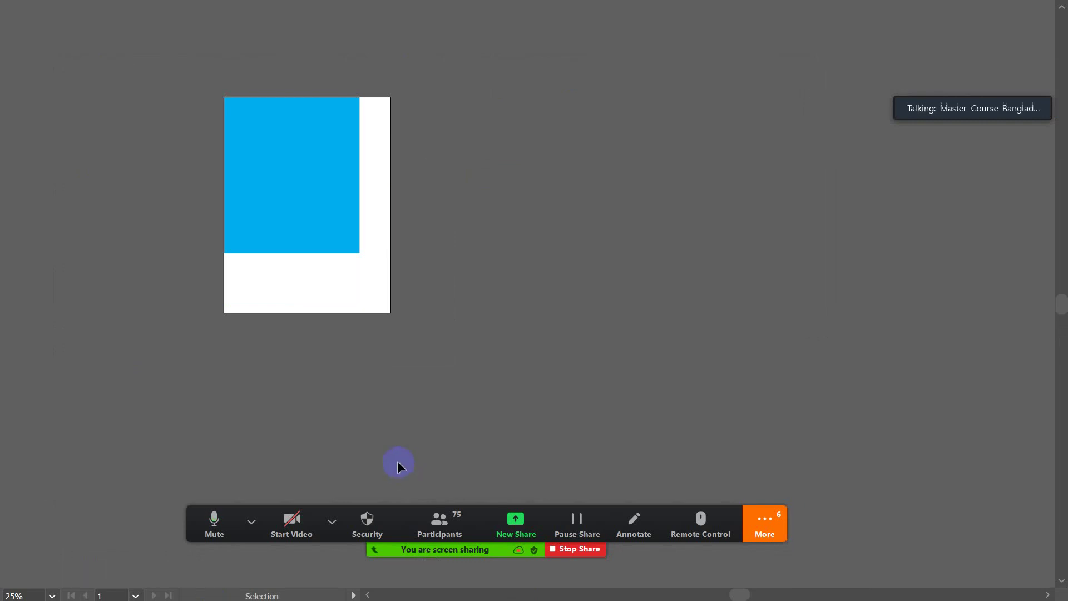
- Try the Direct Selection, Lasso, Free Transform and Rotate tools on the artwork while in full screen
{"action": "left_click", "coordinate": [219, 191]}
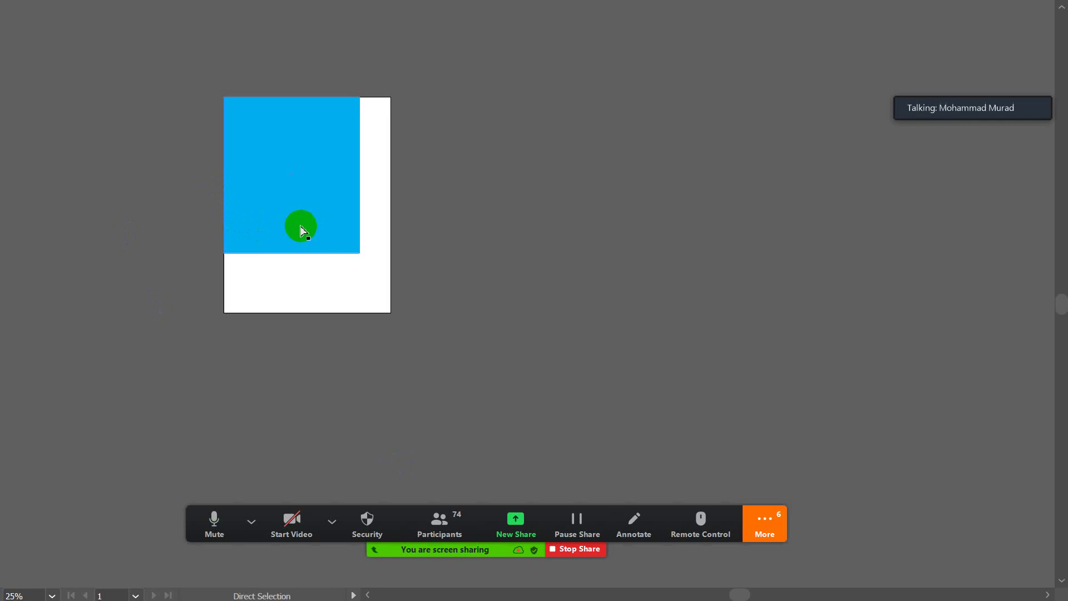
{"action": "key", "text": "q"}
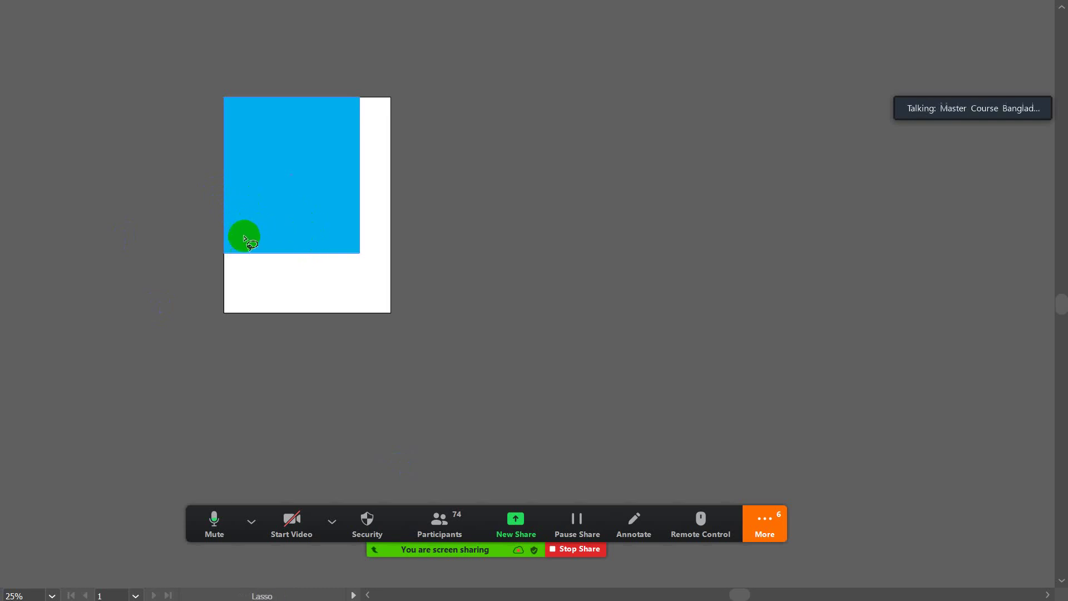
{"action": "mouse_move", "coordinate": [246, 231]}
{"action": "left_mouse_down"}
{"action": "mouse_move", "coordinate": [273, 199]}
{"action": "mouse_move", "coordinate": [309, 192]}
{"action": "left_mouse_up"}
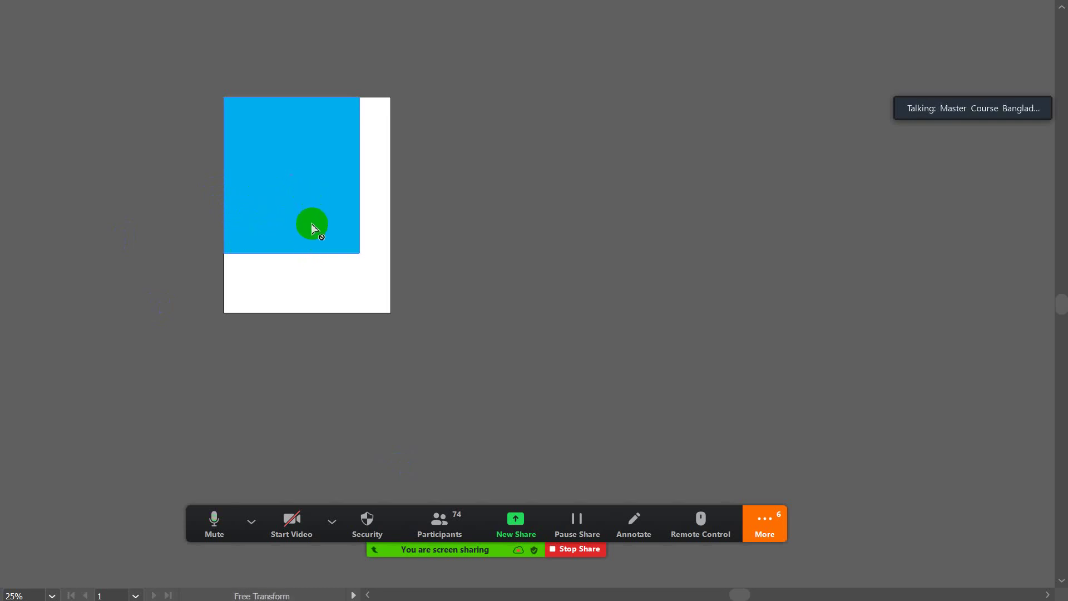
{"action": "key", "text": "r"}
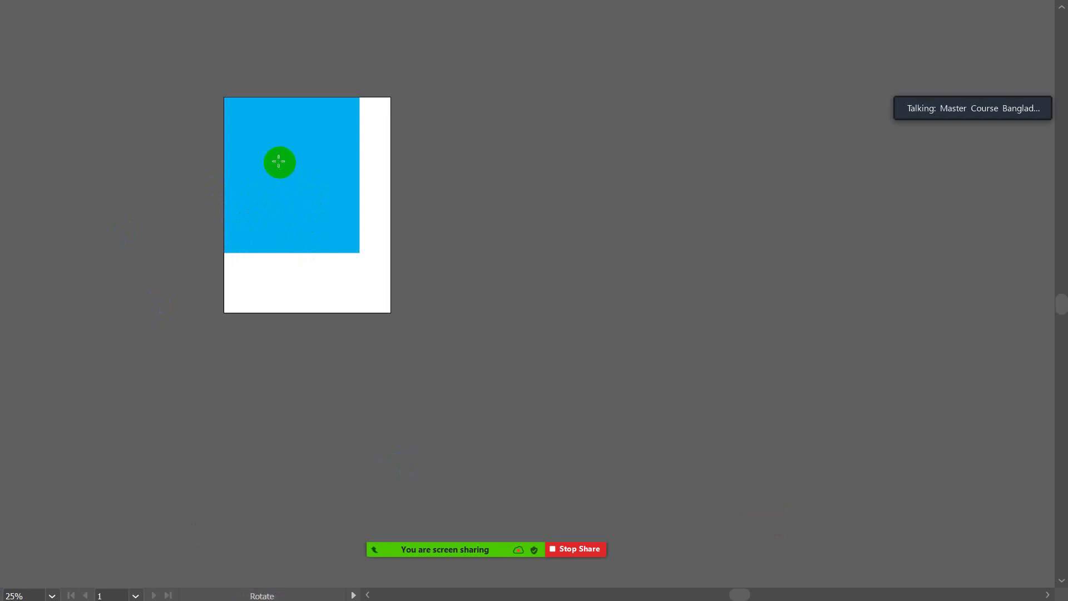
{"action": "left_click", "coordinate": [401, 291]}
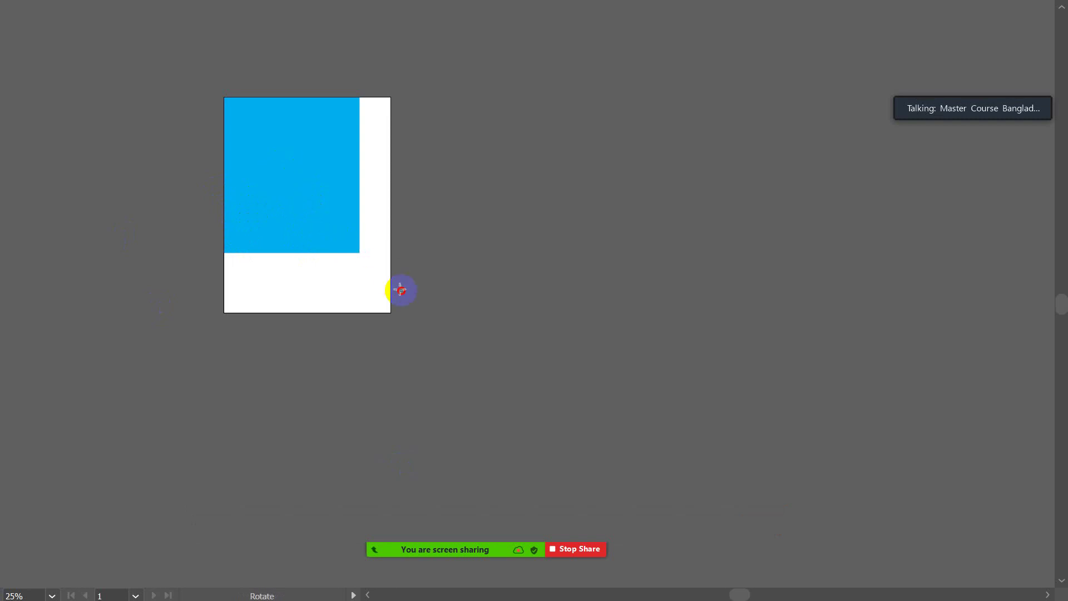
- Move the blue rectangle up and left past the artboard's upper-left corner, and activate the Type tool
{"action": "key", "text": "a"}
{"action": "key", "text": "ctrl+z"}
{"action": "key", "text": "t"}
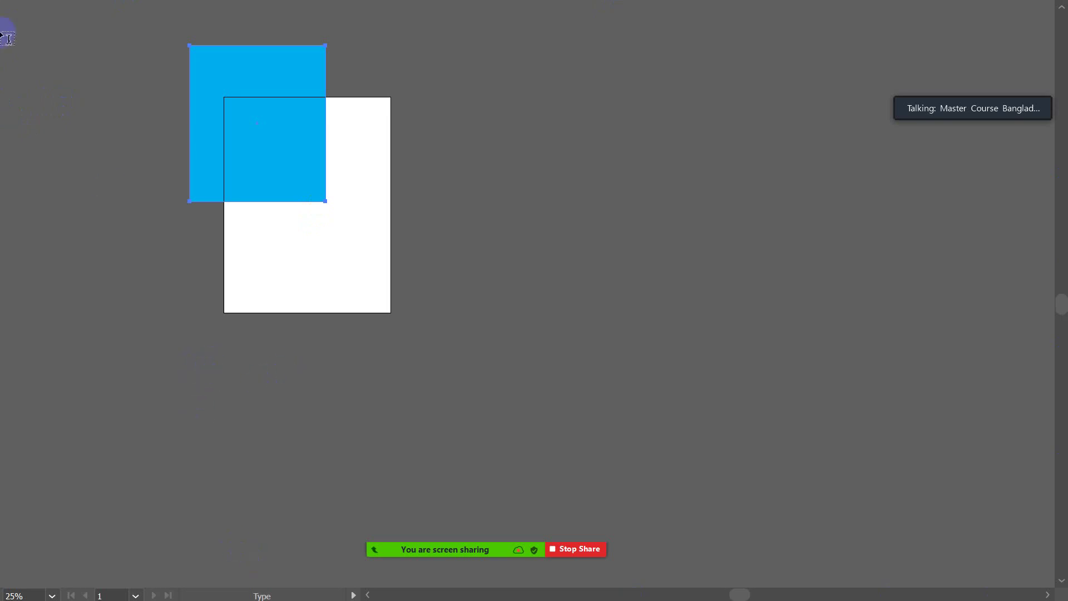
- Return to Normal Screen Mode and activate the Selection tool
{"action": "key", "text": "f"}
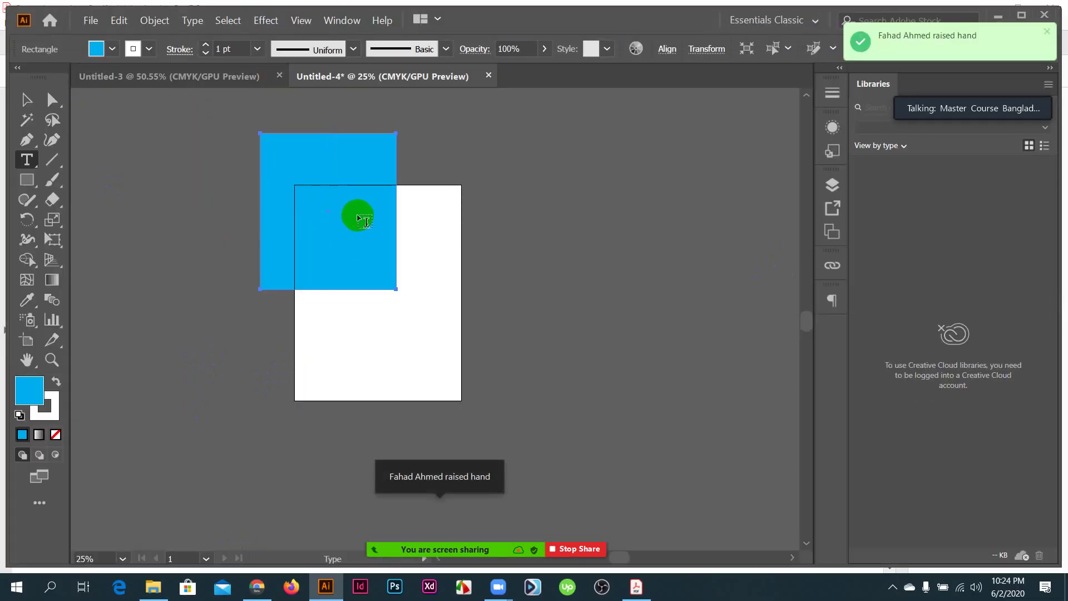
{"action": "left_click", "coordinate": [26, 99]}
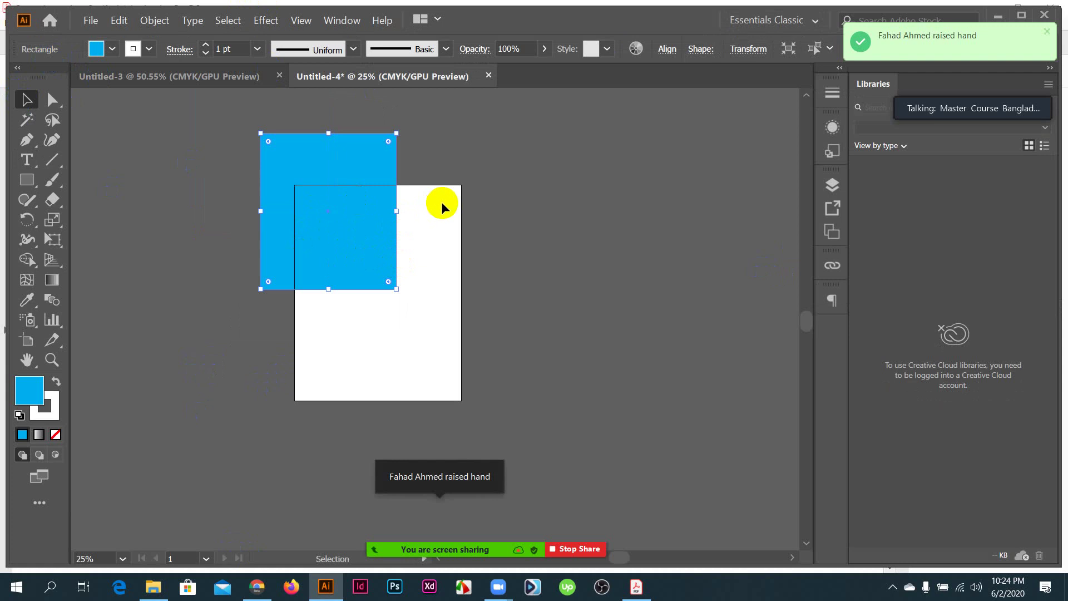
- Cycle through Full Screen with Menu Bar and Full Screen Mode back to Normal Screen Mode
{"action": "key", "text": "f"}
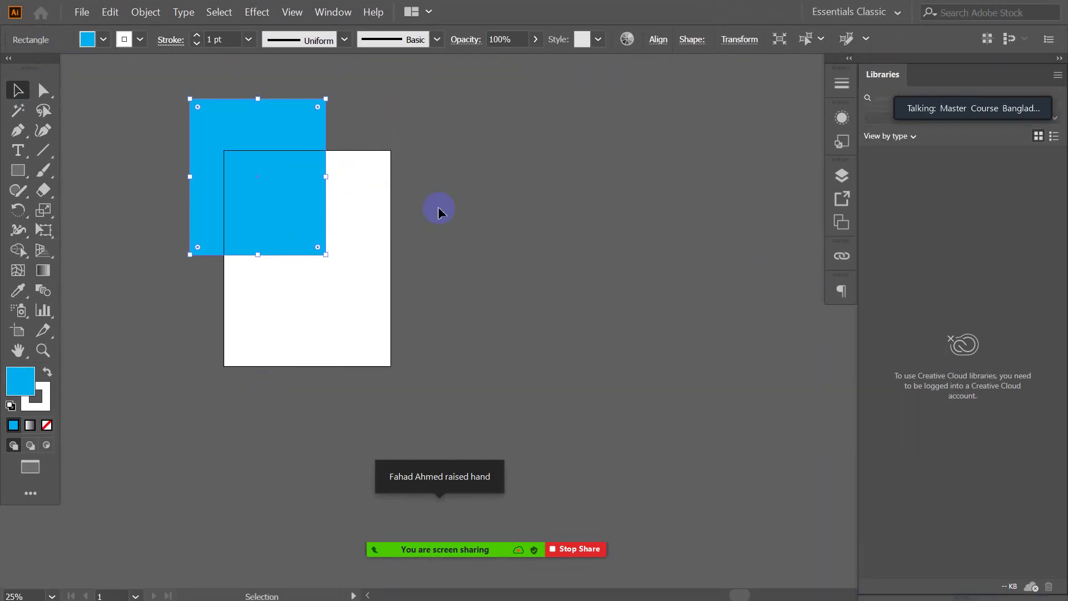
{"action": "key", "text": "f"}
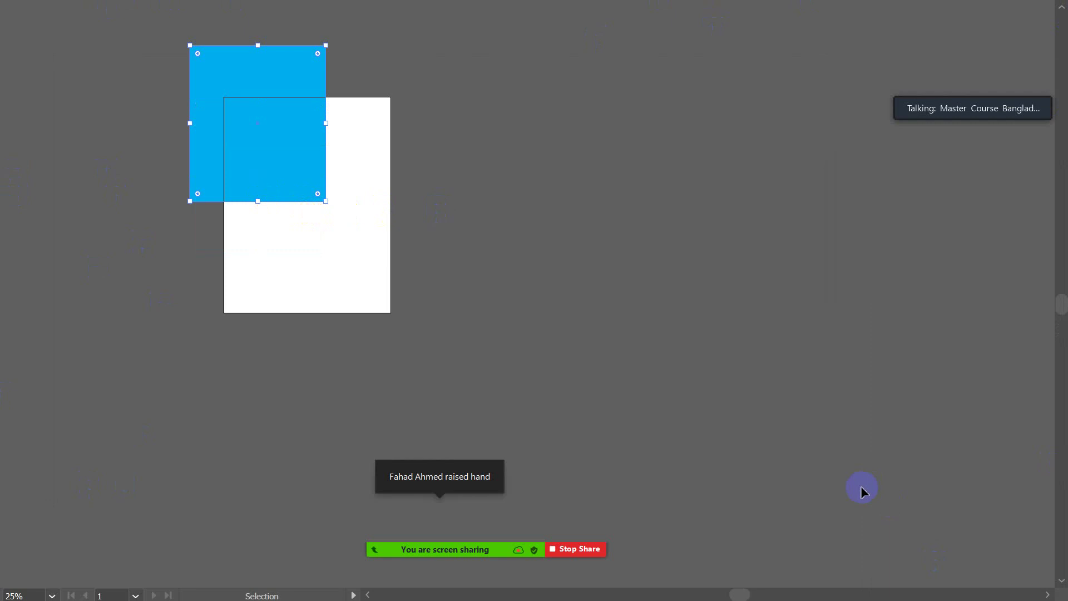
{"action": "key", "text": "f"}
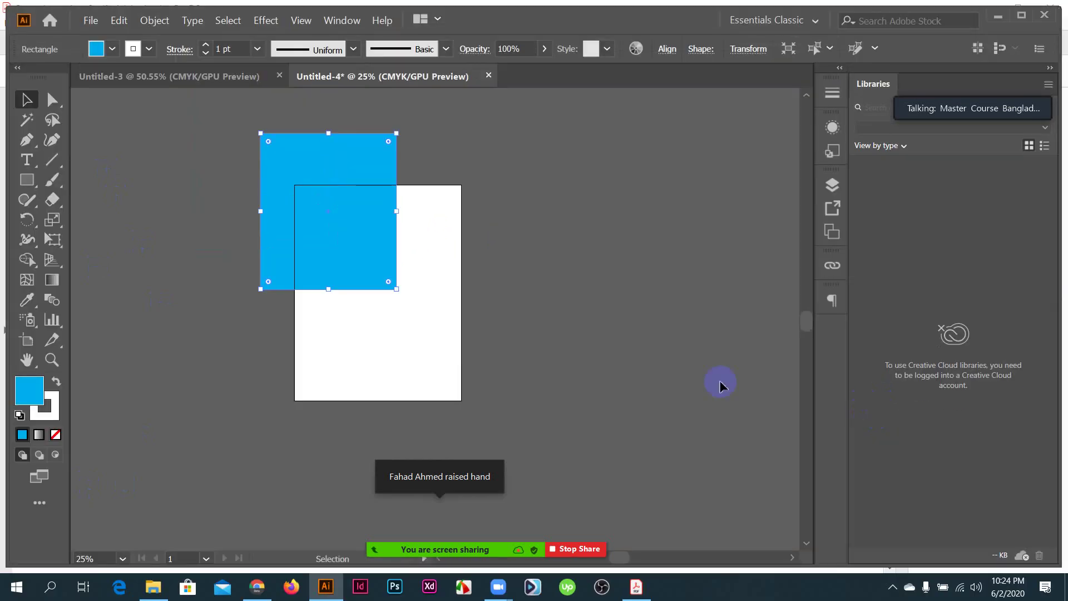
- Preview the artboard in Presentation Mode and exit back to the normal screen
{"action": "left_click", "coordinate": [38, 480]}
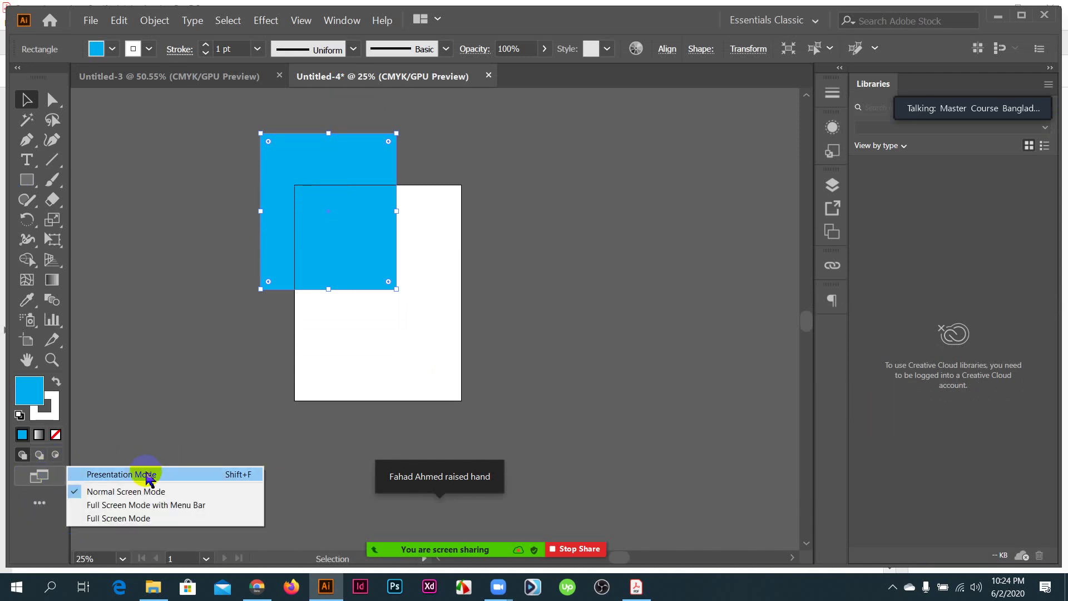
{"action": "left_click", "coordinate": [145, 475]}
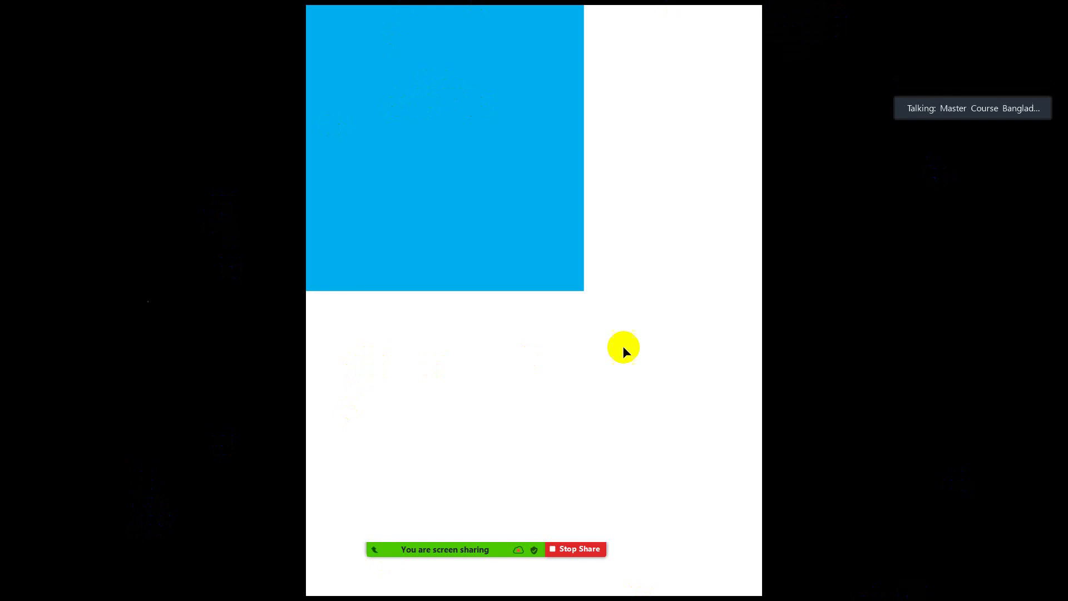
{"action": "key", "text": "Escape"}
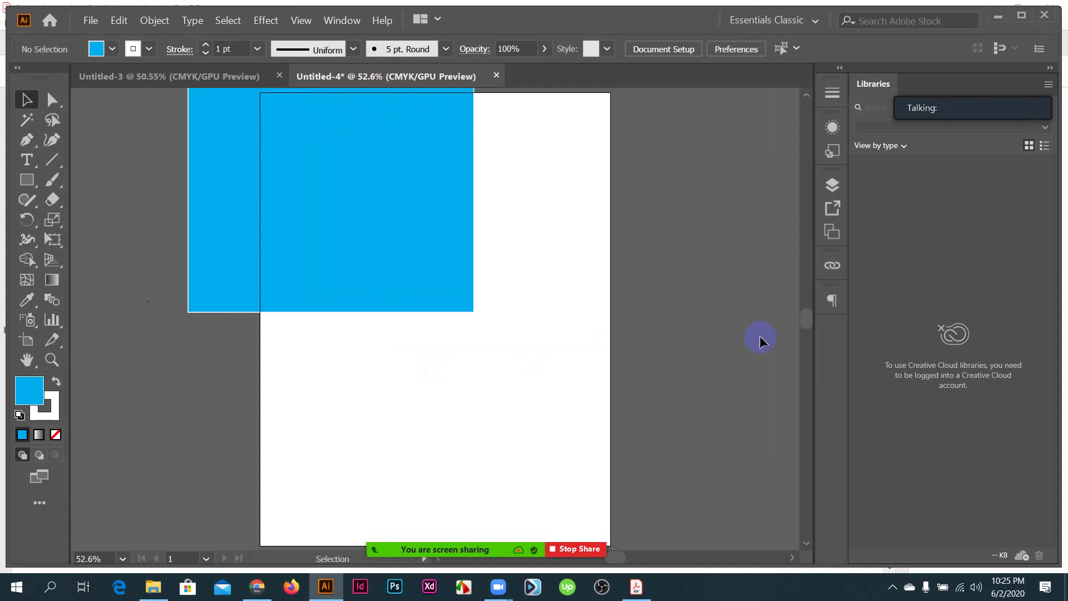
{"action": "key", "text": "ctrl"}
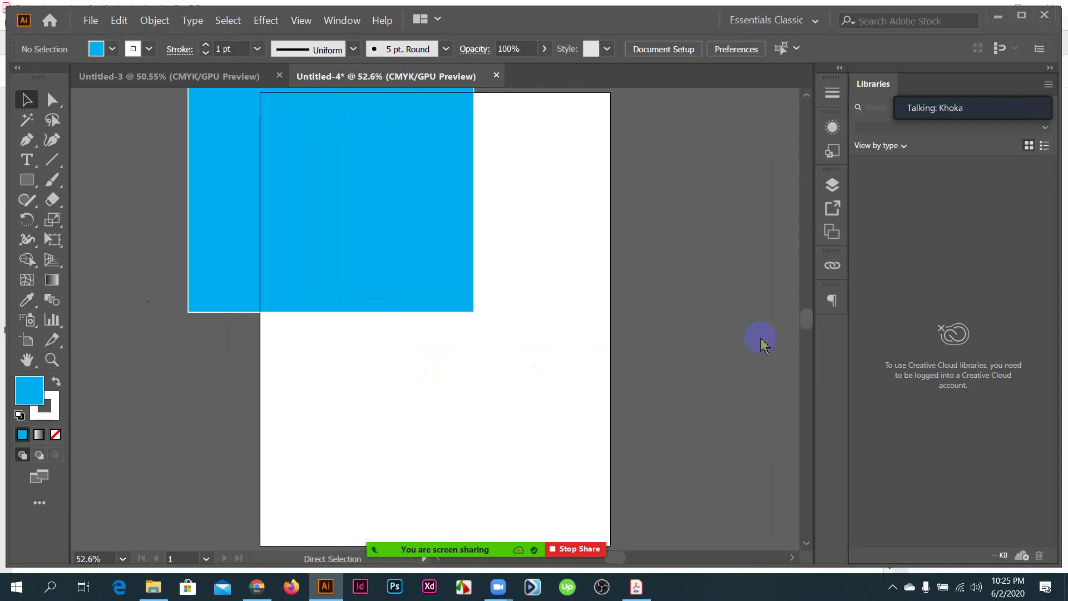
{"action": "key", "text": "ctrl+o"}
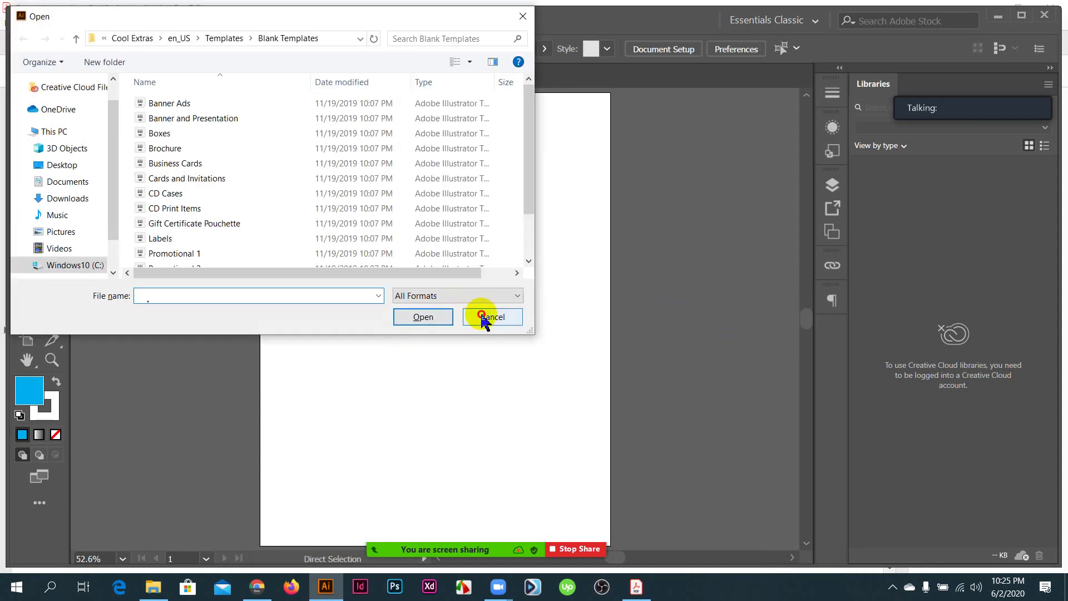
{"action": "left_click", "coordinate": [484, 316]}
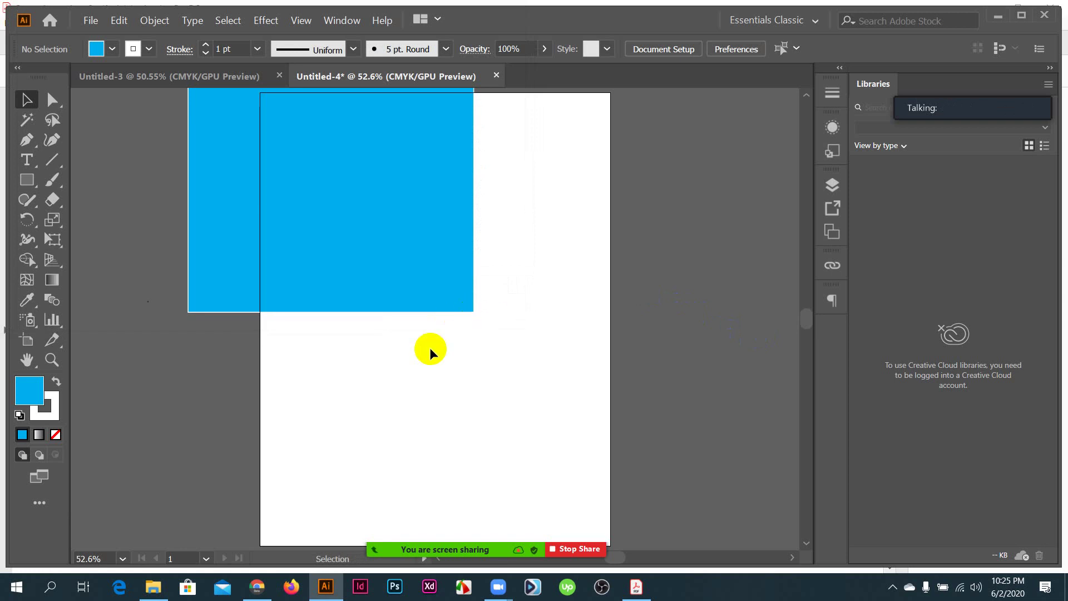
- Zoom out to 33.33% to view the whole artboard and the blue rectangle
{"action": "key", "text": "ctrl+minus"}
{"action": "key", "text": "ctrl+minus"}
{"action": "key", "text": "ctrl+minus"}
{"action": "key", "text": "ctrl+minus"}
{"action": "key", "text": "ctrl+minus"}
{"action": "scroll", "coordinate": [419, 345], "scroll_direction": "up", "scroll_amount": 3}
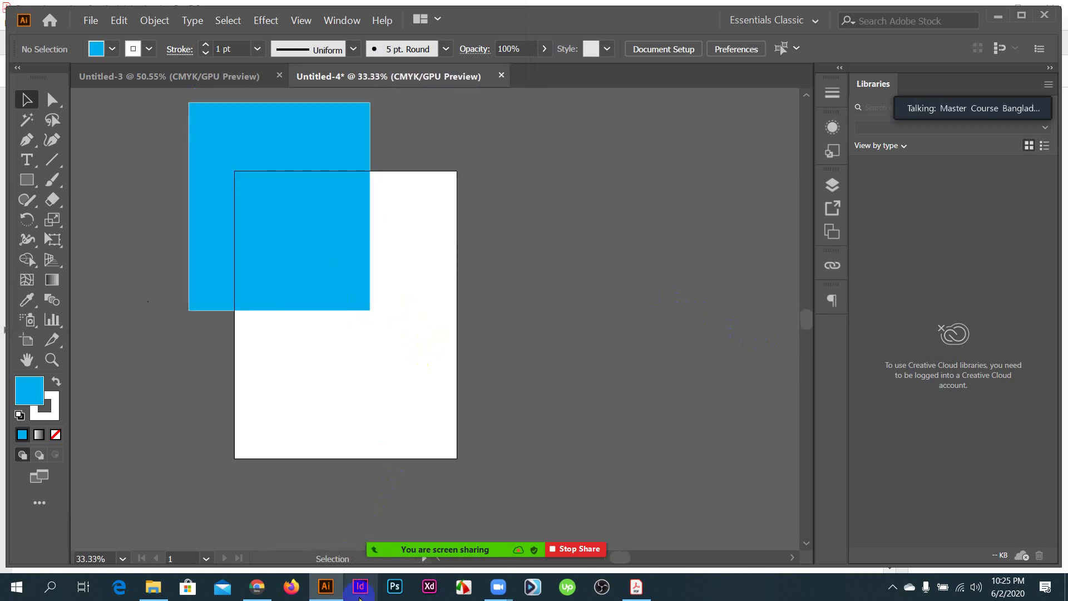
- Check the Introducing Illustrator topic list in Course-Instructions_2.pdf in Acrobat, and return to the Illustrator document
{"action": "left_click", "coordinate": [636, 589]}
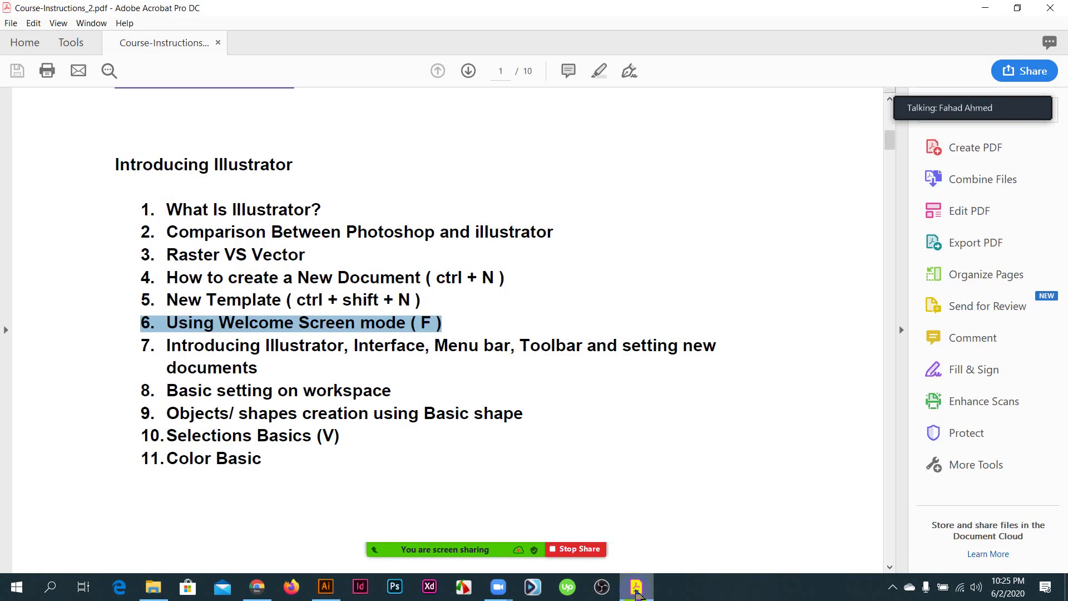
{"action": "left_click", "coordinate": [636, 589]}
- Move the blue rectangle down and slightly left over the artboard
{"action": "left_click", "coordinate": [284, 192]}
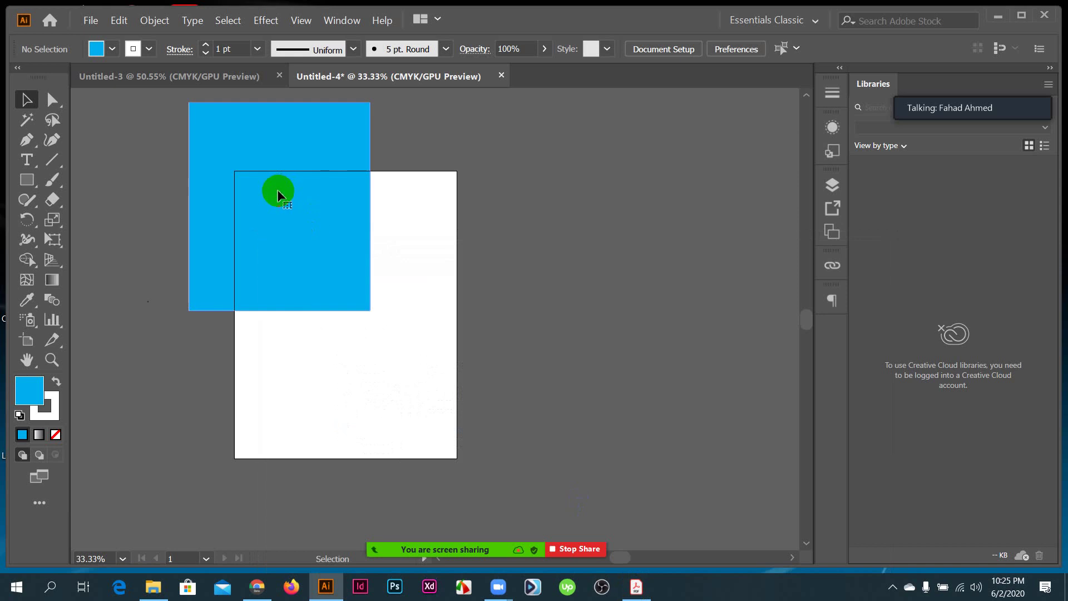
{"action": "left_click_drag", "start_coordinate": [293, 223], "coordinate": [278, 270]}
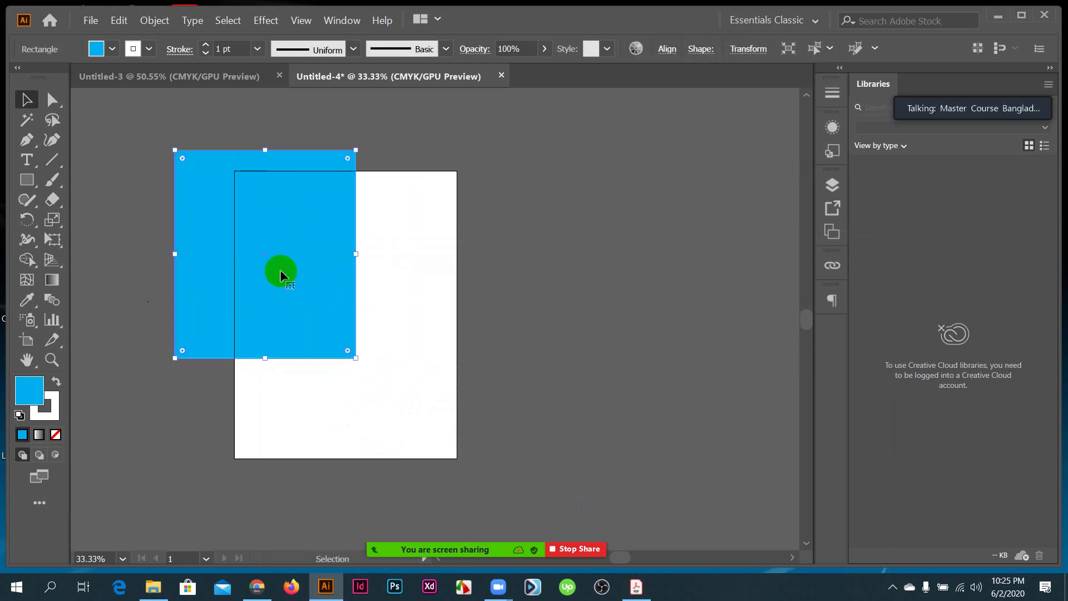
- Open the Zoom meeting's participant list and switch to the Course-Instructions_2.pdf outline in Acrobat
{"action": "mouse_move", "coordinate": [478, 548]}
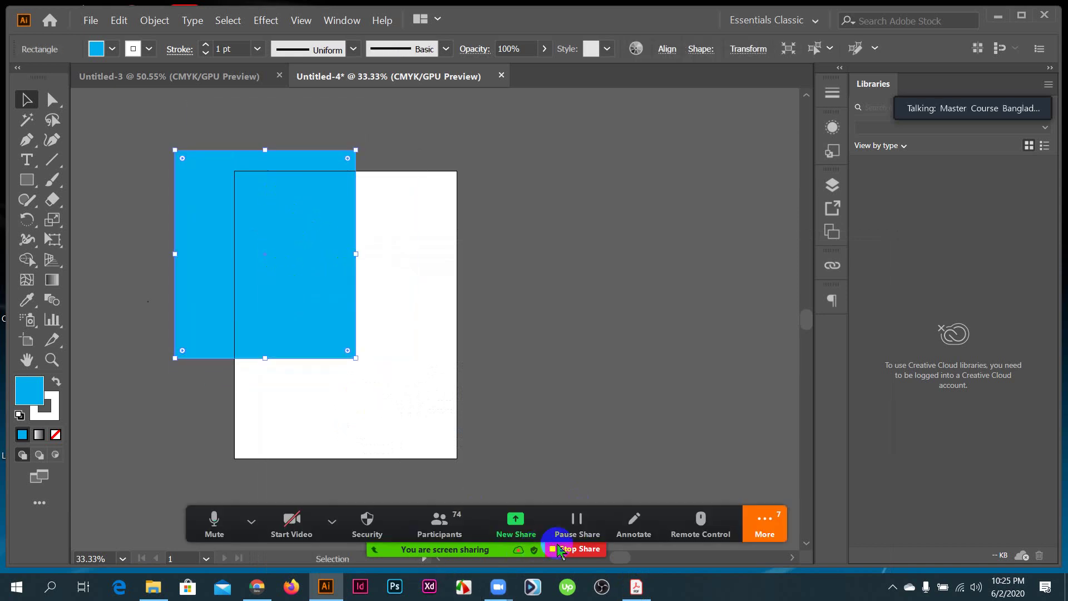
{"action": "left_click", "coordinate": [453, 535]}
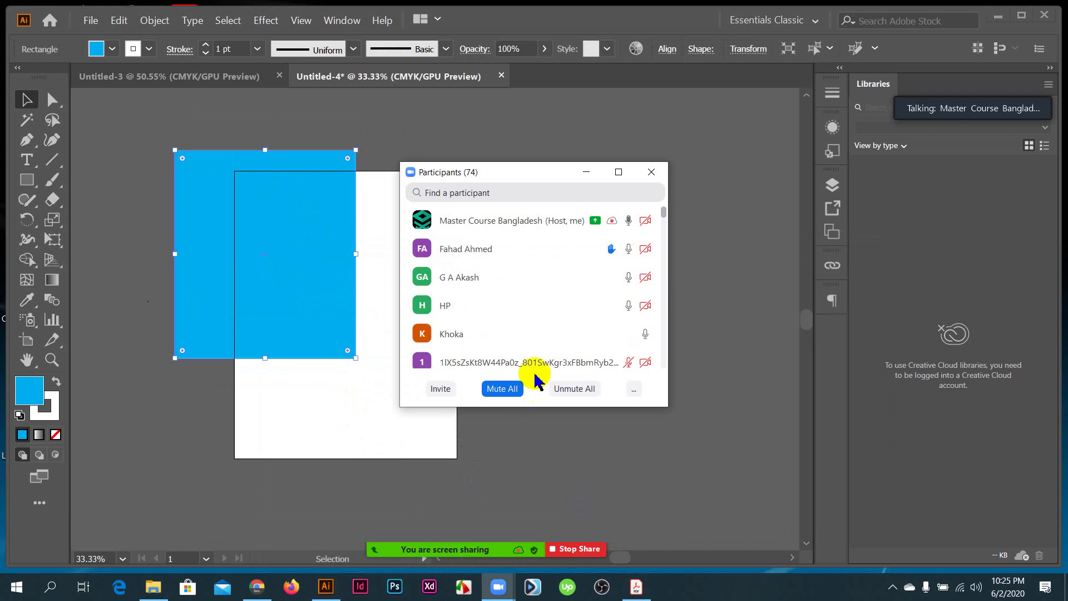
{"action": "left_click", "coordinate": [187, 208]}
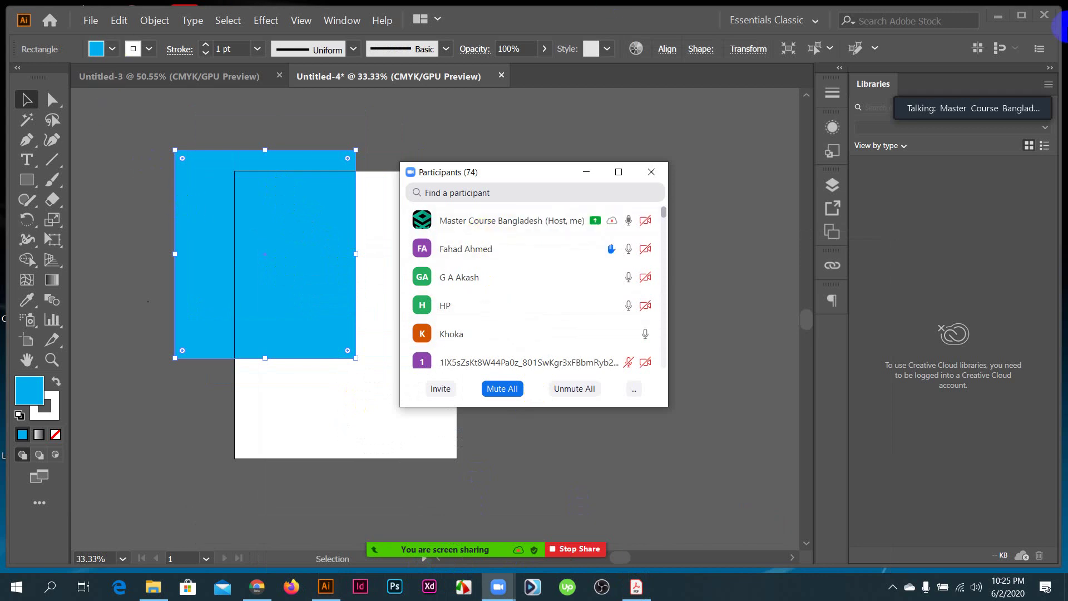
{"action": "left_click", "coordinate": [637, 587]}
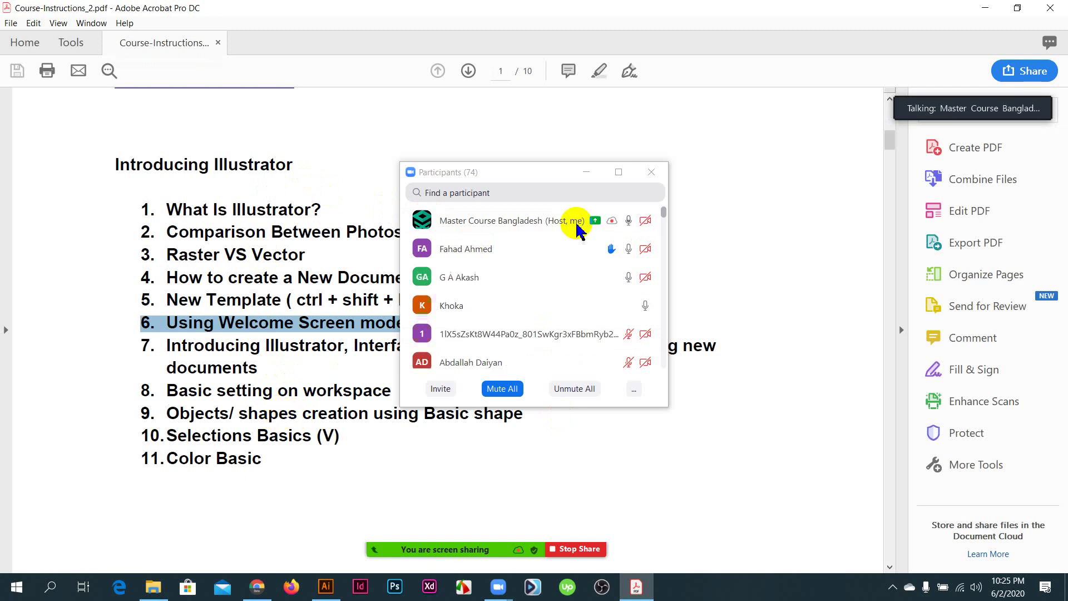
- Minimize the meeting's participant list and highlight all eleven Introducing Illustrator topics in the course outline
{"action": "left_click", "coordinate": [587, 172]}
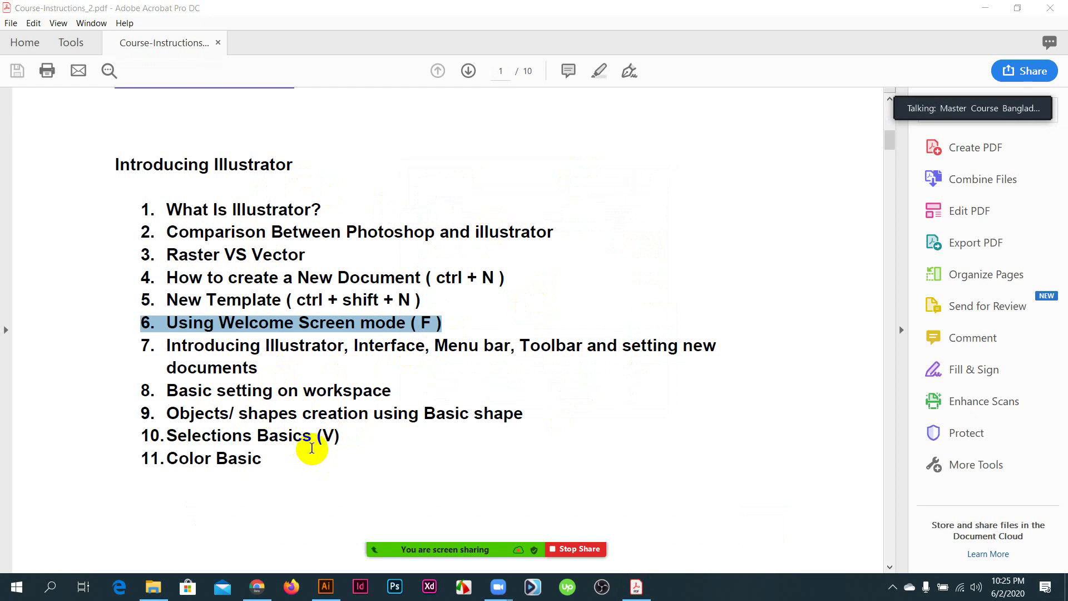
{"action": "left_click_drag", "start_coordinate": [263, 458], "coordinate": [151, 228]}
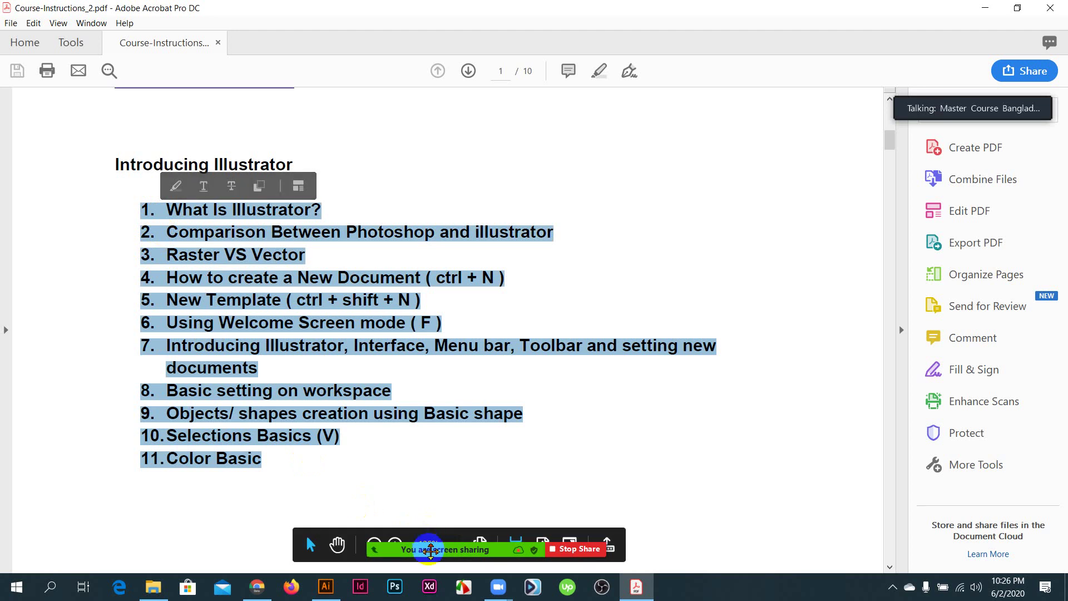
- Reopen the Zoom participant list and mute all participants
{"action": "mouse_move", "coordinate": [430, 550]}
{"action": "left_click", "coordinate": [766, 526]}
{"action": "left_click", "coordinate": [439, 529]}
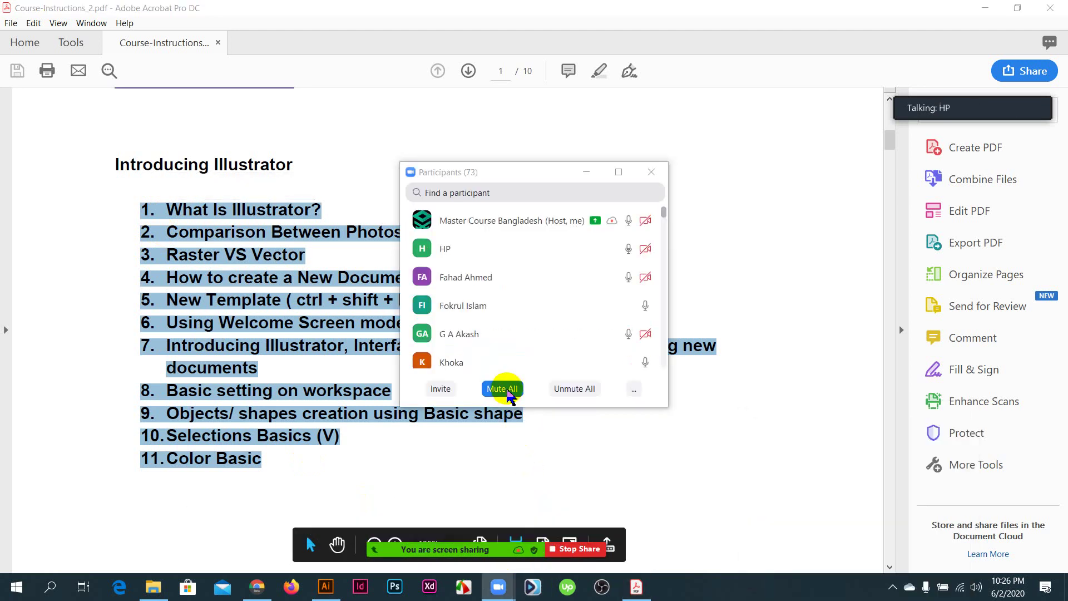
{"action": "left_click", "coordinate": [503, 388]}
{"action": "left_click", "coordinate": [583, 333]}
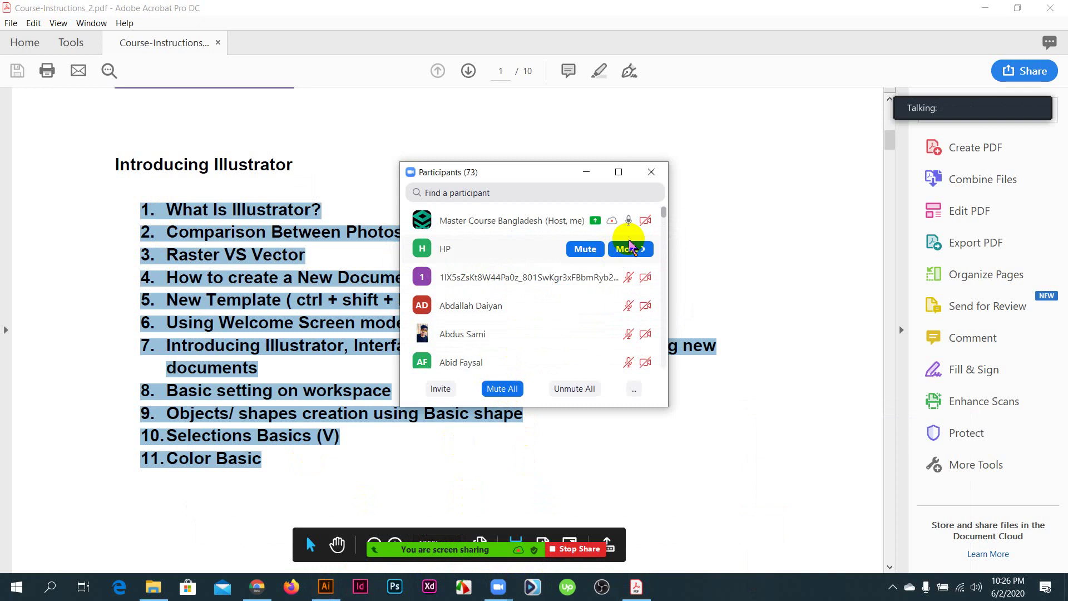
- Remove the participant who is still unmuted from the Zoom meeting, and minimize the participant list
{"action": "mouse_move", "coordinate": [556, 246]}
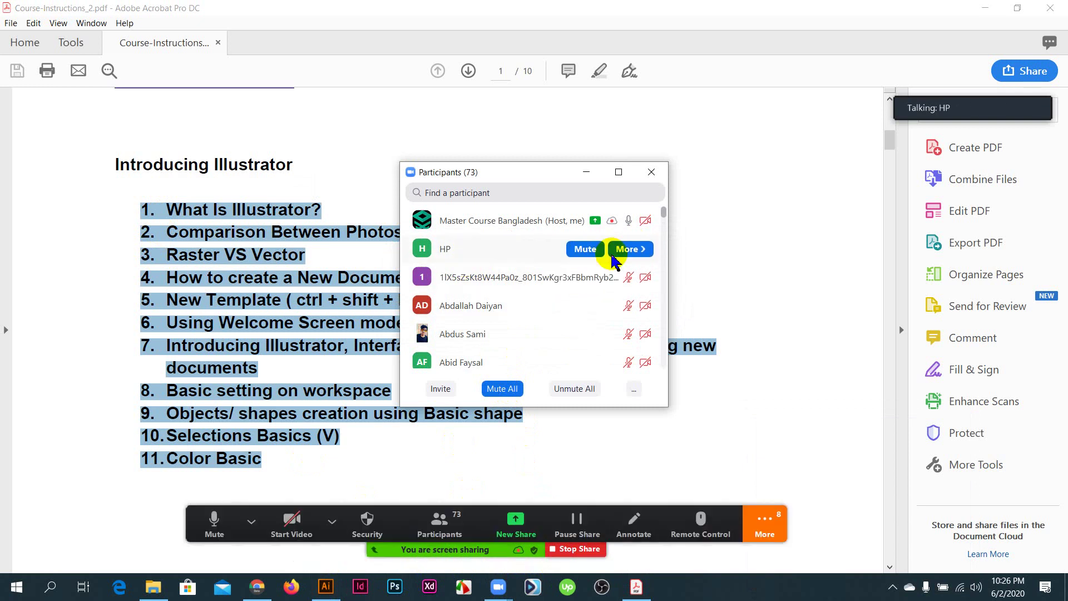
{"action": "left_click", "coordinate": [646, 251]}
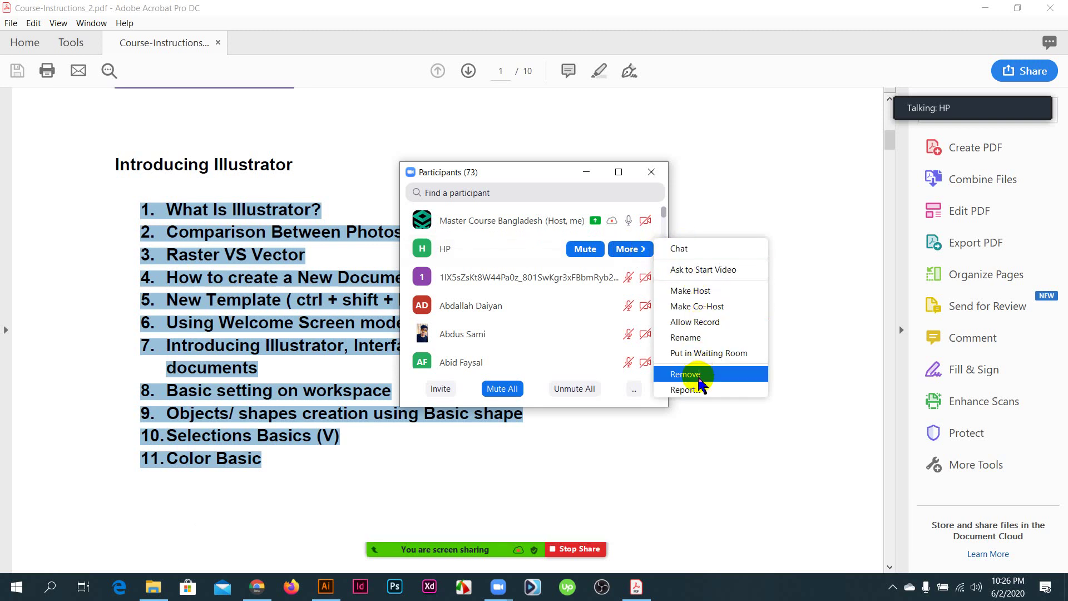
{"action": "left_click", "coordinate": [701, 378]}
{"action": "left_click", "coordinate": [584, 332]}
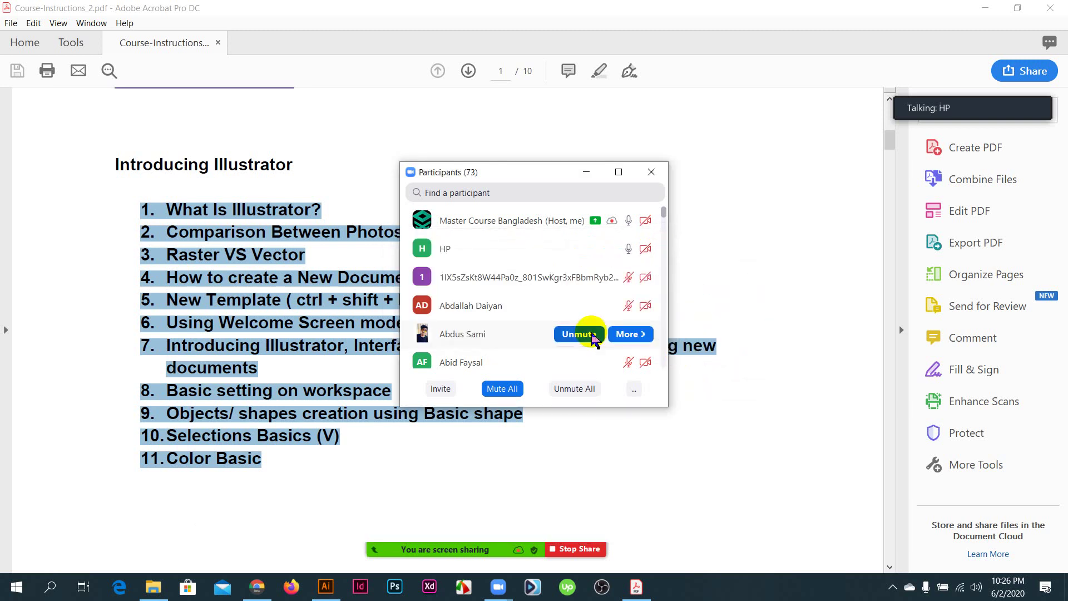
{"action": "scroll", "coordinate": [579, 303], "scroll_direction": "down", "scroll_amount": 5}
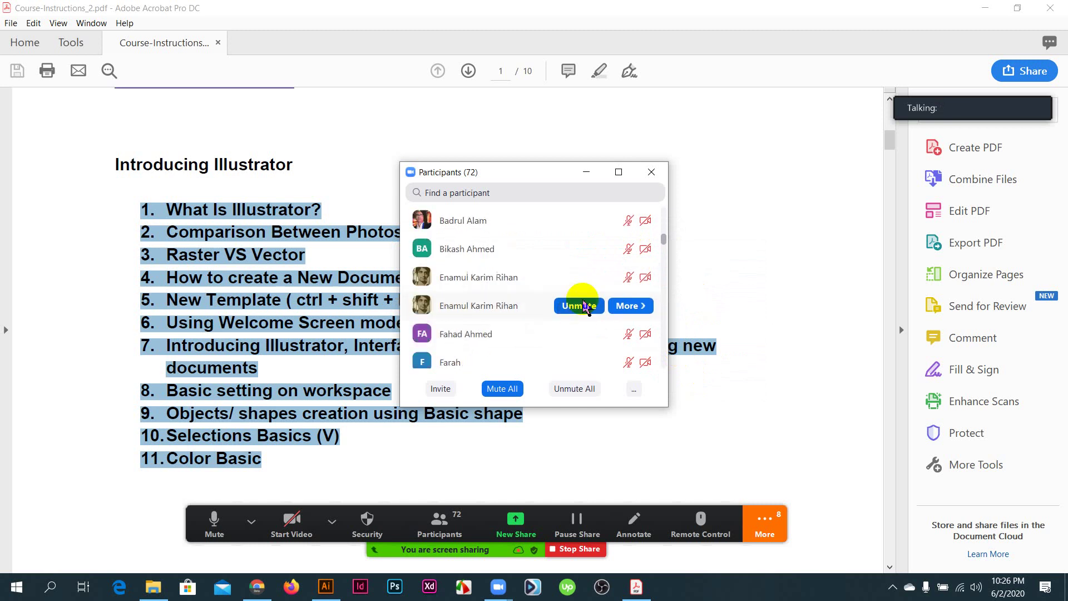
{"action": "left_click", "coordinate": [565, 443]}
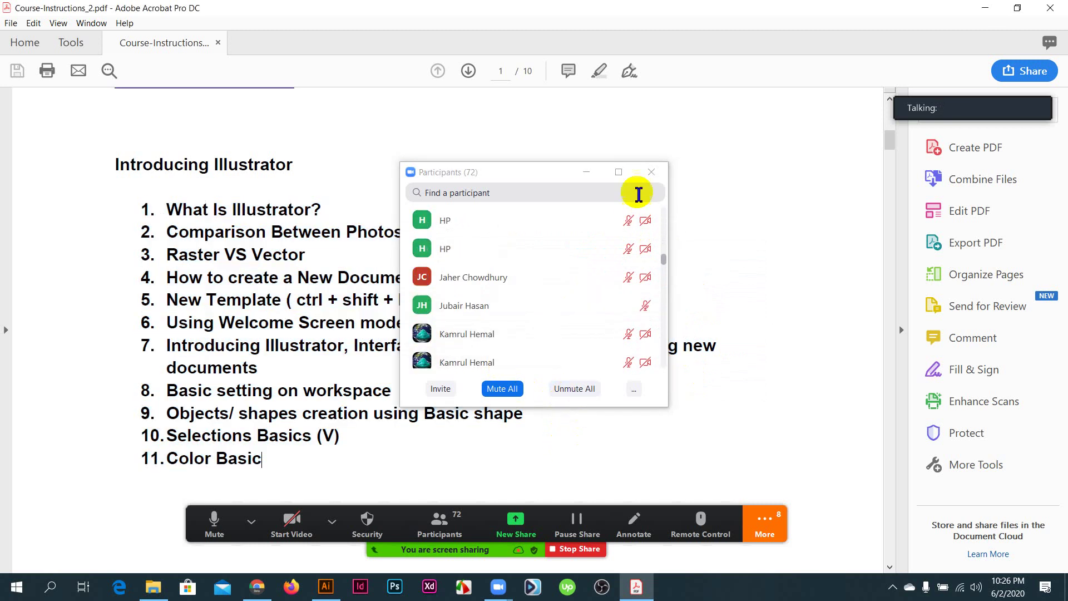
{"action": "left_click", "coordinate": [587, 172]}
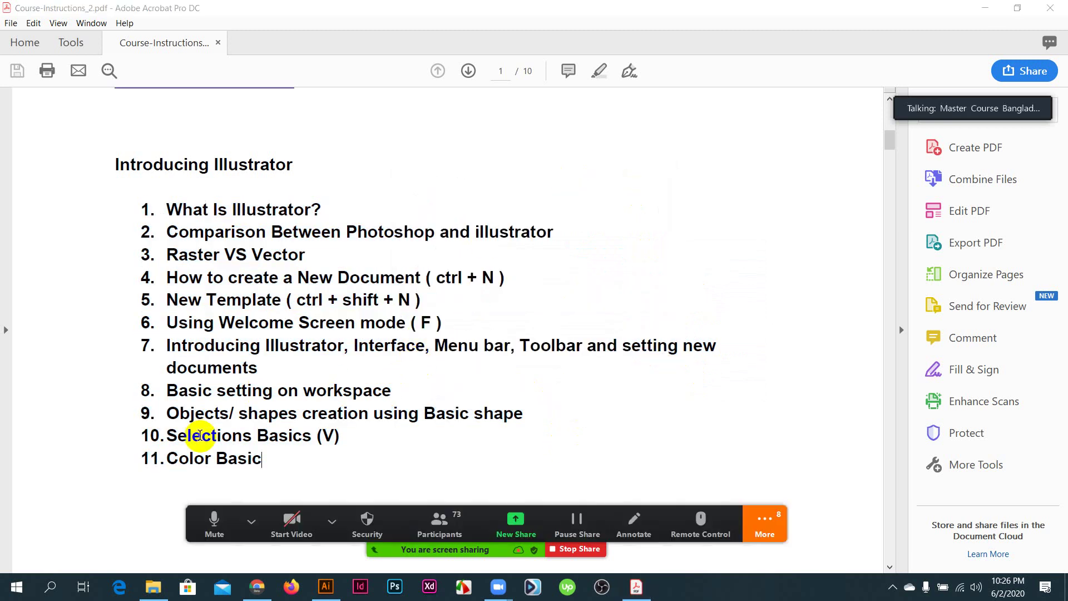
- Review the course outline from Color Basic through topics 12 to 16 and Class assignment 01, and return to the Introducing Illustrator list
{"action": "left_click", "coordinate": [417, 476]}
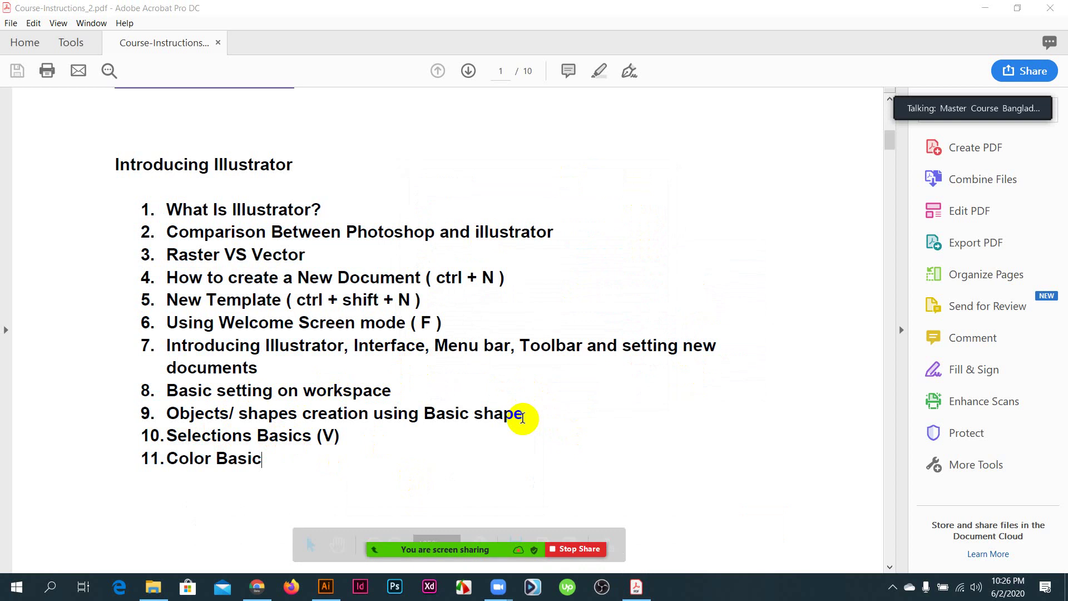
{"action": "scroll", "coordinate": [516, 425], "scroll_direction": "down", "scroll_amount": 5}
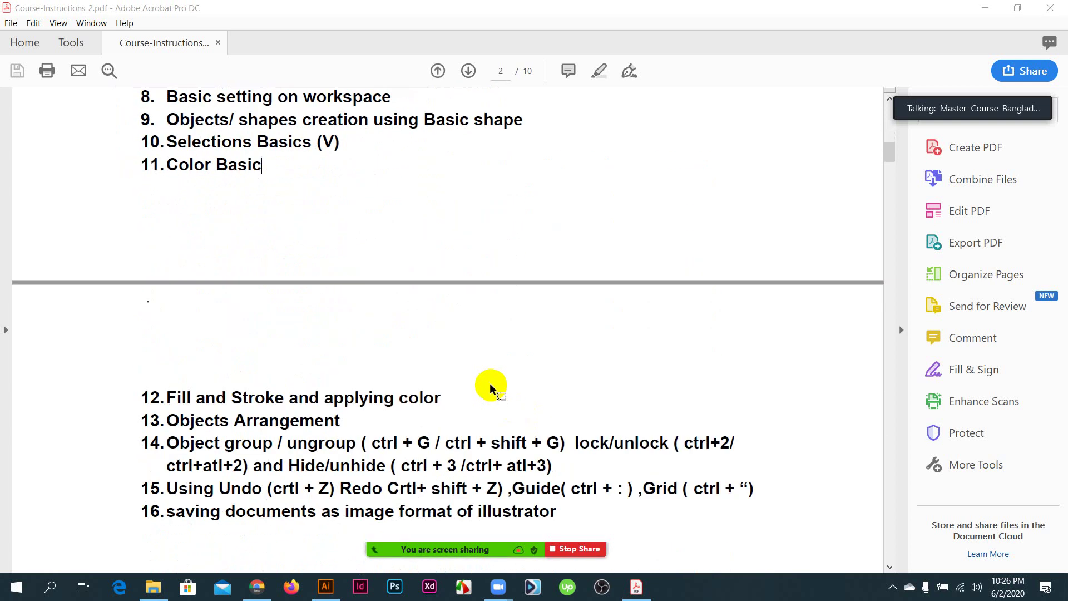
{"action": "scroll", "coordinate": [491, 387], "scroll_direction": "down", "scroll_amount": 2}
{"action": "scroll", "coordinate": [495, 384], "scroll_direction": "up", "scroll_amount": 4}
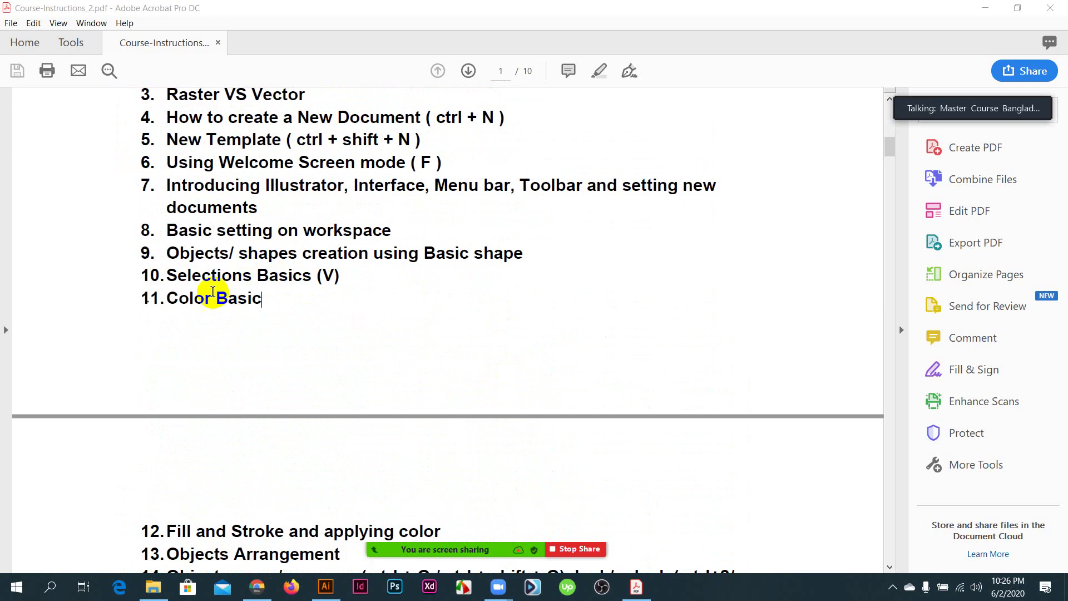
{"action": "scroll", "coordinate": [294, 334], "scroll_direction": "down", "scroll_amount": 1}
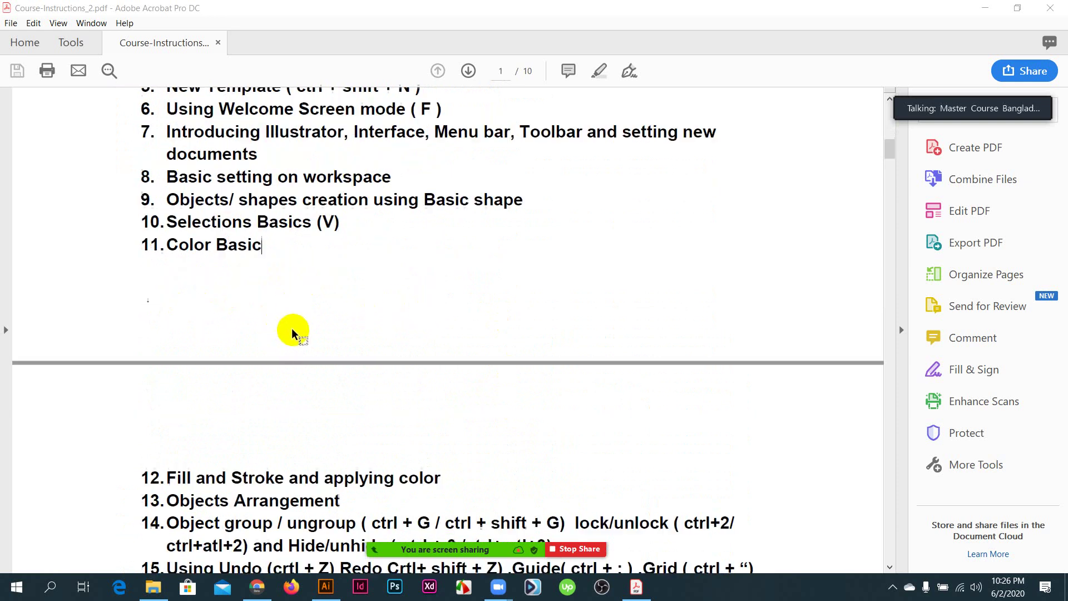
{"action": "scroll", "coordinate": [299, 334], "scroll_direction": "down", "scroll_amount": 1}
{"action": "scroll", "coordinate": [473, 445], "scroll_direction": "down", "scroll_amount": 1}
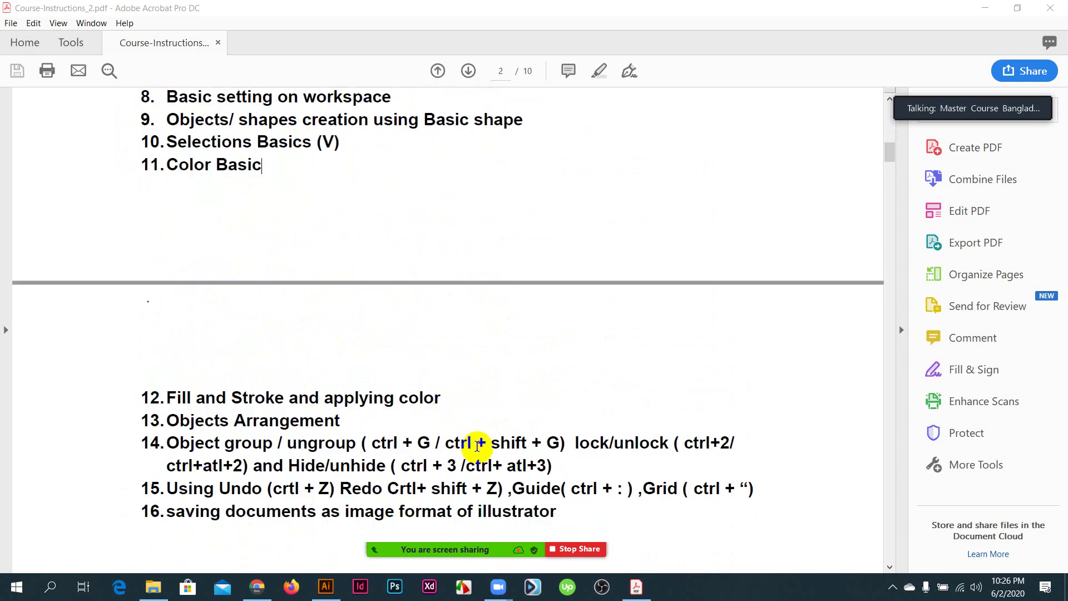
{"action": "scroll", "coordinate": [476, 445], "scroll_direction": "down", "scroll_amount": 3}
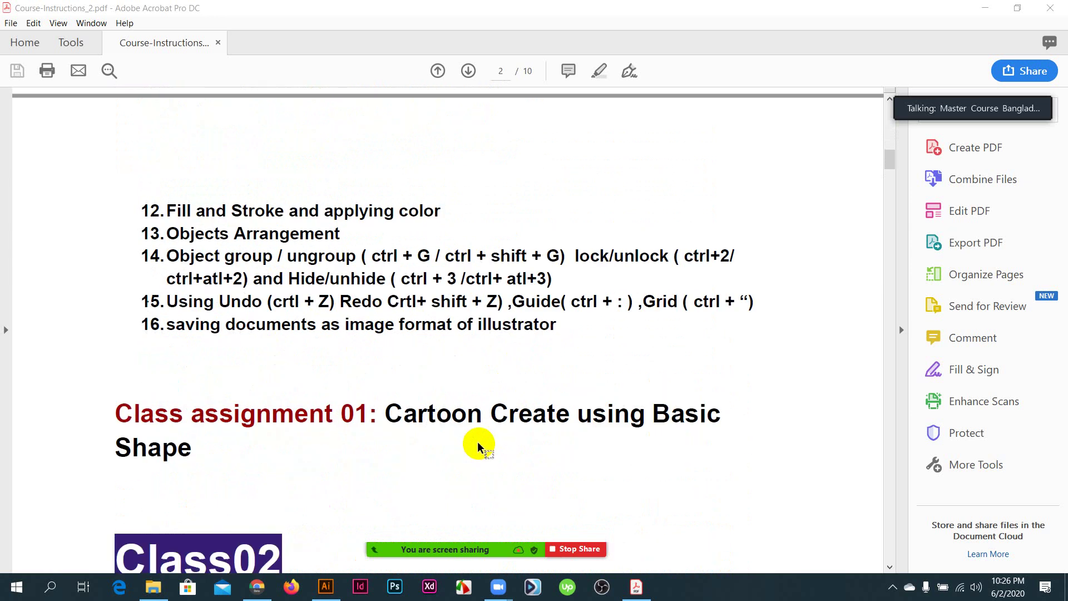
{"action": "scroll", "coordinate": [478, 447], "scroll_direction": "down", "scroll_amount": 2}
{"action": "scroll", "coordinate": [479, 447], "scroll_direction": "up", "scroll_amount": 2}
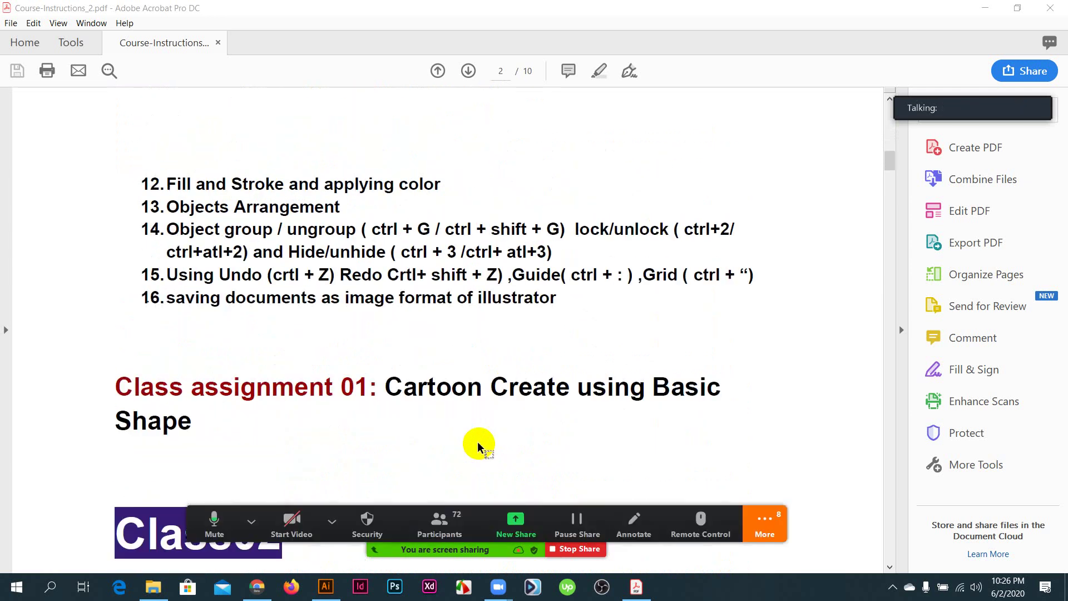
{"action": "scroll", "coordinate": [479, 444], "scroll_direction": "up", "scroll_amount": 2}
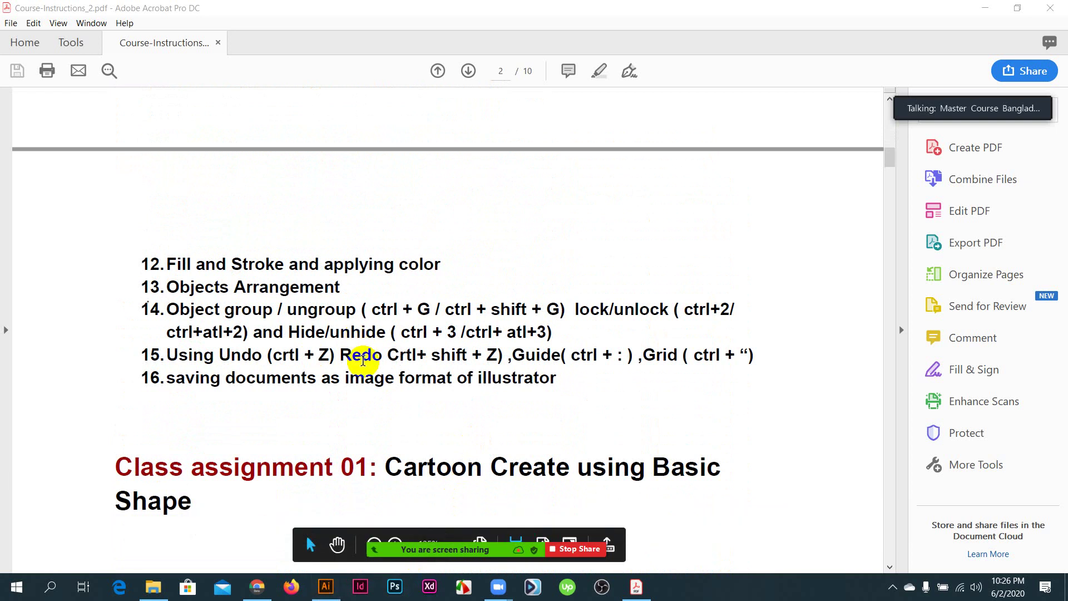
{"action": "scroll", "coordinate": [359, 351], "scroll_direction": "up", "scroll_amount": 9}
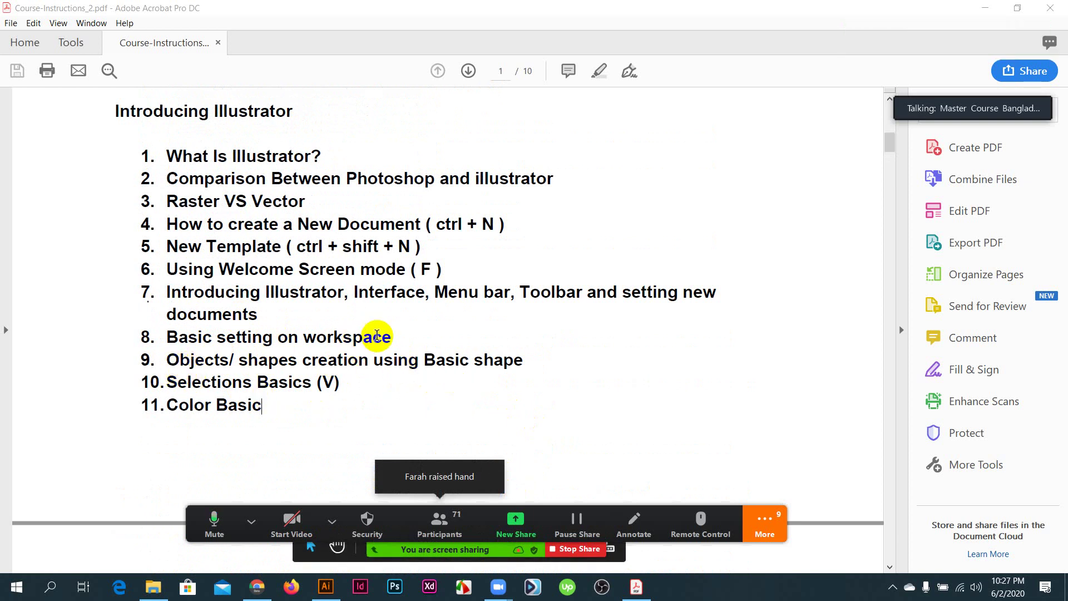
- Switch to the Untitled-4 document in Illustrator and delete the blue rectangle
{"action": "left_click", "coordinate": [333, 522]}
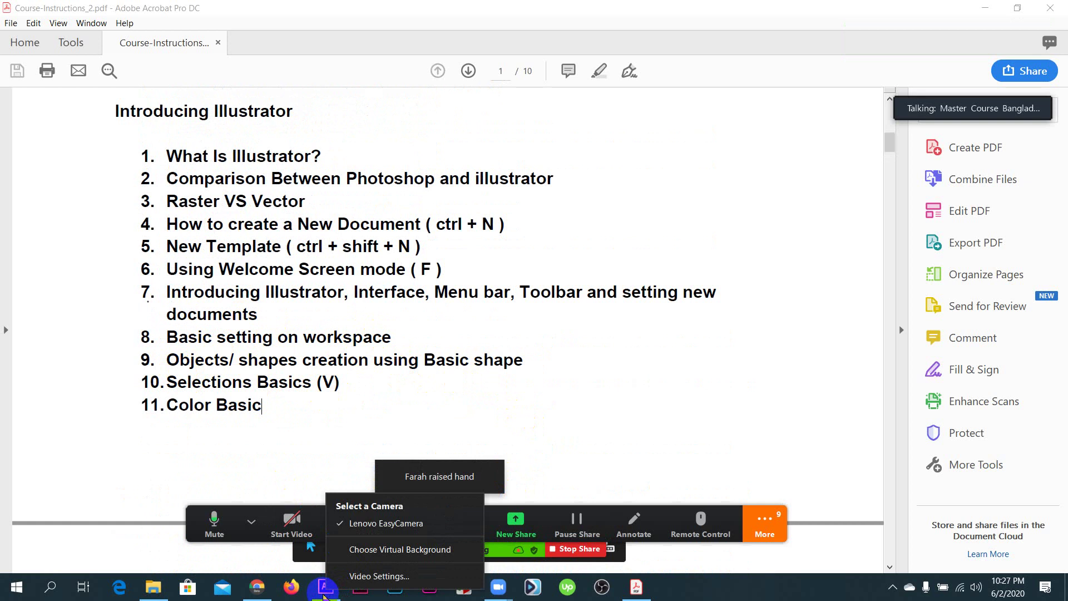
{"action": "left_click", "coordinate": [327, 589]}
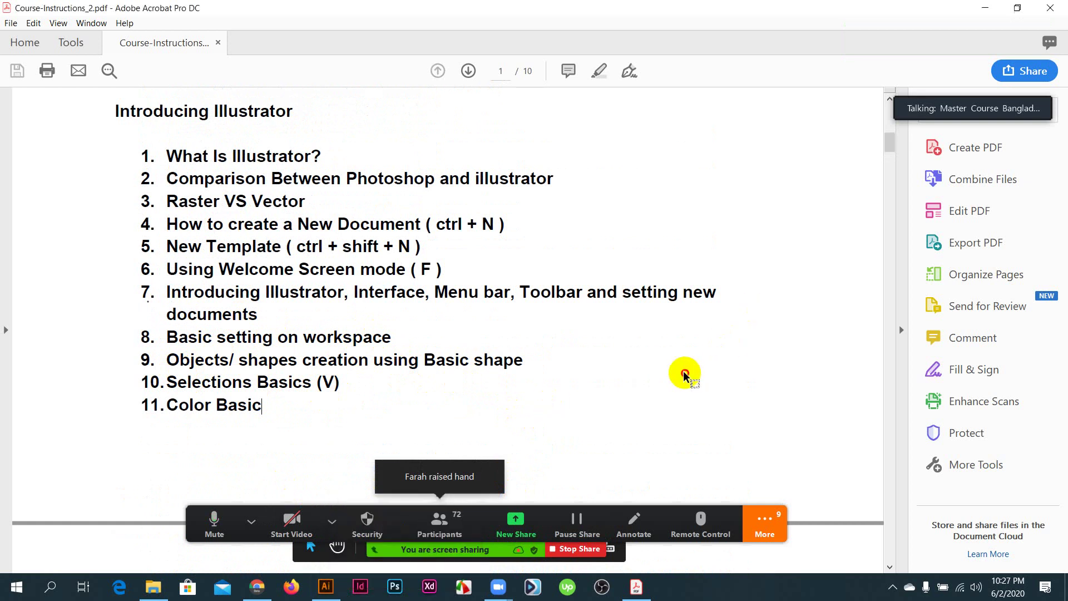
{"action": "left_click", "coordinate": [331, 587]}
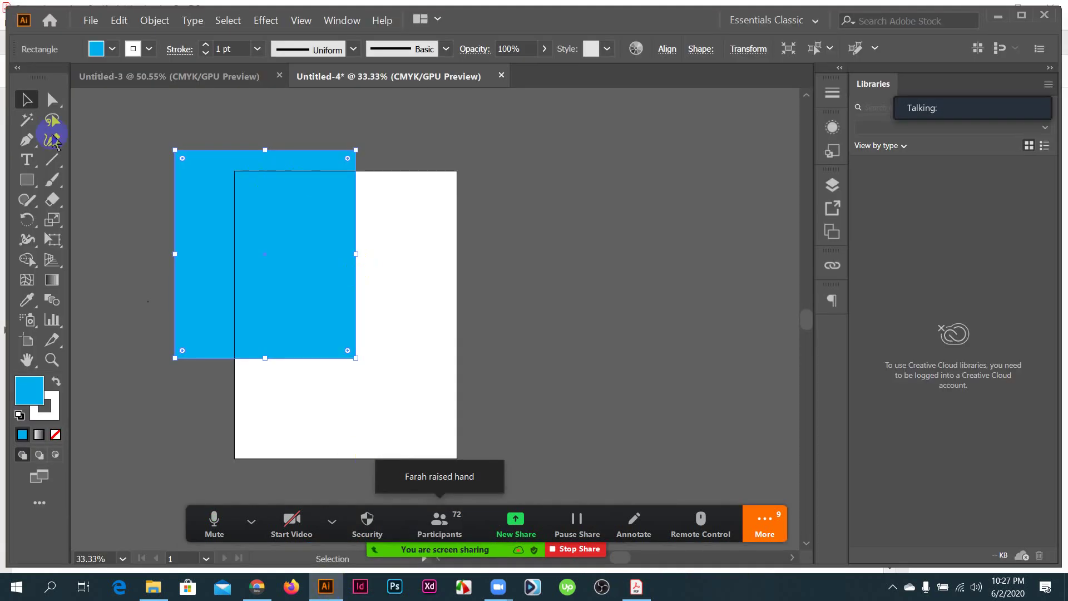
{"action": "scroll", "coordinate": [490, 372], "scroll_direction": "down", "scroll_amount": 2}
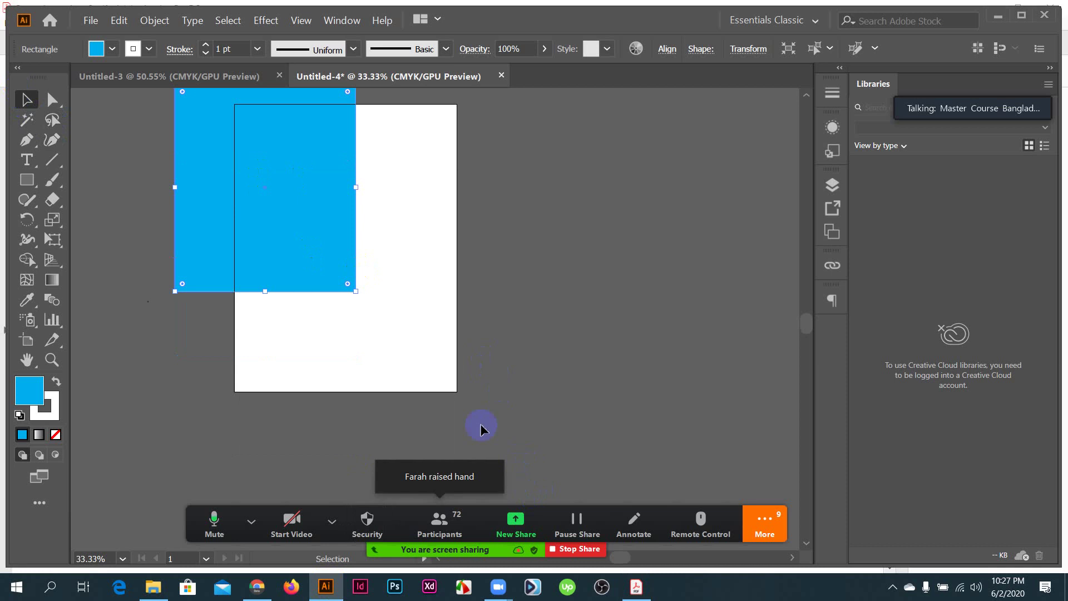
{"action": "scroll", "coordinate": [308, 355], "scroll_direction": "down", "scroll_amount": 4}
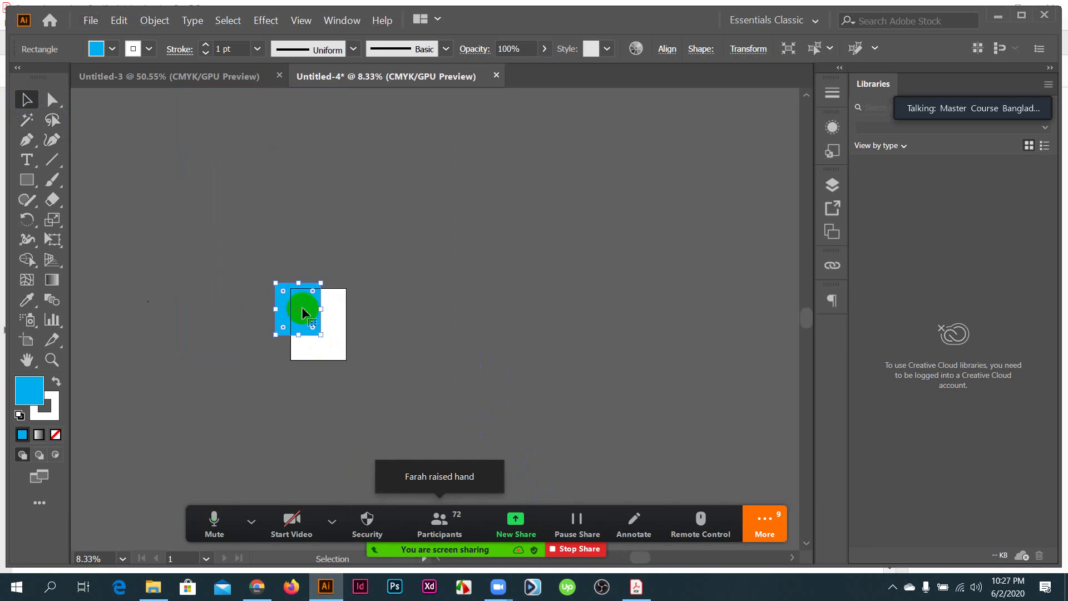
{"action": "left_click", "coordinate": [390, 361]}
{"action": "scroll", "coordinate": [355, 341], "scroll_direction": "up", "scroll_amount": 2}
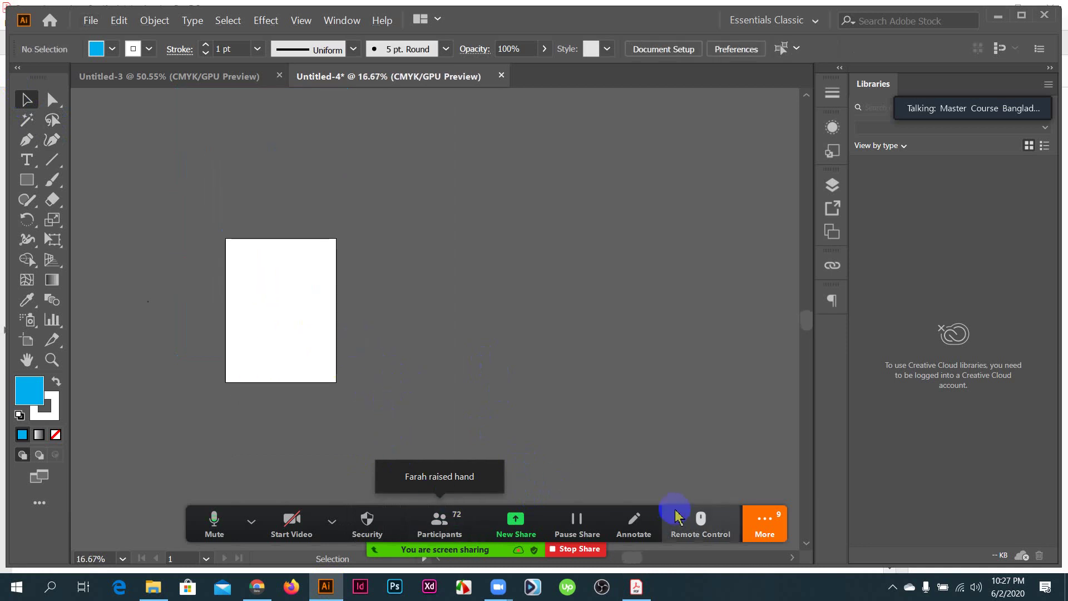
- Draw a blue rectangle across the upper half of the artboard with the Rectangle tool, and undo it
{"action": "left_click", "coordinate": [26, 181]}
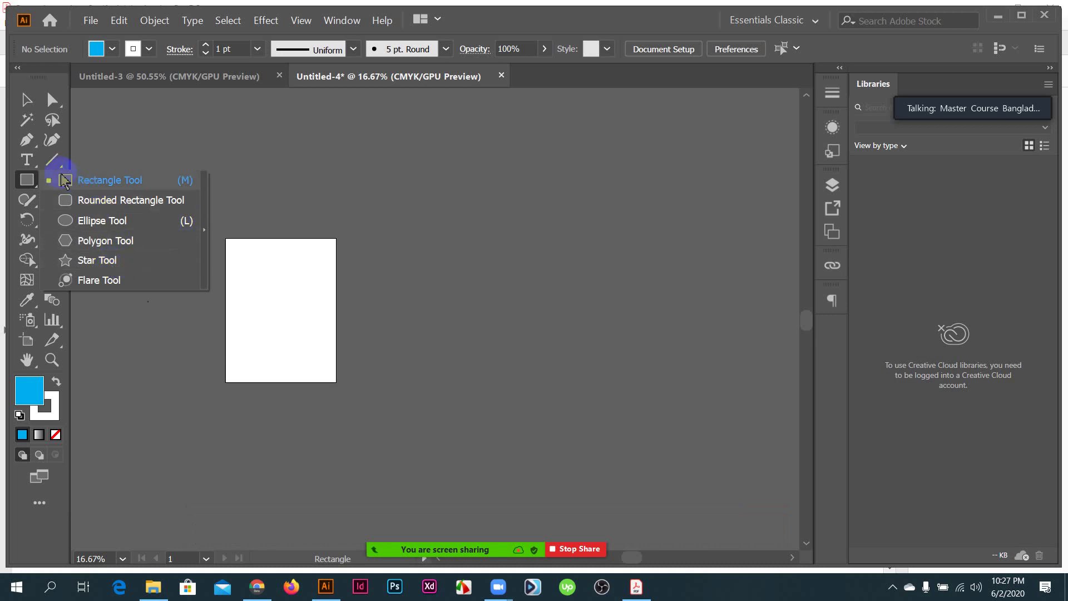
{"action": "left_click", "coordinate": [314, 309]}
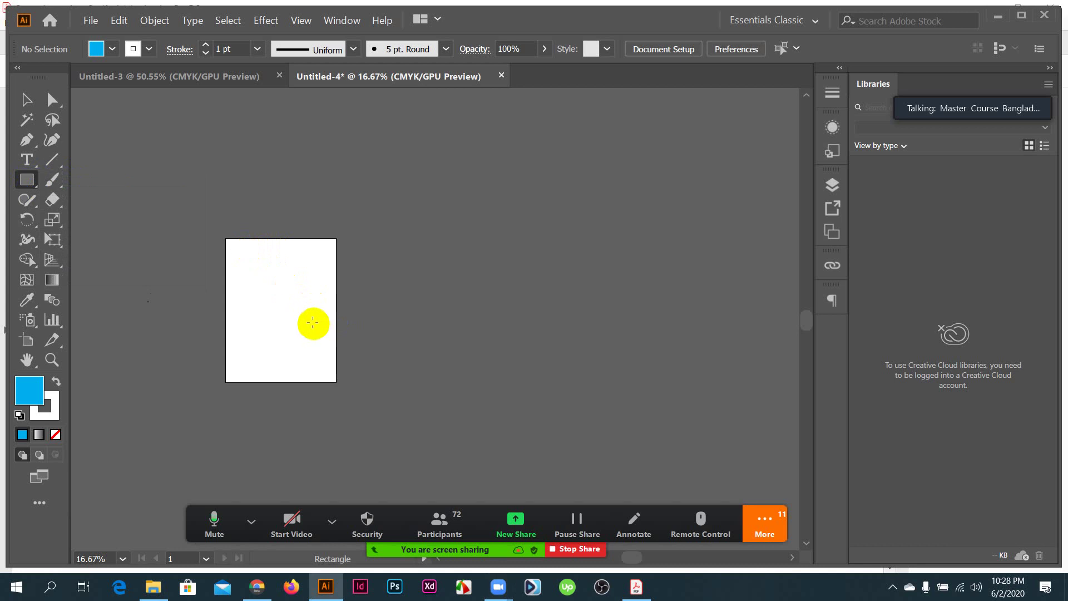
{"action": "scroll", "coordinate": [320, 273], "scroll_direction": "up", "scroll_amount": 1}
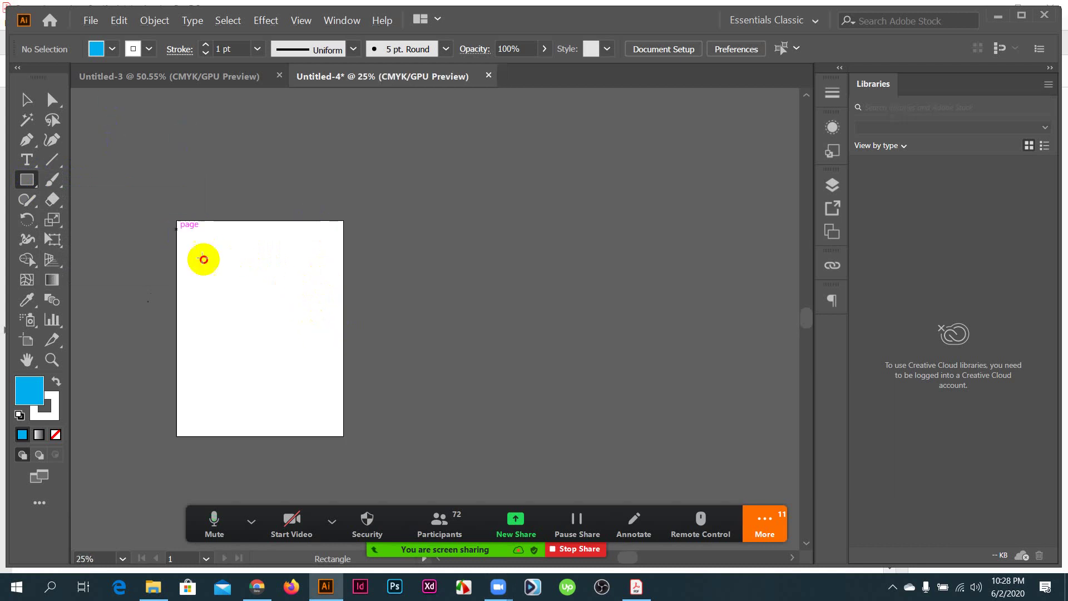
{"action": "left_click_drag", "start_coordinate": [177, 229], "coordinate": [340, 326]}
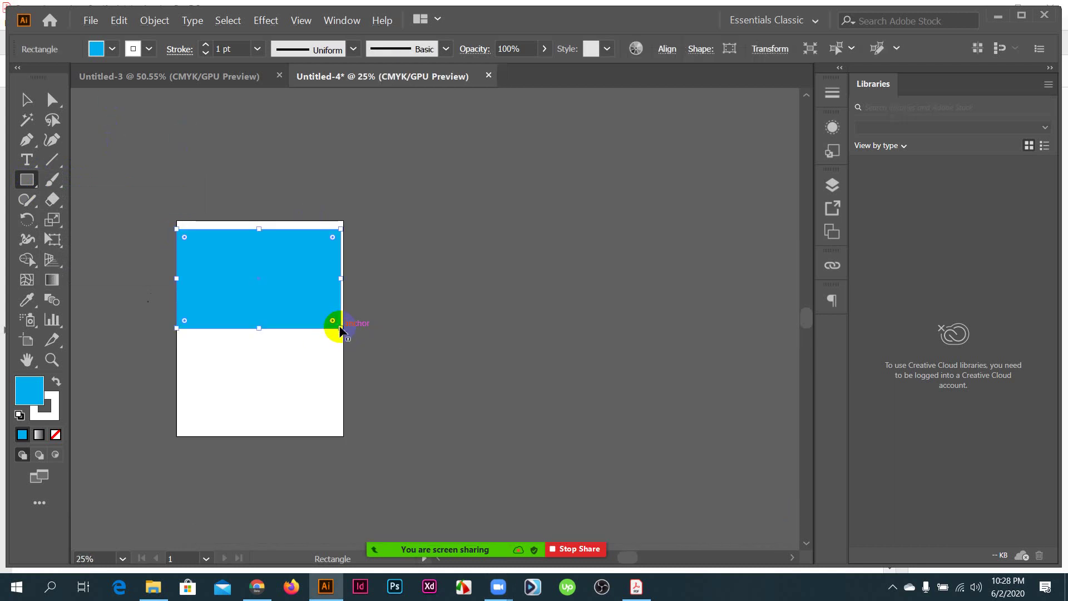
{"action": "key", "text": "ctrl+z"}
- Tear off the shape tools group as a floating panel and place it just above the artboard
{"action": "left_click_drag", "start_coordinate": [25, 180], "coordinate": [132, 200]}
{"action": "left_click_drag", "start_coordinate": [30, 181], "coordinate": [202, 236]}
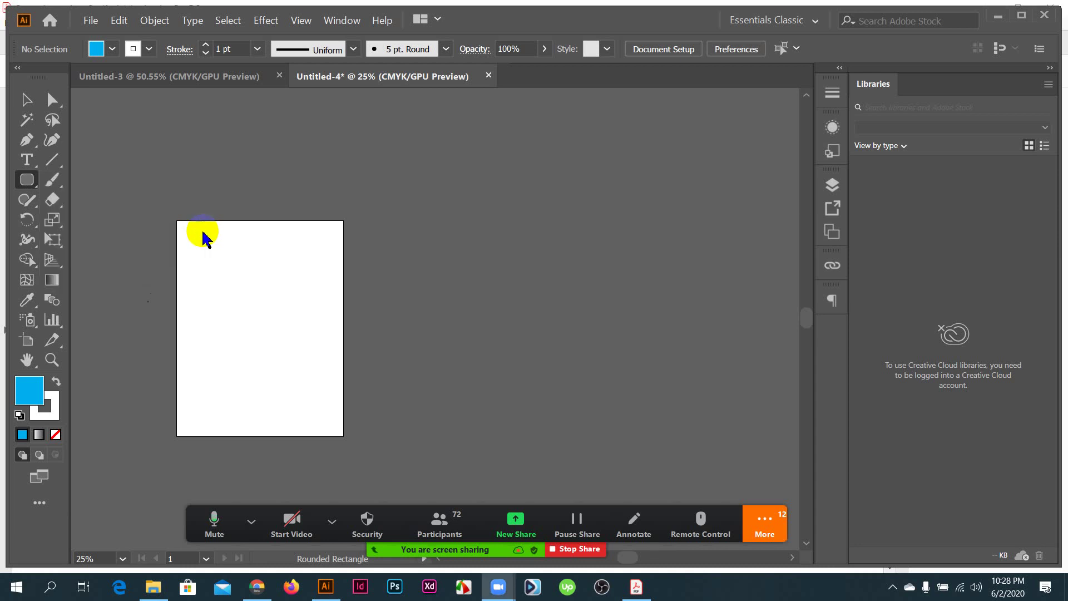
{"action": "left_click_drag", "start_coordinate": [105, 195], "coordinate": [249, 105]}
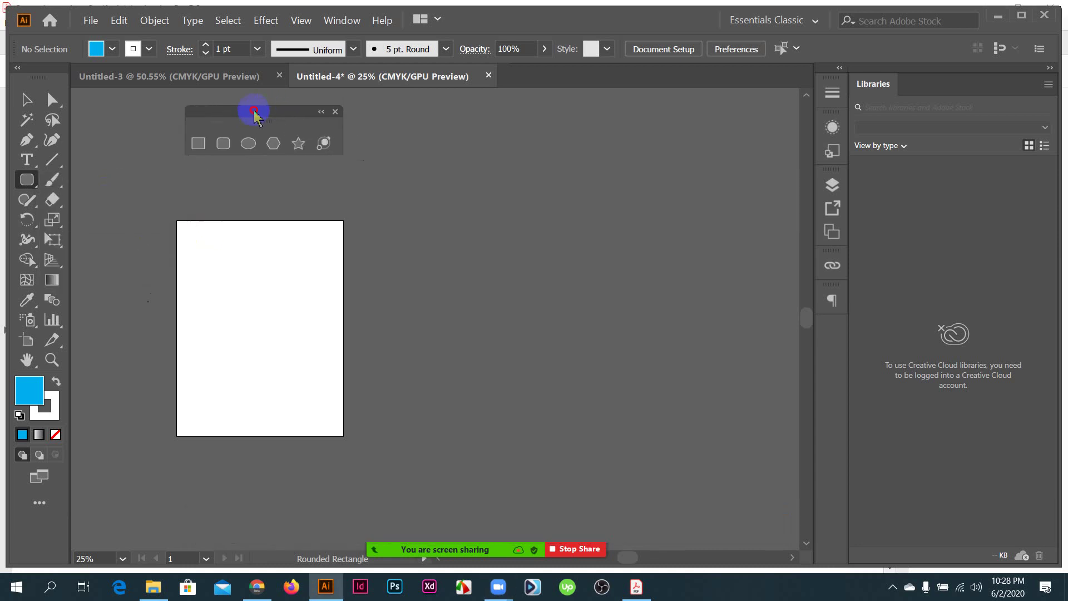
- Draw a wide blue rectangle across the top of the artboard with the Rectangle tool
{"action": "scroll", "coordinate": [303, 269], "scroll_direction": "up", "scroll_amount": 1}
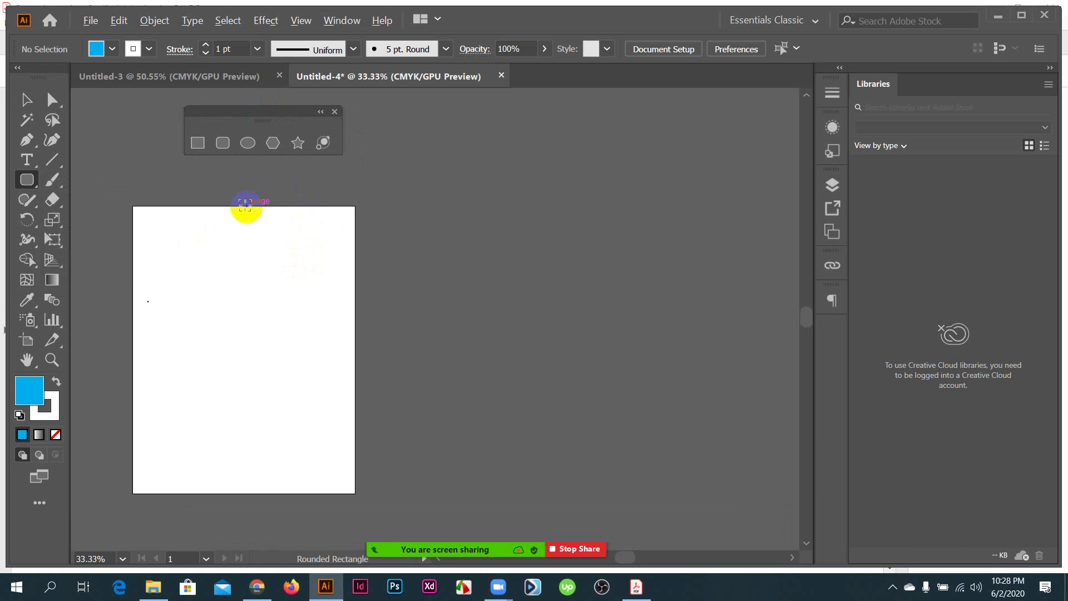
{"action": "scroll", "coordinate": [245, 209], "scroll_direction": "up", "scroll_amount": 1}
{"action": "left_click", "coordinate": [26, 100]}
{"action": "scroll", "coordinate": [298, 283], "scroll_direction": "down", "scroll_amount": 3}
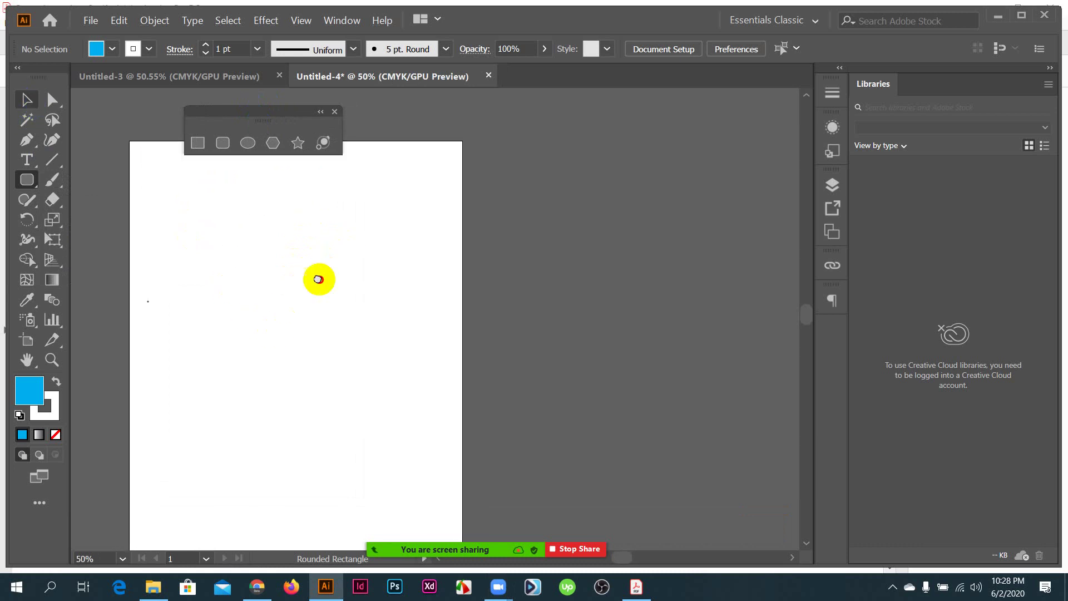
{"action": "key", "text": "v"}
{"action": "left_click", "coordinate": [198, 143]}
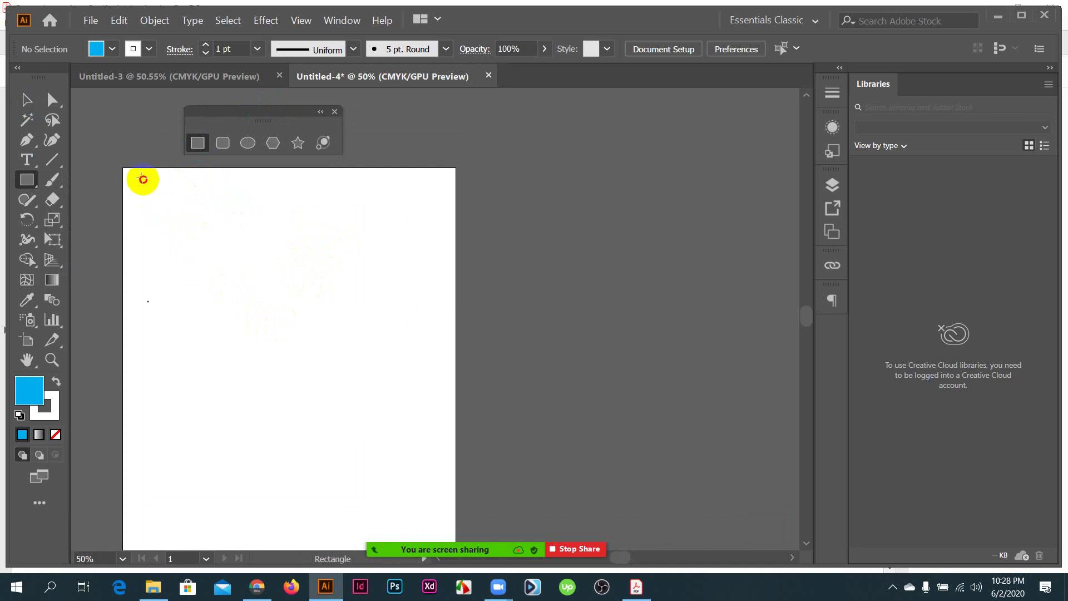
{"action": "left_click_drag", "start_coordinate": [143, 179], "coordinate": [445, 314]}
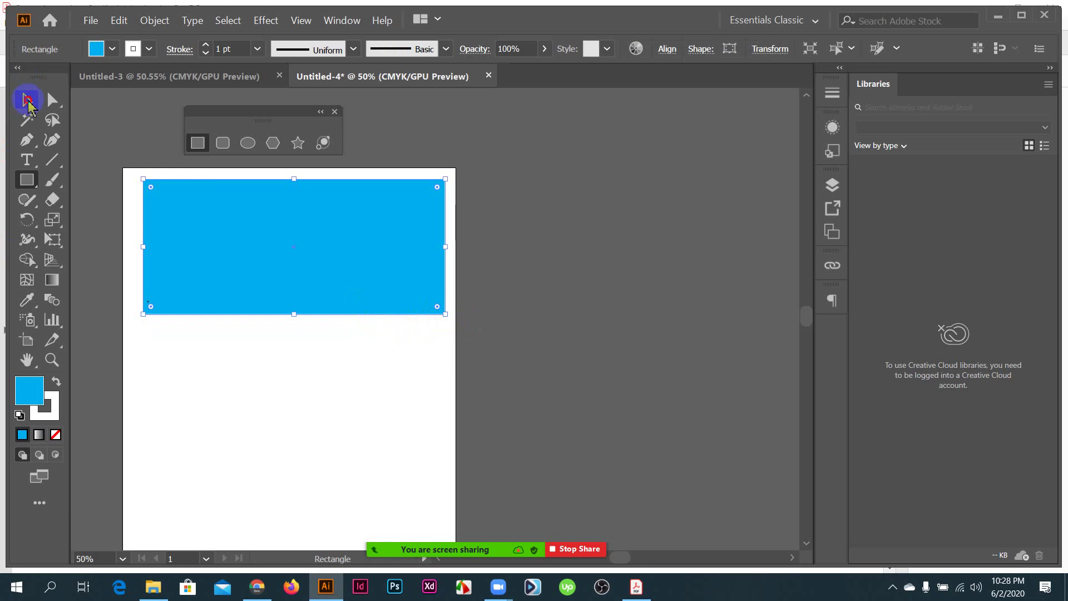
- Move the wide blue rectangle slightly up across the artboard's top edge and delete it
{"action": "left_click", "coordinate": [28, 100]}
{"action": "left_click_drag", "start_coordinate": [365, 286], "coordinate": [362, 272]}
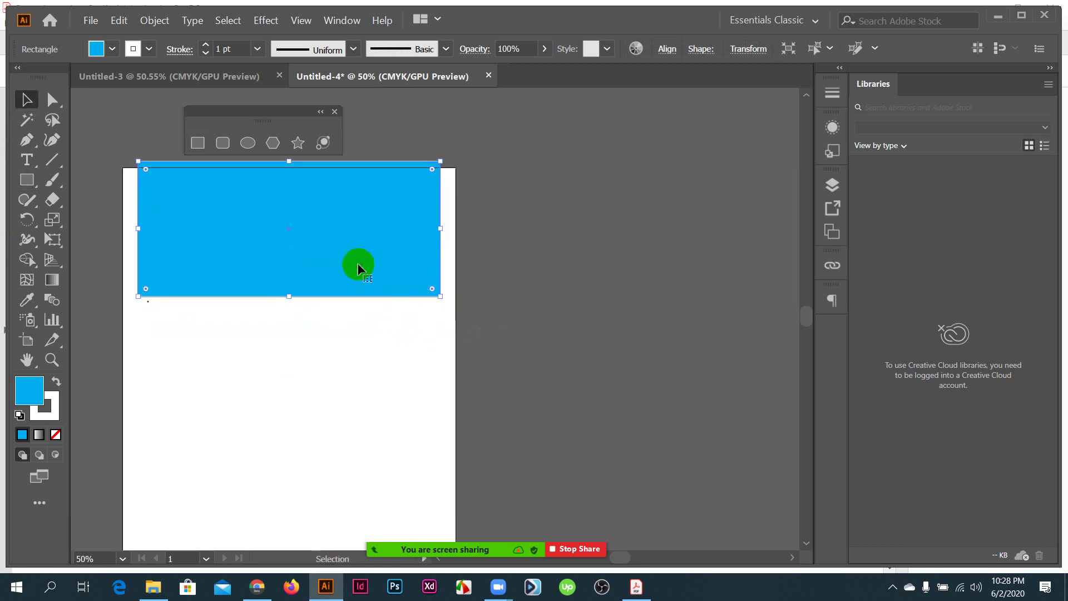
{"action": "scroll", "coordinate": [357, 268], "scroll_direction": "down", "scroll_amount": 2}
{"action": "key", "text": "Delete"}
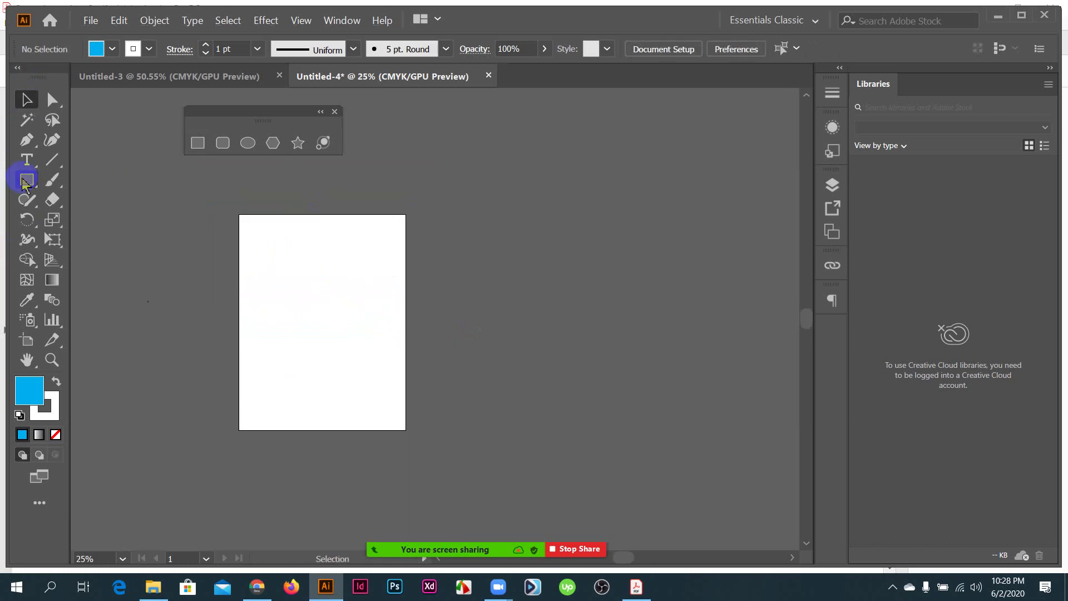
- Draw a blue square in the upper part of the artboard with the Rectangle tool, and undo it
{"action": "left_click", "coordinate": [26, 179]}
{"action": "scroll", "coordinate": [347, 254], "scroll_direction": "up", "scroll_amount": 1}
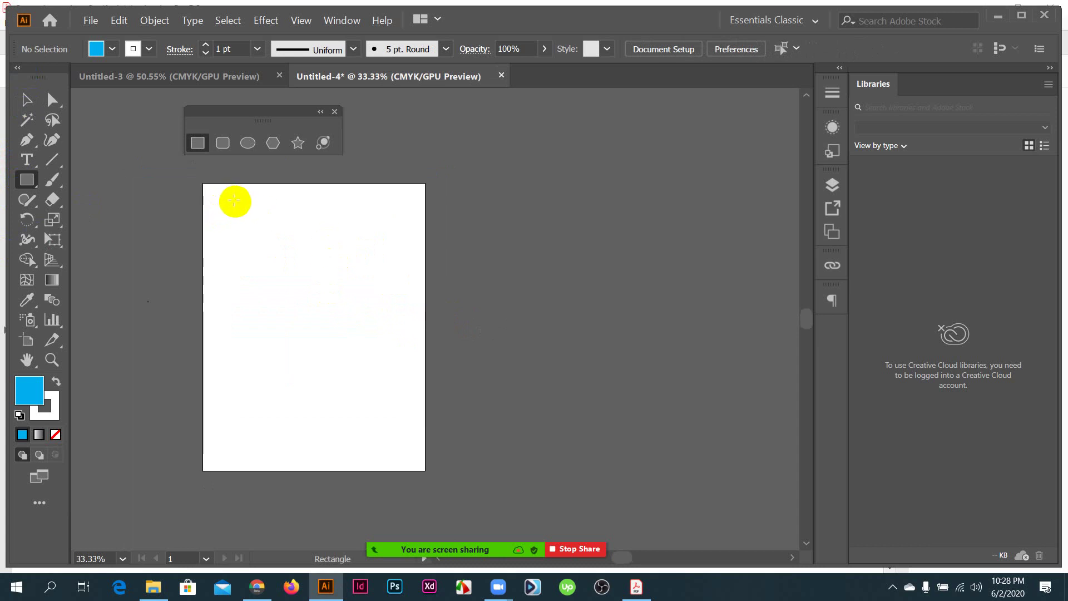
{"action": "left_click_drag", "start_coordinate": [225, 201], "coordinate": [367, 326]}
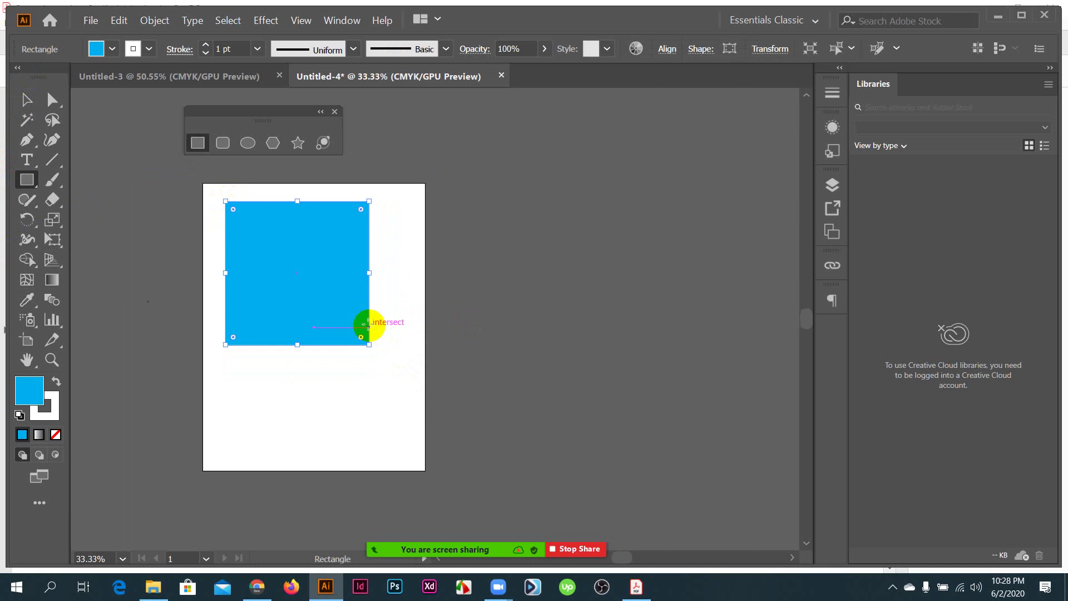
{"action": "key", "text": "ctrl+z"}
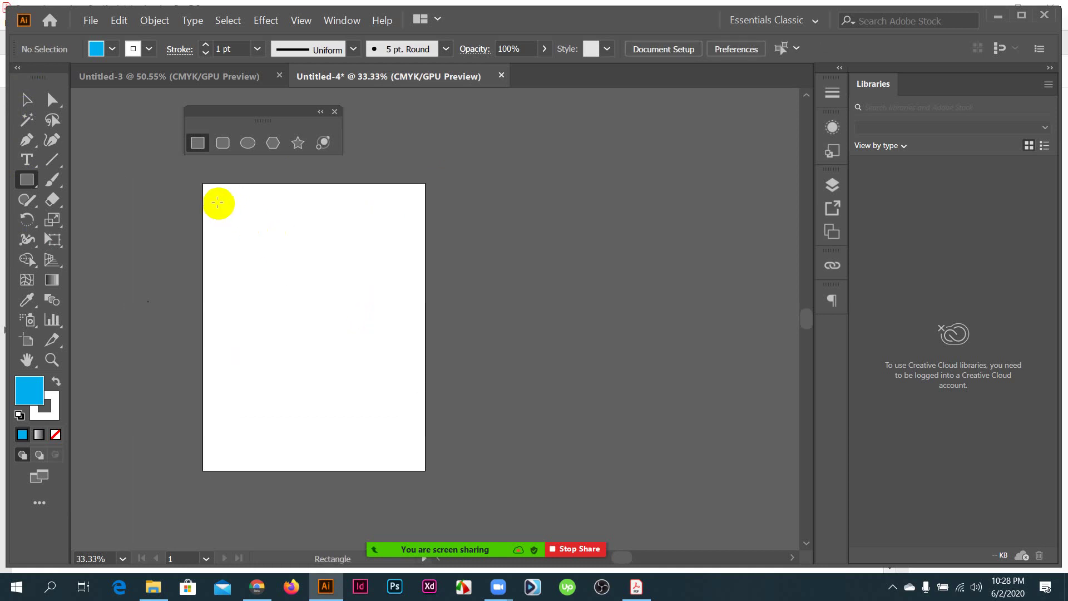
- Draw a blue square about 6.8 in wide on the artboard and move it onto the empty canvas right of the artboard
{"action": "left_click_drag", "start_coordinate": [219, 204], "coordinate": [388, 459]}
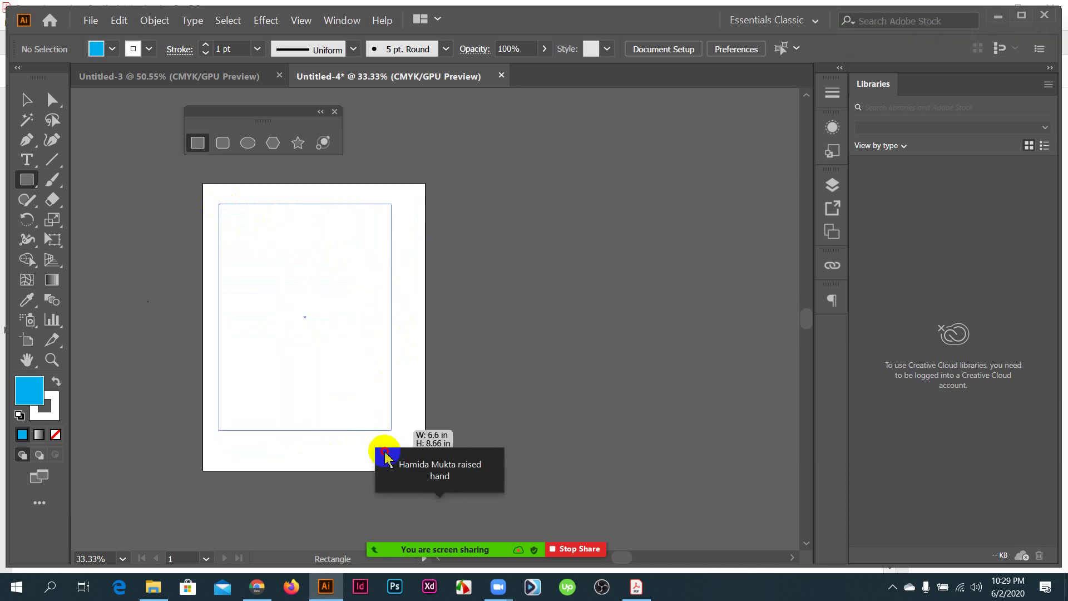
{"action": "left_click_drag", "start_coordinate": [385, 457], "coordinate": [396, 381]}
{"action": "left_click", "coordinate": [26, 100]}
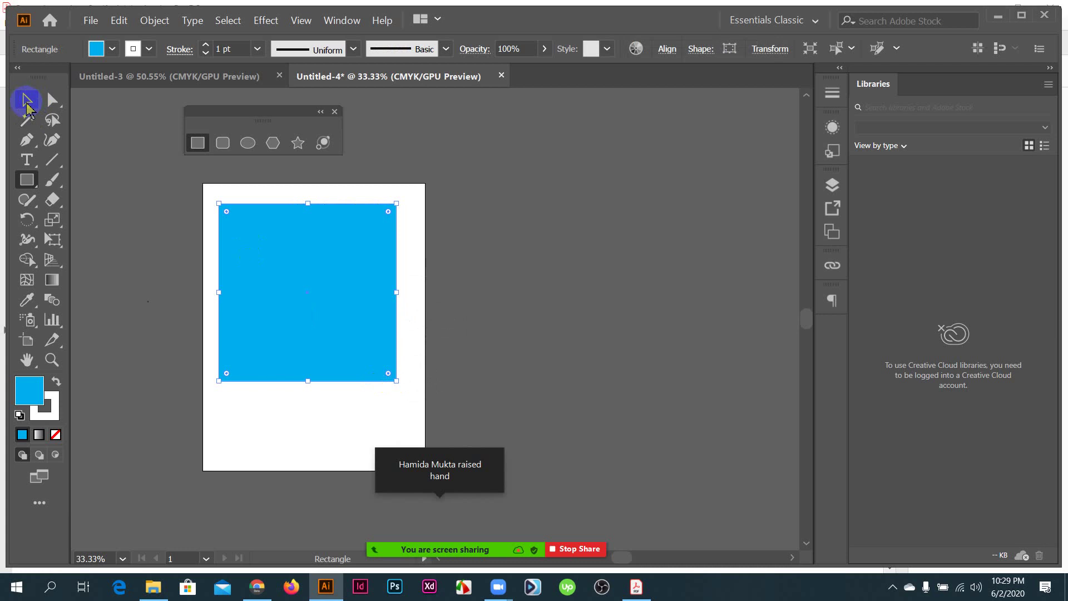
{"action": "left_click_drag", "start_coordinate": [293, 318], "coordinate": [617, 281]}
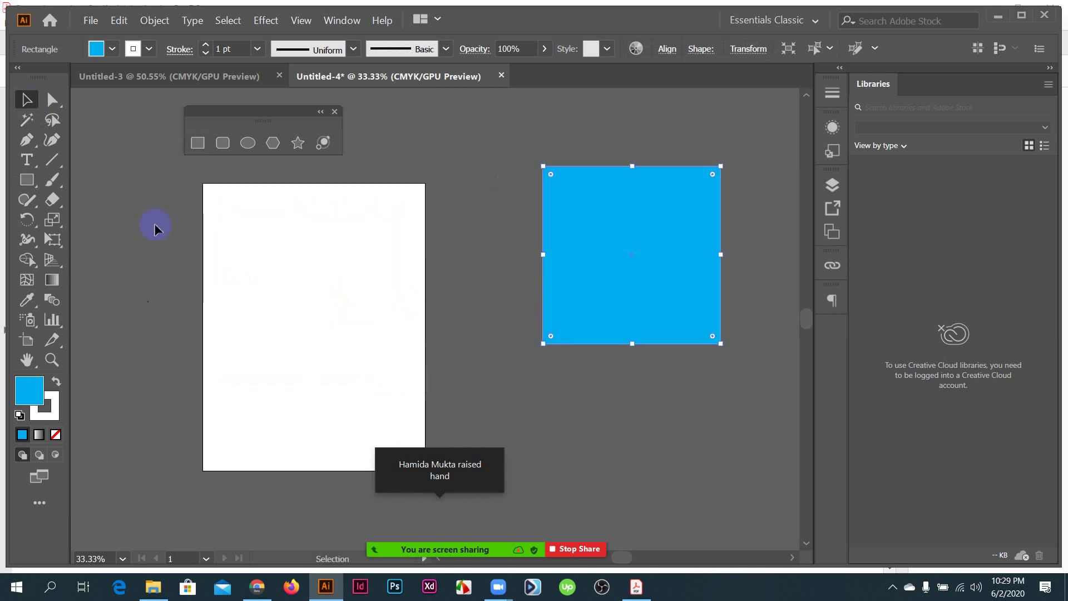
- Create a rectangle with exact dimensions of 5 in width and 2 in height, starting near the middle of the artboard
{"action": "left_click", "coordinate": [27, 180]}
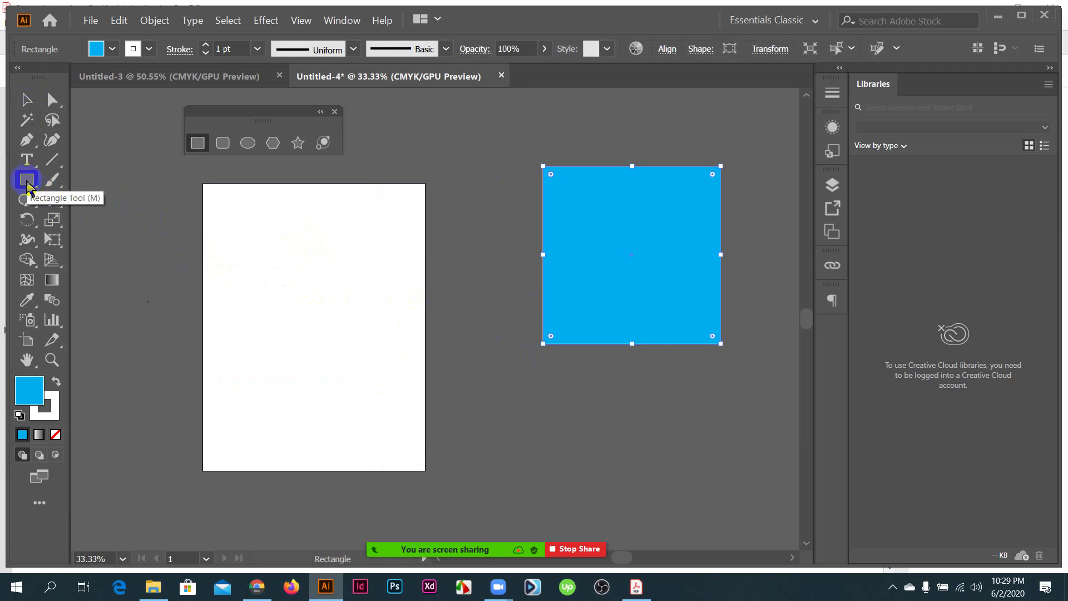
{"action": "left_click", "coordinate": [317, 280]}
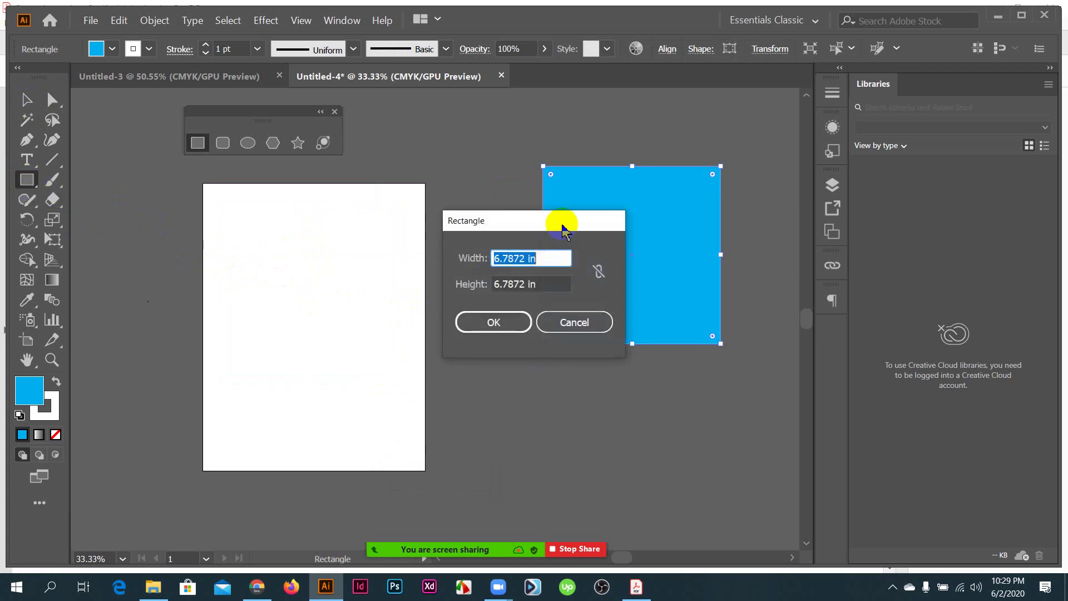
{"action": "left_click_drag", "start_coordinate": [561, 220], "coordinate": [337, 231]}
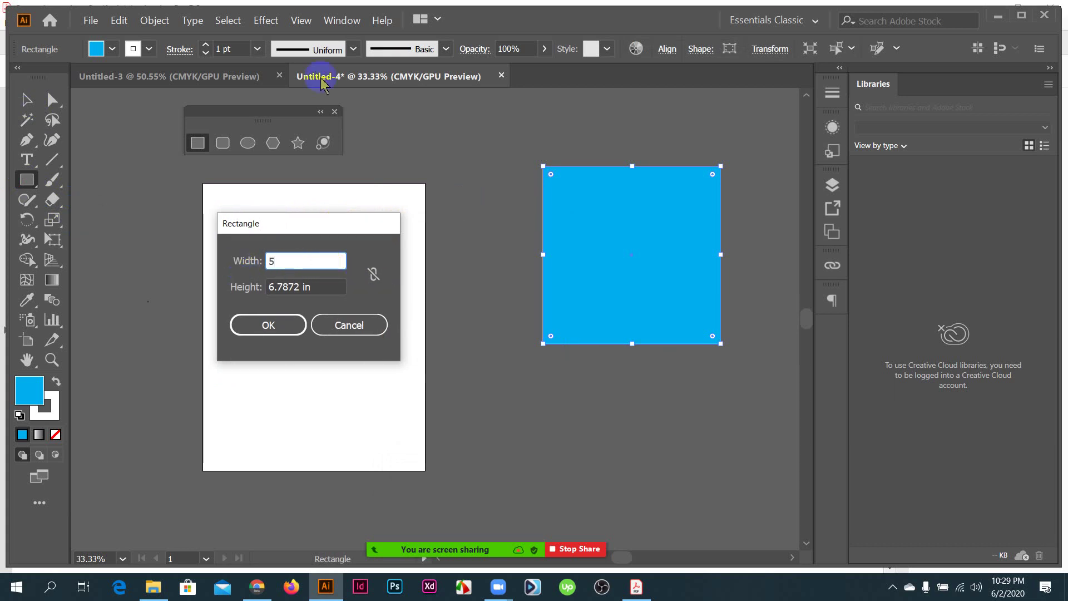
{"action": "key", "text": "Tab"}
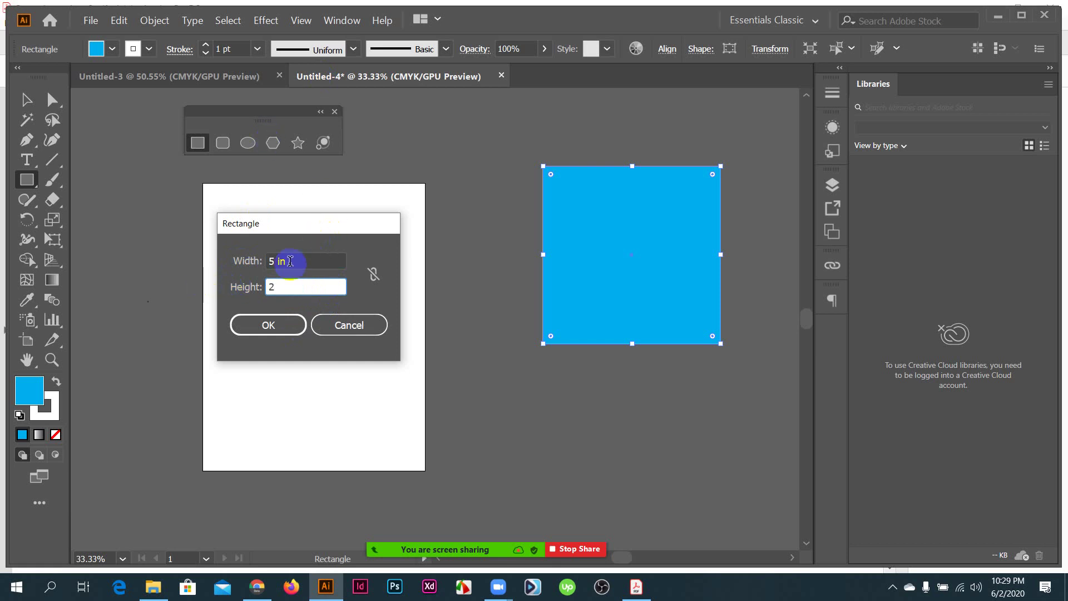
{"action": "left_click", "coordinate": [316, 256]}
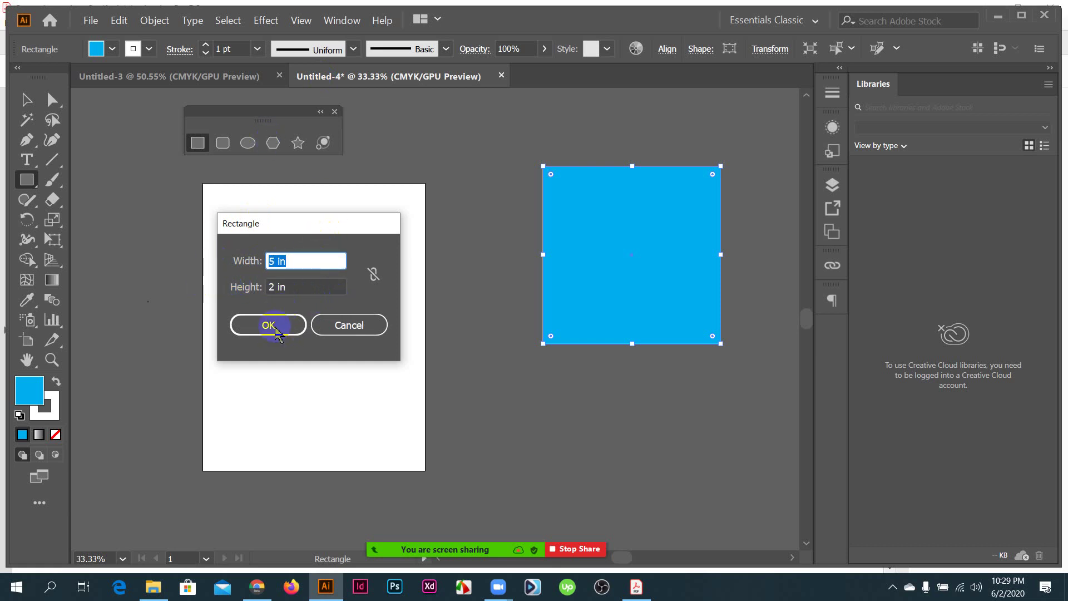
{"action": "left_click", "coordinate": [273, 328]}
- Admit the waiting participant to the meeting and move the 5 × 2 in rectangle fully inside the artboard's upper right area
{"action": "left_click", "coordinate": [26, 100]}
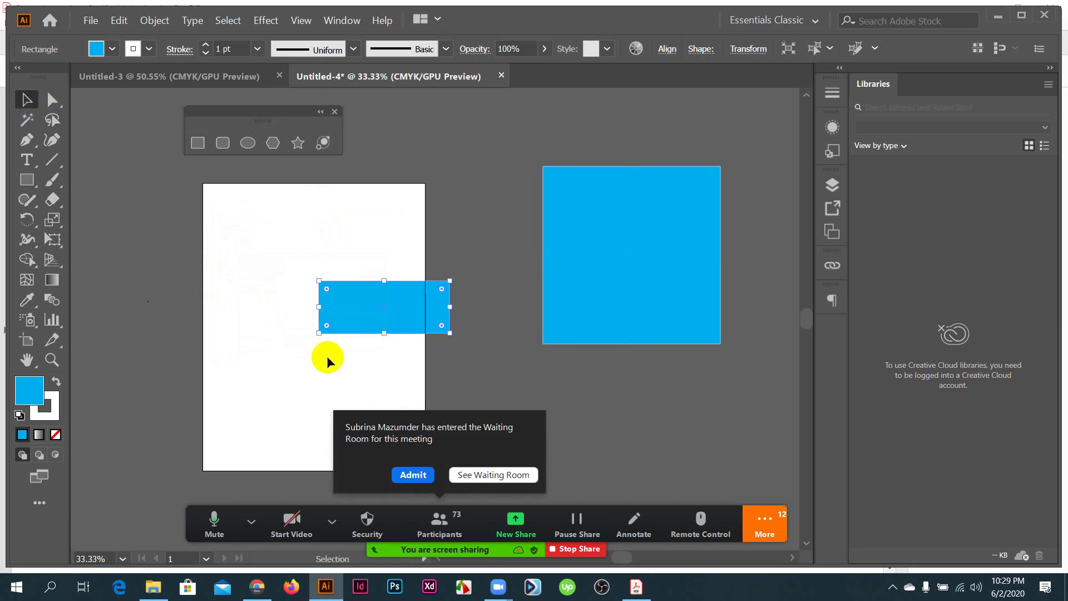
{"action": "left_click", "coordinate": [415, 476]}
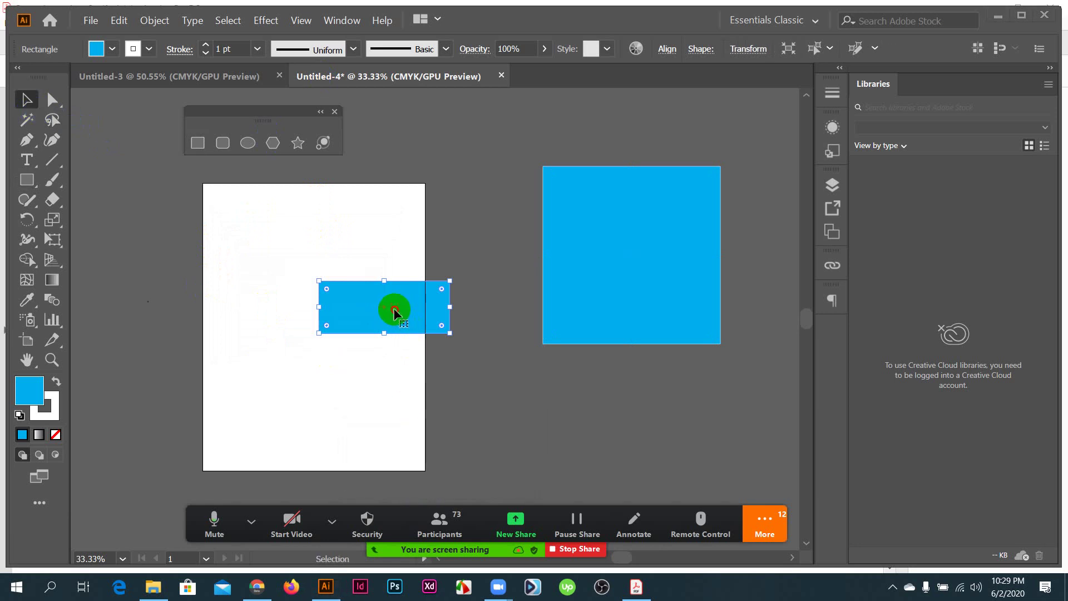
{"action": "scroll", "coordinate": [361, 328], "scroll_direction": "up", "scroll_amount": 1}
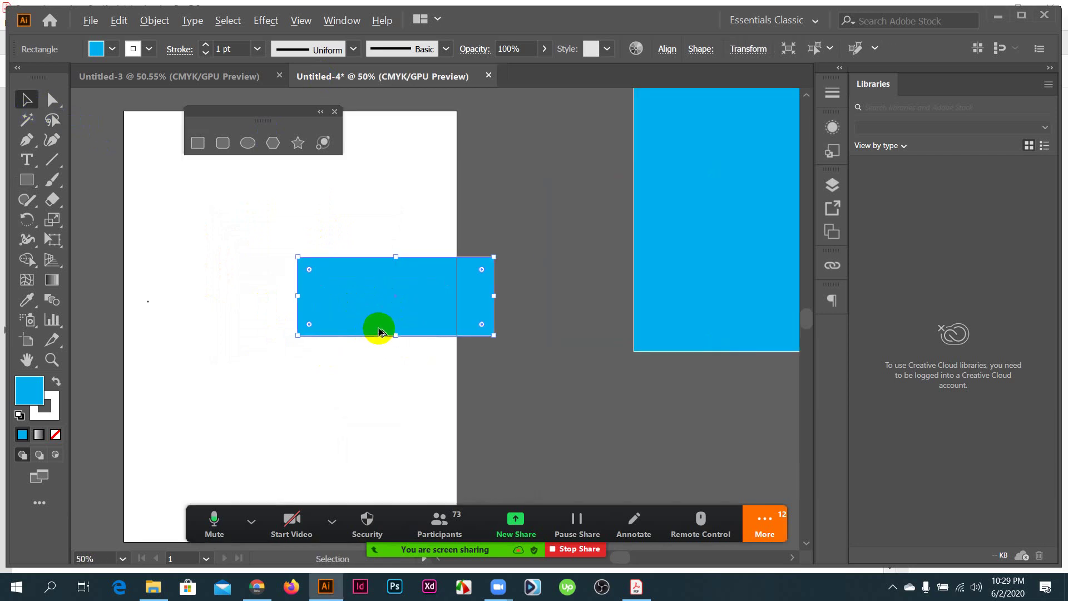
{"action": "left_click_drag", "start_coordinate": [377, 327], "coordinate": [328, 272]}
{"action": "scroll", "coordinate": [294, 304], "scroll_direction": "down", "scroll_amount": 2}
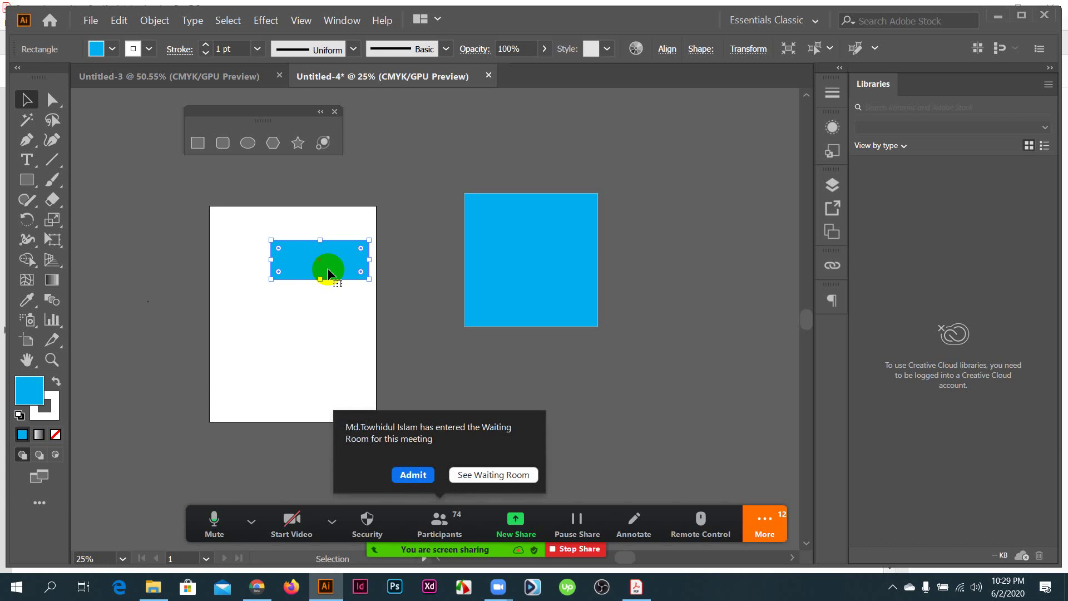
- Admit the next waiting participant to the meeting and delete the 5 × 2 in rectangle from the artboard
{"action": "left_click", "coordinate": [416, 474]}
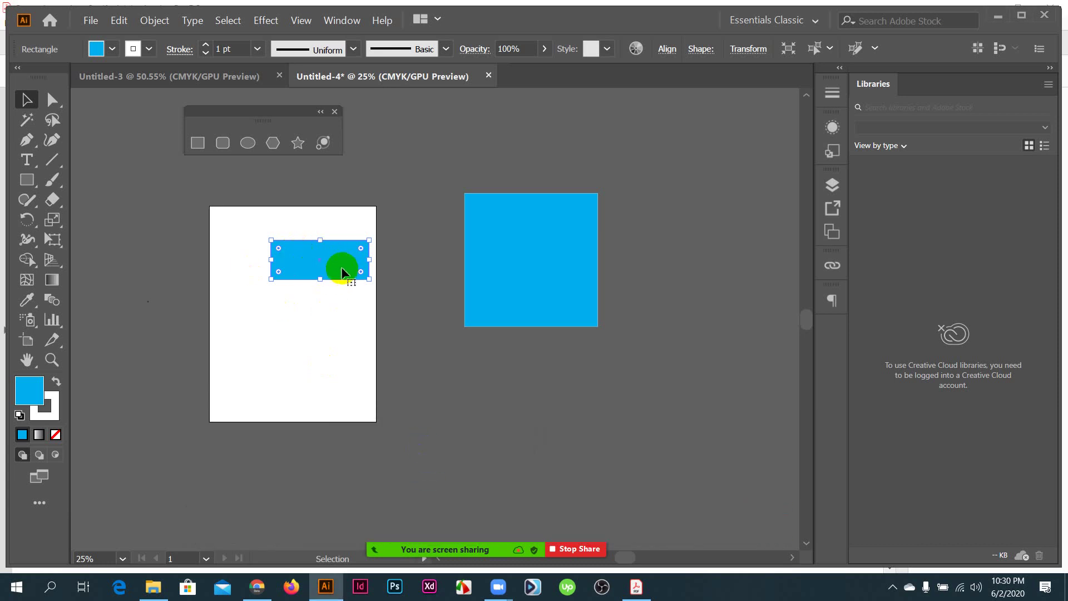
{"action": "left_click_drag", "start_coordinate": [342, 268], "coordinate": [311, 265]}
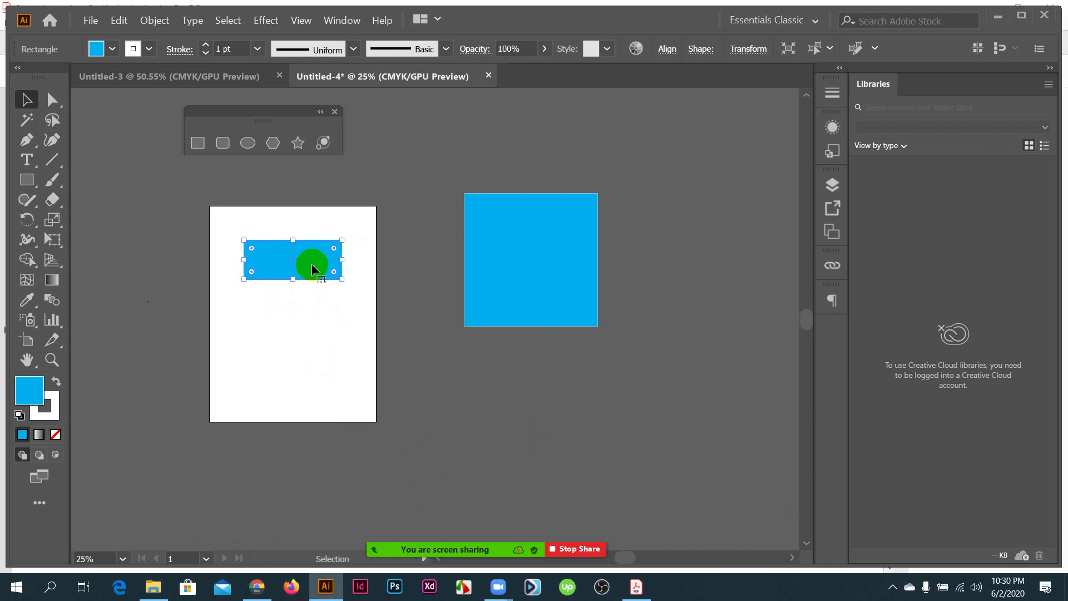
{"action": "key", "text": "Delete"}
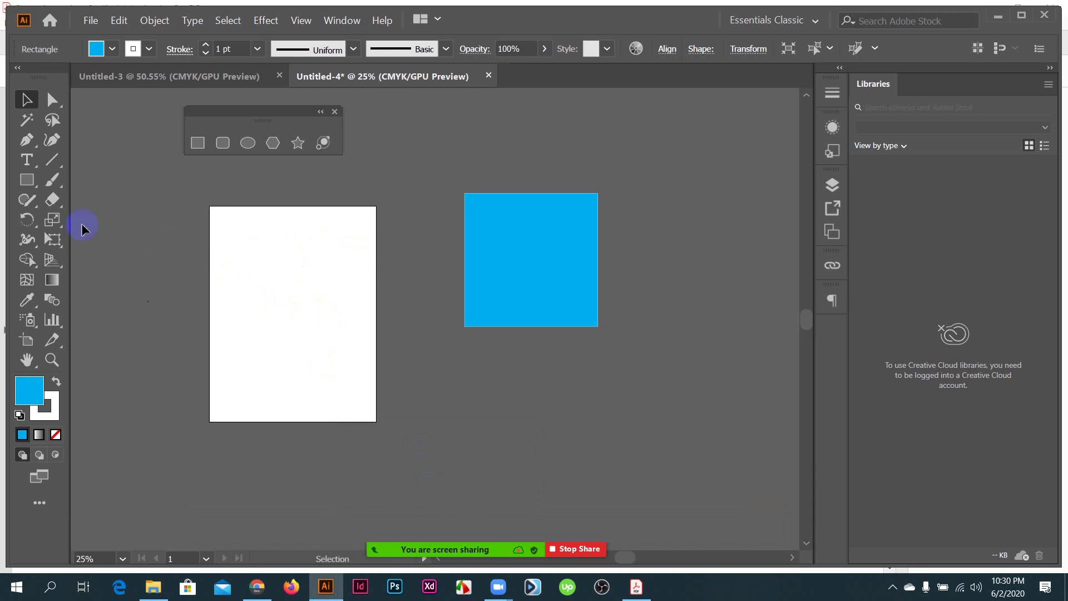
- Draw a wide ellipse and a circle about 6.3 in across on the artboard with the Ellipse tool, deleting each one
{"action": "left_click", "coordinate": [25, 180]}
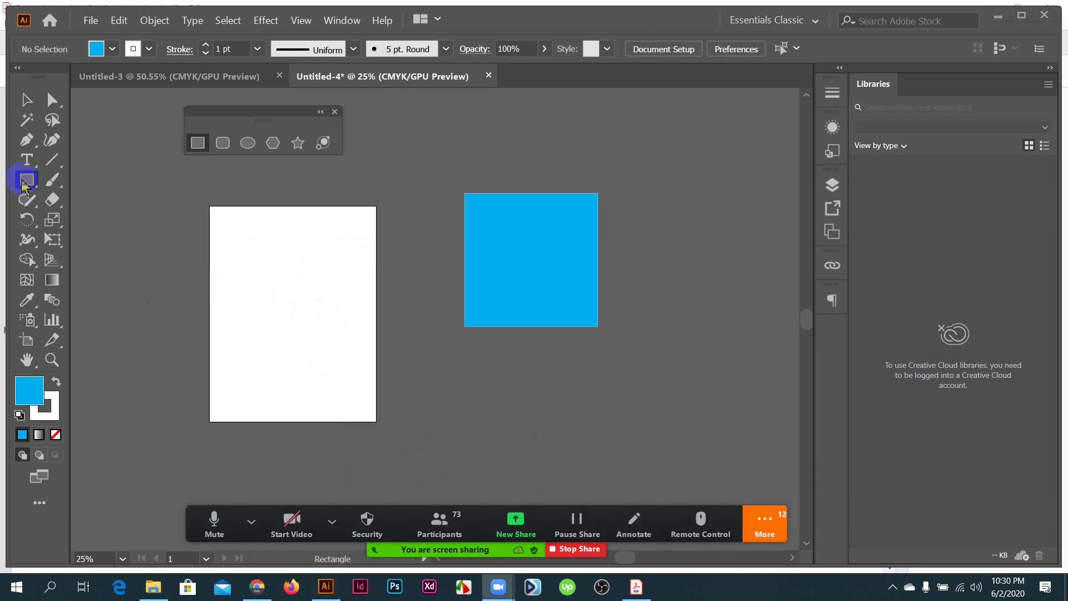
{"action": "left_click", "coordinate": [250, 144]}
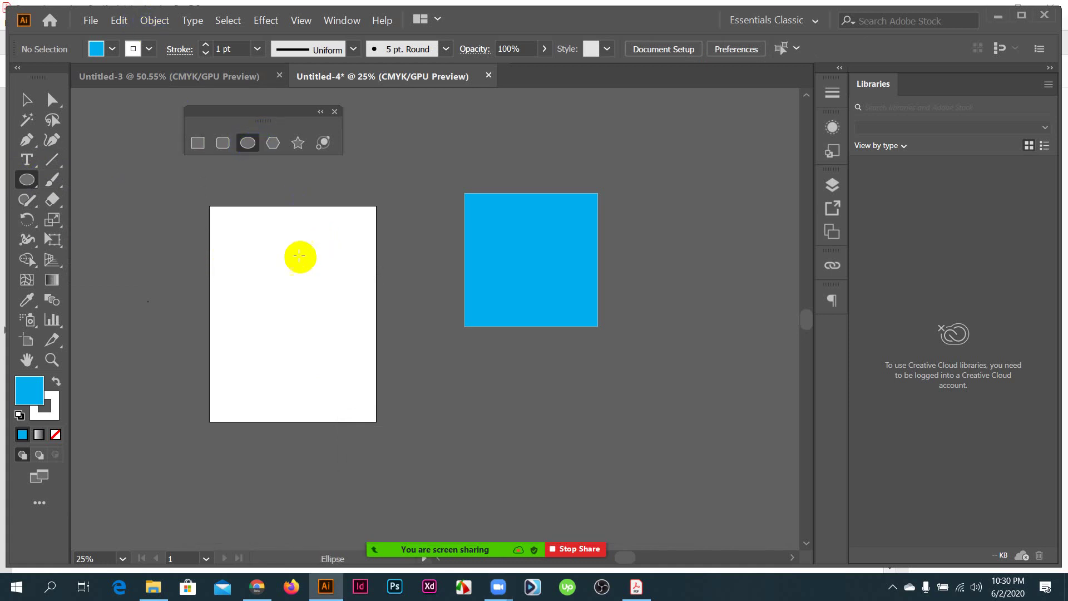
{"action": "left_click_drag", "start_coordinate": [230, 221], "coordinate": [360, 267]}
{"action": "key", "text": "Delete"}
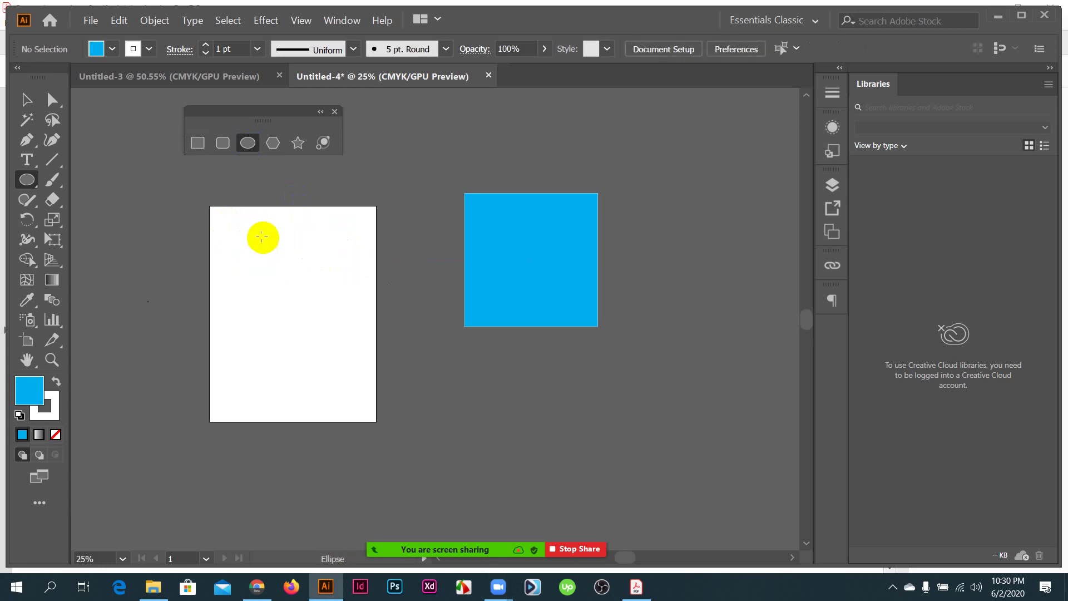
{"action": "left_click_drag", "start_coordinate": [245, 231], "coordinate": [325, 354]}
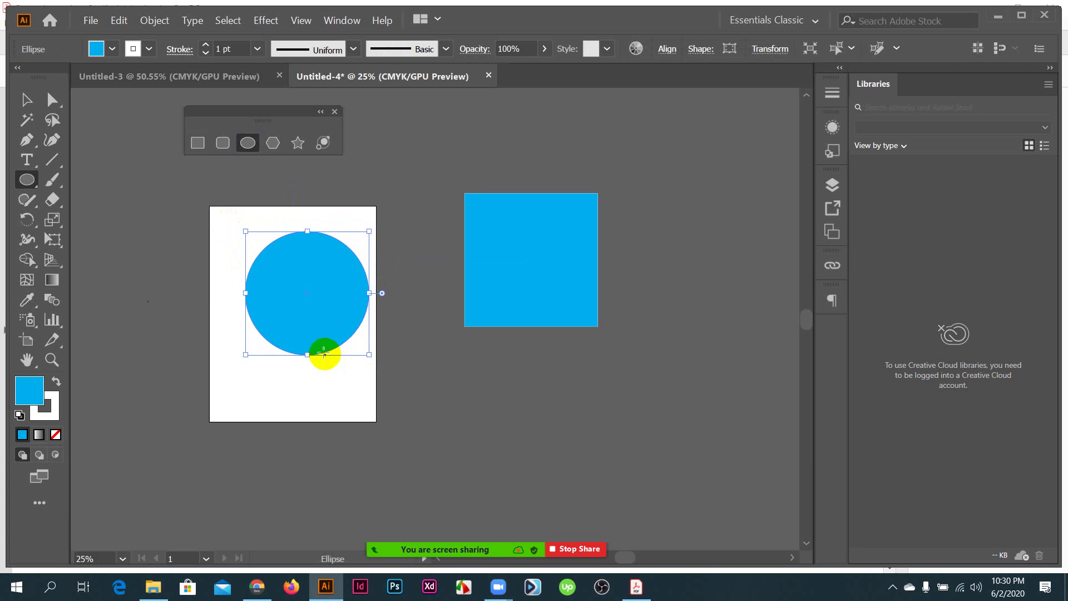
{"action": "key", "text": "Delete"}
- Create a circle with exact dimensions of 8 in width and 8 in height, and move it to the right of the blue square
{"action": "left_click", "coordinate": [286, 275]}
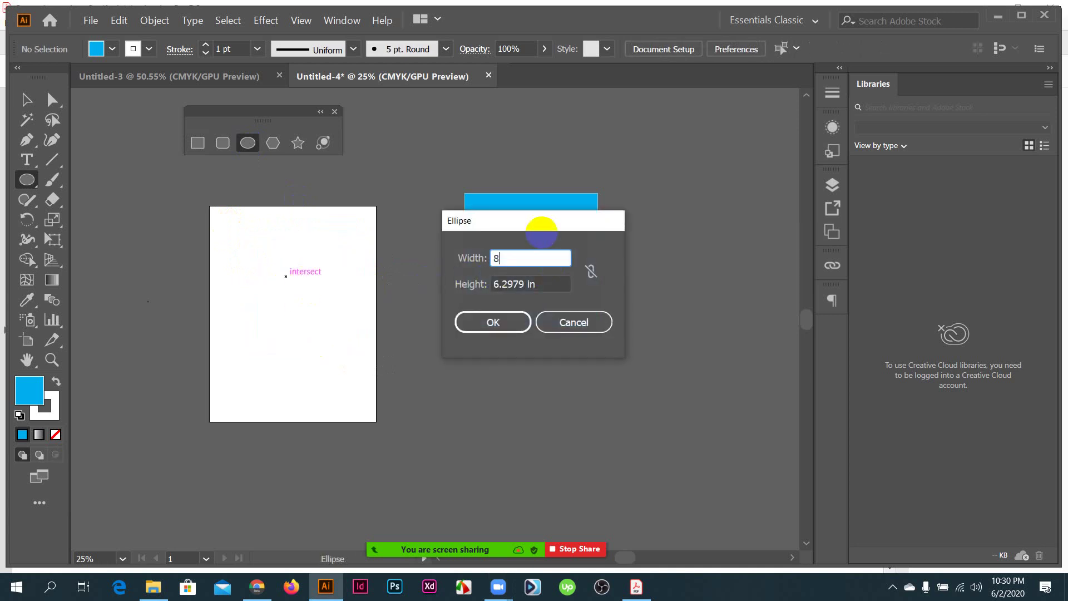
{"action": "key", "text": "Tab"}
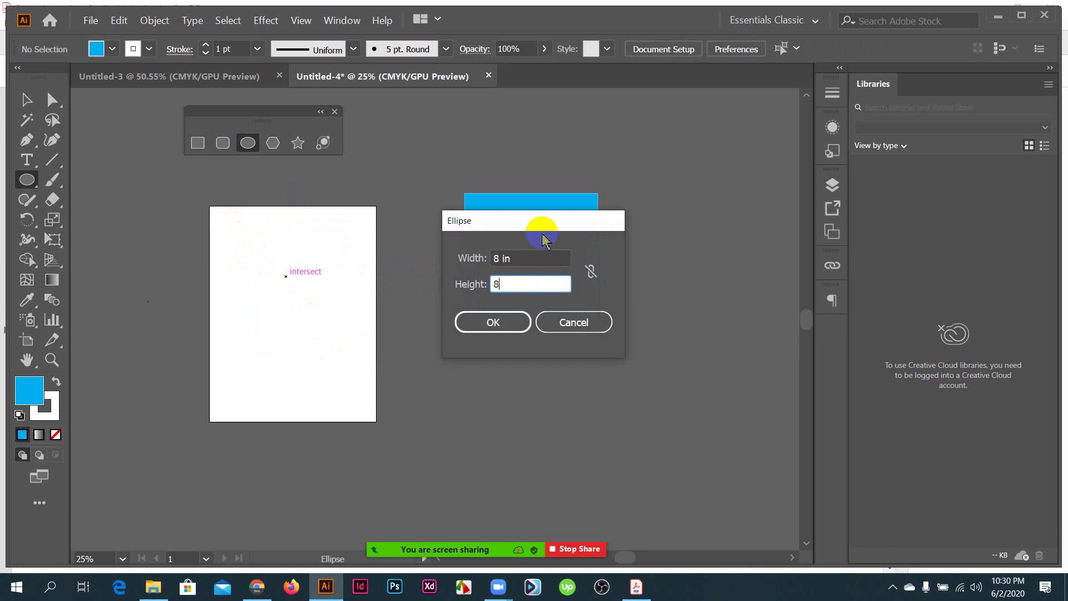
{"action": "type", "text": "8"}
{"action": "key", "text": "Return"}
{"action": "left_click", "coordinate": [25, 101]}
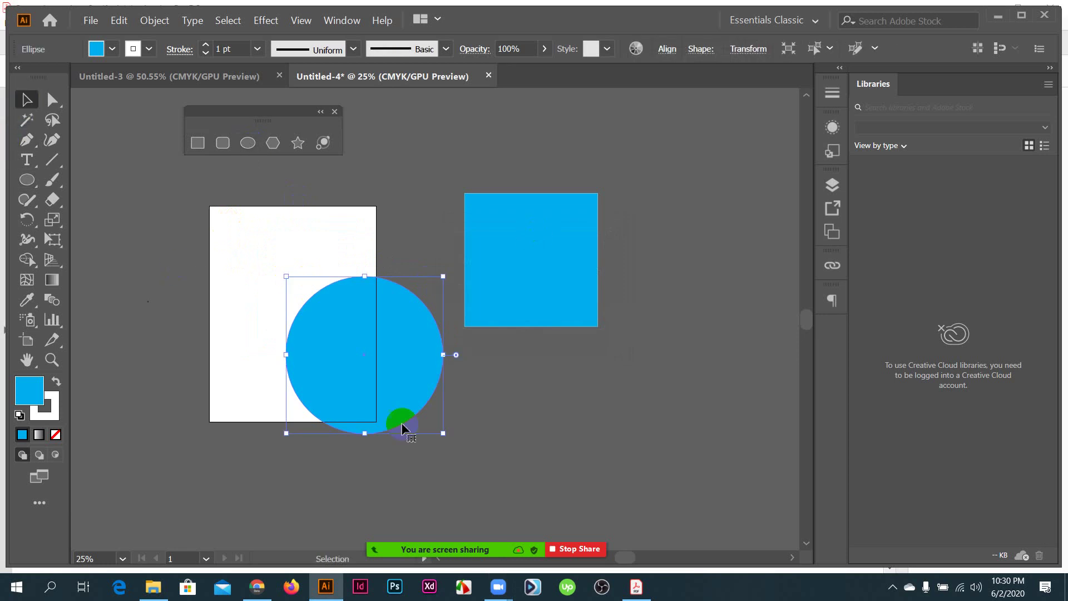
{"action": "left_click_drag", "start_coordinate": [390, 382], "coordinate": [724, 245]}
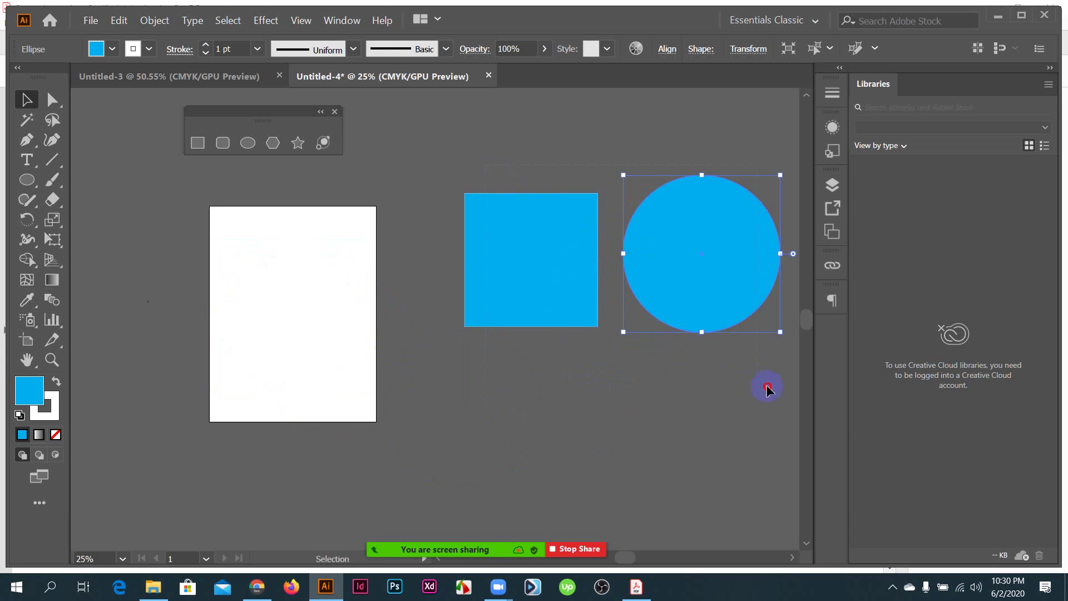
- Scale the blue square and circle down together proportionally and align them by their vertical centers
{"action": "key", "text": "ctrl+a"}
{"action": "left_click_drag", "start_coordinate": [781, 333], "coordinate": [532, 222]}
{"action": "left_click", "coordinate": [663, 50]}
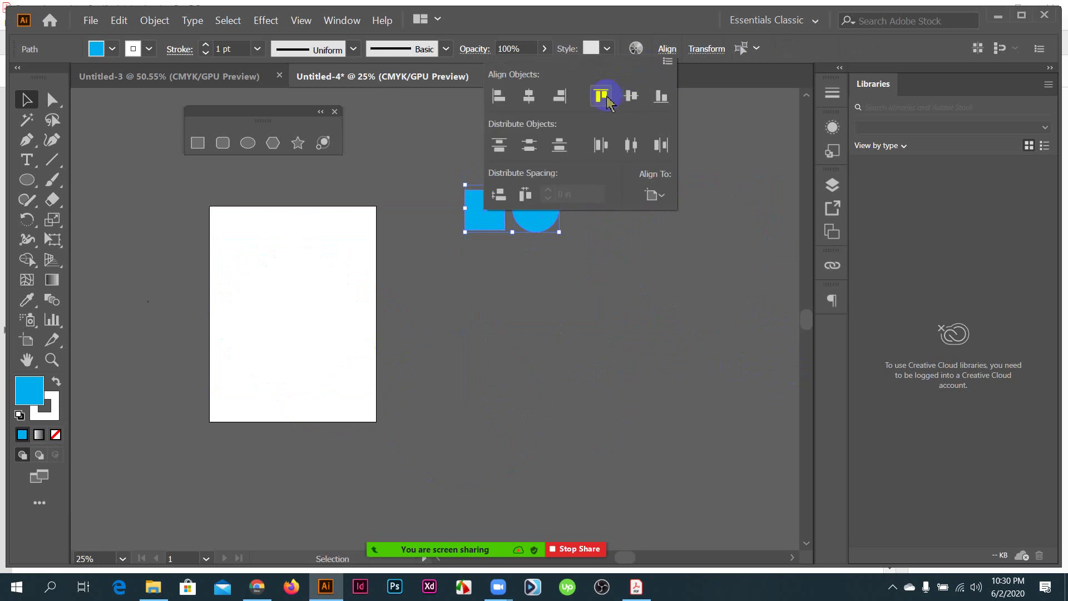
{"action": "left_click", "coordinate": [631, 96]}
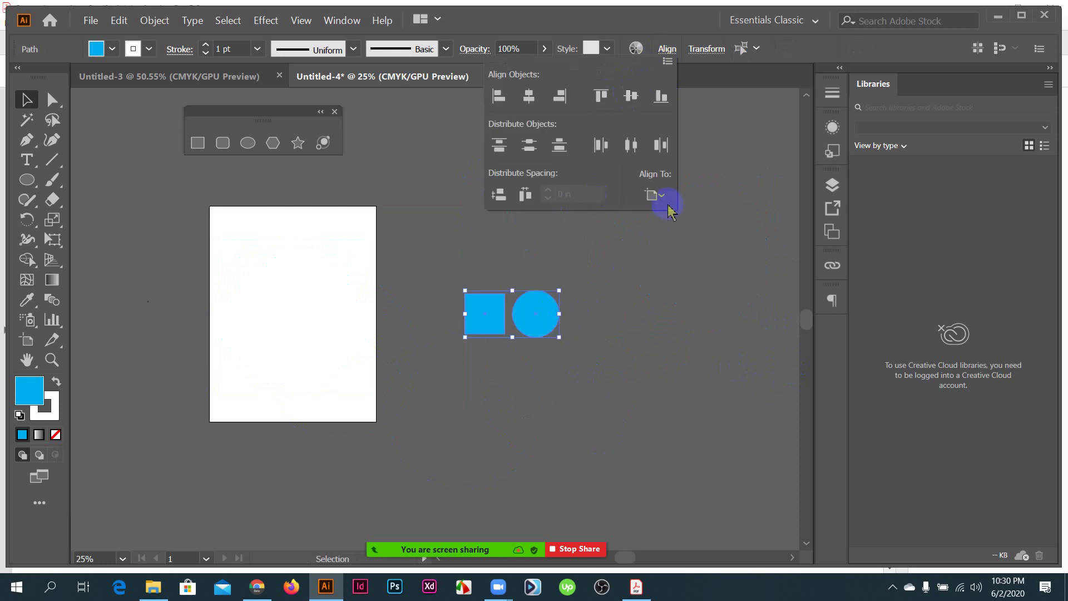
- Move the selected square and circle up together so they sit beside the upper part of the artboard
{"action": "left_click", "coordinate": [661, 195]}
{"action": "left_click", "coordinate": [683, 212]}
{"action": "left_click", "coordinate": [536, 233]}
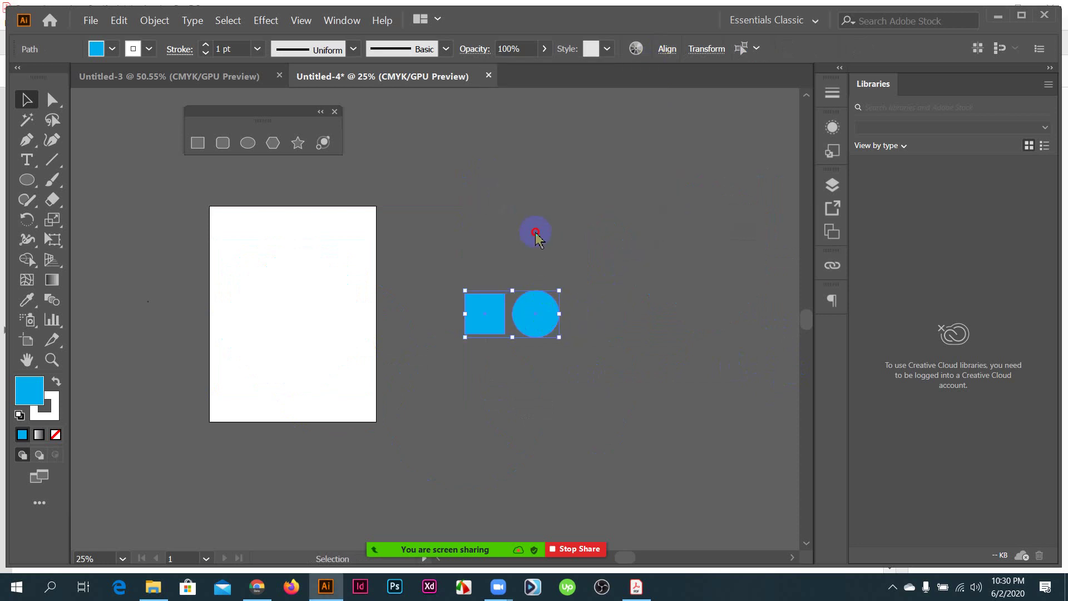
{"action": "left_click_drag", "start_coordinate": [532, 306], "coordinate": [524, 229]}
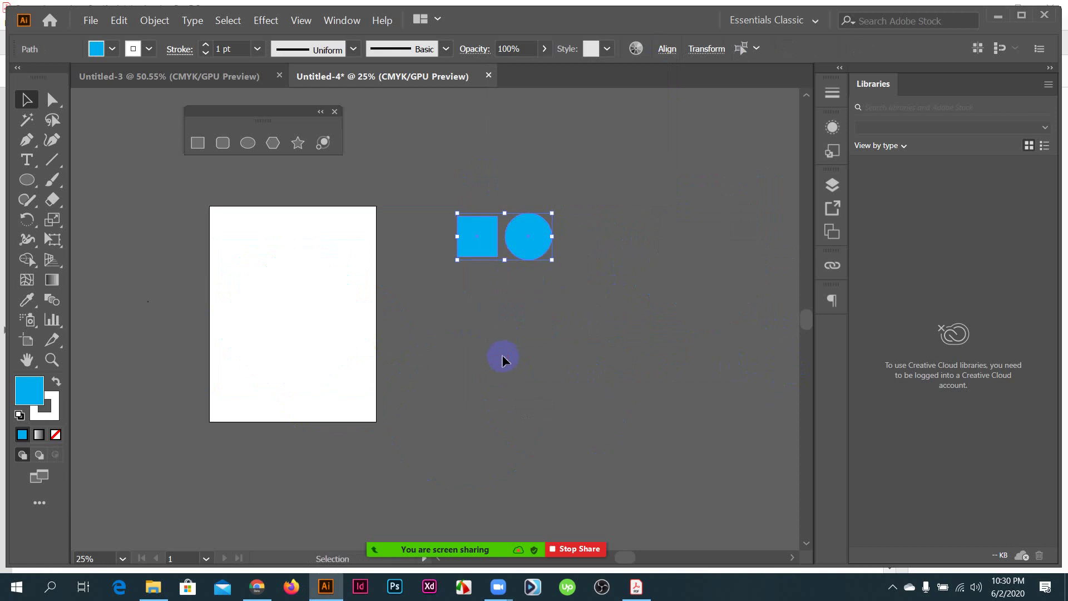
- Draw a wide rounded rectangle on the upper part of the artboard with the Rounded Rectangle tool
{"action": "left_click", "coordinate": [201, 148]}
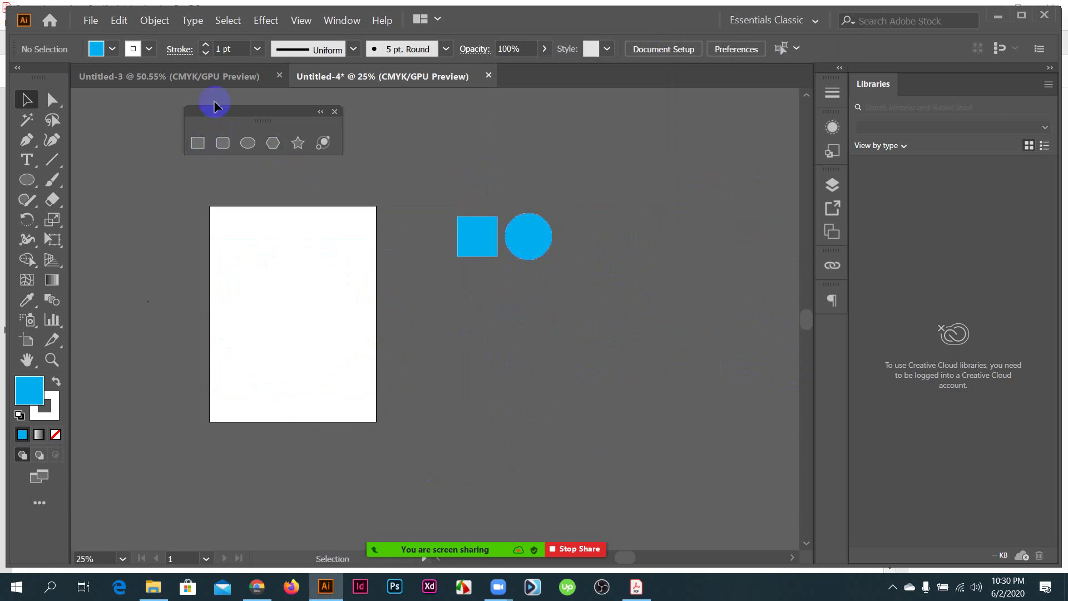
{"action": "left_click", "coordinate": [224, 144]}
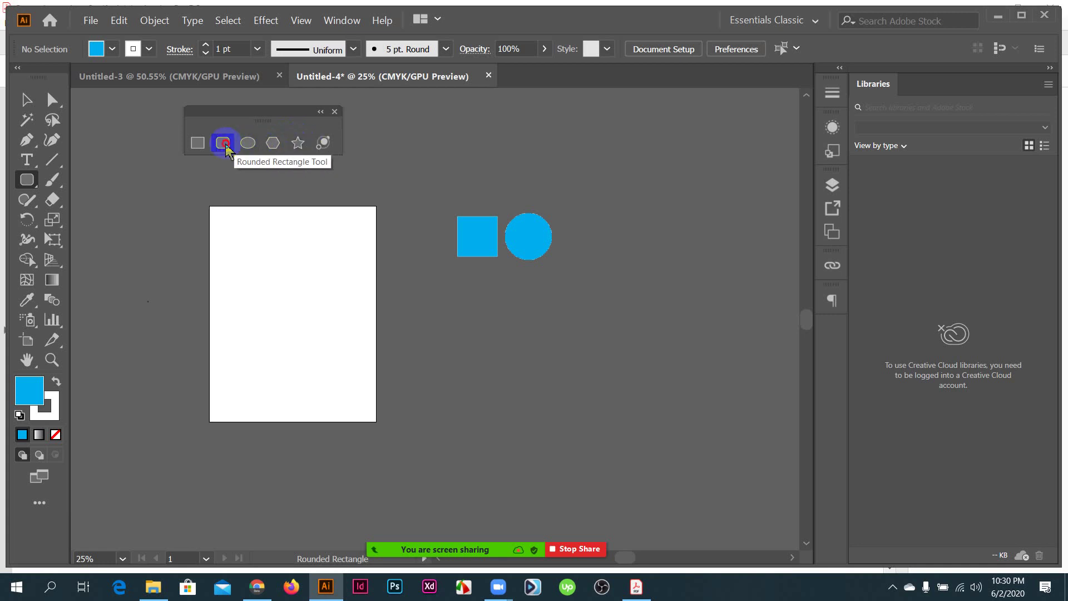
{"action": "scroll", "coordinate": [288, 245], "scroll_direction": "up", "scroll_amount": 1}
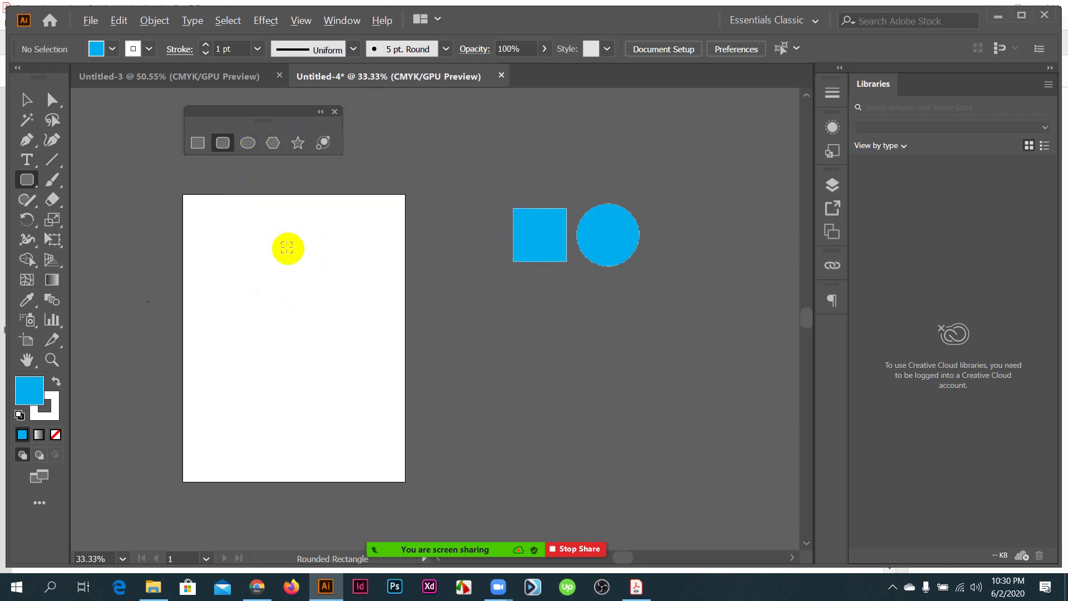
{"action": "scroll", "coordinate": [287, 245], "scroll_direction": "up", "scroll_amount": 1}
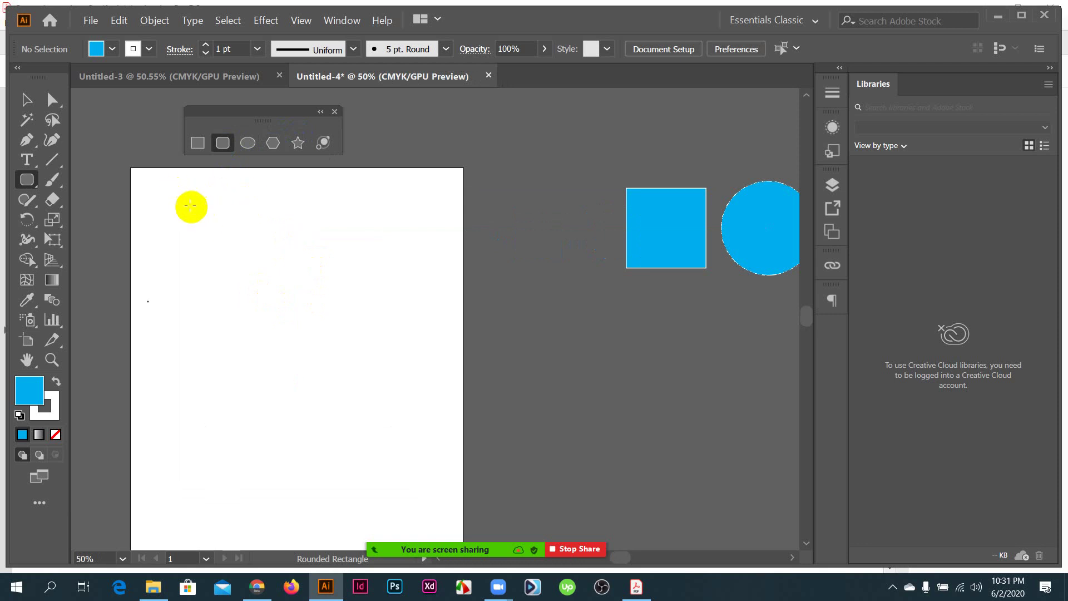
{"action": "mouse_move", "coordinate": [165, 192]}
{"action": "left_mouse_down"}
{"action": "mouse_move", "coordinate": [415, 327]}
{"action": "mouse_move", "coordinate": [418, 338]}
{"action": "mouse_move", "coordinate": [403, 312]}
{"action": "mouse_move", "coordinate": [369, 350]}
{"action": "mouse_move", "coordinate": [453, 315]}
{"action": "mouse_move", "coordinate": [405, 336]}
{"action": "mouse_move", "coordinate": [417, 322]}
{"action": "mouse_move", "coordinate": [335, 268]}
{"action": "left_mouse_up"}
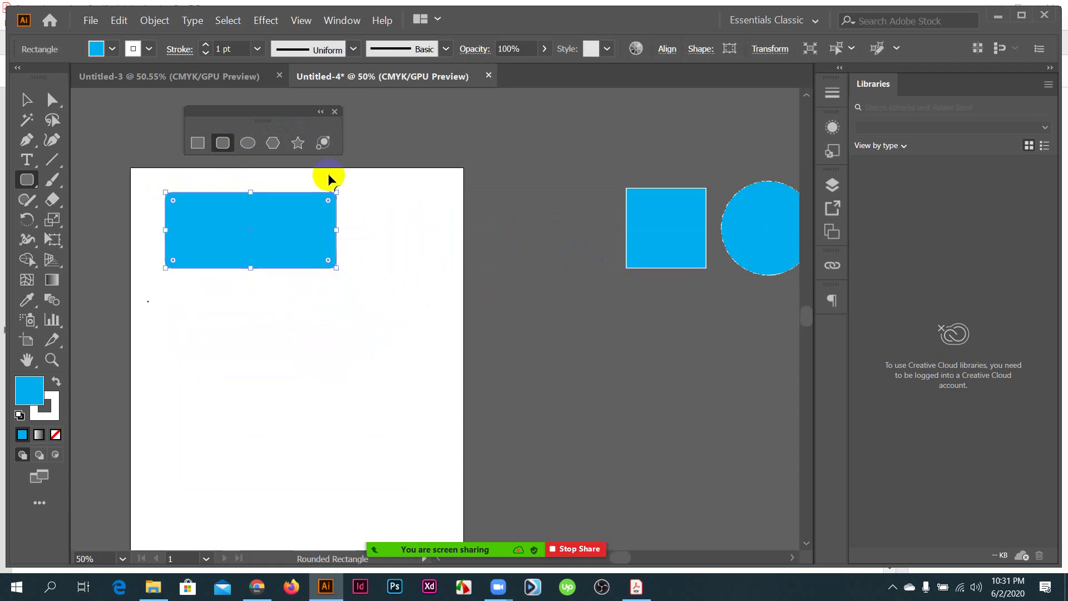
- Remove the stroke from the rounded rectangle and close the floating colour controls
{"action": "scroll", "coordinate": [328, 186], "scroll_direction": "up", "scroll_amount": 4}
{"action": "scroll", "coordinate": [327, 199], "scroll_direction": "up", "scroll_amount": 7}
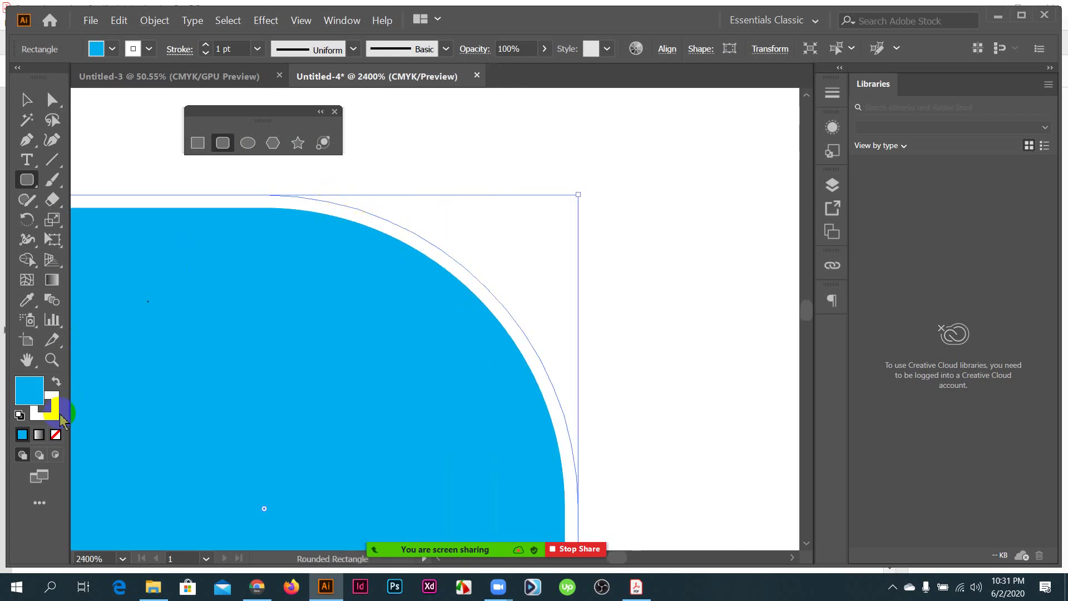
{"action": "left_click", "coordinate": [45, 407]}
{"action": "left_click", "coordinate": [56, 434]}
{"action": "left_click", "coordinate": [521, 129]}
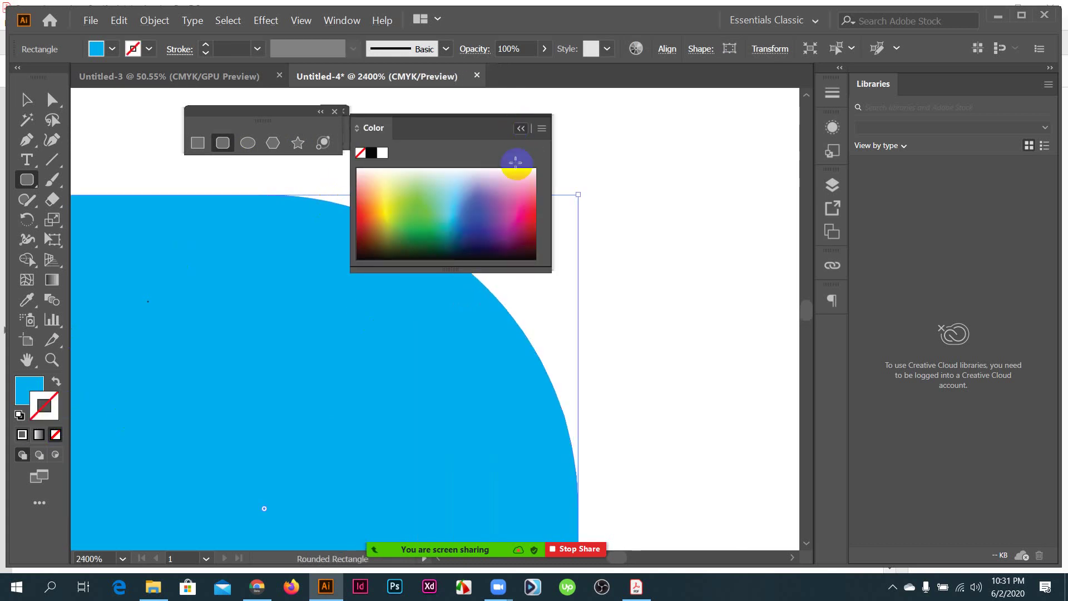
- Move the rounded rectangle slightly upward on the artboard and delete it
{"action": "scroll", "coordinate": [532, 243], "scroll_direction": "down", "scroll_amount": 1}
{"action": "key", "text": "ctrl+0"}
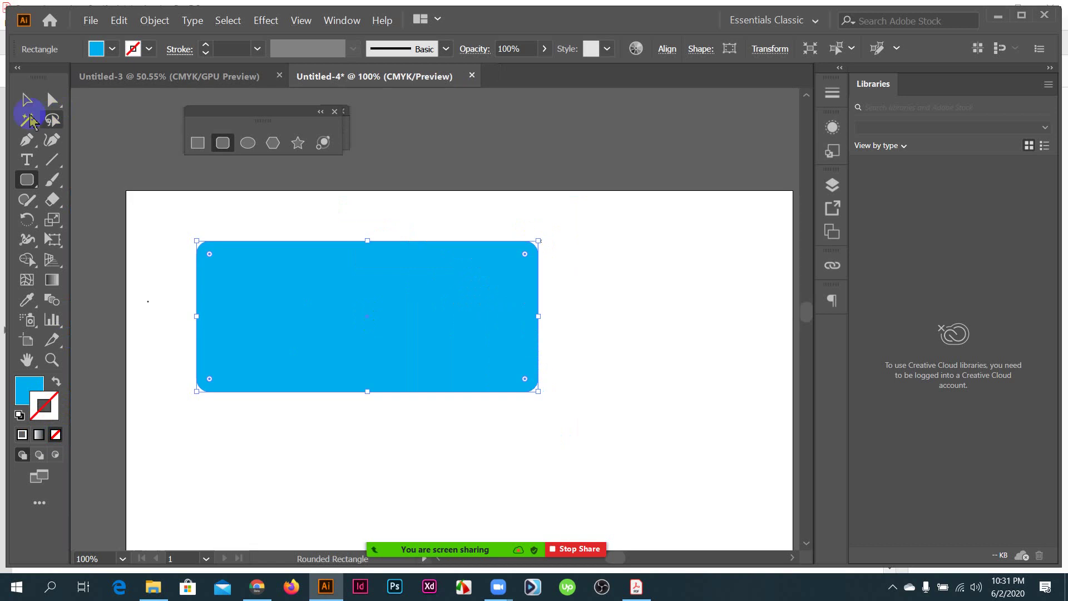
{"action": "left_click", "coordinate": [26, 100]}
{"action": "left_click", "coordinate": [325, 304]}
{"action": "left_click_drag", "start_coordinate": [399, 341], "coordinate": [395, 315]}
{"action": "key", "text": "Delete"}
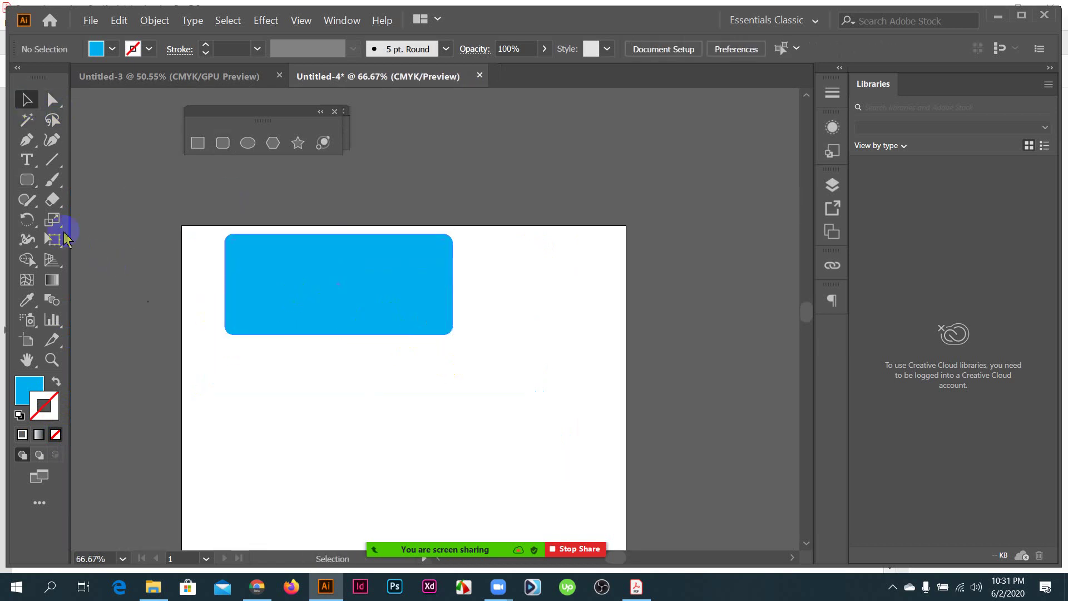
- Start drawing a rounded rectangle about 4.9 in by 3.03 in, raising its corner radius to about 1.33 in while drawing
{"action": "left_click", "coordinate": [26, 179]}
{"action": "left_click_drag", "start_coordinate": [229, 255], "coordinate": [468, 378]}
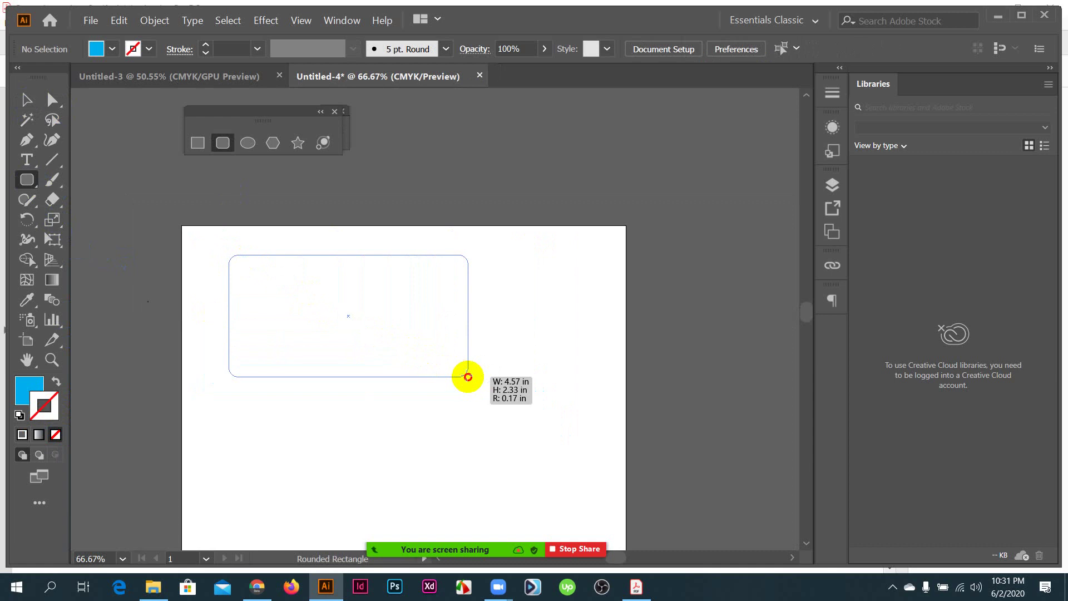
{"action": "left_click_drag", "start_coordinate": [468, 377], "coordinate": [468, 378]}
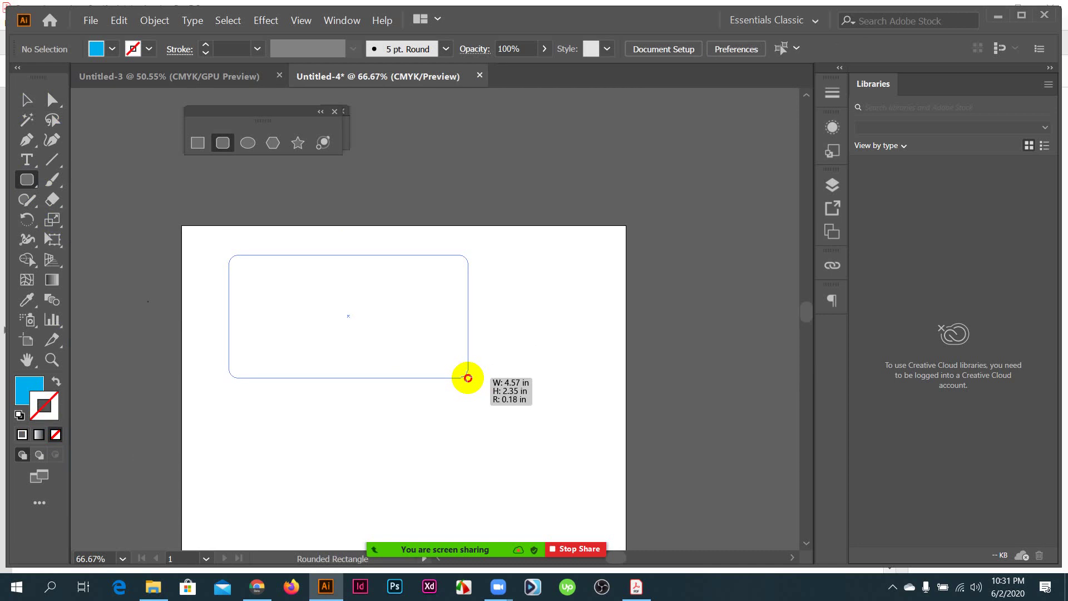
{"action": "left_click_drag", "start_coordinate": [468, 378], "coordinate": [486, 413]}
{"action": "key", "text": "Up"}
{"action": "key", "text": "Up"}
{"action": "key", "text": "Up"}
{"action": "key", "text": "Up"}
{"action": "key", "text": "Up"}
{"action": "key", "text": "Up"}
{"action": "key", "text": "Up"}
{"action": "key", "text": "Up"}
{"action": "key", "text": "Up"}
{"action": "key", "text": "Up"}
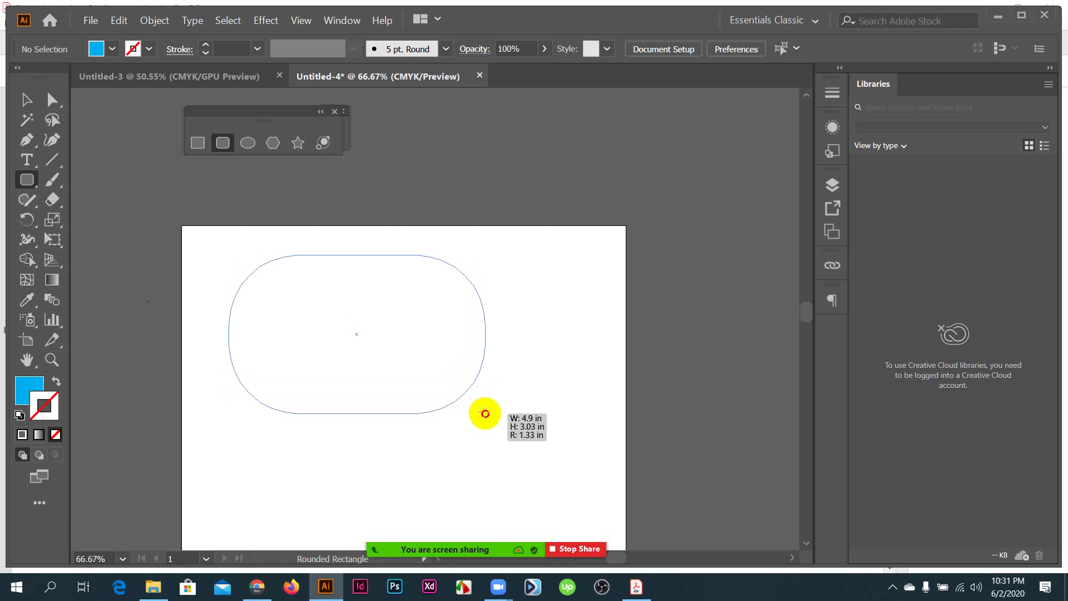
- Reduce the corner radius of the rectangle being drawn to 0 in, keeping its size about 4.88 in by 3.02 in
{"action": "key", "text": "Down"}
{"action": "key", "text": "Down"}
{"action": "key", "text": "Down"}
{"action": "key", "text": "Down"}
{"action": "key", "text": "Down"}
{"action": "key", "text": "Down"}
{"action": "key", "text": "Down"}
{"action": "key", "text": "Down"}
{"action": "key", "text": "Down"}
{"action": "key", "text": "Down"}
{"action": "key", "text": "Down"}
{"action": "key", "text": "Down"}
{"action": "key", "text": "Down"}
{"action": "key", "text": "Down"}
{"action": "key", "text": "Down"}
{"action": "key", "text": "Down"}
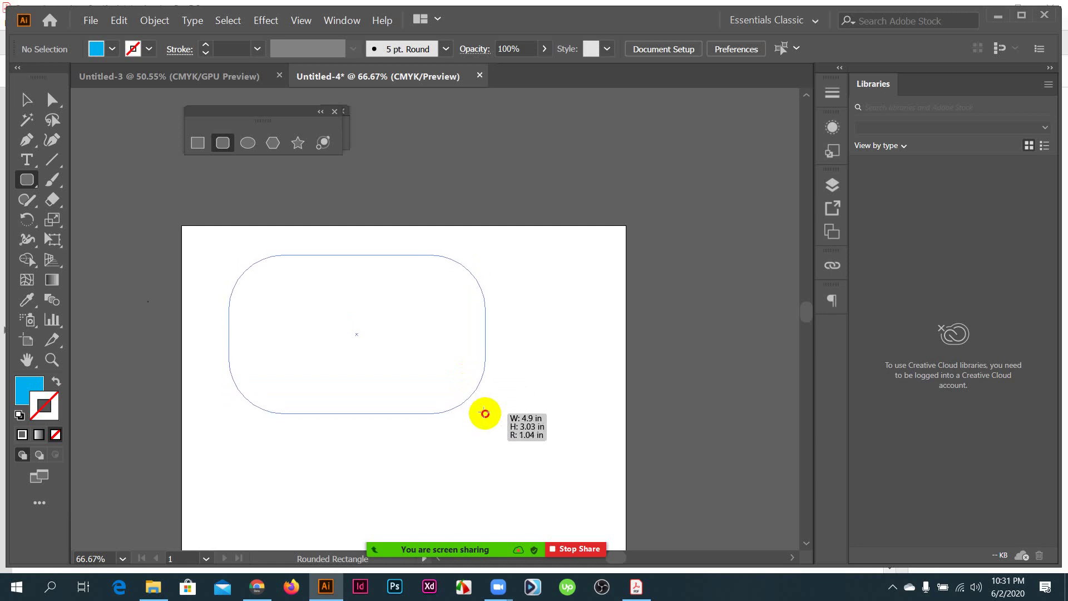
{"action": "key", "text": "Down"}
{"action": "key", "text": "Down"}
{"action": "key", "text": "Down"}
{"action": "key", "text": "Down"}
{"action": "key", "text": "Down"}
{"action": "key", "text": "Down"}
{"action": "key", "text": "Down"}
{"action": "left_click_drag", "start_coordinate": [485, 414], "coordinate": [484, 413]}
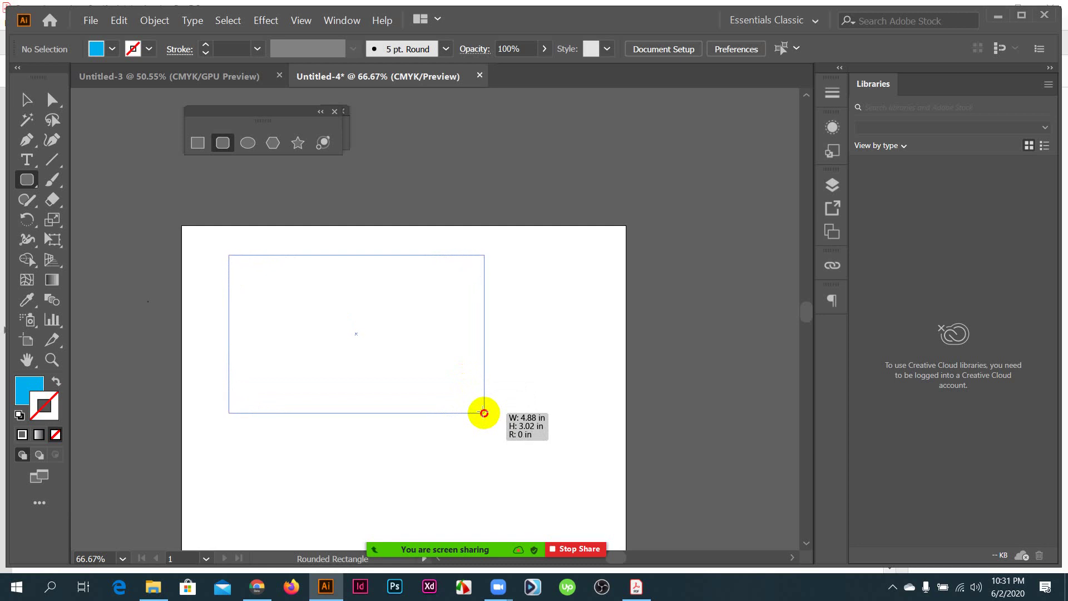
- Increase the corner radius again and finish the rounded rectangle at about 4.84 in by 2.91 in with a radius of about 0.83 in
{"action": "key", "text": "Up"}
{"action": "key", "text": "Up"}
{"action": "key", "text": "Up"}
{"action": "key", "text": "Up"}
{"action": "key", "text": "Up"}
{"action": "key", "text": "Up"}
{"action": "key", "text": "Up"}
{"action": "key", "text": "Up"}
{"action": "key", "text": "Up"}
{"action": "left_click_drag", "start_coordinate": [484, 413], "coordinate": [485, 413]}
{"action": "key", "text": "Up"}
{"action": "key", "text": "Up"}
{"action": "key", "text": "Up"}
{"action": "key", "text": "Up"}
{"action": "key", "text": "Up"}
{"action": "key", "text": "Up"}
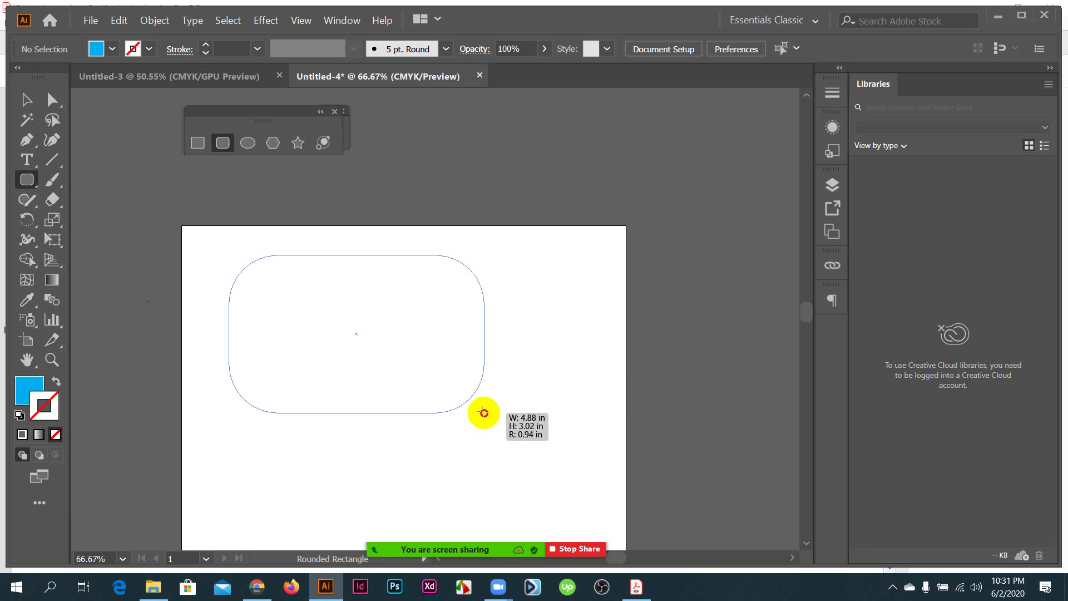
{"action": "key", "text": "Up"}
{"action": "key", "text": "Up"}
{"action": "key", "text": "Up"}
{"action": "key", "text": "Up"}
{"action": "key", "text": "Up"}
{"action": "mouse_move", "coordinate": [484, 413]}
{"action": "left_mouse_down"}
{"action": "mouse_move", "coordinate": [479, 395]}
{"action": "mouse_move", "coordinate": [447, 402]}
{"action": "mouse_move", "coordinate": [452, 361]}
{"action": "mouse_move", "coordinate": [458, 391]}
{"action": "mouse_move", "coordinate": [482, 407]}
{"action": "left_mouse_up"}
{"action": "key", "text": "Down"}
{"action": "key", "text": "Down"}
{"action": "key", "text": "Down"}
{"action": "key", "text": "Down"}
{"action": "key", "text": "Down"}
{"action": "key", "text": "Down"}
{"action": "key", "text": "Down"}
{"action": "key", "text": "Down"}
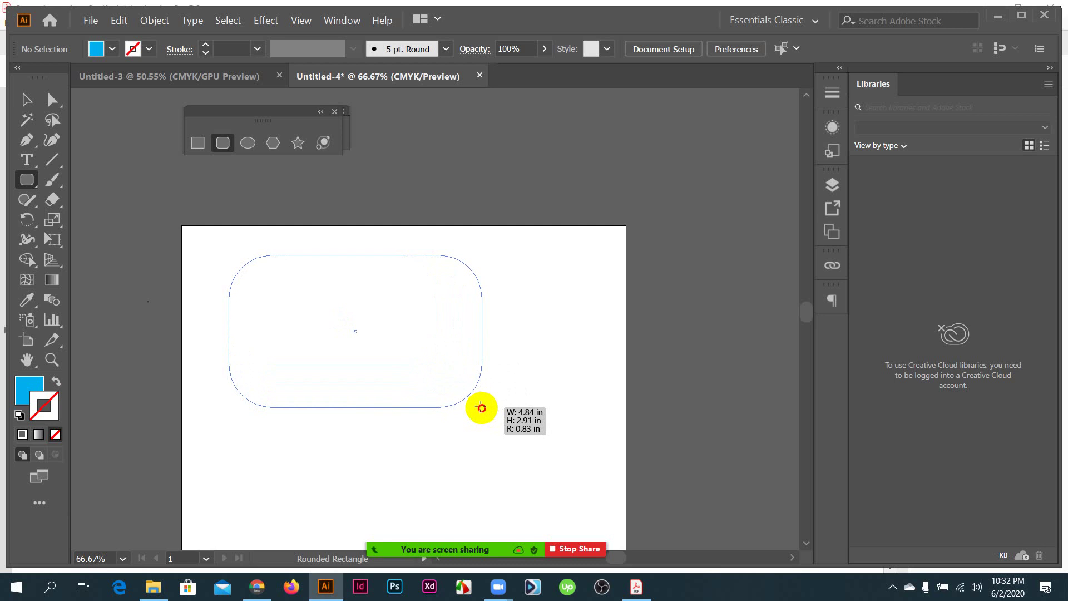
{"action": "left_click_drag", "start_coordinate": [481, 408], "coordinate": [481, 408]}
- Move the blue rounded rectangle around the upper artboard and delete it
{"action": "left_click", "coordinate": [26, 100]}
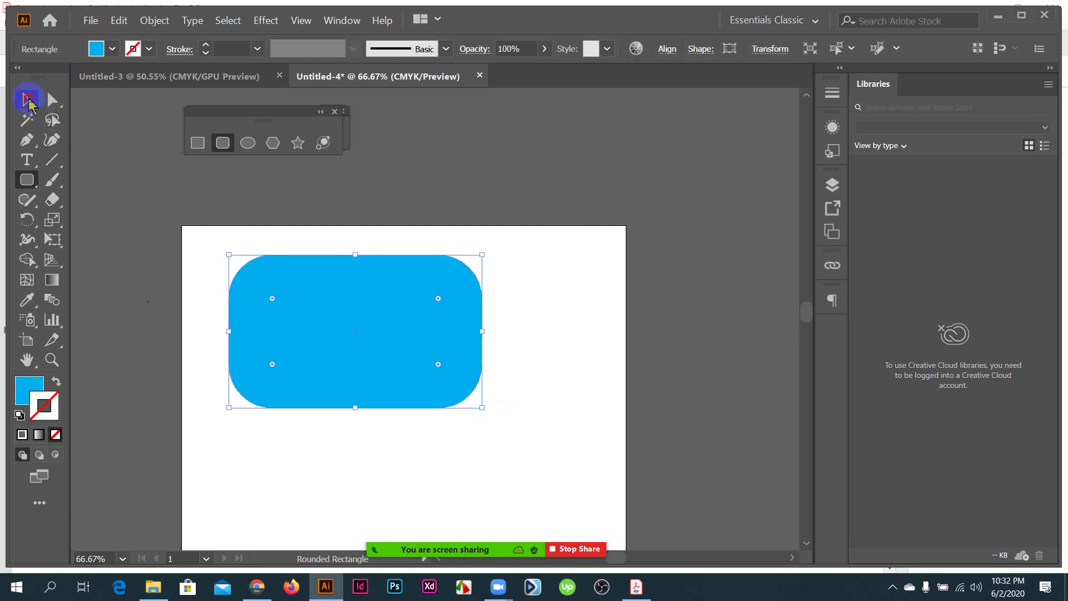
{"action": "left_click_drag", "start_coordinate": [405, 354], "coordinate": [446, 348]}
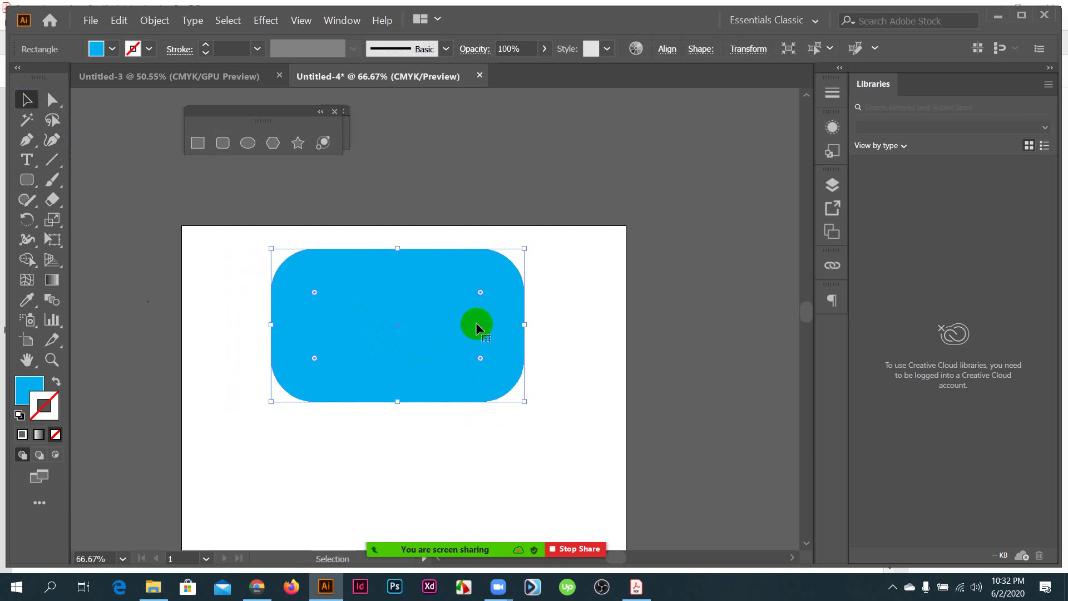
{"action": "left_click", "coordinate": [481, 293]}
{"action": "left_click_drag", "start_coordinate": [468, 346], "coordinate": [433, 325]}
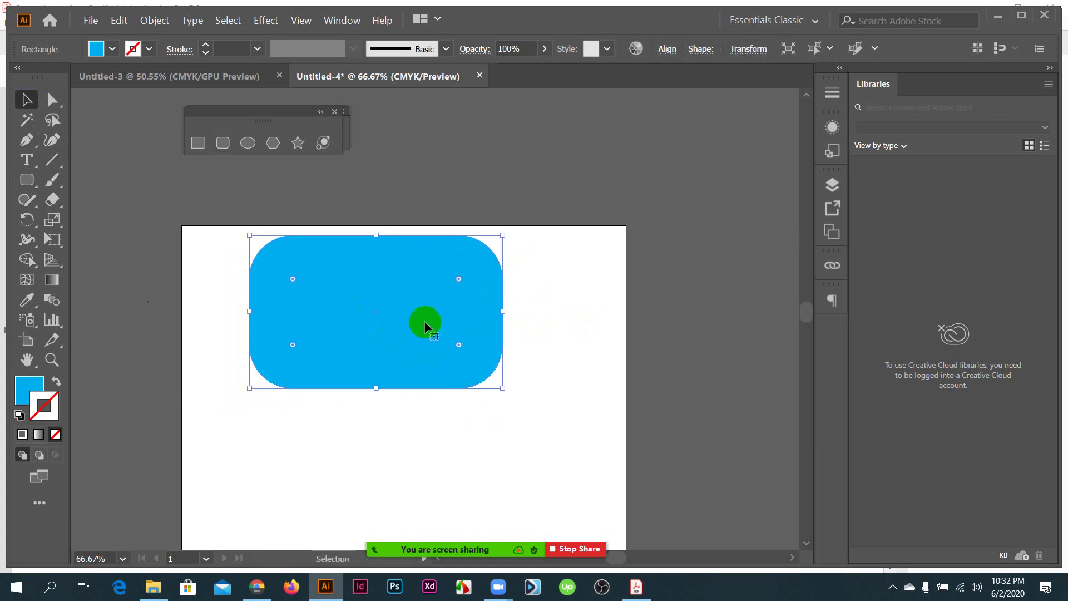
{"action": "key", "text": "Delete"}
- Create a rounded rectangle with exact dimensions of 5 in width, 3 in height and 0.5 in corner radius
{"action": "left_click", "coordinate": [26, 180]}
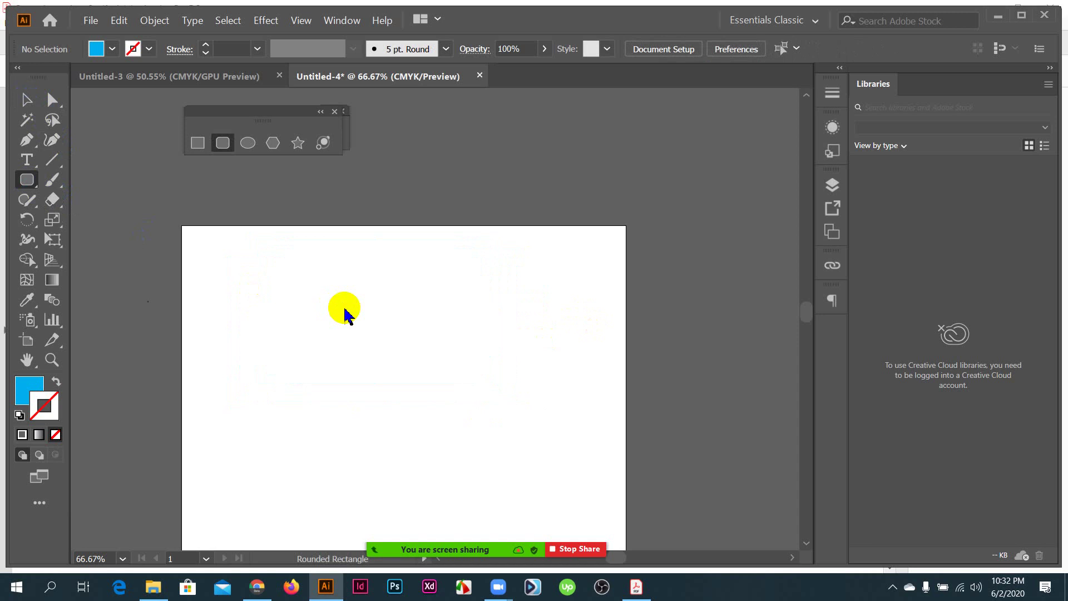
{"action": "left_click", "coordinate": [345, 308]}
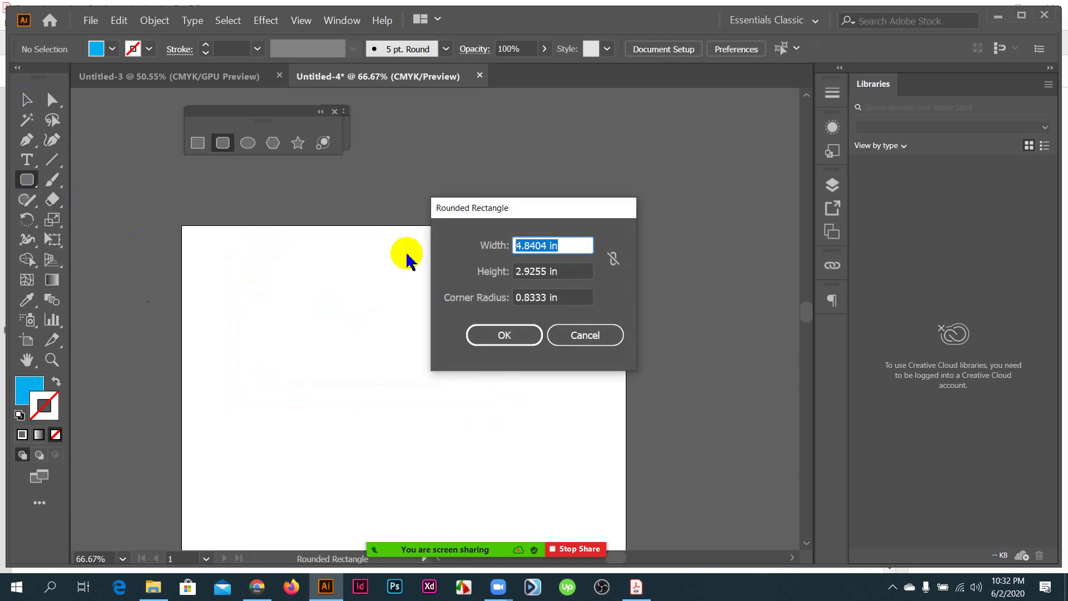
{"action": "type", "text": "5"}
{"action": "key", "text": "Tab"}
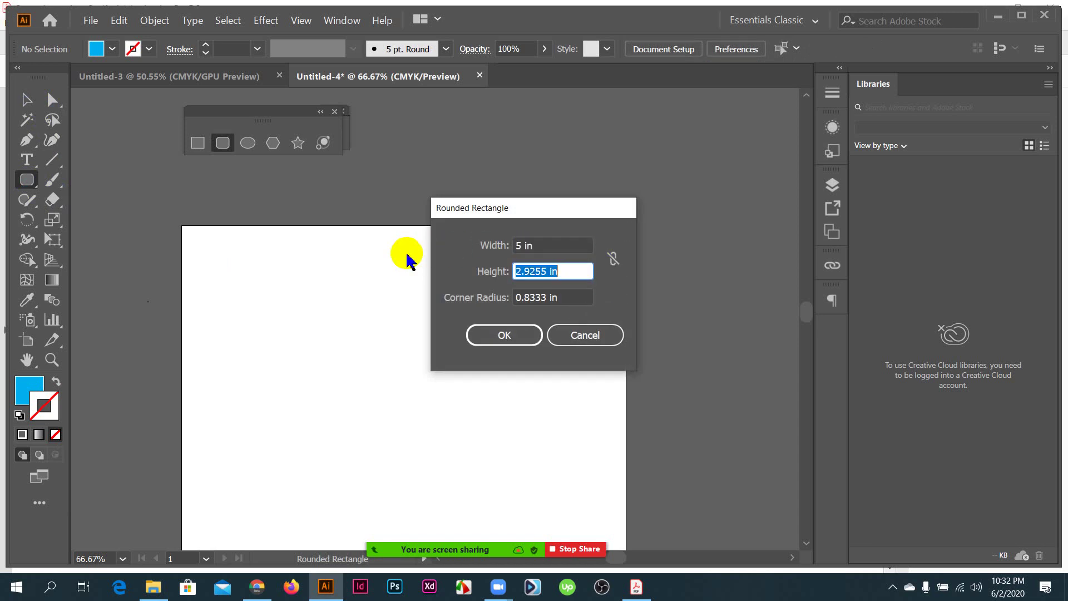
{"action": "type", "text": "3"}
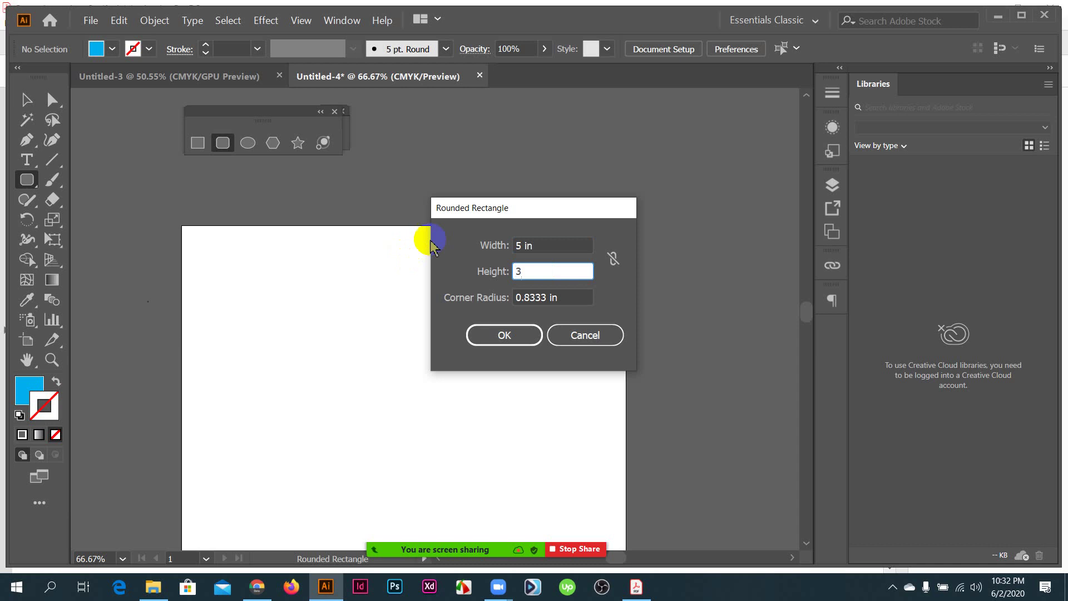
{"action": "left_click", "coordinate": [546, 245]}
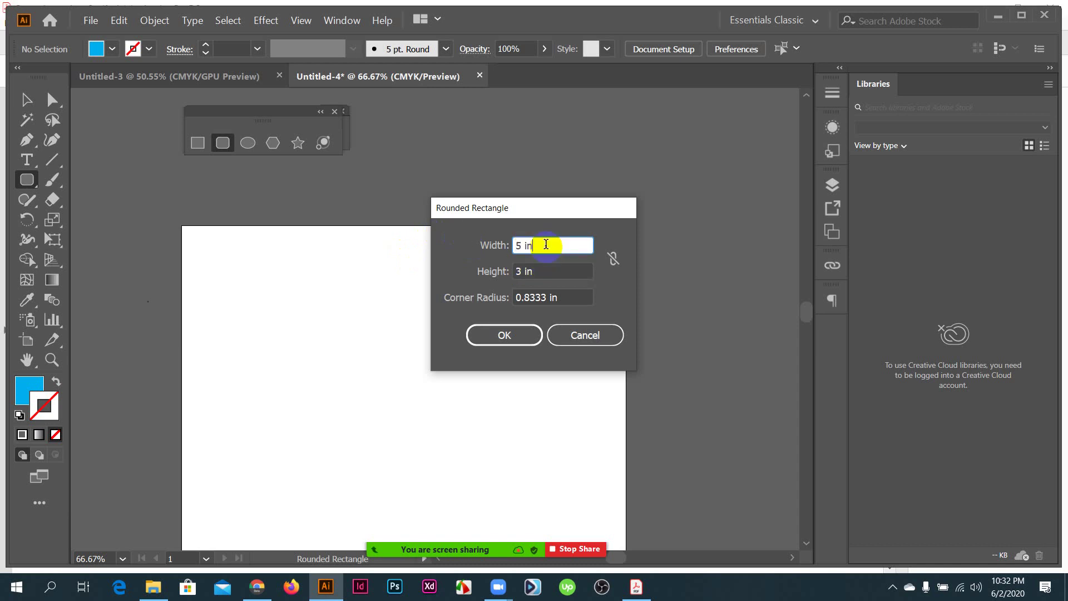
{"action": "left_click", "coordinate": [574, 298]}
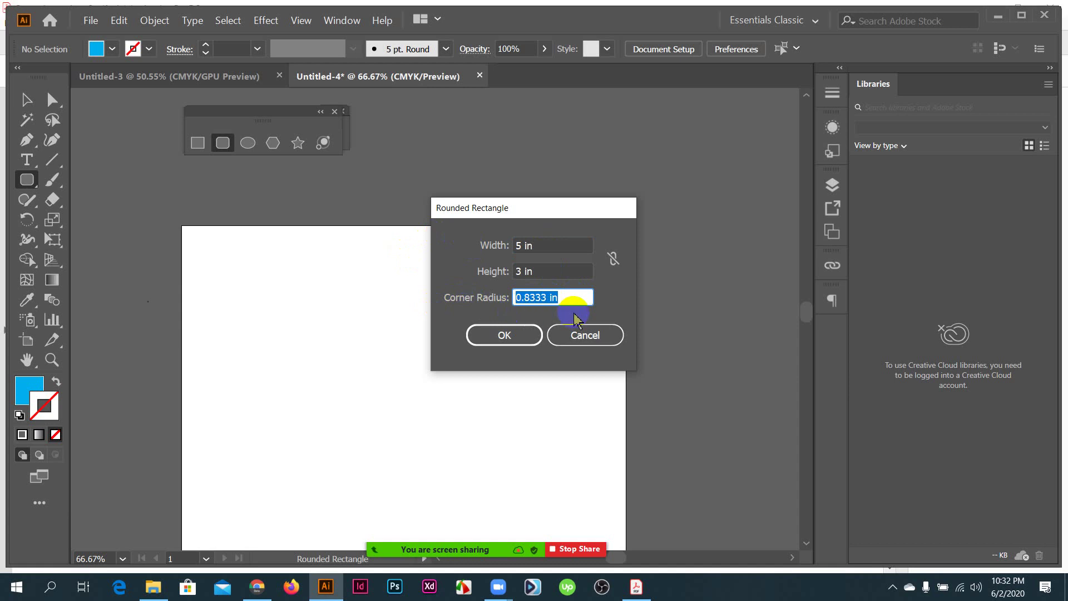
{"action": "type", "text": ".5"}
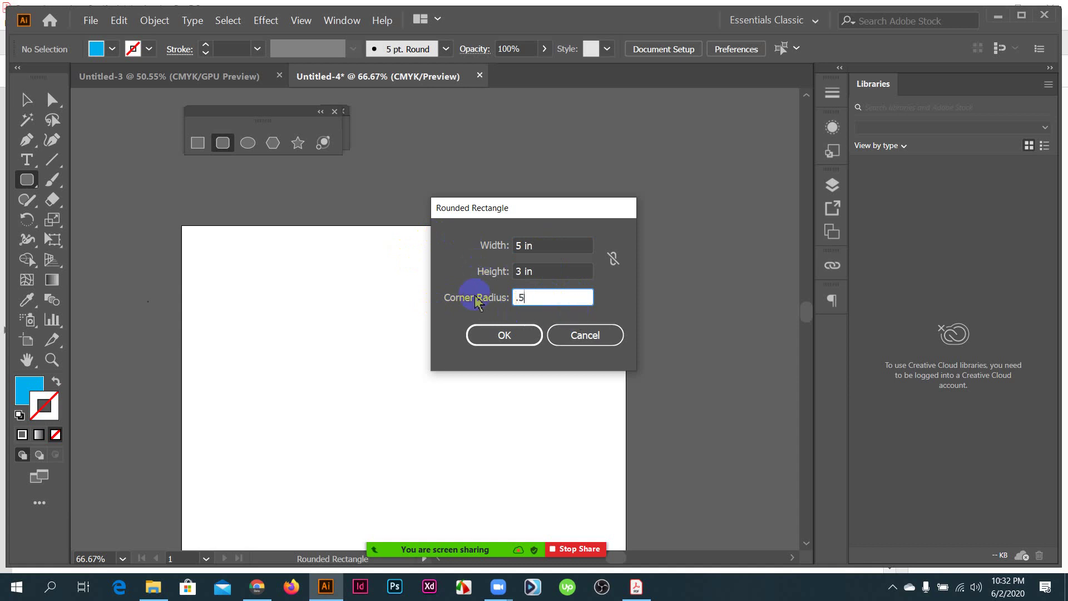
{"action": "left_click", "coordinate": [502, 342]}
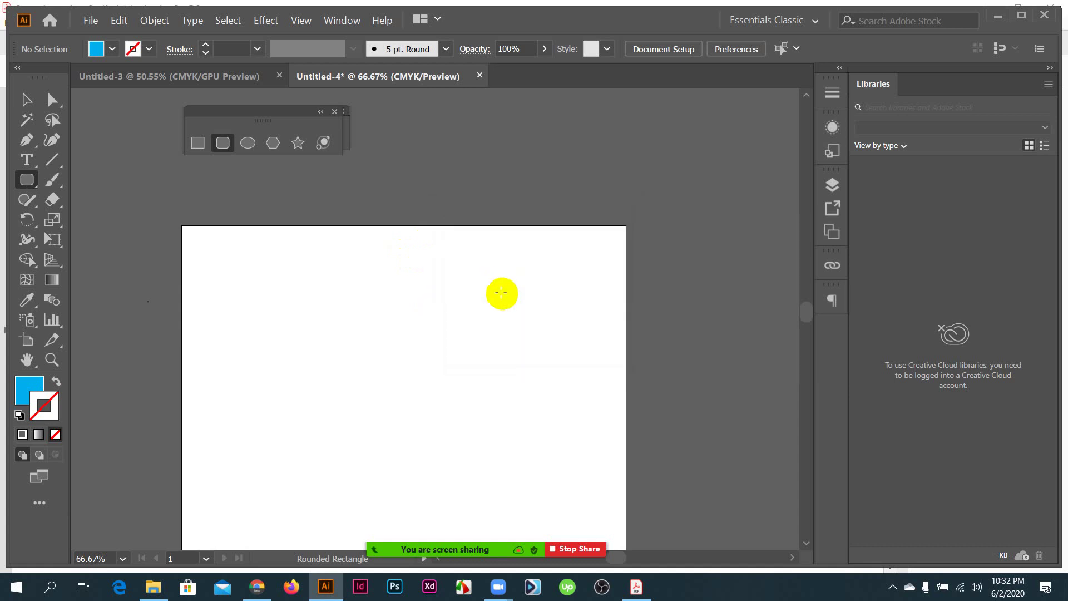
- Reposition the 5 in by 3 in rounded rectangle within the artboard and delete it
{"action": "left_click", "coordinate": [26, 99]}
{"action": "left_click_drag", "start_coordinate": [489, 376], "coordinate": [359, 341]}
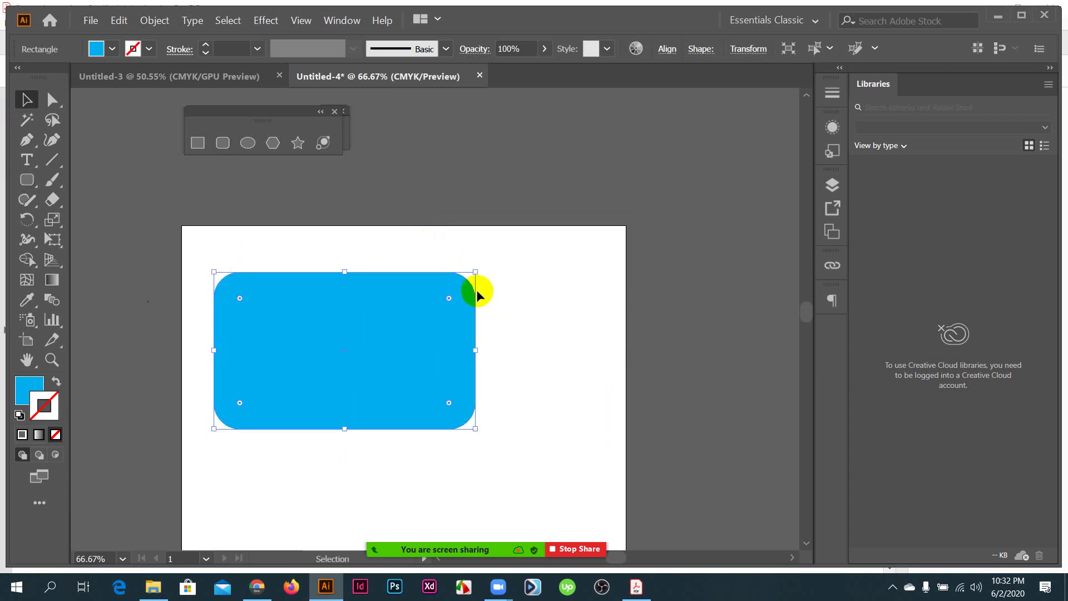
{"action": "left_click_drag", "start_coordinate": [405, 332], "coordinate": [426, 329]}
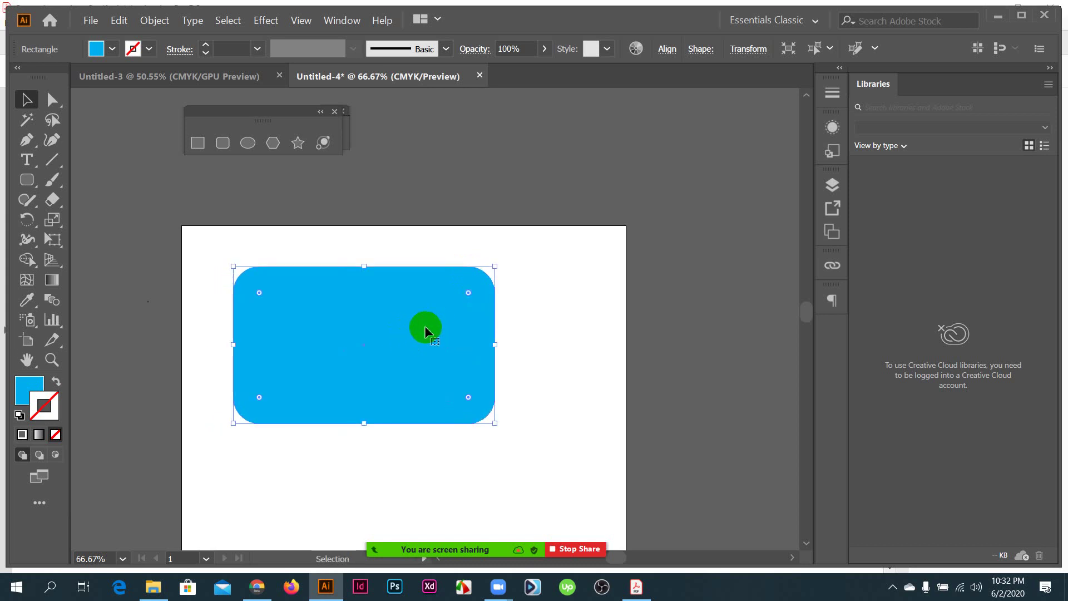
{"action": "key", "text": "Delete"}
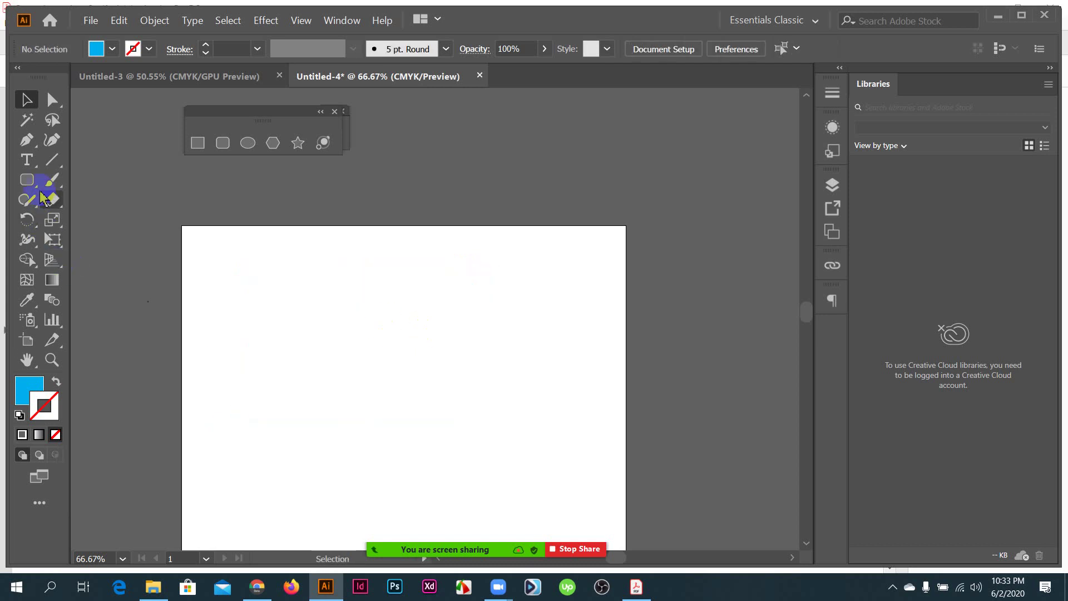
- Draw a polygon on the upper artboard, adding sides while drawing and reducing them to three to form an upright triangle
{"action": "left_click", "coordinate": [273, 144]}
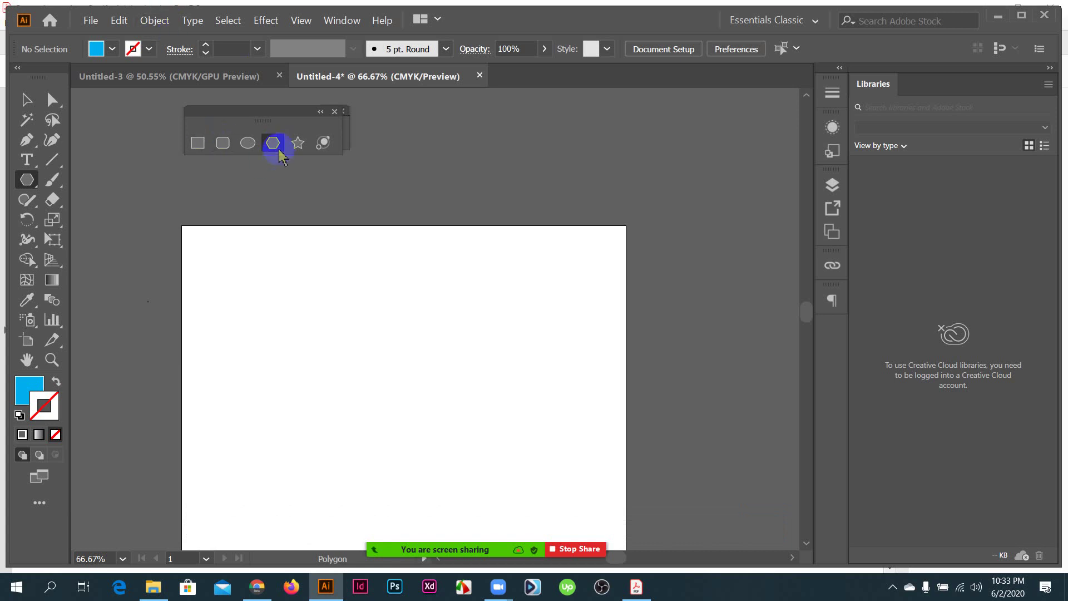
{"action": "left_click_drag", "start_coordinate": [296, 311], "coordinate": [365, 342]}
{"action": "key", "text": "Up"}
{"action": "key", "text": "Up"}
{"action": "key", "text": "Up"}
{"action": "key", "text": "Up"}
{"action": "key", "text": "Up"}
{"action": "key", "text": "Up"}
{"action": "key", "text": "Up"}
{"action": "key", "text": "Up"}
{"action": "key", "text": "Down"}
{"action": "key", "text": "Down"}
{"action": "key", "text": "Down"}
{"action": "key", "text": "Down"}
{"action": "key", "text": "Down"}
{"action": "key", "text": "Down"}
{"action": "key", "text": "Down"}
{"action": "key", "text": "Down"}
{"action": "key", "text": "Down"}
{"action": "key", "text": "Down"}
{"action": "key", "text": "Down"}
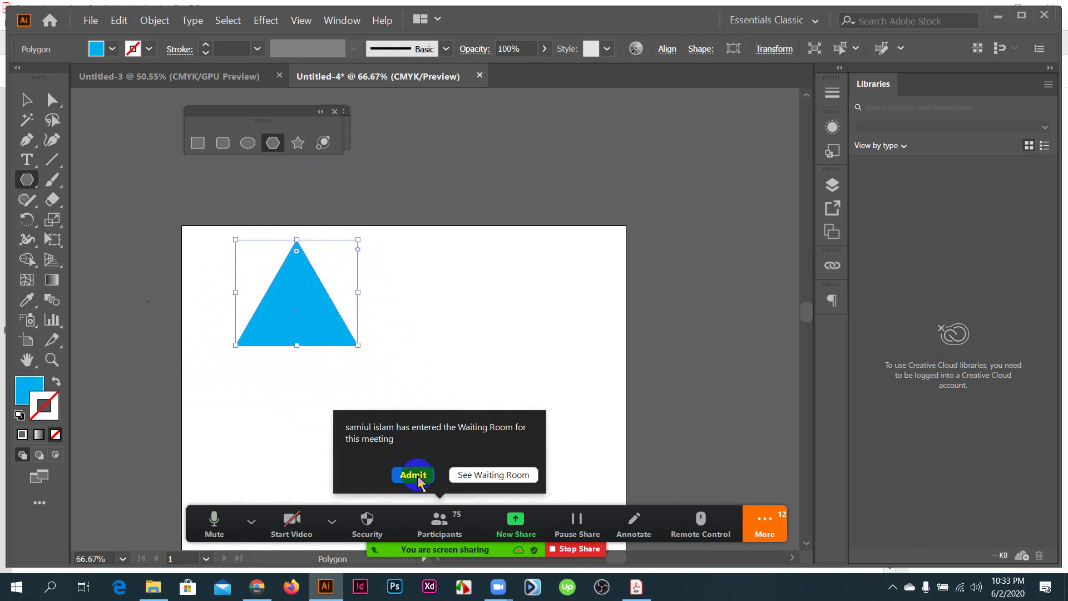
- Admit the waiting participant to the Zoom meeting
{"action": "left_click", "coordinate": [415, 475]}
{"action": "mouse_move", "coordinate": [466, 543]}
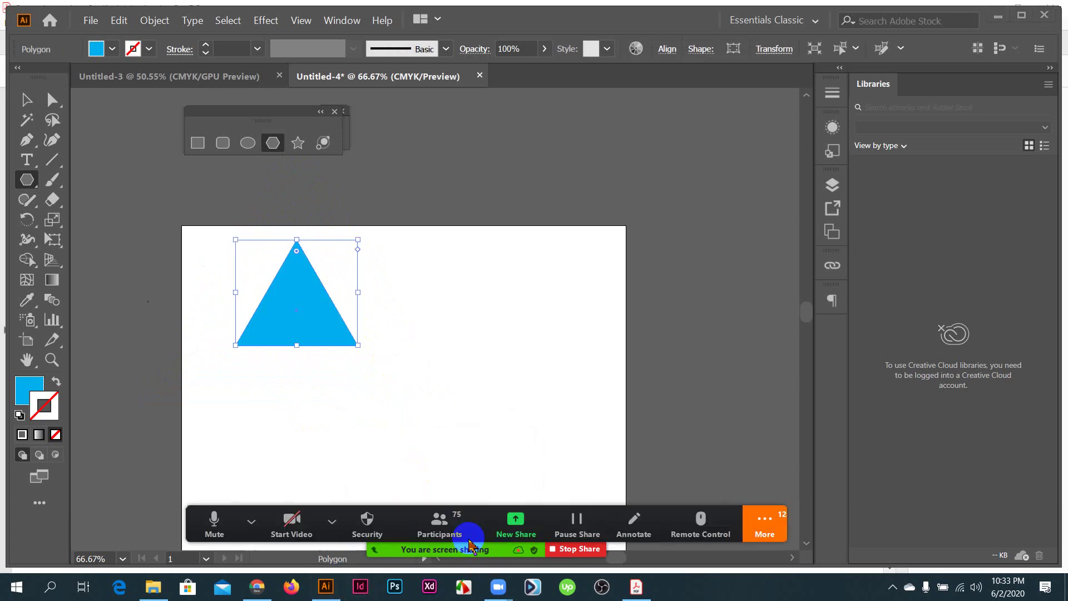
- Move the blue triangle slightly right and down on the artboard
{"action": "left_click", "coordinate": [26, 100]}
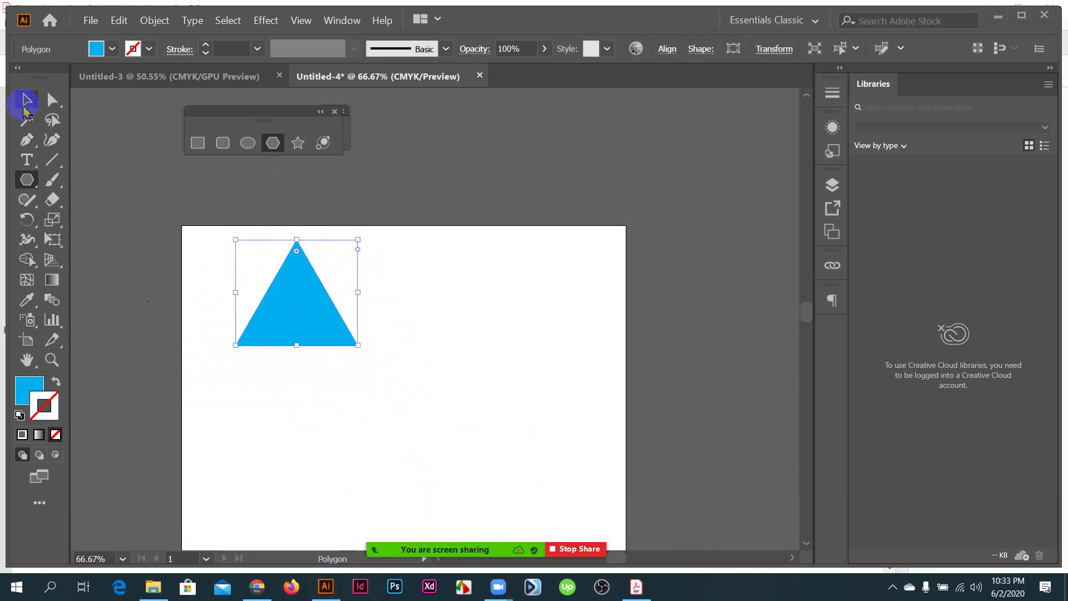
{"action": "left_click_drag", "start_coordinate": [325, 321], "coordinate": [348, 330]}
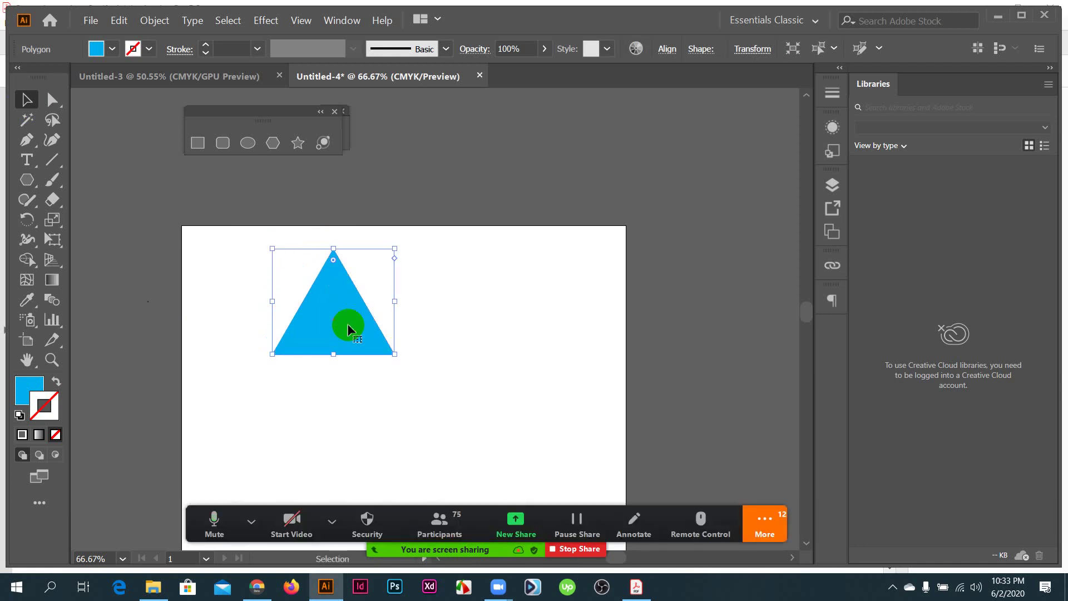
- Delete the triangle and draw a blue octagon near the top of the artboard, adding and removing sides while drawing
{"action": "key", "text": "Delete"}
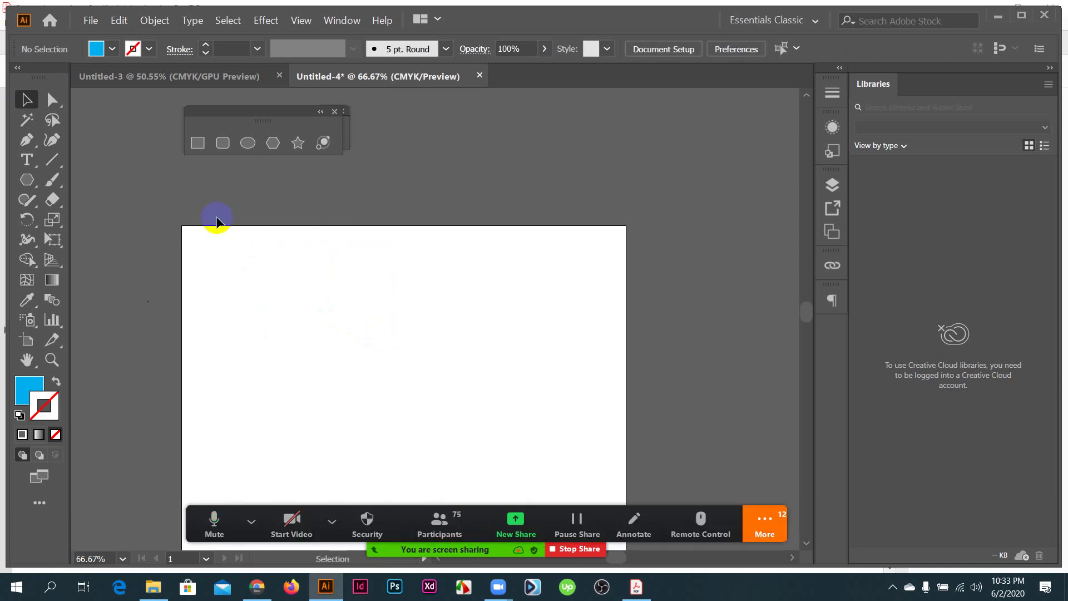
{"action": "left_click", "coordinate": [271, 143]}
{"action": "left_click_drag", "start_coordinate": [303, 298], "coordinate": [353, 312]}
{"action": "key", "text": "Up"}
{"action": "key", "text": "Up"}
{"action": "key", "text": "Up"}
{"action": "key", "text": "Up"}
{"action": "key", "text": "Up"}
{"action": "key", "text": "Up"}
{"action": "key", "text": "Up"}
{"action": "key", "text": "Up"}
{"action": "key", "text": "Up"}
{"action": "key", "text": "Up"}
{"action": "key", "text": "Up"}
{"action": "key", "text": "Up"}
{"action": "key", "text": "Up"}
{"action": "key", "text": "Up"}
{"action": "key", "text": "Up"}
{"action": "key", "text": "Down"}
{"action": "key", "text": "Down"}
{"action": "key", "text": "Down"}
{"action": "key", "text": "Down"}
{"action": "key", "text": "Down"}
{"action": "key", "text": "Down"}
{"action": "key", "text": "Down"}
{"action": "key", "text": "Down"}
{"action": "key", "text": "Down"}
{"action": "key", "text": "Down"}
{"action": "key", "text": "Down"}
{"action": "key", "text": "Down"}
{"action": "key", "text": "Down"}
{"action": "key", "text": "Up"}
{"action": "key", "text": "Up"}
{"action": "key", "text": "Up"}
{"action": "key", "text": "Up"}
{"action": "key", "text": "Up"}
{"action": "key", "text": "Up"}
{"action": "key", "text": "Up"}
{"action": "key", "text": "Up"}
{"action": "key", "text": "Down"}
{"action": "key", "text": "Down"}
{"action": "key", "text": "Down"}
{"action": "key", "text": "Down"}
{"action": "key", "text": "Down"}
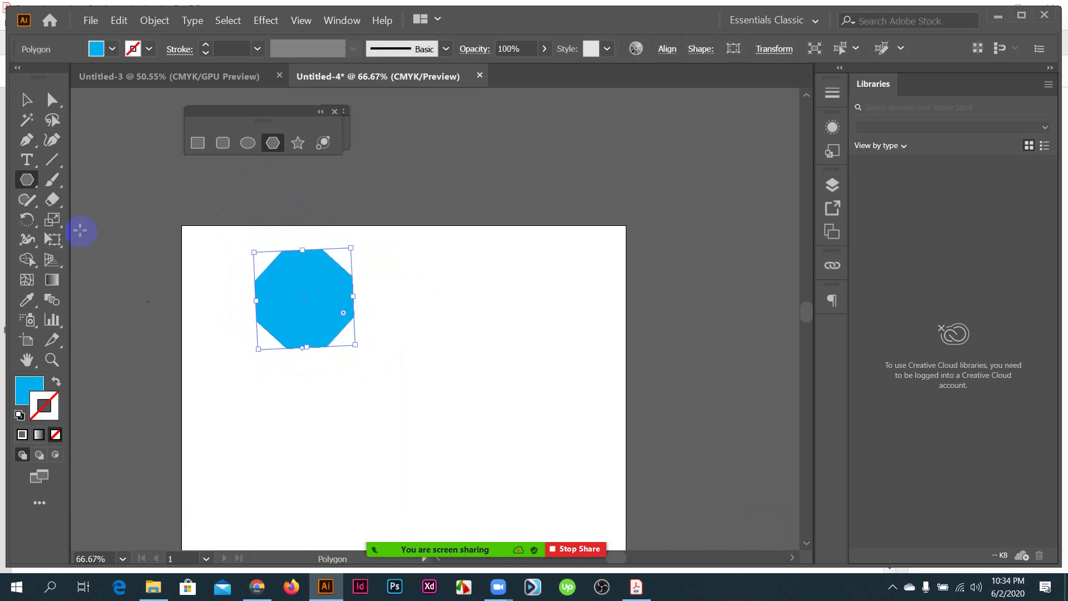
{"action": "left_click", "coordinate": [27, 100]}
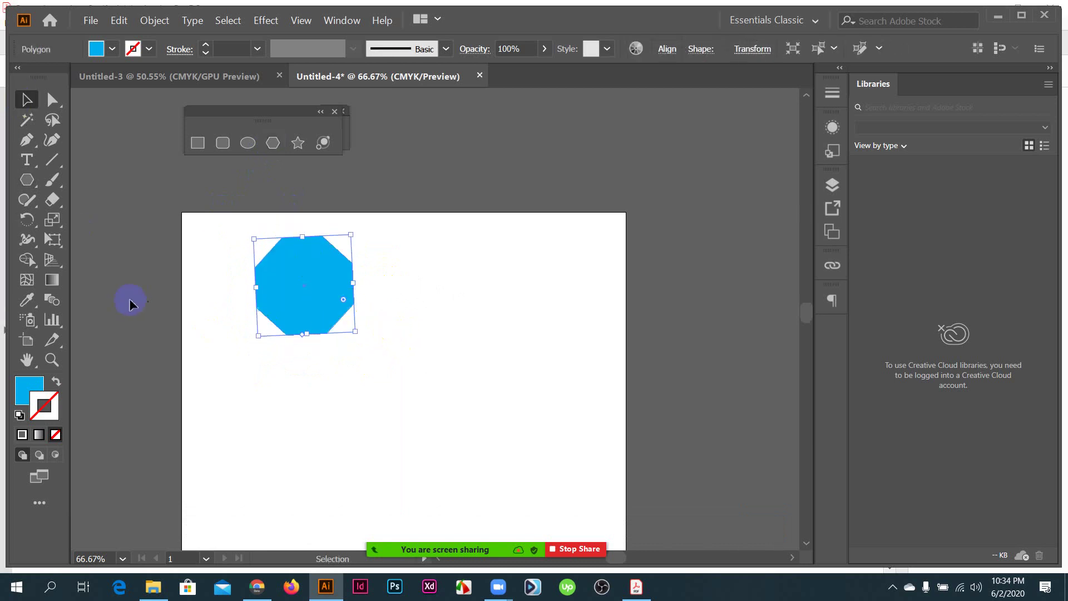
- Move the octagon off the artboard to the area below the blue square and circle
{"action": "scroll", "coordinate": [139, 301], "scroll_direction": "down", "scroll_amount": 3, "text": "alt"}
{"action": "scroll", "coordinate": [302, 286], "scroll_direction": "down", "scroll_amount": 1}
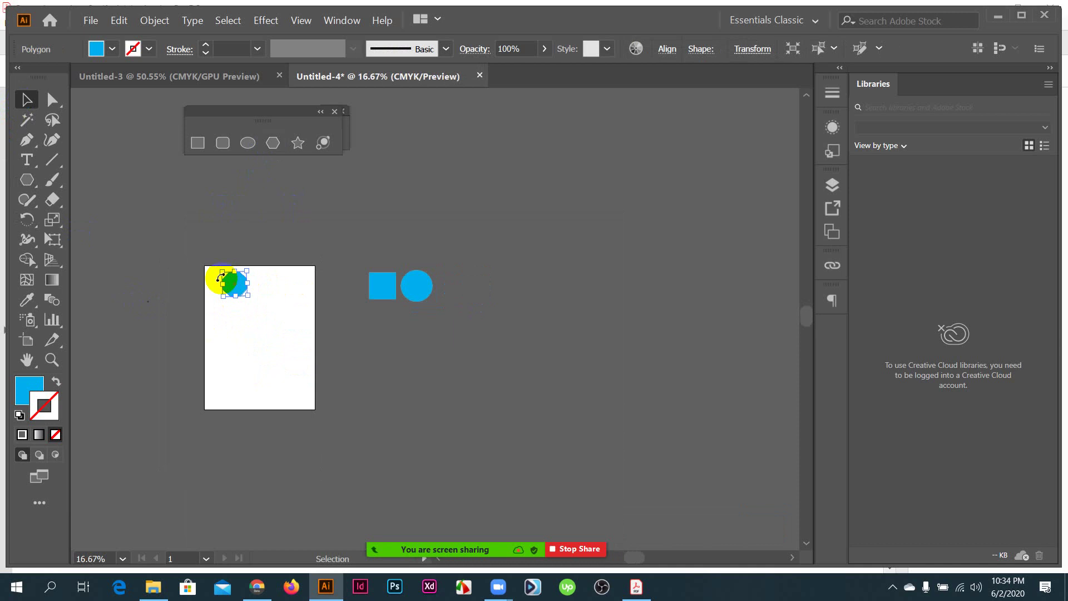
{"action": "left_click_drag", "start_coordinate": [232, 281], "coordinate": [359, 340]}
- Draw a small rounded rectangle beside the octagon, reducing its corner radius while drawing
{"action": "left_click", "coordinate": [225, 146]}
{"action": "key", "text": "Down"}
{"action": "key", "text": "Down"}
{"action": "key", "text": "Down"}
{"action": "key", "text": "Down"}
{"action": "key", "text": "Down"}
{"action": "key", "text": "Down"}
{"action": "key", "text": "Down"}
{"action": "left_click", "coordinate": [26, 100]}
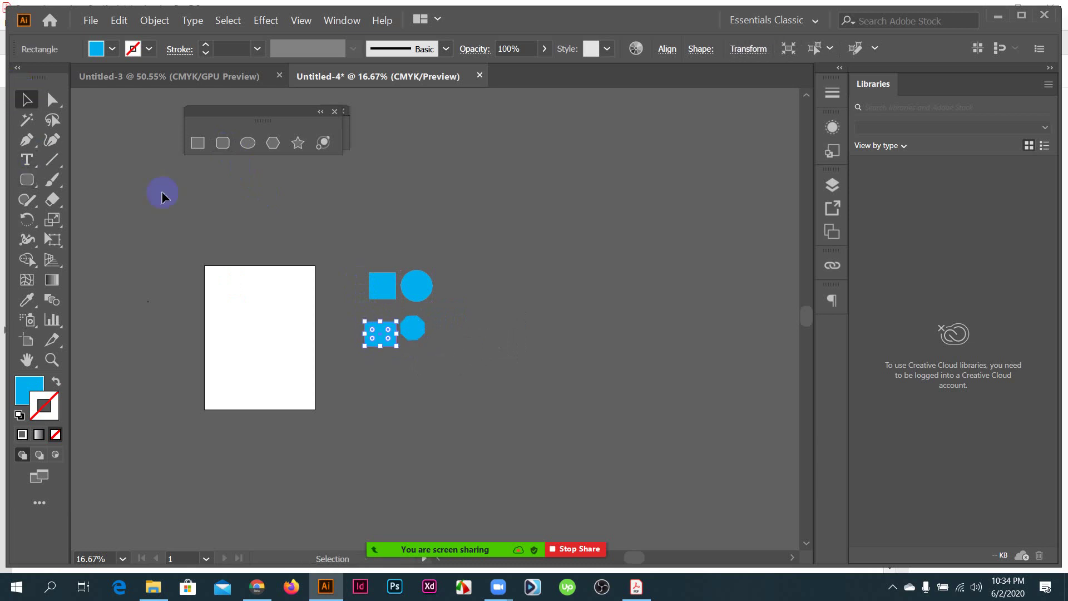
- Arrange the rounded rectangle under the blue square and the octagon under the circle
{"action": "scroll", "coordinate": [406, 337], "scroll_direction": "up", "scroll_amount": 4}
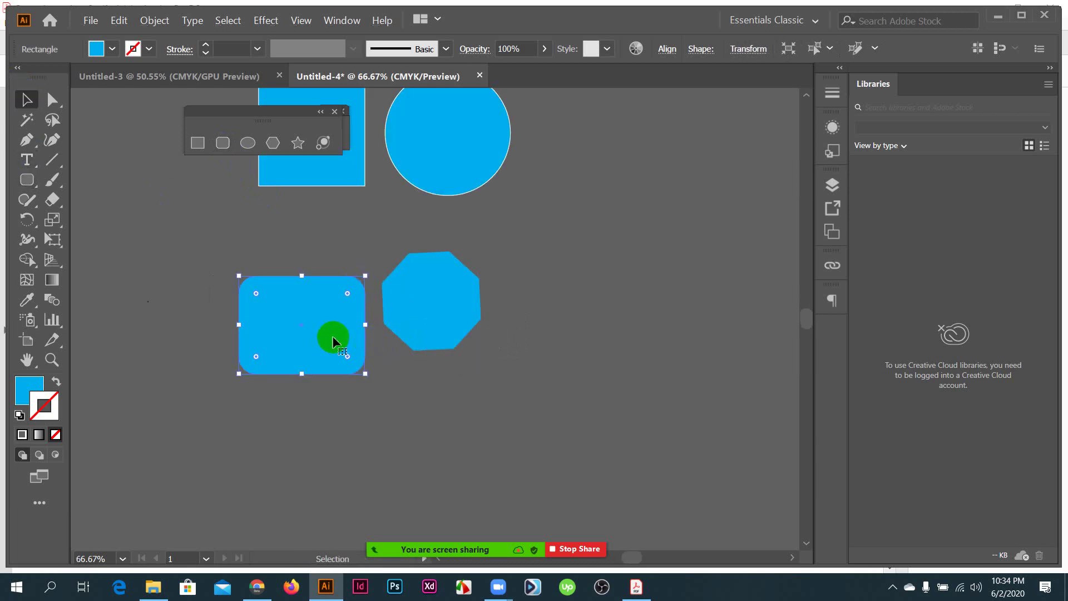
{"action": "left_click_drag", "start_coordinate": [327, 336], "coordinate": [341, 289]}
{"action": "left_click_drag", "start_coordinate": [449, 313], "coordinate": [474, 283]}
{"action": "scroll", "coordinate": [474, 284], "scroll_direction": "down", "scroll_amount": 4}
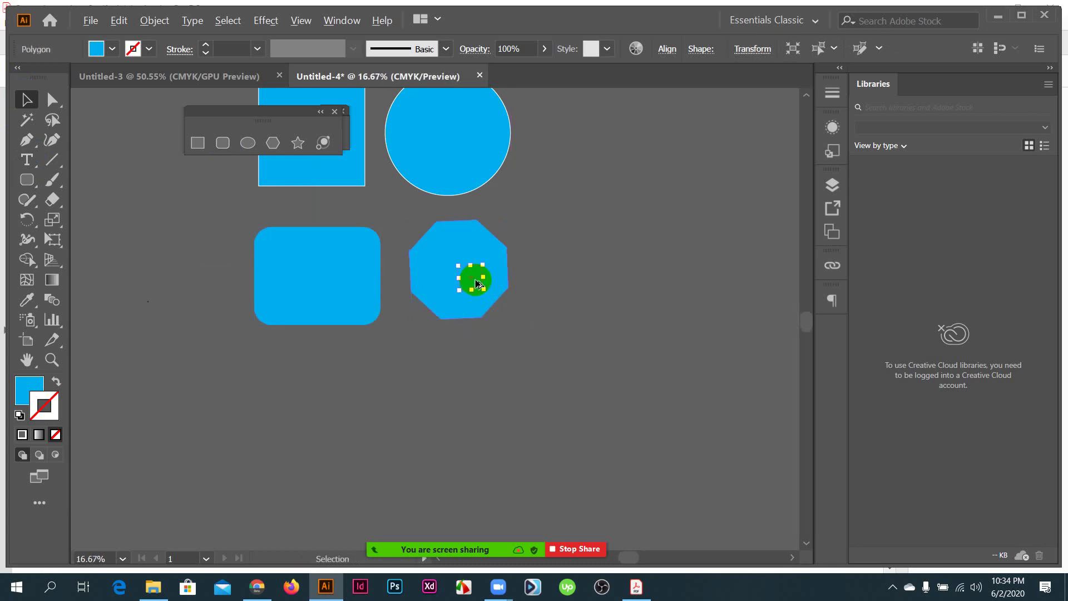
{"action": "scroll", "coordinate": [368, 292], "scroll_direction": "down", "scroll_amount": 1}
{"action": "left_click_drag", "start_coordinate": [353, 255], "coordinate": [530, 237]}
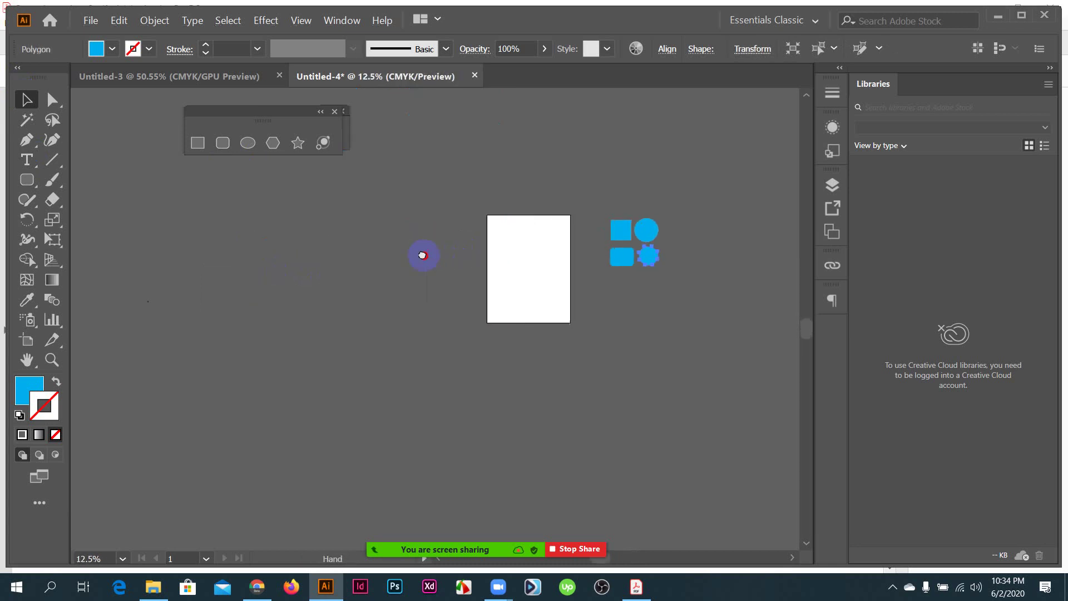
{"action": "left_click_drag", "start_coordinate": [423, 255], "coordinate": [317, 332]}
{"action": "scroll", "coordinate": [489, 341], "scroll_direction": "up", "scroll_amount": 3}
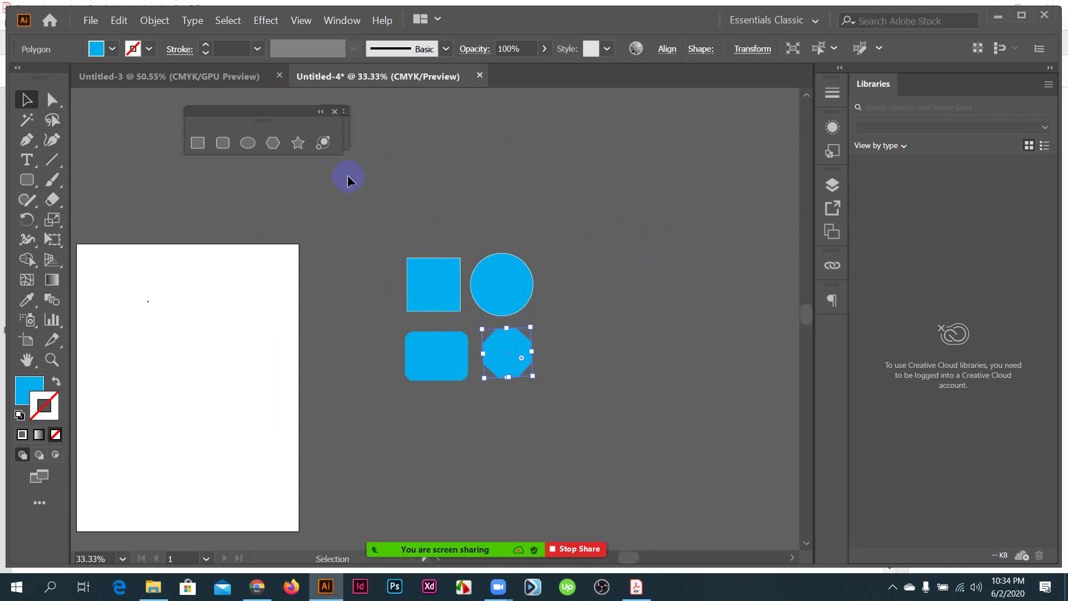
- Draw a tilted five-pointed star in the upper-left area of the artboard, shift it slightly, and delete it
{"action": "left_click", "coordinate": [297, 143]}
{"action": "scroll", "coordinate": [367, 278], "scroll_direction": "down", "scroll_amount": 2}
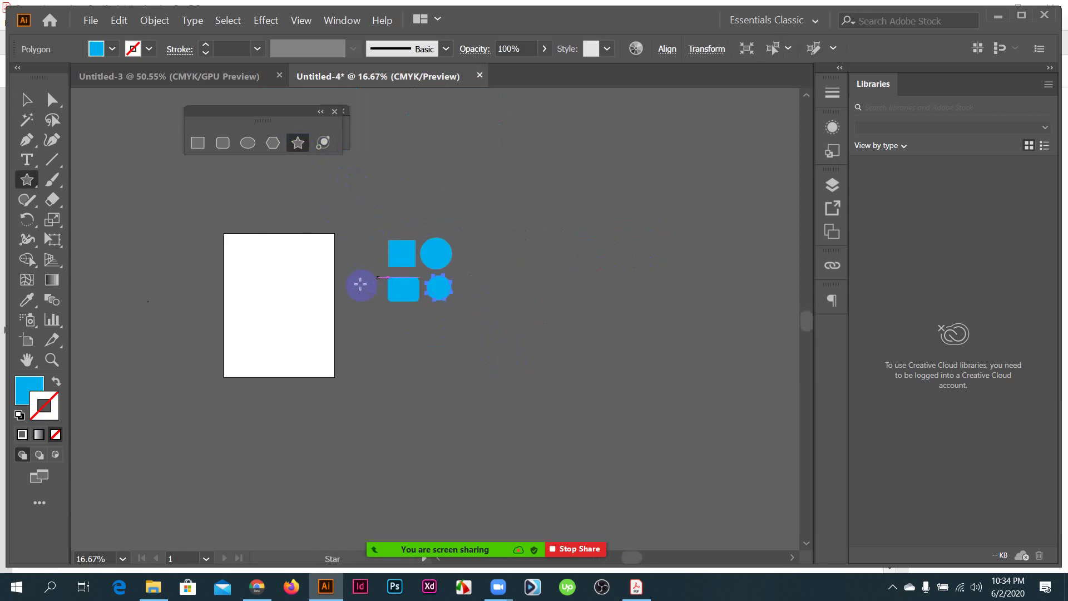
{"action": "scroll", "coordinate": [267, 294], "scroll_direction": "up", "scroll_amount": 2}
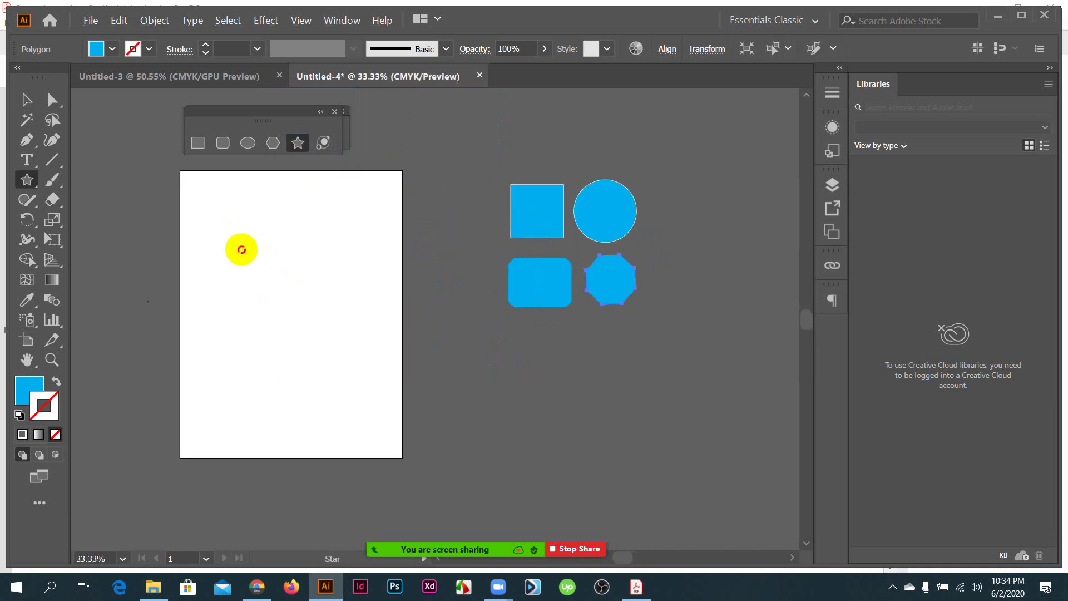
{"action": "left_click_drag", "start_coordinate": [236, 232], "coordinate": [246, 198]}
{"action": "left_click", "coordinate": [27, 100]}
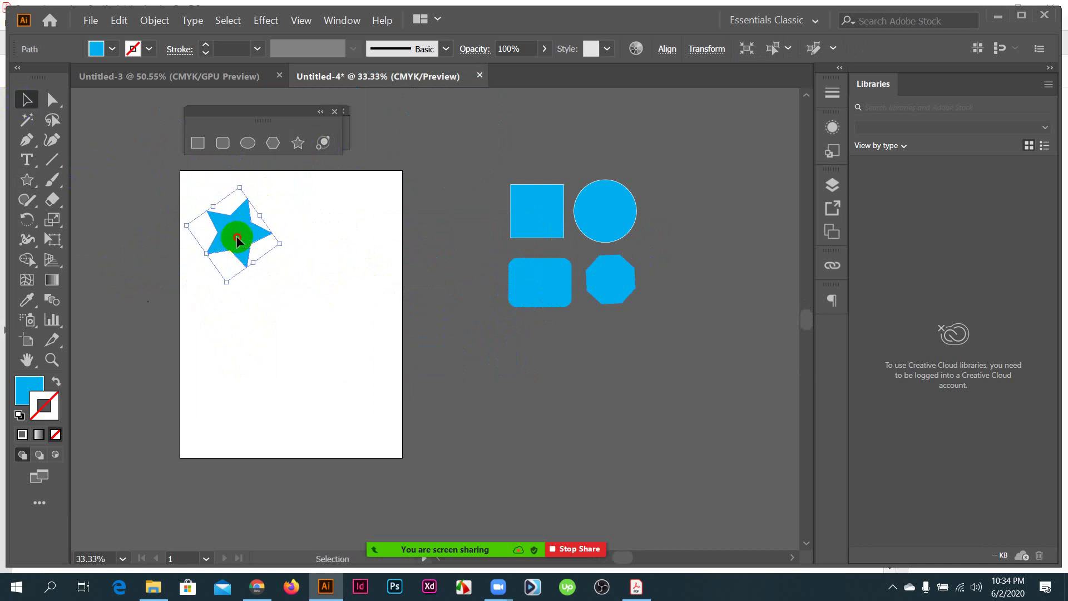
{"action": "left_click_drag", "start_coordinate": [237, 241], "coordinate": [276, 259]}
{"action": "scroll", "coordinate": [278, 258], "scroll_direction": "up", "scroll_amount": 3}
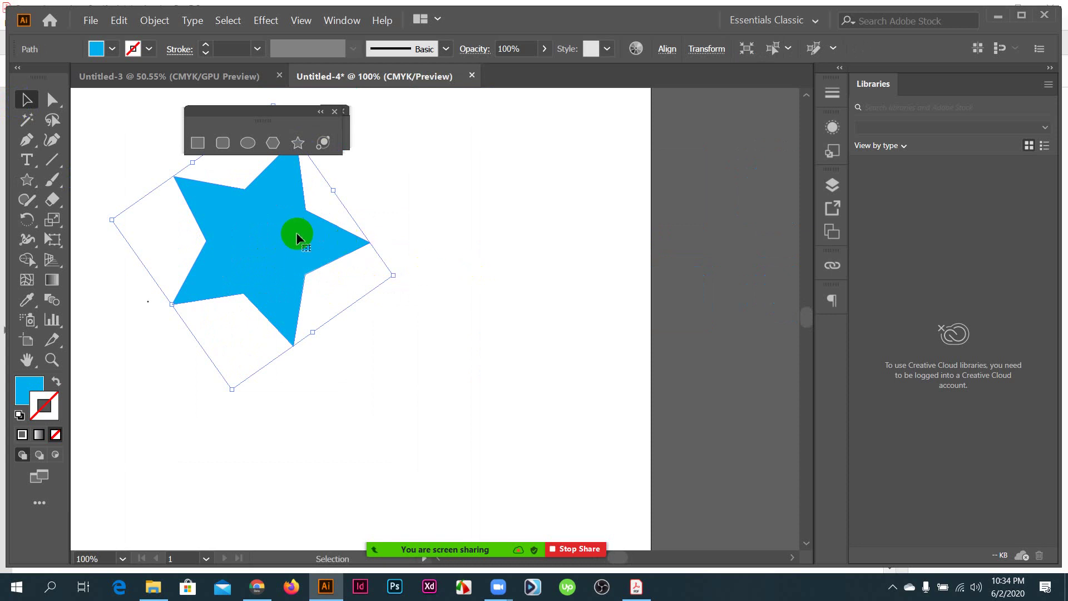
{"action": "key", "text": "Delete"}
- Draw an upright five-pointed star on the artboard and undo it
{"action": "left_click", "coordinate": [24, 186]}
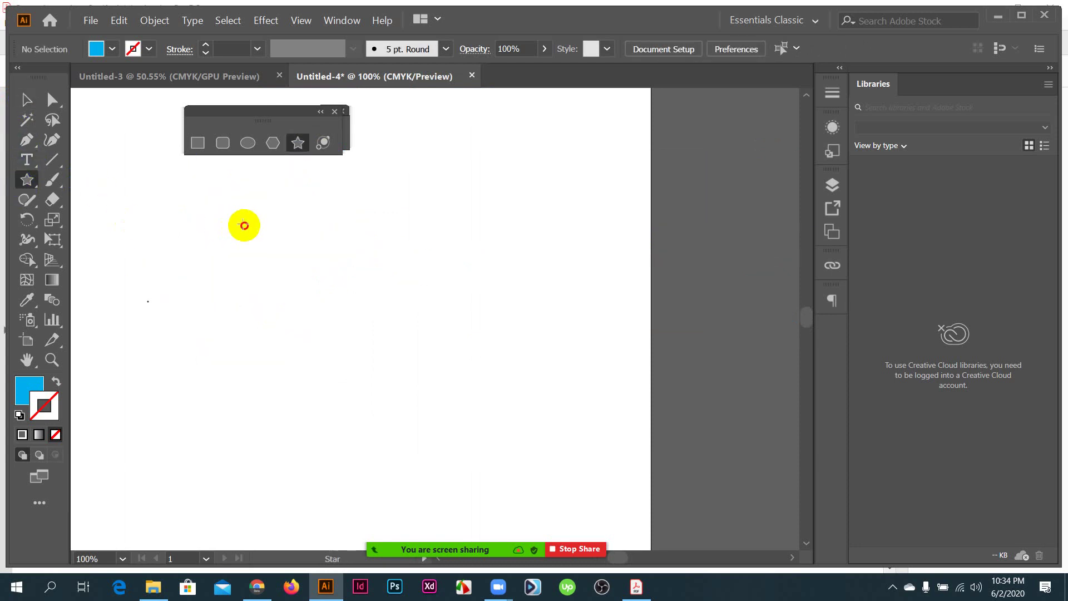
{"action": "left_click_drag", "start_coordinate": [243, 224], "coordinate": [289, 284]}
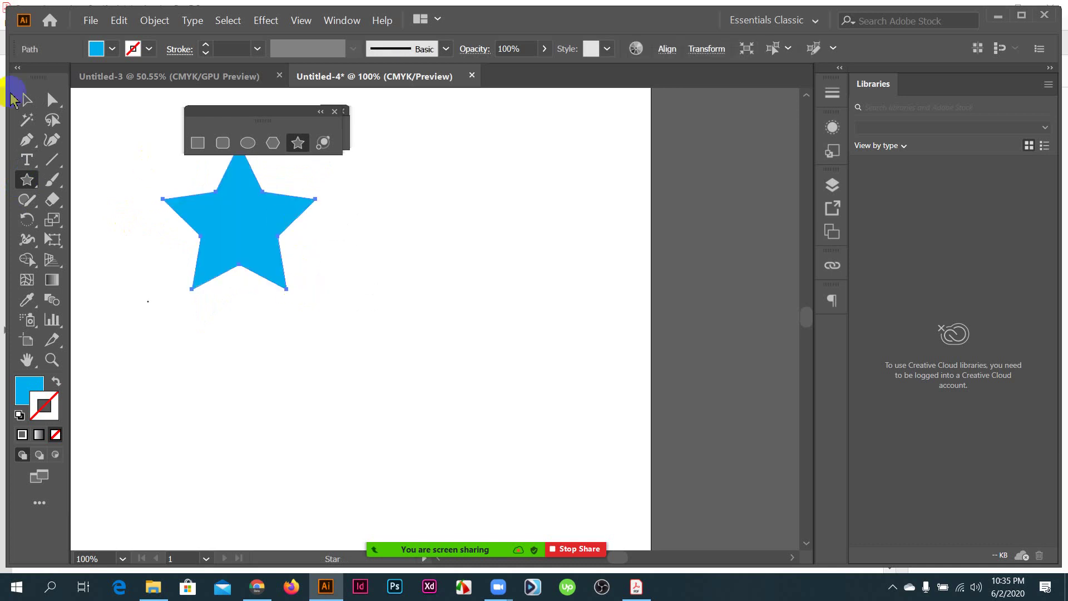
{"action": "key", "text": "ctrl+z"}
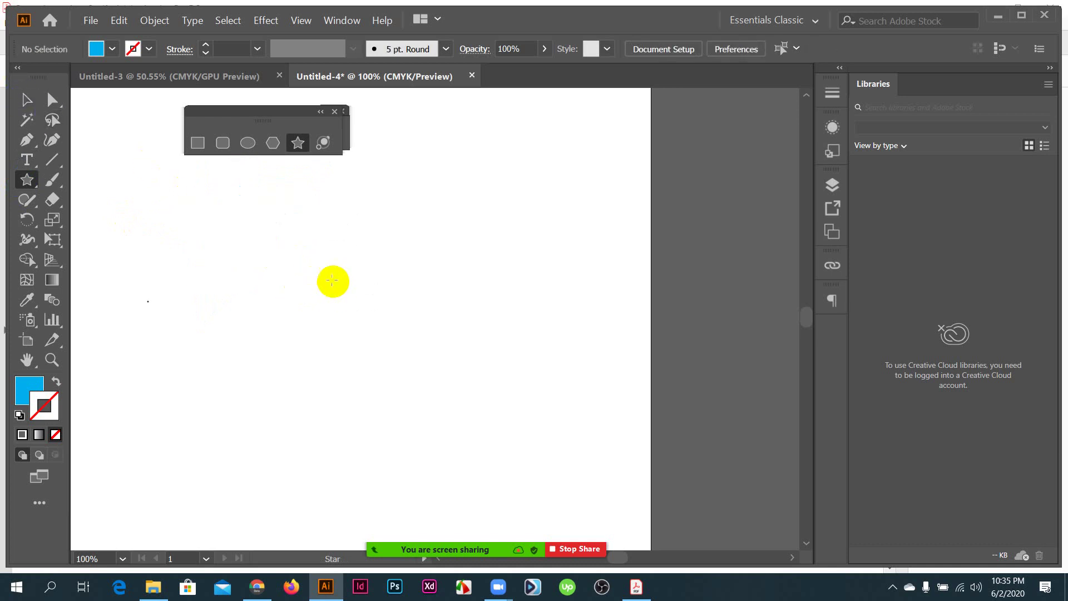
- Draw a ten-pointed star on the artboard, adding and removing points while drawing, and delete it
{"action": "left_click_drag", "start_coordinate": [266, 223], "coordinate": [313, 235]}
{"action": "key", "text": "Up"}
{"action": "key", "text": "Up"}
{"action": "key", "text": "Up"}
{"action": "key", "text": "Up"}
{"action": "key", "text": "Up"}
{"action": "key", "text": "Up"}
{"action": "key", "text": "Up"}
{"action": "key", "text": "Up"}
{"action": "key", "text": "Up"}
{"action": "key", "text": "Up"}
{"action": "key", "text": "Up"}
{"action": "key", "text": "Up"}
{"action": "key", "text": "Down"}
{"action": "key", "text": "Down"}
{"action": "key", "text": "Down"}
{"action": "key", "text": "Down"}
{"action": "key", "text": "Down"}
{"action": "key", "text": "Down"}
{"action": "key", "text": "Down"}
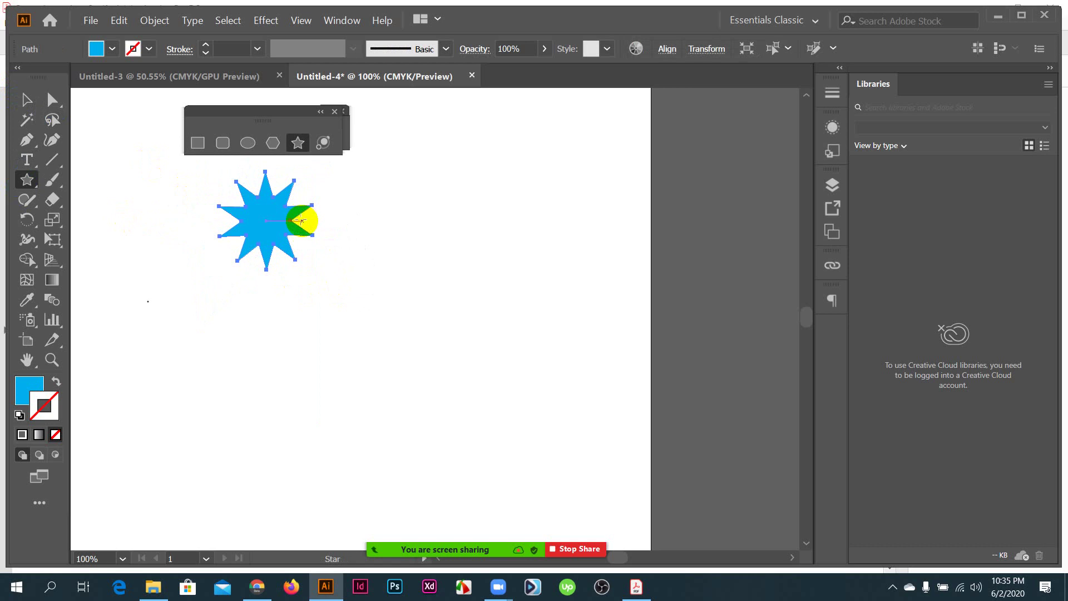
{"action": "left_click", "coordinate": [27, 100]}
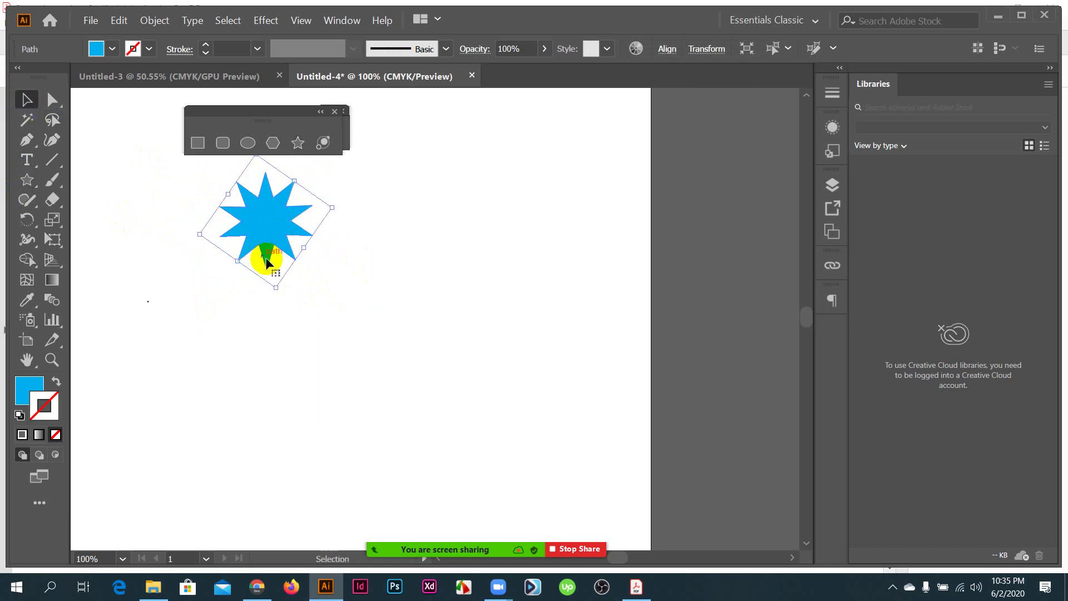
{"action": "key", "text": "Return"}
{"action": "left_click", "coordinate": [629, 421]}
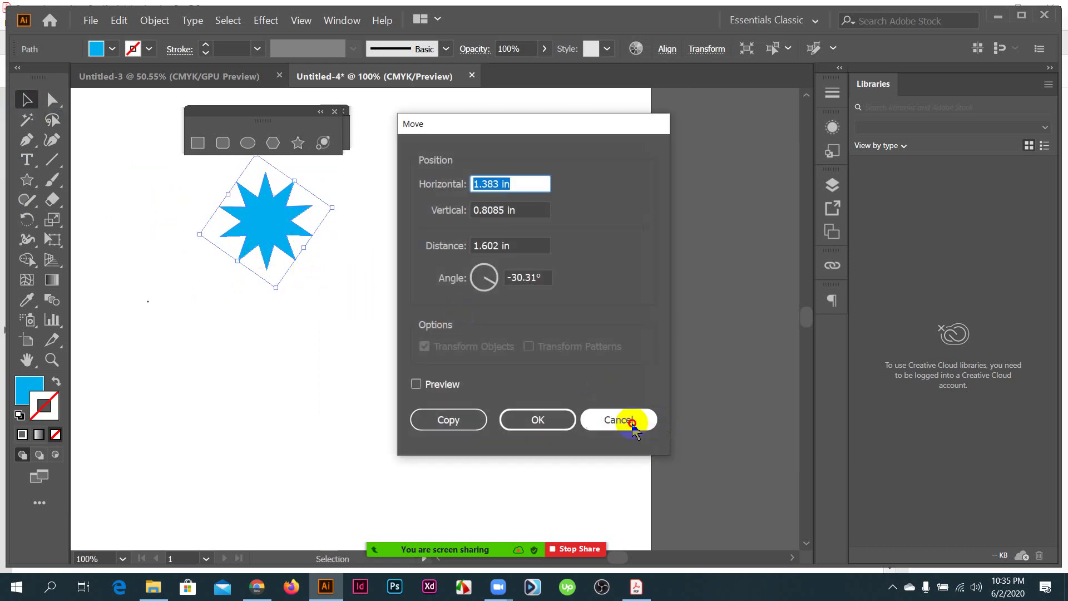
{"action": "key", "text": "Delete"}
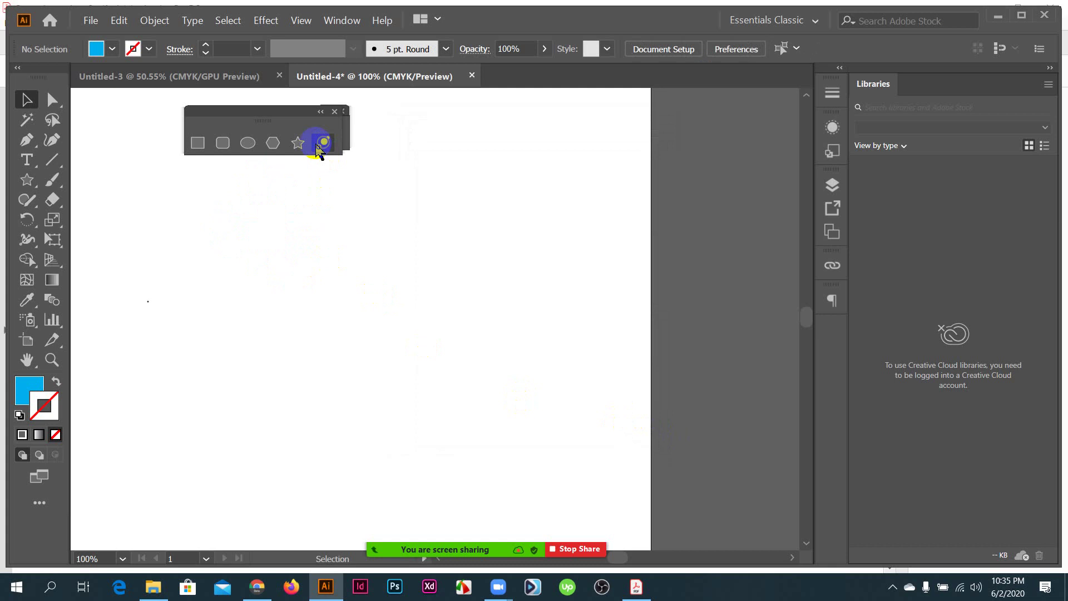
- Create a star with Radius 1 of 0.6236 in, Radius 2 of 0.3118 in and 10 points, and move it toward the artboard's left side
{"action": "left_click", "coordinate": [299, 143]}
{"action": "left_click", "coordinate": [397, 336]}
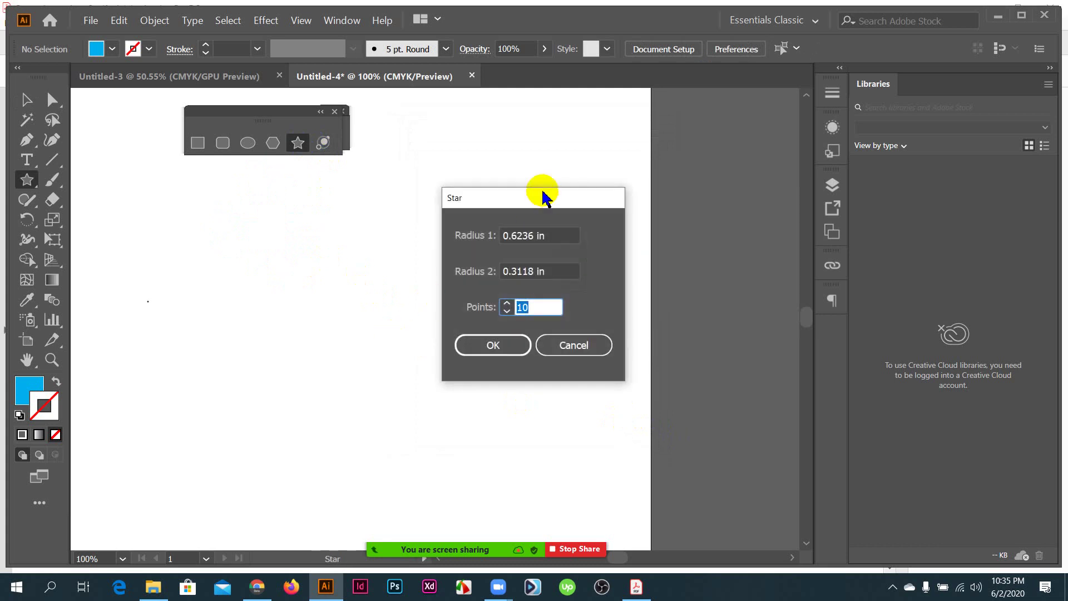
{"action": "left_click_drag", "start_coordinate": [543, 195], "coordinate": [537, 174]}
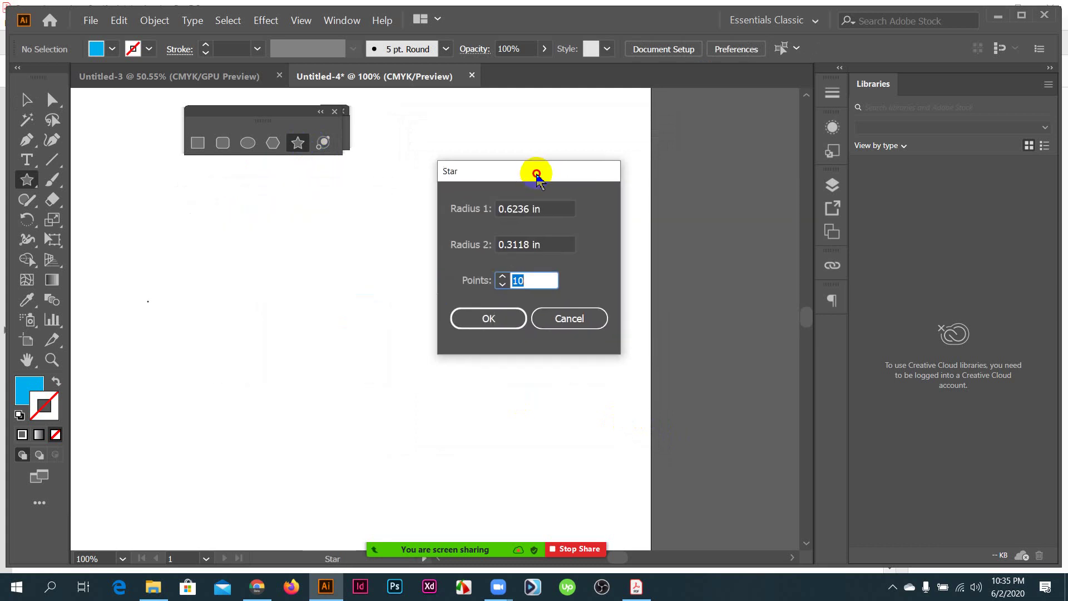
{"action": "left_click", "coordinate": [491, 322]}
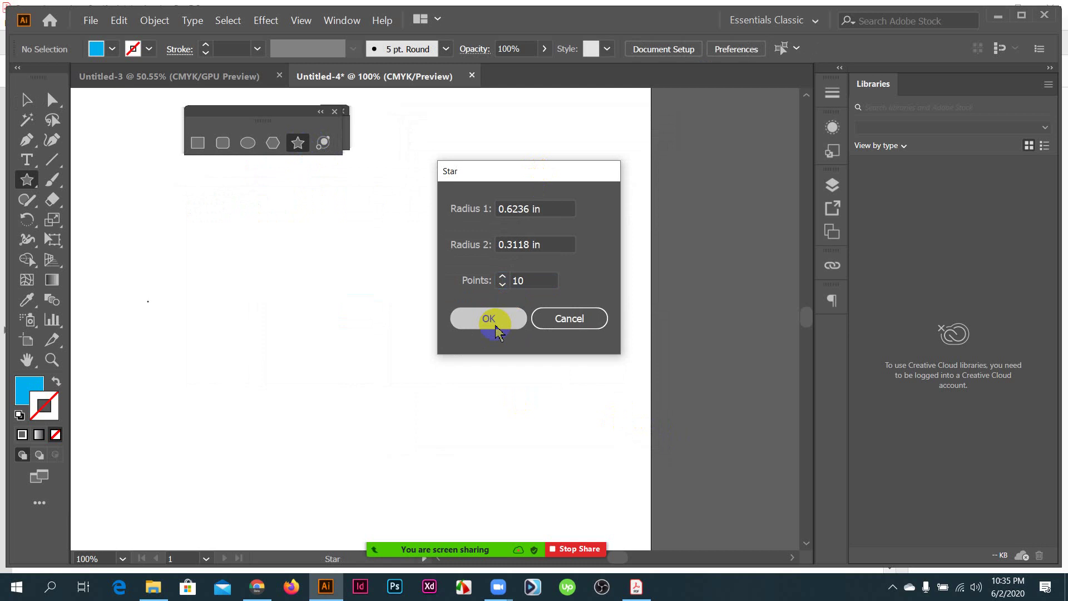
{"action": "left_click", "coordinate": [16, 99]}
{"action": "left_click_drag", "start_coordinate": [412, 337], "coordinate": [167, 281]}
- Create a second star with Radius 1 of 1 in, Radius 2 of 0.3118 in and 10 points
{"action": "left_click", "coordinate": [26, 179]}
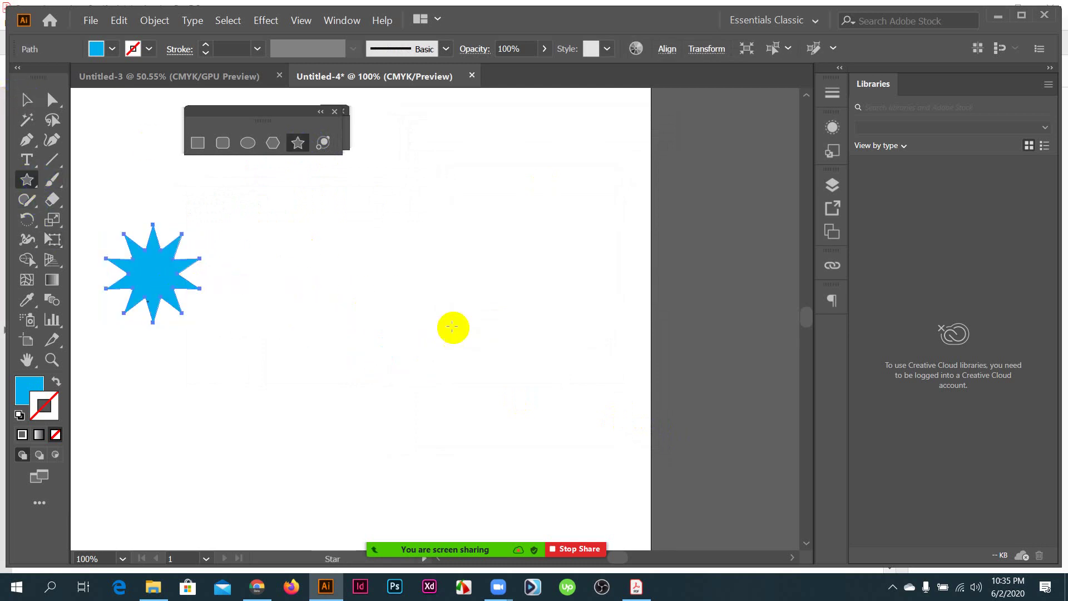
{"action": "left_click", "coordinate": [409, 295]}
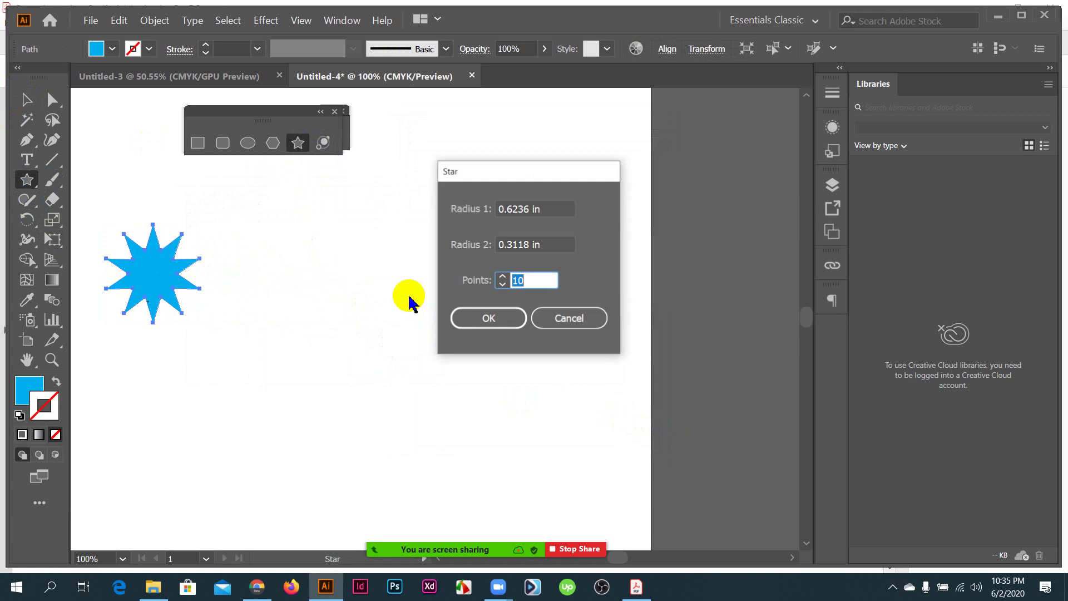
{"action": "left_click", "coordinate": [556, 208]}
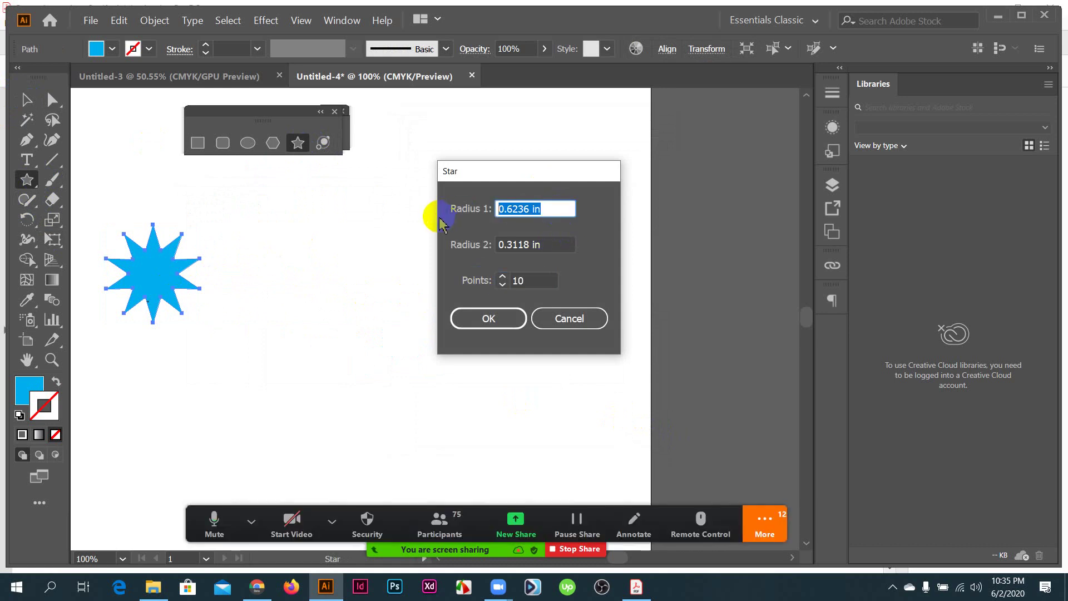
{"action": "type", "text": "."}
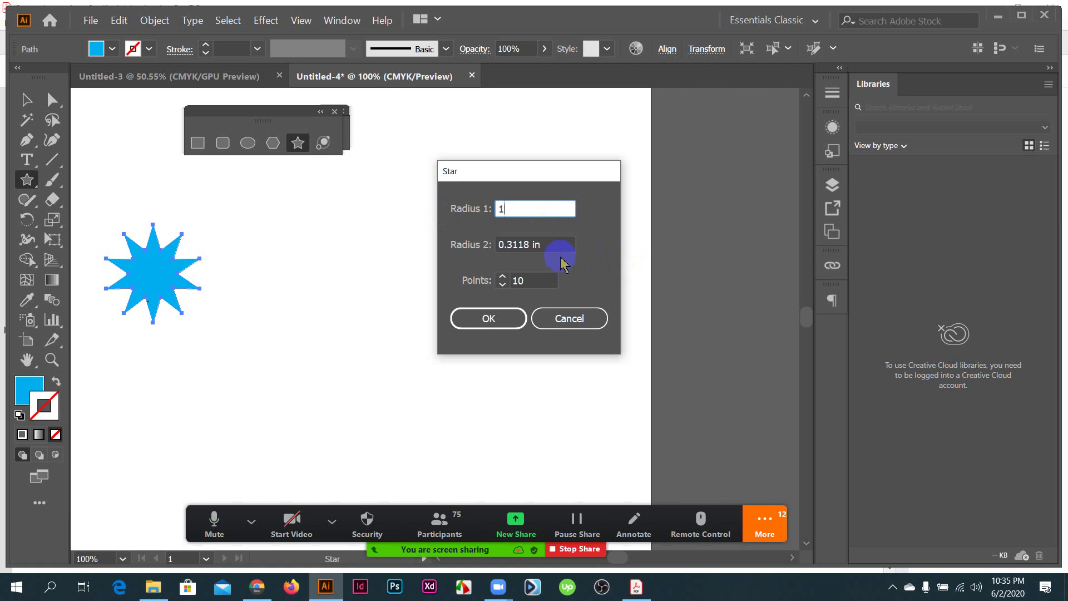
{"action": "left_click", "coordinate": [553, 243]}
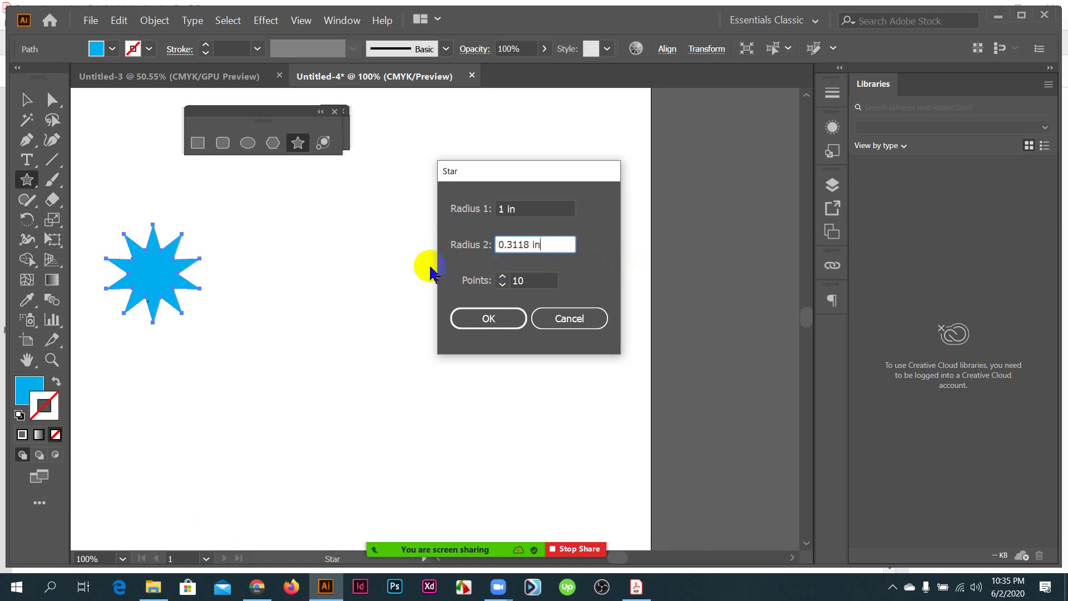
{"action": "left_click", "coordinate": [511, 322]}
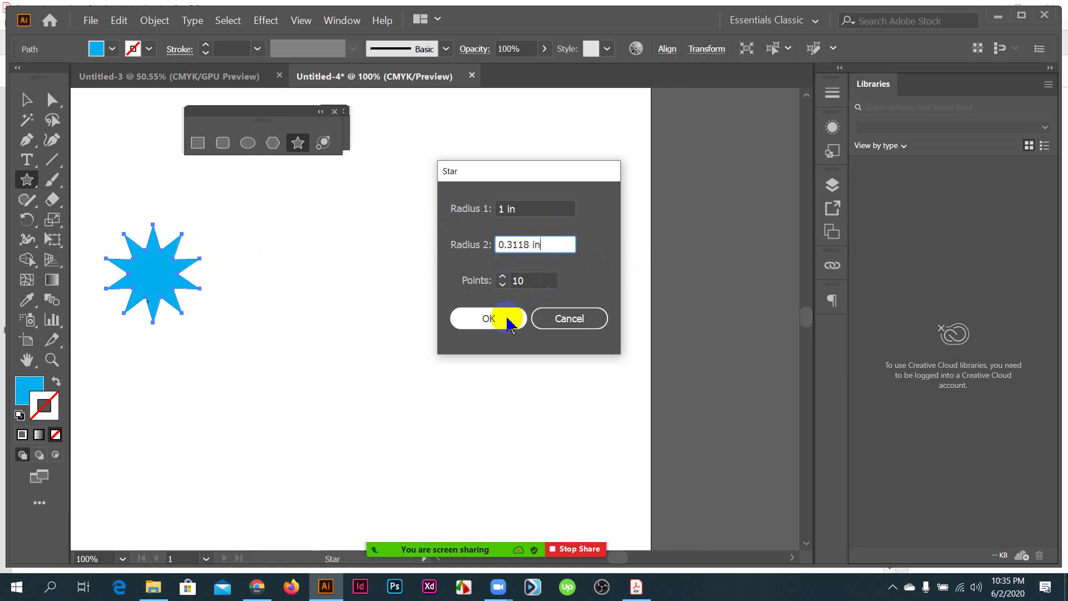
{"action": "double_click", "coordinate": [523, 280]}
{"action": "type", "text": "5"}
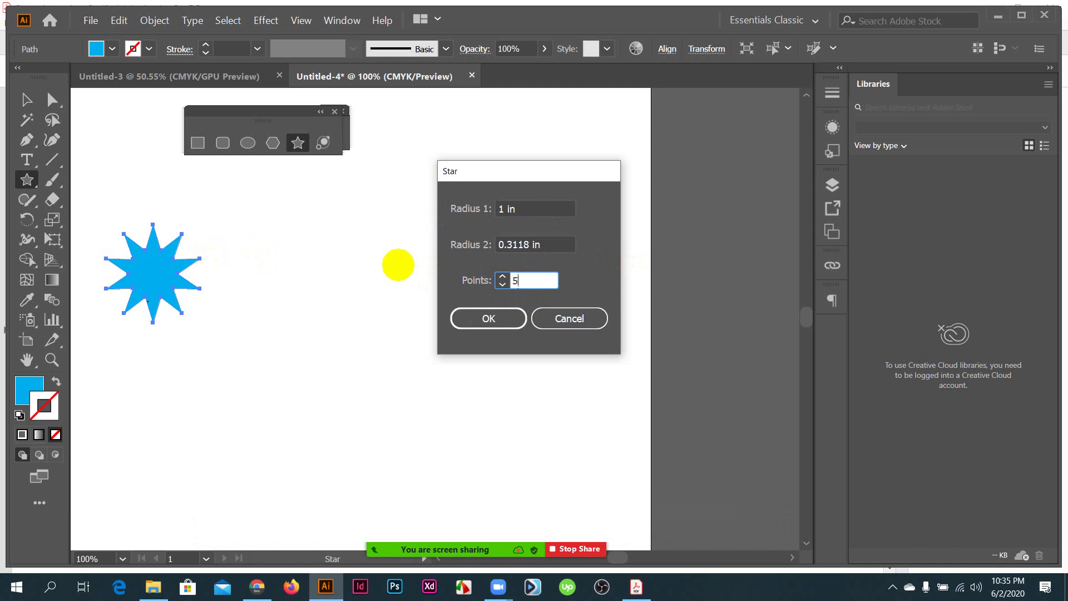
{"action": "left_click", "coordinate": [521, 280]}
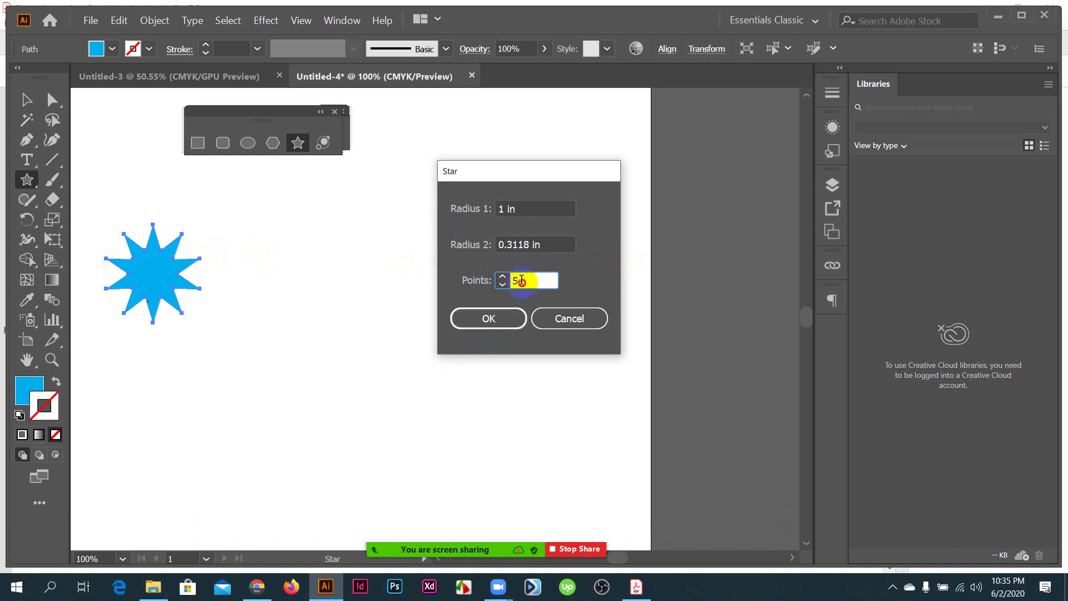
{"action": "left_click", "coordinate": [477, 284]}
{"action": "type", "text": "10"}
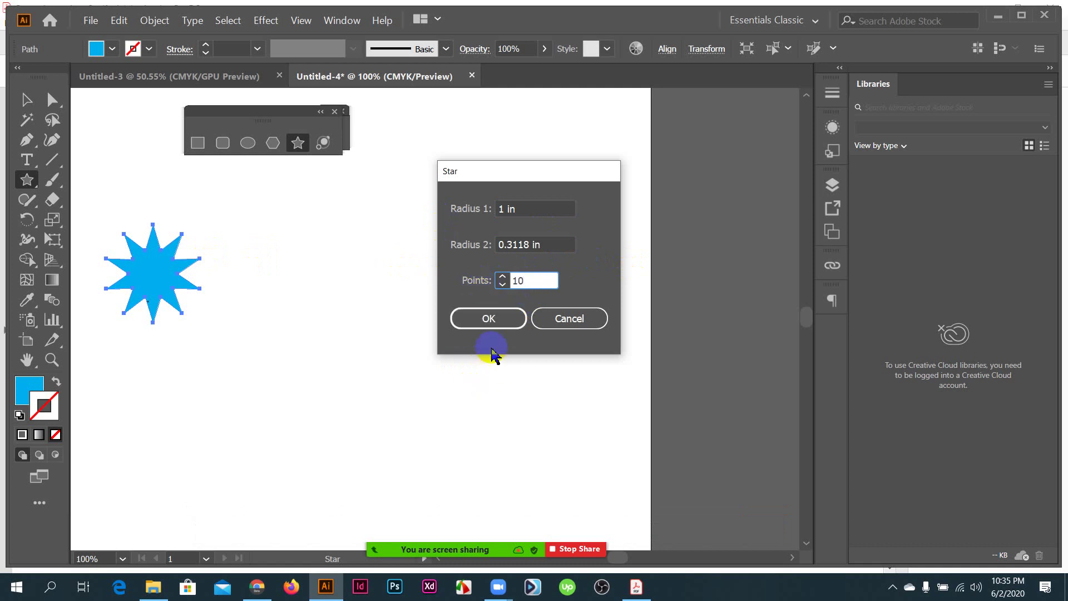
{"action": "left_click", "coordinate": [496, 320]}
- Move the larger star next to the smaller ten-pointed star
{"action": "left_click", "coordinate": [26, 100]}
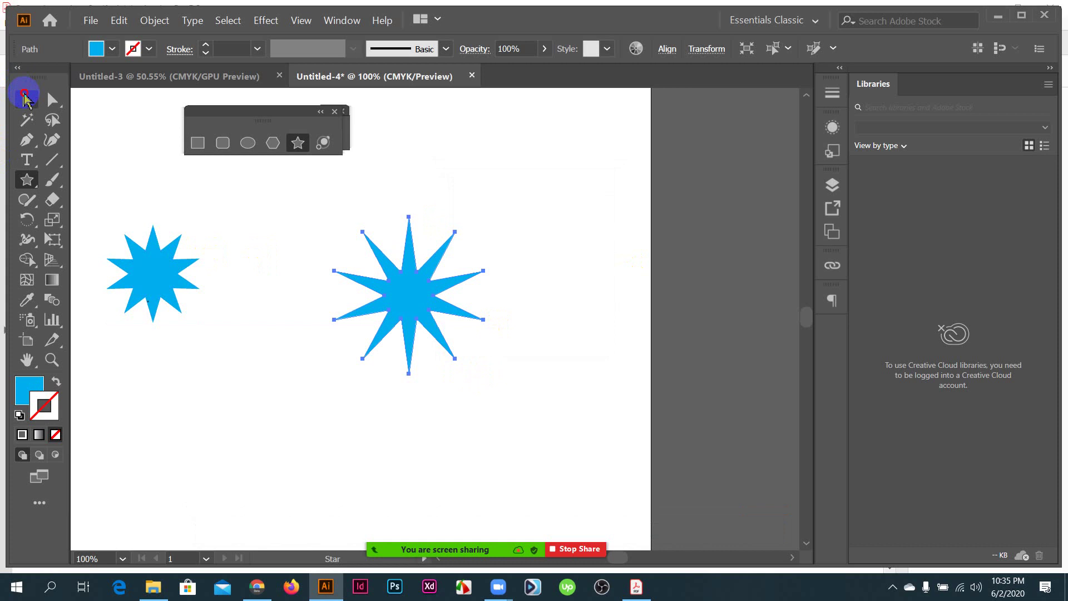
{"action": "left_click_drag", "start_coordinate": [430, 291], "coordinate": [290, 315]}
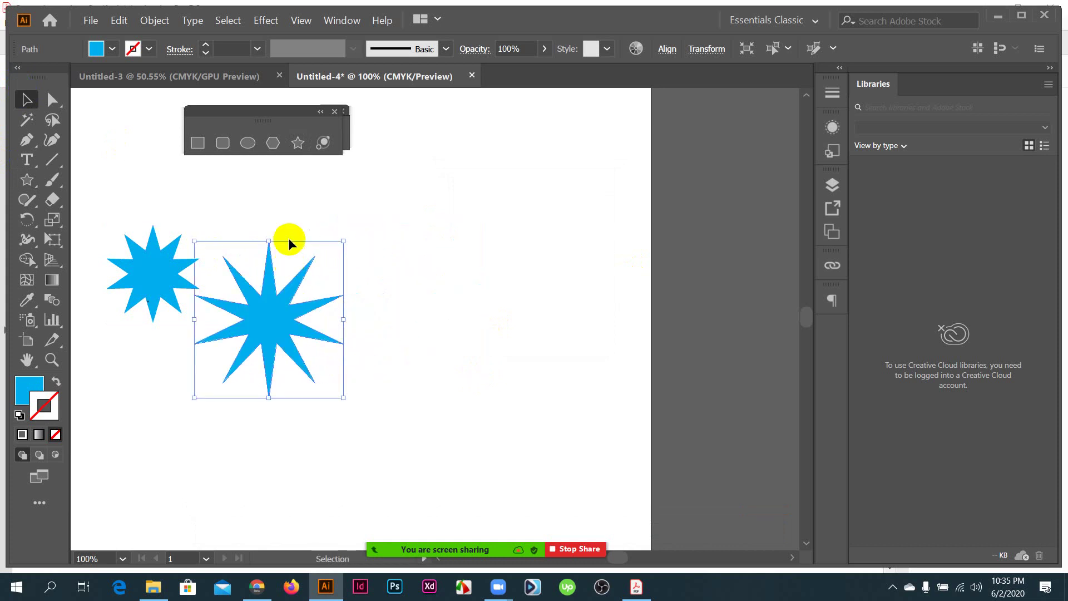
{"action": "scroll", "coordinate": [238, 240], "scroll_direction": "up", "scroll_amount": 2}
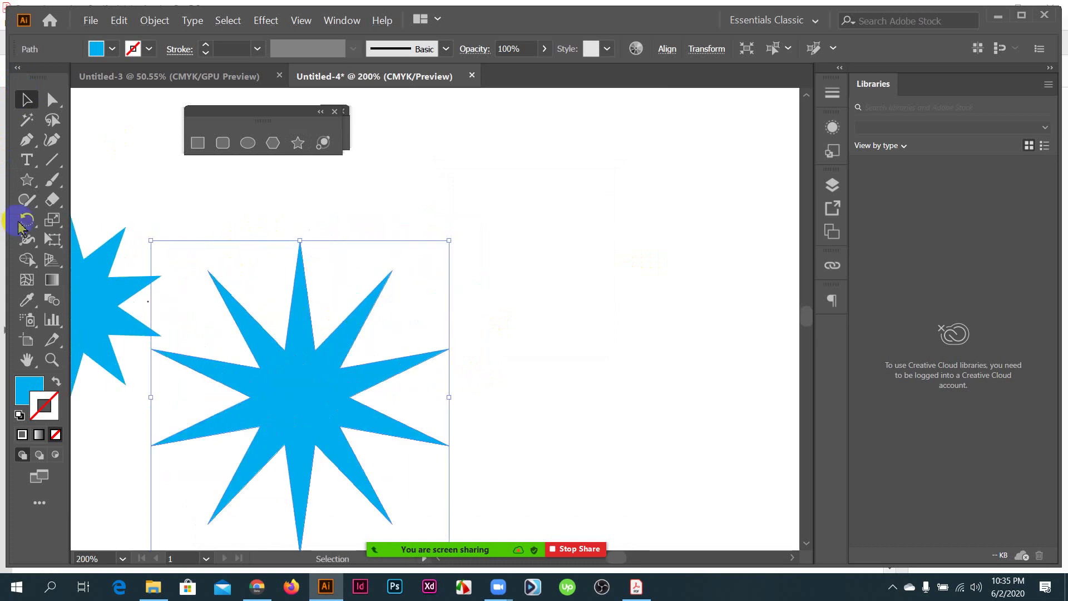
{"action": "left_click", "coordinate": [27, 180]}
{"action": "left_click", "coordinate": [639, 245]}
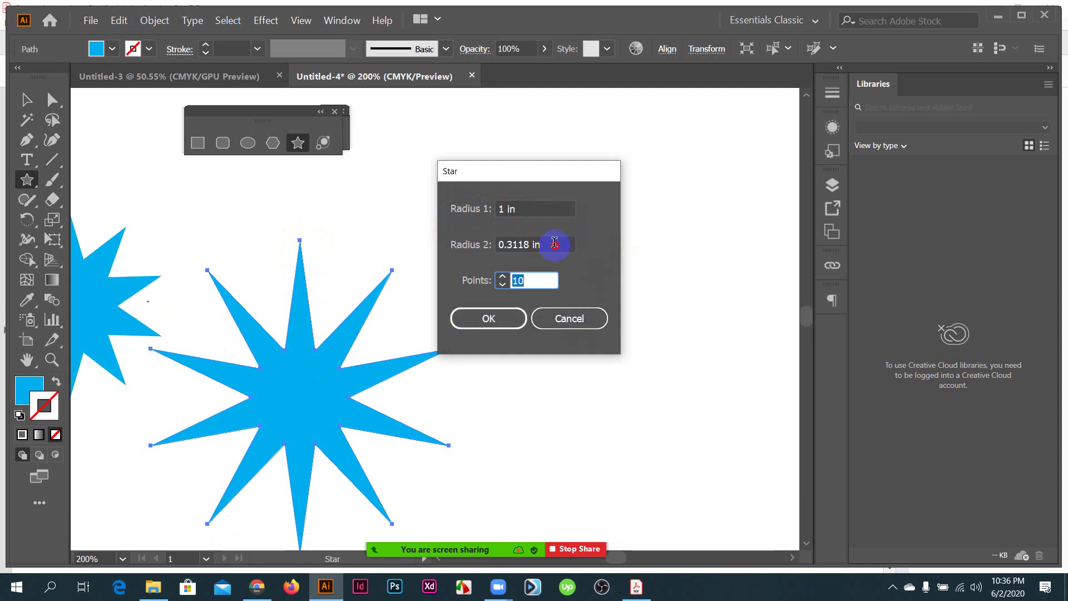
{"action": "left_click", "coordinate": [509, 243]}
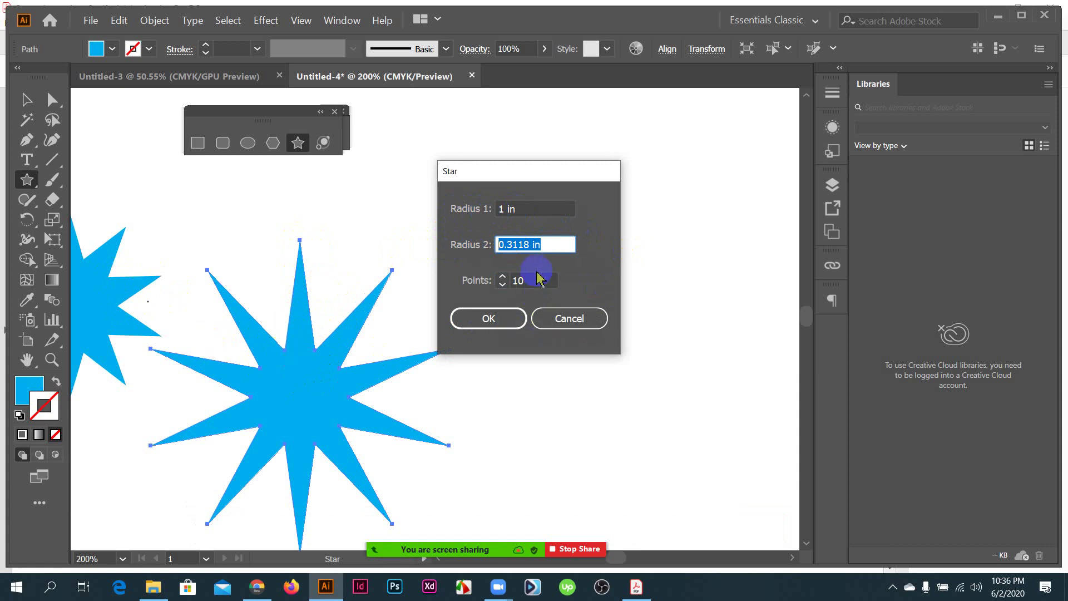
{"action": "left_click", "coordinate": [566, 326]}
- Select both ten-pointed stars on the artboard and delete them
{"action": "left_click", "coordinate": [26, 100]}
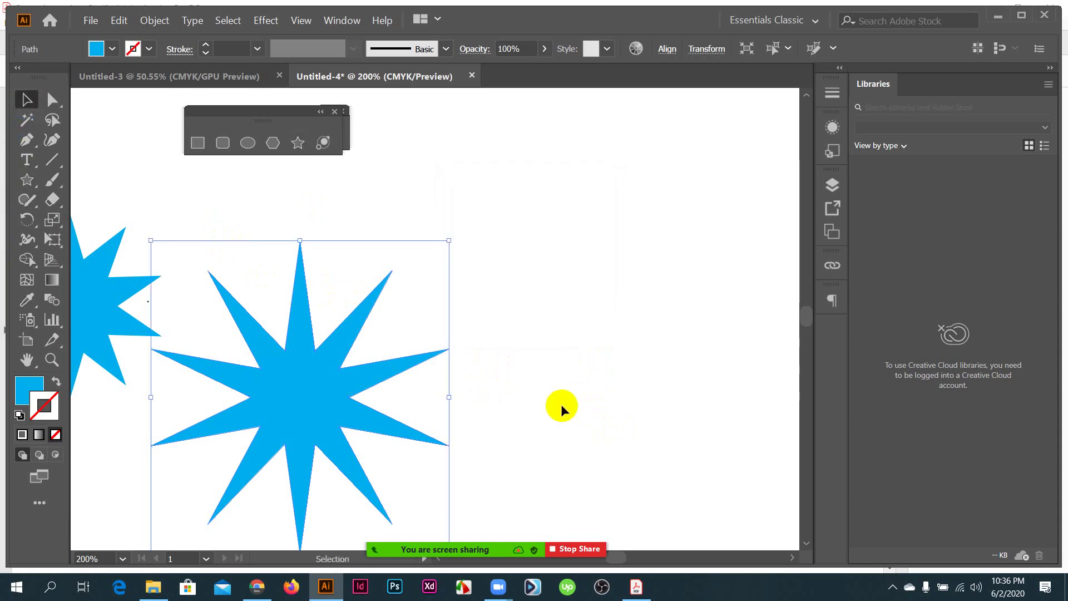
{"action": "scroll", "coordinate": [564, 402], "scroll_direction": "down", "scroll_amount": 3}
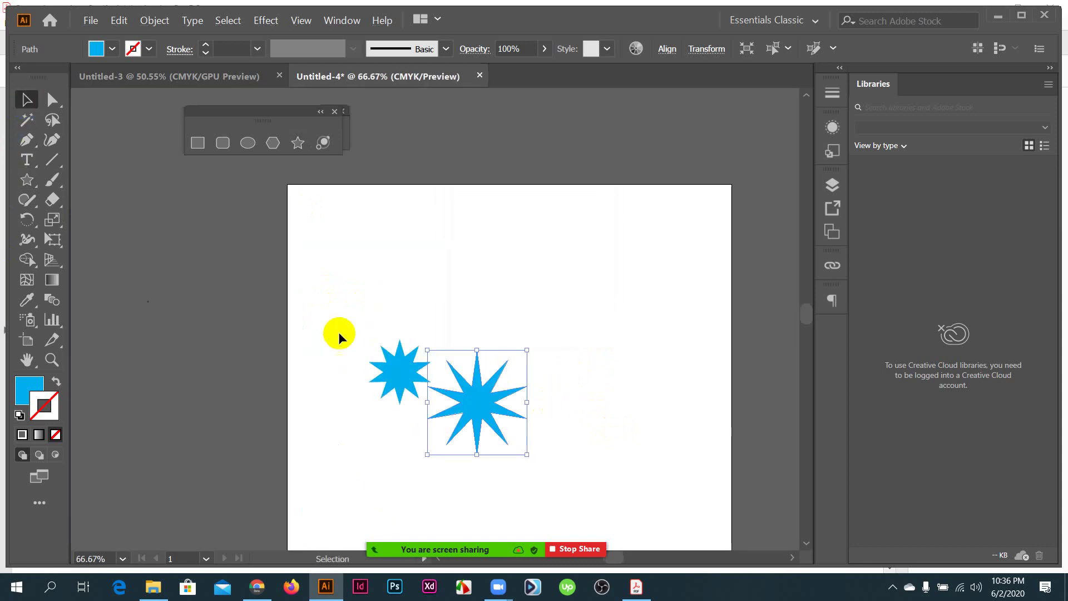
{"action": "left_click_drag", "start_coordinate": [339, 332], "coordinate": [589, 476]}
{"action": "key", "text": "Delete"}
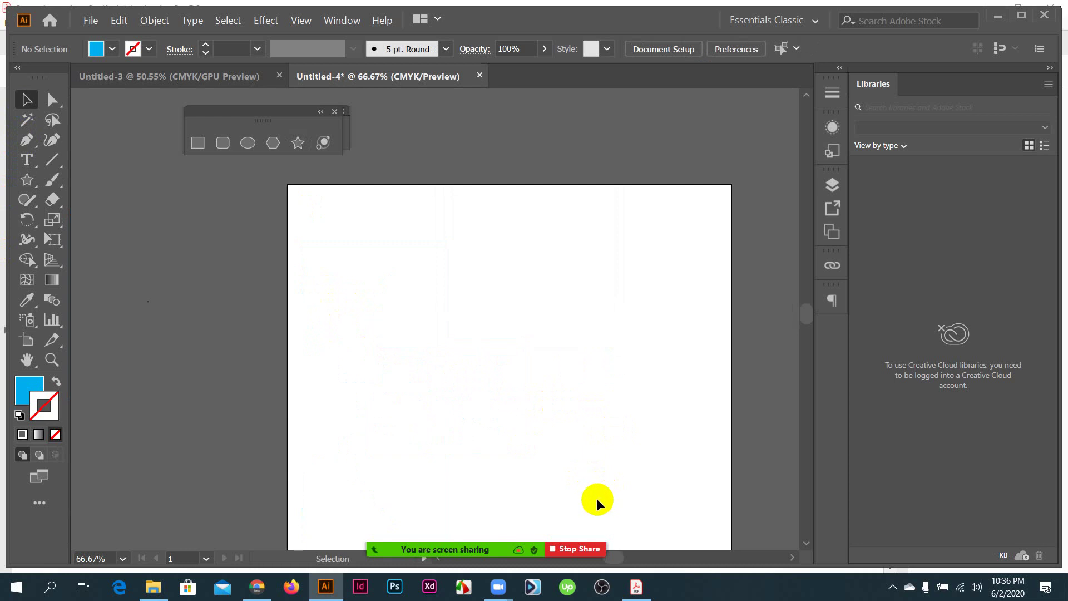
- Admit the participant in the Zoom waiting room and dismiss the meeting controls
{"action": "left_click", "coordinate": [893, 588]}
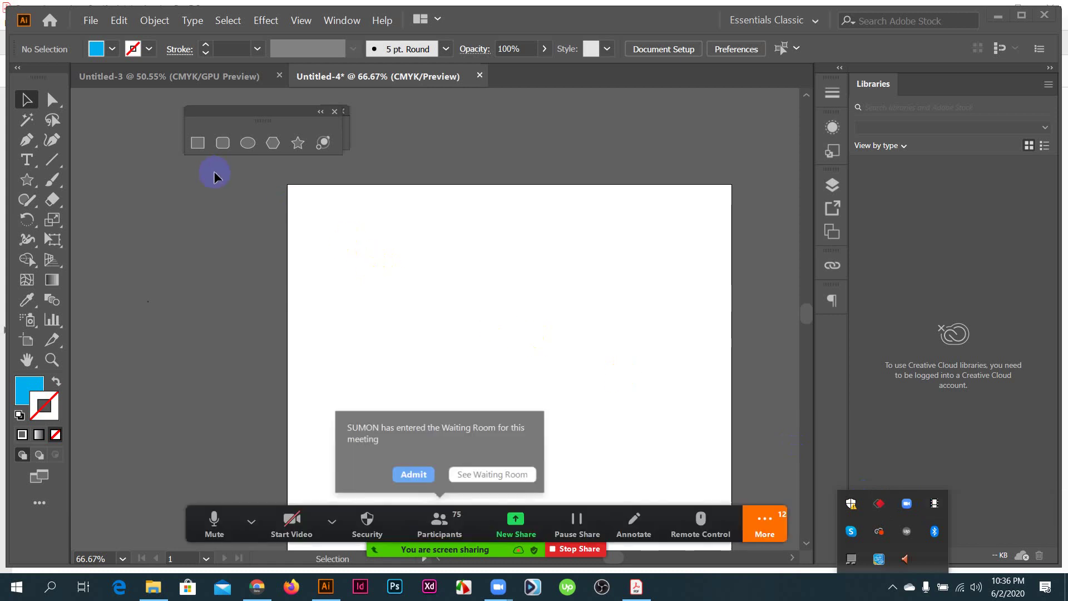
{"action": "left_click", "coordinate": [412, 477]}
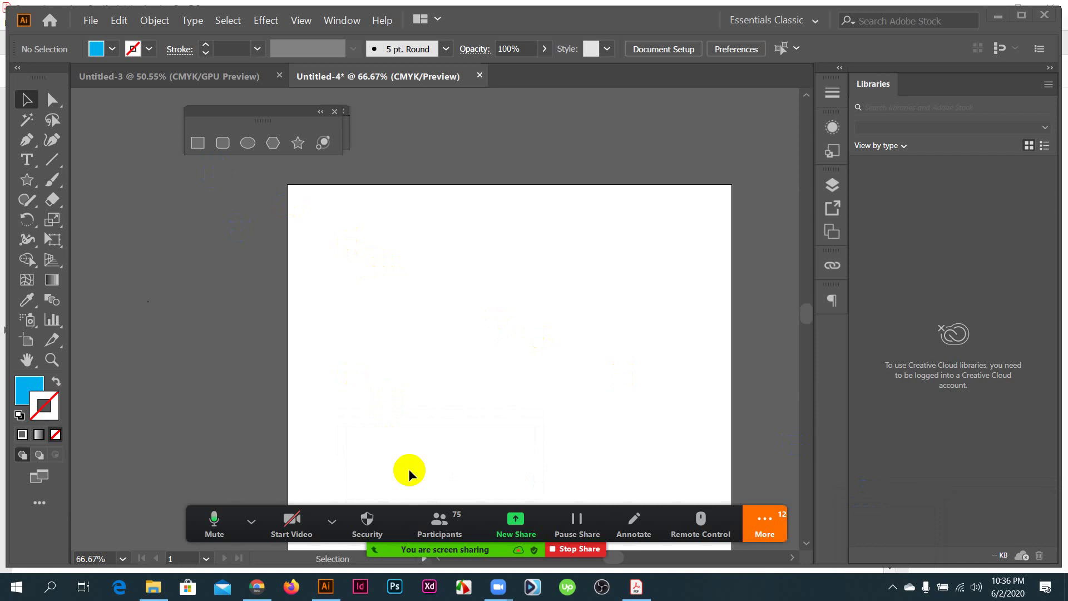
{"action": "left_click", "coordinate": [771, 526]}
{"action": "left_click", "coordinate": [791, 534]}
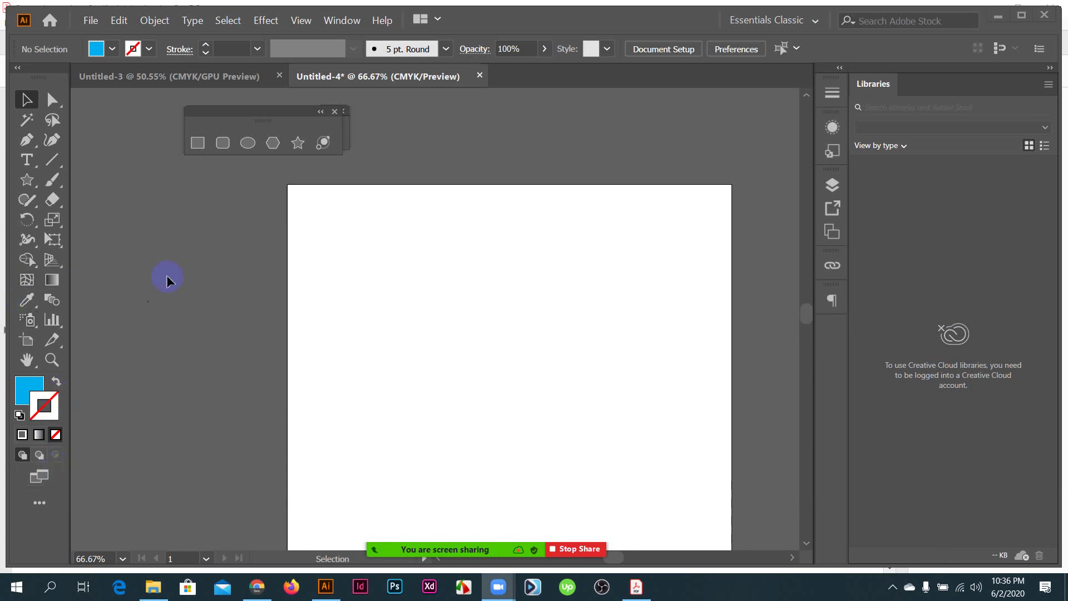
- Switch the floating shape tools panel to a single vertical column and move it slightly lower beside the artboard
{"action": "left_click", "coordinate": [199, 146]}
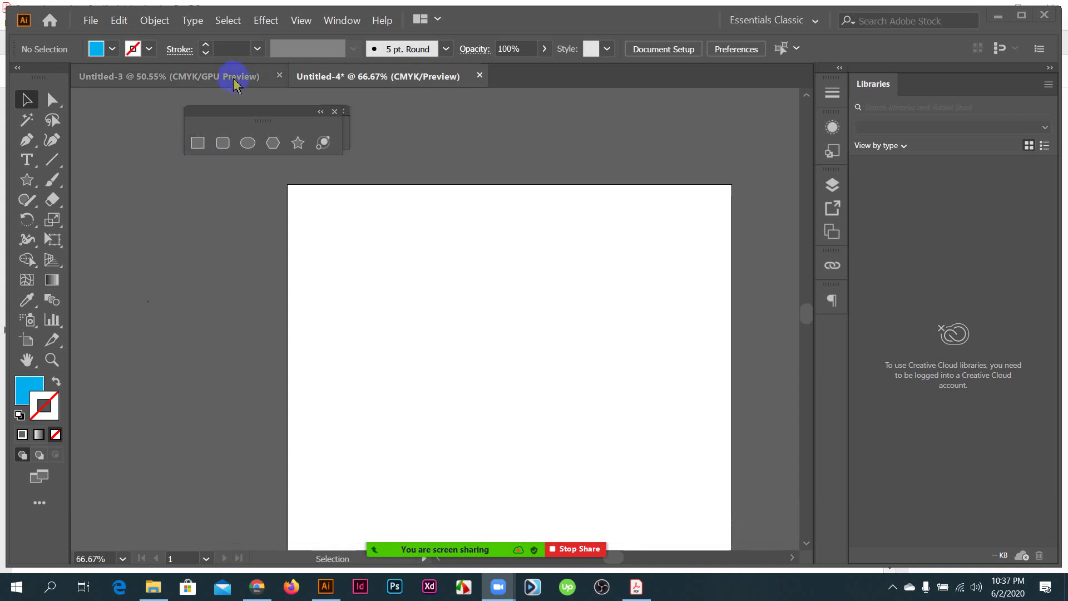
{"action": "left_click", "coordinate": [325, 111]}
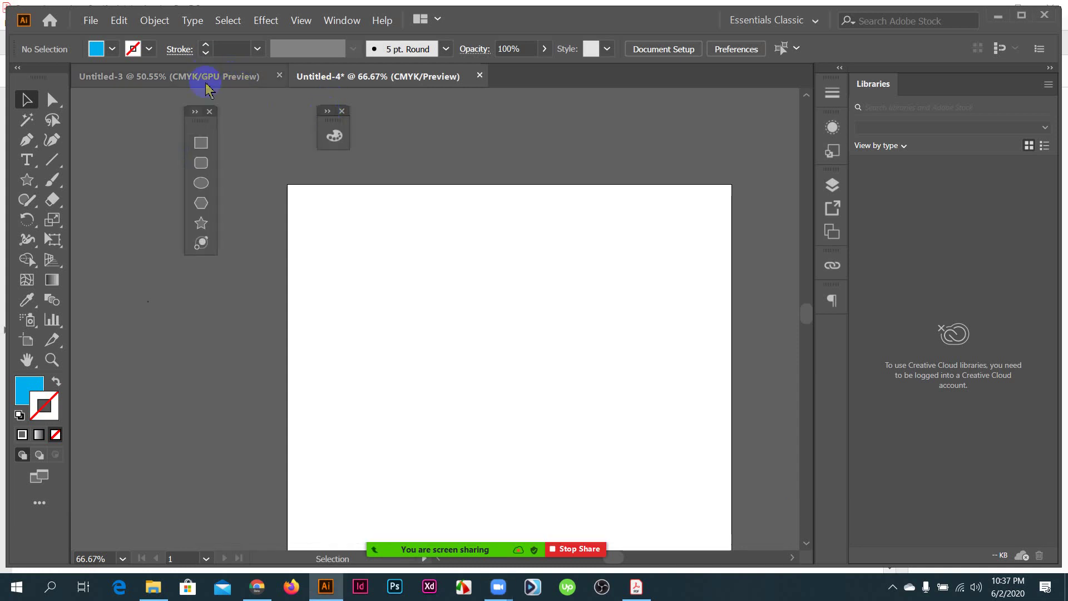
{"action": "left_click_drag", "start_coordinate": [193, 120], "coordinate": [189, 167]}
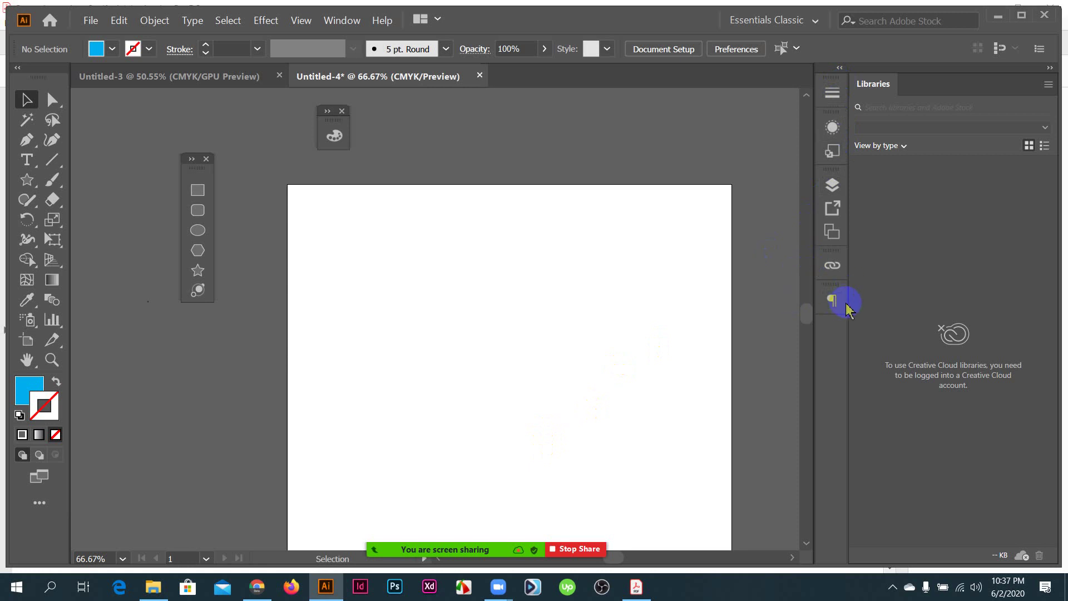
- Expand and collapse the Stroke panel, and dock the floating color panel below the Paragraph panel
{"action": "left_click", "coordinate": [833, 94]}
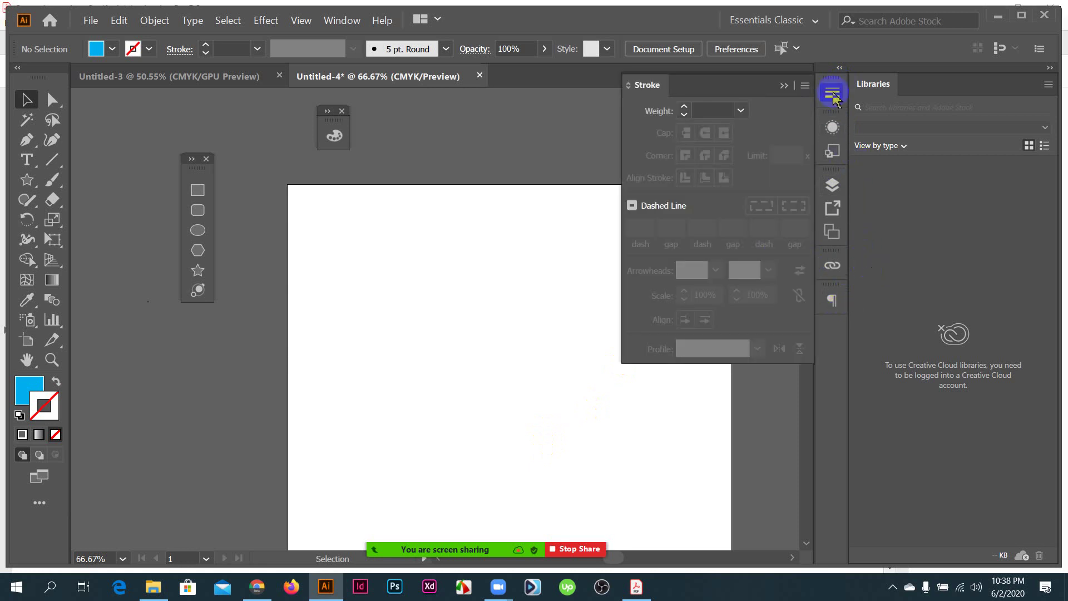
{"action": "left_click", "coordinate": [784, 85]}
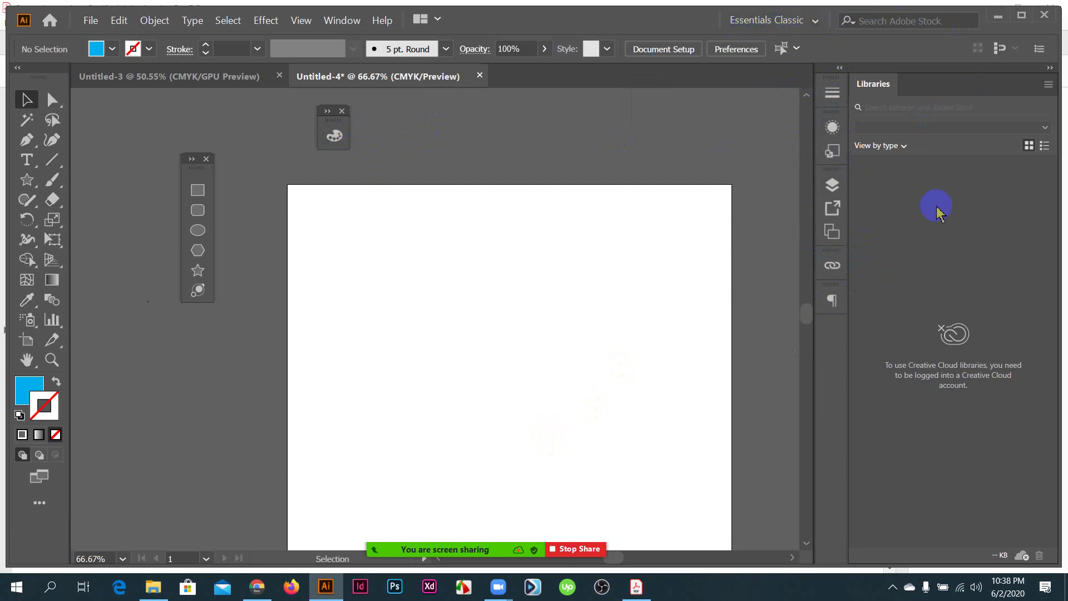
{"action": "left_click_drag", "start_coordinate": [334, 133], "coordinate": [833, 342]}
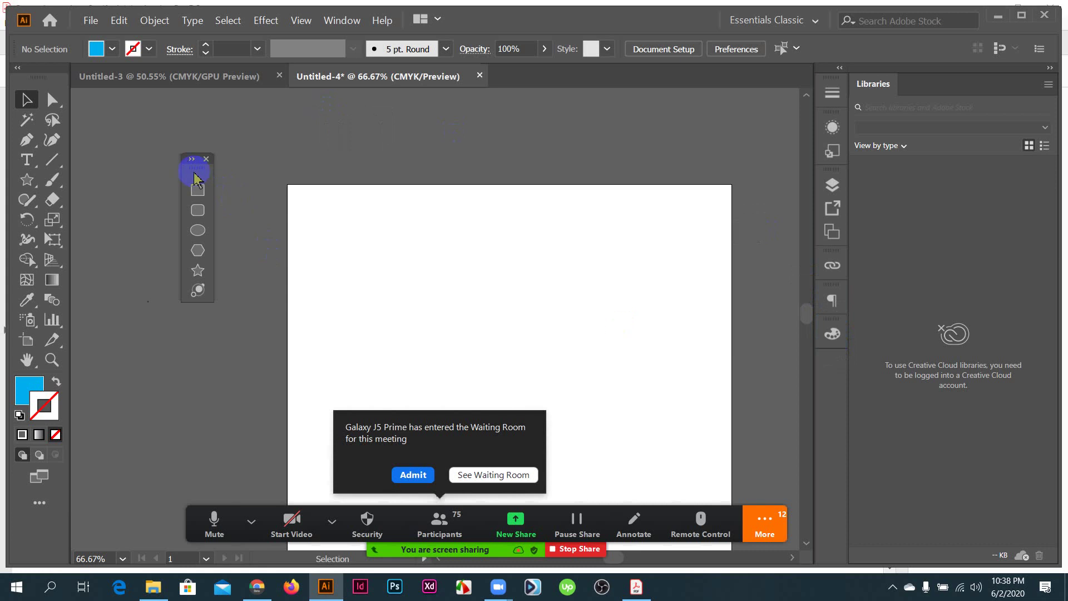
- Admit the next participant in the Zoom waiting room
{"action": "left_click", "coordinate": [411, 474]}
{"action": "left_click", "coordinate": [892, 587]}
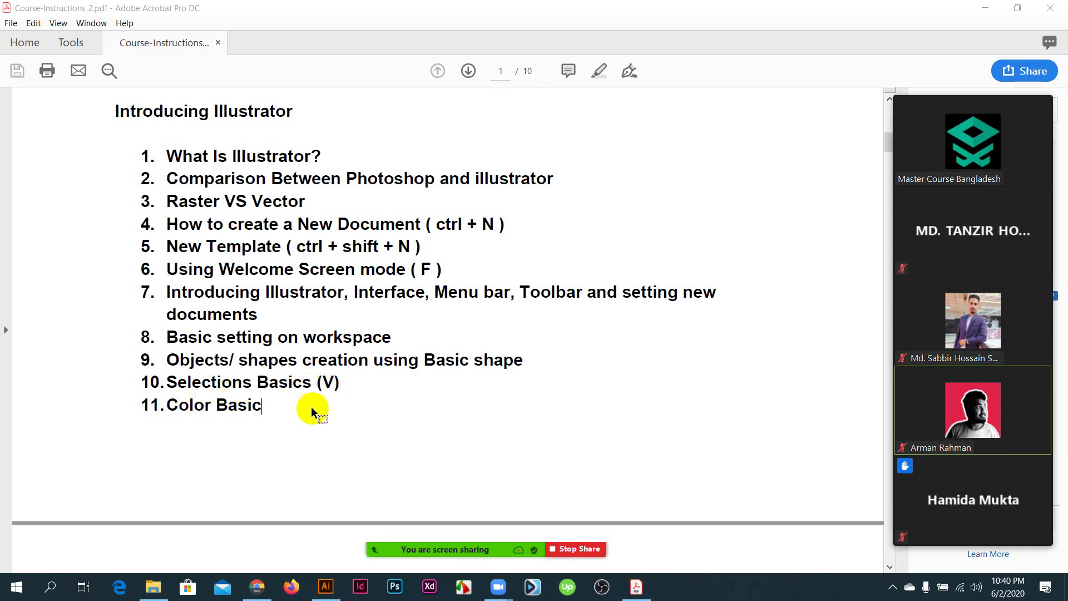
- Switch from the course PDF to Illustrator and frame the artboard together with the four blue shapes beside it
{"action": "left_click", "coordinate": [325, 586]}
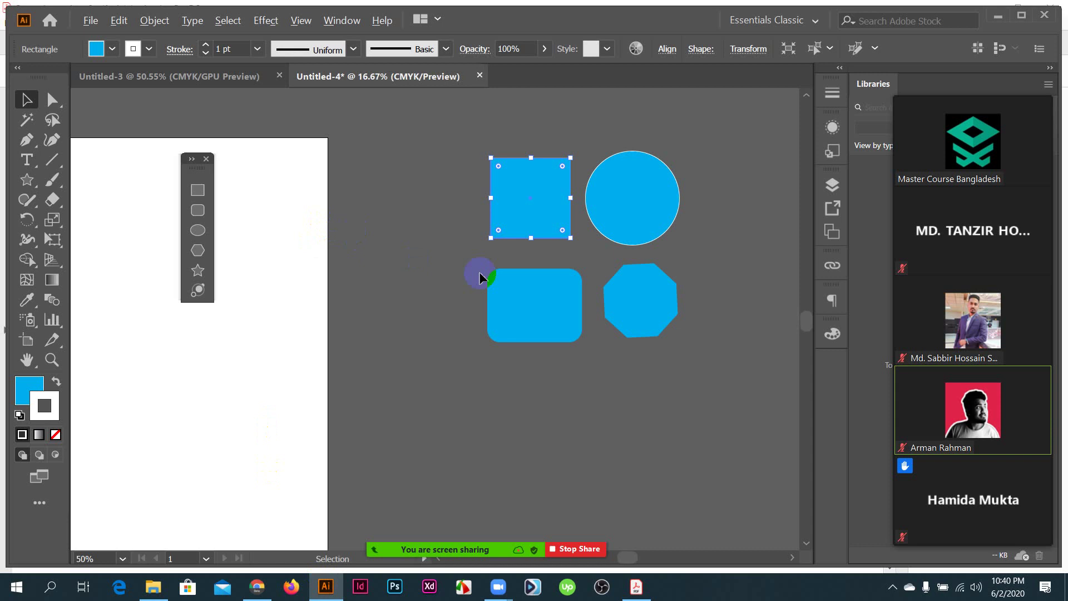
{"action": "left_click_drag", "start_coordinate": [312, 283], "coordinate": [416, 286]}
{"action": "left_click", "coordinate": [522, 227]}
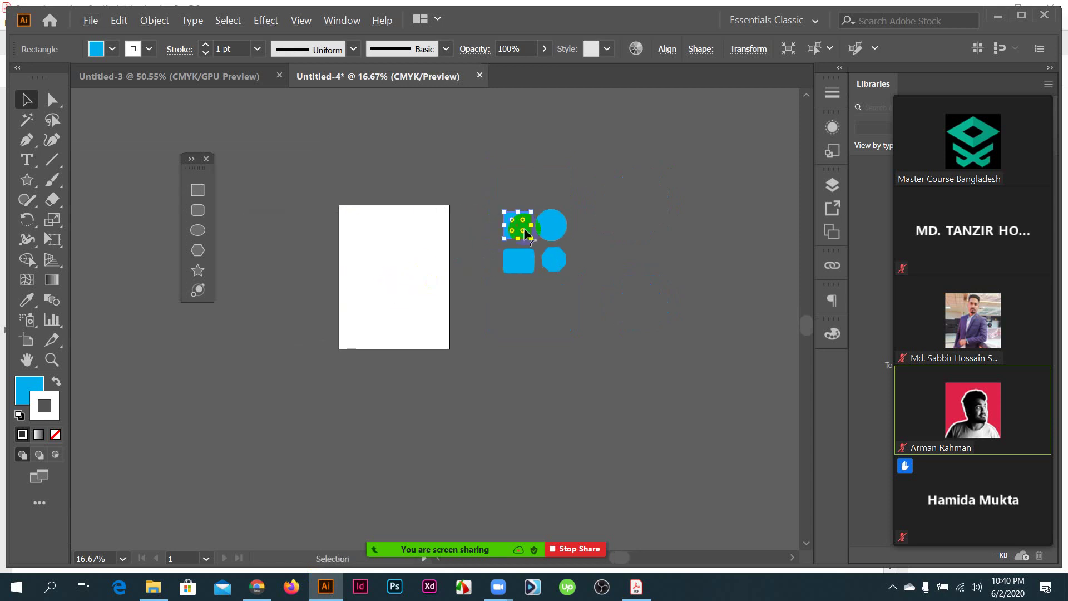
{"action": "scroll", "coordinate": [534, 255], "scroll_direction": "up", "scroll_amount": 2}
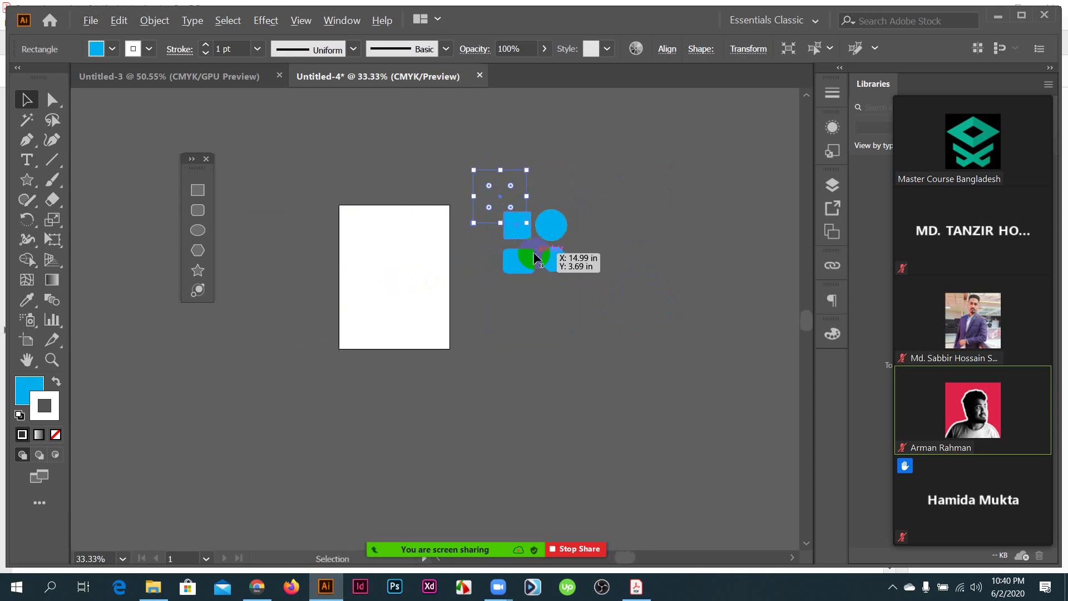
{"action": "left_click_drag", "start_coordinate": [415, 324], "coordinate": [513, 338]}
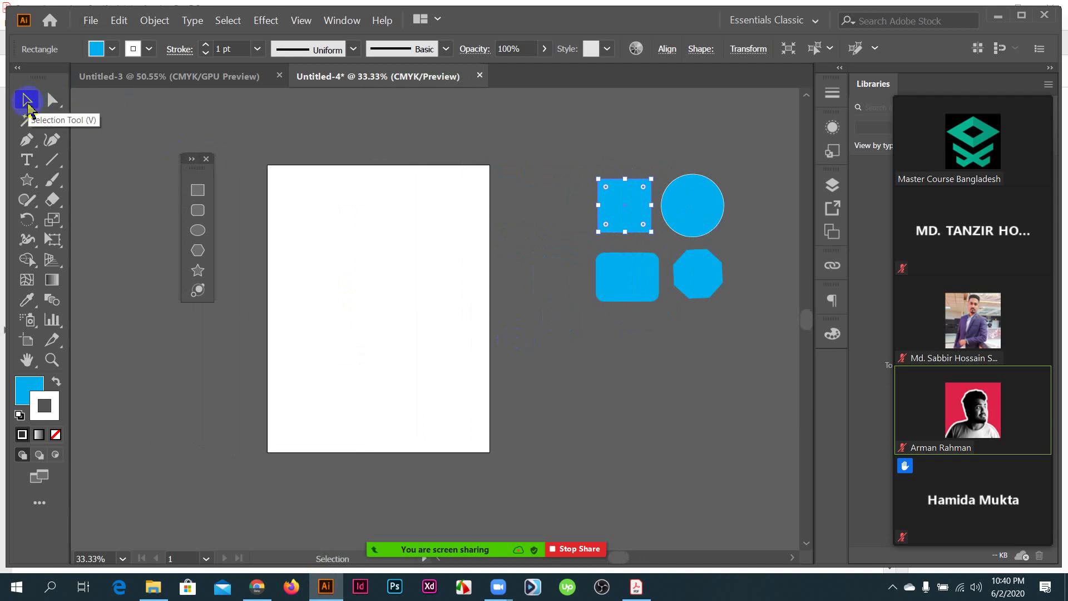
- Activate the Direct Selection Tool and look at the tools grouped with it, including the Group Selection Tool
{"action": "left_click", "coordinate": [58, 108]}
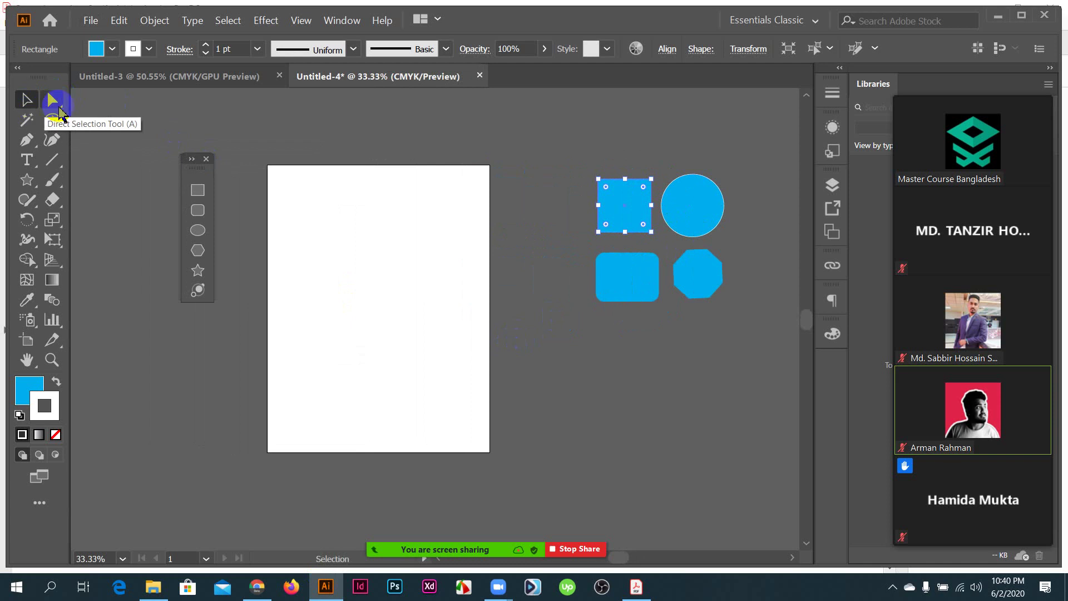
{"action": "left_click", "coordinate": [58, 108]}
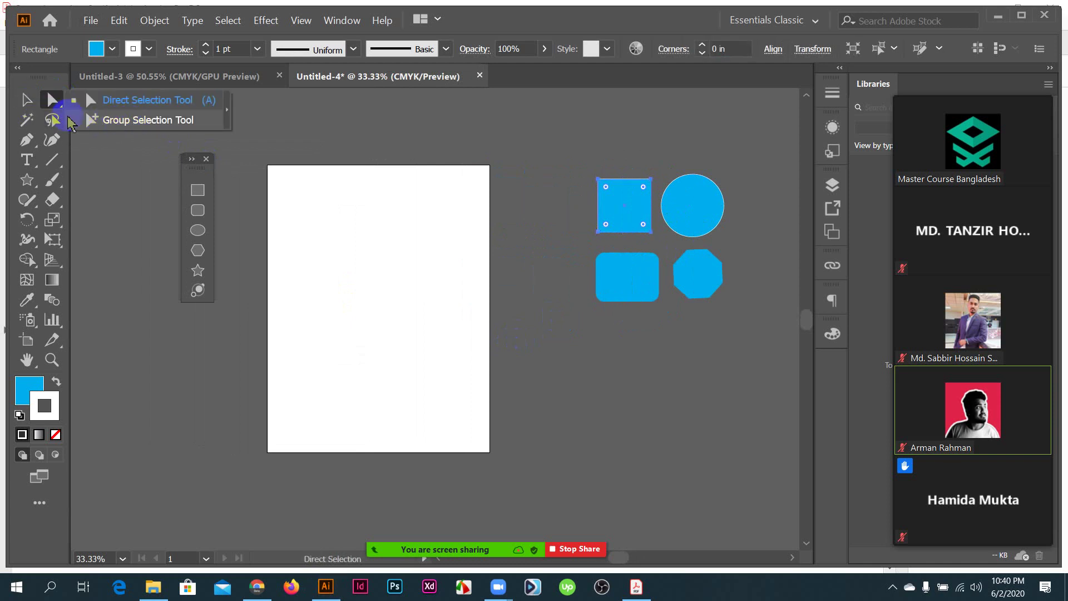
{"action": "left_click", "coordinate": [606, 256]}
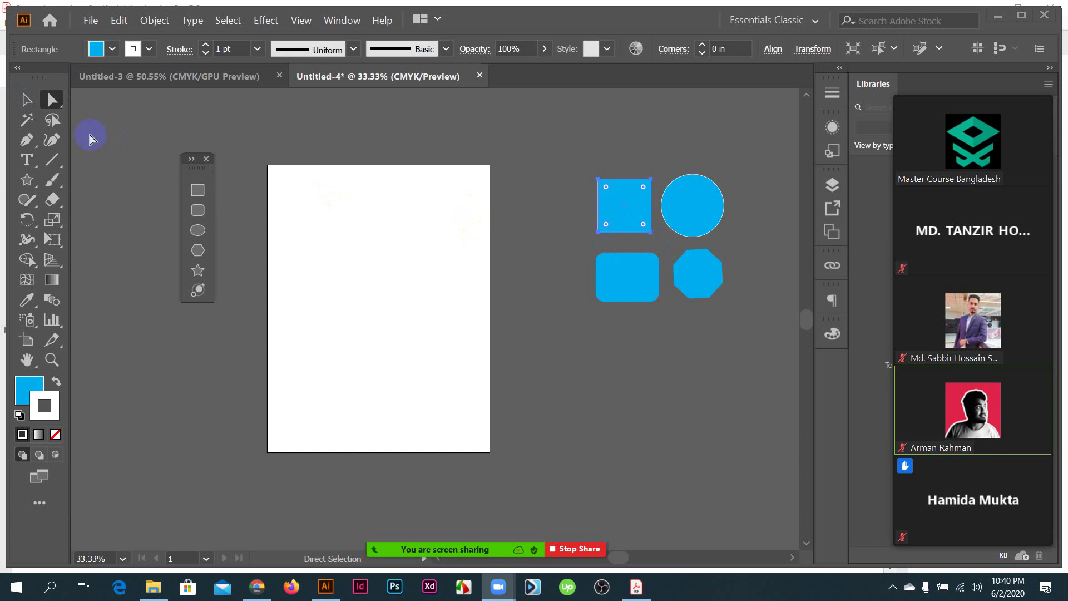
- Move the blue square, circle, rounded rectangle and octagon onto the artboard with the Selection Tool
{"action": "left_click", "coordinate": [27, 100]}
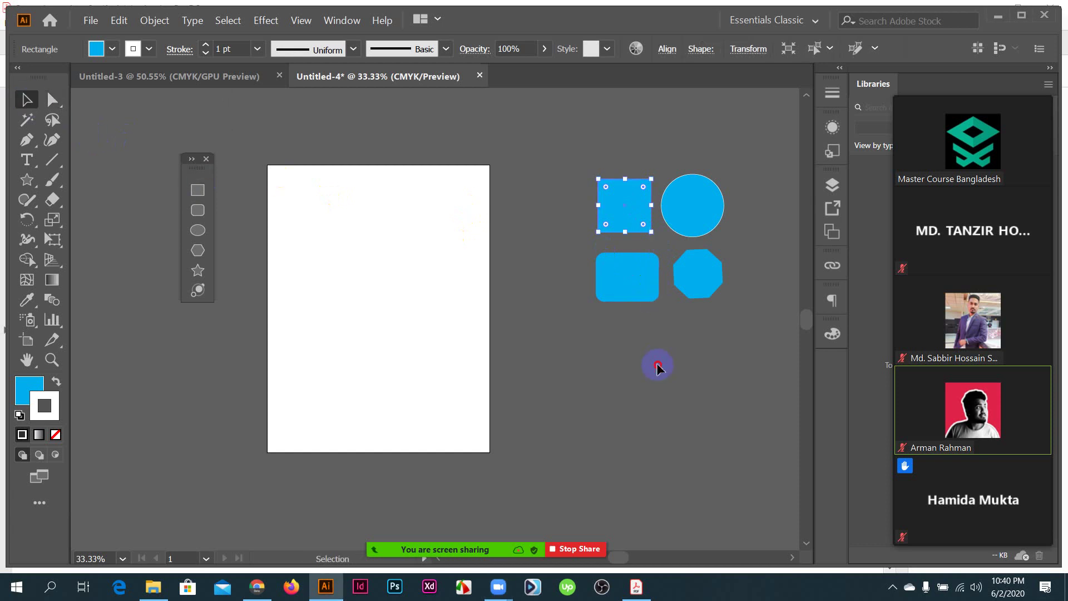
{"action": "left_click_drag", "start_coordinate": [642, 220], "coordinate": [388, 211]}
{"action": "left_click_drag", "start_coordinate": [711, 215], "coordinate": [397, 273]}
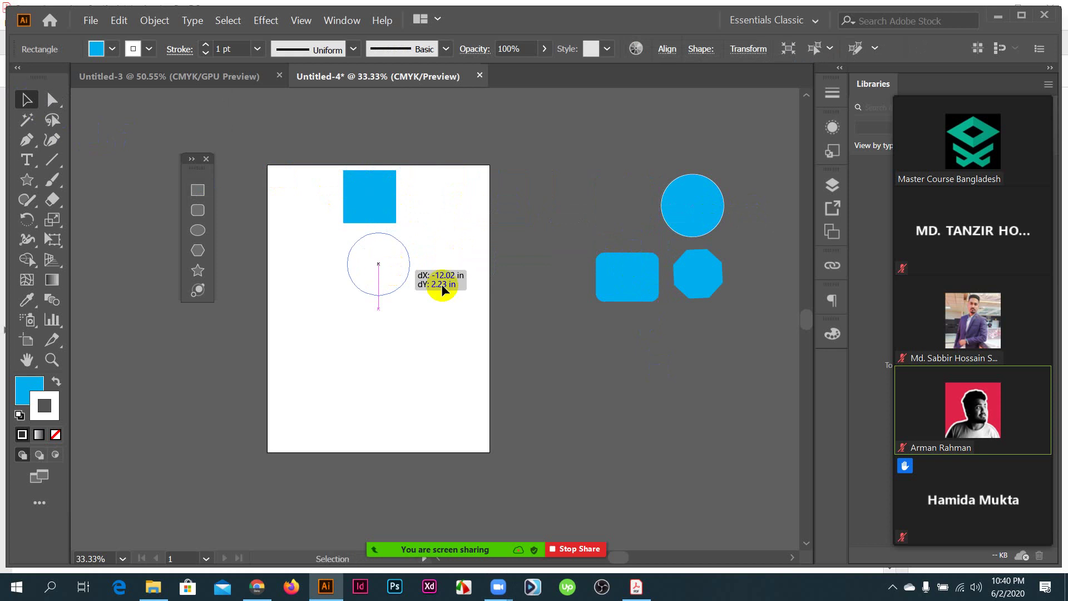
{"action": "left_click_drag", "start_coordinate": [627, 279], "coordinate": [368, 354]}
{"action": "left_click_drag", "start_coordinate": [680, 280], "coordinate": [453, 293]}
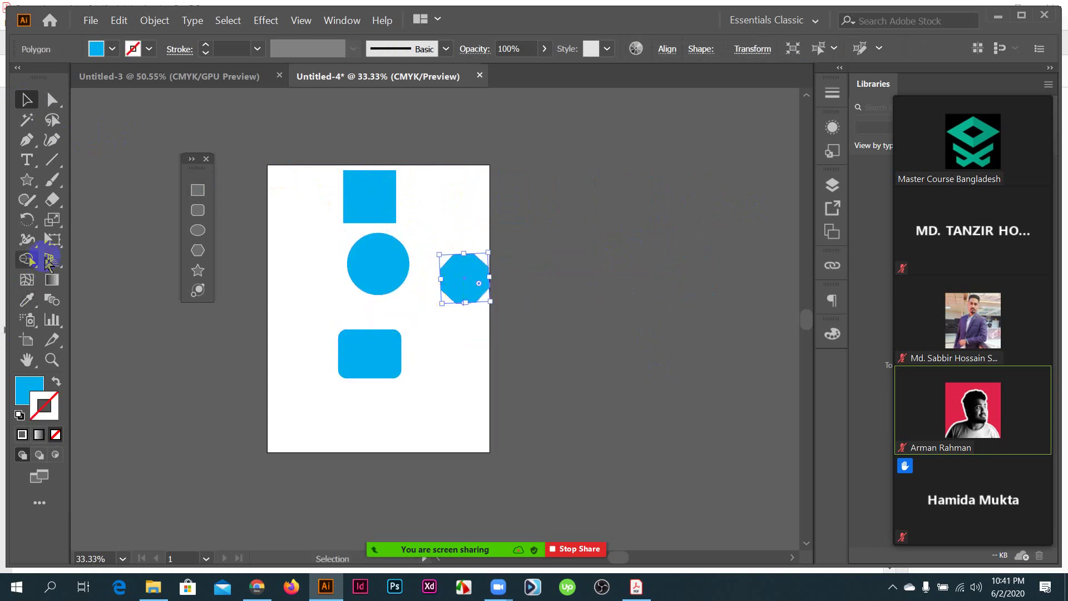
- Demonstrate switching between the Gradient, Selection and Direct Selection tools while the octagon is selected
{"action": "left_click", "coordinate": [52, 281]}
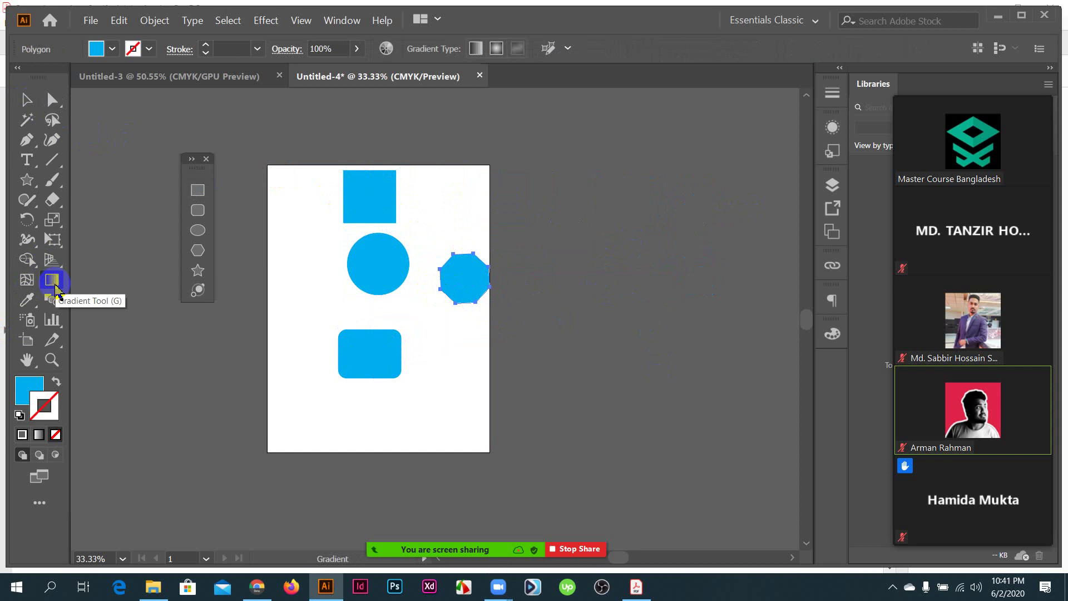
{"action": "left_click", "coordinate": [35, 97]}
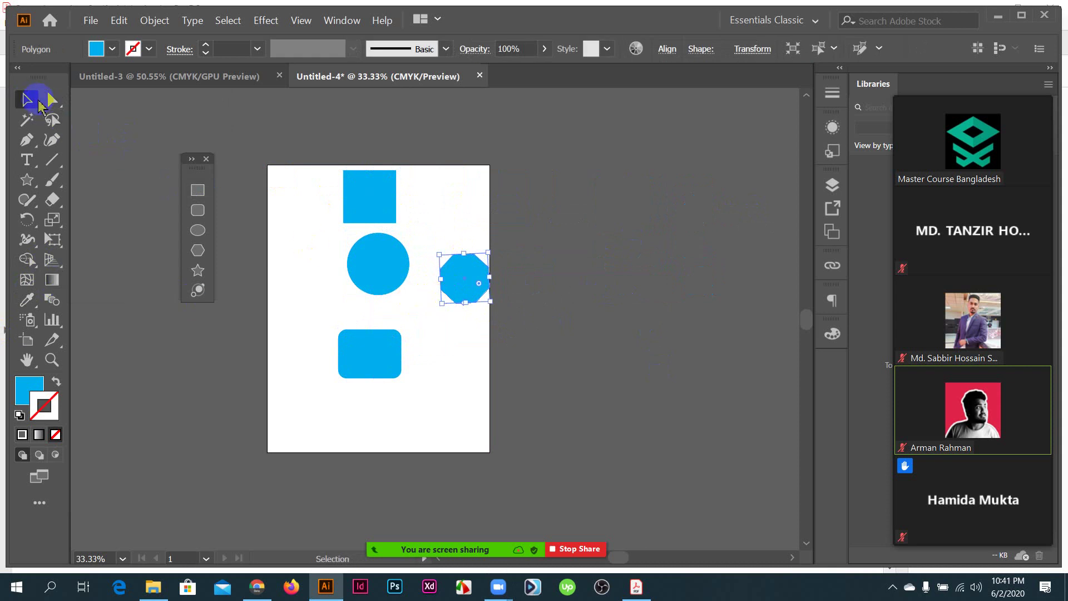
{"action": "left_click", "coordinate": [382, 374]}
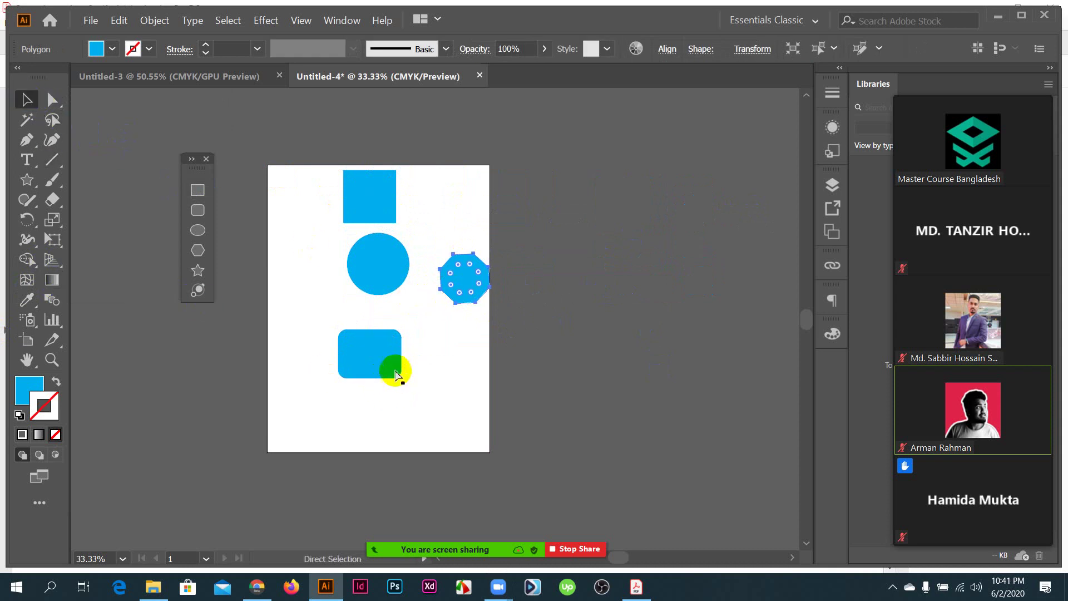
{"action": "key", "text": "g"}
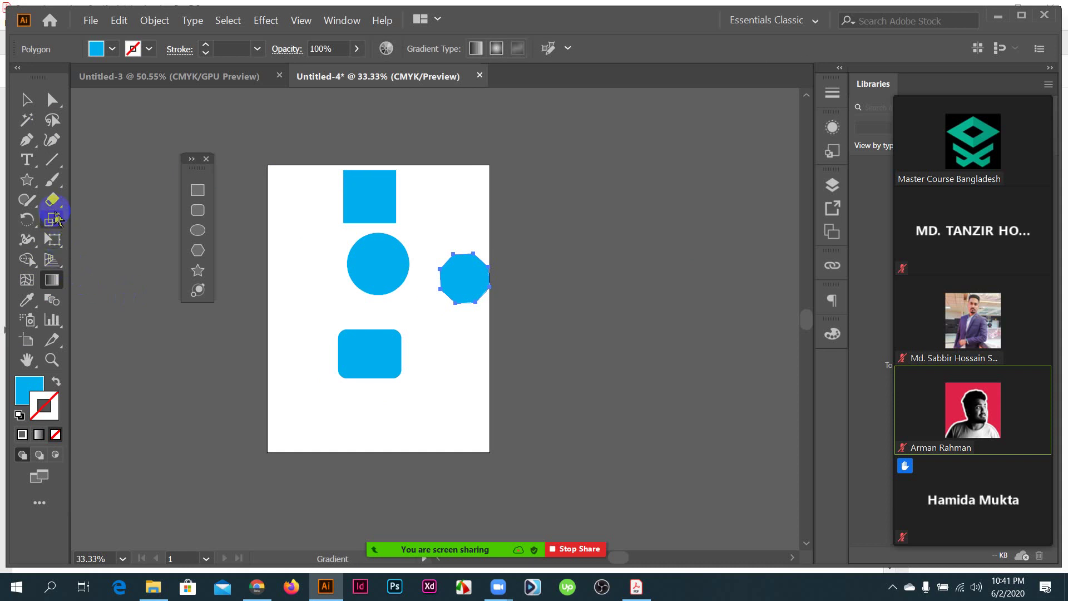
- Activate the Star tool, temporarily switch to the Selection Tool and move the octagon to the artboard's left side
{"action": "left_click", "coordinate": [27, 181]}
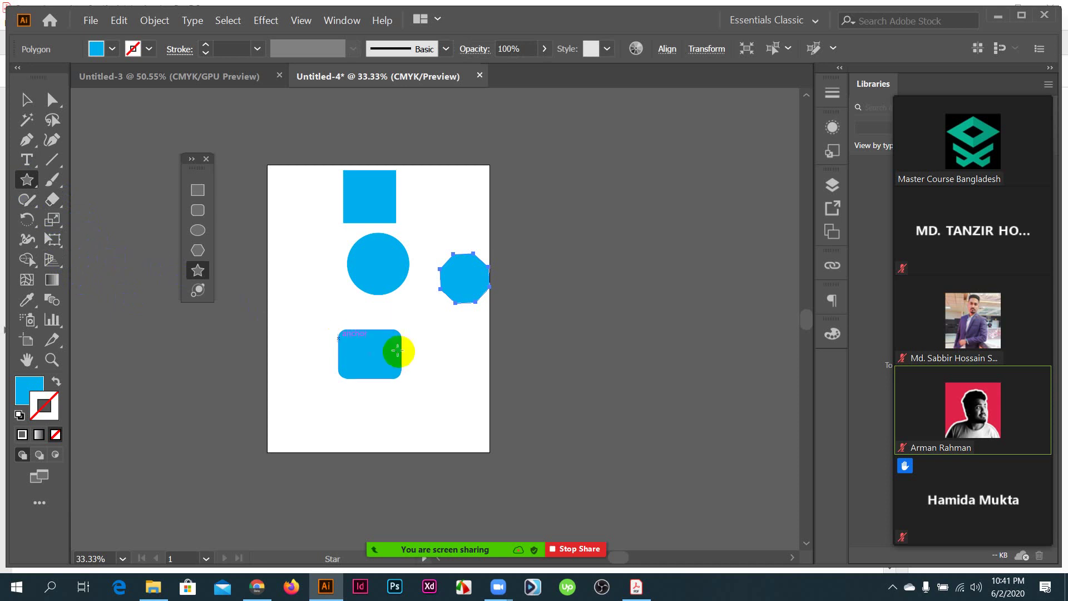
{"action": "key", "text": "ctrl"}
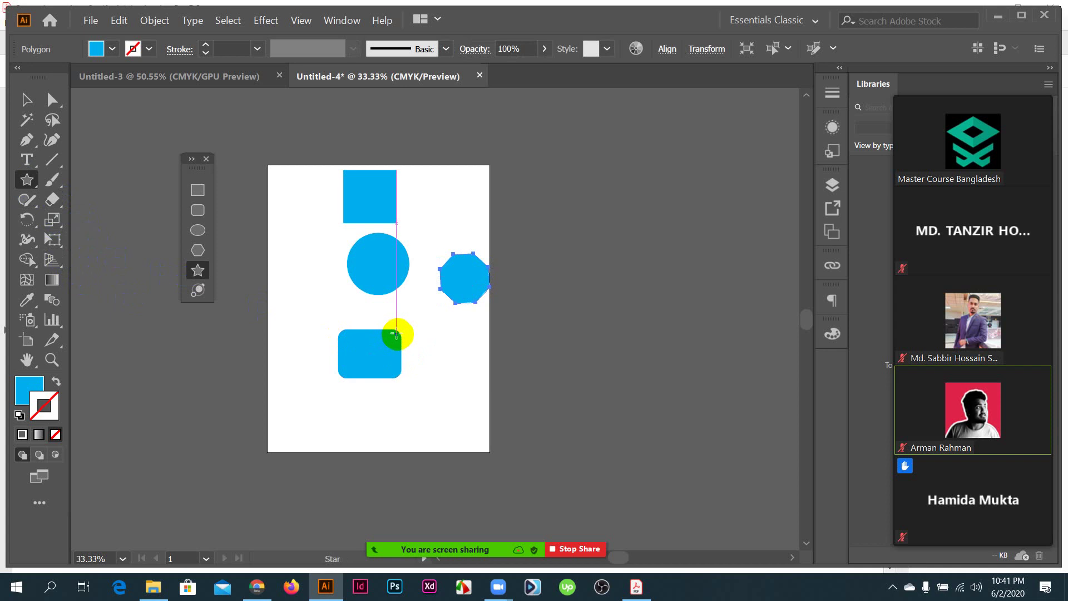
{"action": "key", "text": "ctrl"}
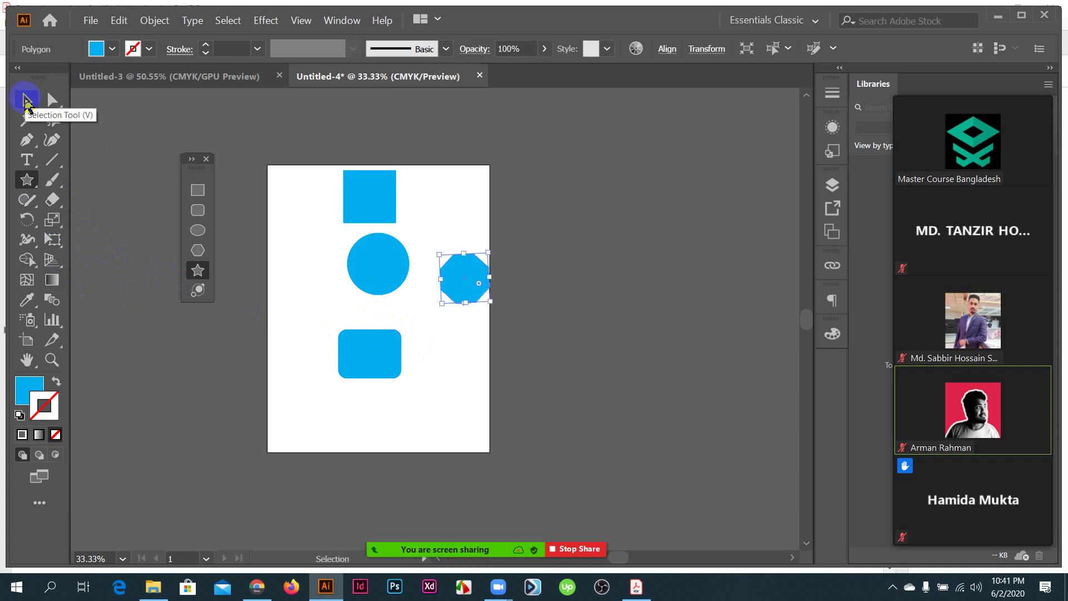
{"action": "left_click_drag", "start_coordinate": [472, 270], "coordinate": [295, 232]}
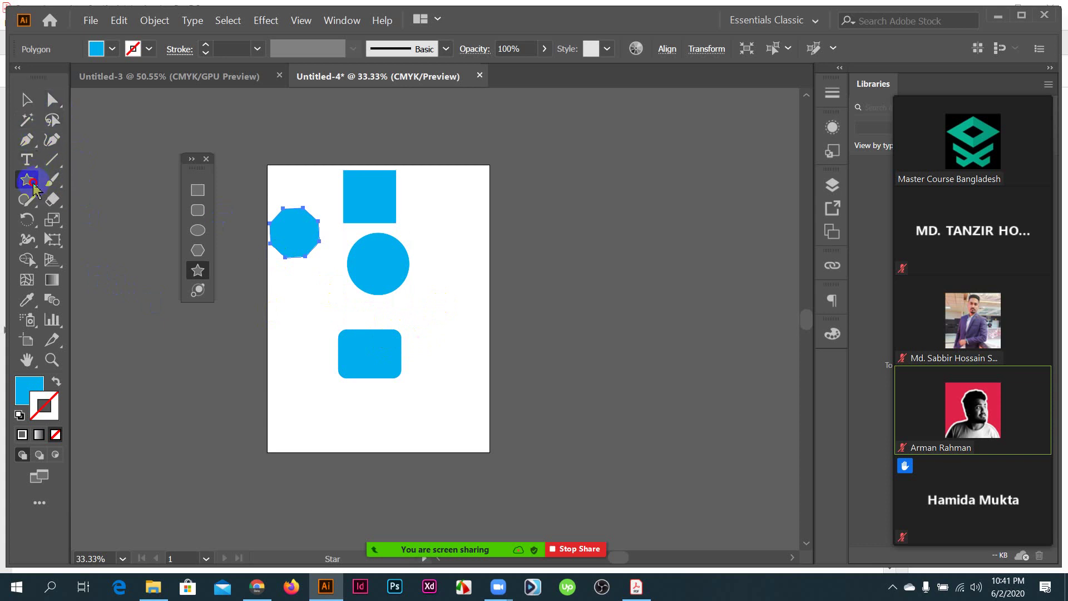
- Activate the Rounded Rectangle tool, temporarily switch to the Selection Tool and move the circle to the square's right
{"action": "left_click_drag", "start_coordinate": [32, 182], "coordinate": [113, 207]}
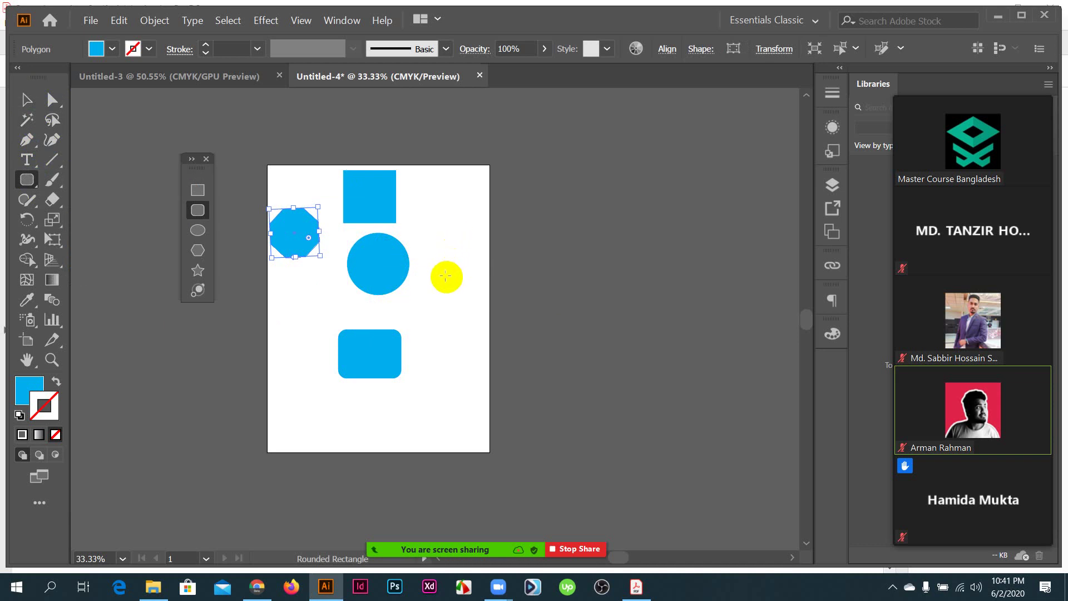
{"action": "left_click_drag", "start_coordinate": [387, 277], "coordinate": [457, 219]}
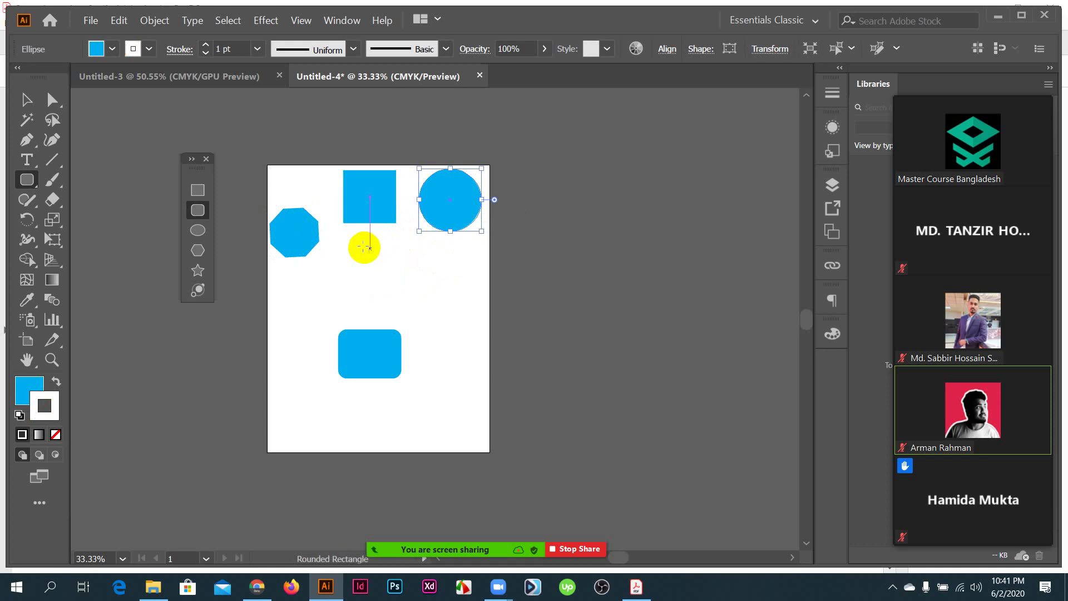
- Draw a wide rounded rectangle between the square and the small rounded rectangle, and check the course outline in Acrobat
{"action": "left_click_drag", "start_coordinate": [343, 246], "coordinate": [463, 304]}
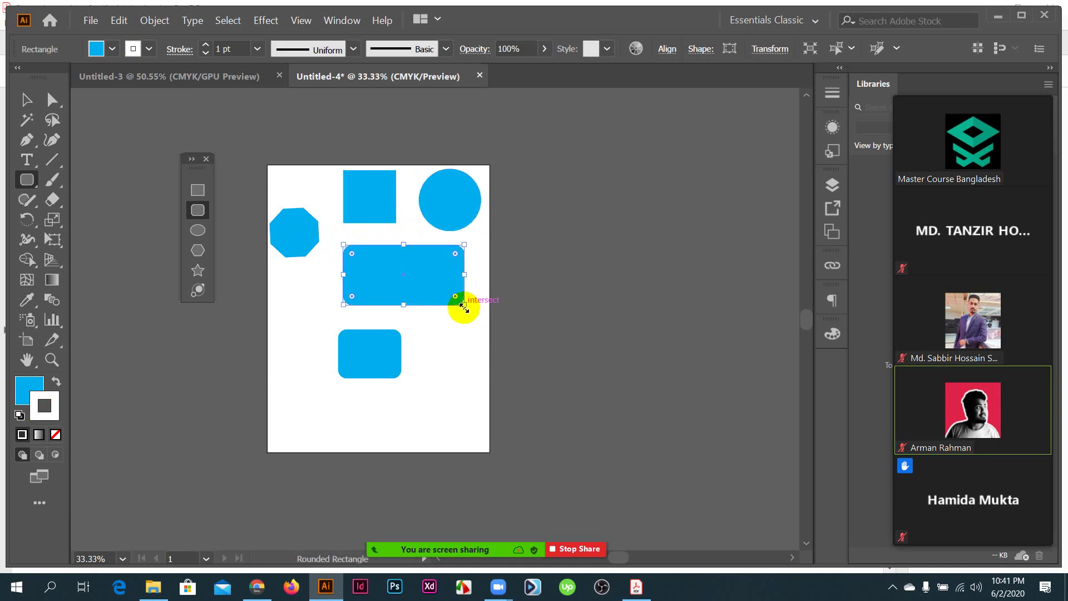
{"action": "left_click", "coordinate": [637, 587]}
{"action": "left_click", "coordinate": [638, 587]}
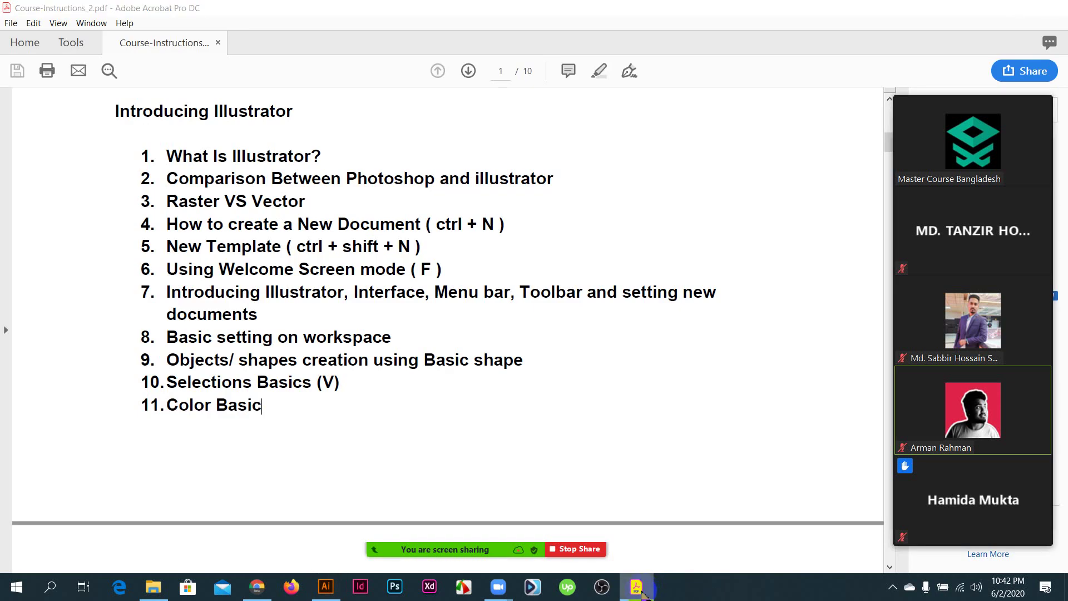
- Return to Illustrator and move the wide rounded rectangle straight down about 0.27 in with the Selection Tool
{"action": "left_click", "coordinate": [27, 99]}
{"action": "scroll", "coordinate": [335, 179], "scroll_direction": "up", "scroll_amount": 1, "text": "alt"}
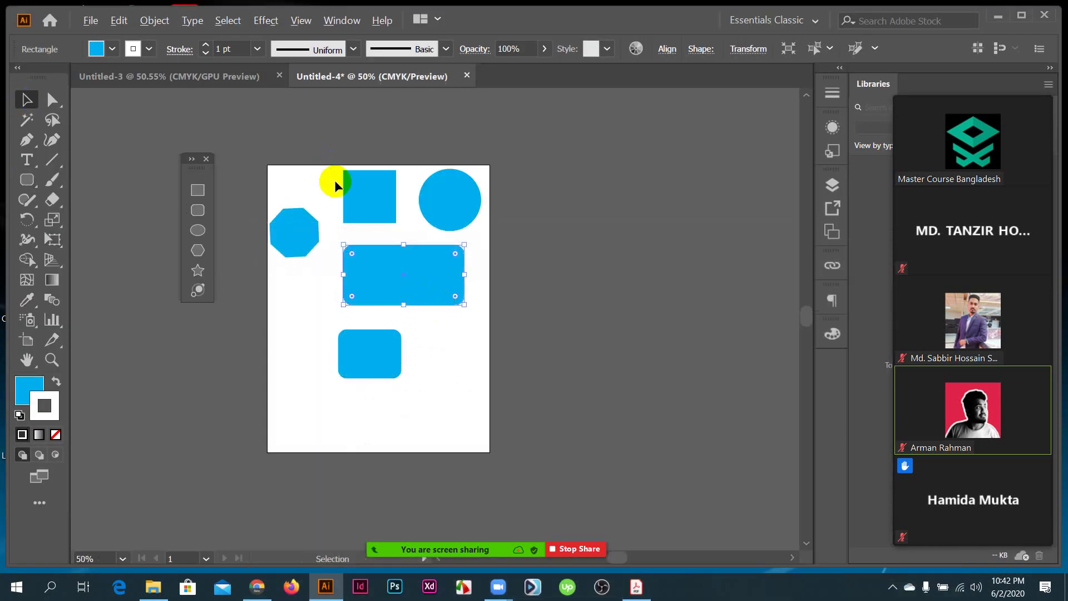
{"action": "left_click_drag", "start_coordinate": [482, 348], "coordinate": [482, 359]}
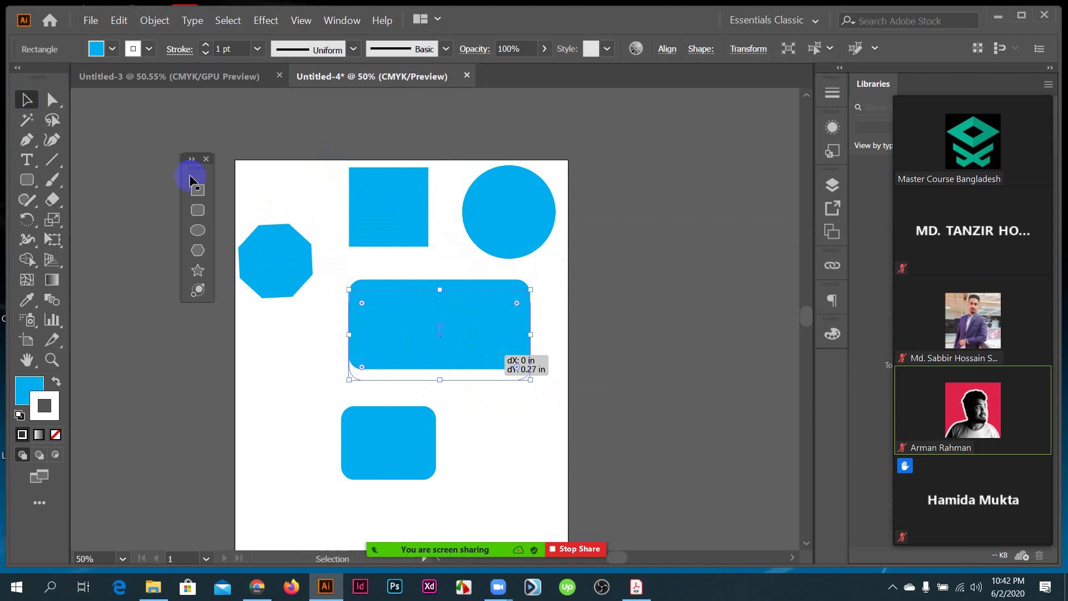
- Show the anchor points of the wide rounded rectangle and of the square with the Direct Selection Tool
{"action": "left_click", "coordinate": [53, 100]}
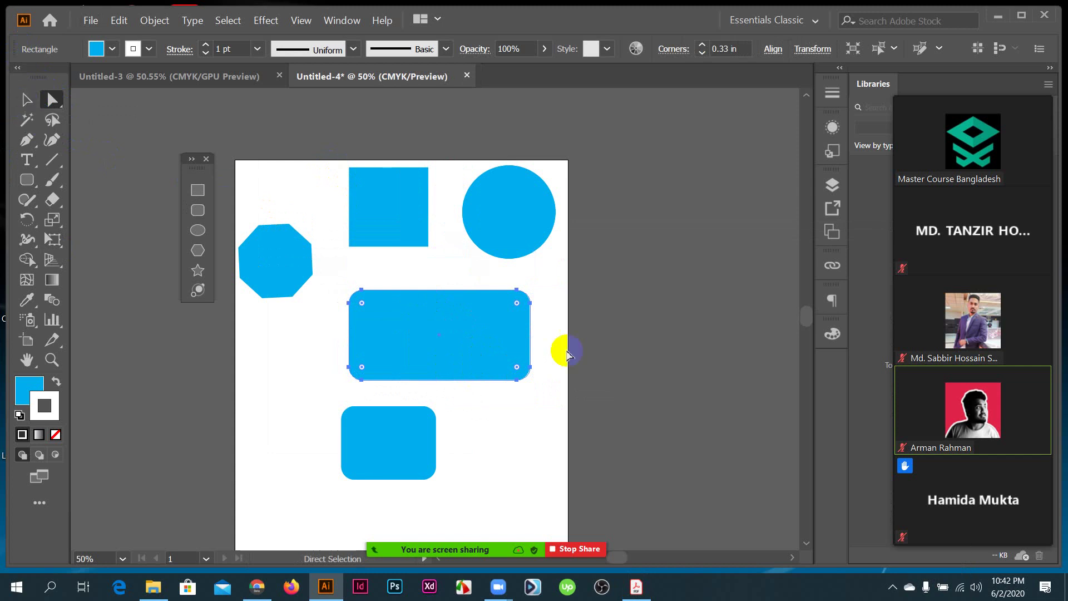
{"action": "left_click", "coordinate": [354, 305]}
{"action": "left_click", "coordinate": [449, 378]}
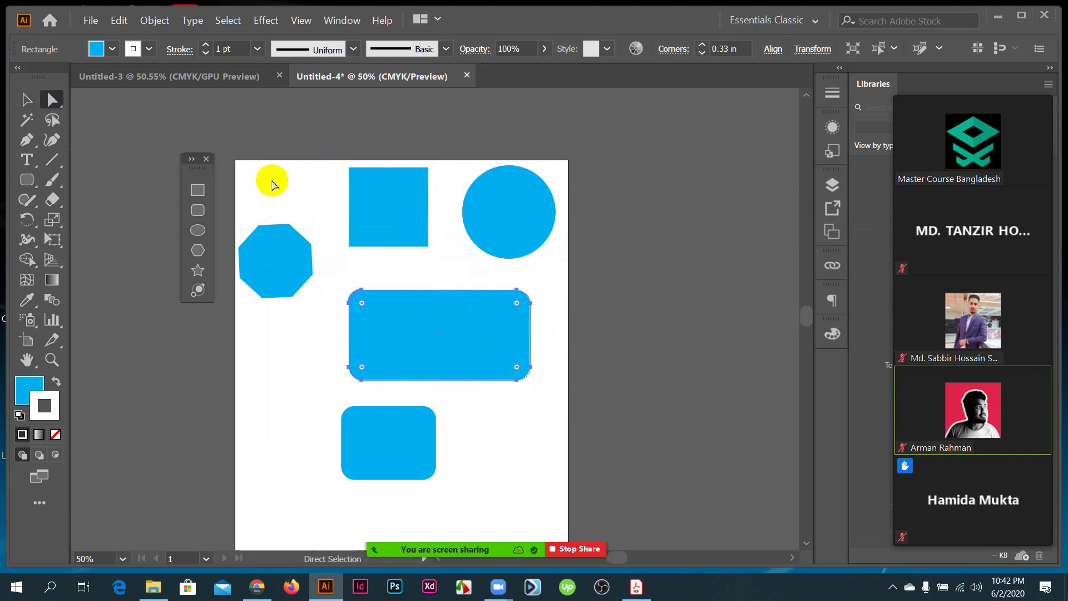
{"action": "left_click", "coordinate": [410, 215]}
{"action": "left_click", "coordinate": [427, 174]}
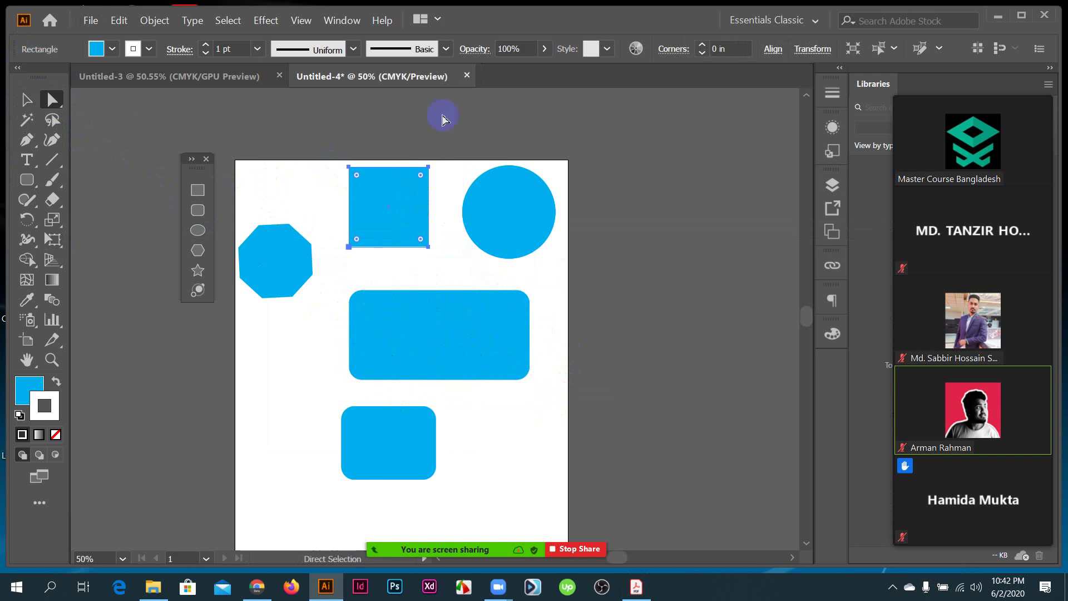
- Remove the square's stroke and close the floating shape tools panel
{"action": "scroll", "coordinate": [425, 140], "scroll_direction": "up", "scroll_amount": 3}
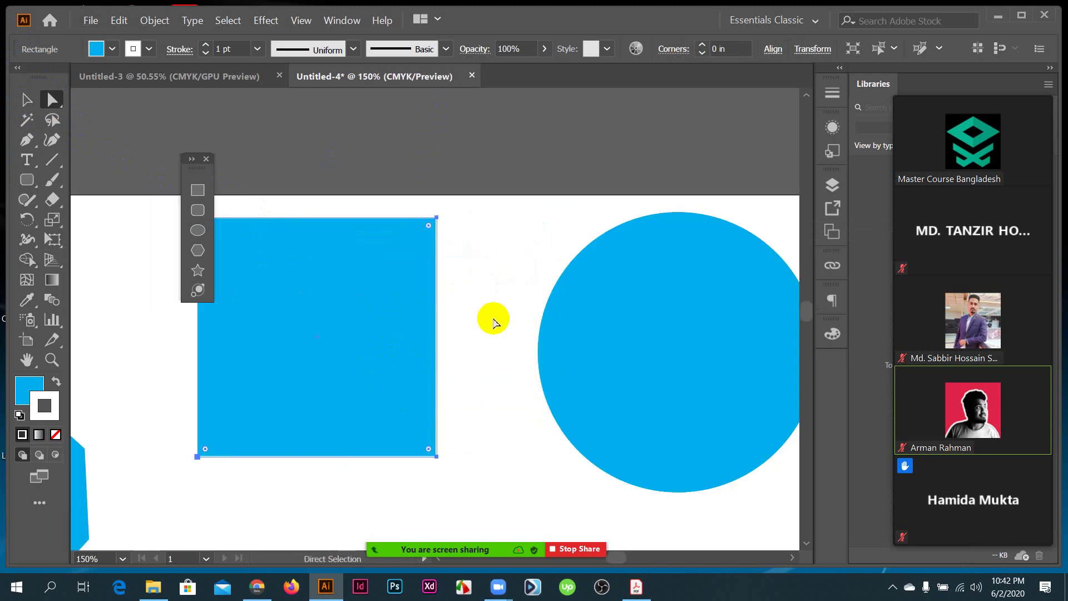
{"action": "left_click", "coordinate": [51, 415]}
{"action": "left_click", "coordinate": [56, 434]}
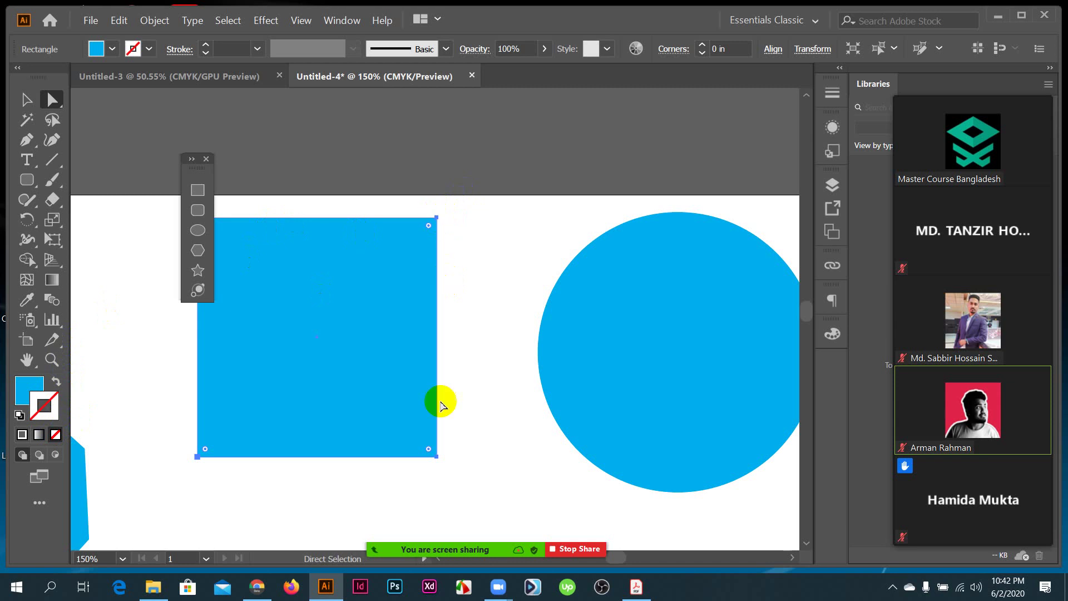
{"action": "left_click", "coordinate": [206, 160]}
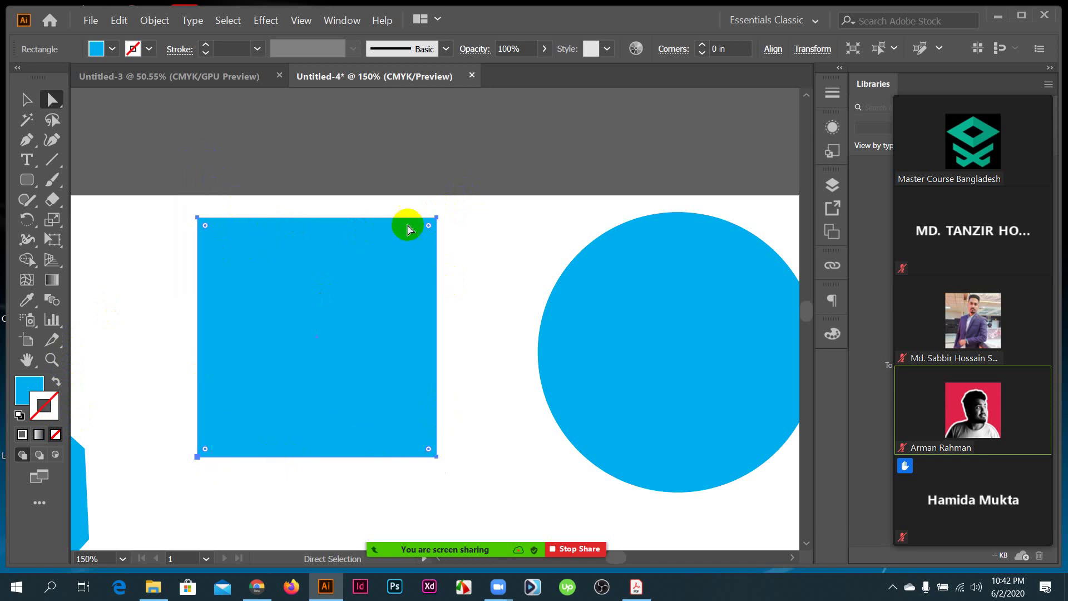
- Reshape the square into an irregular quadrilateral by moving its four corner anchor points with the Direct Selection Tool
{"action": "left_click", "coordinate": [436, 218]}
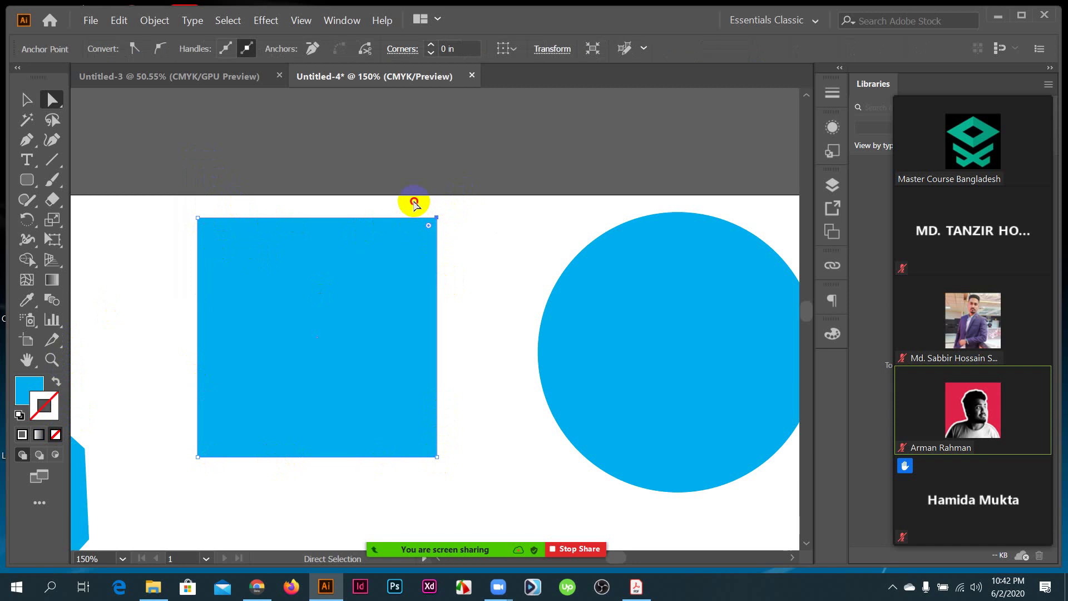
{"action": "left_click_drag", "start_coordinate": [414, 201], "coordinate": [548, 238]}
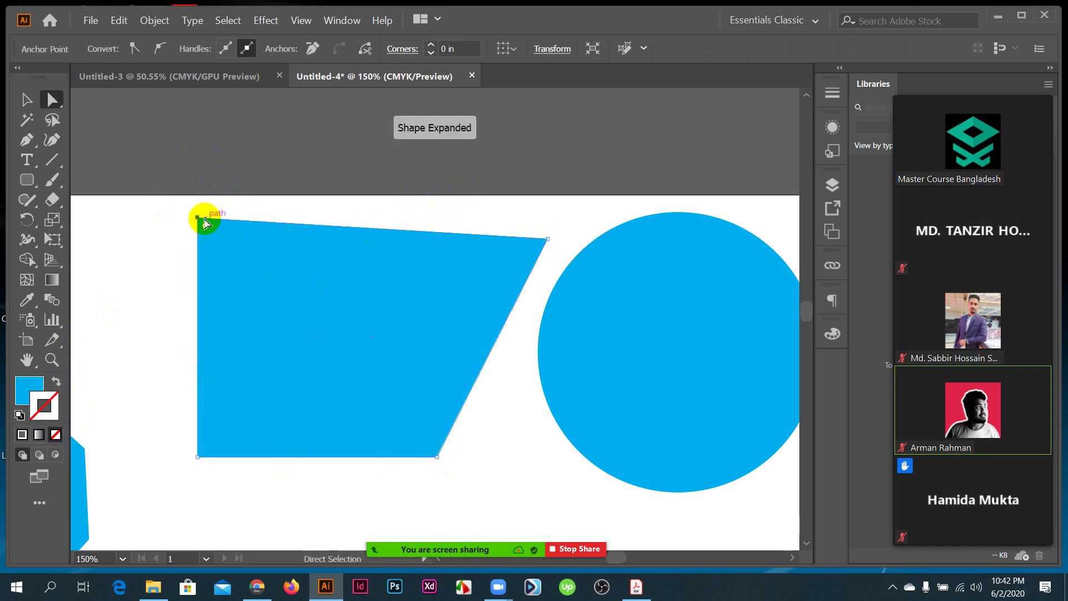
{"action": "left_click_drag", "start_coordinate": [200, 220], "coordinate": [264, 216]}
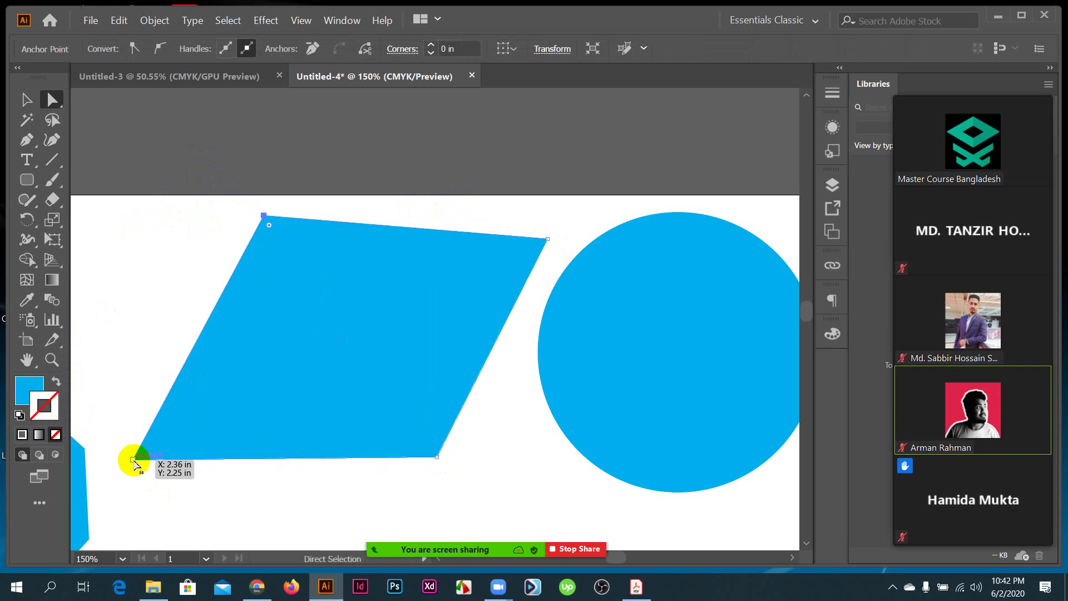
{"action": "left_click_drag", "start_coordinate": [135, 462], "coordinate": [237, 492]}
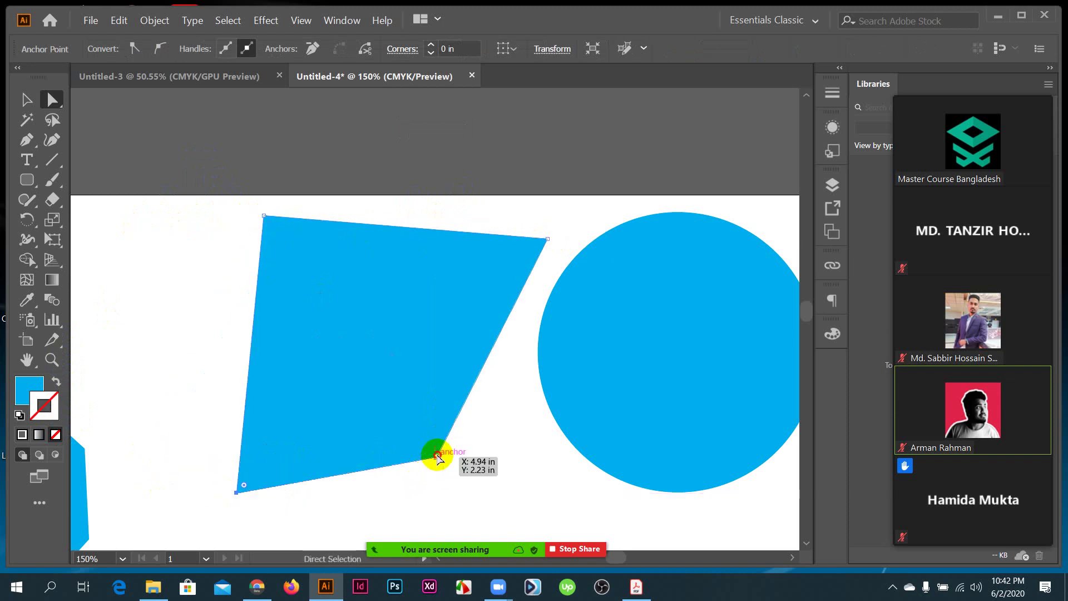
{"action": "left_click_drag", "start_coordinate": [437, 458], "coordinate": [388, 493]}
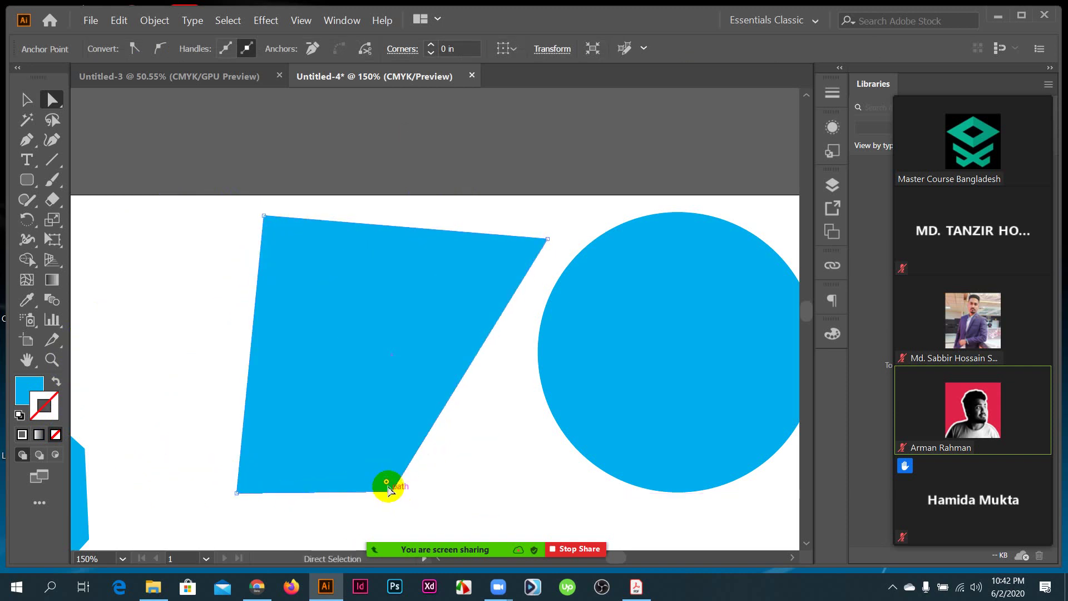
- Switch to the Selection Tool, deselect the quadrilateral and admit the waiting participant to the meeting
{"action": "key", "text": "v"}
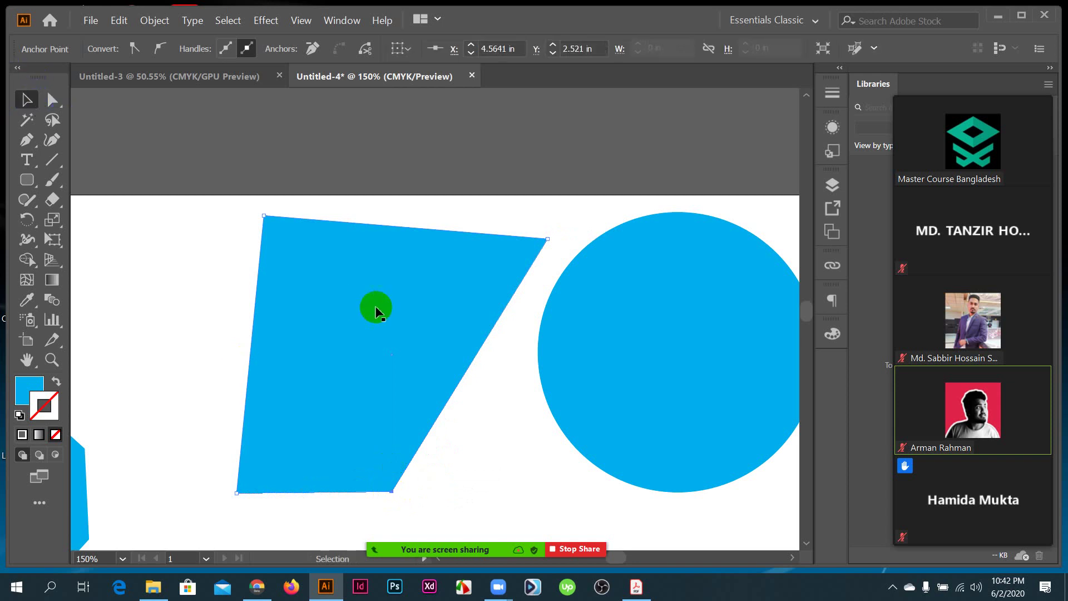
{"action": "scroll", "coordinate": [367, 295], "scroll_direction": "down", "scroll_amount": 6}
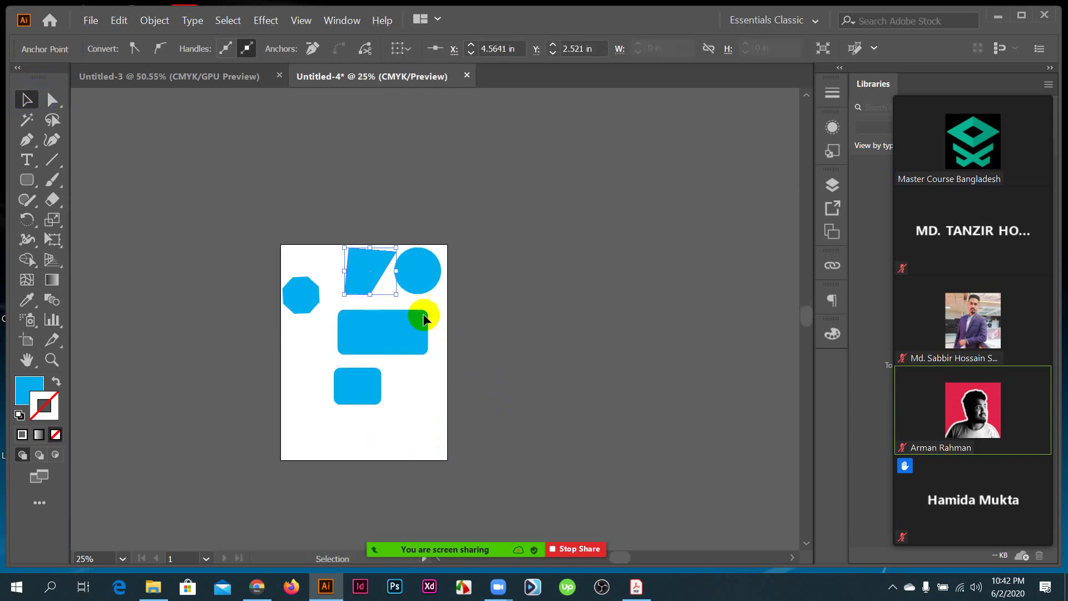
{"action": "key", "text": "ctrl+shift+a"}
{"action": "scroll", "coordinate": [420, 318], "scroll_direction": "up", "scroll_amount": 2}
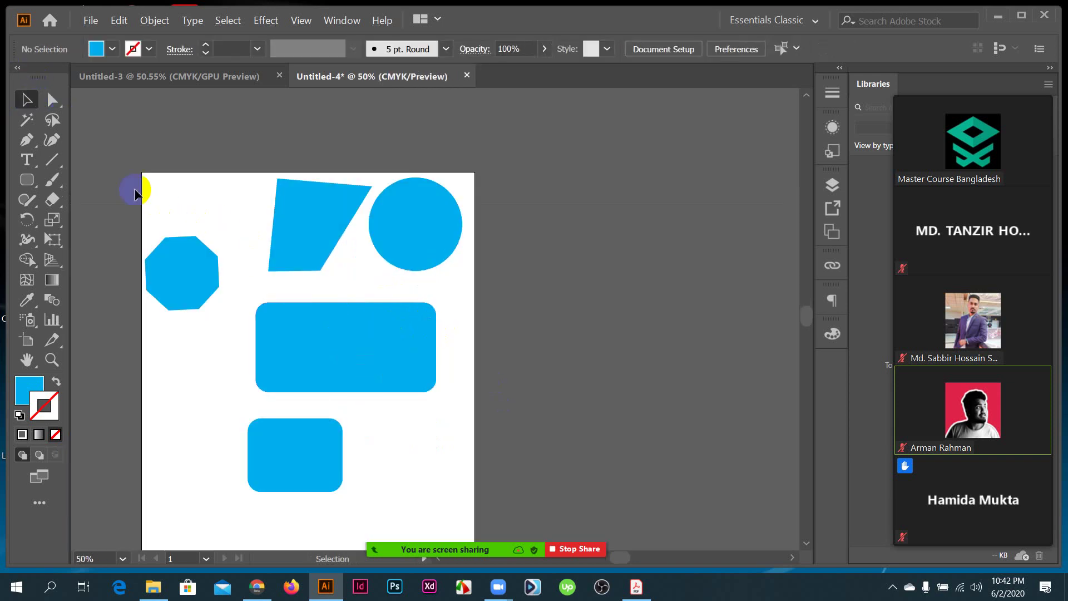
{"action": "mouse_move", "coordinate": [457, 542]}
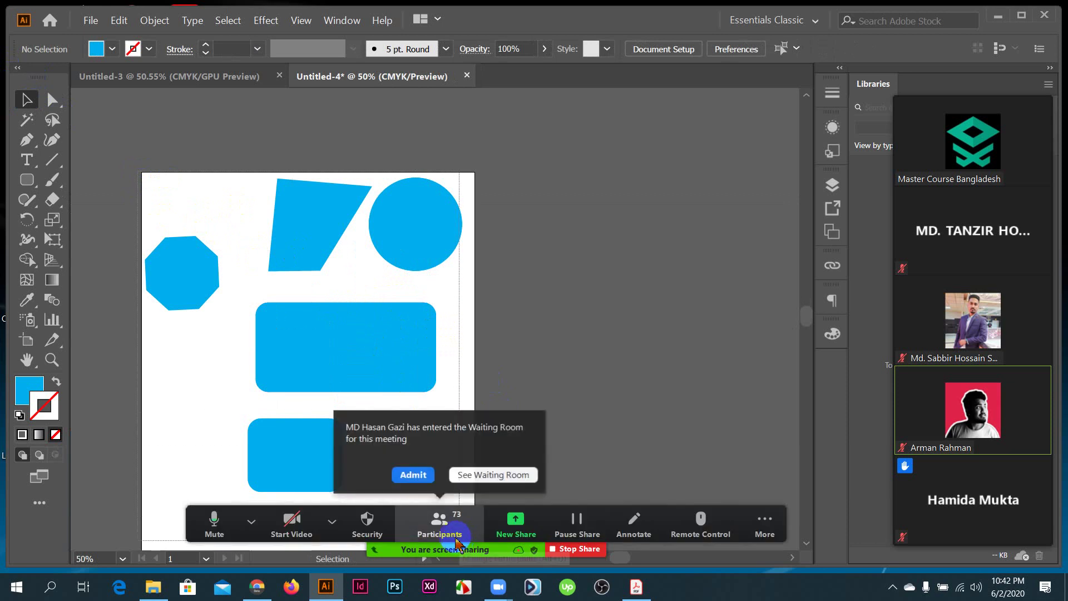
{"action": "left_click", "coordinate": [413, 475]}
- Select all shapes on the artboard and look up the Group command among the options for the selection
{"action": "key", "text": "ctrl+a"}
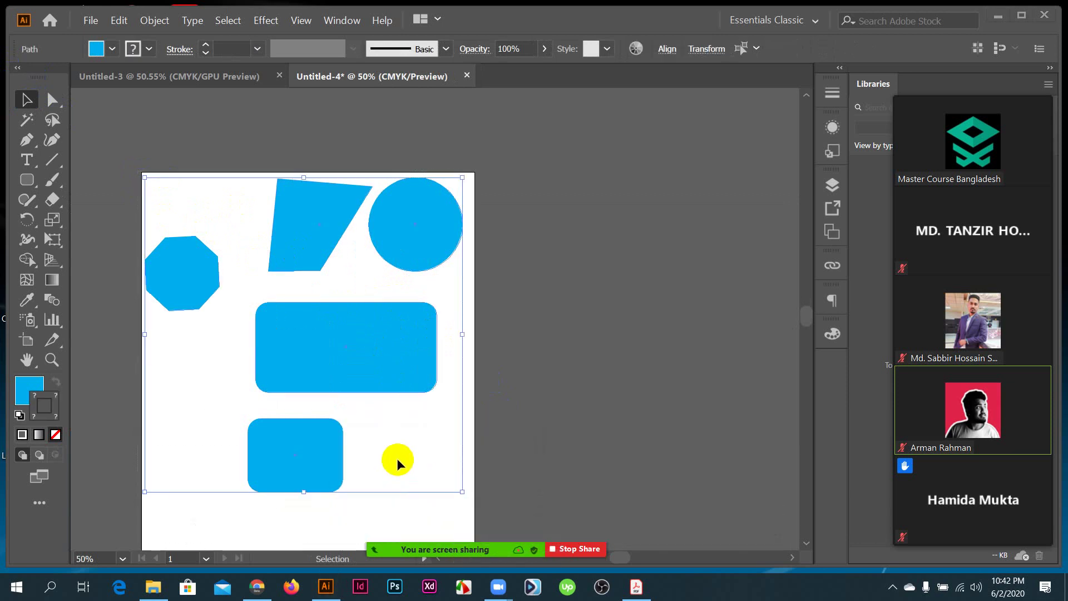
{"action": "left_click_drag", "start_coordinate": [362, 365], "coordinate": [365, 375]}
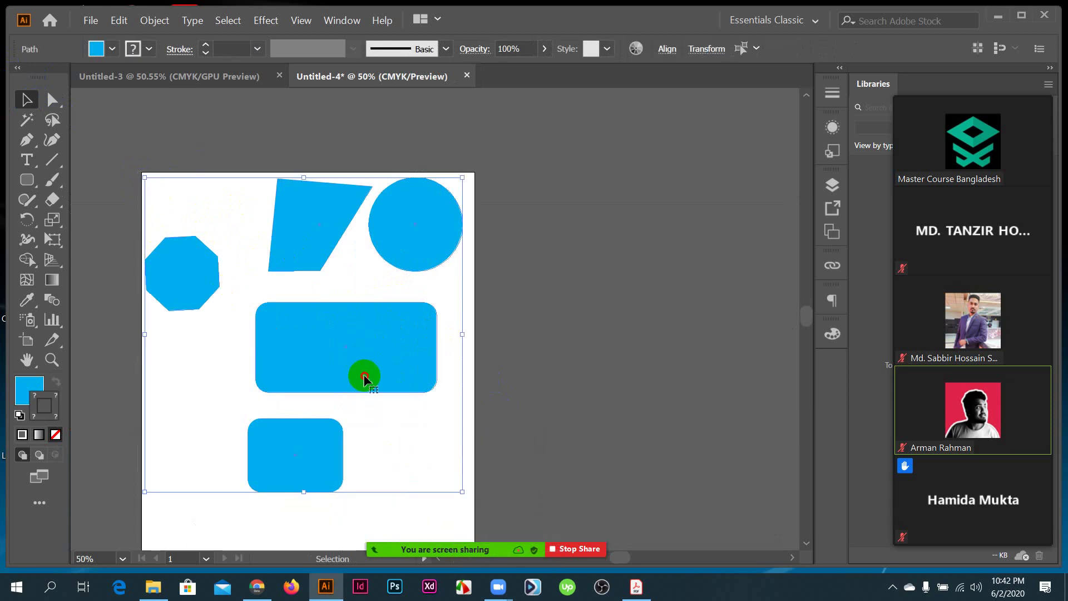
{"action": "right_click", "coordinate": [360, 369]}
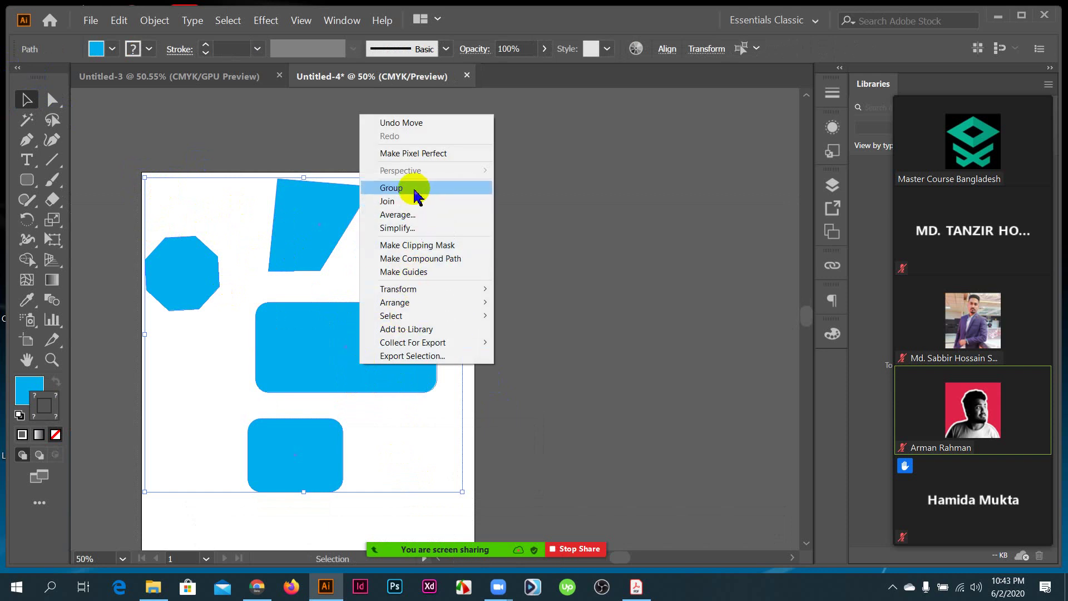
{"action": "left_click", "coordinate": [214, 334]}
- Try grouping all the shapes while alternating between the Selection and Direct Selection tools, and clear the selection
{"action": "left_click_drag", "start_coordinate": [128, 178], "coordinate": [479, 494]}
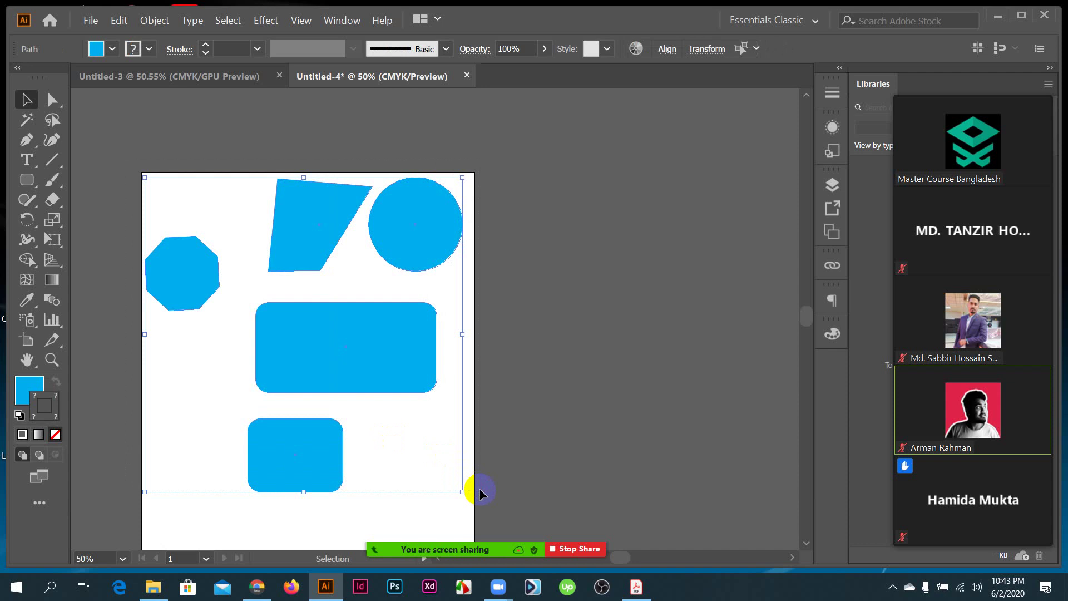
{"action": "key", "text": "a"}
{"action": "key", "text": "v"}
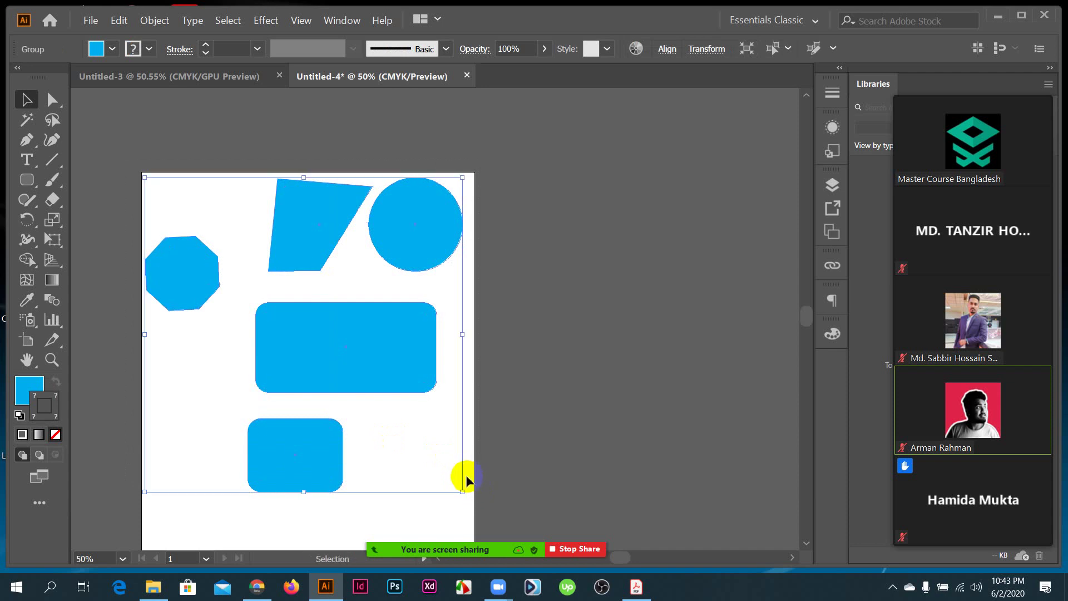
{"action": "key", "text": "a"}
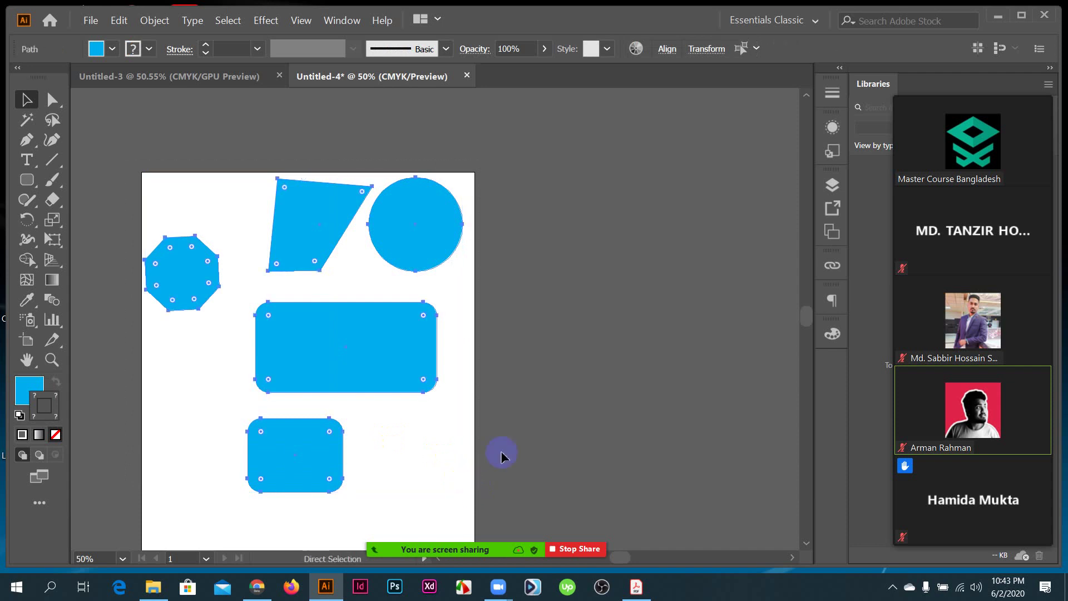
{"action": "key", "text": "v"}
{"action": "left_click", "coordinate": [568, 394]}
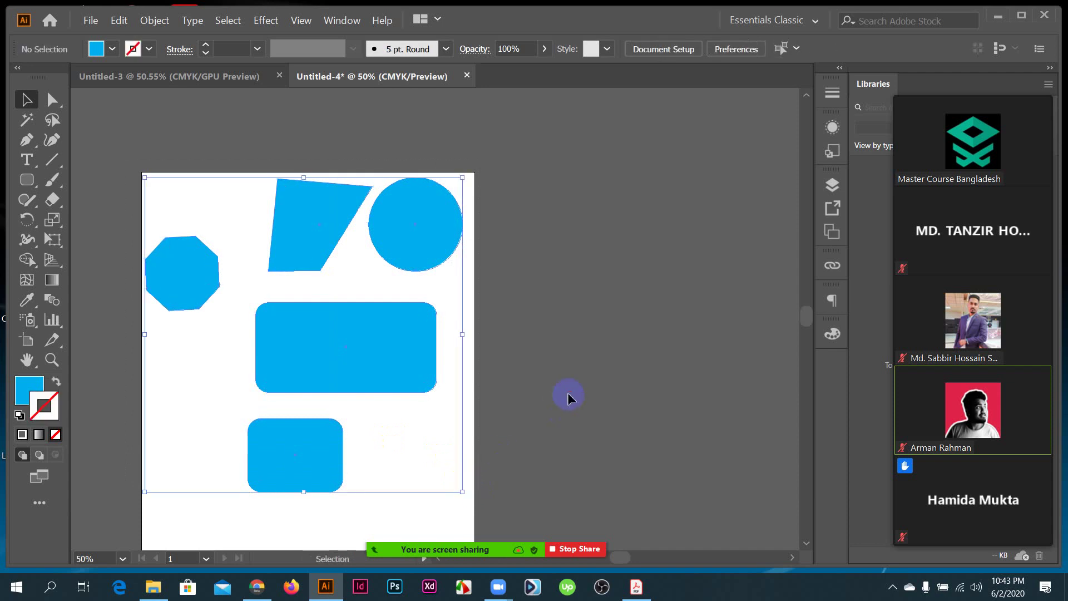
- Demonstrate selecting the wide rounded rectangle alone and all shapes with a marquee, and clear the selection
{"action": "left_click", "coordinate": [388, 352]}
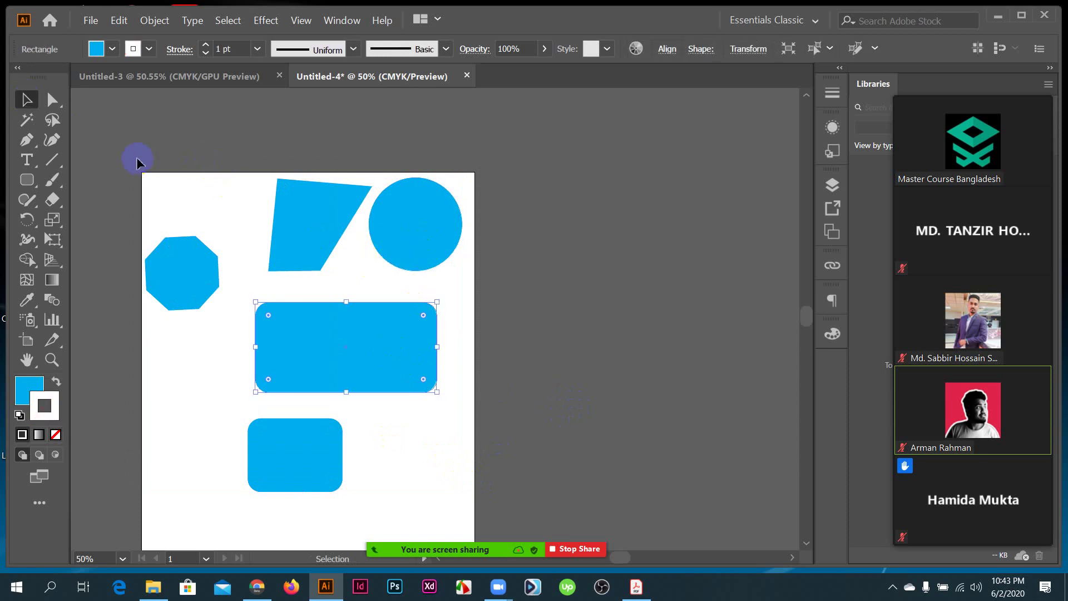
{"action": "left_click_drag", "start_coordinate": [125, 151], "coordinate": [494, 510]}
{"action": "left_click", "coordinate": [578, 448]}
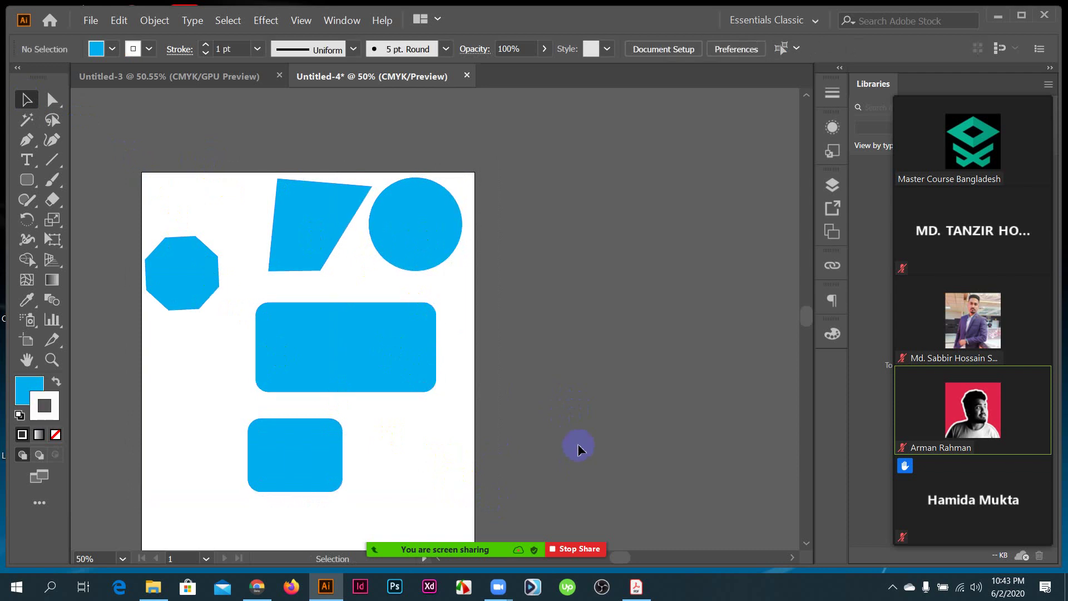
- Select the octagon, quadrilateral, circle and both rounded rectangles together by adding them one at a time
{"action": "left_click", "coordinate": [186, 272]}
{"action": "left_click", "coordinate": [311, 222], "text": "shift"}
{"action": "left_click", "coordinate": [415, 216], "text": "shift"}
{"action": "left_click", "coordinate": [394, 348], "text": "shift"}
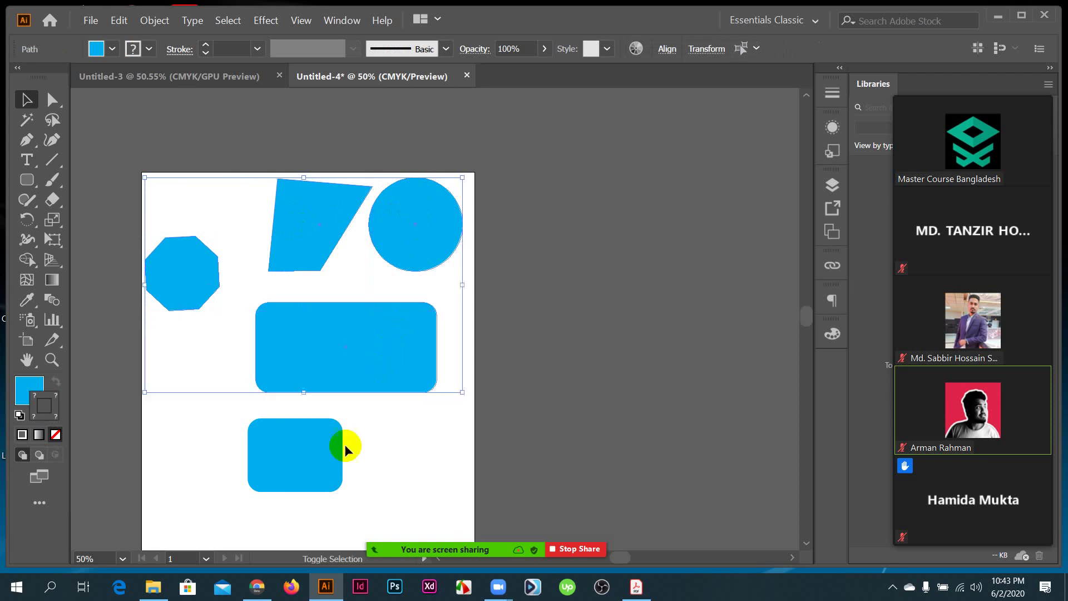
{"action": "left_click", "coordinate": [314, 453], "text": "shift"}
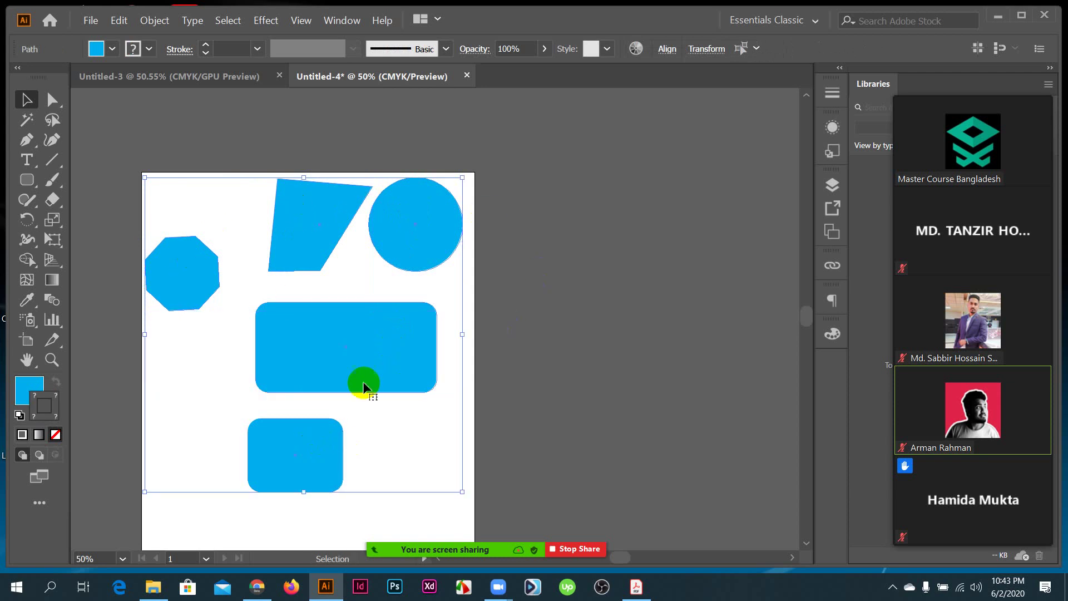
- Undo a trial move of the selected shapes off the artboard and group the five shapes
{"action": "left_click_drag", "start_coordinate": [439, 364], "coordinate": [772, 293]}
{"action": "key", "text": "ctrl+z"}
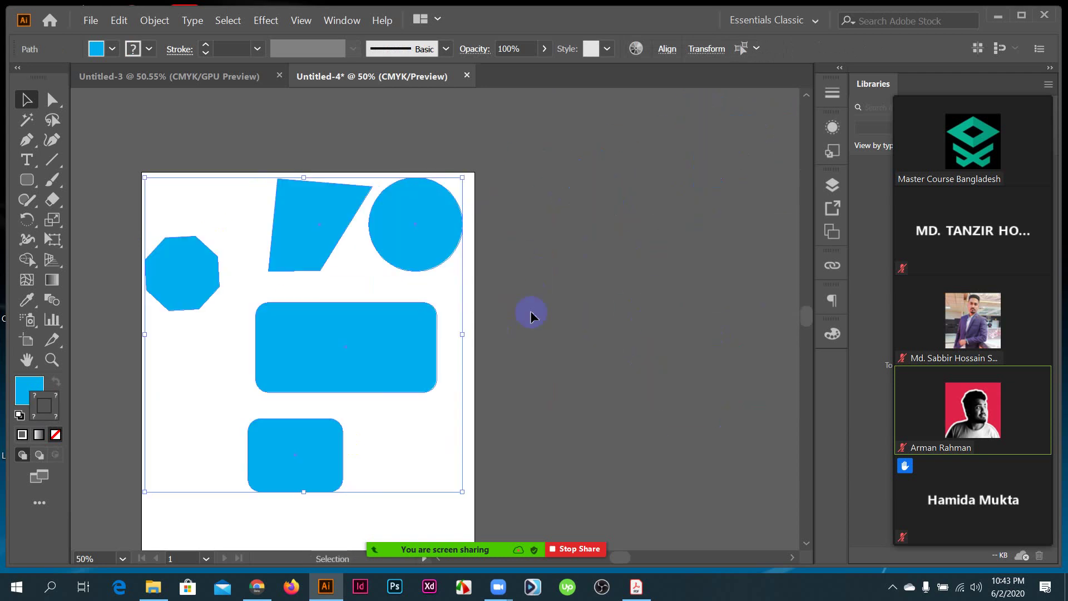
{"action": "key", "text": "a"}
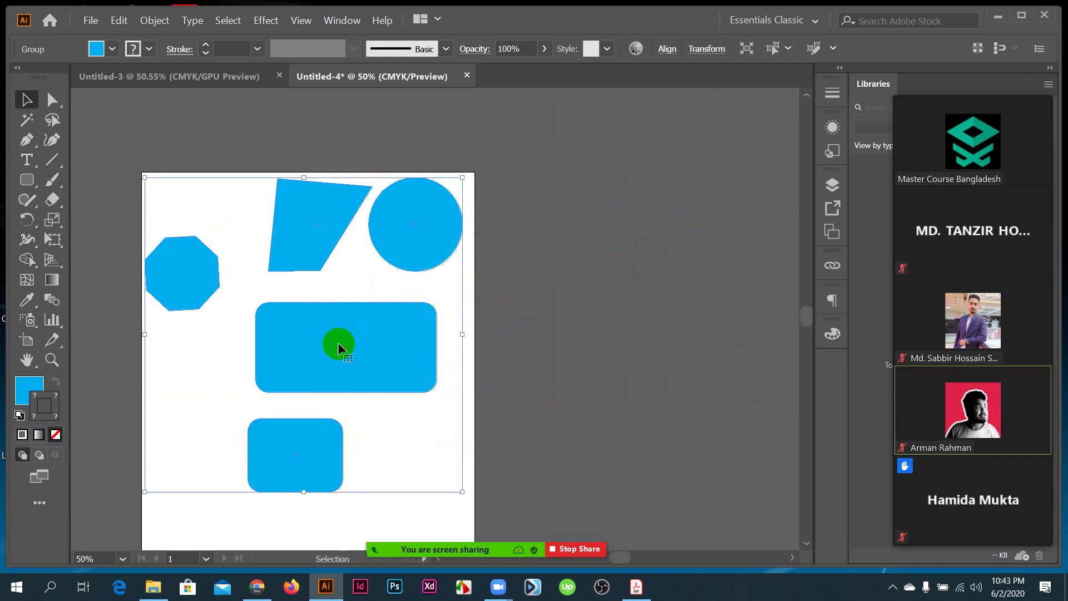
- Show the grouped shapes' anchor points with the Direct Selection Tool, switch to the Group Selection Tool and clear the selection
{"action": "left_click", "coordinate": [51, 100]}
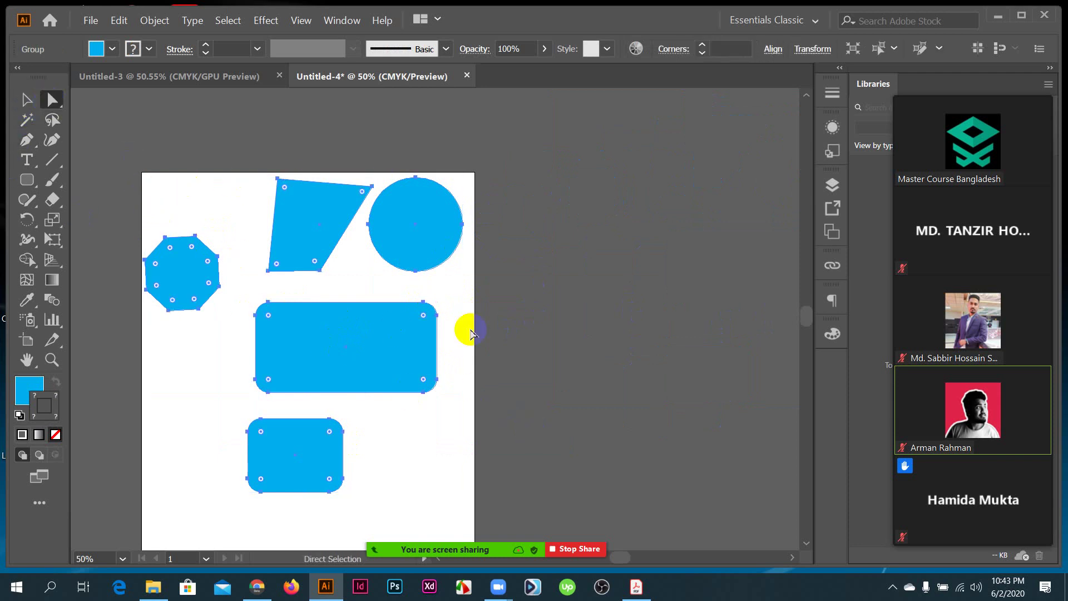
{"action": "left_click_drag", "start_coordinate": [99, 189], "coordinate": [98, 189]}
{"action": "left_click_drag", "start_coordinate": [57, 106], "coordinate": [118, 121]}
{"action": "left_click", "coordinate": [521, 399]}
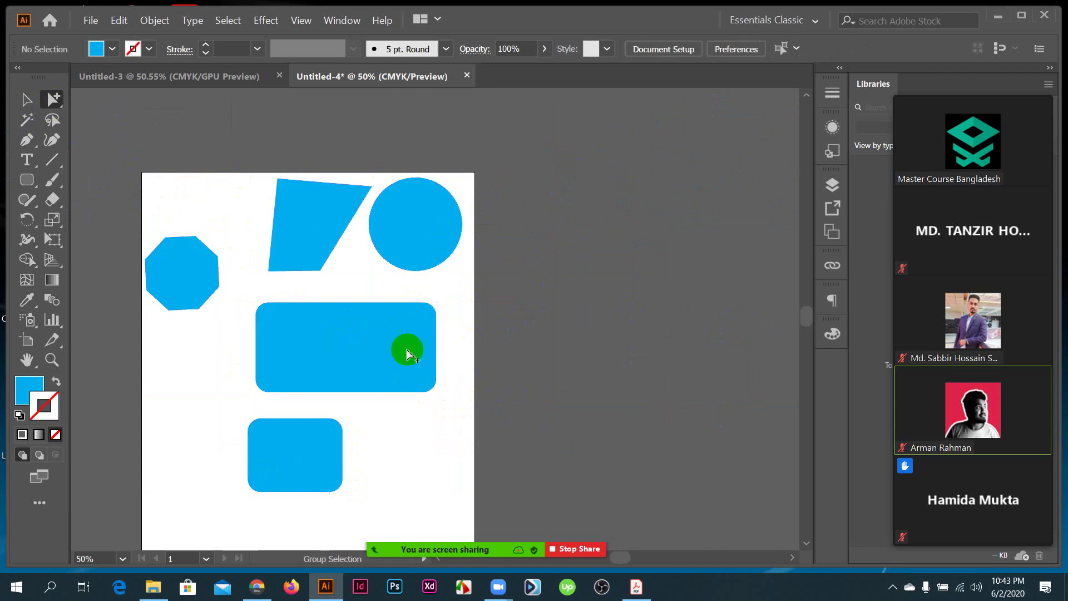
- Move the wide rounded rectangle, the circle and the quadrilateral individually within the group with the Group Selection Tool
{"action": "left_click", "coordinate": [405, 350]}
{"action": "left_click_drag", "start_coordinate": [374, 353], "coordinate": [409, 359]}
{"action": "left_click_drag", "start_coordinate": [410, 232], "coordinate": [399, 252]}
{"action": "left_click_drag", "start_coordinate": [310, 233], "coordinate": [281, 227]}
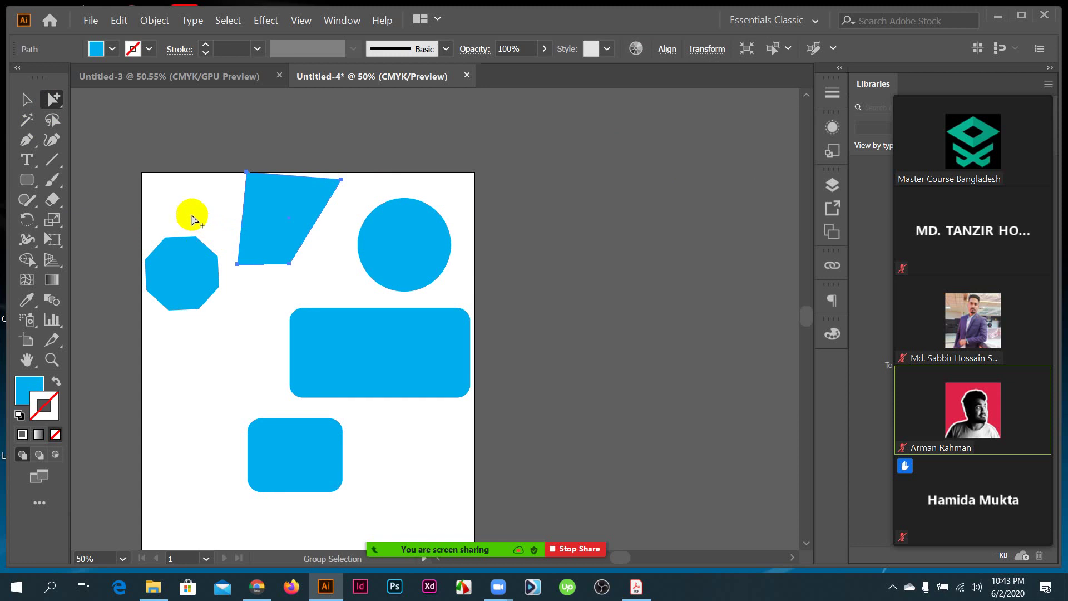
- Clear the selection and move the whole group slightly down and left with the Selection Tool
{"action": "left_click", "coordinate": [544, 330]}
{"action": "left_click_drag", "start_coordinate": [415, 364], "coordinate": [396, 356]}
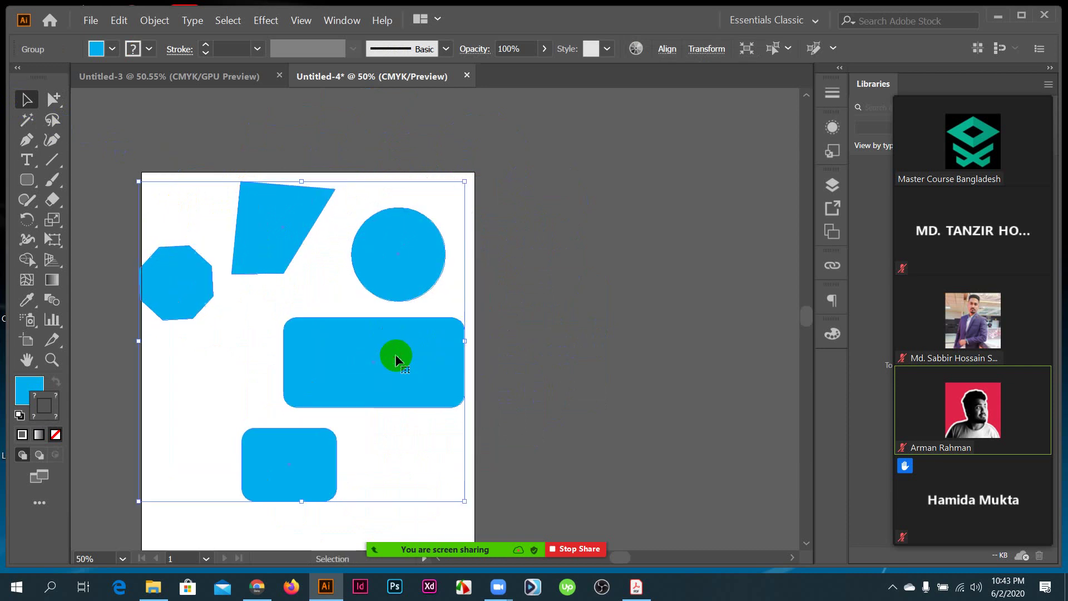
- Switch to the course outline in Acrobat, highlight the topic "Selections Basics (V)" and return to Illustrator
{"action": "left_click", "coordinate": [636, 587]}
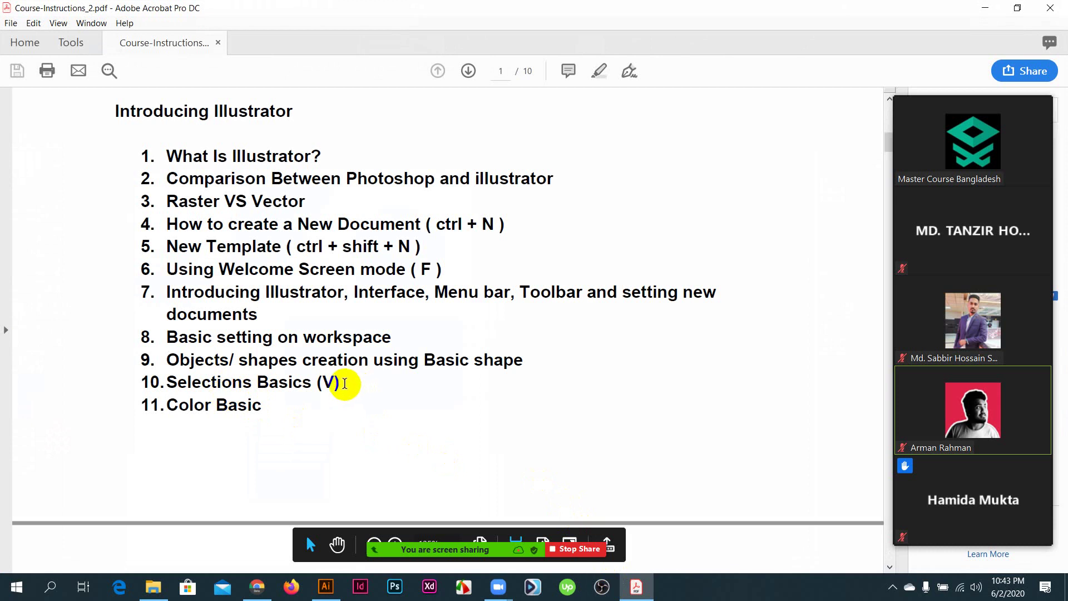
{"action": "triple_click", "coordinate": [232, 380]}
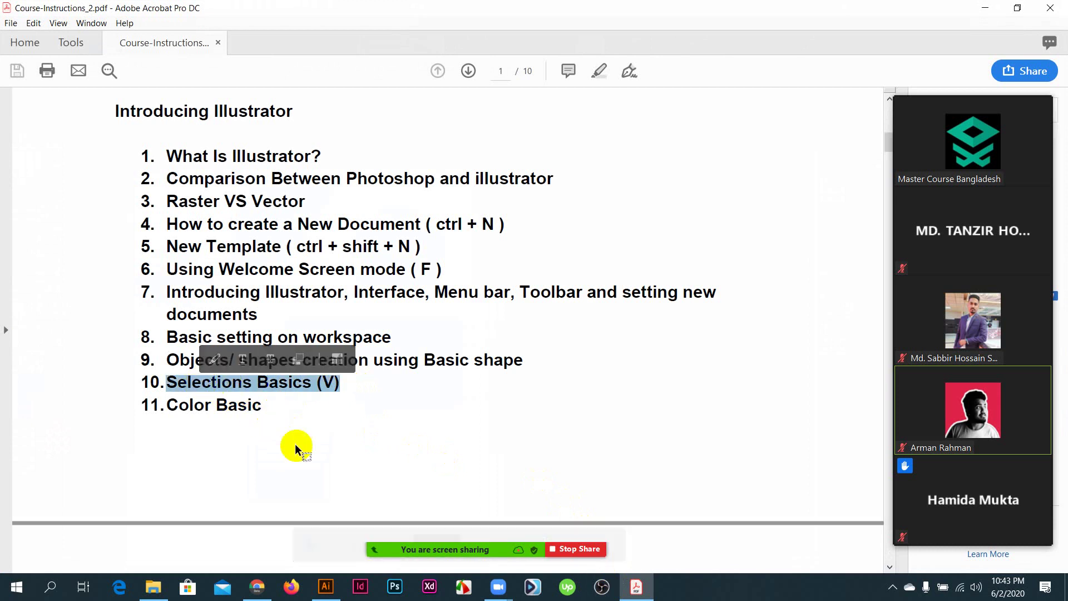
{"action": "left_click", "coordinate": [340, 586]}
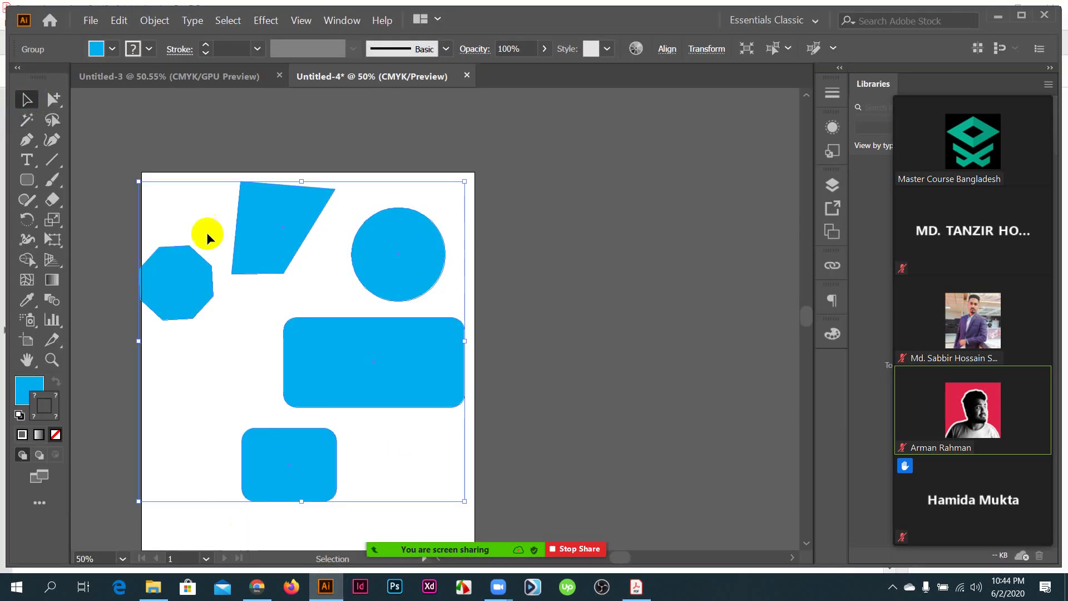
- Delete the group of five shapes and draw a single rectangle near the middle of the artboard with the Rectangle Tool
{"action": "left_click_drag", "start_coordinate": [408, 368], "coordinate": [534, 377]}
{"action": "left_click", "coordinate": [190, 262]}
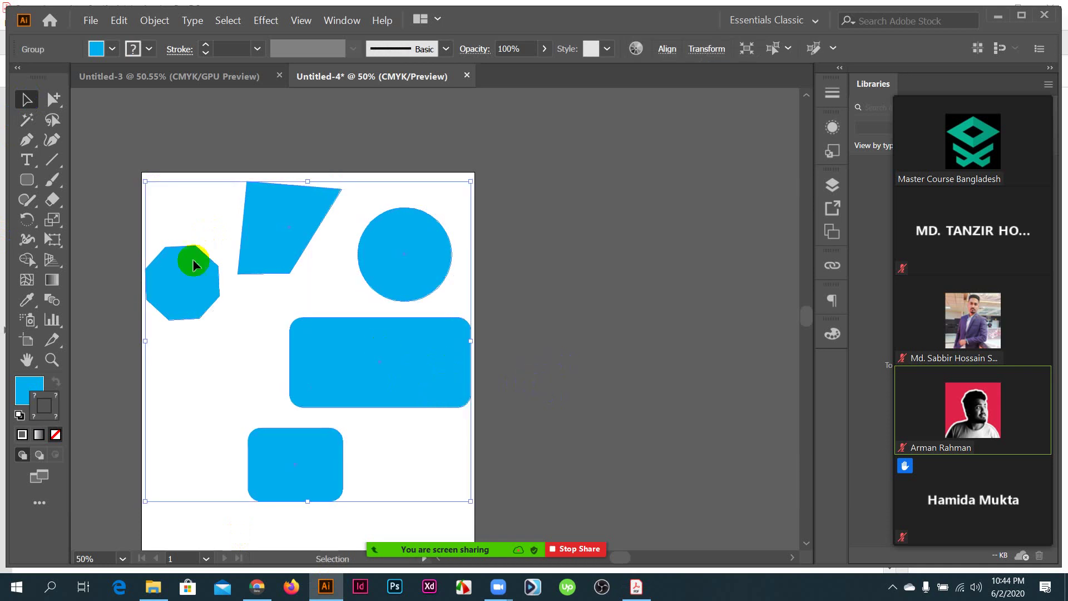
{"action": "key", "text": "Delete"}
{"action": "left_click_drag", "start_coordinate": [25, 183], "coordinate": [103, 180]}
{"action": "left_click_drag", "start_coordinate": [247, 281], "coordinate": [419, 421]}
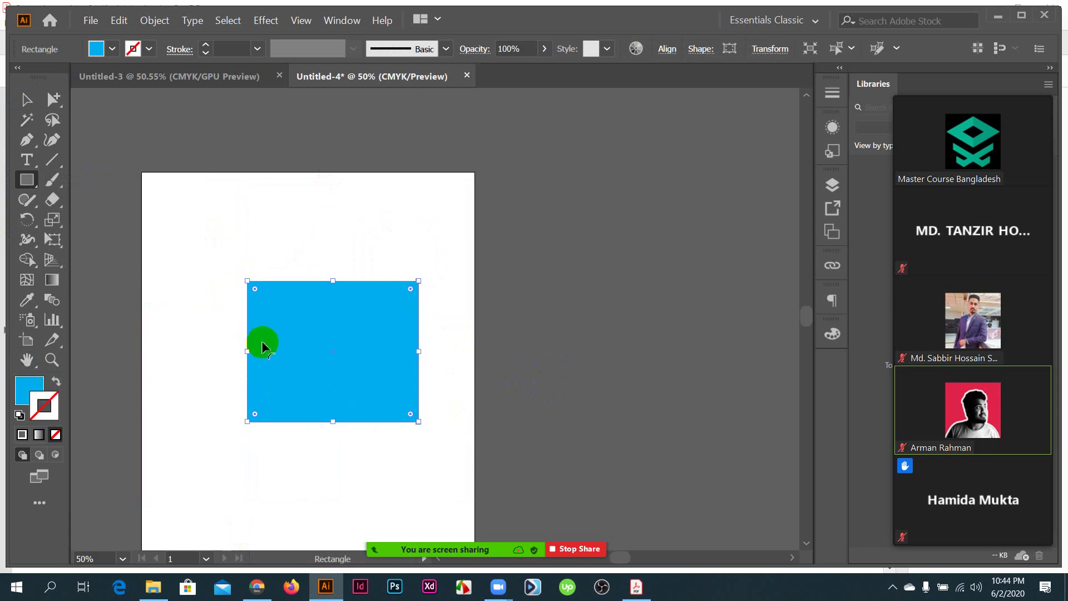
- Try blue and cyan shades for the rectangle's fill in the Color Picker and accept a teal with a 180° hue
{"action": "left_click", "coordinate": [30, 390]}
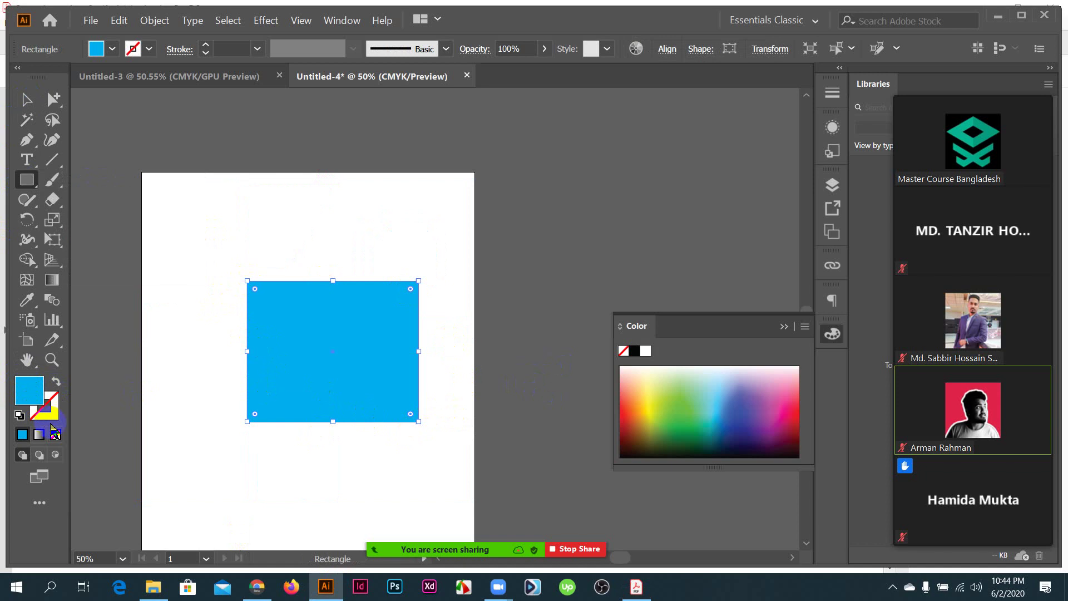
{"action": "left_click", "coordinate": [33, 392]}
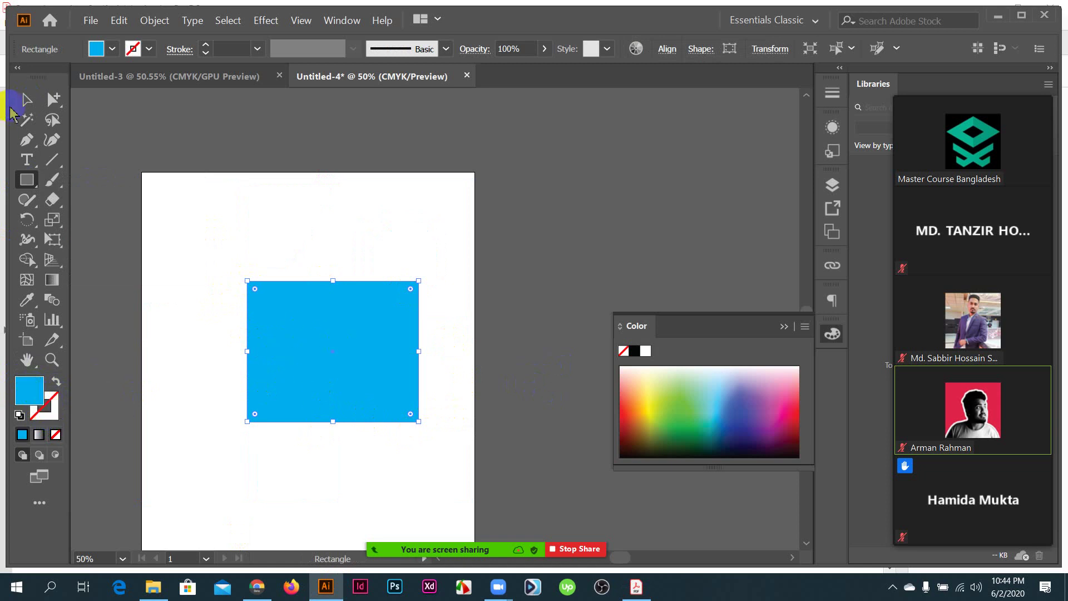
{"action": "left_click", "coordinate": [27, 101]}
{"action": "left_click", "coordinate": [38, 394]}
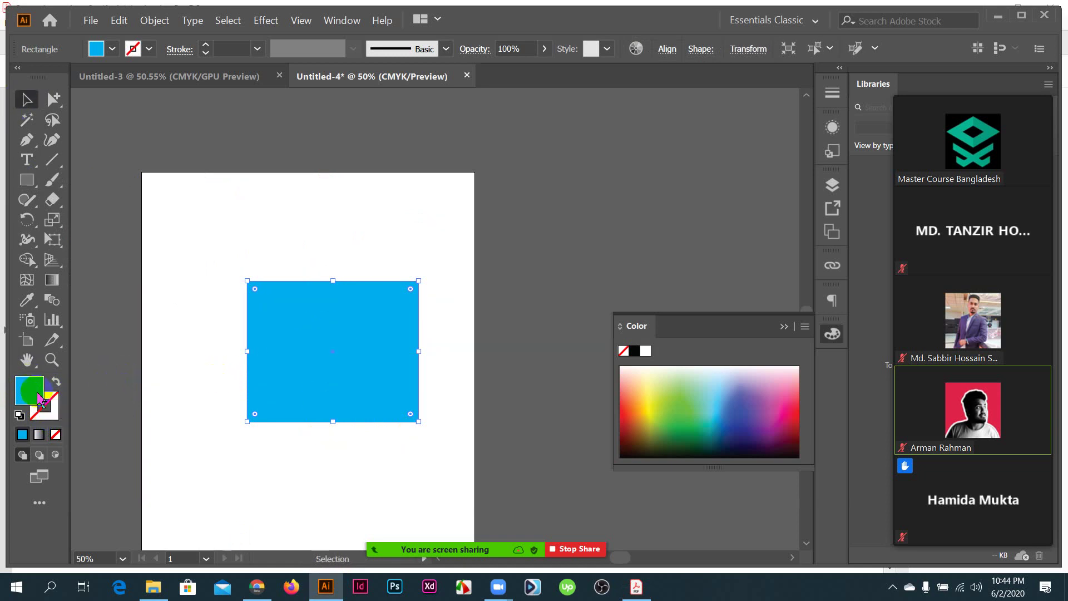
{"action": "double_click", "coordinate": [34, 399]}
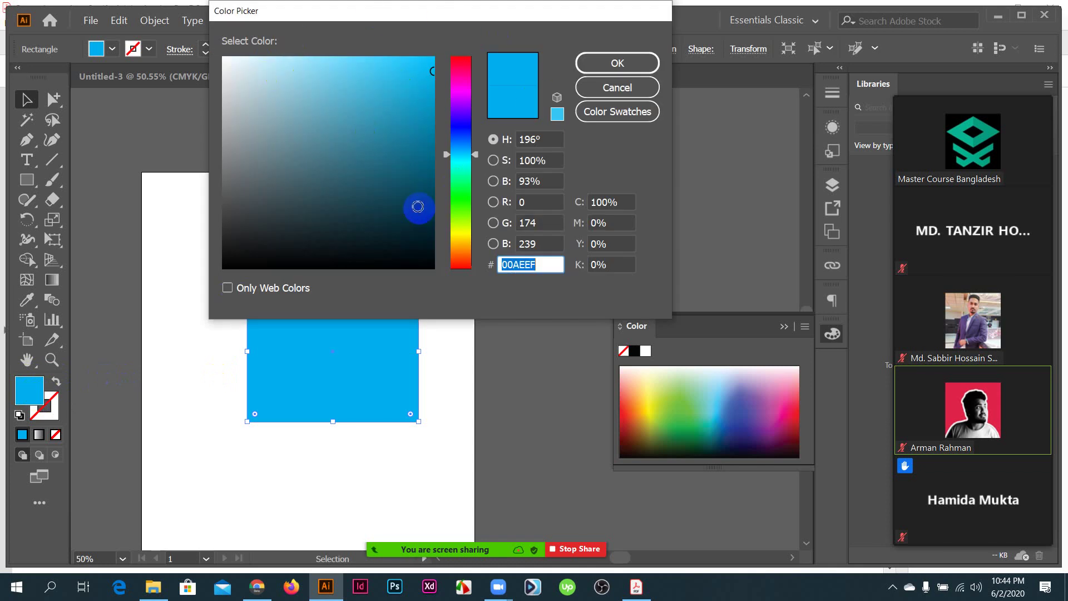
{"action": "left_click", "coordinate": [399, 70]}
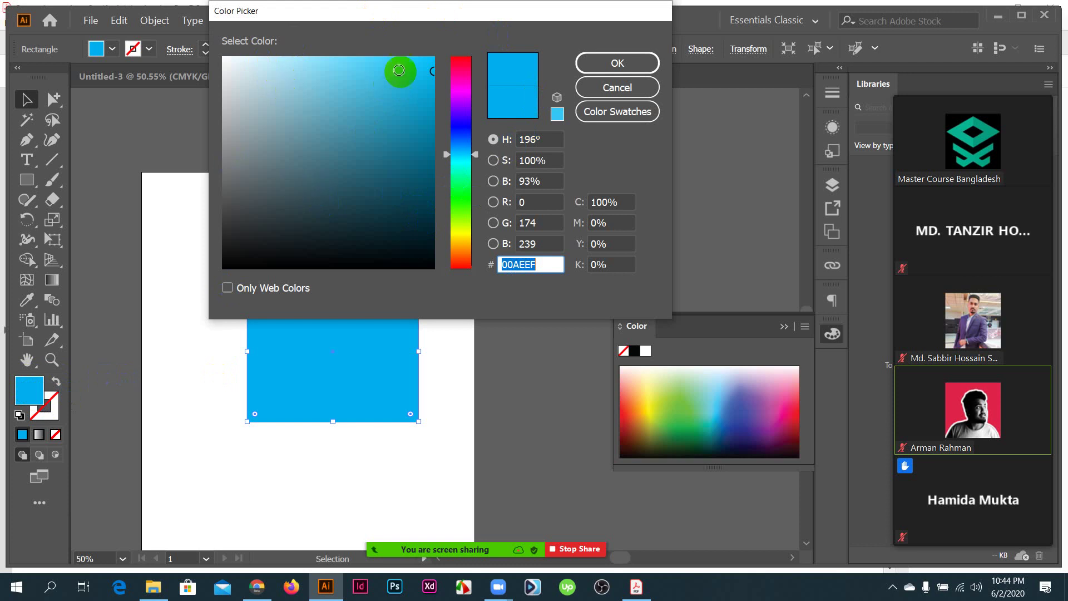
{"action": "left_click", "coordinate": [434, 74]}
{"action": "left_click_drag", "start_coordinate": [427, 68], "coordinate": [435, 46]}
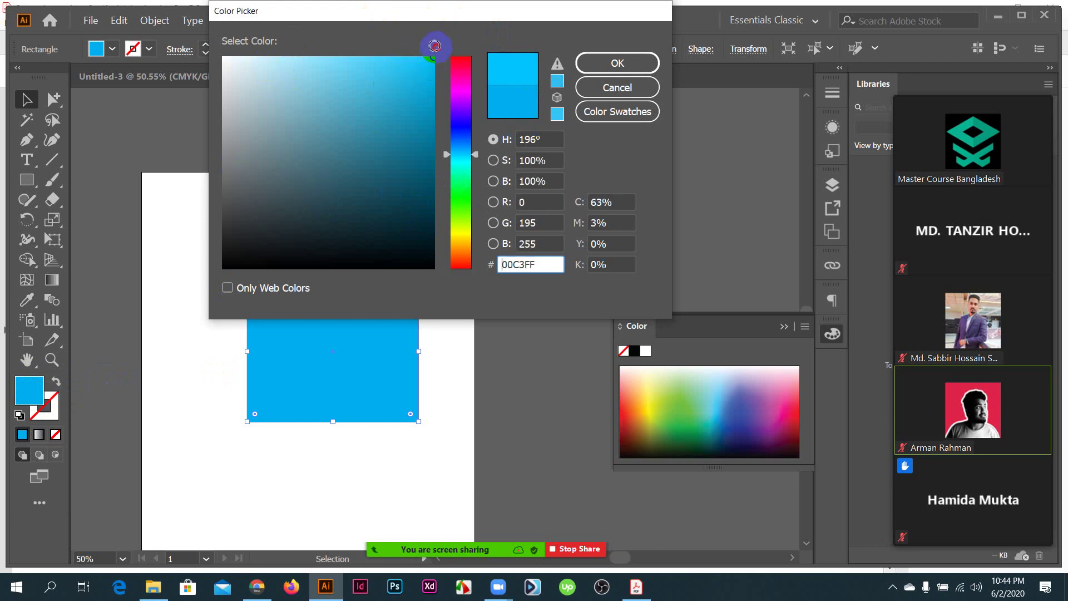
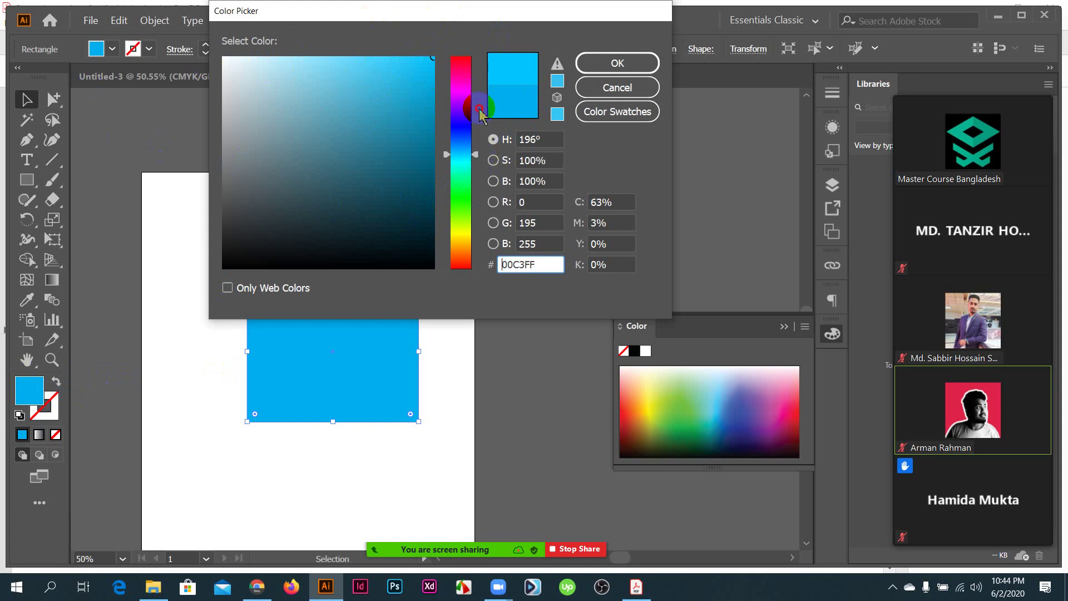
{"action": "mouse_move", "coordinate": [479, 157]}
{"action": "left_mouse_down"}
{"action": "mouse_move", "coordinate": [477, 74]}
{"action": "mouse_move", "coordinate": [474, 164]}
{"action": "left_mouse_up"}
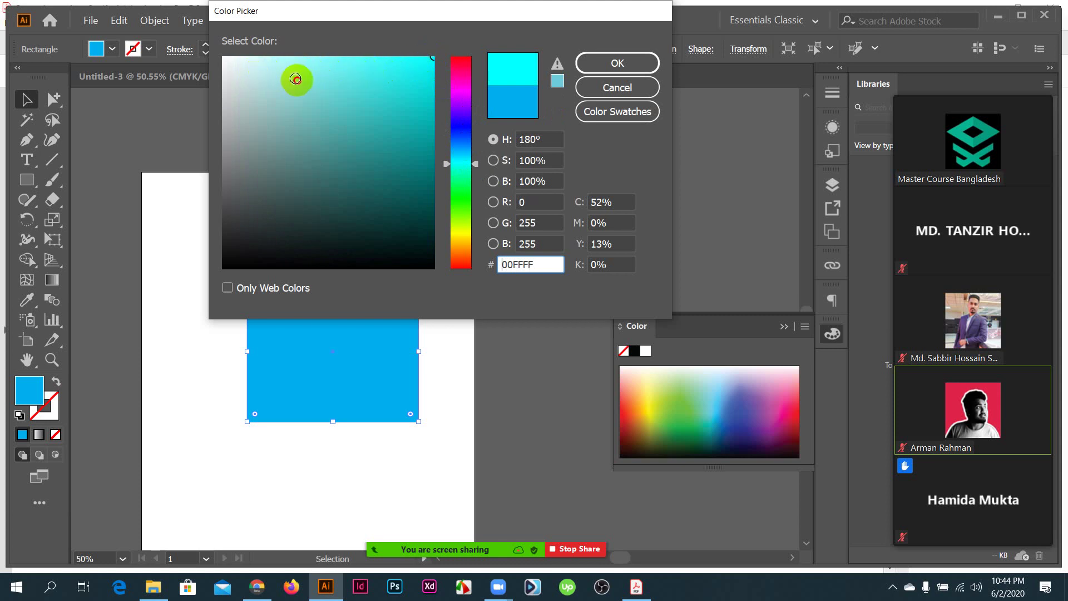
{"action": "mouse_move", "coordinate": [298, 89]}
{"action": "left_mouse_down"}
{"action": "mouse_move", "coordinate": [312, 205]}
{"action": "mouse_move", "coordinate": [272, 95]}
{"action": "mouse_move", "coordinate": [248, 65]}
{"action": "mouse_move", "coordinate": [447, 44]}
{"action": "left_mouse_up"}
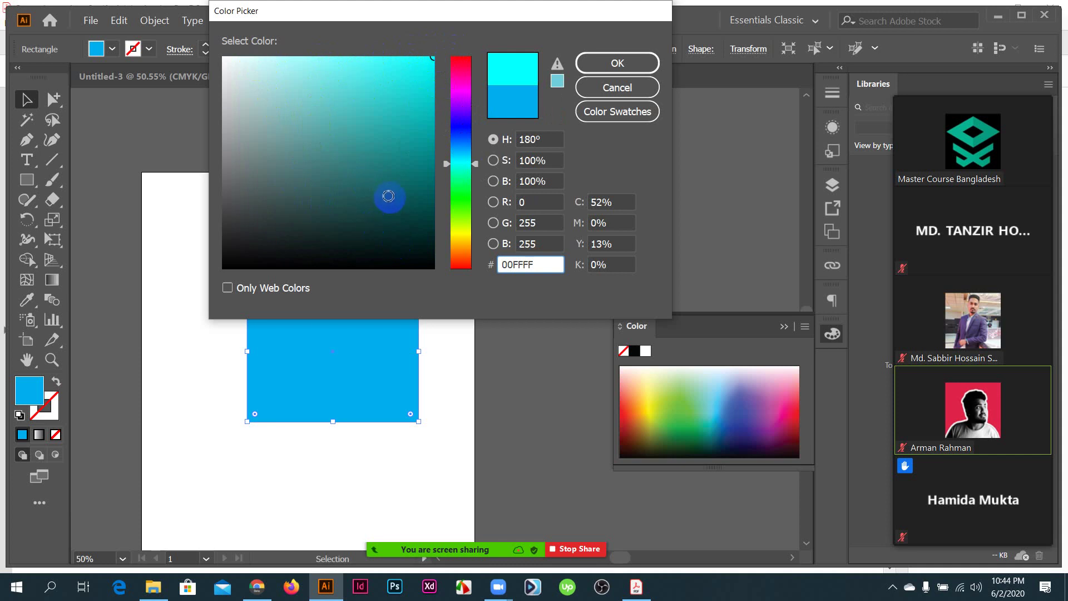
{"action": "left_click", "coordinate": [419, 106]}
{"action": "left_click", "coordinate": [620, 64]}
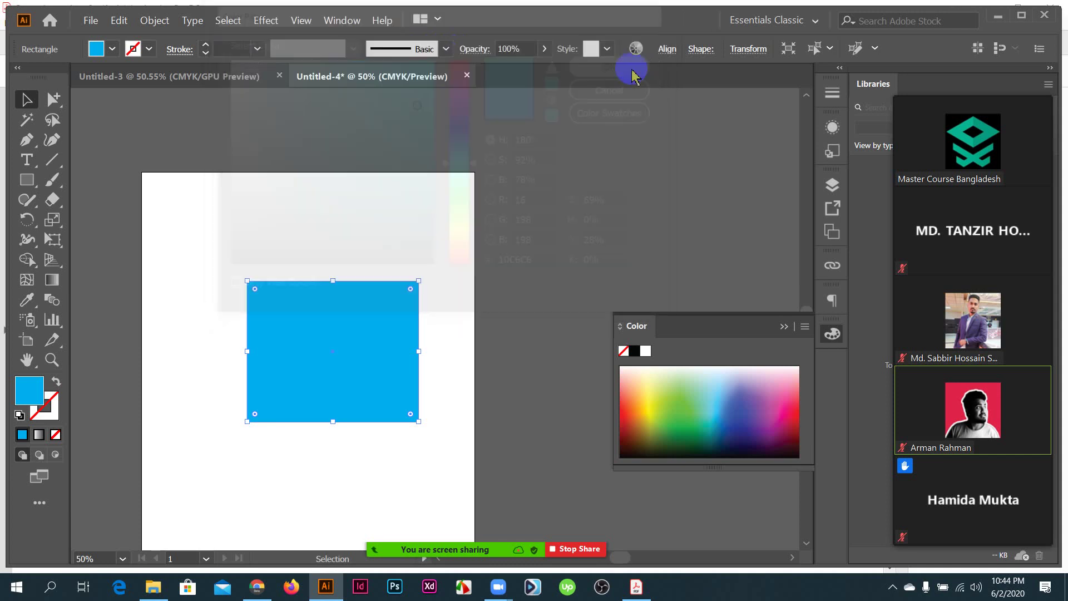
- Fill the rectangle with a pinkish purple from the color spectrum and collapse the color settings
{"action": "left_click", "coordinate": [771, 395]}
{"action": "left_click", "coordinate": [784, 325]}
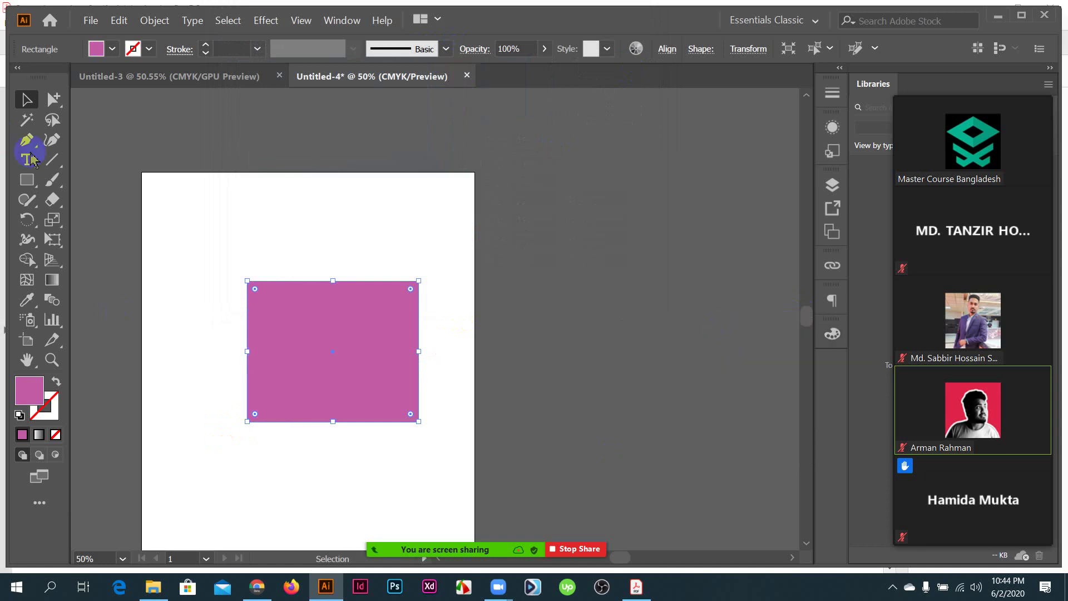
- Switch to the course outline in Chrome, highlight the topic "Color Basic" and return to Illustrator
{"action": "left_click", "coordinate": [257, 587]}
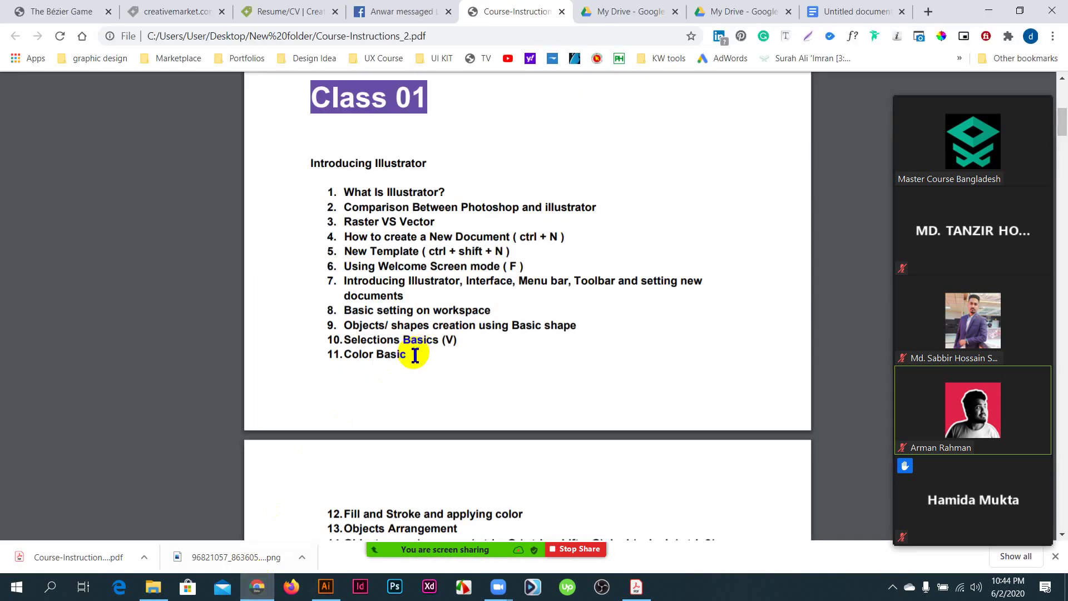
{"action": "left_click_drag", "start_coordinate": [415, 355], "coordinate": [346, 354]}
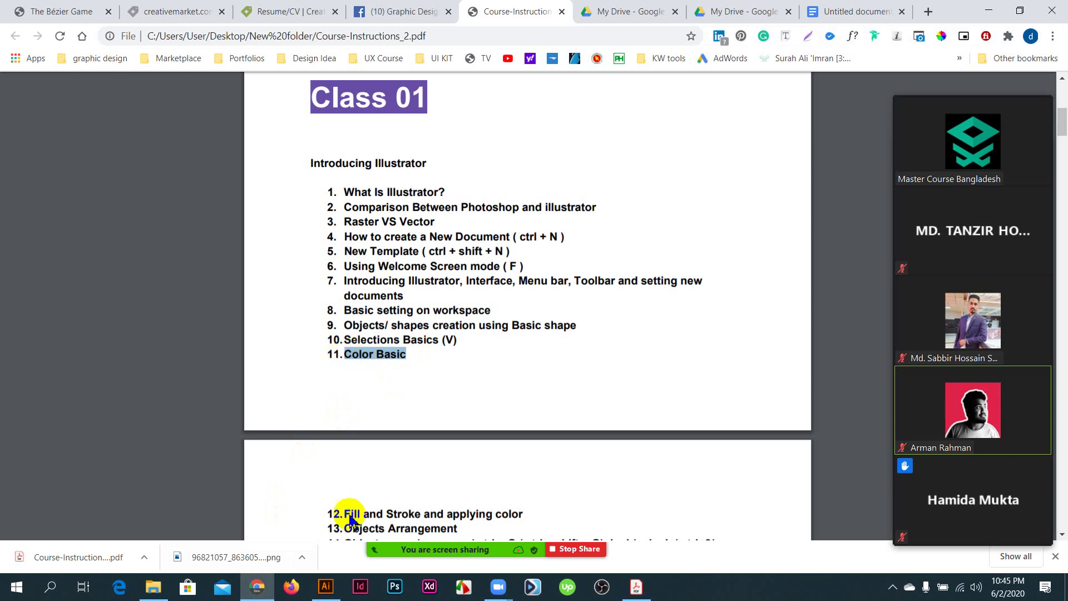
{"action": "left_click", "coordinate": [326, 587]}
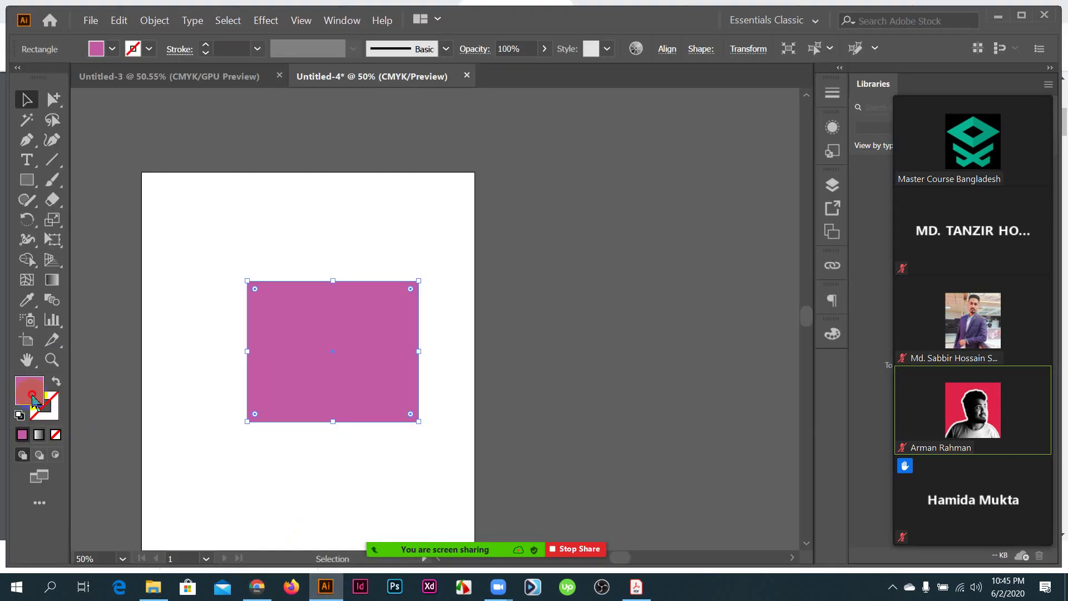
{"action": "double_click", "coordinate": [32, 399]}
{"action": "left_click", "coordinate": [225, 57]}
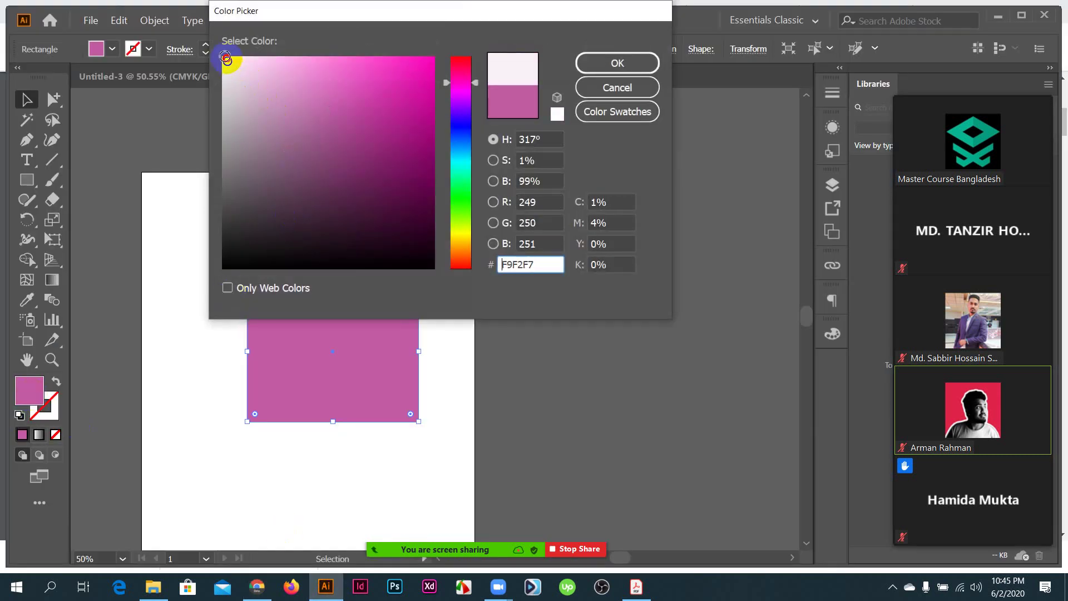
{"action": "left_click_drag", "start_coordinate": [476, 88], "coordinate": [474, 177]}
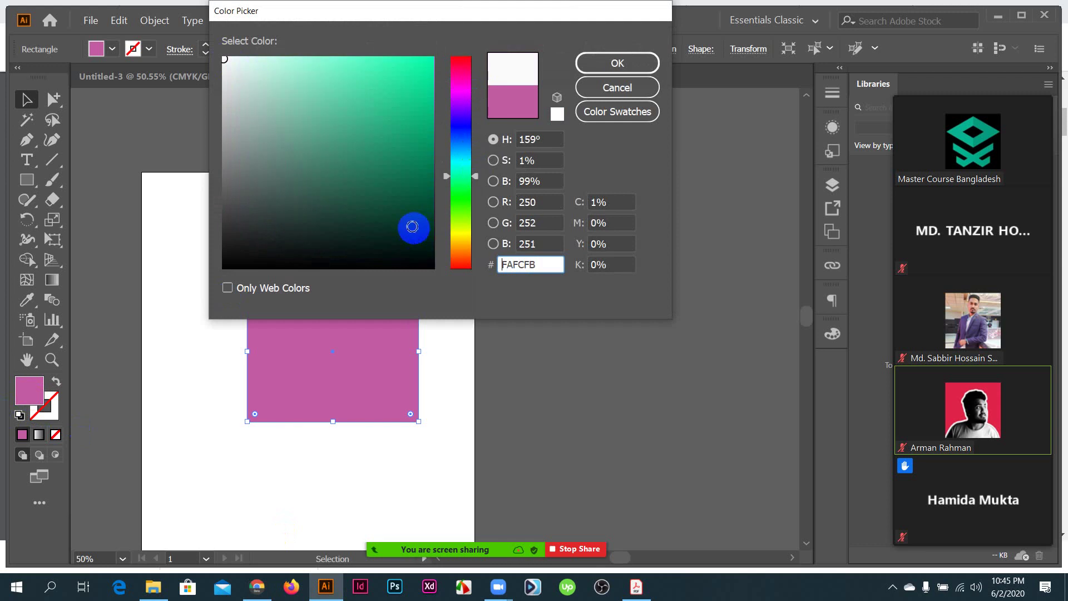
{"action": "left_click_drag", "start_coordinate": [412, 226], "coordinate": [430, 235]}
{"action": "left_click", "coordinate": [590, 99]}
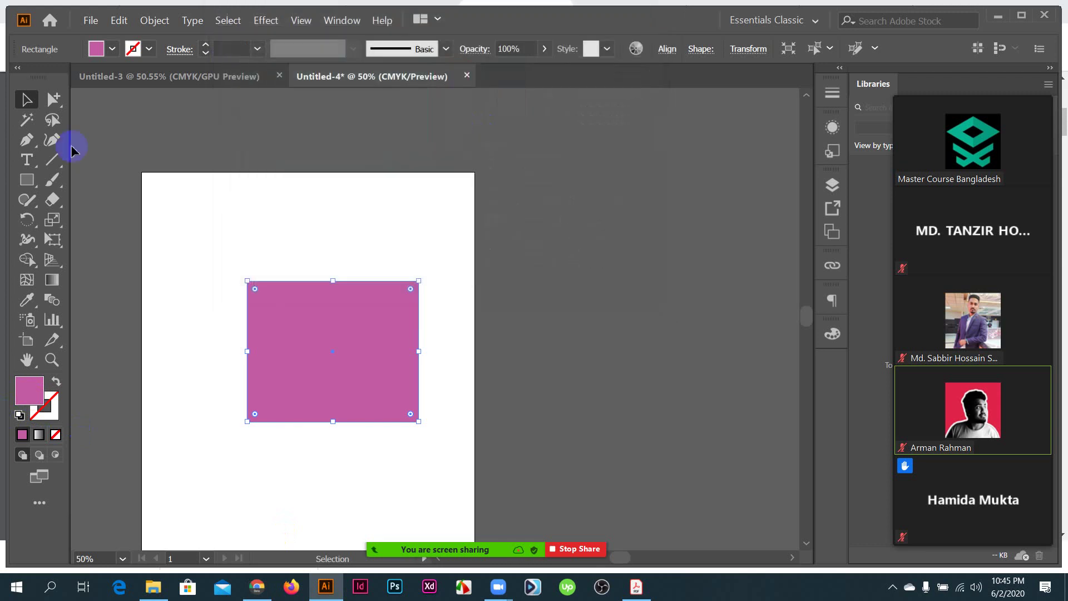
{"action": "left_click", "coordinate": [24, 99]}
- Check the topic "Fill and Stroke and applying color" in the Chrome course outline and return to Illustrator
{"action": "left_click", "coordinate": [257, 586]}
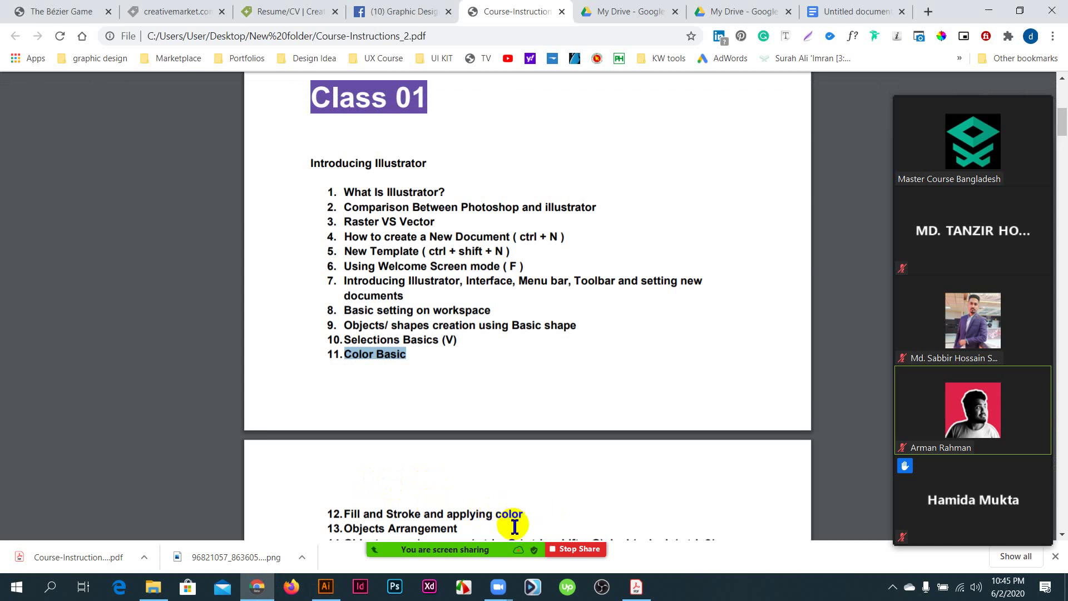
{"action": "key", "text": "alt+Tab"}
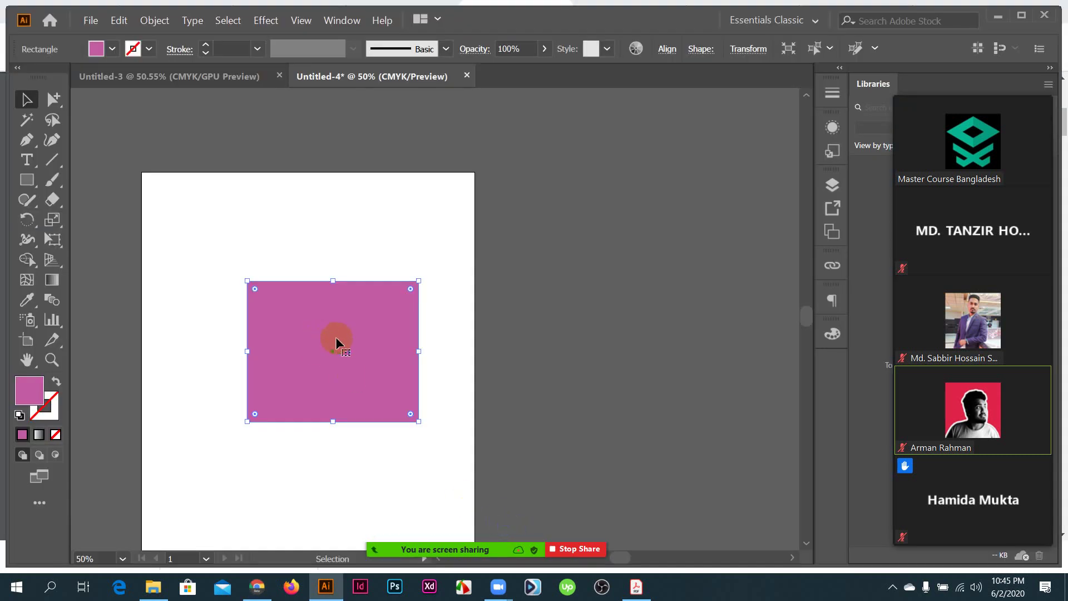
- Move the purple rectangle slightly toward the left side of the artboard
{"action": "left_click_drag", "start_coordinate": [336, 338], "coordinate": [299, 337]}
{"action": "scroll", "coordinate": [293, 384], "scroll_direction": "up", "scroll_amount": 1}
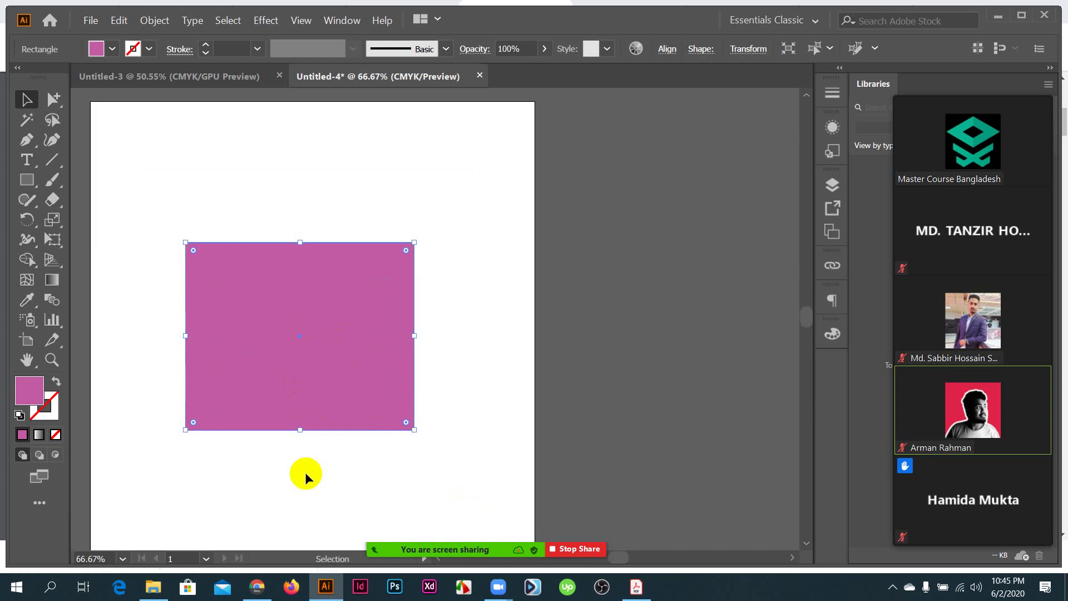
{"action": "scroll", "coordinate": [334, 462], "scroll_direction": "left", "scroll_amount": 3}
{"action": "scroll", "coordinate": [334, 462], "scroll_direction": "down", "scroll_amount": 1}
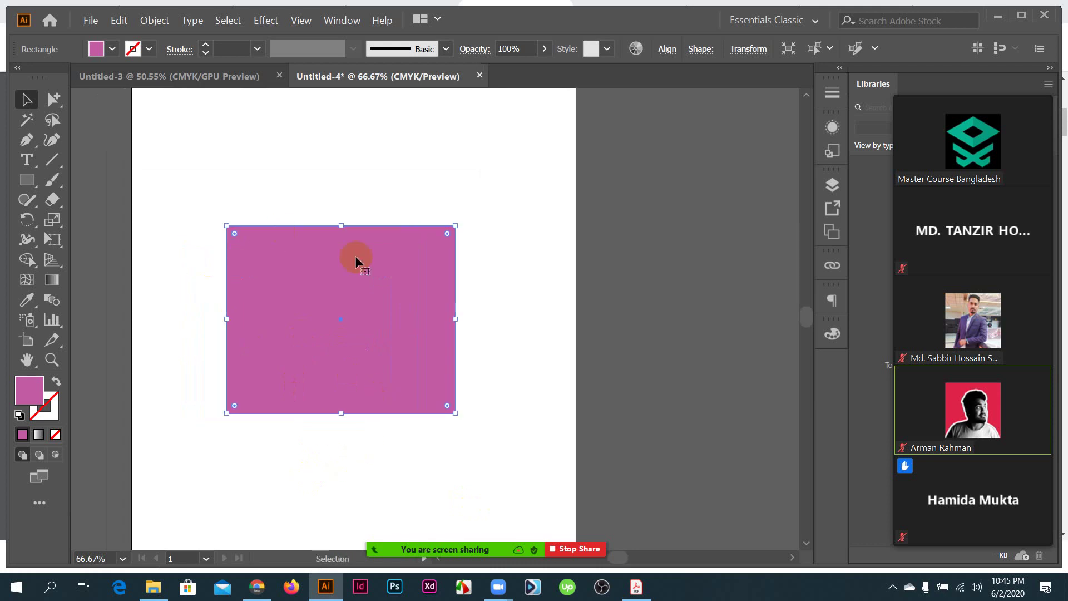
- Make the rectangle's stroke the active color attribute instead of its fill
{"action": "left_click", "coordinate": [23, 395]}
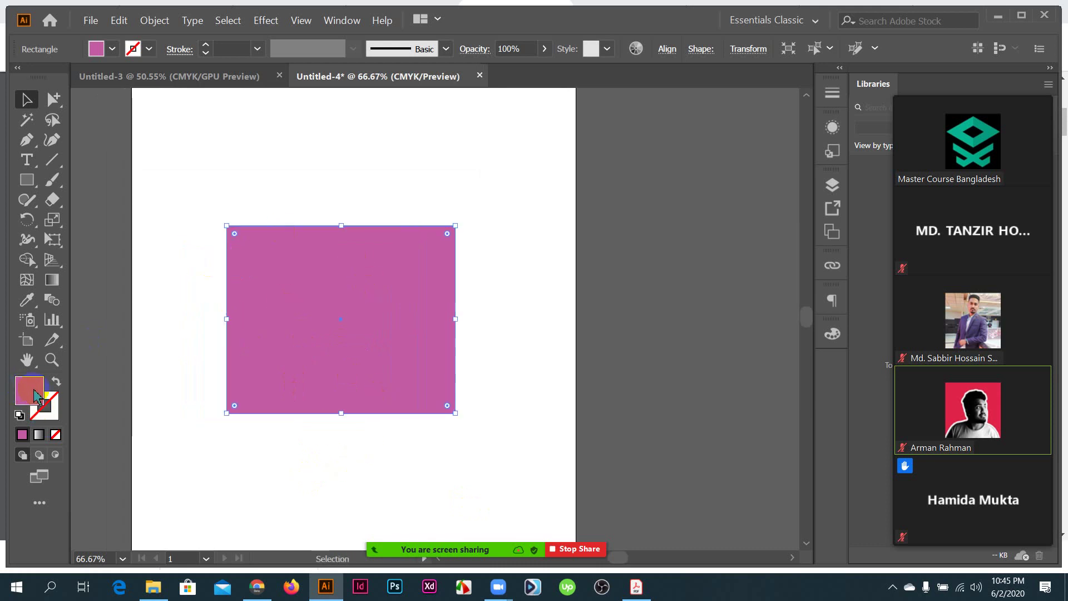
{"action": "left_click", "coordinate": [51, 421]}
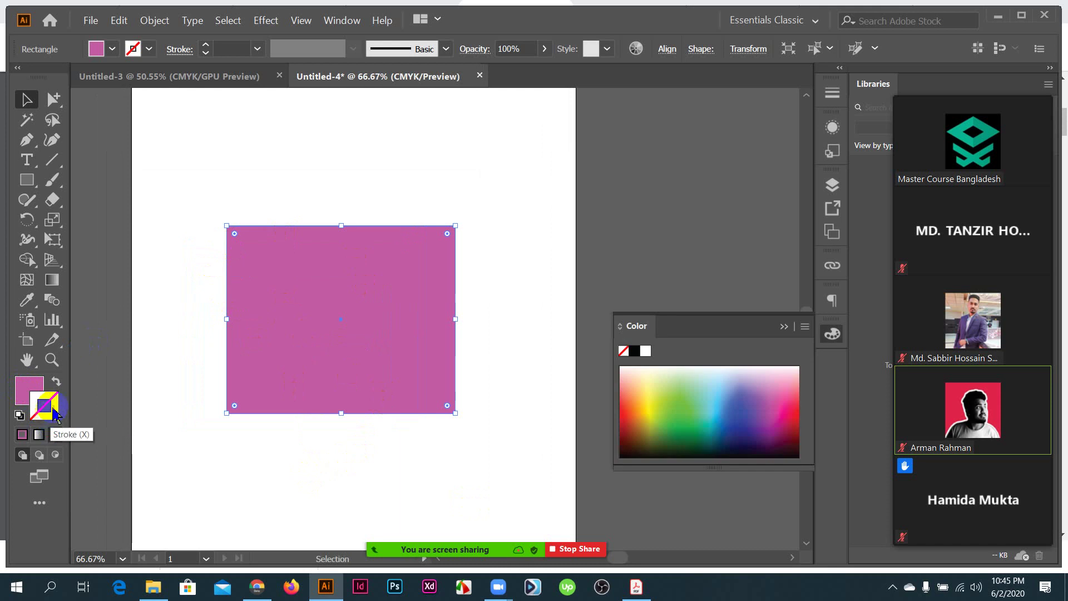
- Give the magenta rectangle a green stroke using the Color Picker
{"action": "double_click", "coordinate": [55, 412]}
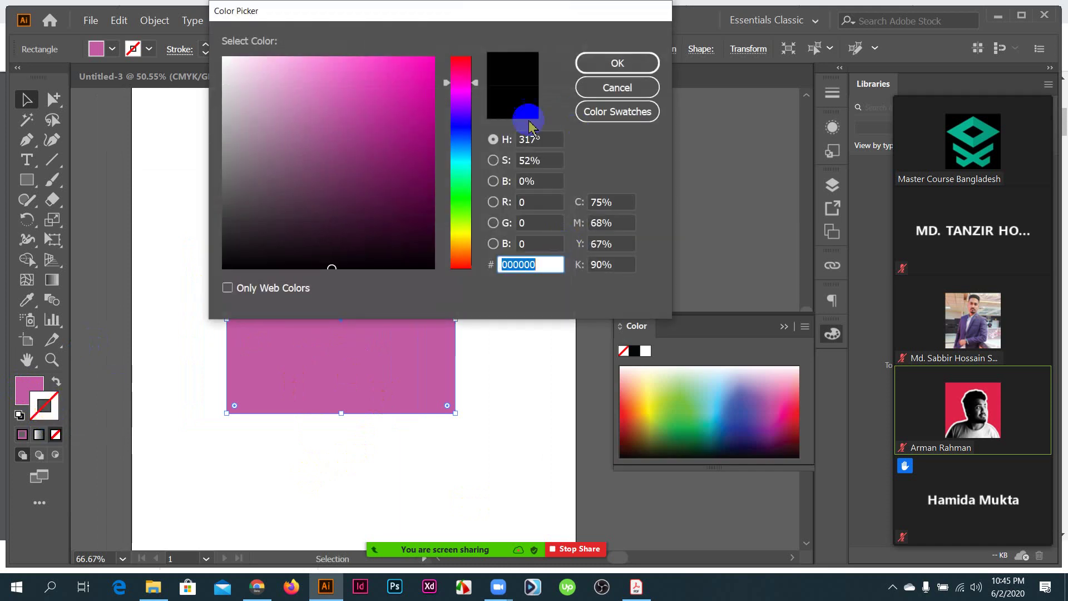
{"action": "left_click", "coordinate": [455, 188]}
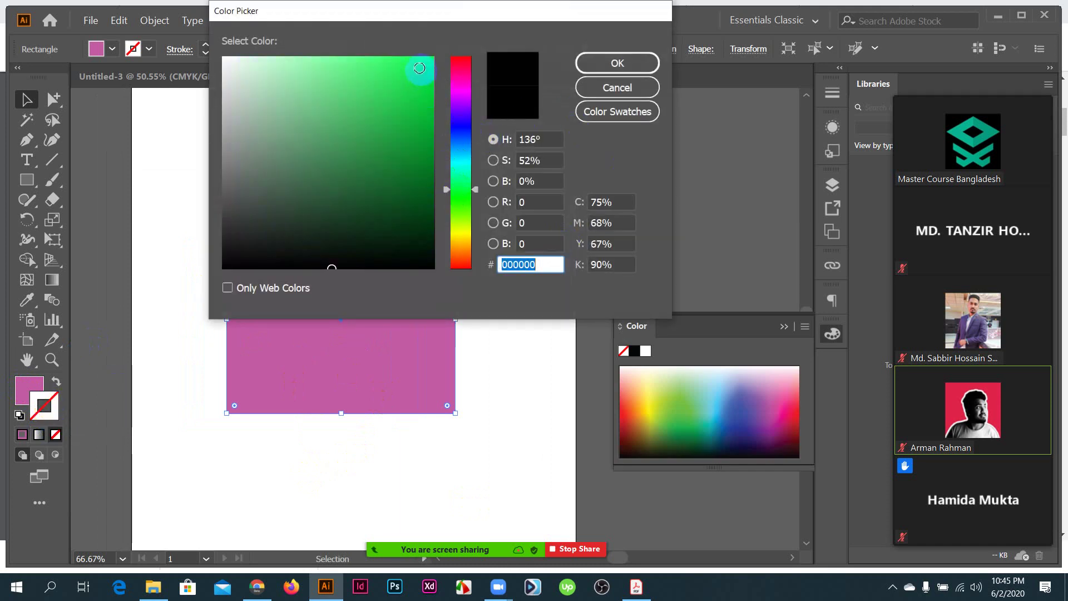
{"action": "left_click", "coordinate": [409, 70]}
{"action": "left_click", "coordinate": [614, 62]}
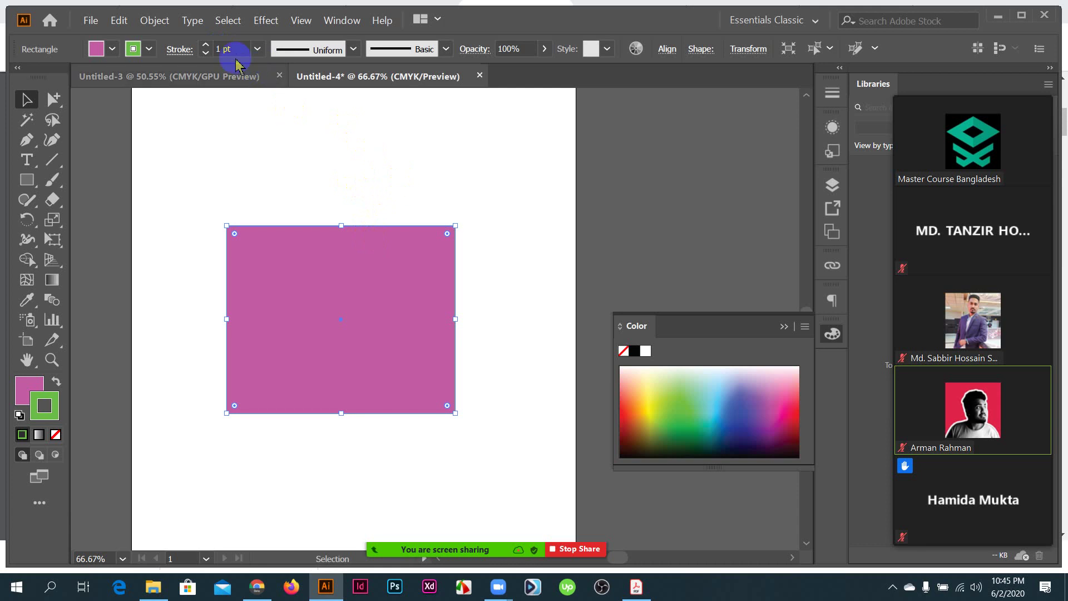
- Increase the rectangle's green stroke weight to 18 pt
{"action": "left_click", "coordinate": [217, 44]}
{"action": "left_click", "coordinate": [206, 45]}
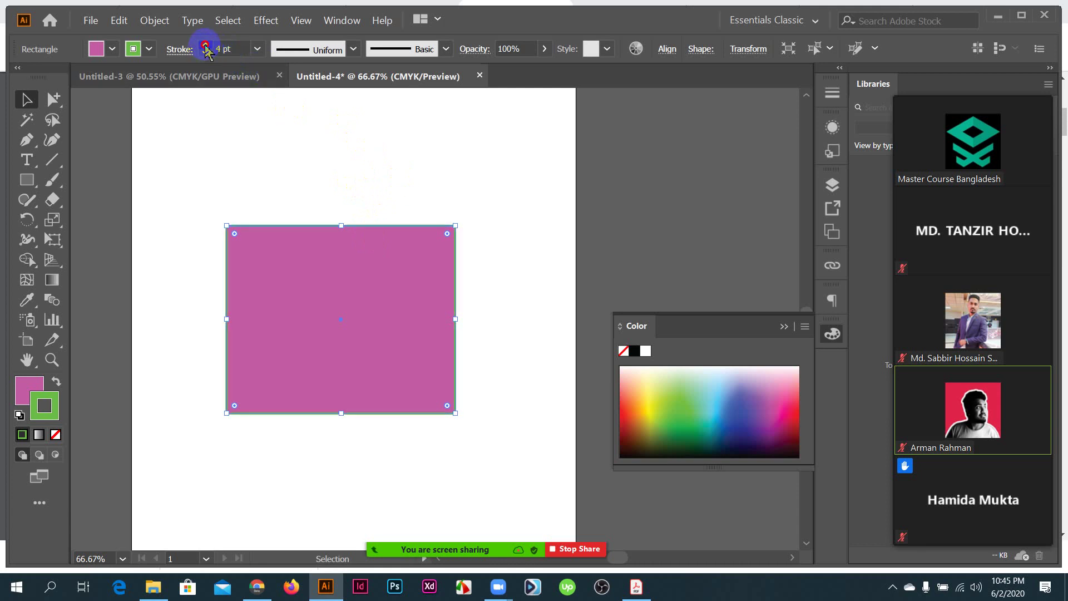
{"action": "left_click", "coordinate": [205, 45]}
{"action": "left_click", "coordinate": [206, 45]}
{"action": "left_click", "coordinate": [205, 46]}
{"action": "left_click", "coordinate": [206, 46]}
{"action": "left_click", "coordinate": [205, 46]}
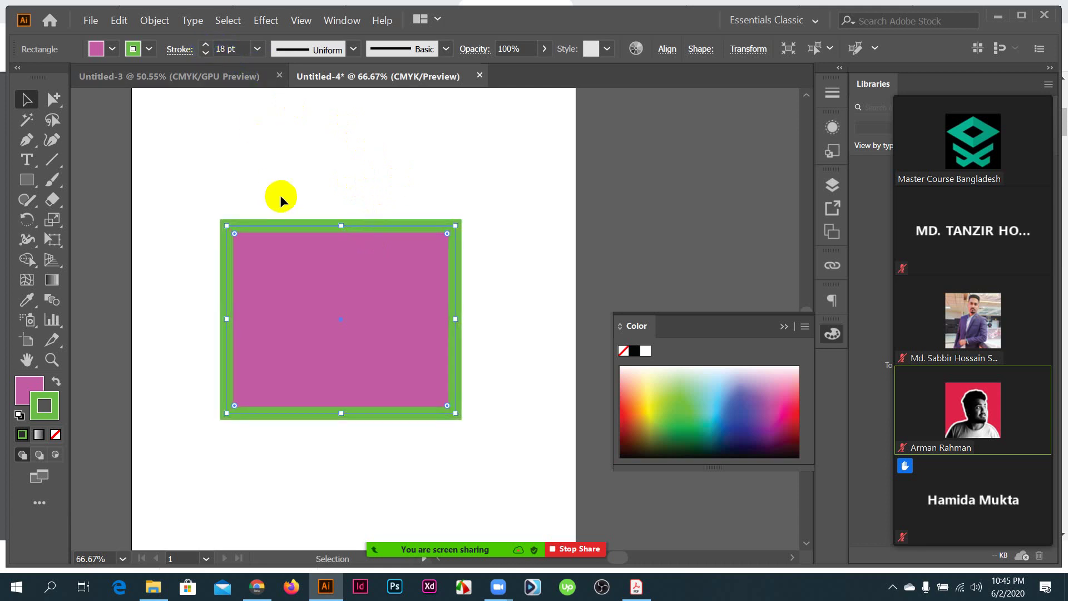
{"action": "scroll", "coordinate": [281, 239], "scroll_direction": "up", "scroll_amount": 2}
{"action": "scroll", "coordinate": [282, 239], "scroll_direction": "down", "scroll_amount": 1}
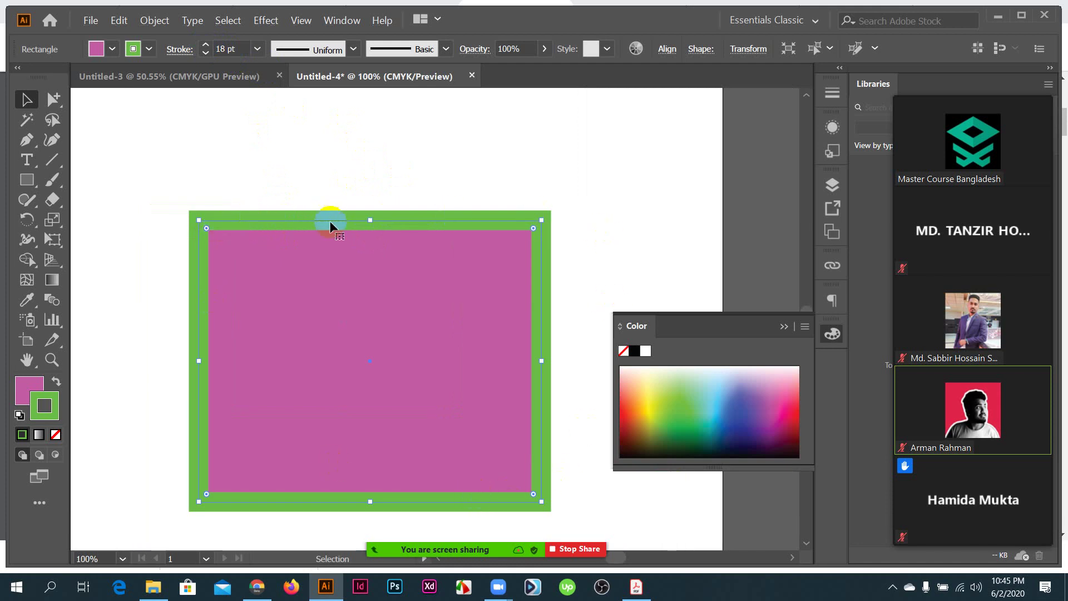
- Collapse the Color panel and swap the rectangle's magenta fill and green stroke back and forth
{"action": "left_click", "coordinate": [38, 416]}
{"action": "left_click", "coordinate": [783, 327]}
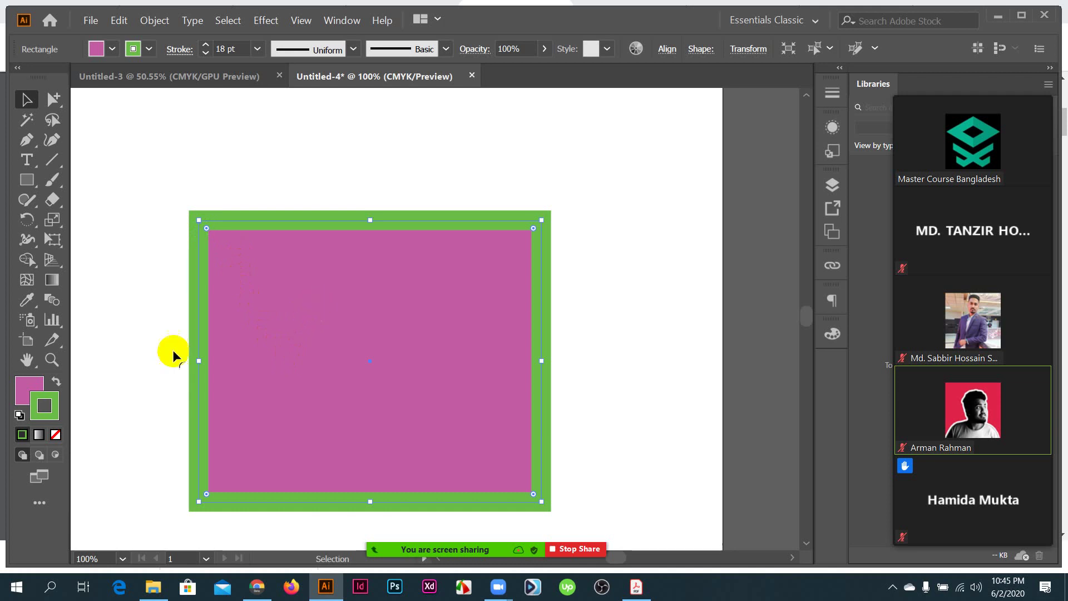
{"action": "left_click", "coordinate": [56, 382]}
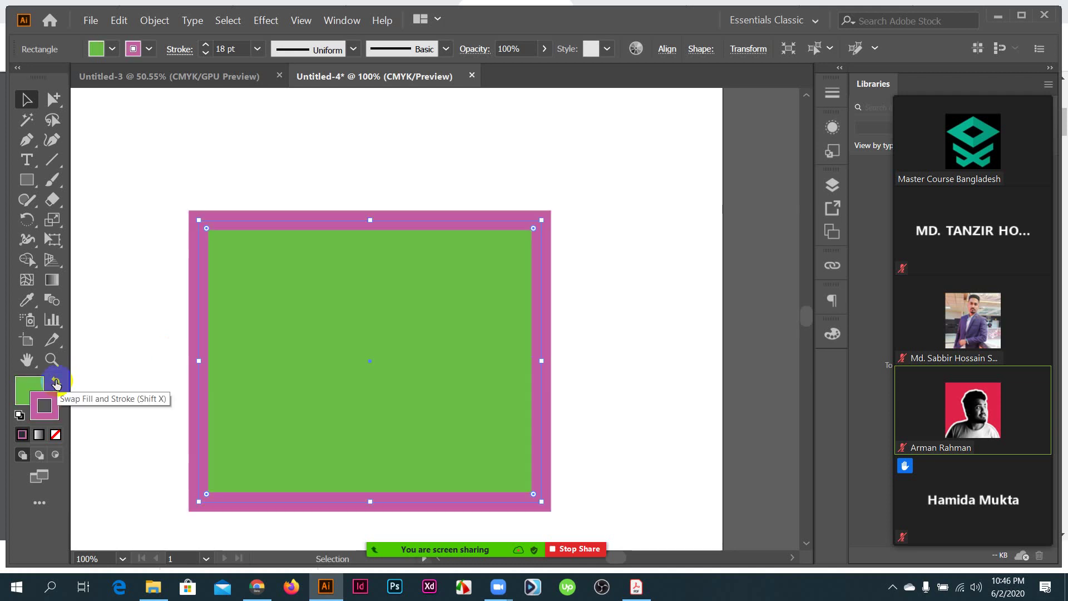
{"action": "left_click", "coordinate": [56, 381]}
{"action": "left_click", "coordinate": [55, 381]}
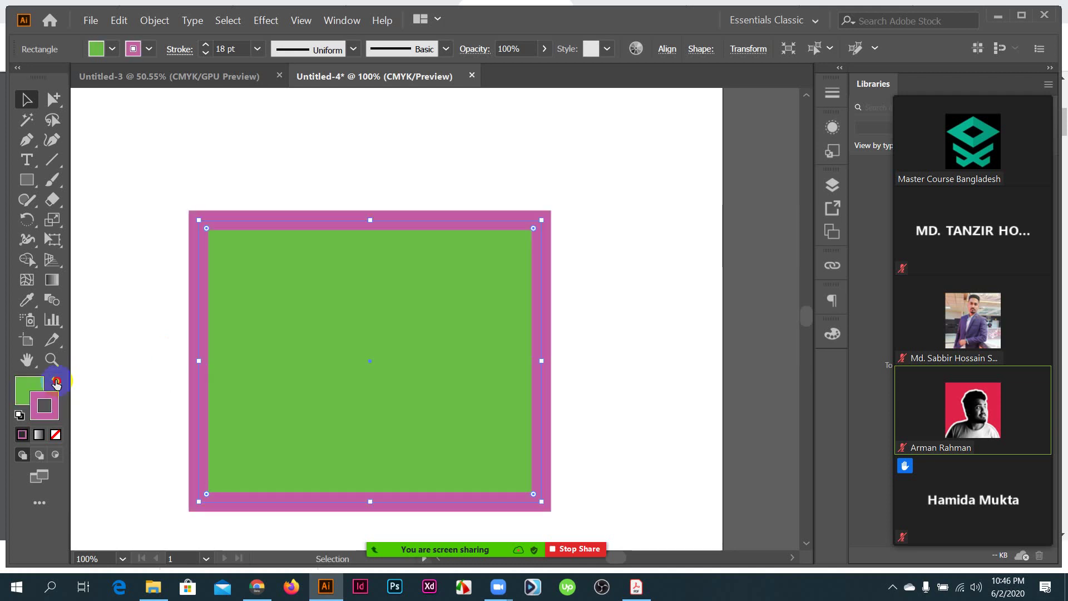
{"action": "left_click", "coordinate": [56, 382]}
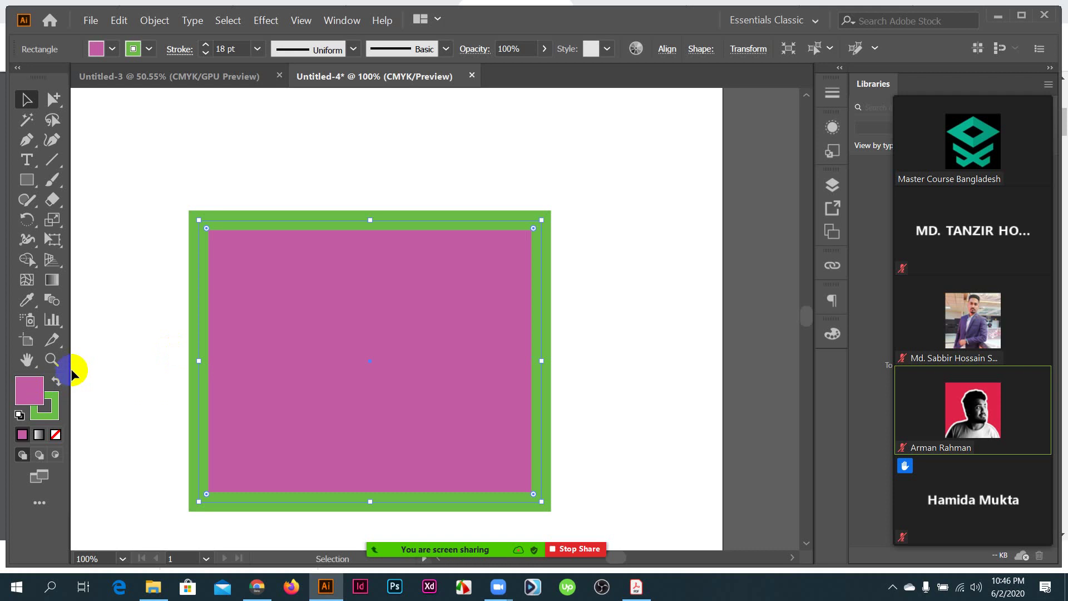
{"action": "left_click", "coordinate": [54, 394]}
{"action": "left_click", "coordinate": [214, 257]}
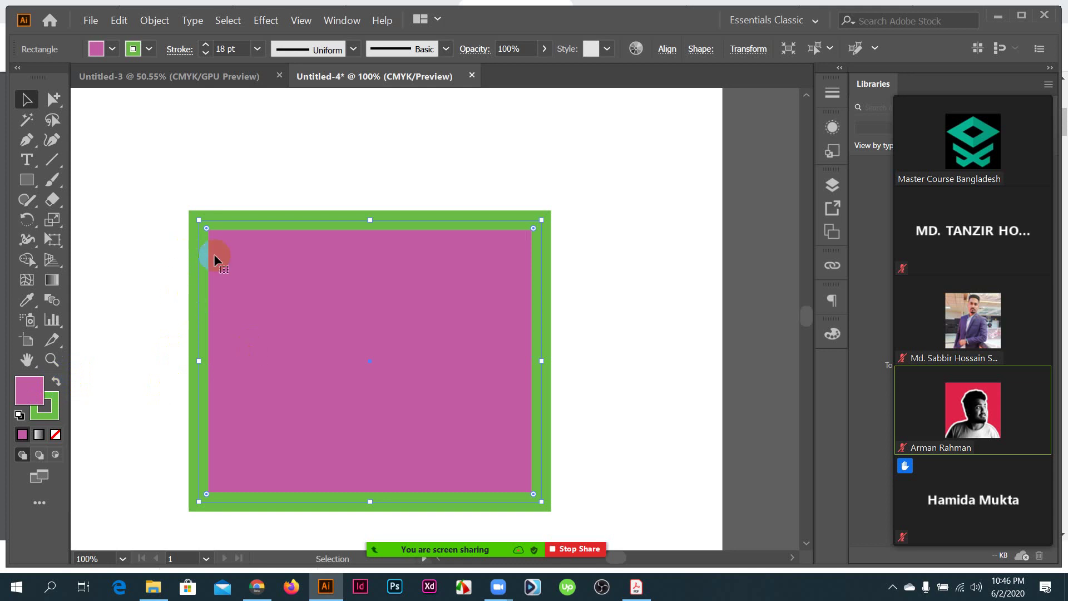
- Swap the rectangle's colors to give it a green fill and a magenta stroke
{"action": "left_click", "coordinate": [35, 395]}
{"action": "left_click", "coordinate": [55, 384]}
{"action": "left_click", "coordinate": [55, 384]}
{"action": "left_click", "coordinate": [55, 384]}
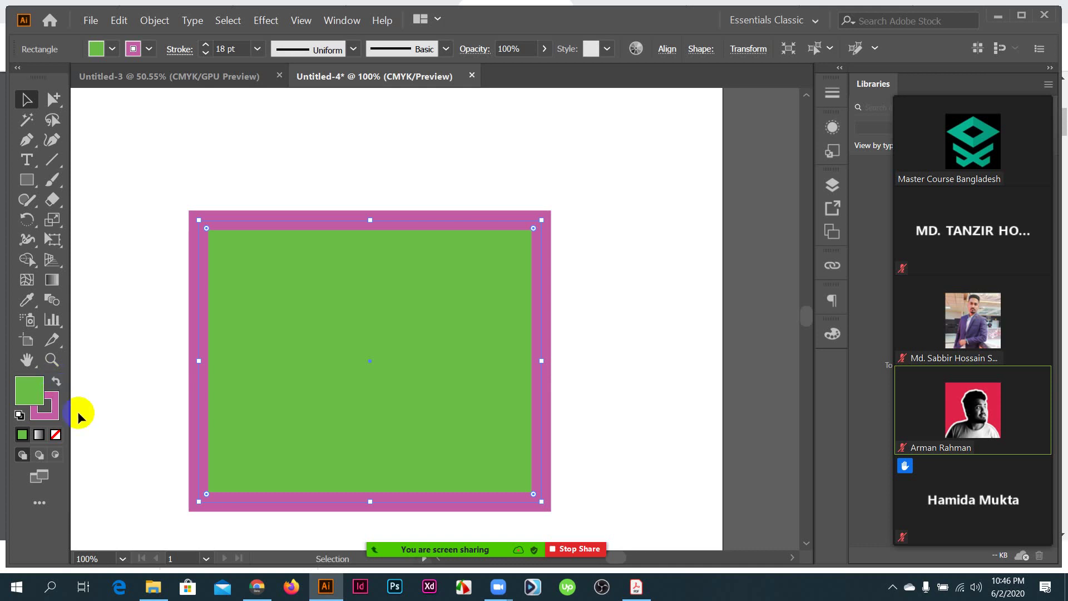
- Switch to the browser, check the Class 01 topic list in Course-Instructions_2.pdf, and return to Illustrator
{"action": "left_click", "coordinate": [257, 593]}
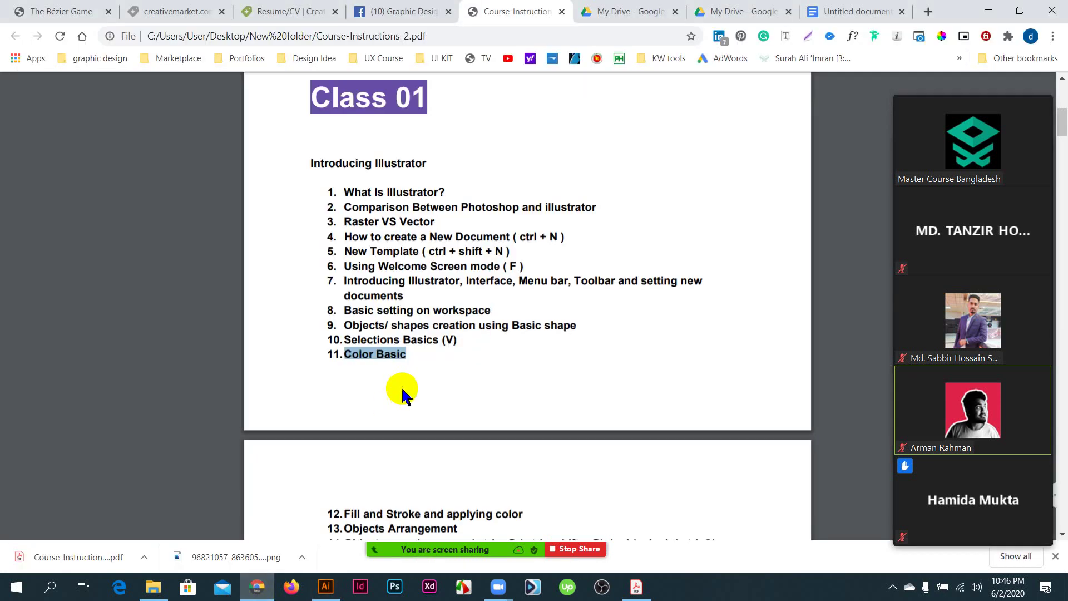
{"action": "scroll", "coordinate": [429, 406], "scroll_direction": "down", "scroll_amount": 1}
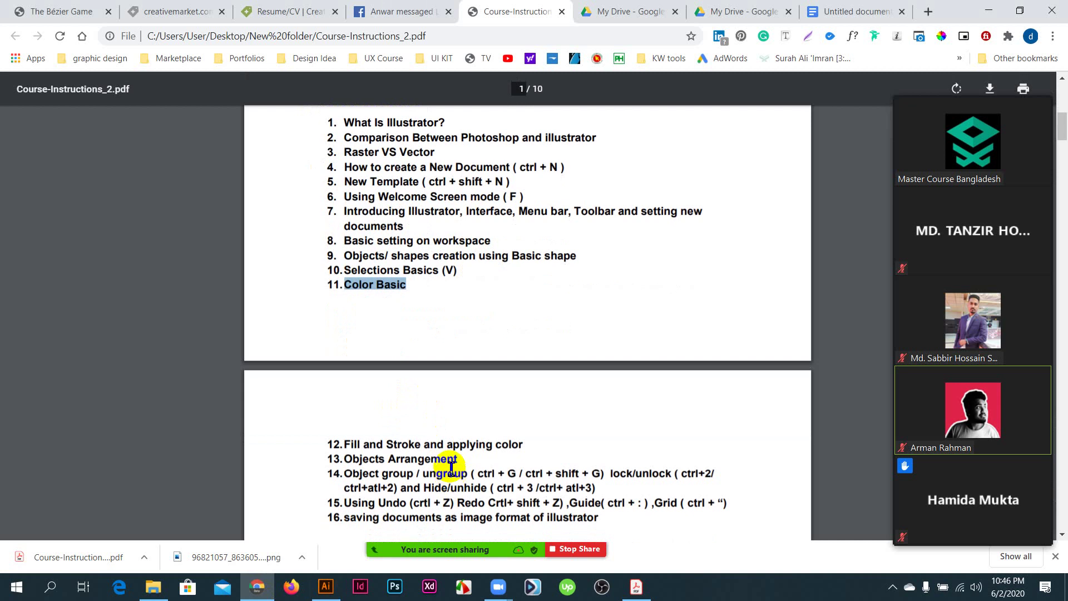
{"action": "left_click", "coordinate": [258, 593]}
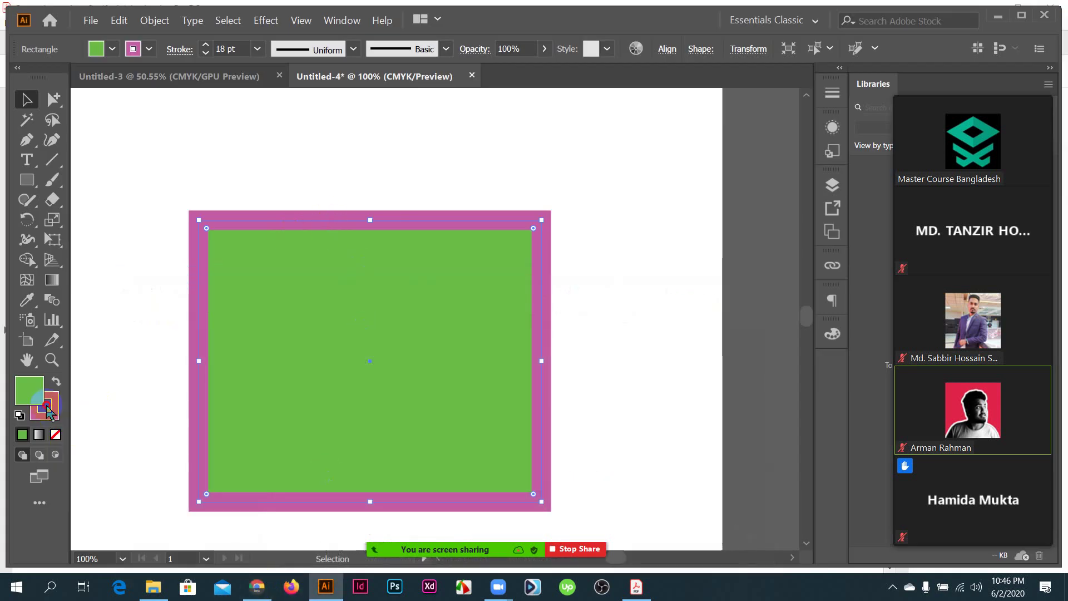
- Recolor the rectangle with a yellow stroke and a red fill
{"action": "left_click", "coordinate": [47, 411]}
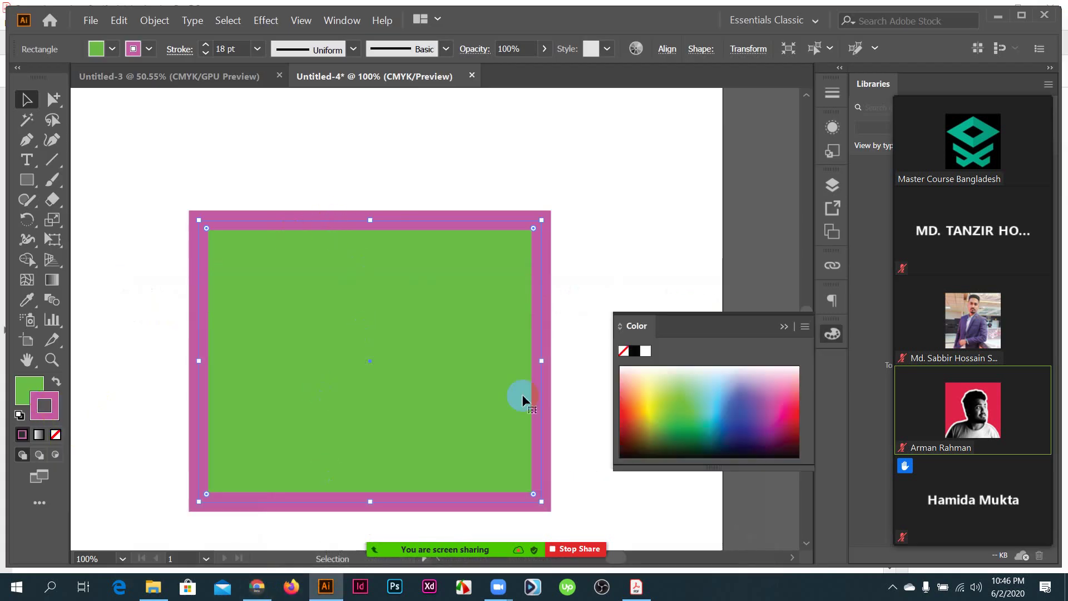
{"action": "left_click", "coordinate": [652, 406]}
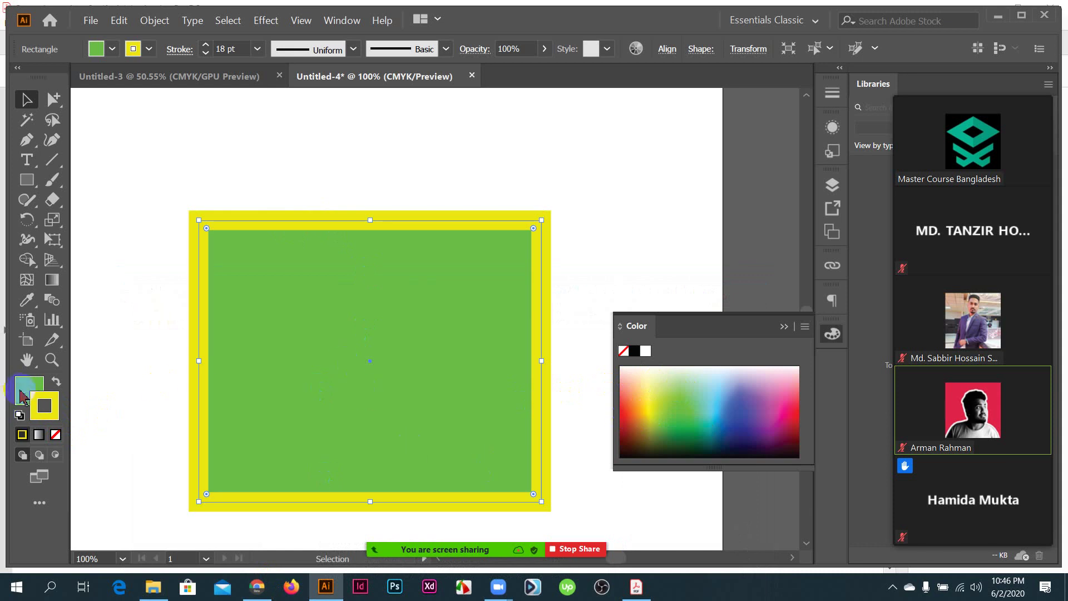
{"action": "double_click", "coordinate": [29, 392]}
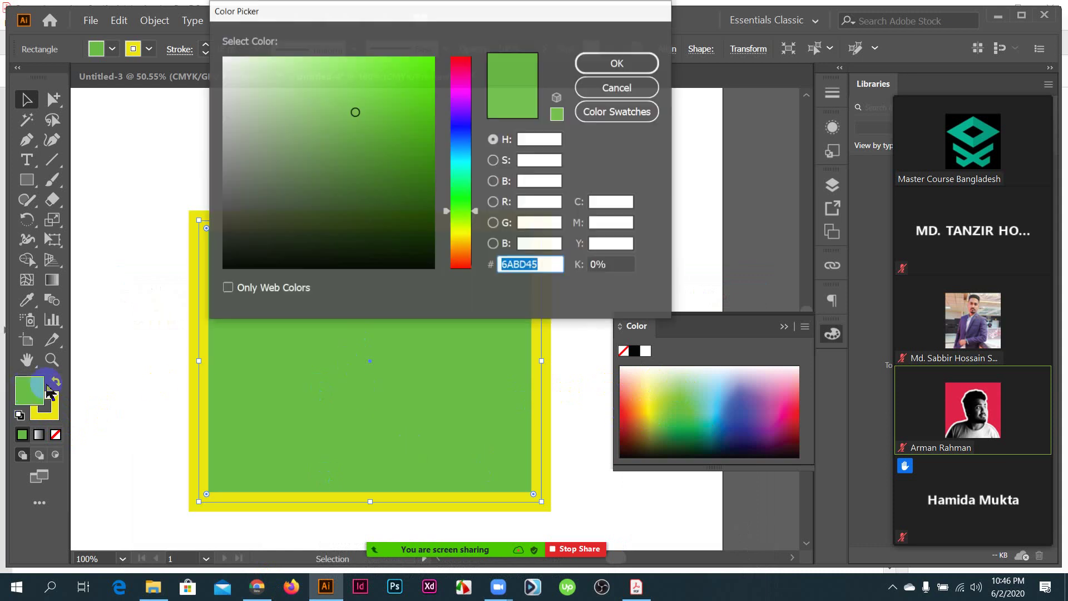
{"action": "left_click", "coordinate": [467, 140]}
{"action": "left_click_drag", "start_coordinate": [468, 141], "coordinate": [459, 256]}
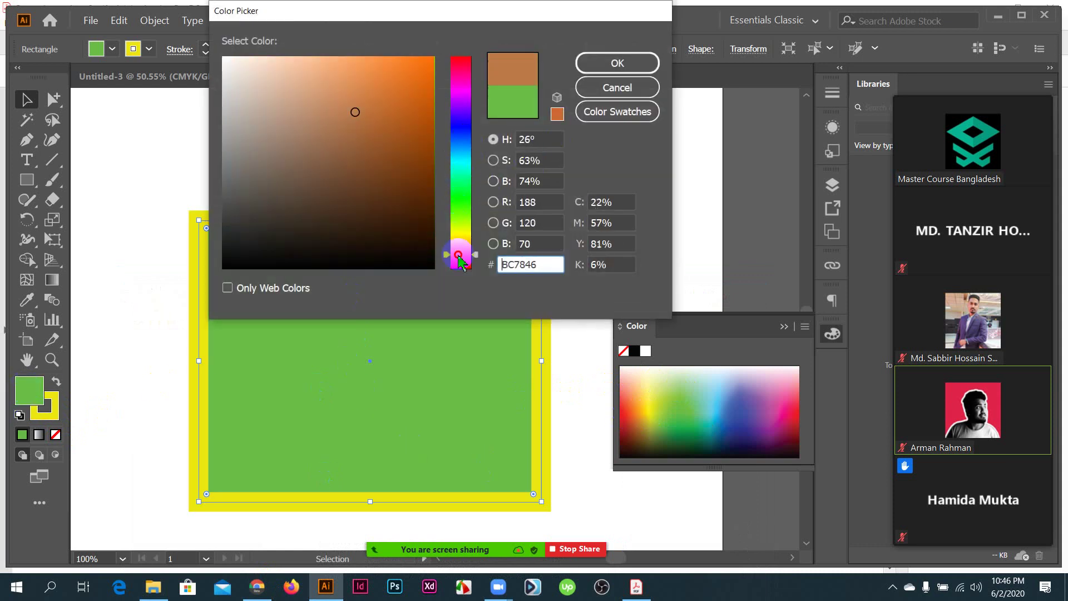
{"action": "left_click", "coordinate": [461, 64]}
{"action": "left_click", "coordinate": [425, 75]}
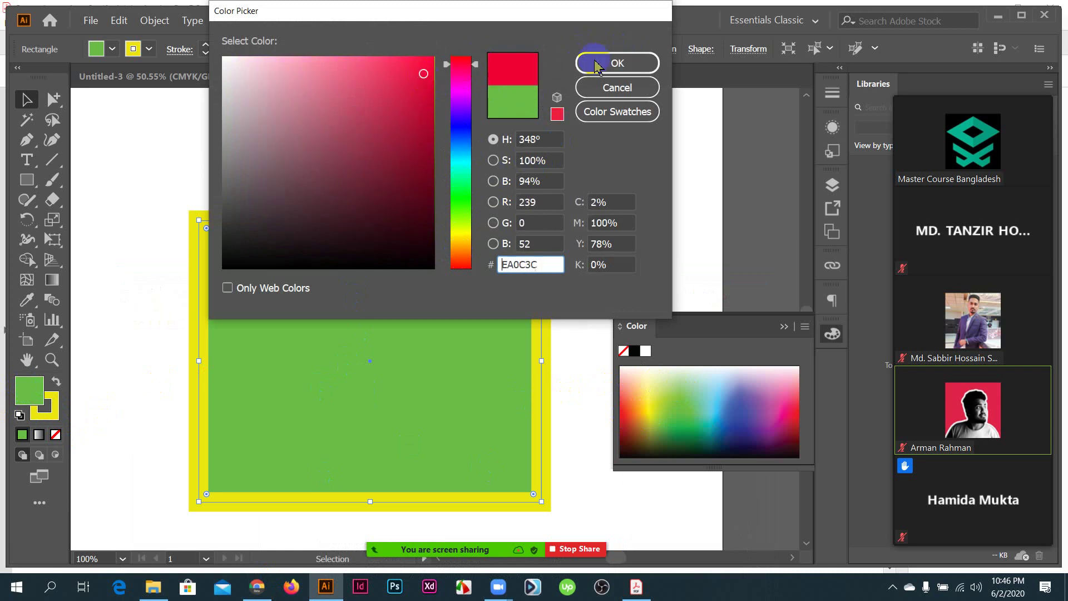
{"action": "left_click", "coordinate": [636, 63]}
{"action": "left_click", "coordinate": [384, 338]}
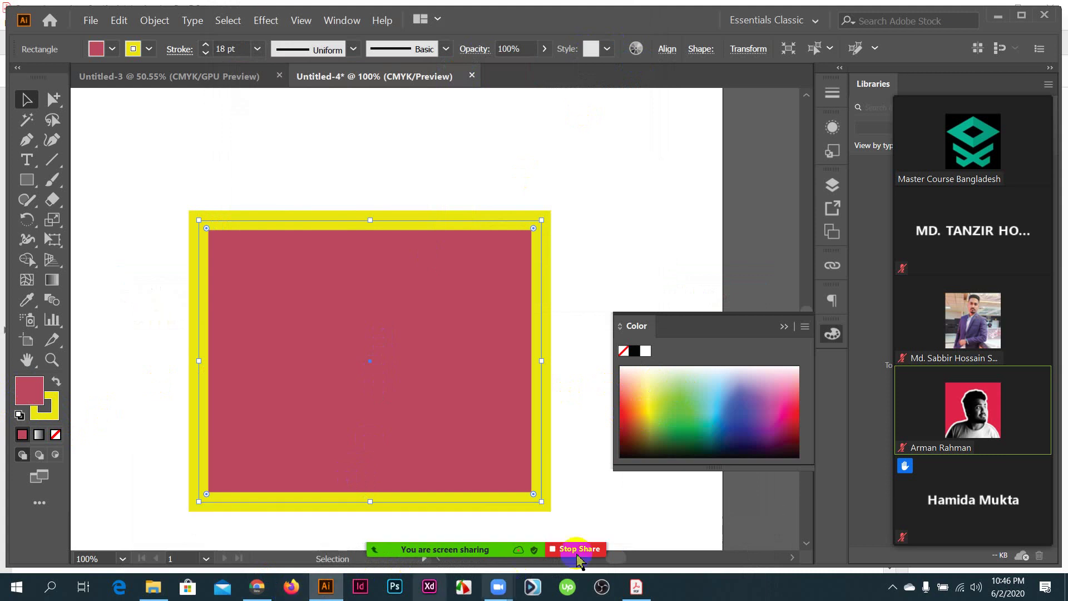
- Switch to Acrobat, read the Class 01 topics in Course-Instructions_2.pdf, and select the text "Objects Arrangement"
{"action": "left_click", "coordinate": [636, 589]}
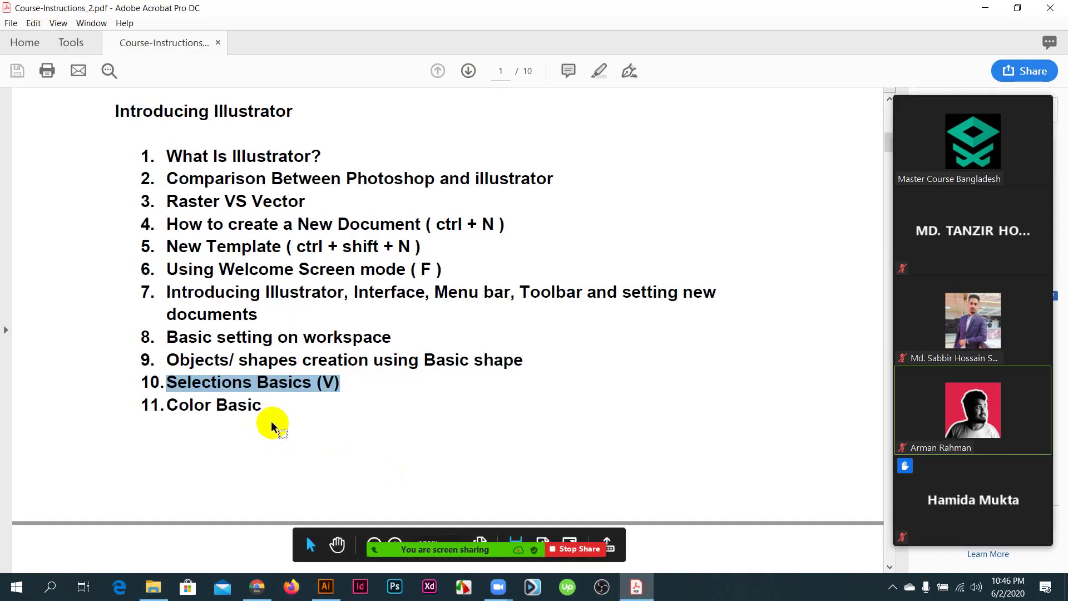
{"action": "scroll", "coordinate": [275, 427], "scroll_direction": "down", "scroll_amount": 1}
{"action": "scroll", "coordinate": [277, 427], "scroll_direction": "down", "scroll_amount": 4}
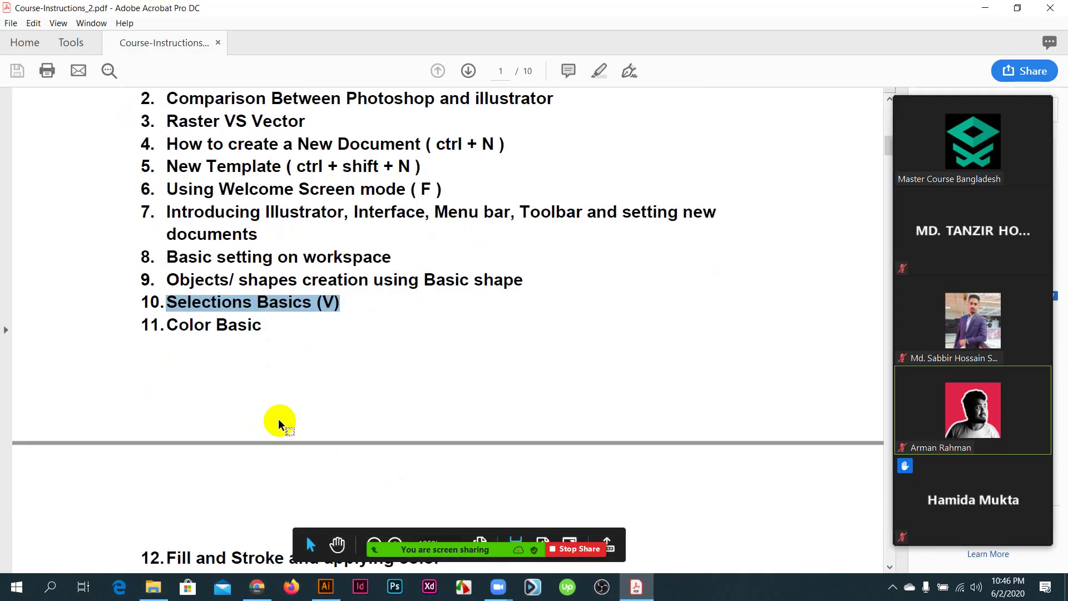
{"action": "scroll", "coordinate": [282, 424], "scroll_direction": "down", "scroll_amount": 3}
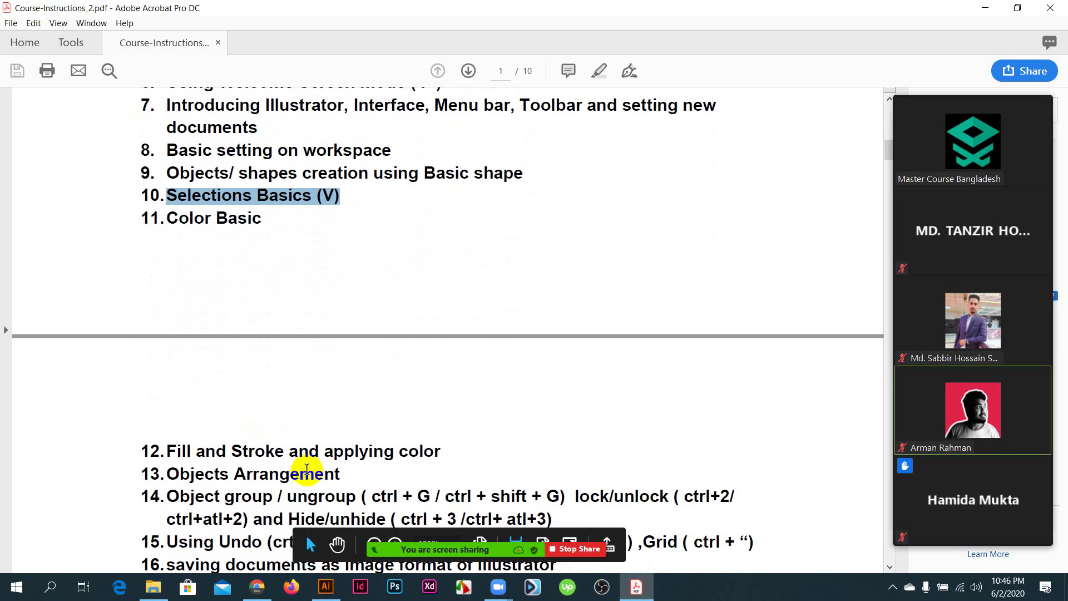
{"action": "scroll", "coordinate": [334, 429], "scroll_direction": "down", "scroll_amount": 5}
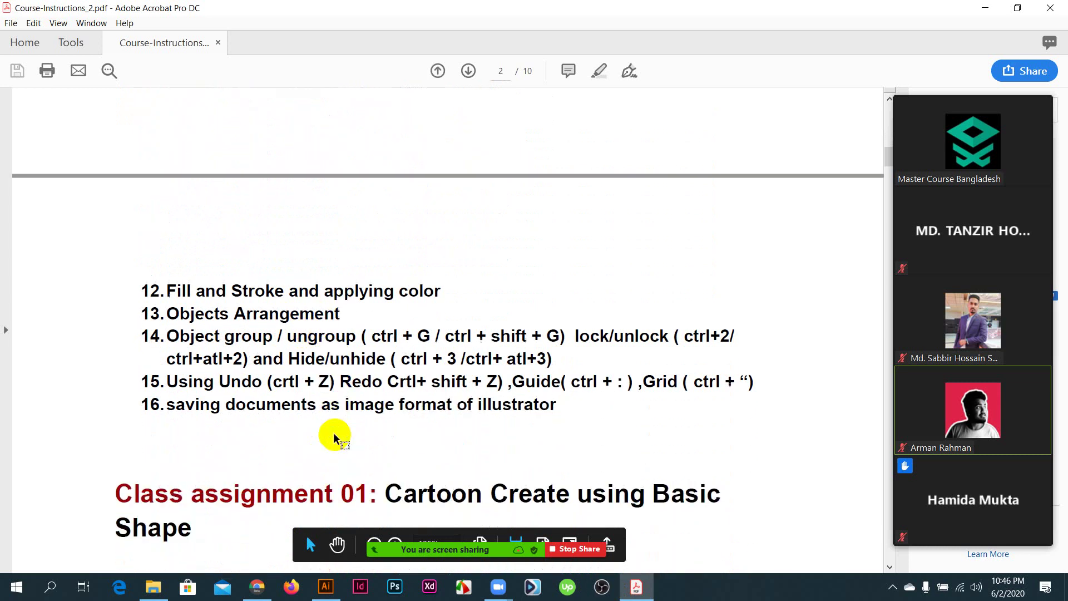
{"action": "scroll", "coordinate": [338, 426], "scroll_direction": "up", "scroll_amount": 1}
{"action": "left_click_drag", "start_coordinate": [348, 341], "coordinate": [171, 342]}
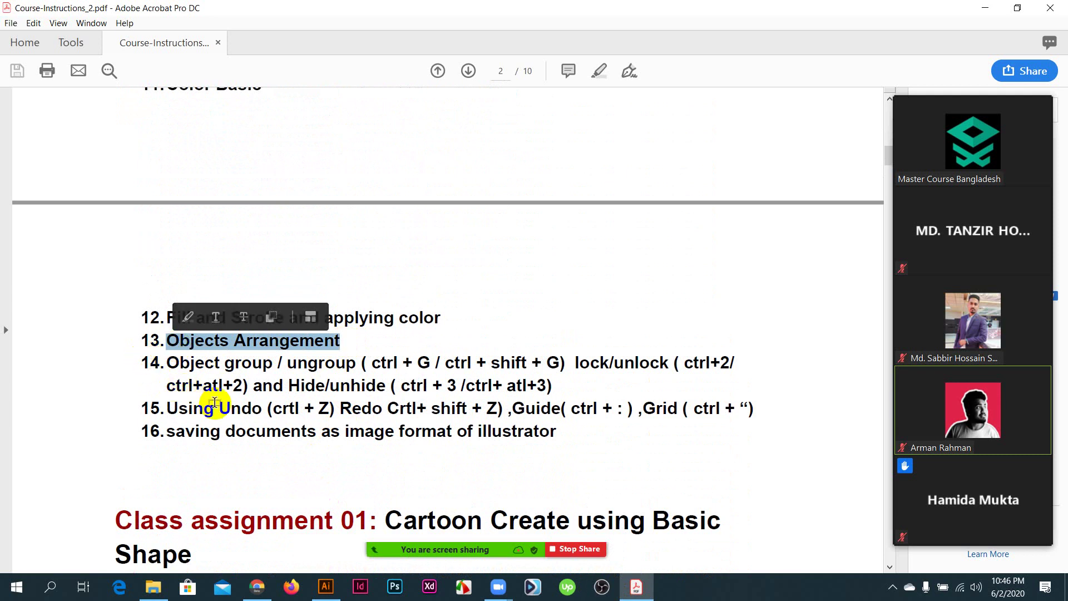
- Switch back to Illustrator and collapse the floating Color panel
{"action": "key", "text": "alt+Tab"}
{"action": "scroll", "coordinate": [418, 363], "scroll_direction": "down", "scroll_amount": 3}
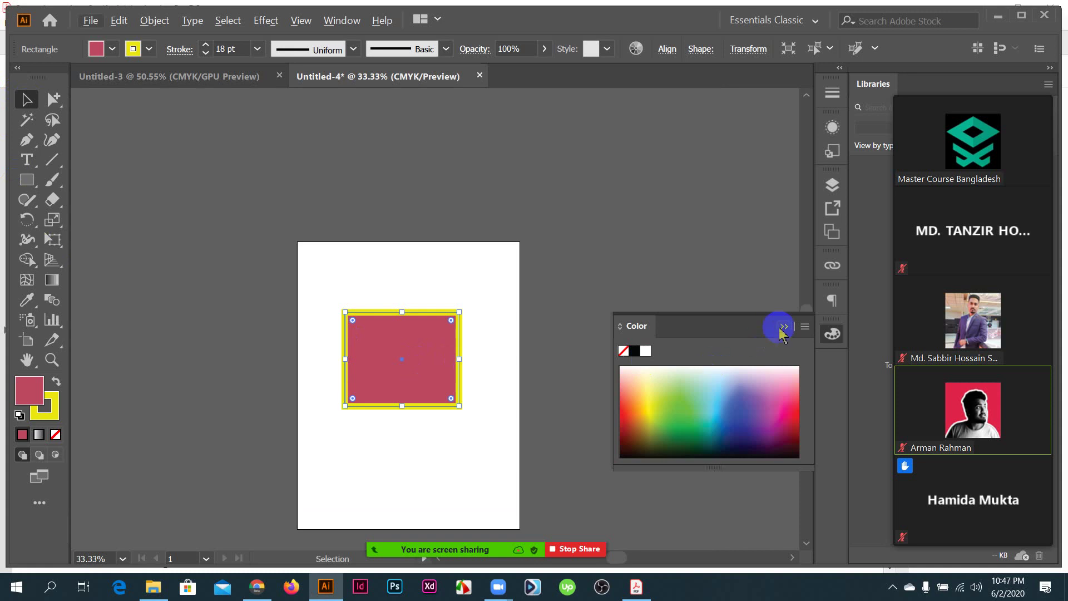
{"action": "left_click", "coordinate": [784, 327]}
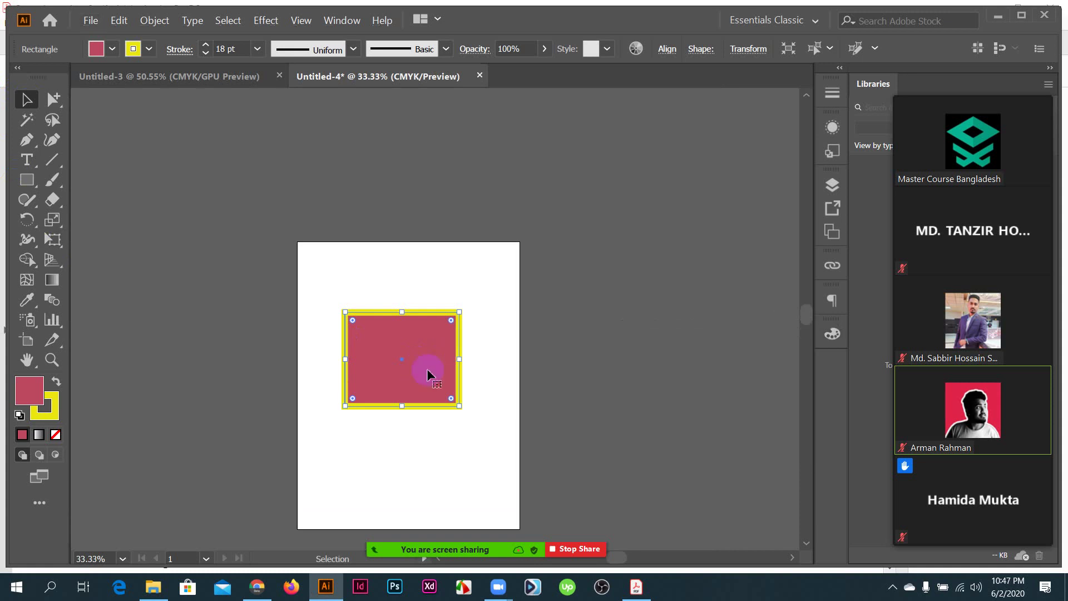
{"action": "scroll", "coordinate": [440, 390], "scroll_direction": "up", "scroll_amount": 1}
{"action": "scroll", "coordinate": [445, 418], "scroll_direction": "up", "scroll_amount": 1}
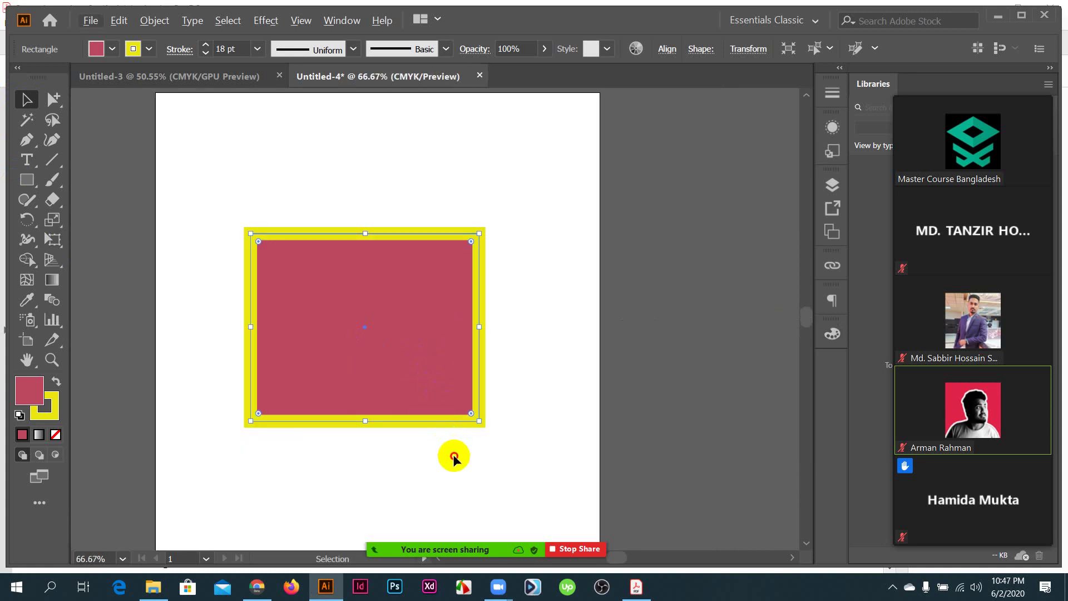
- Try deleting the rectangle, restore it, and place it slightly higher on the artboard
{"action": "left_click_drag", "start_coordinate": [401, 359], "coordinate": [155, 359]}
{"action": "key", "text": "Delete"}
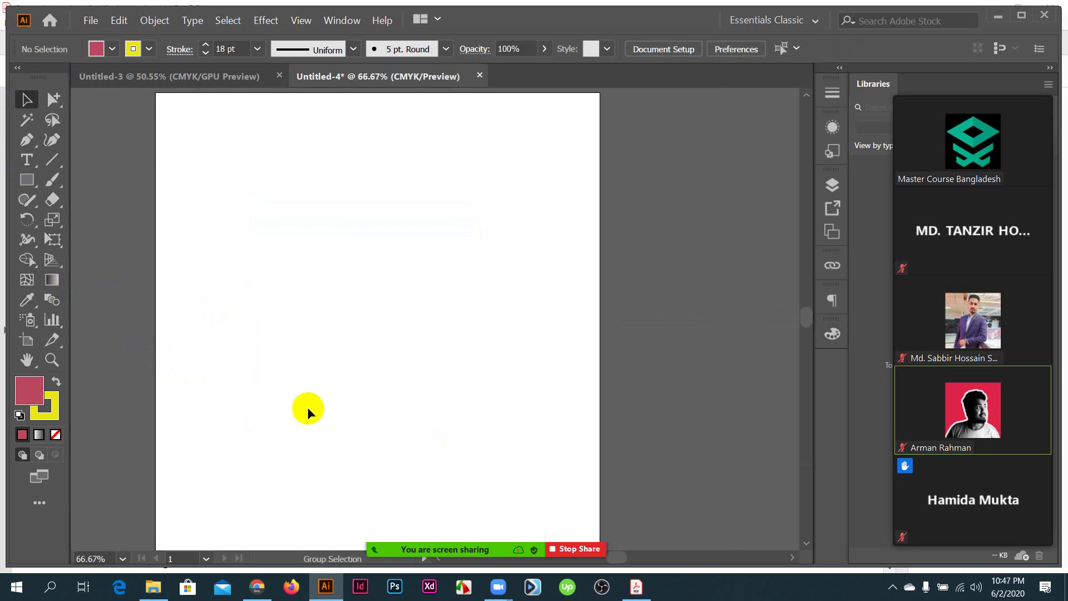
{"action": "key", "text": "ctrl+z"}
{"action": "left_click_drag", "start_coordinate": [362, 263], "coordinate": [361, 279]}
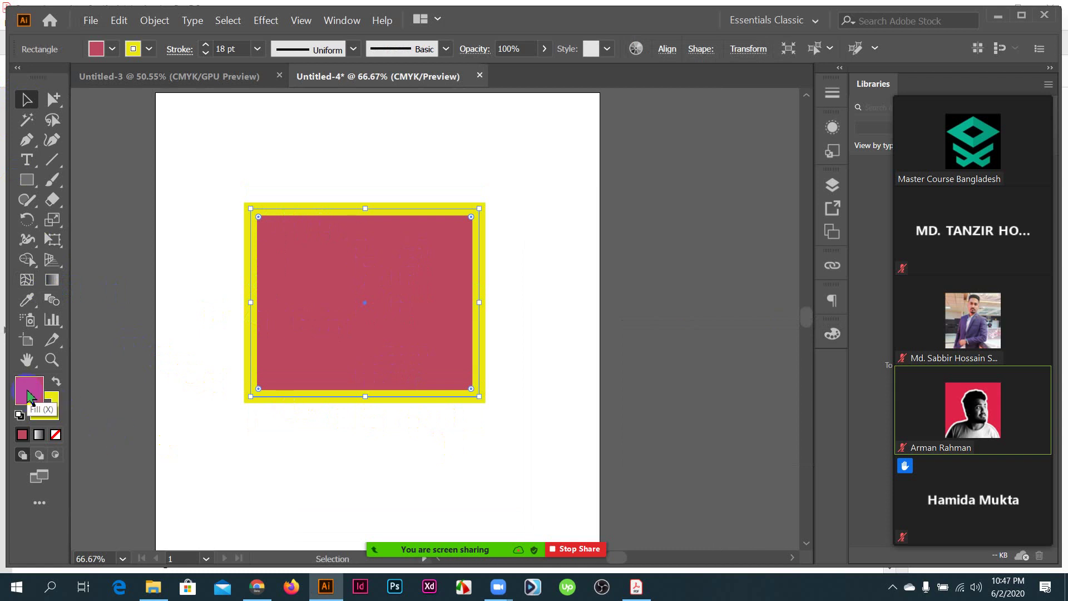
- Remove the rectangle's fill and swap the empty fill with the yellow stroke twice
{"action": "left_click", "coordinate": [56, 436]}
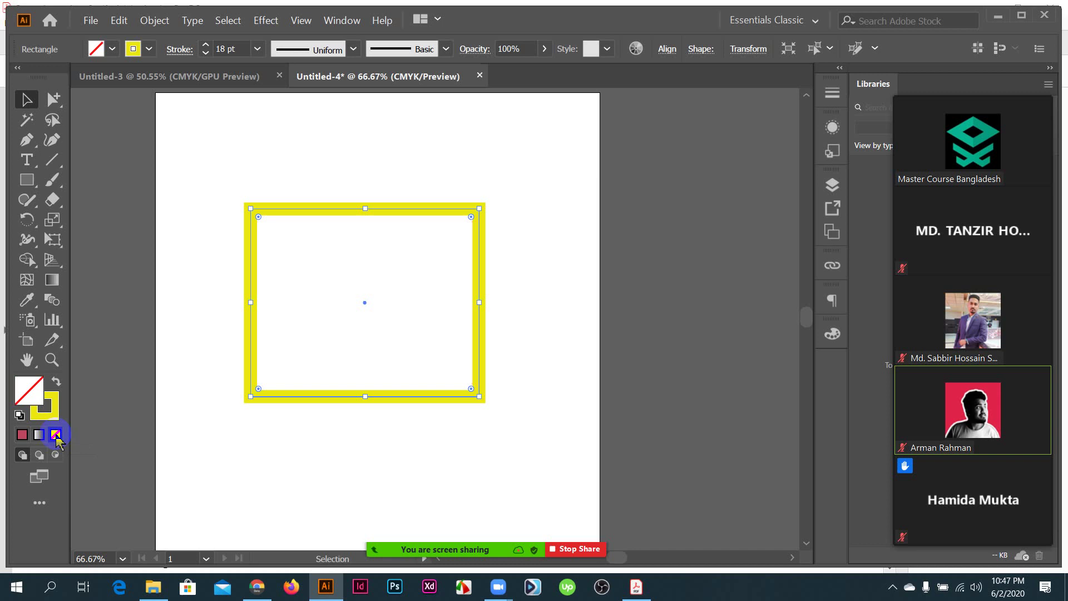
{"action": "left_click", "coordinate": [56, 382]}
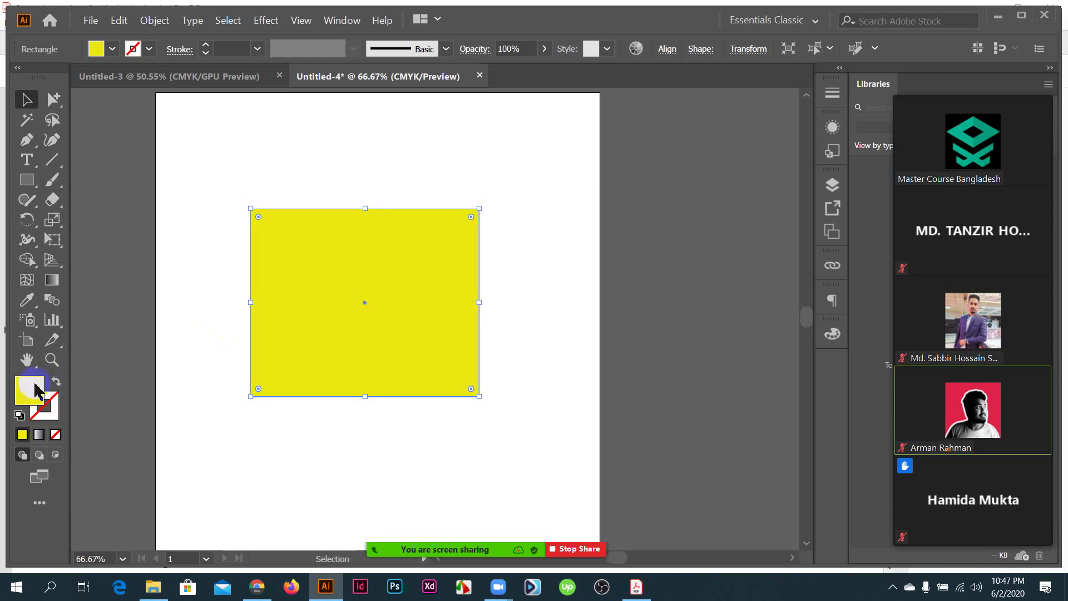
{"action": "left_click", "coordinate": [34, 384]}
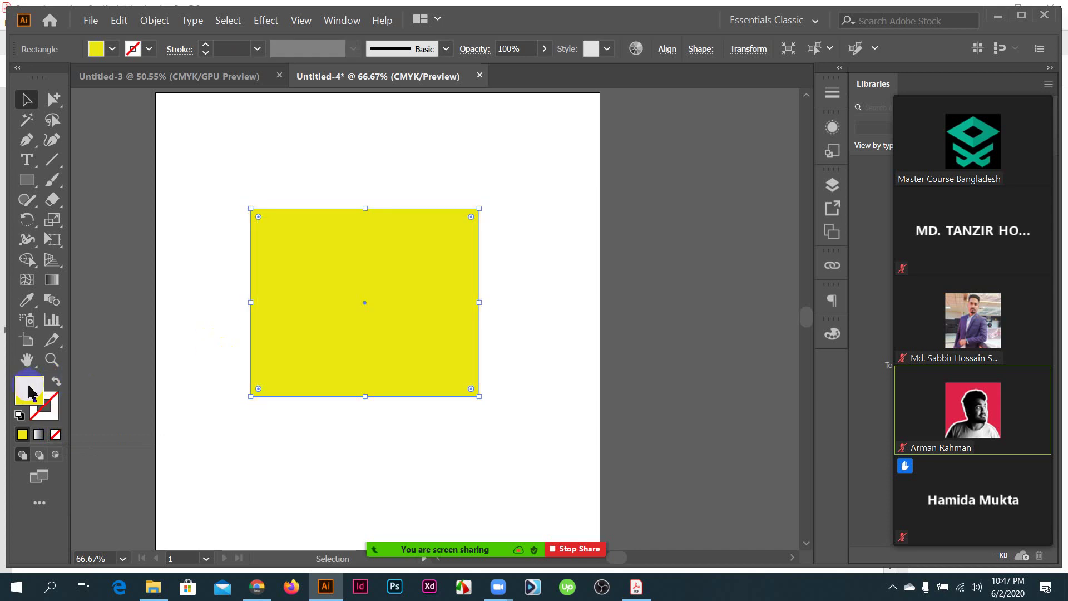
{"action": "left_click", "coordinate": [55, 383]}
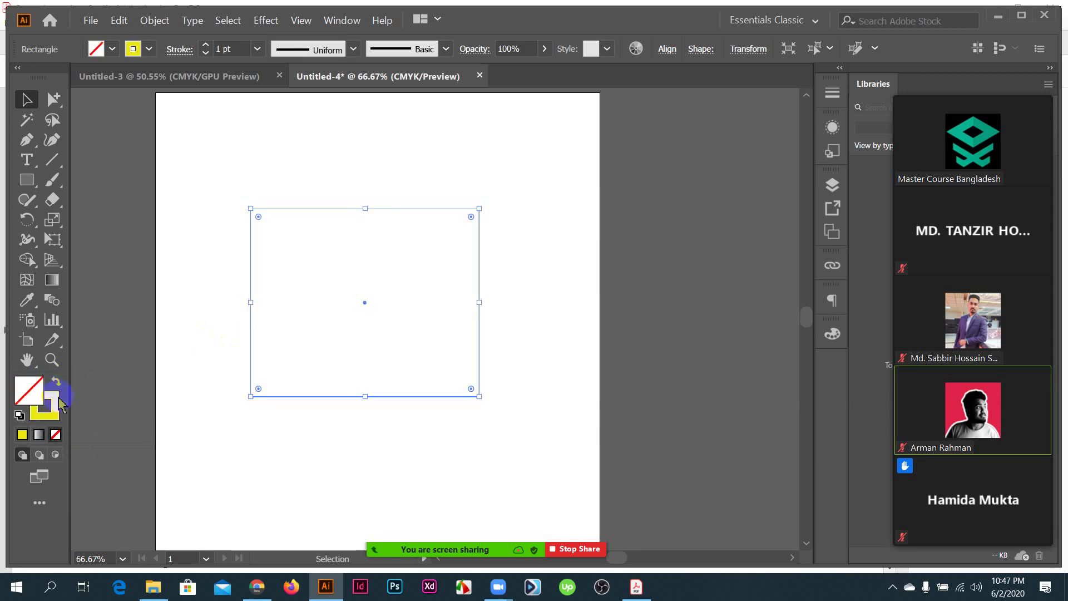
- Remove the rectangle's stroke and give it a green fill from the color spectrum
{"action": "left_click", "coordinate": [59, 398]}
{"action": "left_click", "coordinate": [55, 435]}
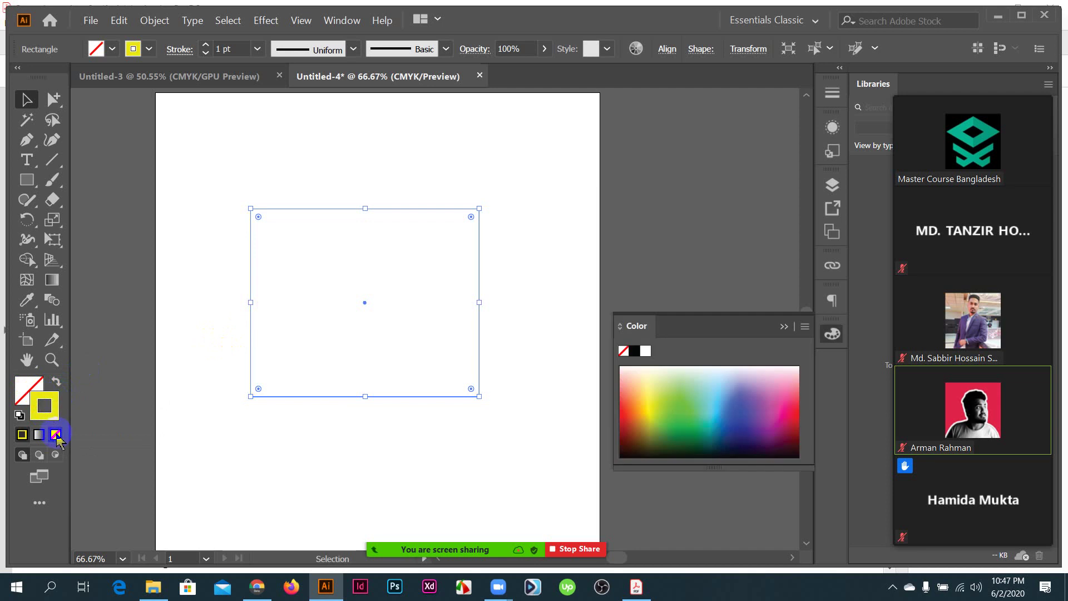
{"action": "left_click", "coordinate": [57, 435]}
{"action": "left_click", "coordinate": [30, 391]}
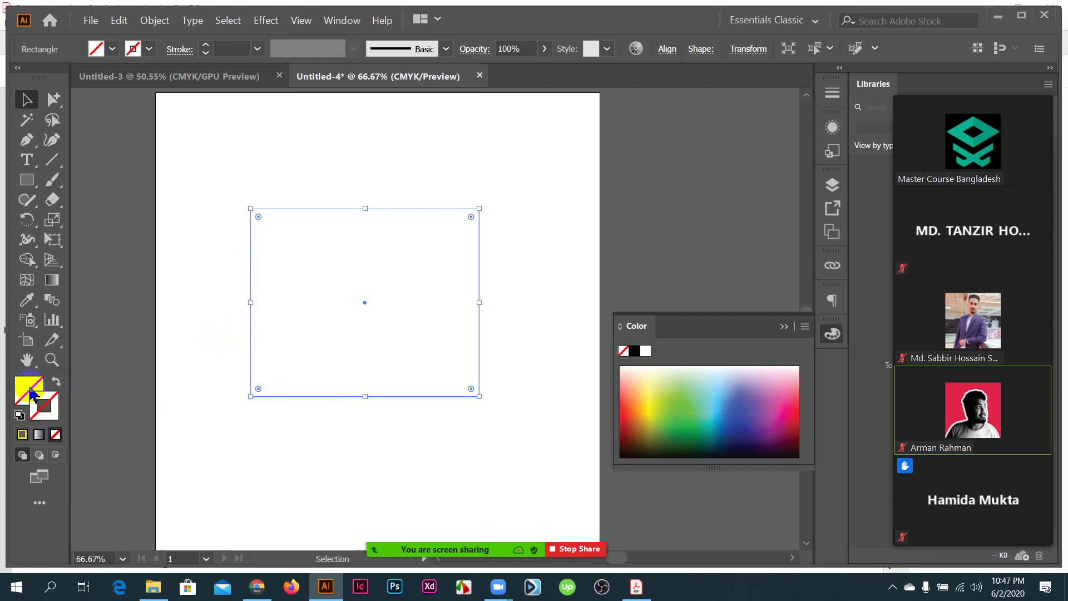
{"action": "left_click", "coordinate": [678, 391]}
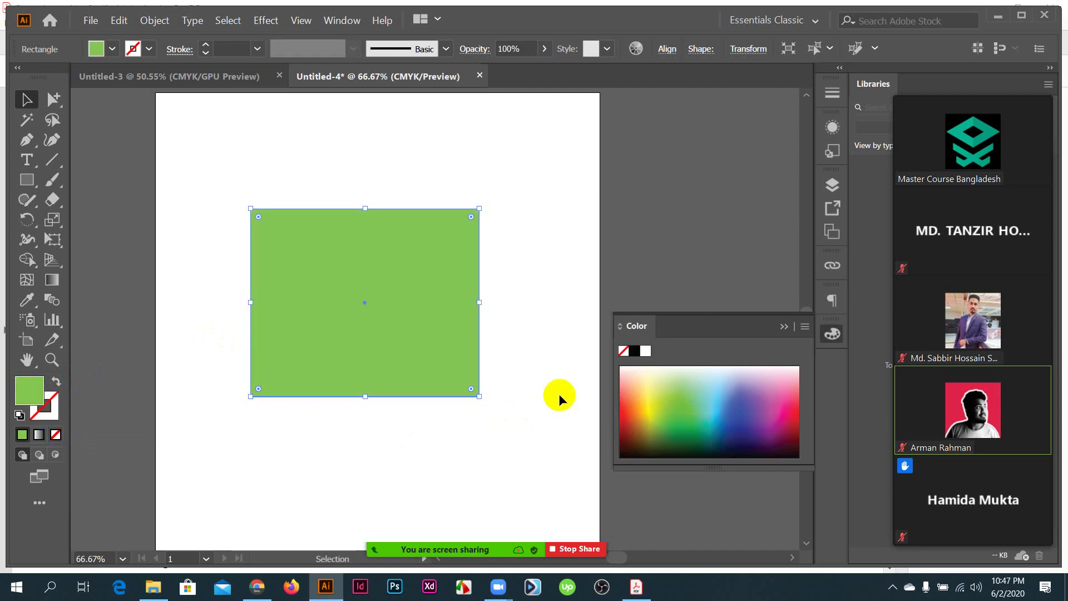
{"action": "left_click", "coordinate": [397, 320]}
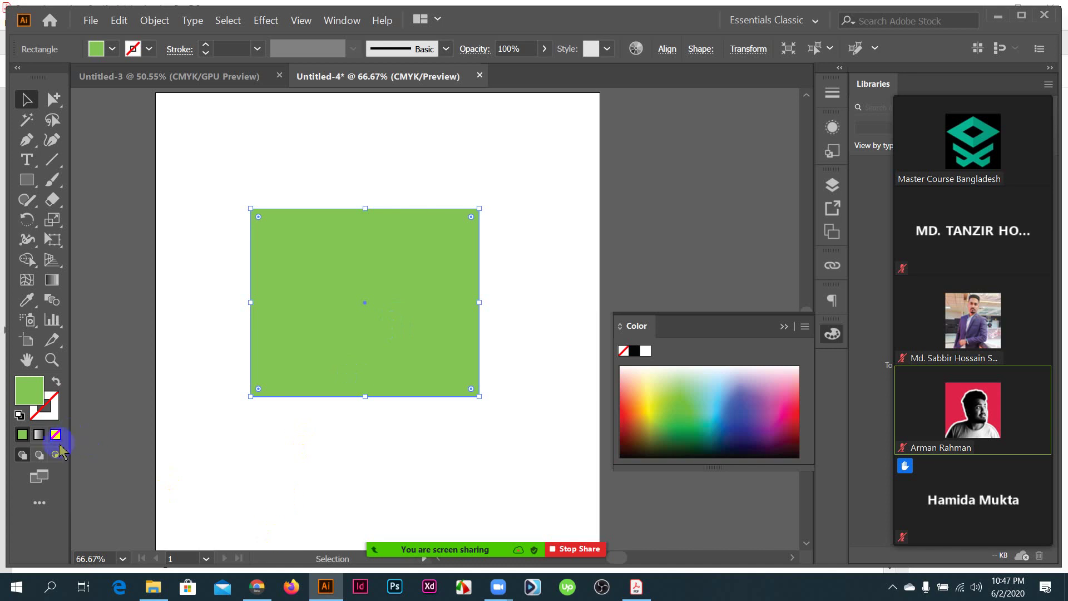
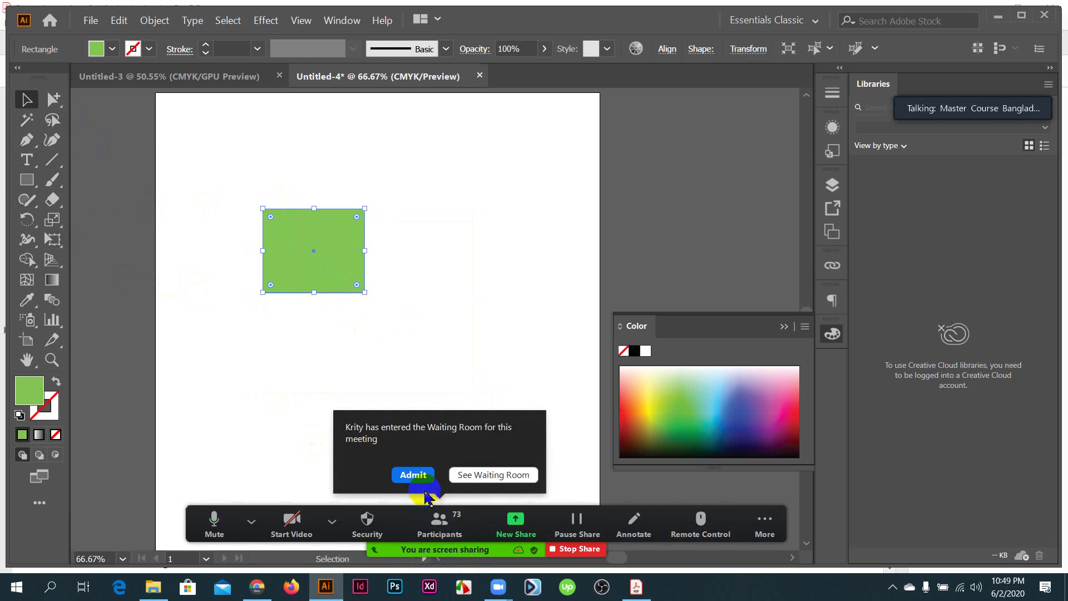
- Admit the waiting participant to the meeting and draw a rounded rectangle overlapping the green rectangle's upper-left corner
{"action": "left_click", "coordinate": [411, 475]}
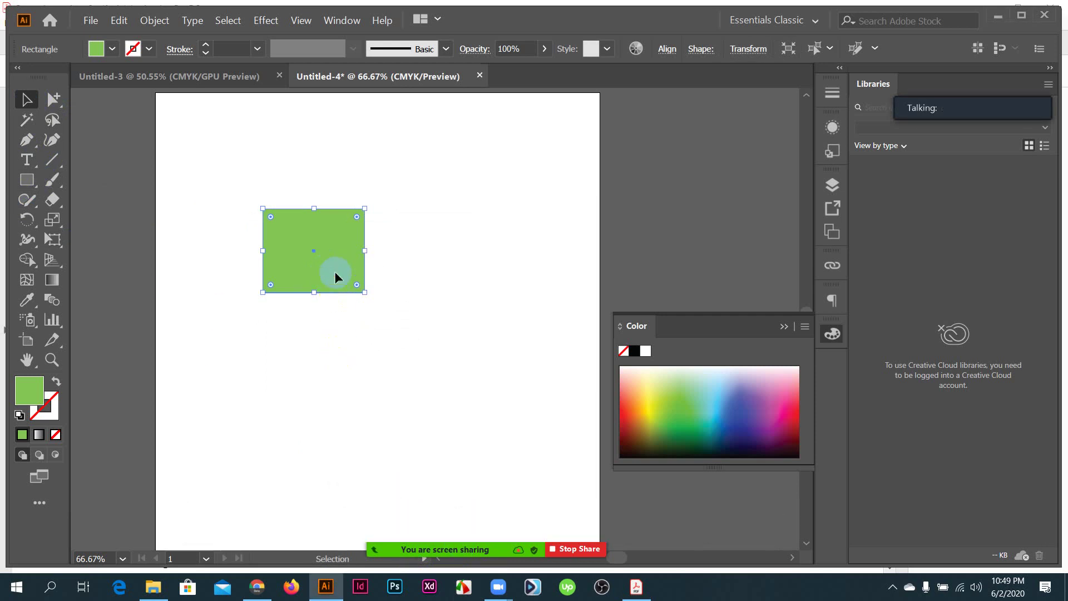
{"action": "left_click", "coordinate": [27, 180]}
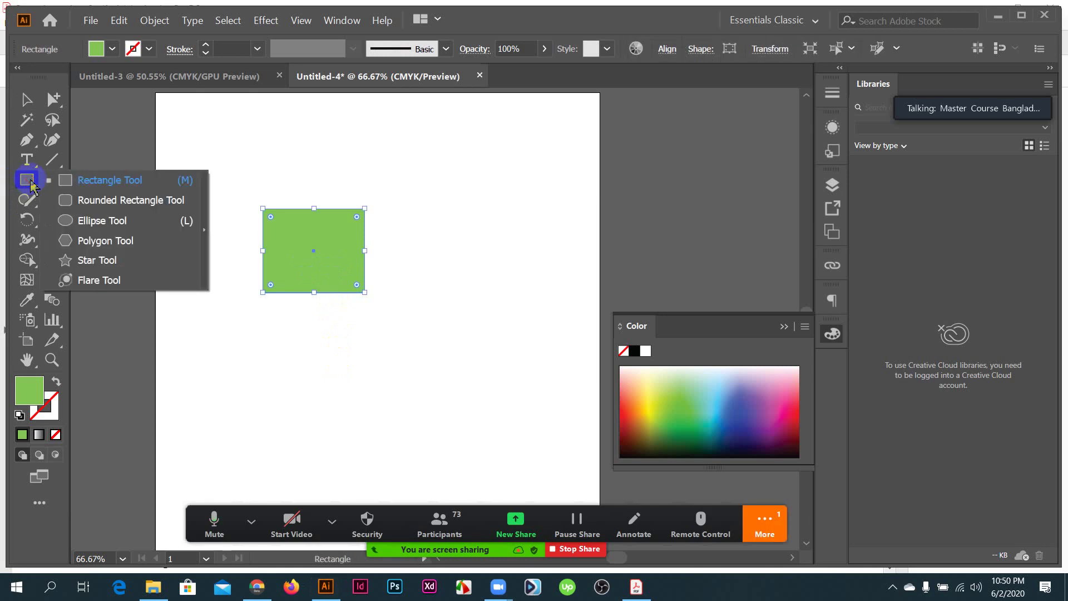
{"action": "left_click", "coordinate": [89, 201]}
{"action": "left_click_drag", "start_coordinate": [219, 187], "coordinate": [315, 282]}
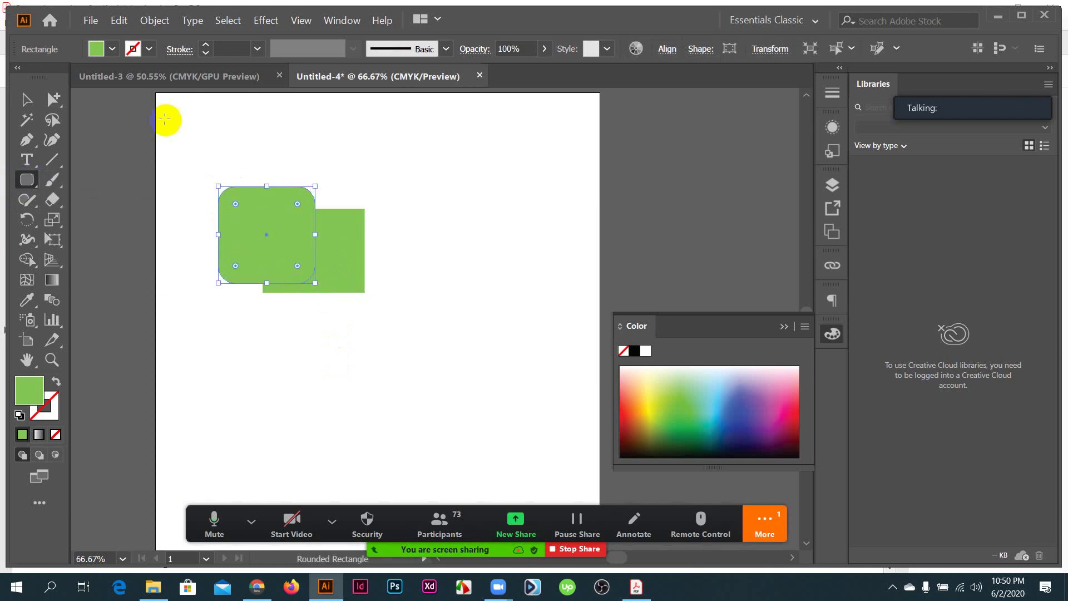
- Fill the rounded rectangle with the magenta swatch
{"action": "left_click", "coordinate": [112, 49]}
{"action": "left_click", "coordinate": [116, 77]}
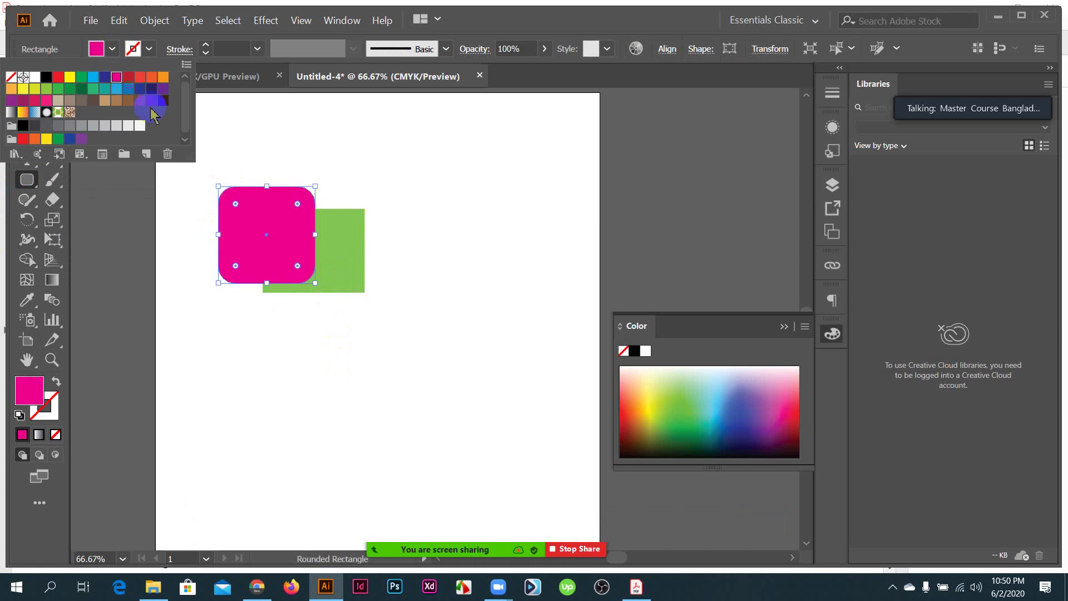
{"action": "left_click", "coordinate": [297, 148]}
- Draw a circle to the right of the green rectangle and fill it with a brown swatch
{"action": "right_click", "coordinate": [34, 179]}
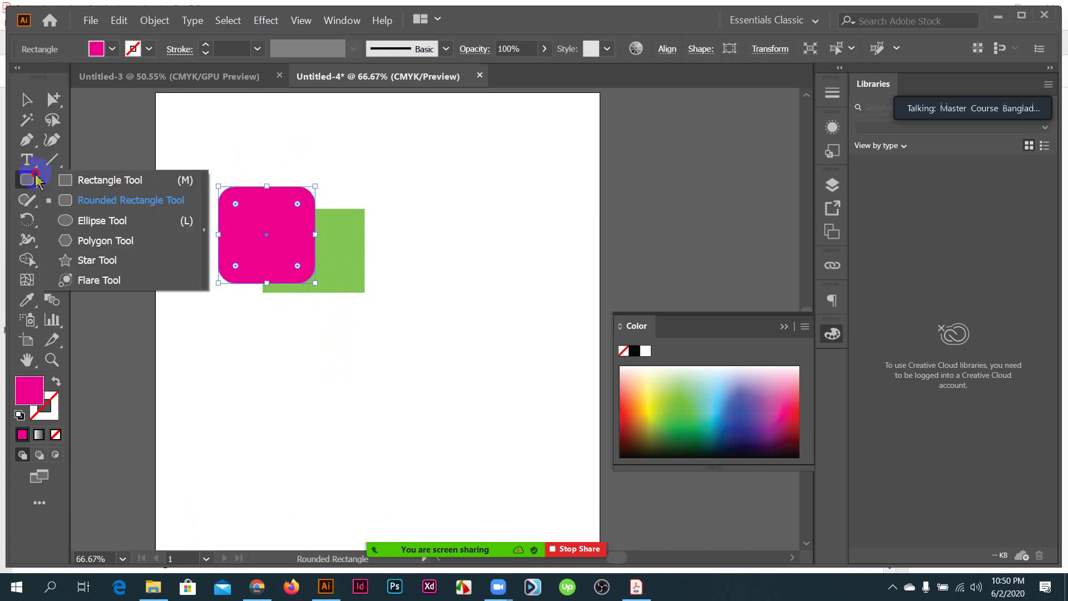
{"action": "left_click", "coordinate": [102, 221]}
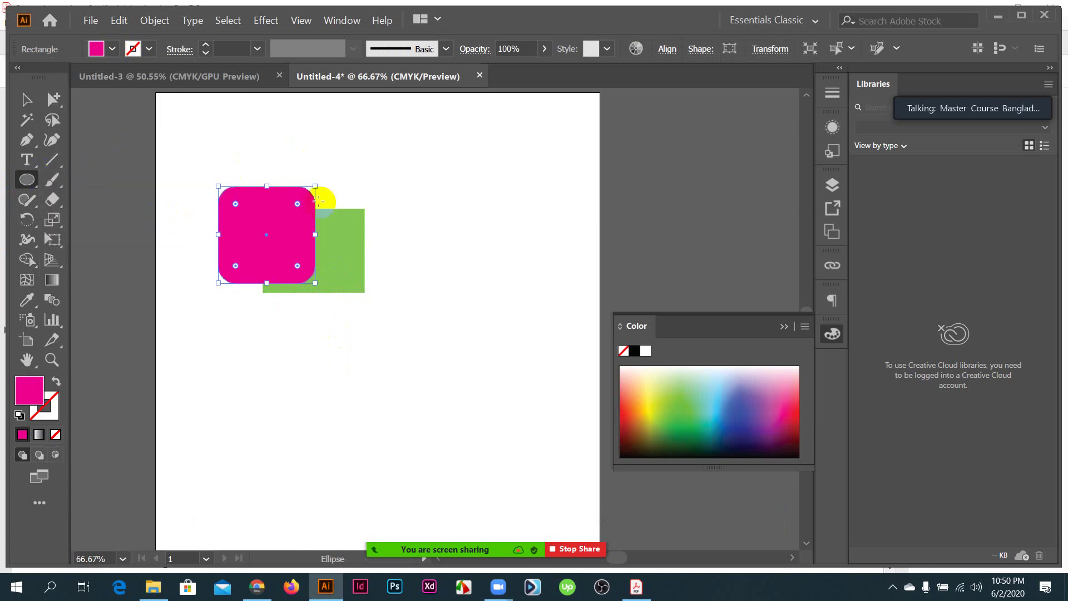
{"action": "left_click_drag", "start_coordinate": [393, 217], "coordinate": [360, 231]}
{"action": "left_click", "coordinate": [112, 49]}
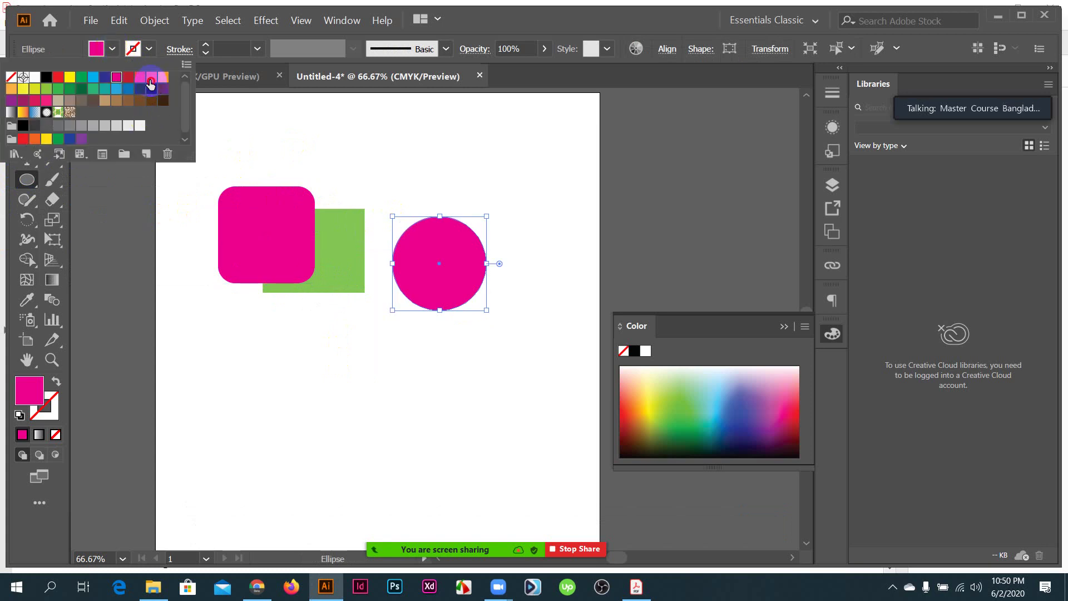
{"action": "left_click", "coordinate": [150, 79]}
{"action": "left_click", "coordinate": [116, 100]}
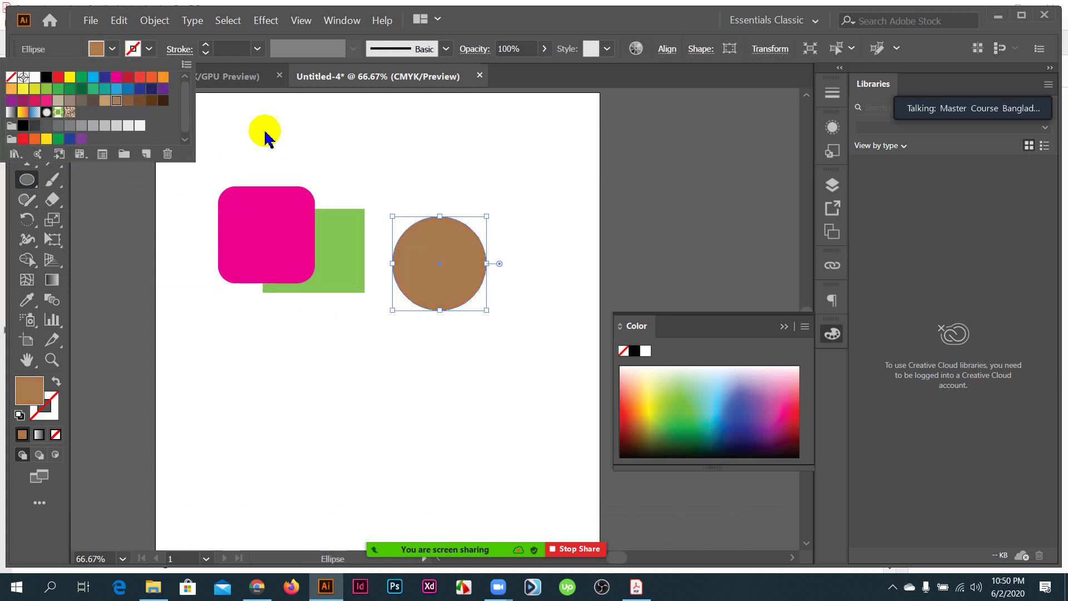
{"action": "left_click", "coordinate": [362, 146]}
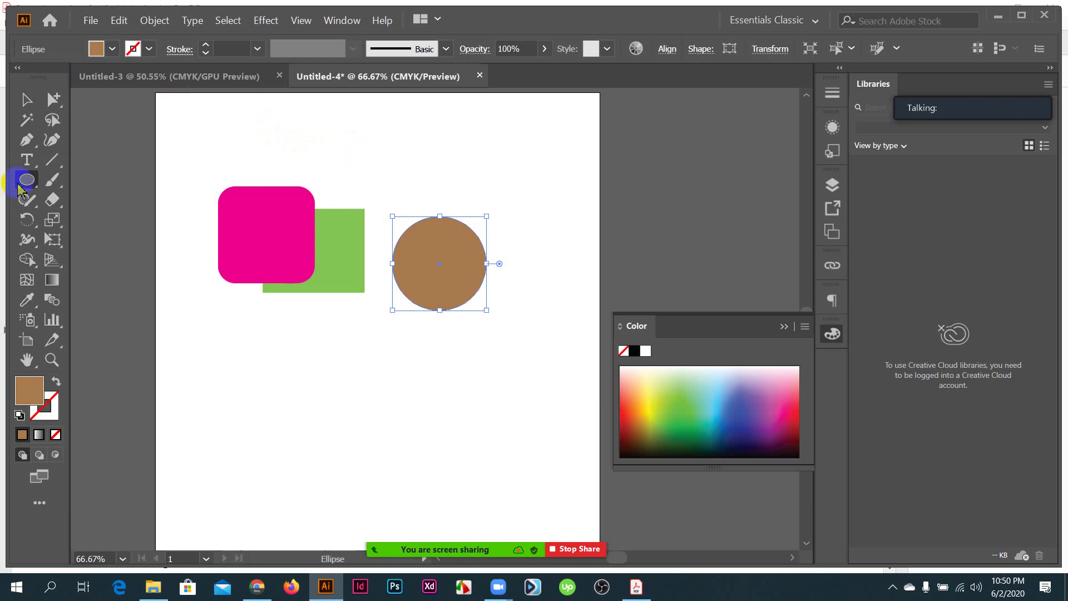
- Draw a seven-sided polygon above the green rectangle, adjusting the number of sides while drawing
{"action": "left_click_drag", "start_coordinate": [21, 190], "coordinate": [89, 245]}
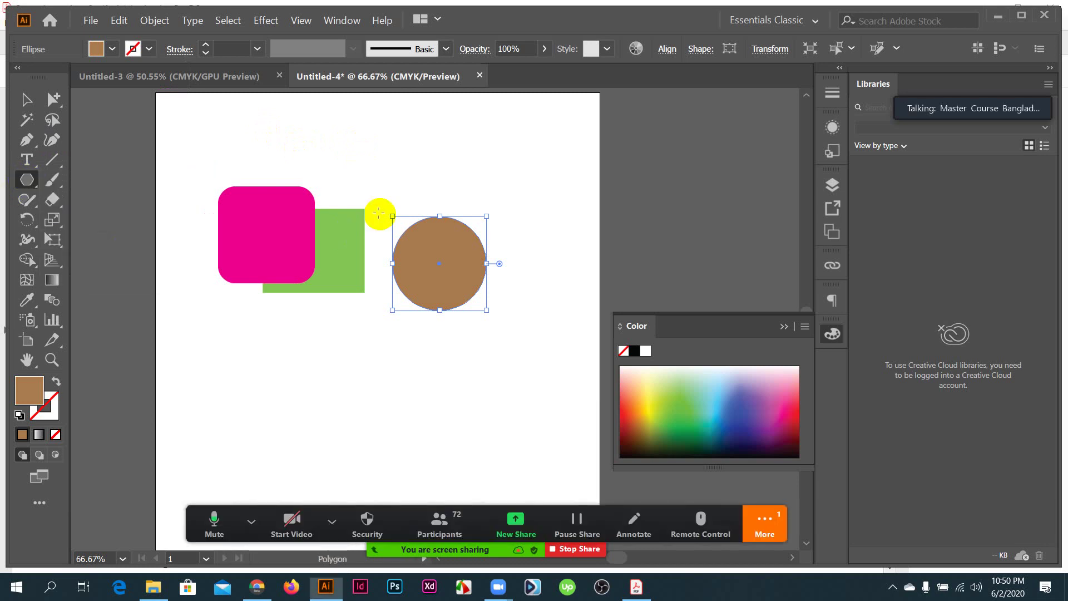
{"action": "left_click_drag", "start_coordinate": [357, 143], "coordinate": [379, 177]}
{"action": "key", "text": "Down"}
{"action": "key", "text": "Down"}
{"action": "key", "text": "Down"}
{"action": "key", "text": "Up"}
{"action": "key", "text": "Up"}
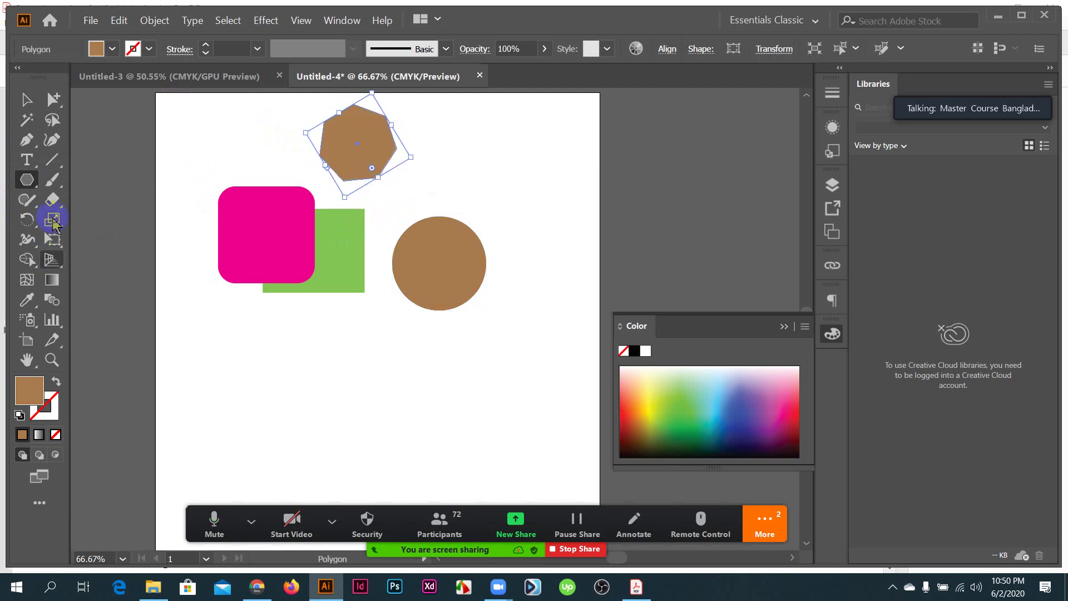
- Draw a six-pointed star at the green rectangle's lower-right corner and fill it with light blue
{"action": "left_click", "coordinate": [26, 179]}
{"action": "left_click", "coordinate": [97, 260]}
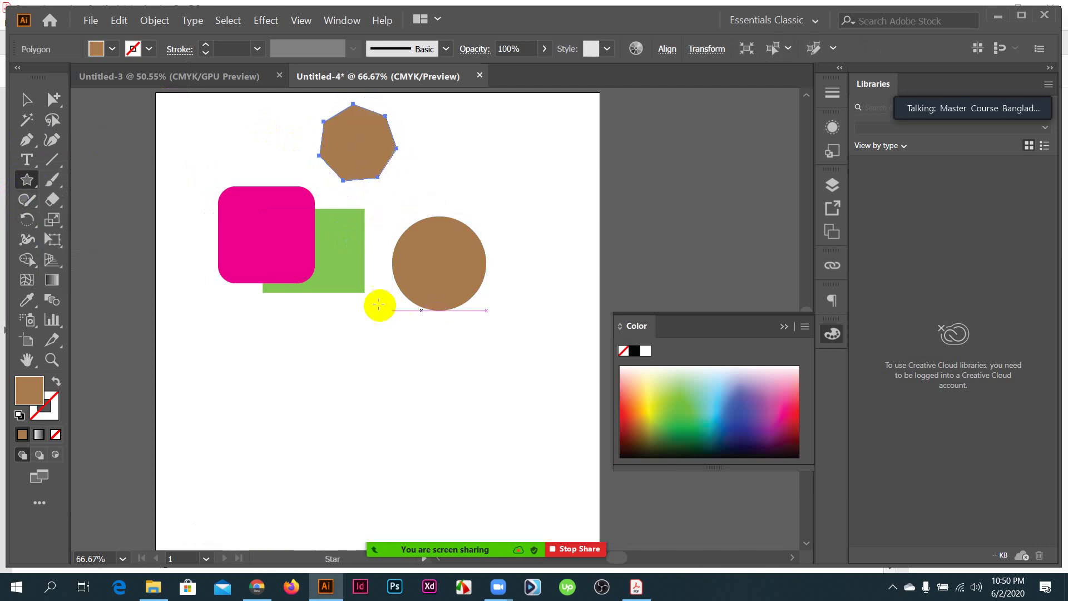
{"action": "left_click_drag", "start_coordinate": [362, 328], "coordinate": [390, 354]}
{"action": "key", "text": "Down"}
{"action": "key", "text": "Down"}
{"action": "key", "text": "Down"}
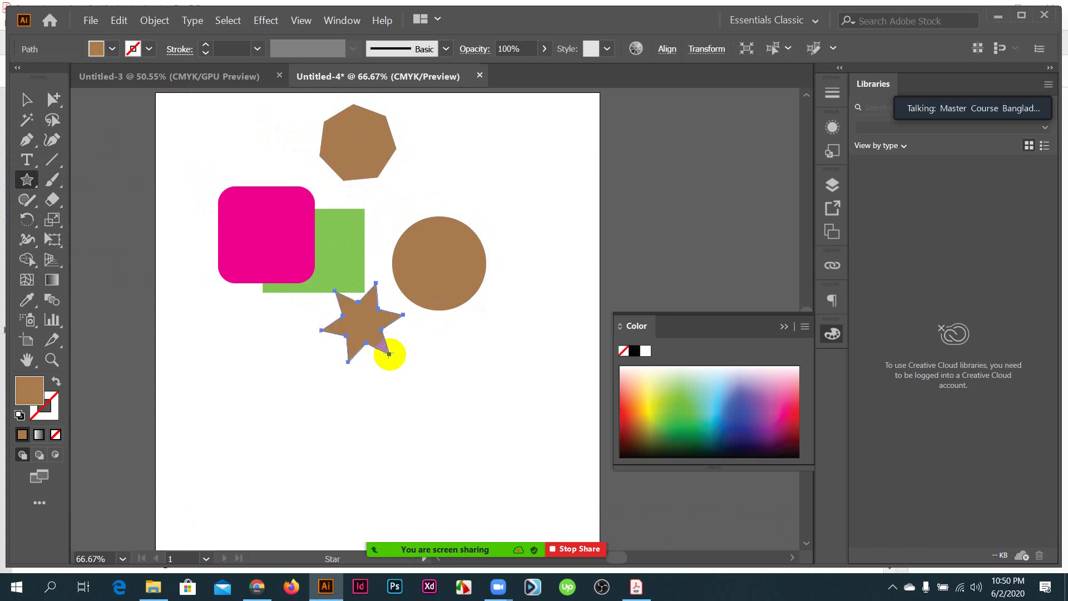
{"action": "left_click", "coordinate": [112, 52]}
{"action": "left_click", "coordinate": [117, 89]}
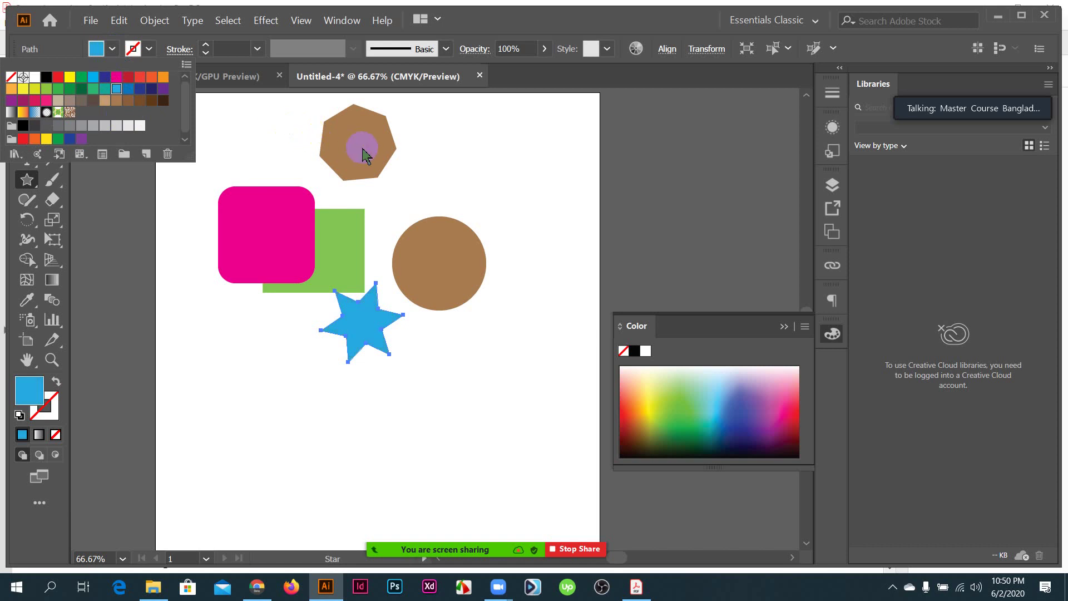
{"action": "key", "text": "Escape"}
- Recolor the seven-sided polygon, trying light gray and red before choosing purple, and admit the waiting participant to the meeting
{"action": "left_click_drag", "start_coordinate": [379, 180], "coordinate": [379, 180]}
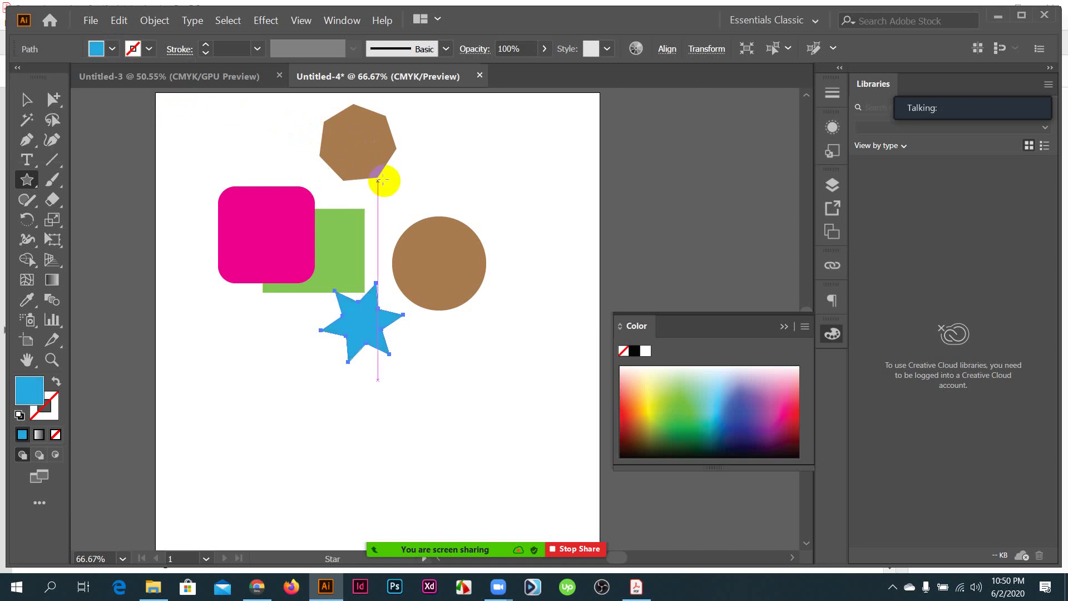
{"action": "left_click", "coordinate": [370, 160], "text": "ctrl"}
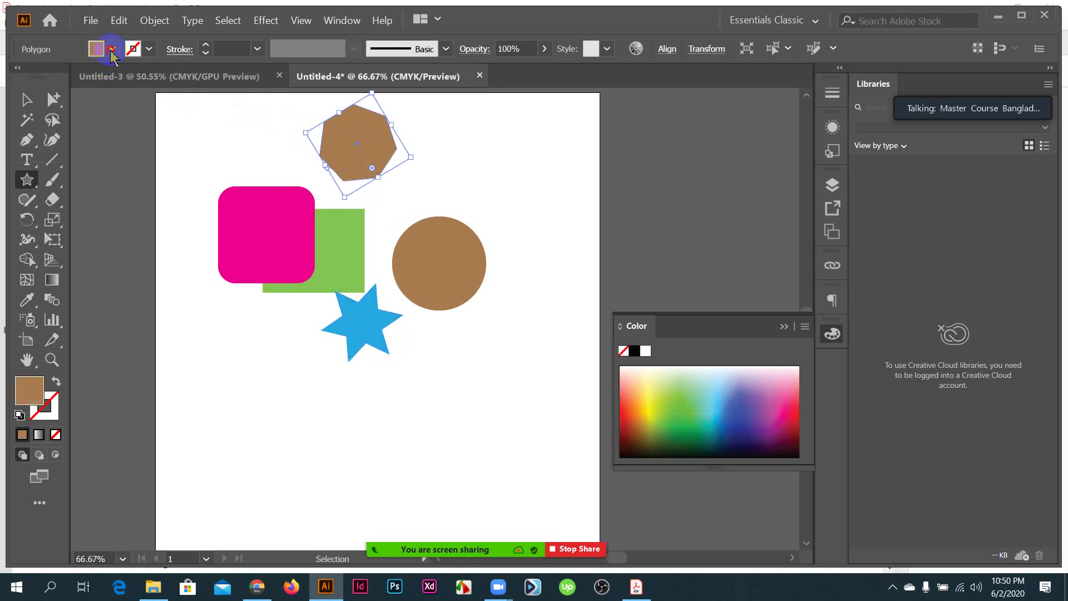
{"action": "left_click", "coordinate": [112, 52]}
{"action": "left_click", "coordinate": [117, 125]}
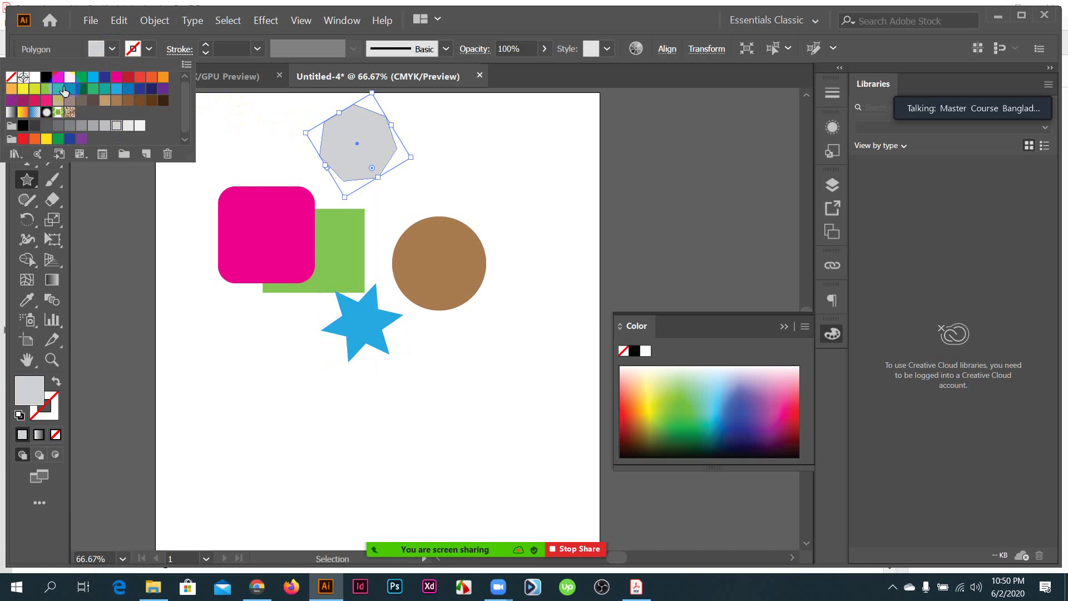
{"action": "left_click", "coordinate": [58, 77]}
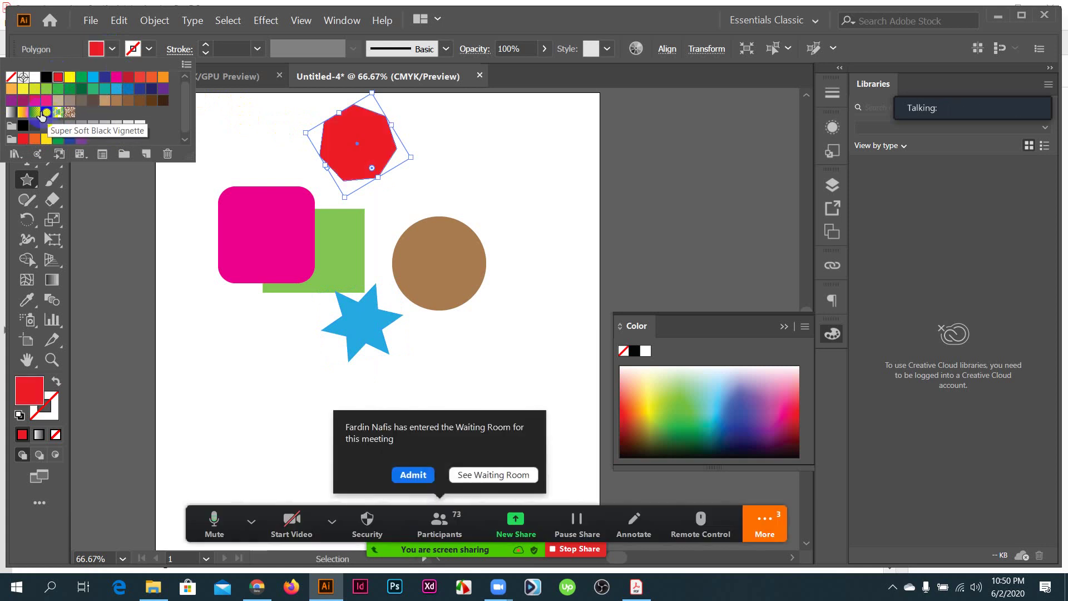
{"action": "left_click", "coordinate": [11, 100]}
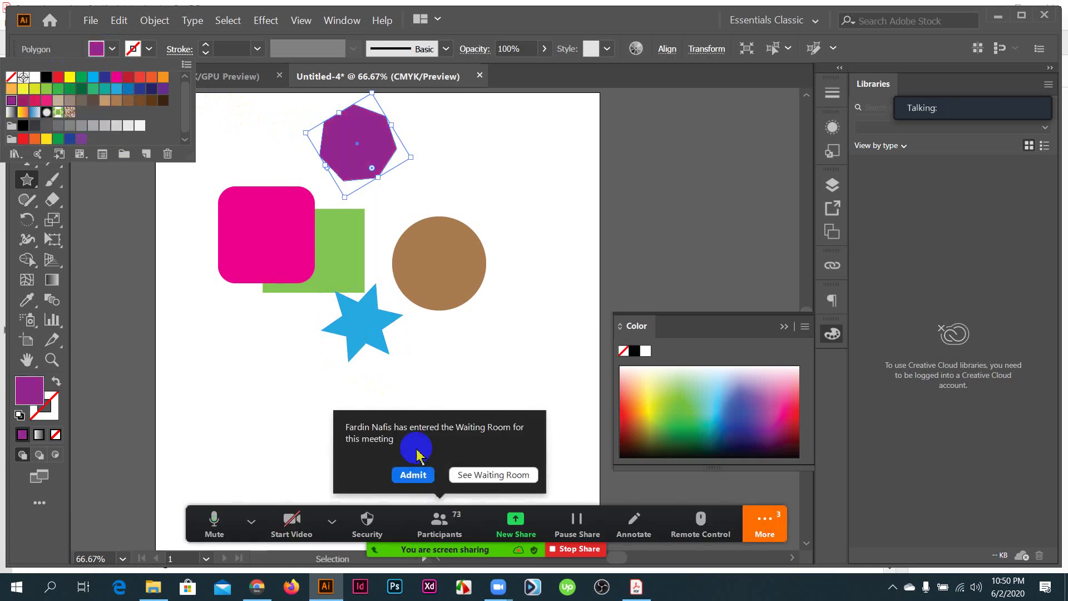
{"action": "left_click", "coordinate": [413, 474]}
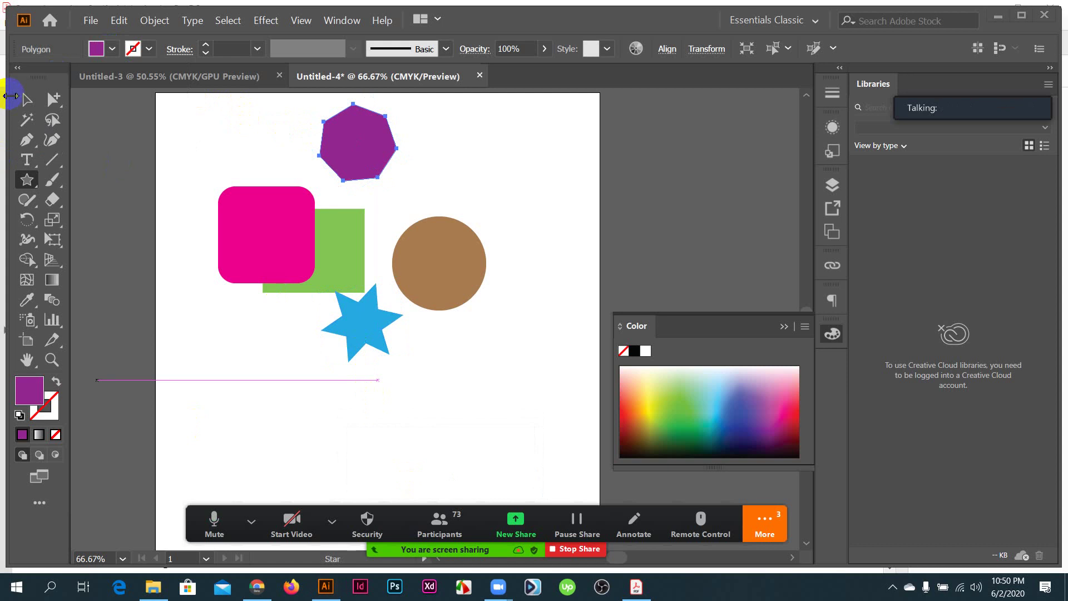
- Move the purple polygon, the blue star and the brown circle so they overlap on the green rectangle
{"action": "left_click", "coordinate": [23, 98]}
{"action": "left_click", "coordinate": [534, 183]}
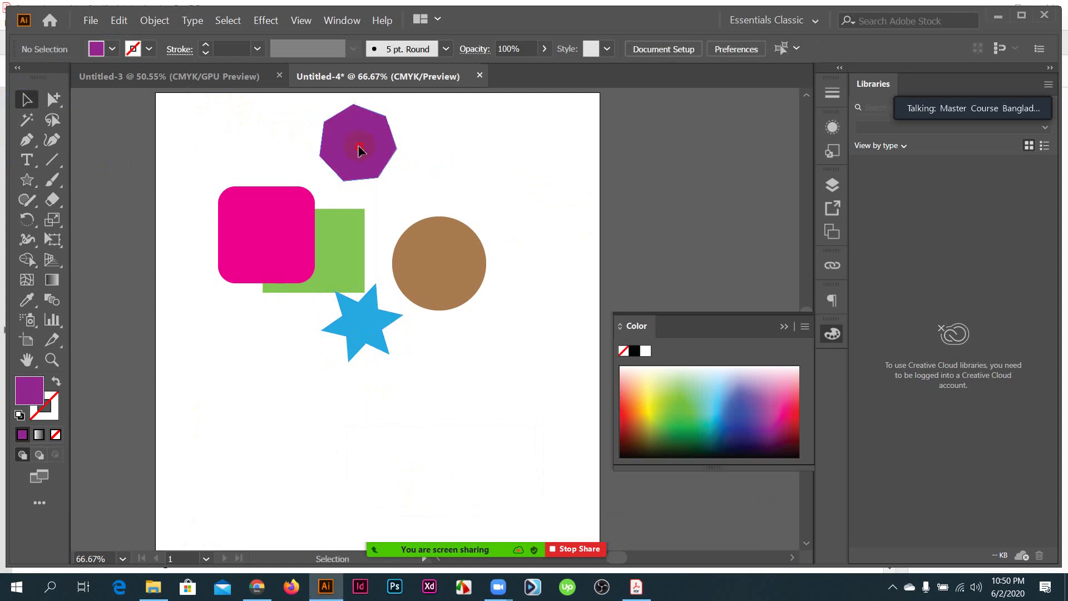
{"action": "left_click_drag", "start_coordinate": [358, 150], "coordinate": [343, 290]}
{"action": "left_click_drag", "start_coordinate": [362, 329], "coordinate": [331, 270]}
{"action": "left_click", "coordinate": [362, 210]}
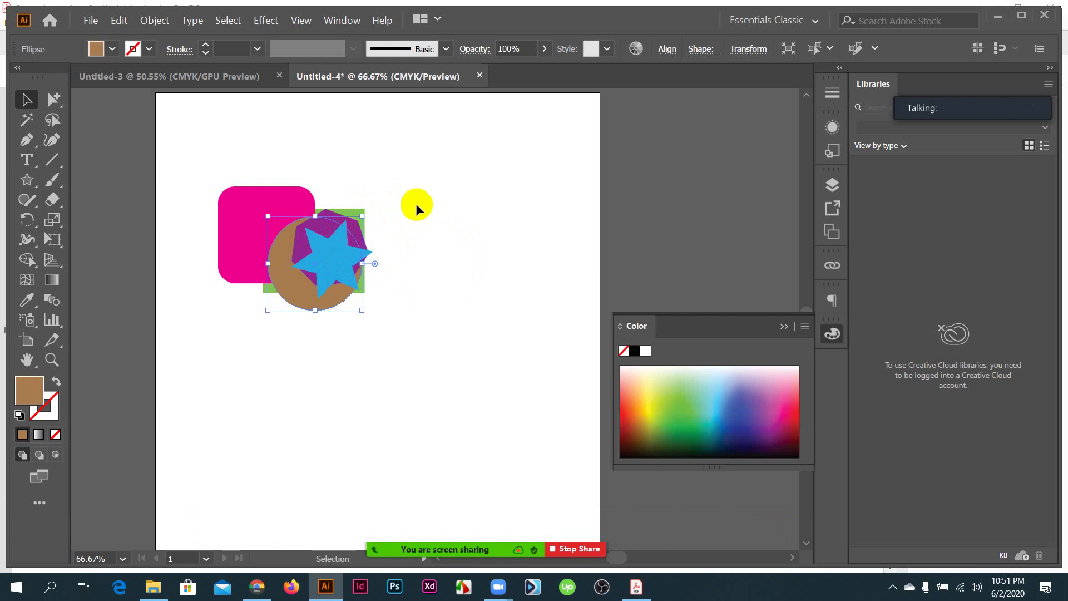
- Select the green rectangle, examine its Arrange options such as Bring to Front and Send Backward, and close them without choosing one
{"action": "scroll", "coordinate": [274, 262], "scroll_direction": "up", "scroll_amount": 1}
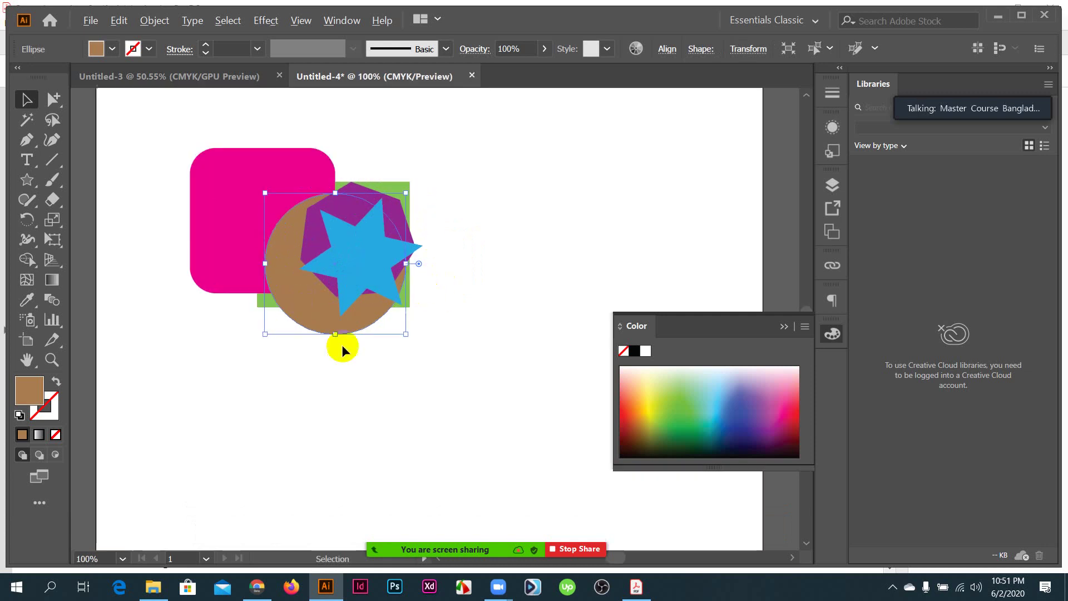
{"action": "left_click", "coordinate": [421, 402]}
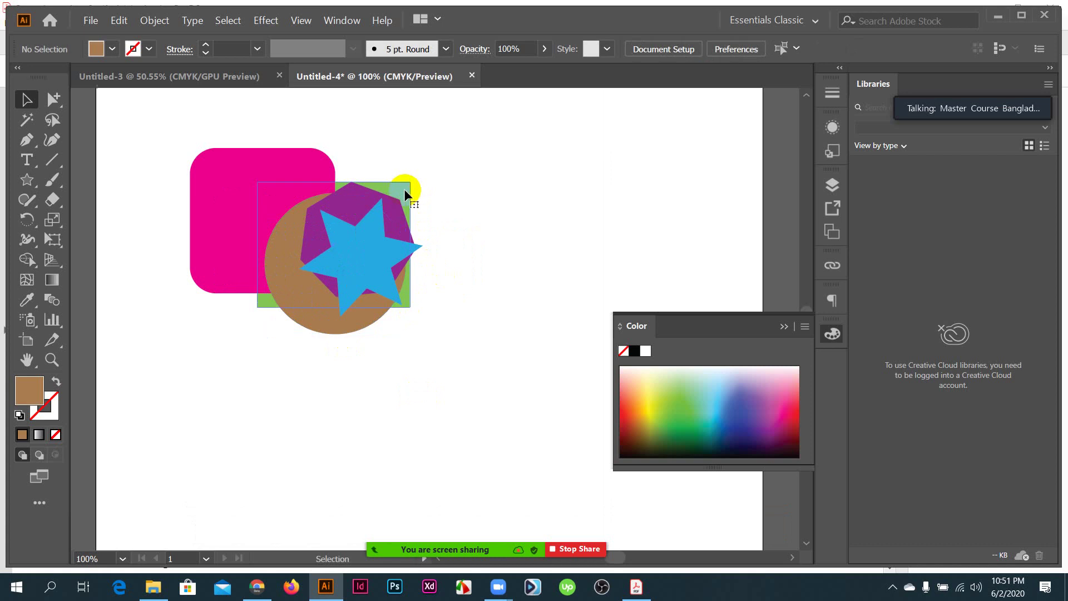
{"action": "left_click", "coordinate": [404, 189]}
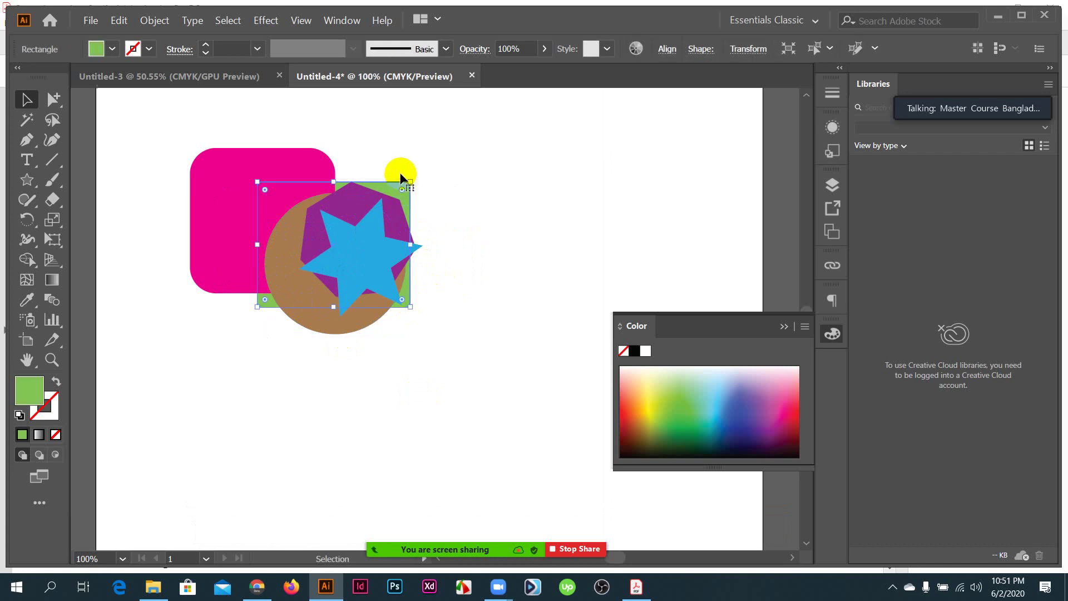
{"action": "right_click", "coordinate": [409, 196]}
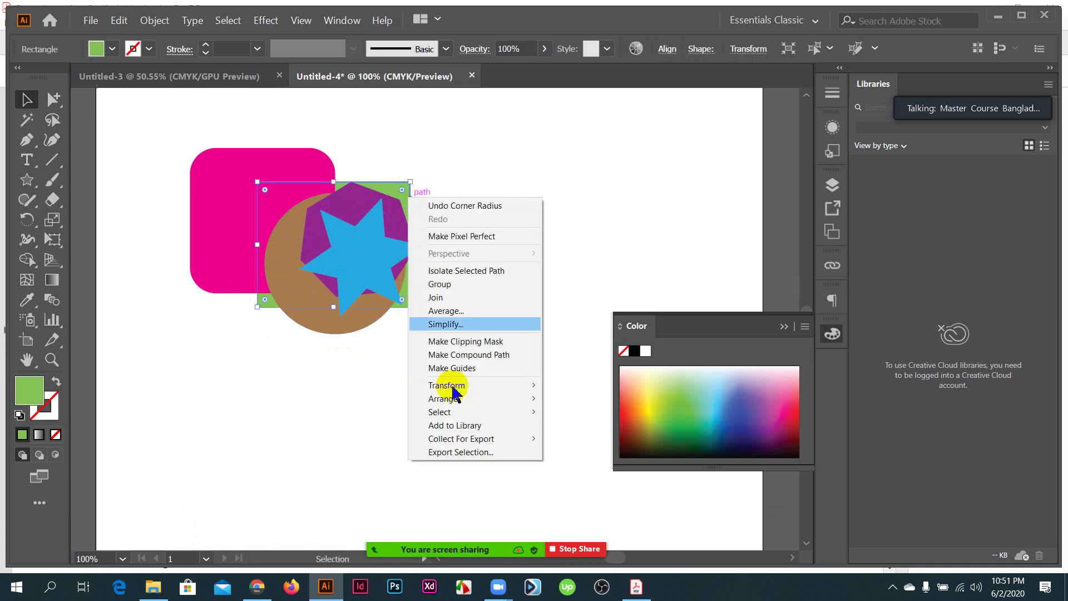
{"action": "mouse_move", "coordinate": [459, 399]}
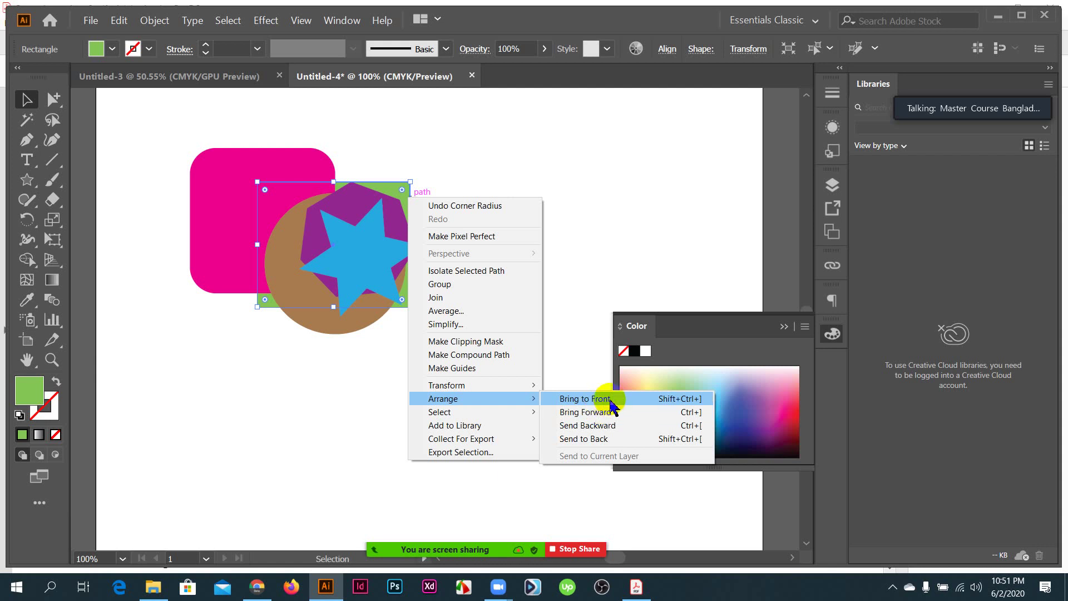
{"action": "left_click", "coordinate": [591, 346]}
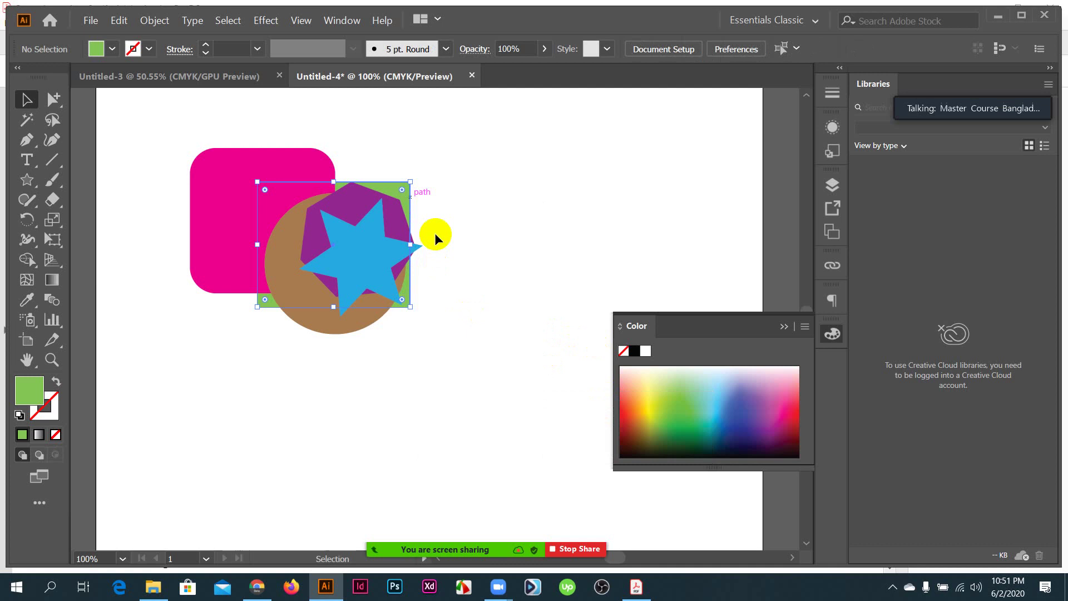
- Bring the green rectangle forward one level, in front of the magenta rounded rectangle
{"action": "scroll", "coordinate": [416, 196], "scroll_direction": "up", "scroll_amount": 1}
{"action": "left_click", "coordinate": [395, 183]}
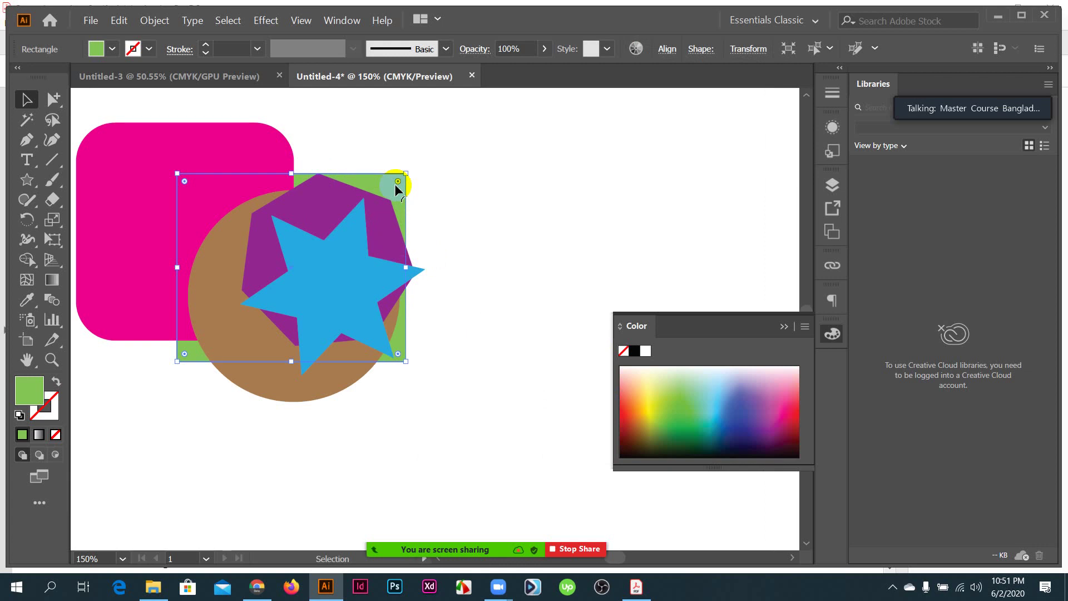
{"action": "key", "text": "ctrl+bracketright"}
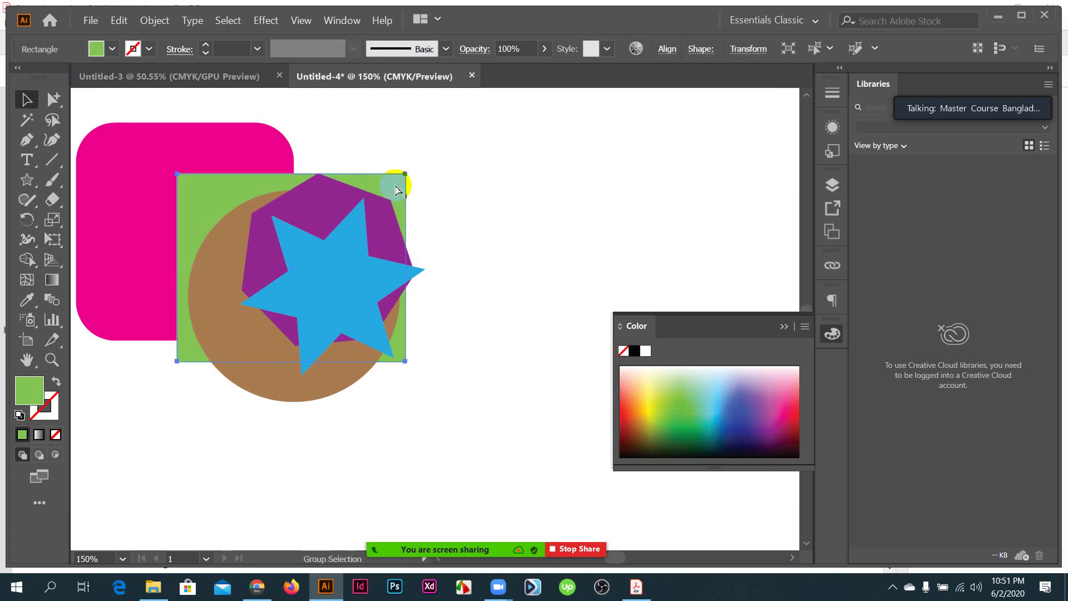
- Bring the green rectangle forward level by level above all shapes, and send it backward level by level behind the magenta rounded rectangle
{"action": "key", "text": "ctrl+bracketright"}
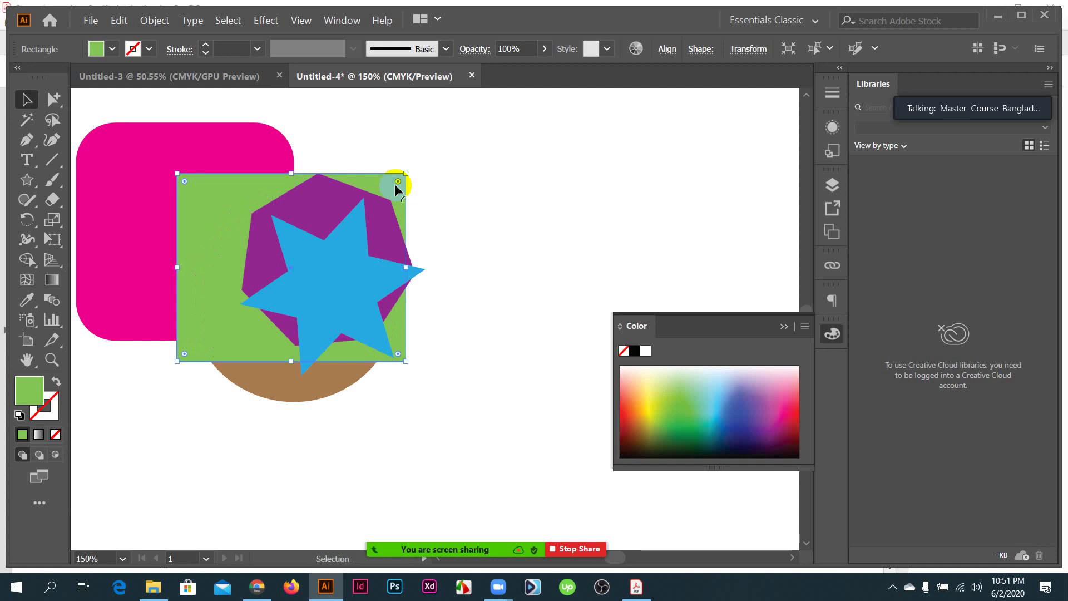
{"action": "key", "text": "ctrl+bracketright"}
{"action": "key", "text": "ctrl+bracketright"}
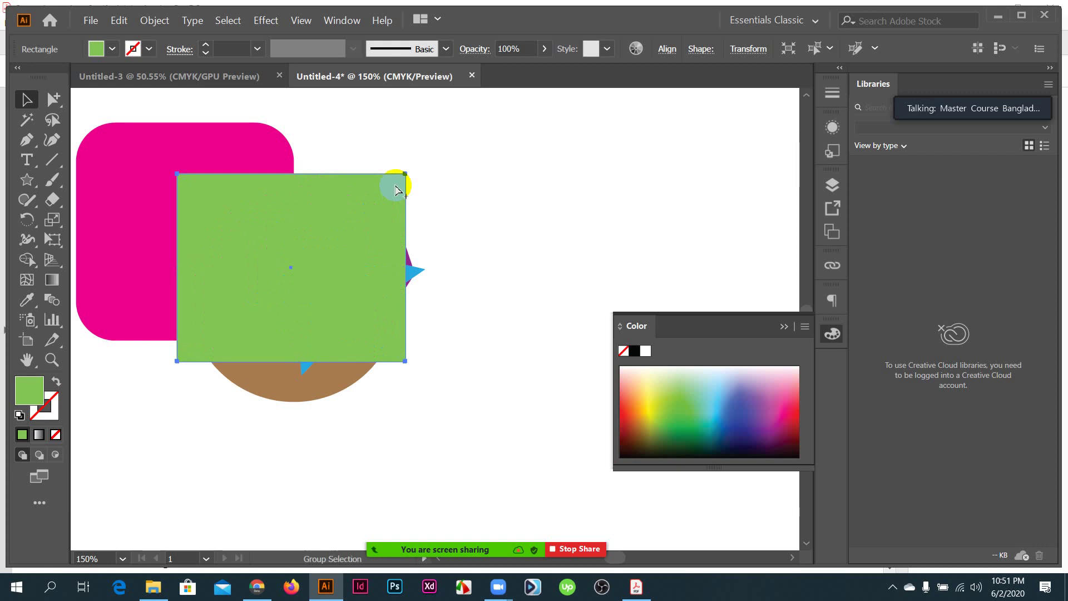
{"action": "key", "text": "ctrl+bracketleft"}
{"action": "key", "text": "ctrl+bracketleft"}
{"action": "key", "text": "ctrl+bracketleft"}
{"action": "key", "text": "ctrl+bracketleft"}
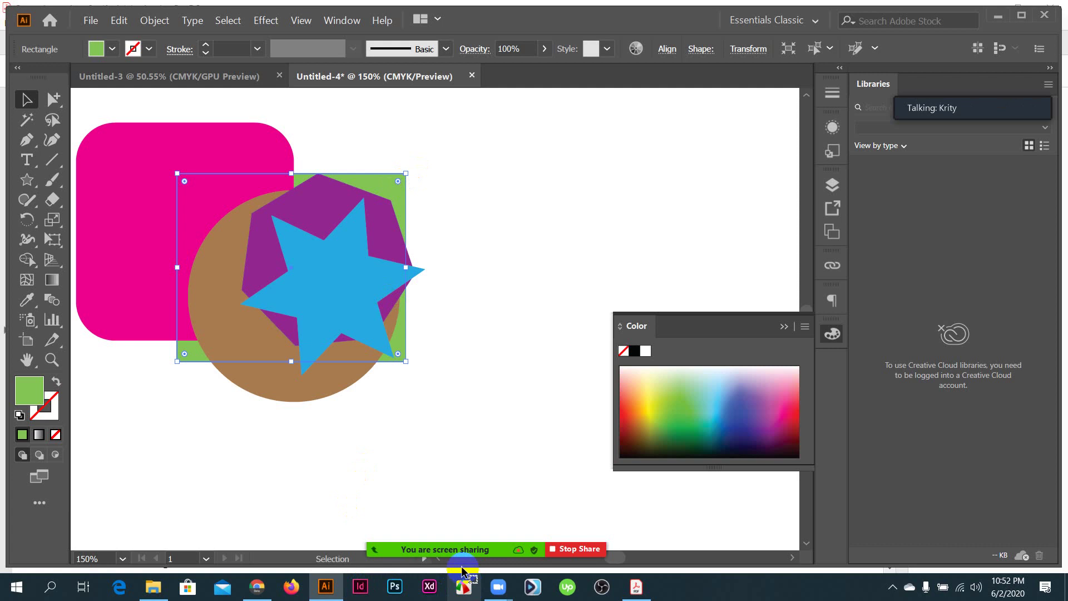
- Mute all participants in the Zoom meeting, put the participants list away and return to the Illustrator drawing
{"action": "mouse_move", "coordinate": [453, 570]}
{"action": "left_click", "coordinate": [439, 523]}
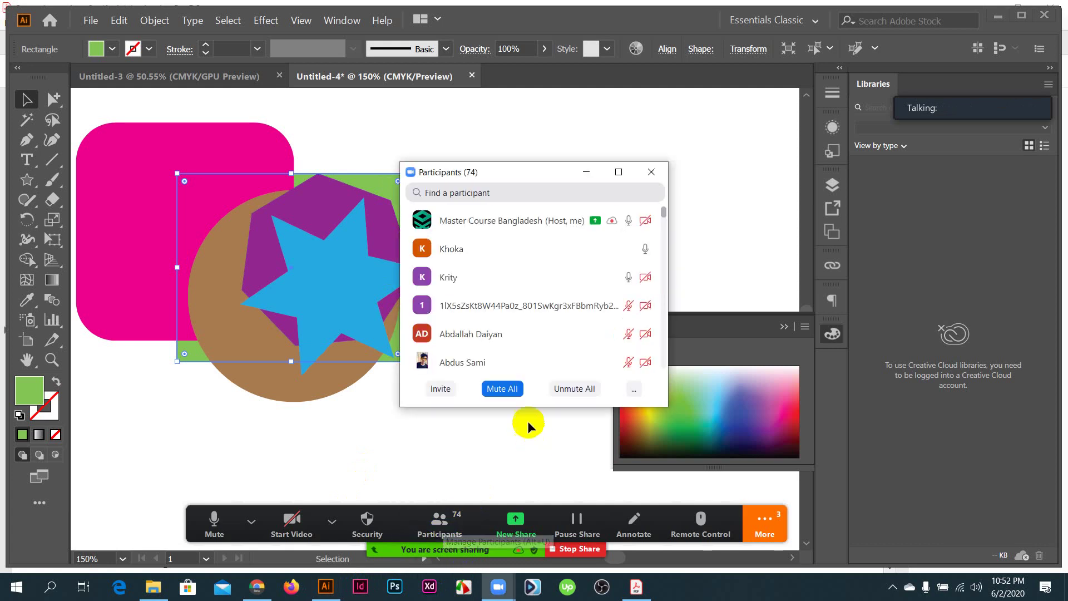
{"action": "left_click", "coordinate": [504, 390]}
{"action": "left_click", "coordinate": [575, 330]}
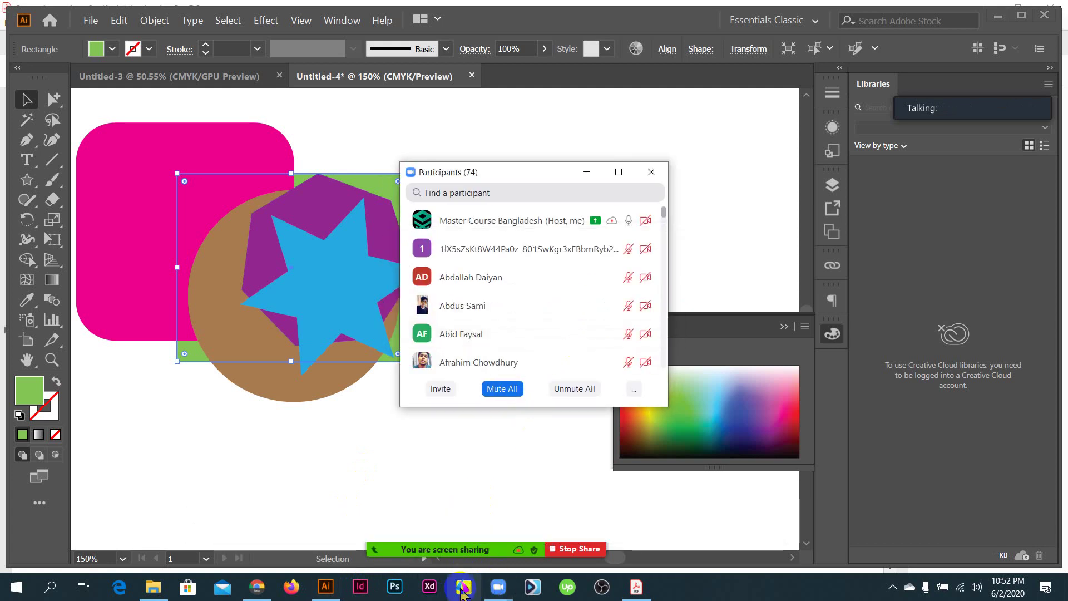
{"action": "left_click", "coordinate": [327, 588]}
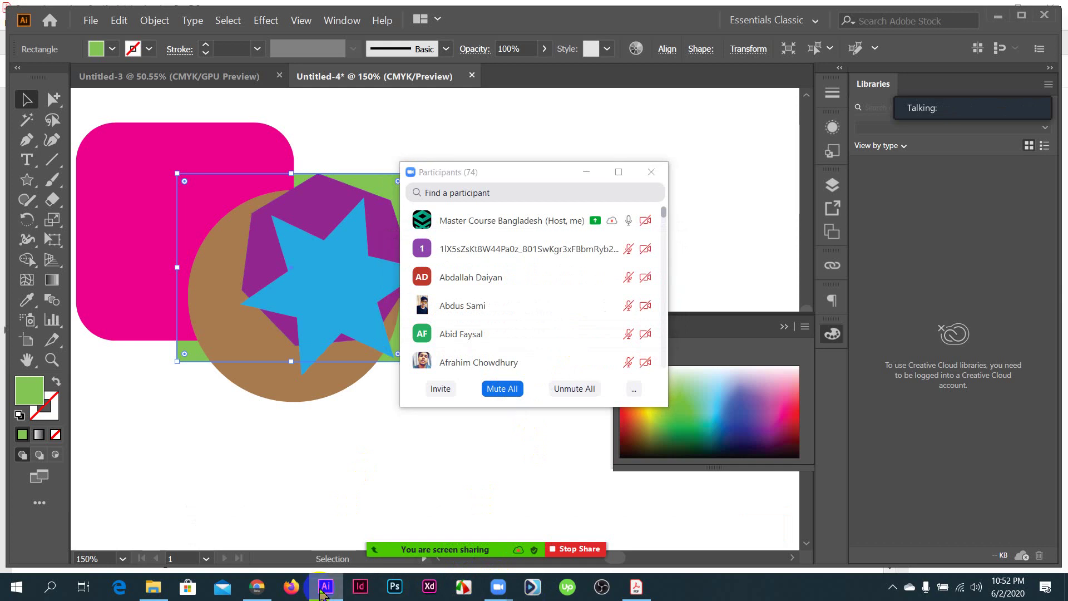
{"action": "left_click", "coordinate": [356, 486]}
{"action": "left_click", "coordinate": [588, 172]}
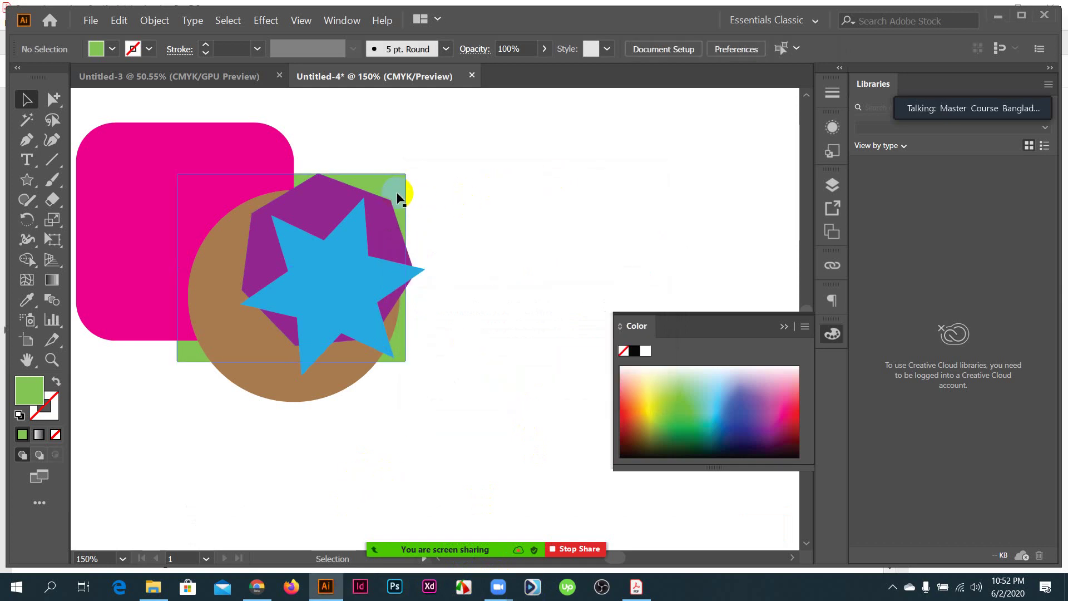
- Select the green rectangle again and repeat the one-level moves, forward above every shape and backward to the bottom of the stack
{"action": "key", "text": "alt"}
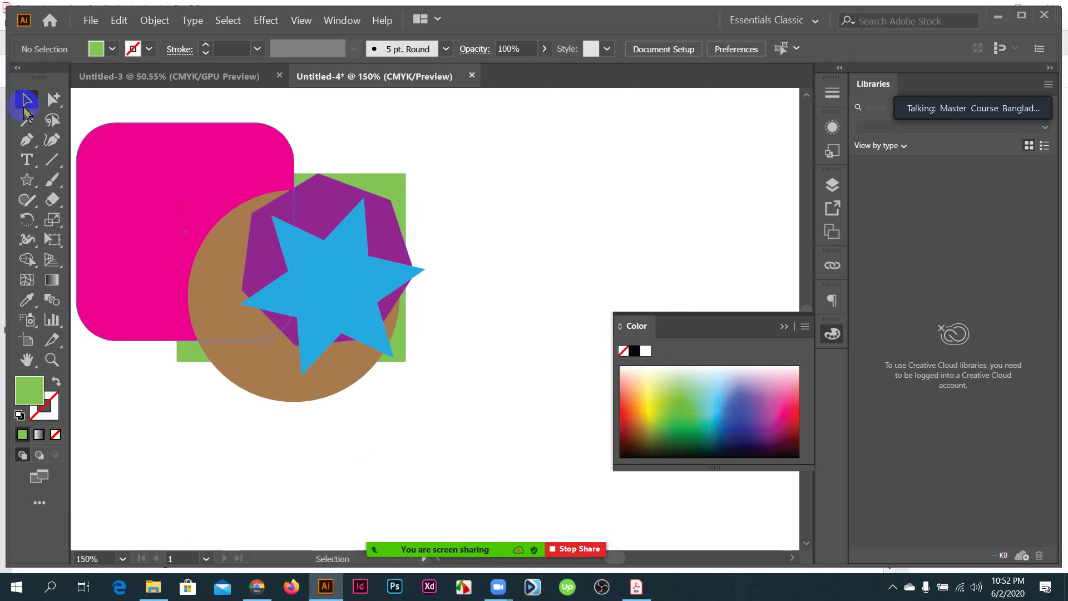
{"action": "left_click", "coordinate": [388, 178]}
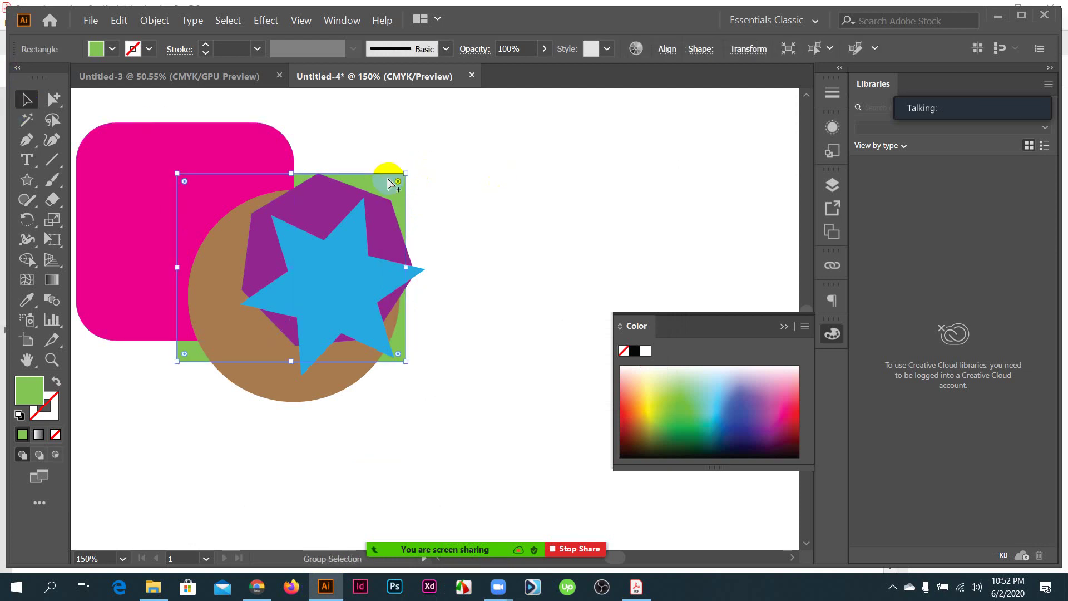
{"action": "key", "text": "ctrl+bracketright"}
{"action": "key", "text": "ctrl+bracketright"}
{"action": "key", "text": "ctrl+bracketright"}
{"action": "key", "text": "ctrl+bracketright"}
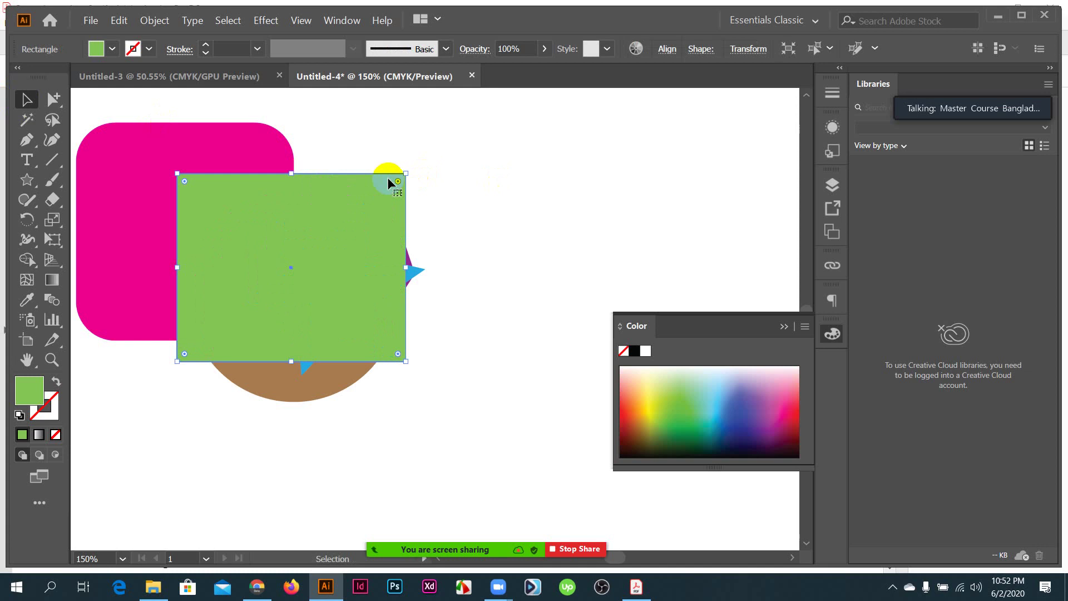
{"action": "key", "text": "ctrl+bracketleft"}
{"action": "key", "text": "ctrl+bracketleft"}
{"action": "key", "text": "ctrl+bracketleft"}
{"action": "key", "text": "ctrl+bracketleft"}
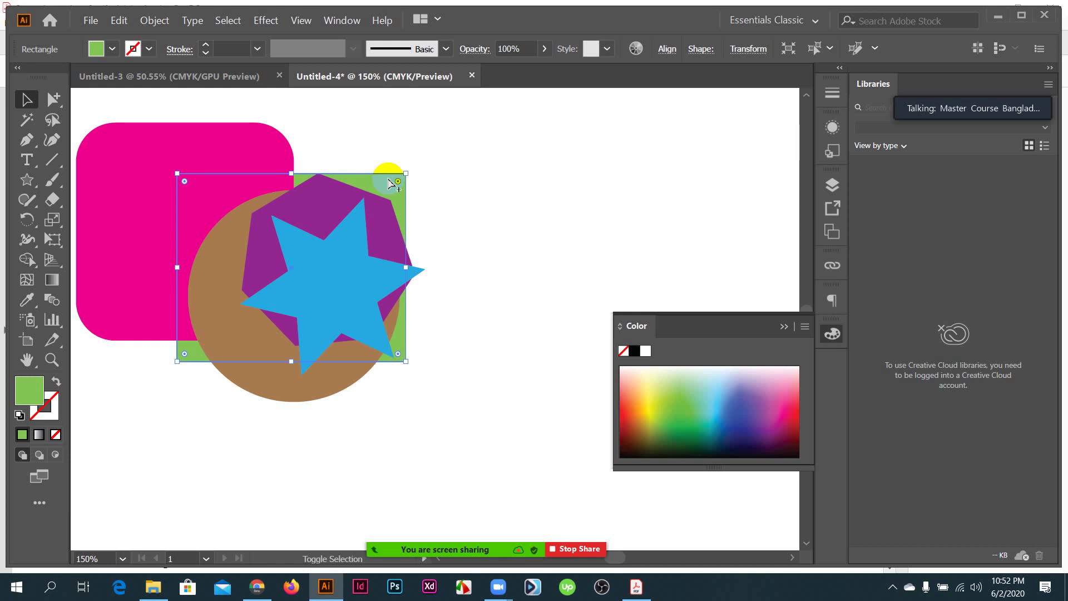
- Switch the green rectangle directly between Bring to Front and Send to Back, leaving it in front of all shapes
{"action": "key", "text": "ctrl+shift+bracketright"}
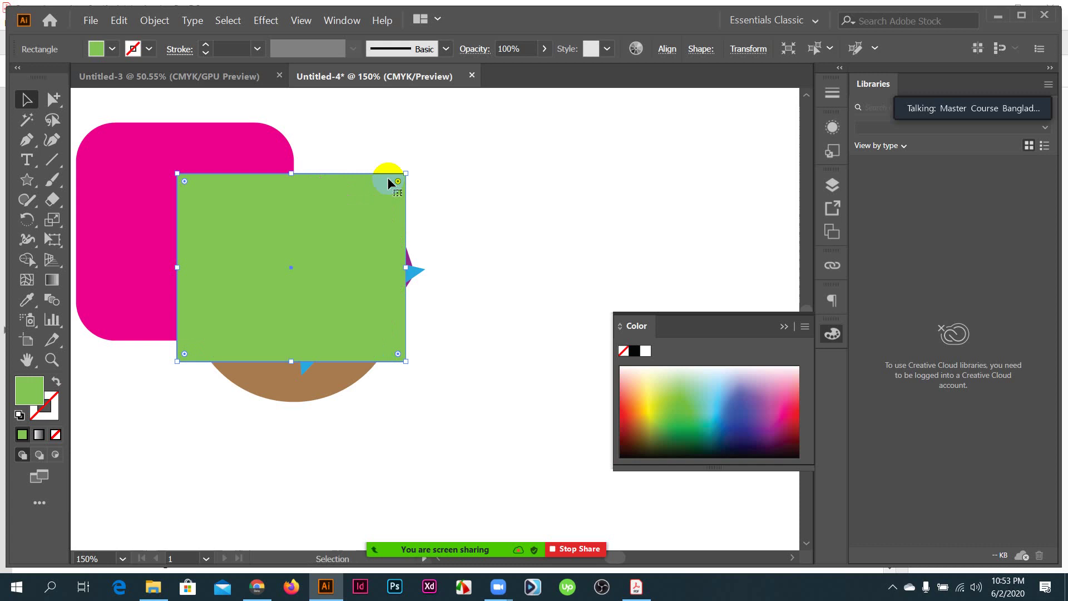
{"action": "key", "text": "ctrl"}
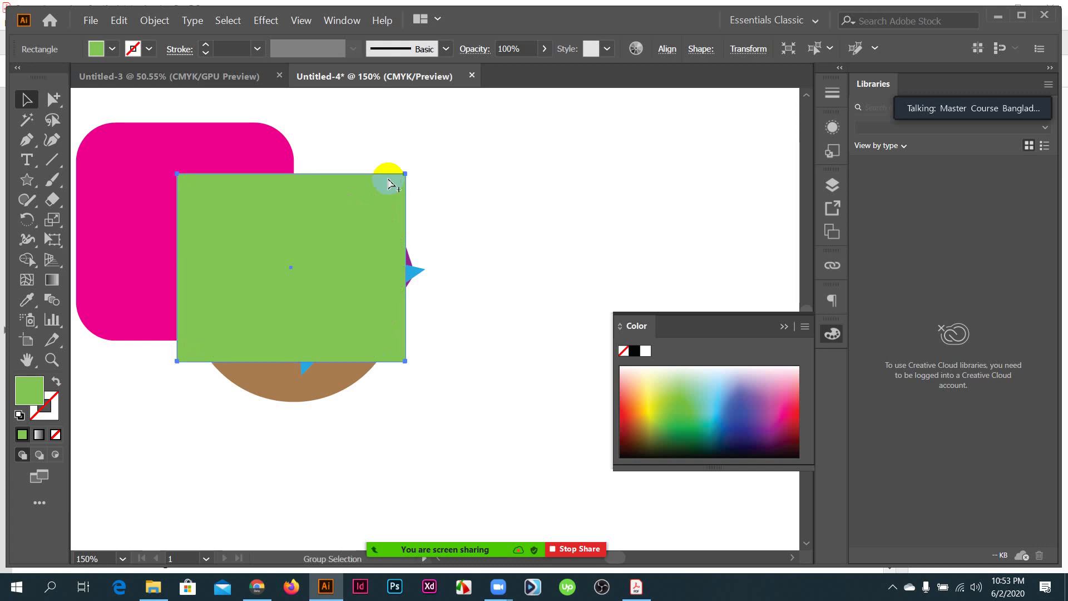
{"action": "key", "text": "ctrl+shift+bracketleft"}
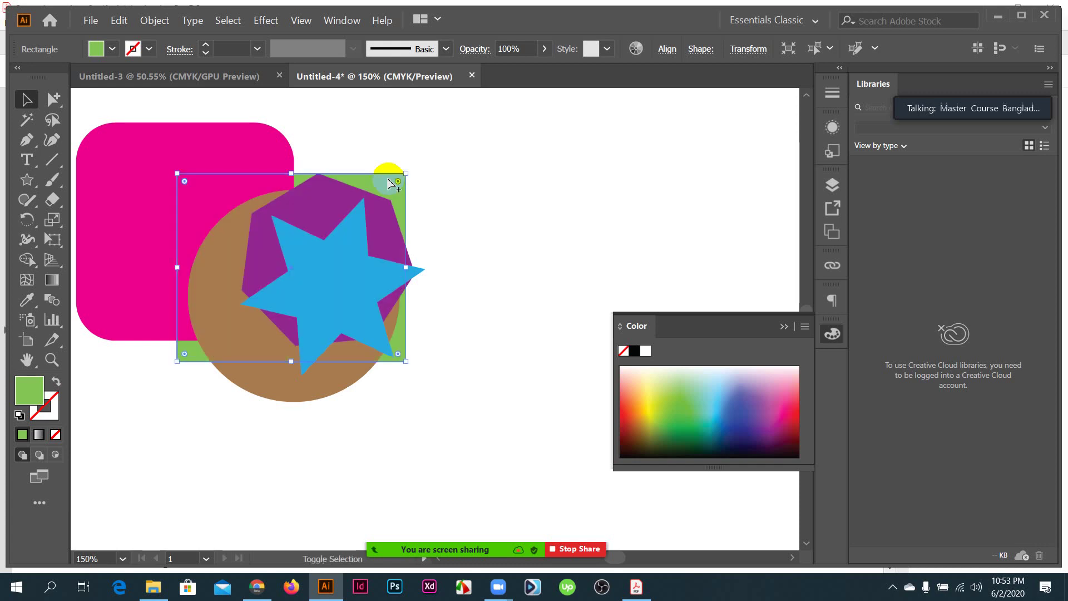
{"action": "key", "text": "ctrl+shift+bracketright"}
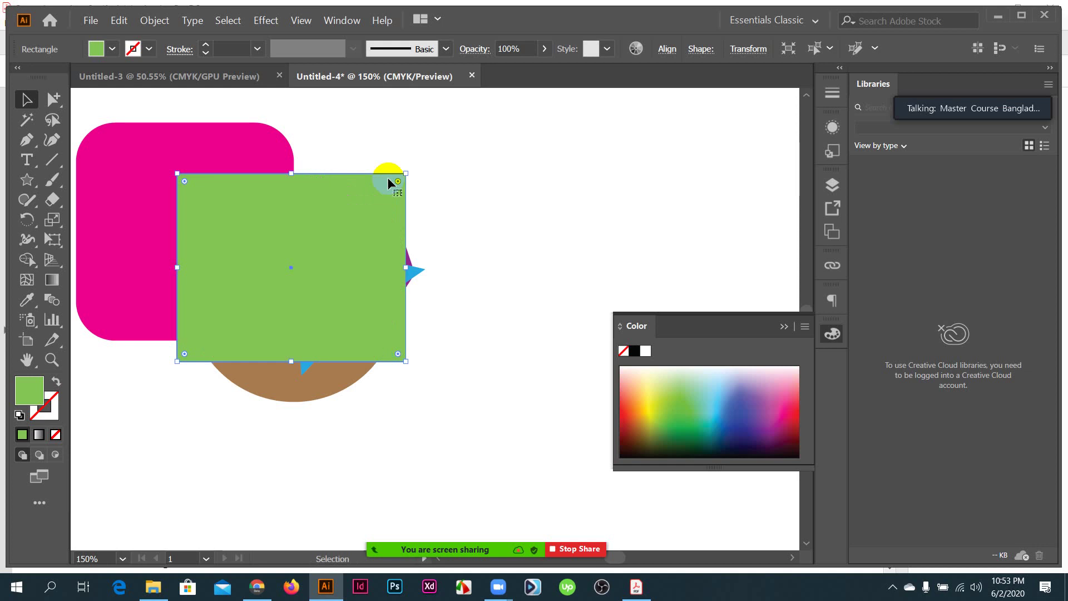
{"action": "key", "text": "ctrl"}
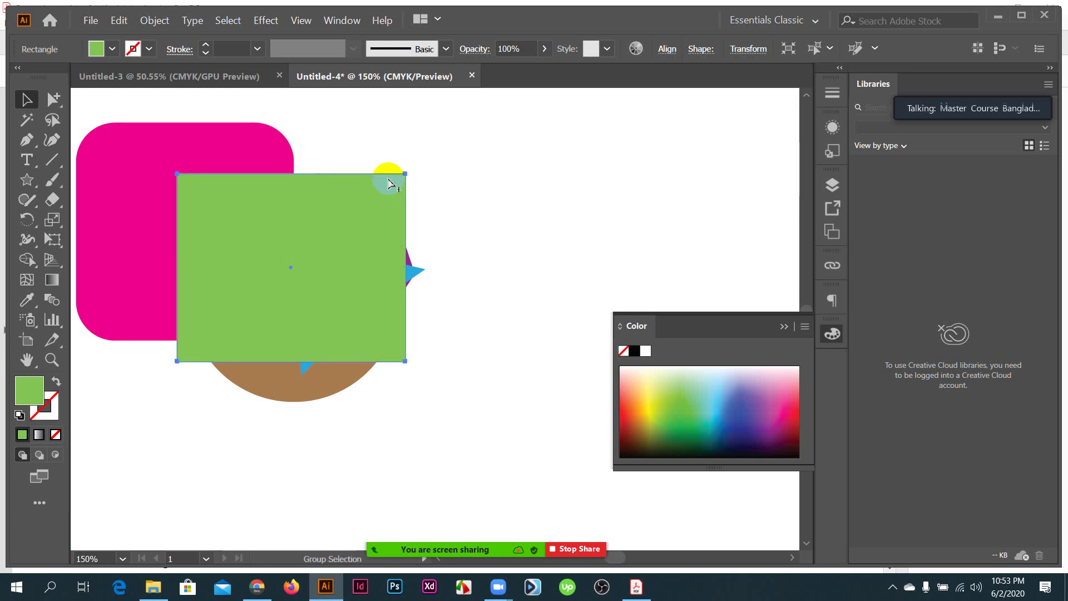
- Send the green rectangle backward one level at a time to the bottom, and bring it forward the same way to the top
{"action": "key", "text": "ctrl+bracketleft"}
{"action": "key", "text": "ctrl+bracketleft"}
{"action": "key", "text": "ctrl+bracketleft"}
{"action": "key", "text": "ctrl+bracketleft"}
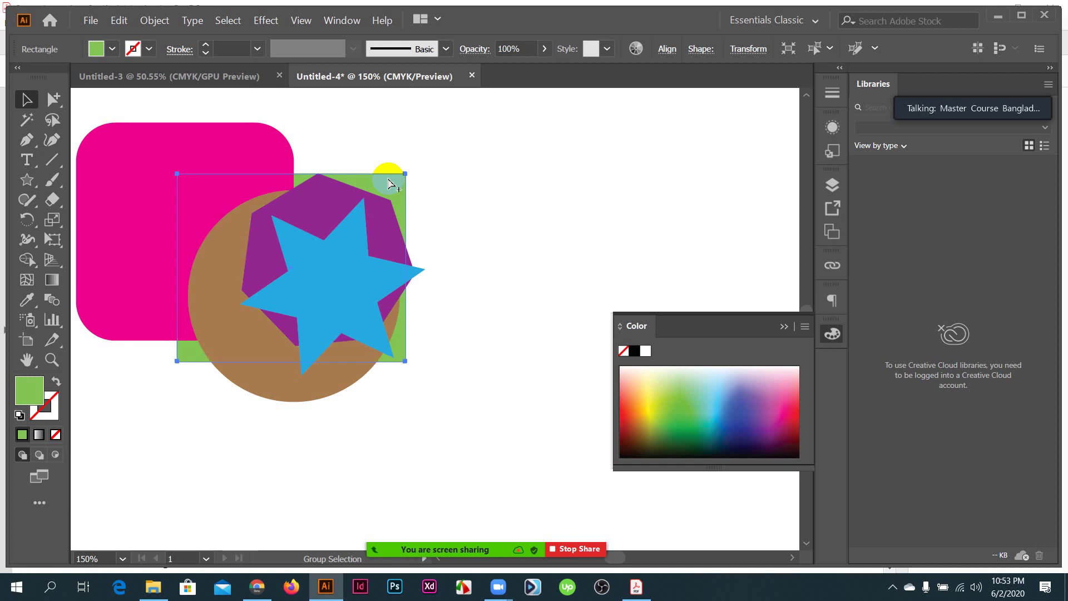
{"action": "key", "text": "ctrl+bracketright"}
{"action": "key", "text": "ctrl+bracketright"}
{"action": "key", "text": "ctrl+bracketright"}
{"action": "key", "text": "ctrl+bracketright"}
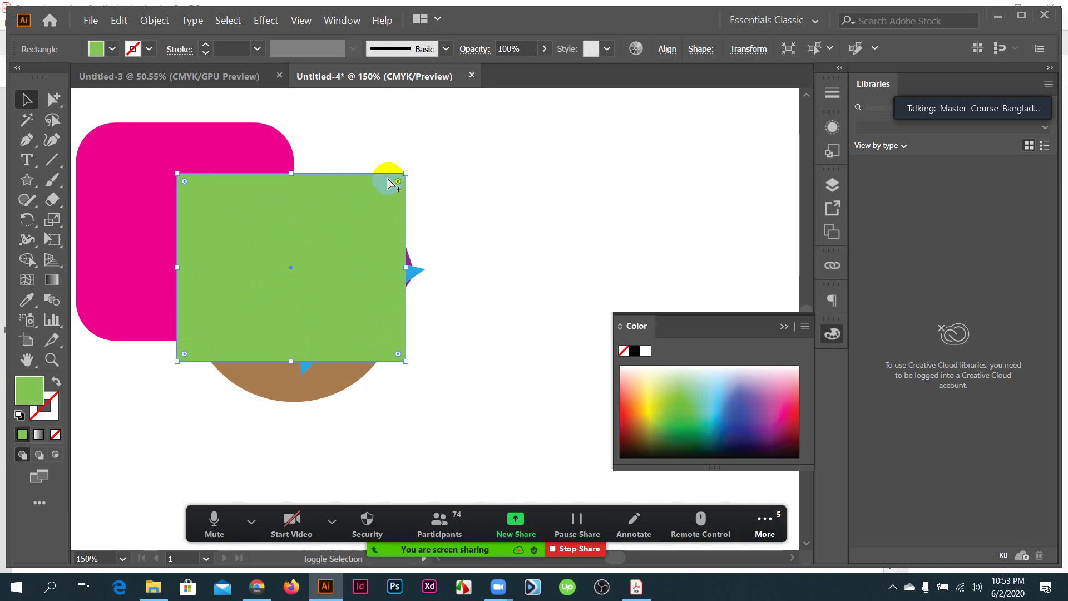
- Compare Send to Back with single forward moves on the green rectangle, and finish by bringing it directly to the front
{"action": "key", "text": "ctrl+shift+bracketleft"}
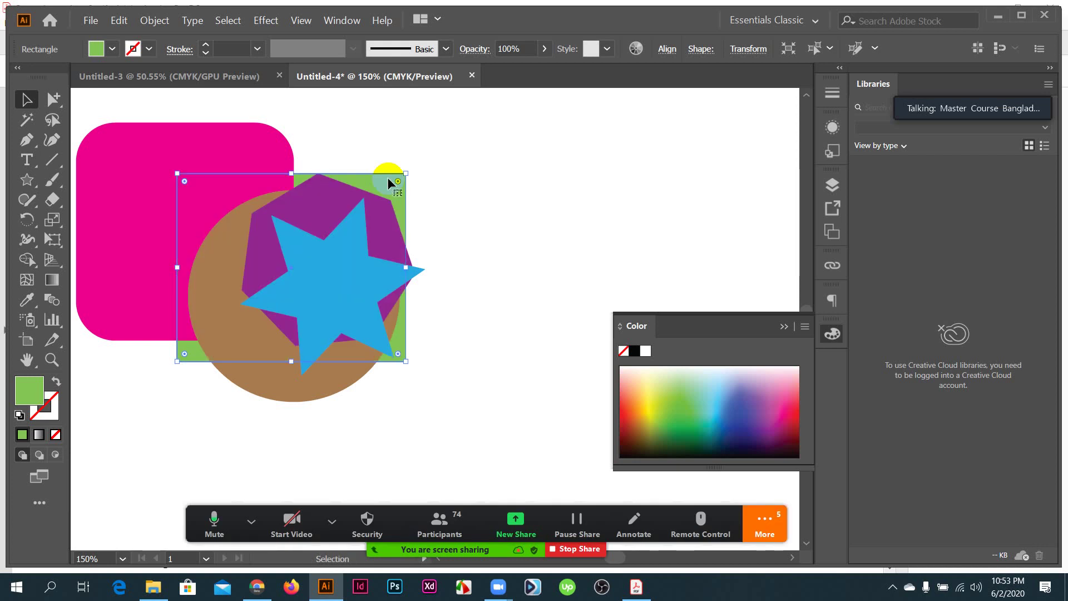
{"action": "key", "text": "ctrl+bracketright"}
{"action": "key", "text": "ctrl+bracketright"}
{"action": "key", "text": "ctrl+bracketright"}
{"action": "key", "text": "ctrl+bracketright"}
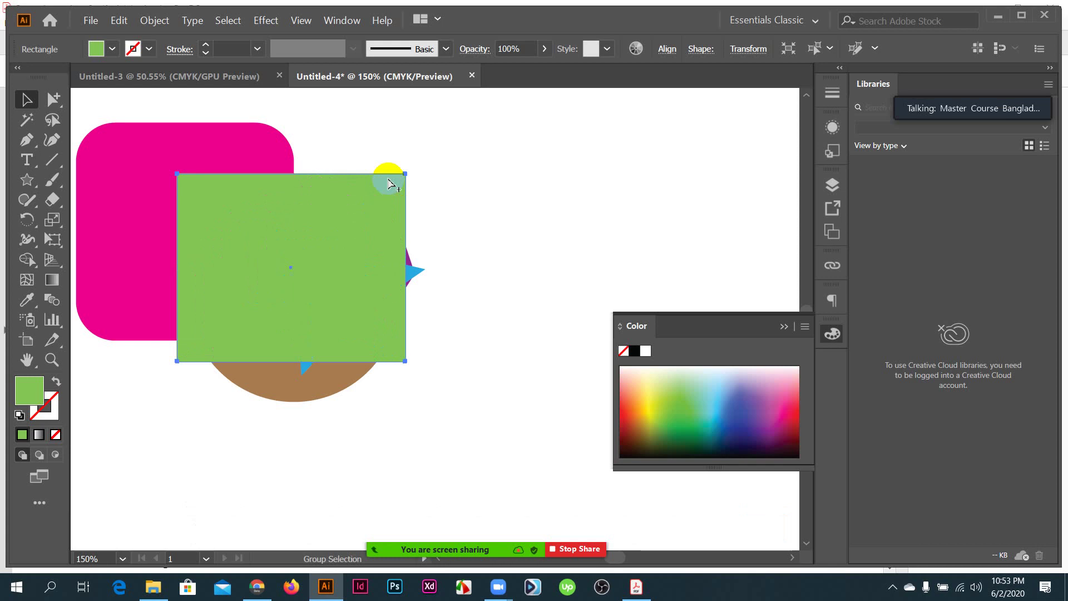
{"action": "key", "text": "ctrl+shift+bracketleft"}
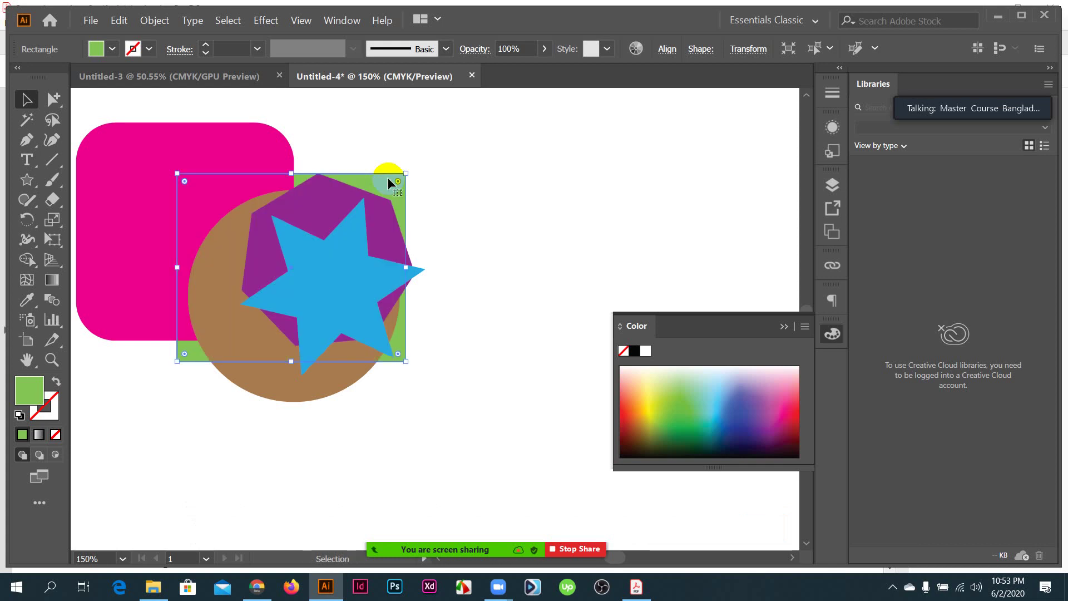
{"action": "key", "text": "ctrl+shift+bracketright"}
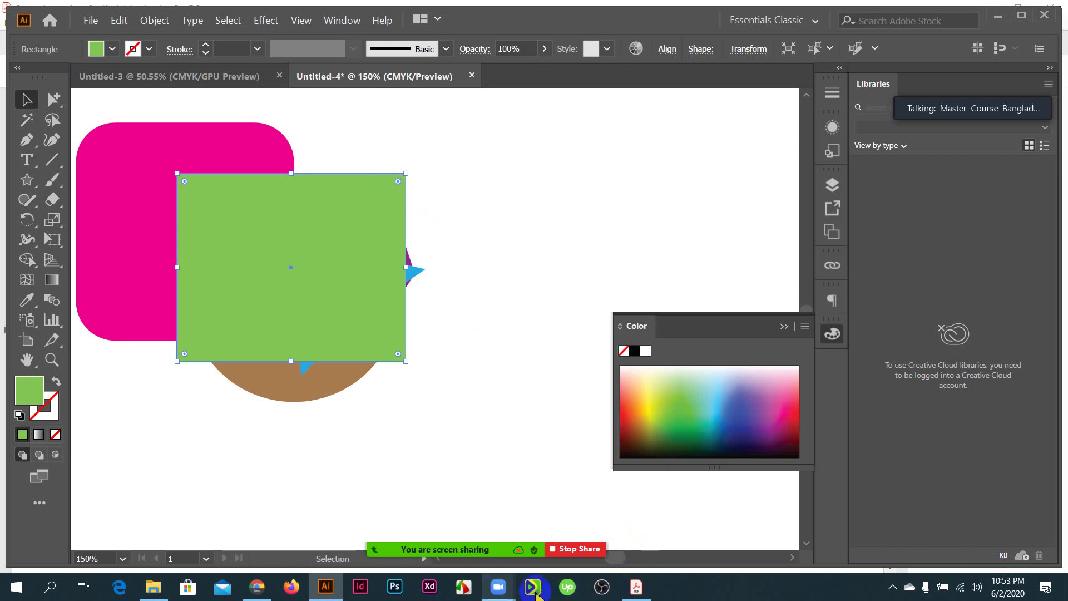
- Check the topic list in the Course-Instructions_2 PDF, return to Illustrator and move the blue star about 1.03 in to the right
{"action": "left_click", "coordinate": [636, 587]}
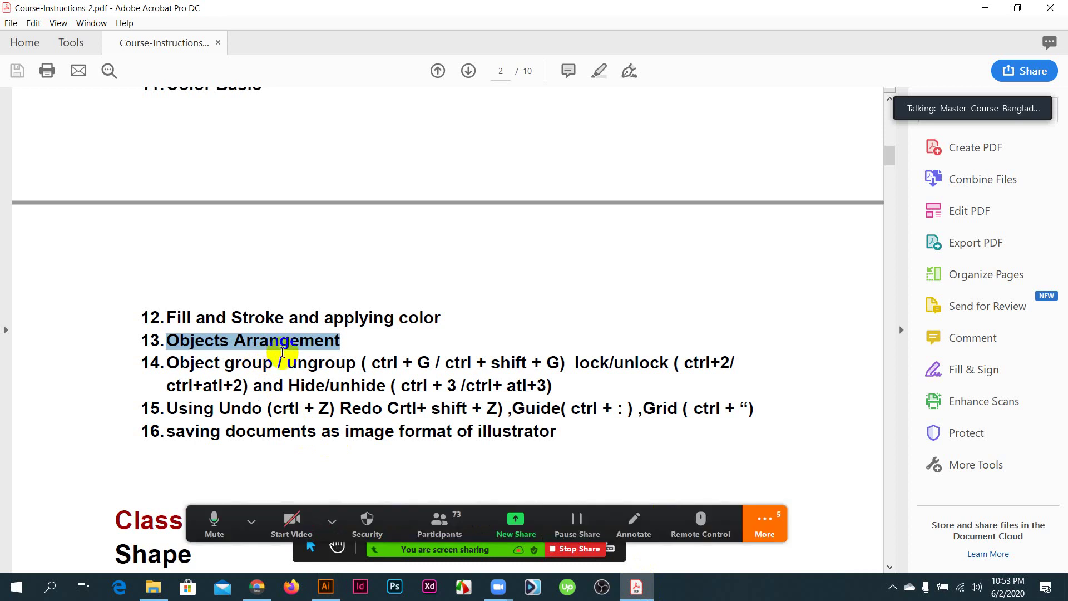
{"action": "key", "text": "alt+Tab"}
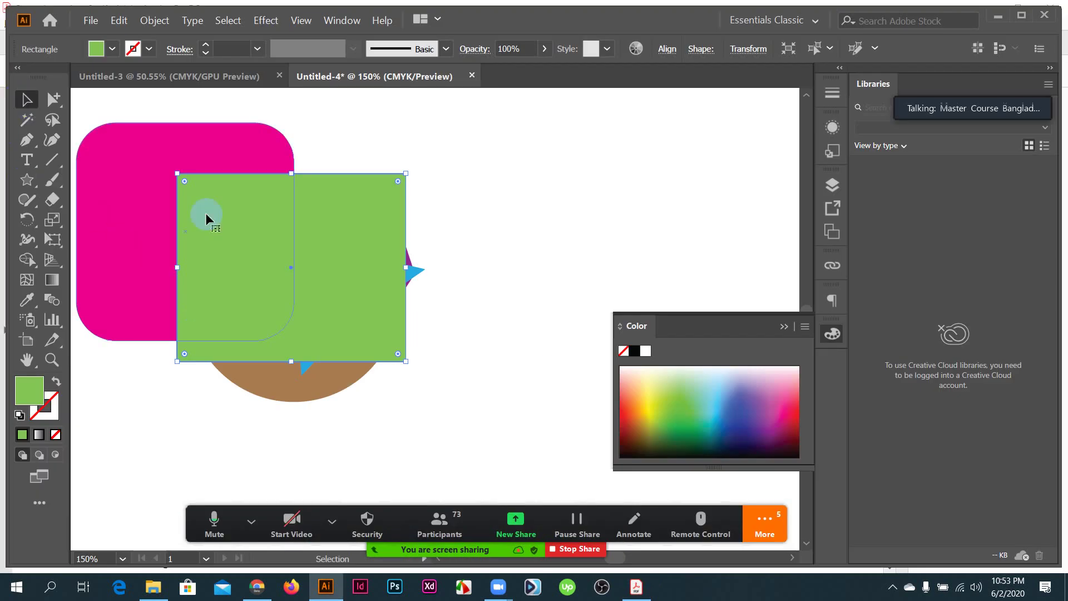
{"action": "key", "text": "ctrl+minus"}
{"action": "key", "text": "ctrl+minus"}
{"action": "key", "text": "ctrl+minus"}
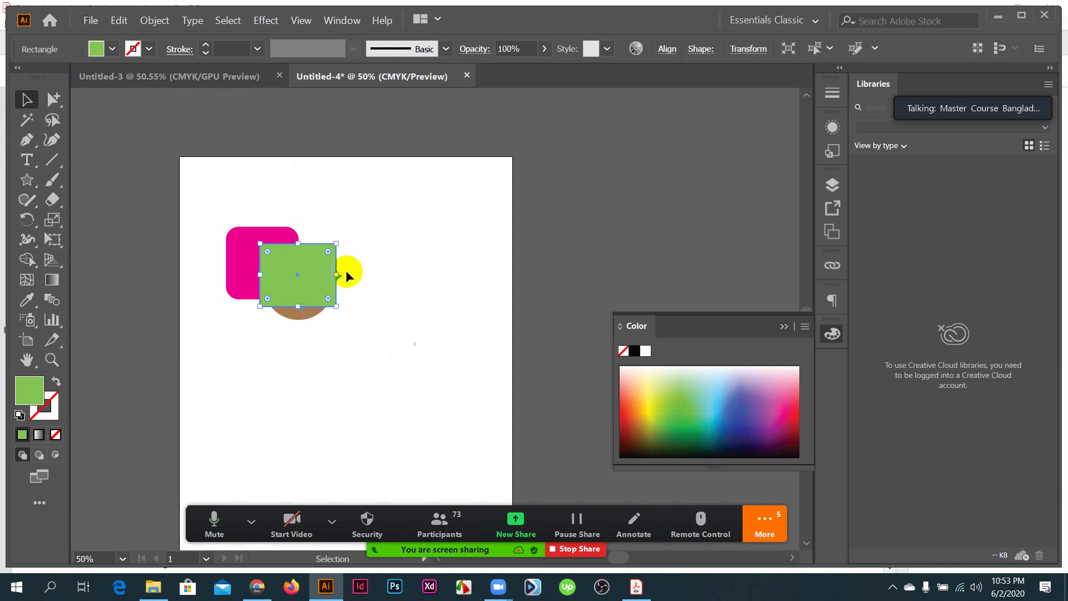
{"action": "left_click_drag", "start_coordinate": [345, 272], "coordinate": [382, 279]}
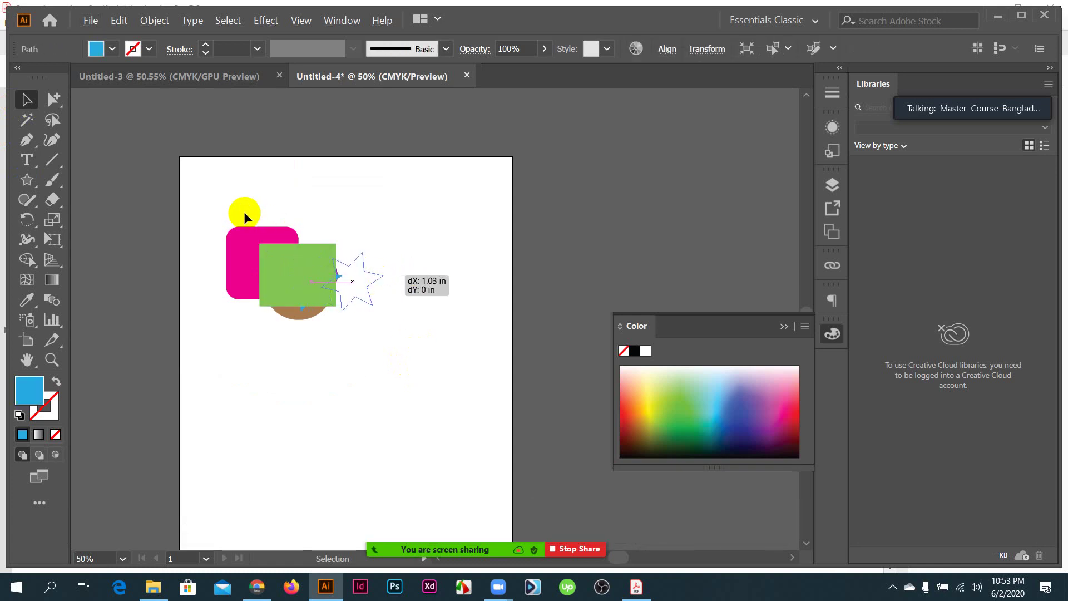
- Group all five shapes and move the group a short distance down and to the right on the artboard
{"action": "left_click_drag", "start_coordinate": [246, 216], "coordinate": [415, 355]}
{"action": "key", "text": "ctrl+g"}
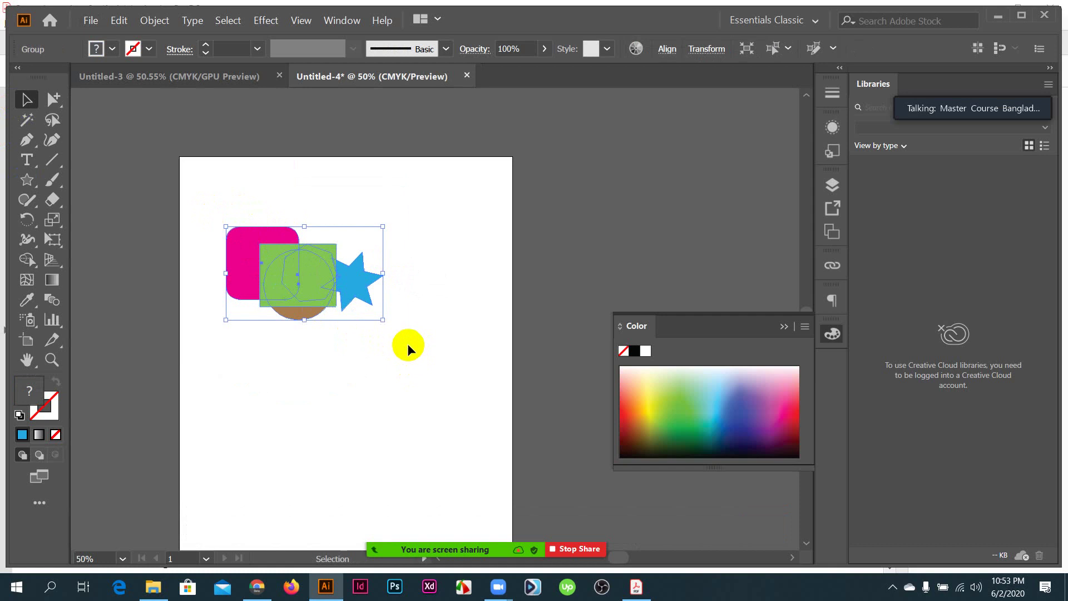
{"action": "key", "text": "ctrl+shift+a"}
{"action": "left_click_drag", "start_coordinate": [273, 296], "coordinate": [306, 322]}
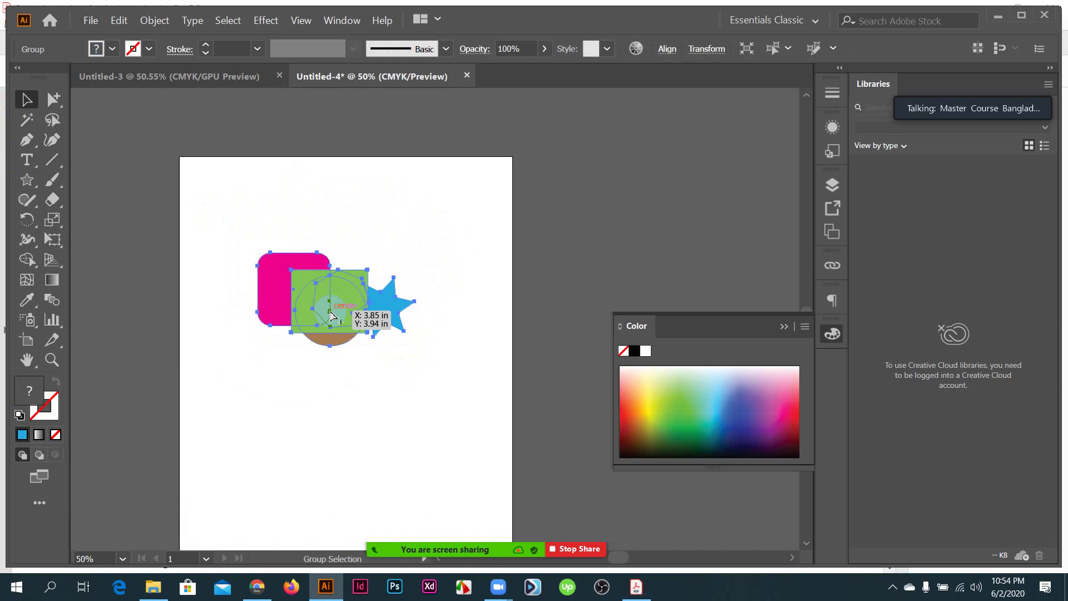
- Ungroup the shapes and move the green rectangle, the blue star and the purple polygon apart individually
{"action": "key", "text": "ctrl+shift+g"}
{"action": "left_click", "coordinate": [334, 389]}
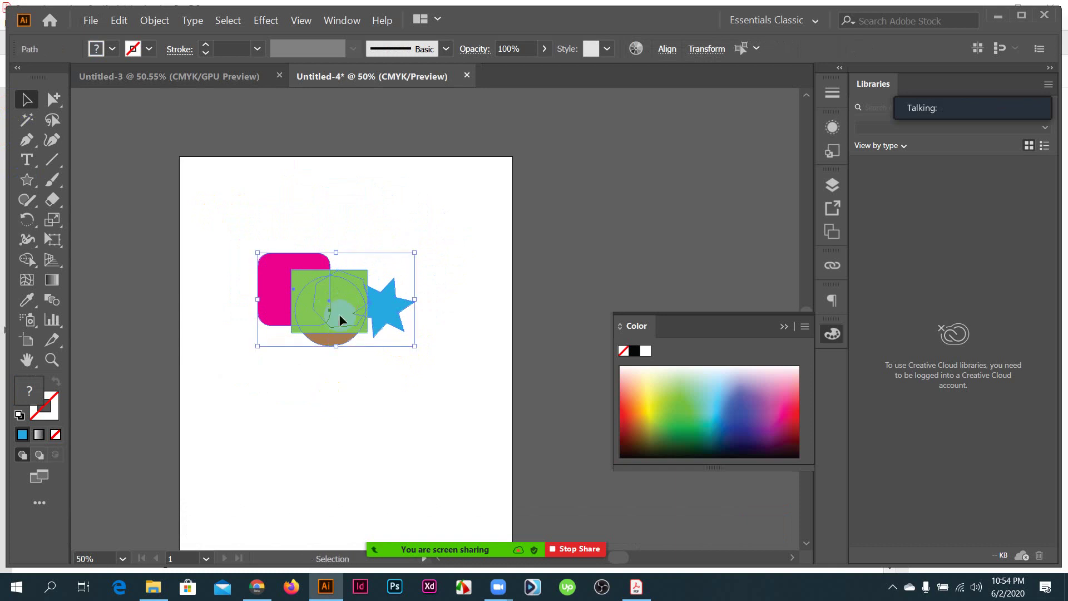
{"action": "left_click_drag", "start_coordinate": [342, 309], "coordinate": [321, 369]}
{"action": "left_click_drag", "start_coordinate": [392, 292], "coordinate": [425, 260]}
{"action": "left_click_drag", "start_coordinate": [340, 298], "coordinate": [369, 210]}
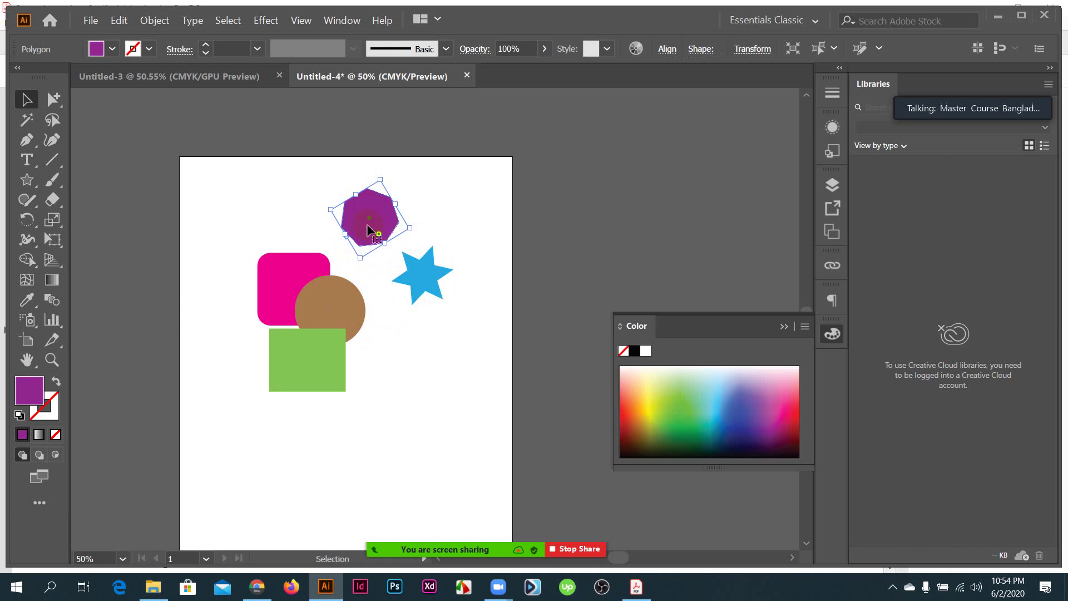
- Undo the three individual shape moves and the ungrouping
{"action": "key", "text": "ctrl+z"}
{"action": "key", "text": "ctrl+z"}
{"action": "key", "text": "ctrl+z"}
{"action": "key", "text": "ctrl+z"}
{"action": "key", "text": "ctrl+z"}
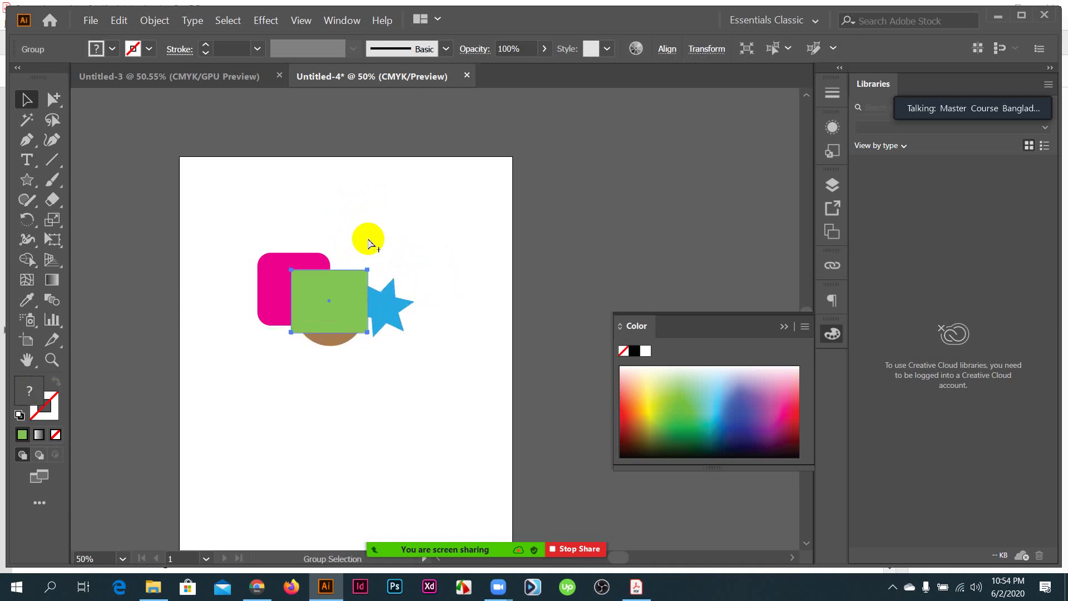
- Check the object group/ungroup topic in the course PDF, return to Illustrator and deselect the grouped shapes
{"action": "key", "text": "alt+Tab"}
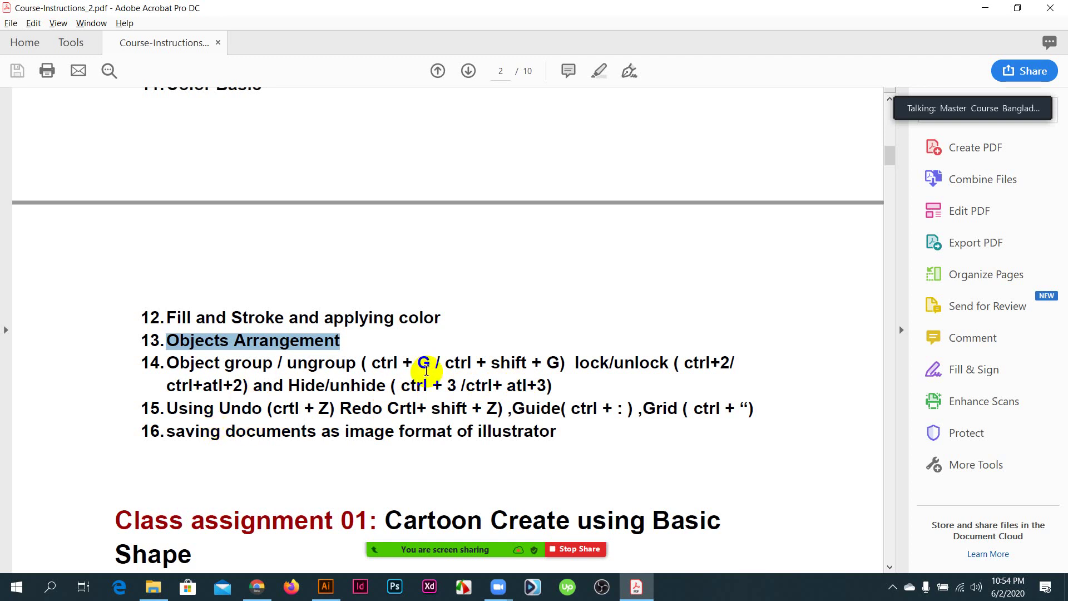
{"action": "key", "text": "alt+Tab"}
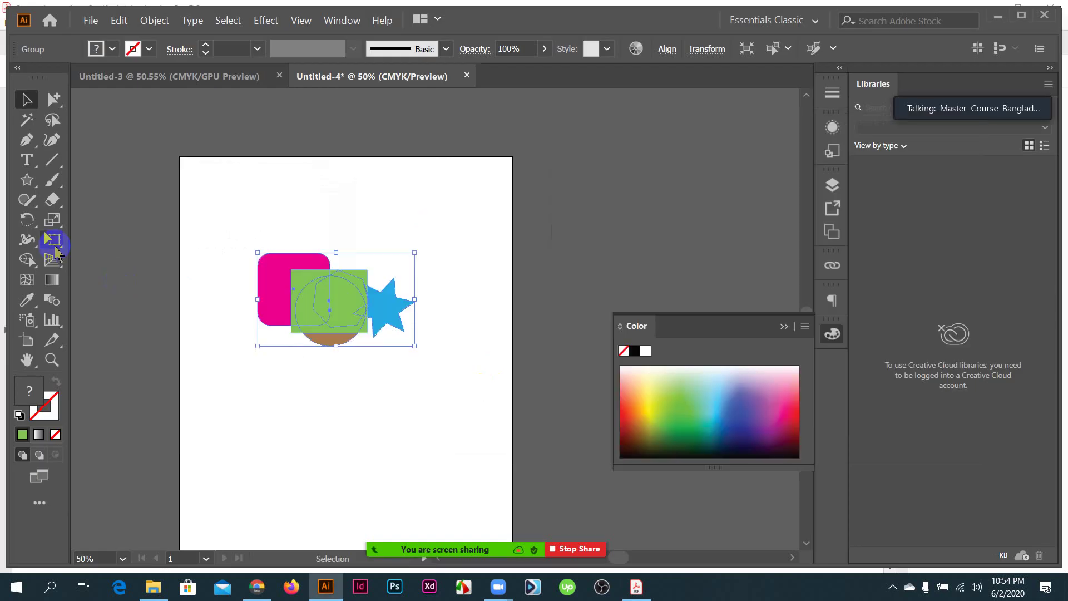
{"action": "left_click", "coordinate": [26, 99]}
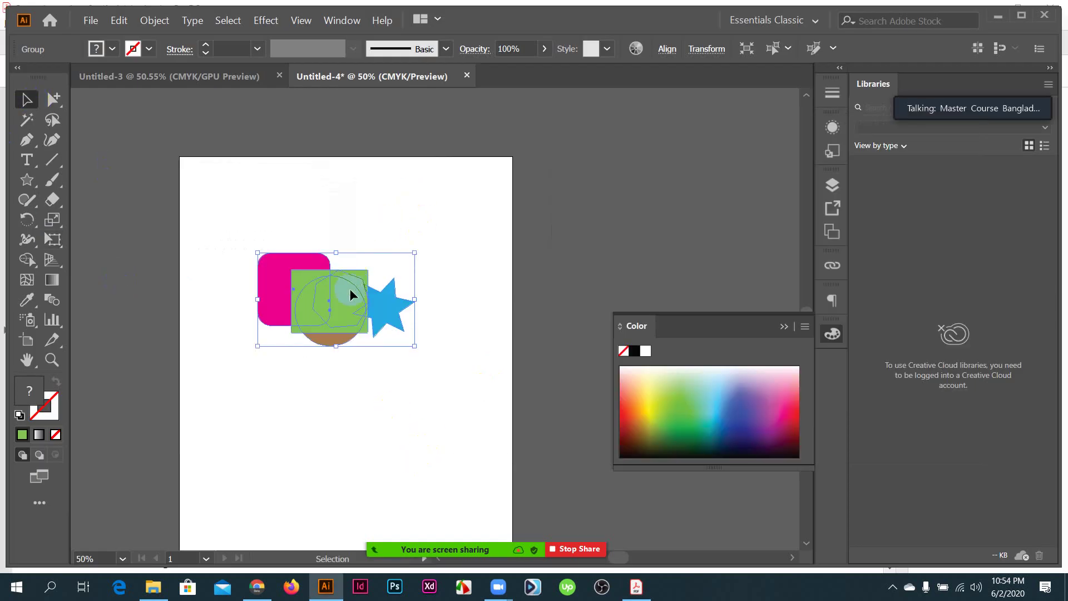
{"action": "key", "text": "ctrl+shift+a"}
{"action": "key", "text": "ctrl+1"}
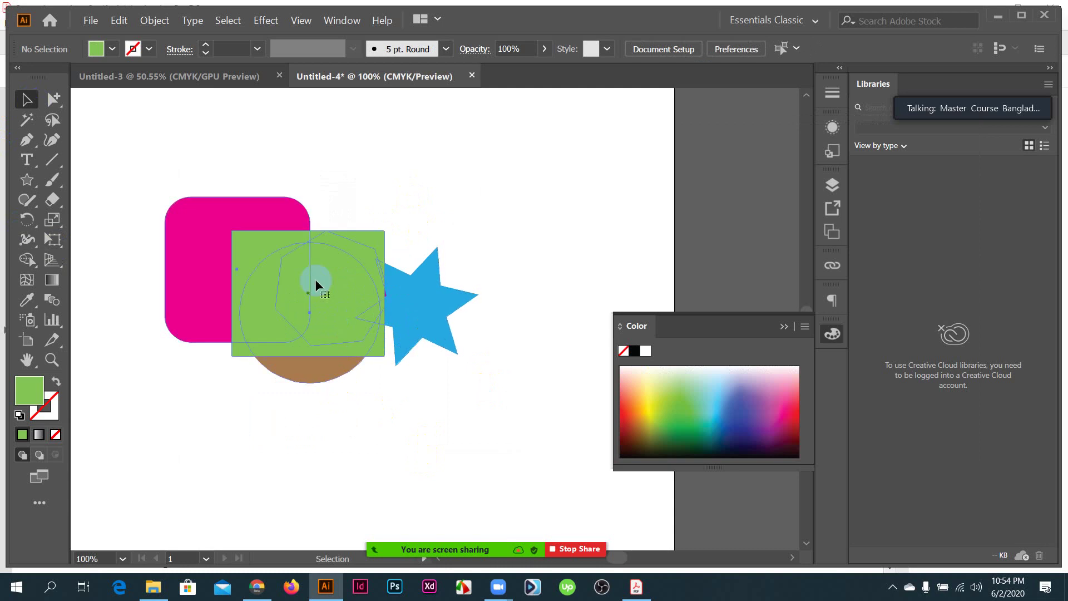
- Ungroup the shapes and rotate the green rectangle slightly clockwise on its own
{"action": "left_click", "coordinate": [342, 275]}
{"action": "right_click", "coordinate": [331, 337]}
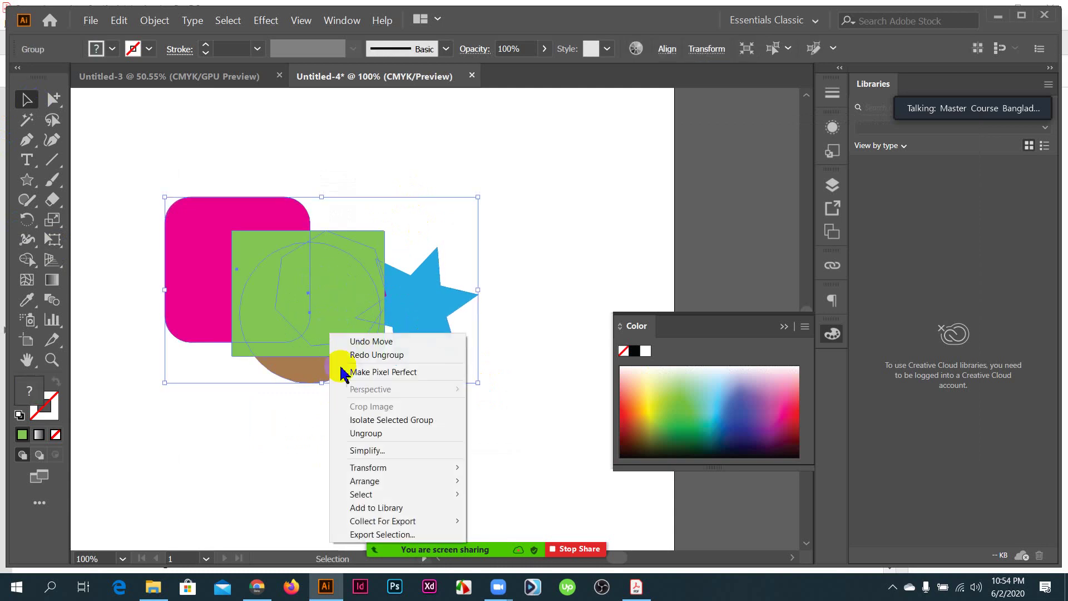
{"action": "left_click", "coordinate": [370, 434]}
{"action": "left_click", "coordinate": [419, 312]}
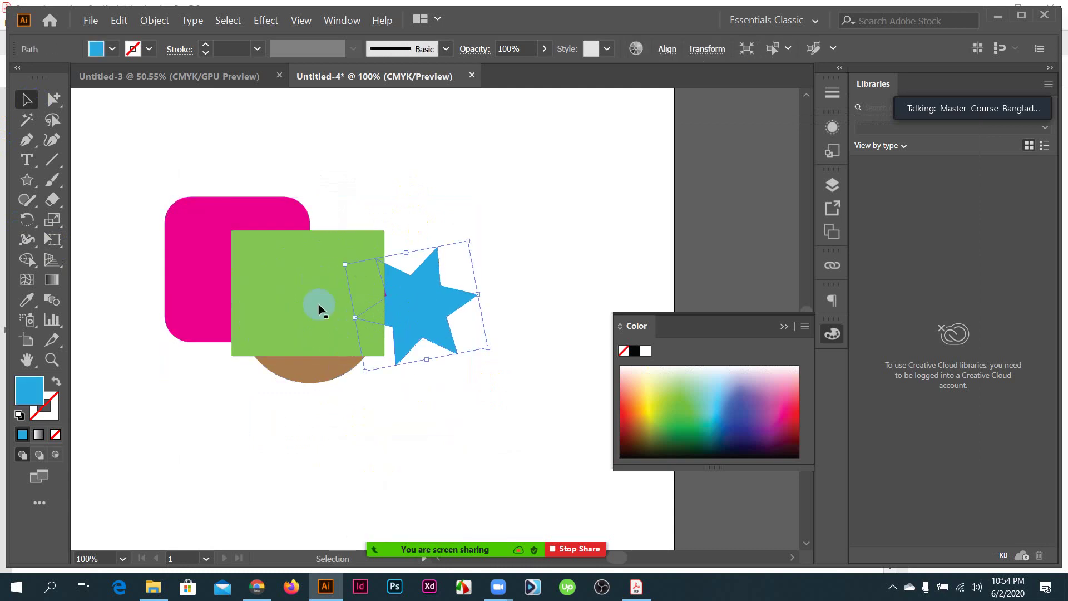
{"action": "left_click_drag", "start_coordinate": [317, 305], "coordinate": [299, 367]}
{"action": "key", "text": "ctrl+z"}
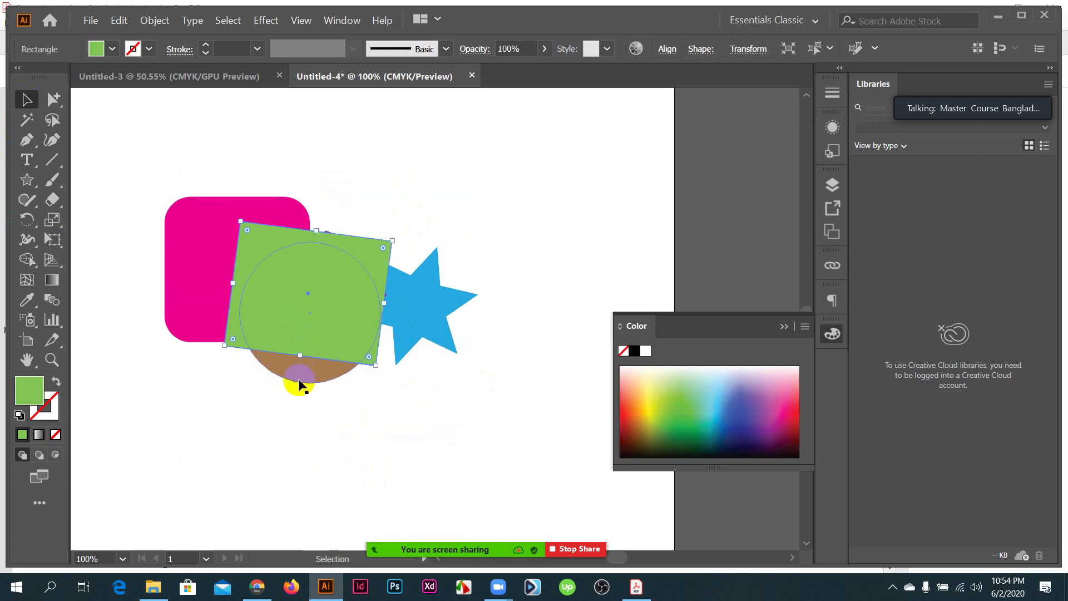
- Select the brown circle beneath the green rectangle and lock it
{"action": "left_click", "coordinate": [318, 384]}
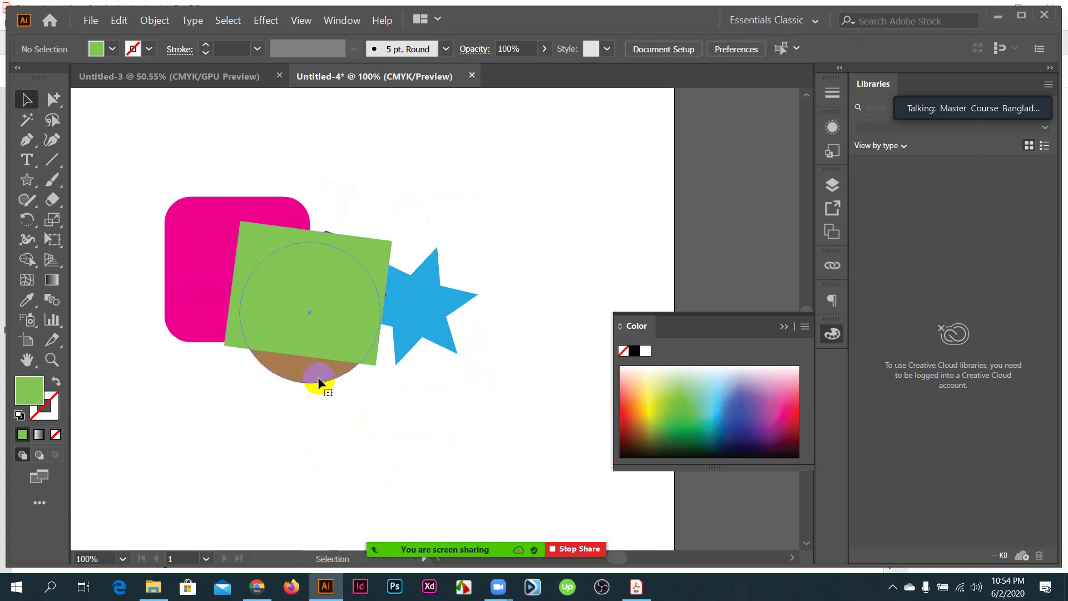
{"action": "left_click", "coordinate": [315, 375]}
{"action": "key", "text": "ctrl"}
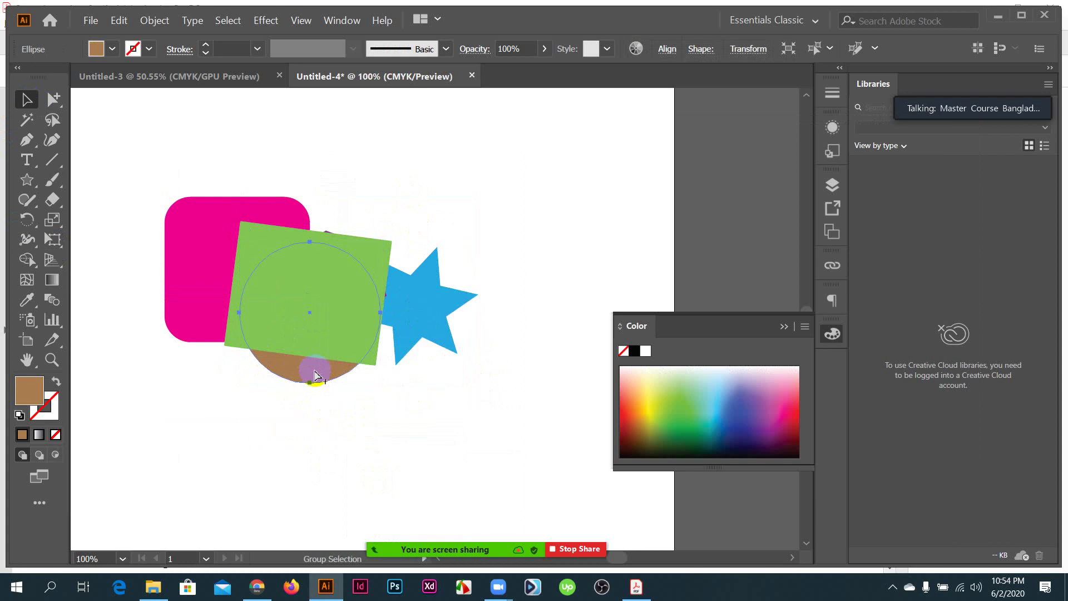
{"action": "right_click", "coordinate": [315, 374]}
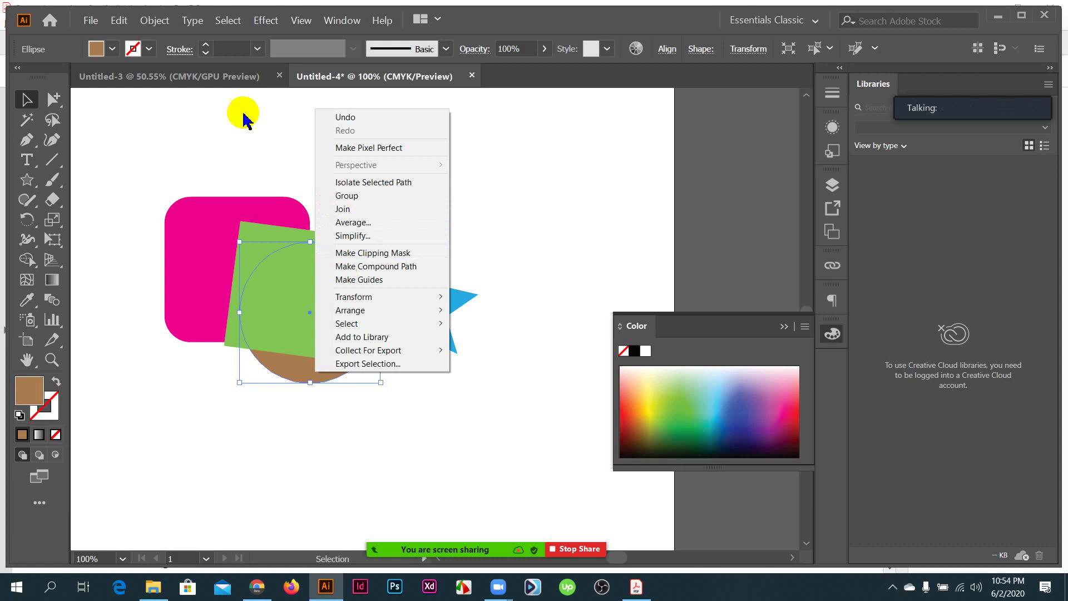
{"action": "left_click", "coordinate": [154, 20]}
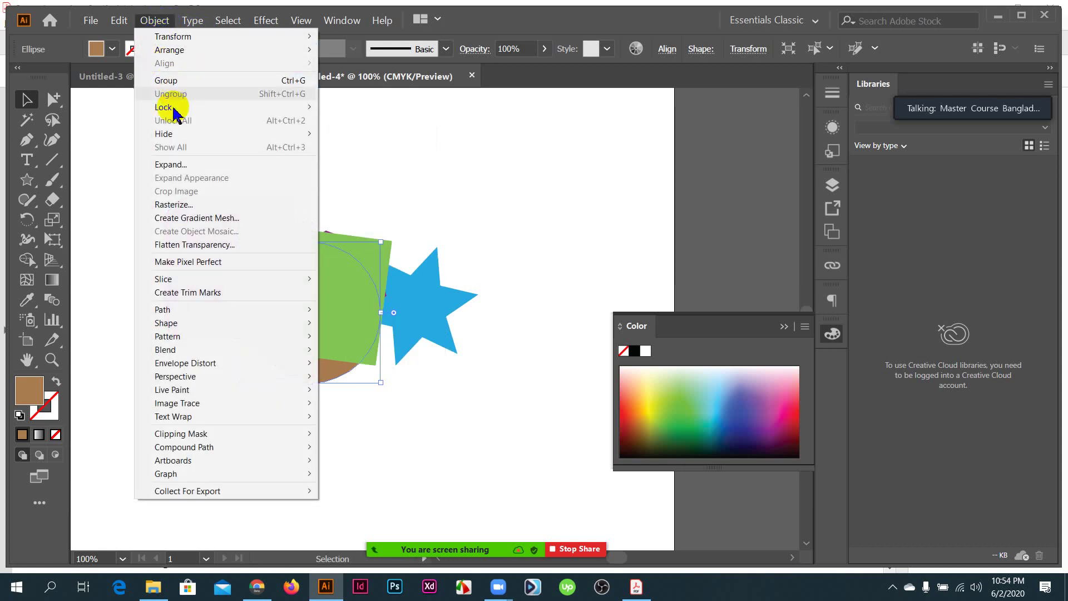
{"action": "mouse_move", "coordinate": [176, 108]}
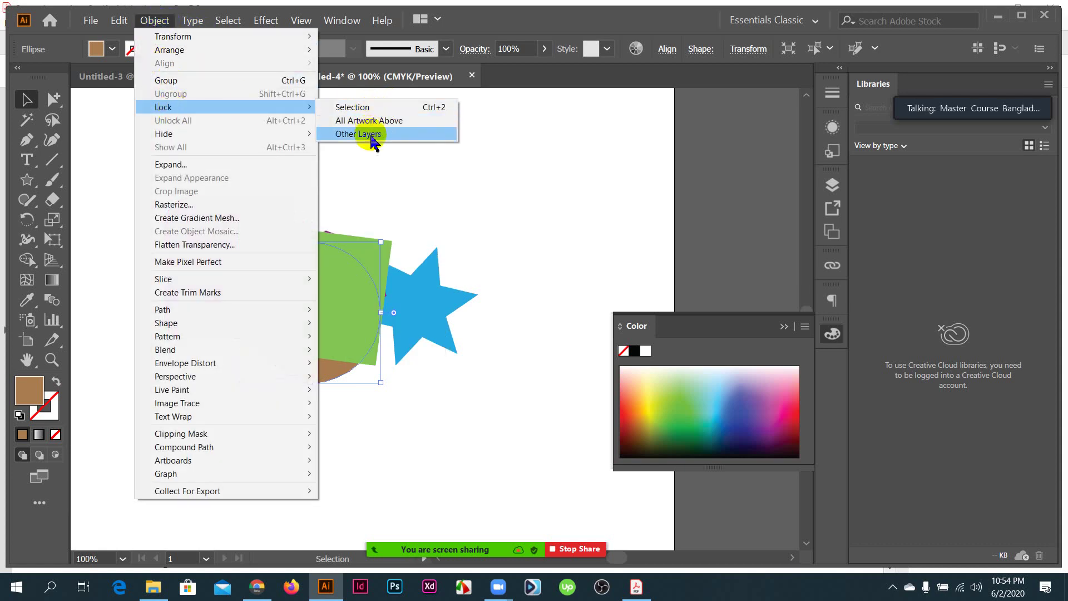
{"action": "left_click", "coordinate": [356, 107]}
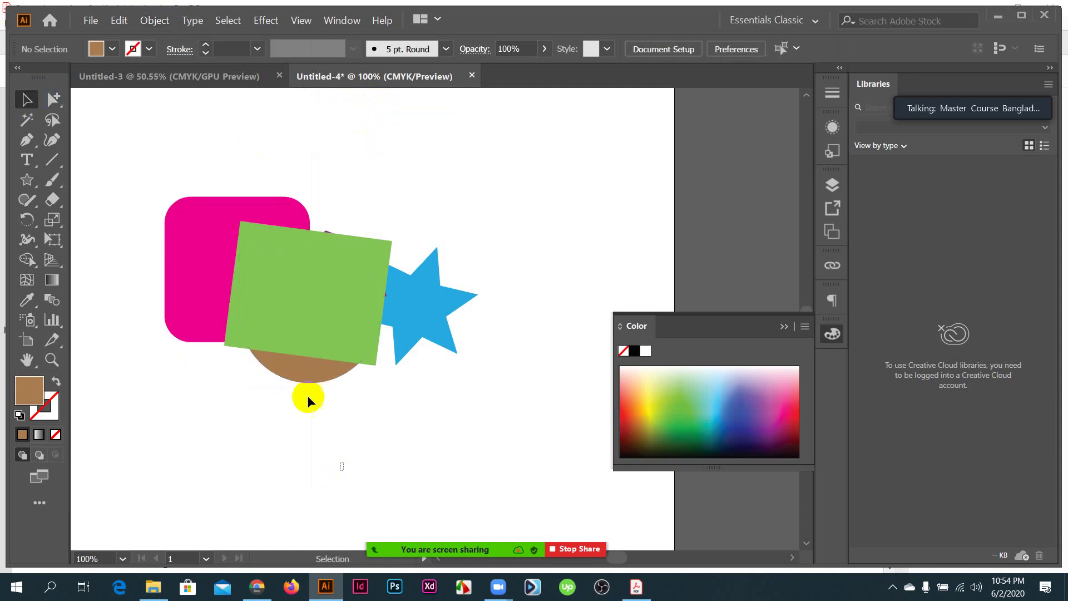
- Unlock the brown circle and lock it again, repeating the lock and unlock commands
{"action": "left_click", "coordinate": [307, 372]}
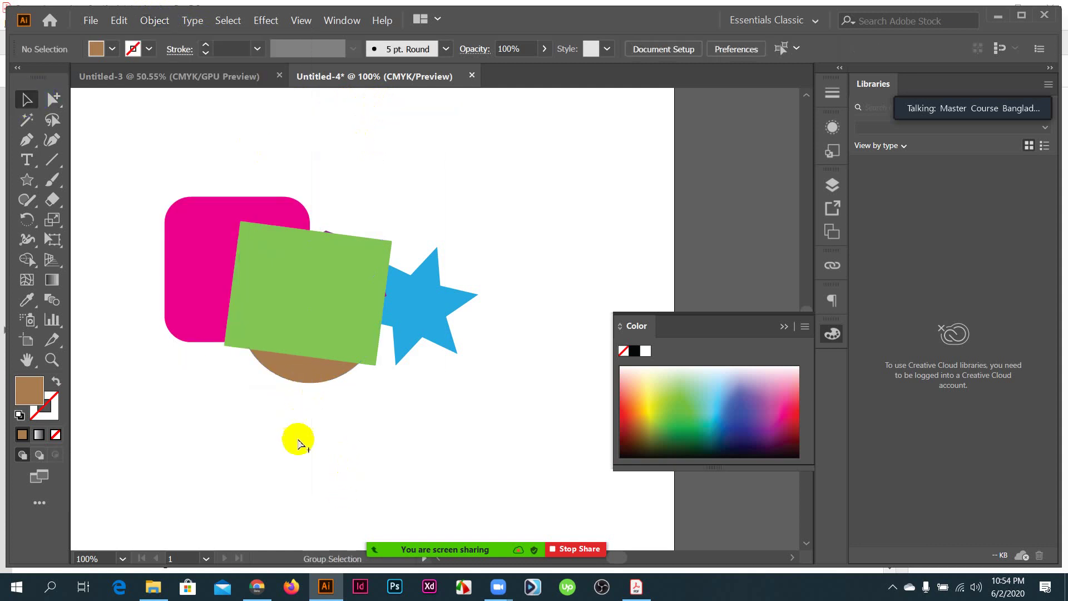
{"action": "key", "text": "ctrl+alt+2"}
{"action": "key", "text": "ctrl+2"}
{"action": "key", "text": "ctrl+alt+2"}
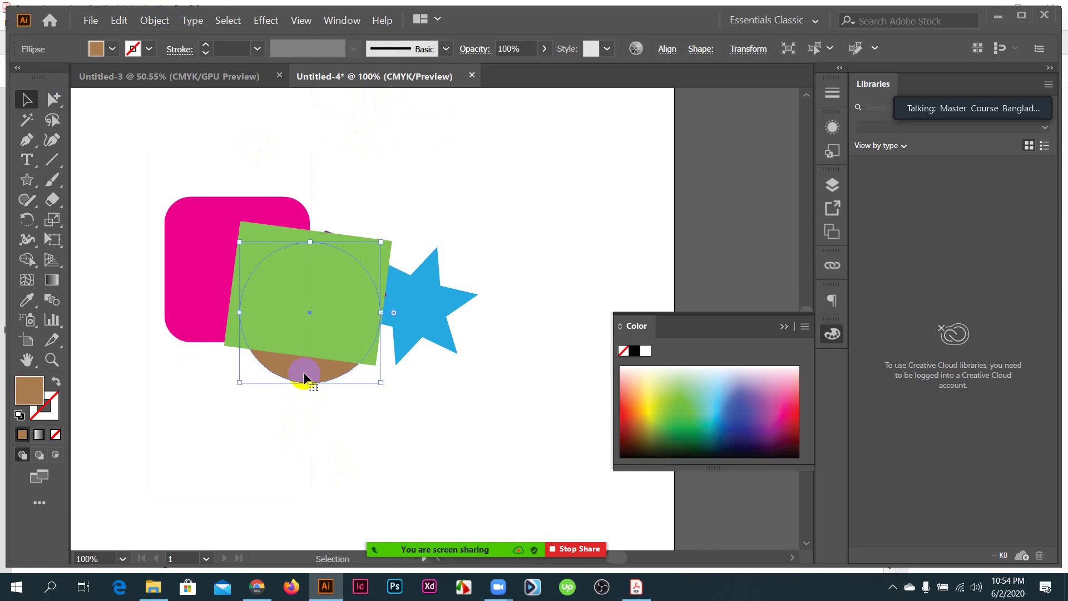
{"action": "key", "text": "ctrl+alt"}
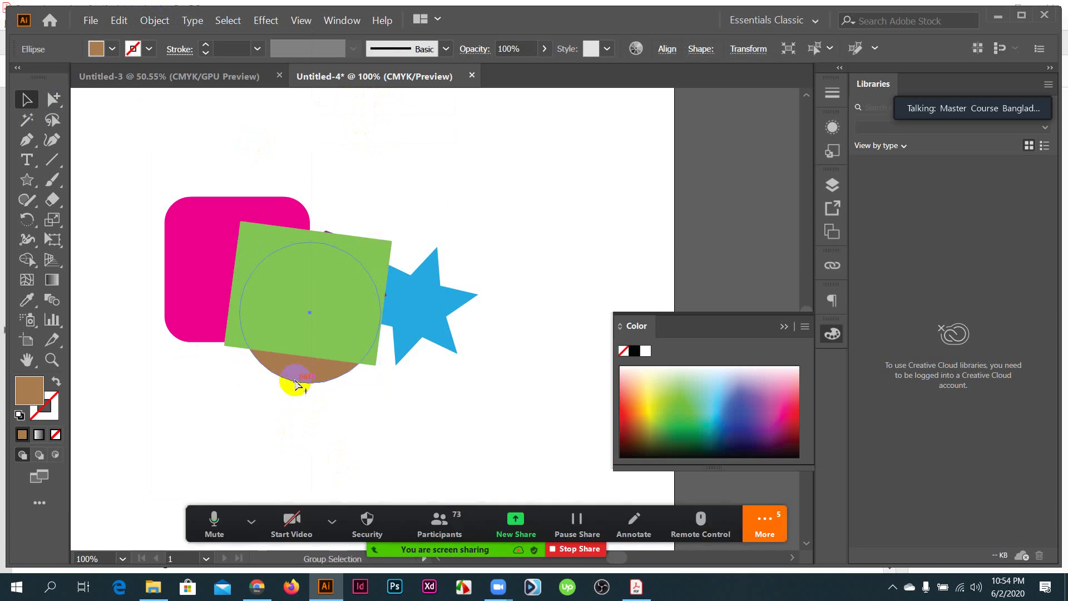
{"action": "key", "text": "ctrl+2"}
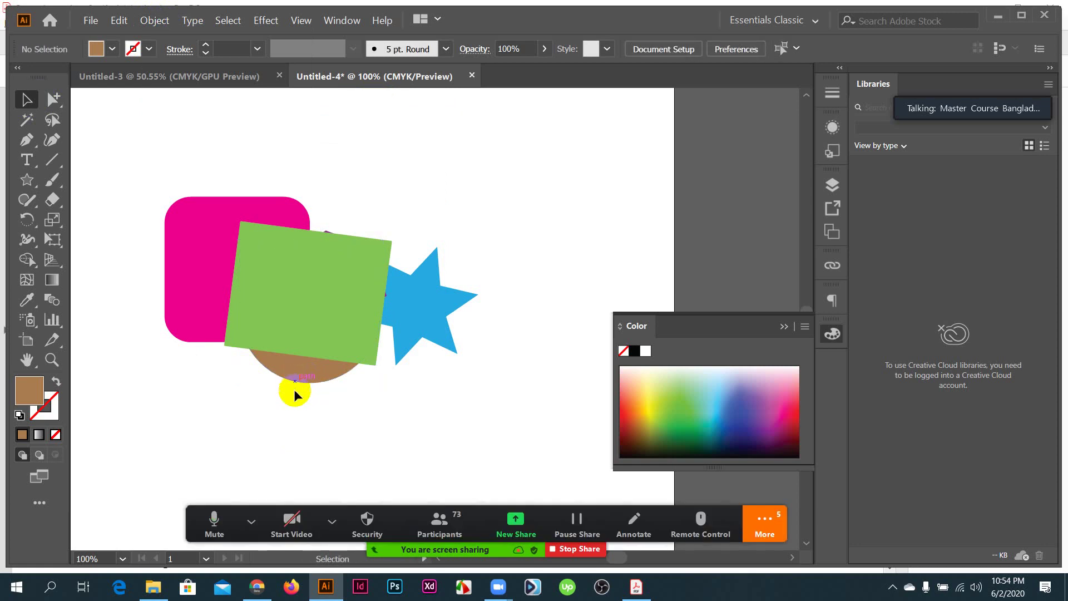
- Move the four unlocked shapes around the artboard apart from the locked brown circle, and undo the moves
{"action": "left_click_drag", "start_coordinate": [164, 171], "coordinate": [468, 391]}
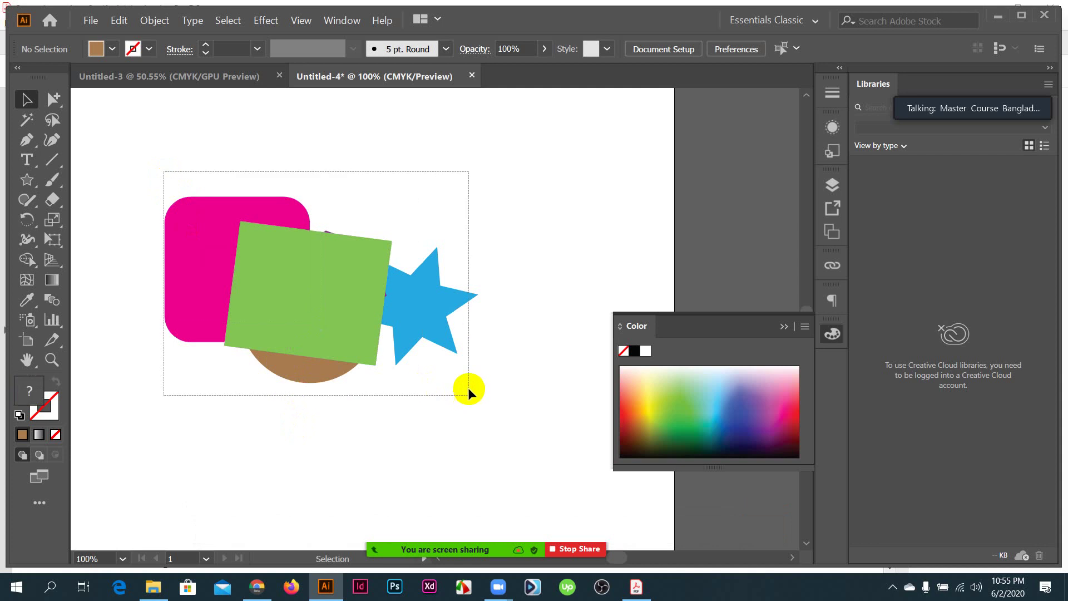
{"action": "key", "text": "ctrl+minus"}
{"action": "left_click_drag", "start_coordinate": [471, 352], "coordinate": [363, 293]}
{"action": "key", "text": "ctrl+minus"}
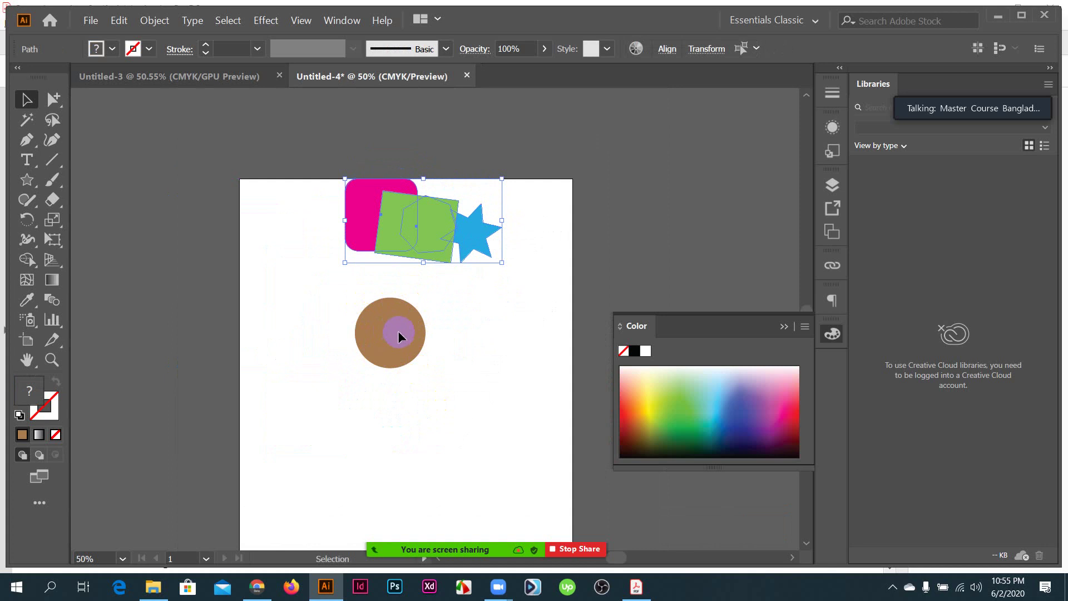
{"action": "key", "text": "ctrl+z"}
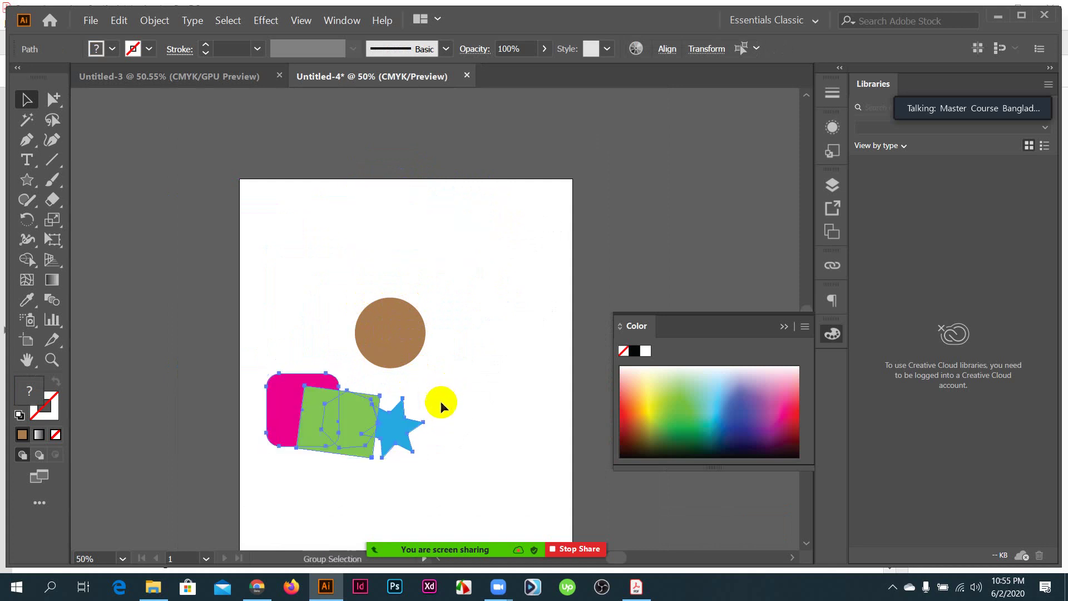
{"action": "key", "text": "ctrl+z"}
{"action": "left_click", "coordinate": [438, 416]}
{"action": "scroll", "coordinate": [424, 323], "scroll_direction": "up", "scroll_amount": 1}
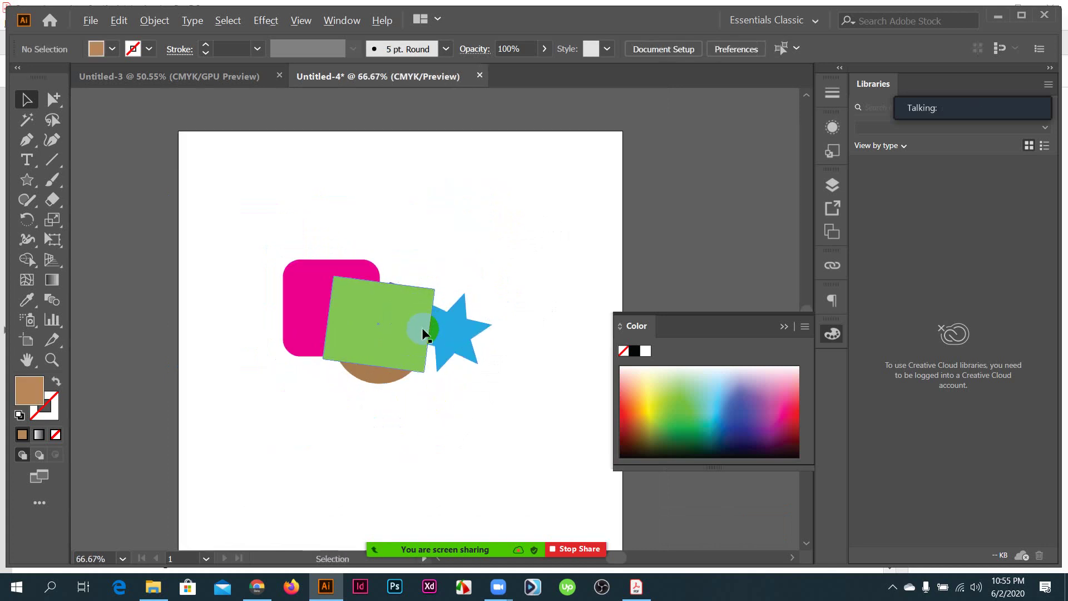
- Select all five shapes on the artboard, including the brown circle, and deselect them
{"action": "left_click_drag", "start_coordinate": [249, 232], "coordinate": [513, 409]}
{"action": "left_click", "coordinate": [512, 413]}
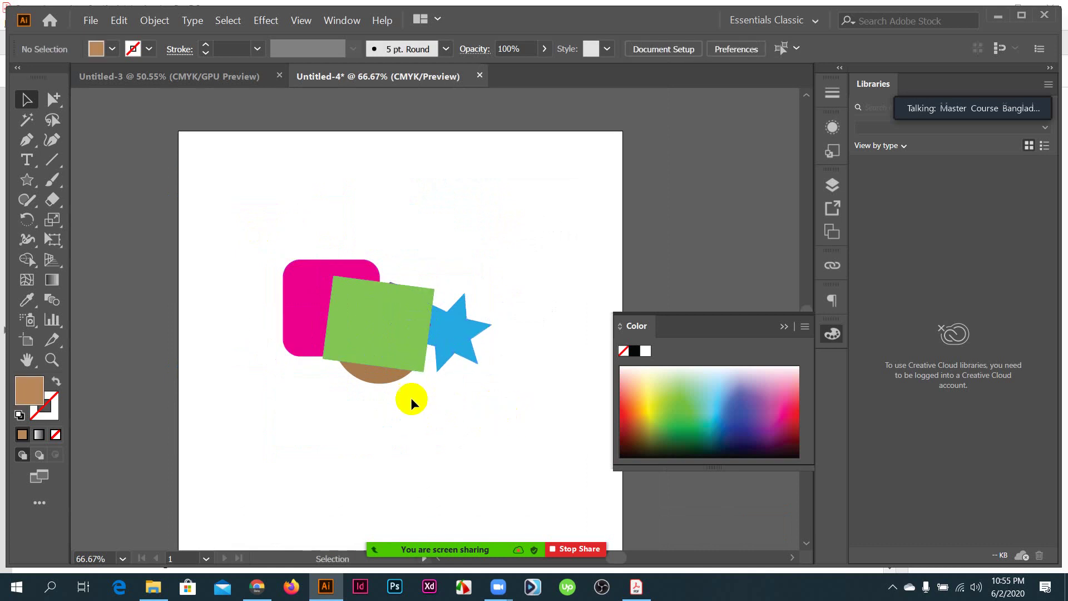
{"action": "left_click_drag", "start_coordinate": [258, 201], "coordinate": [290, 269]}
{"action": "key", "text": "a"}
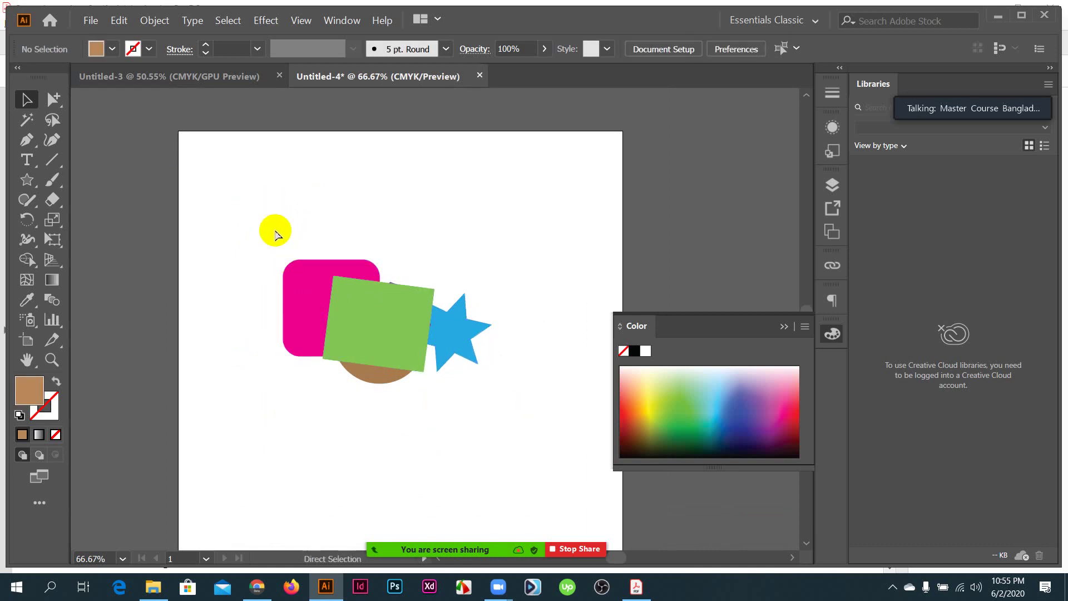
{"action": "key", "text": "ctrl+a"}
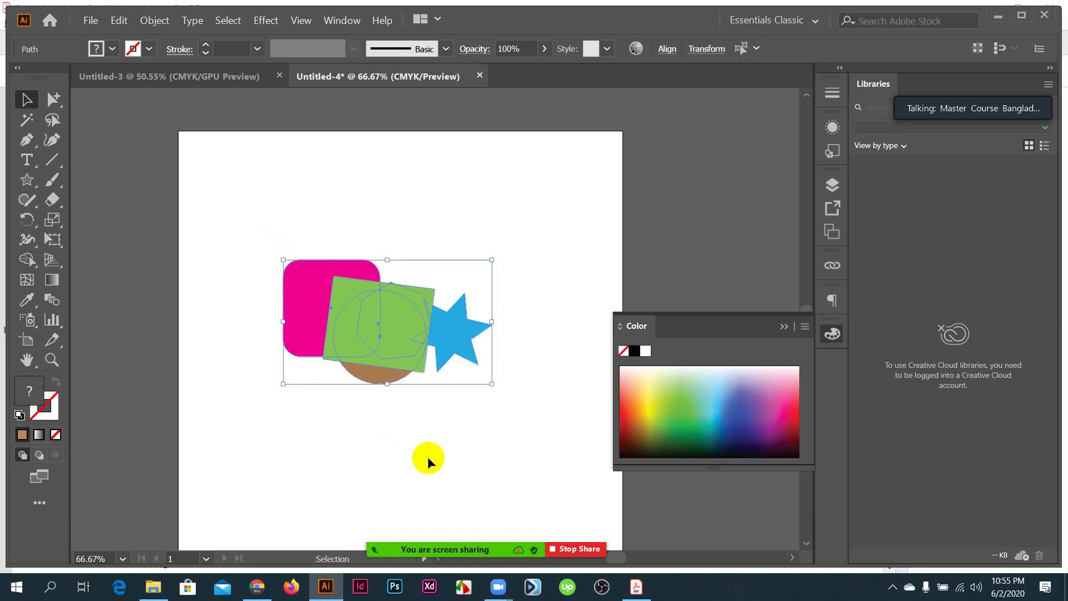
{"action": "left_click", "coordinate": [427, 456]}
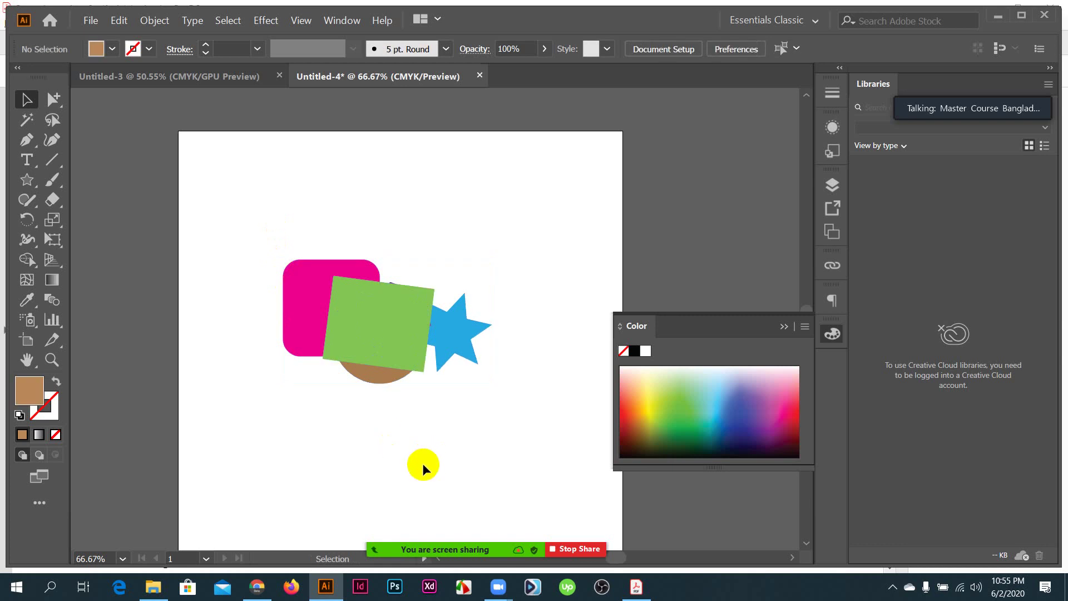
- Stretch the green rectangle slightly downward over the brown circle and hide the rectangle
{"action": "left_click", "coordinate": [375, 350]}
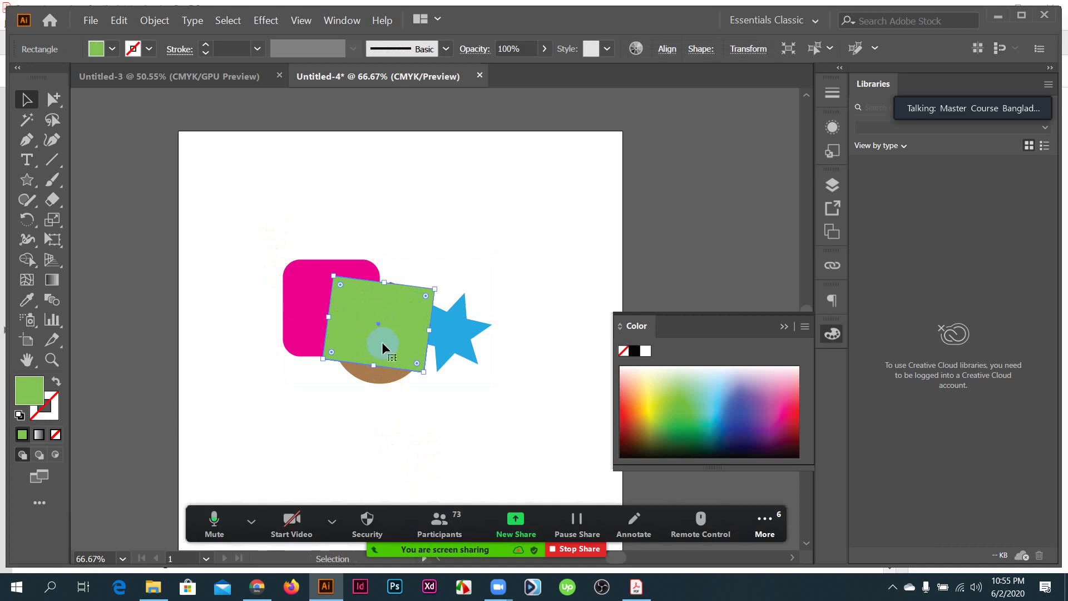
{"action": "left_click_drag", "start_coordinate": [378, 368], "coordinate": [376, 382]}
{"action": "left_click", "coordinate": [382, 393]}
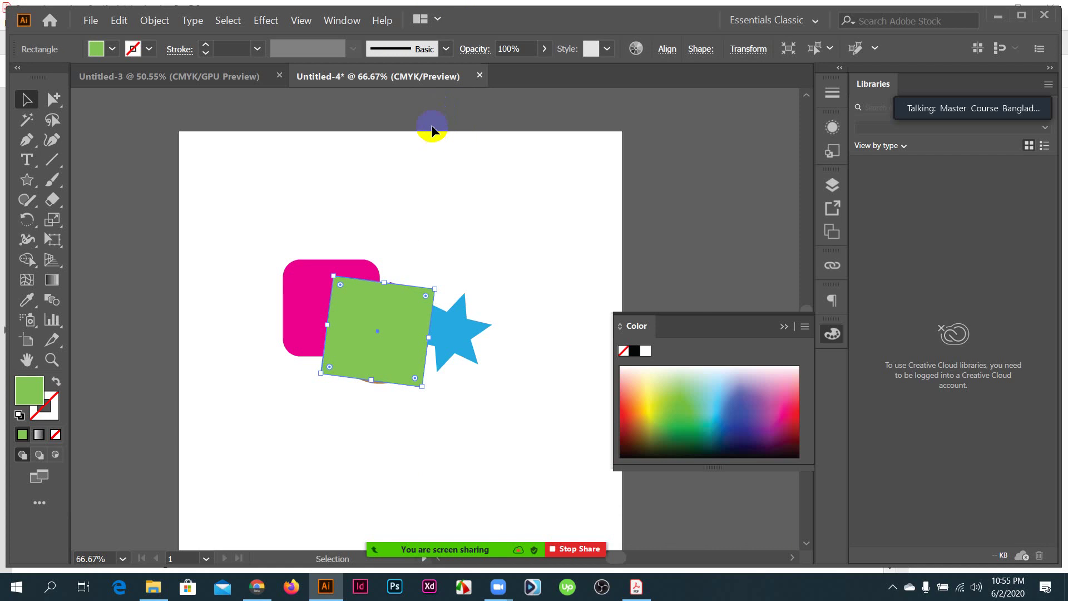
{"action": "key", "text": "ctrl"}
{"action": "key", "text": "ctrl+x"}
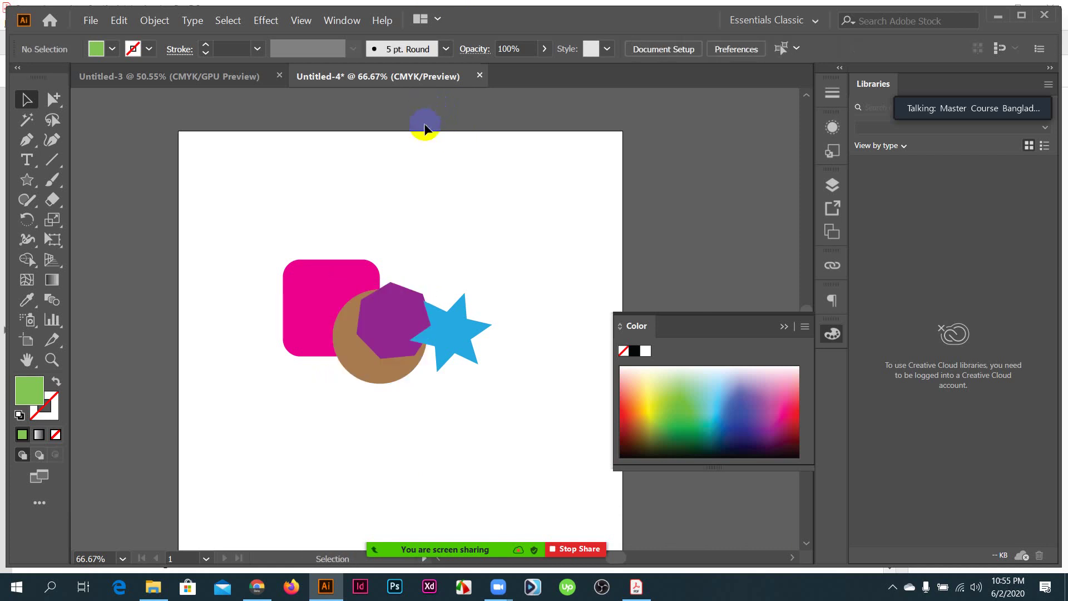
- Spread the purple polygon, brown circle, blue star and pink rounded square apart, and show the hidden green rectangle again
{"action": "left_click_drag", "start_coordinate": [377, 312], "coordinate": [437, 218]}
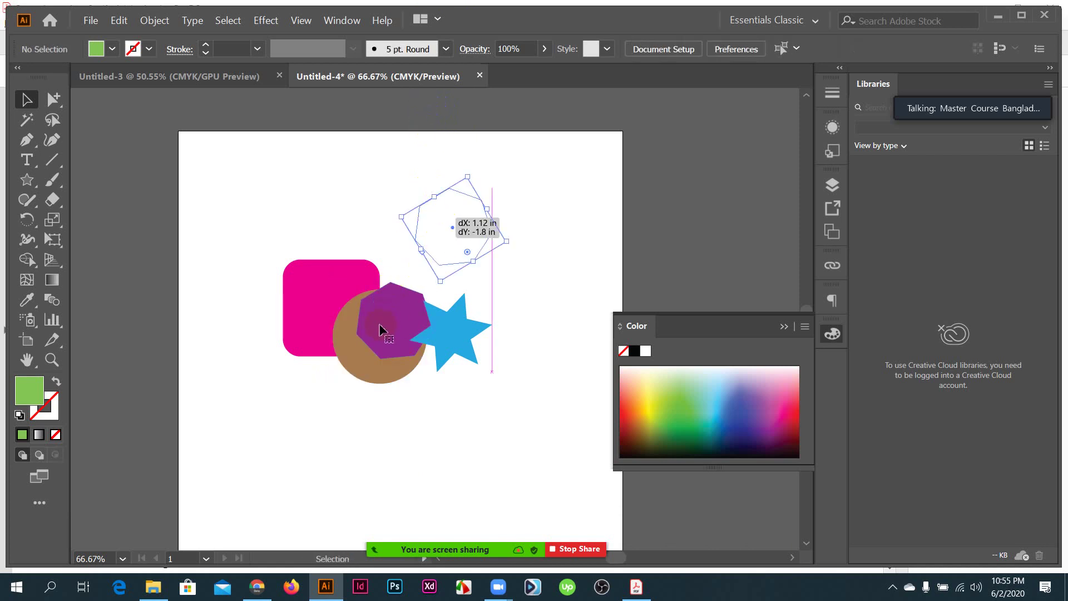
{"action": "left_click_drag", "start_coordinate": [364, 344], "coordinate": [308, 415]}
{"action": "left_click_drag", "start_coordinate": [441, 326], "coordinate": [455, 350]}
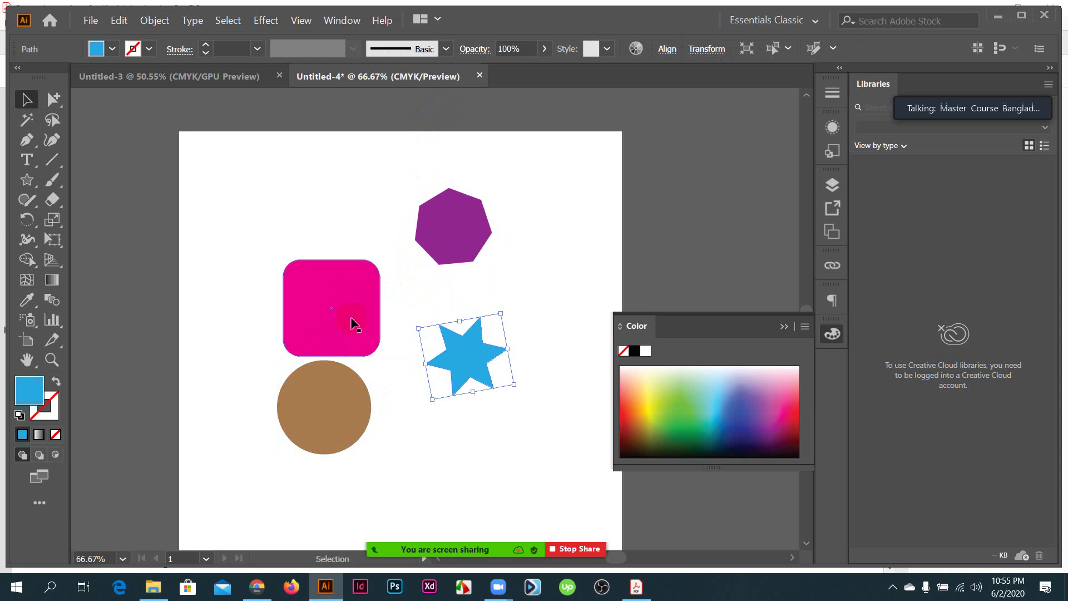
{"action": "left_click_drag", "start_coordinate": [349, 318], "coordinate": [333, 268]}
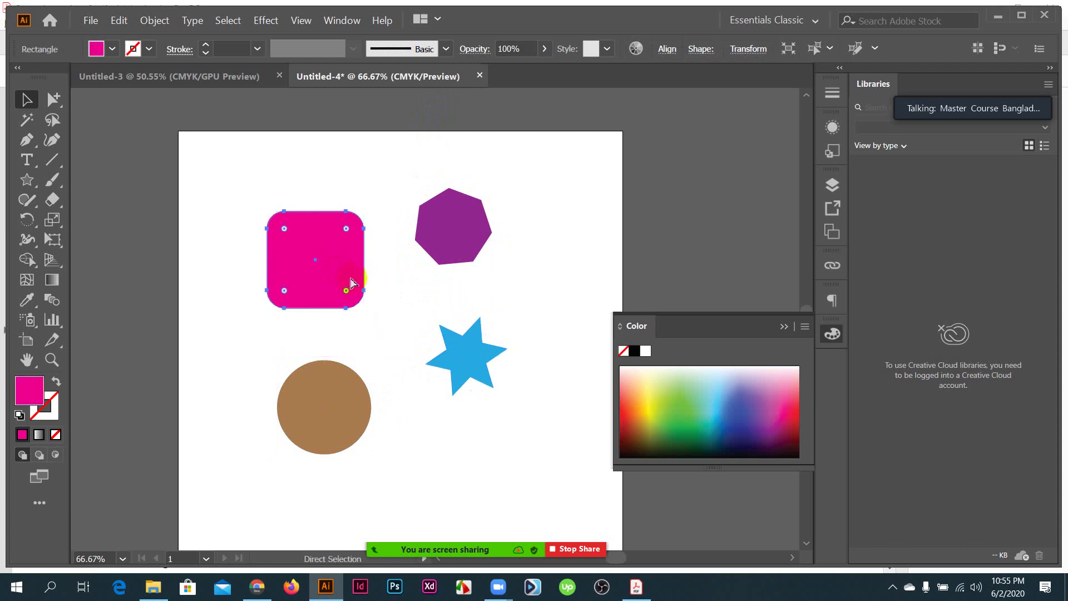
{"action": "key", "text": "ctrl+z"}
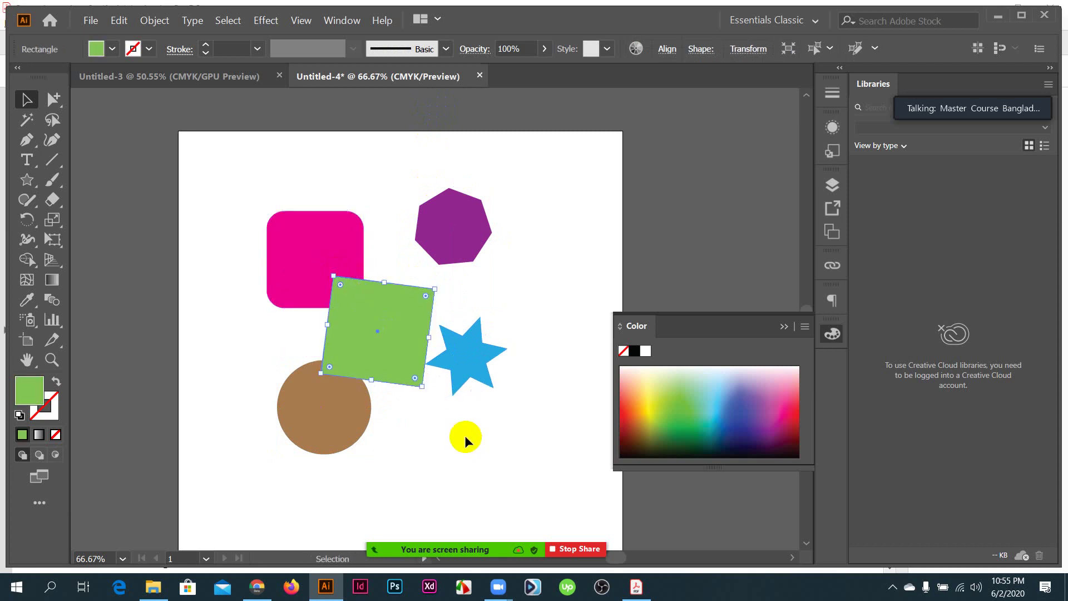
{"action": "left_click", "coordinate": [465, 435]}
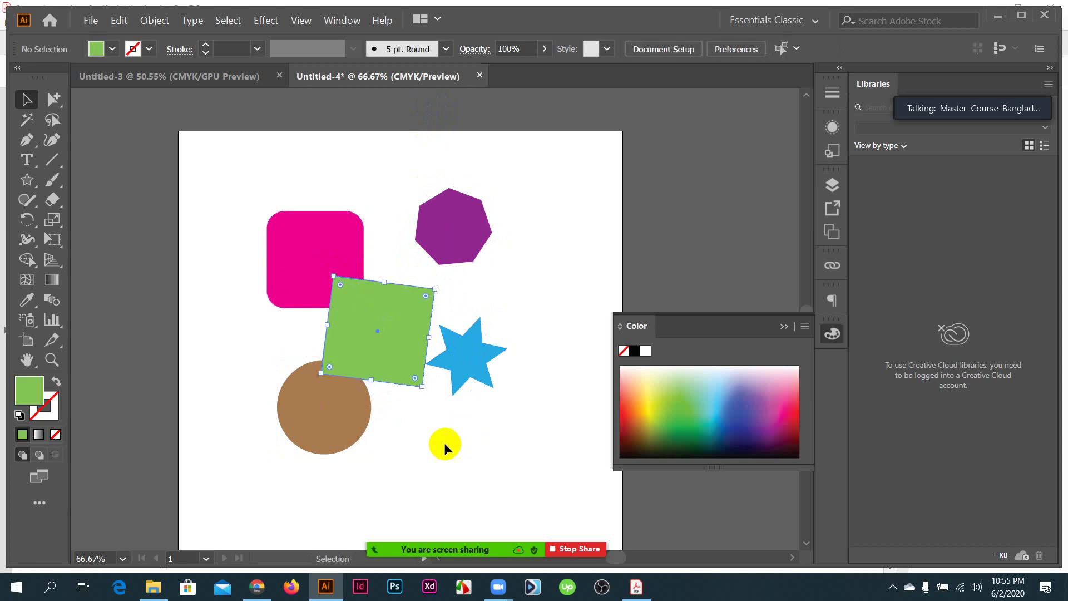
- Review topics 12 to 16 of the class outline in the course PDF in the browser and return to Illustrator
{"action": "left_click", "coordinate": [258, 587]}
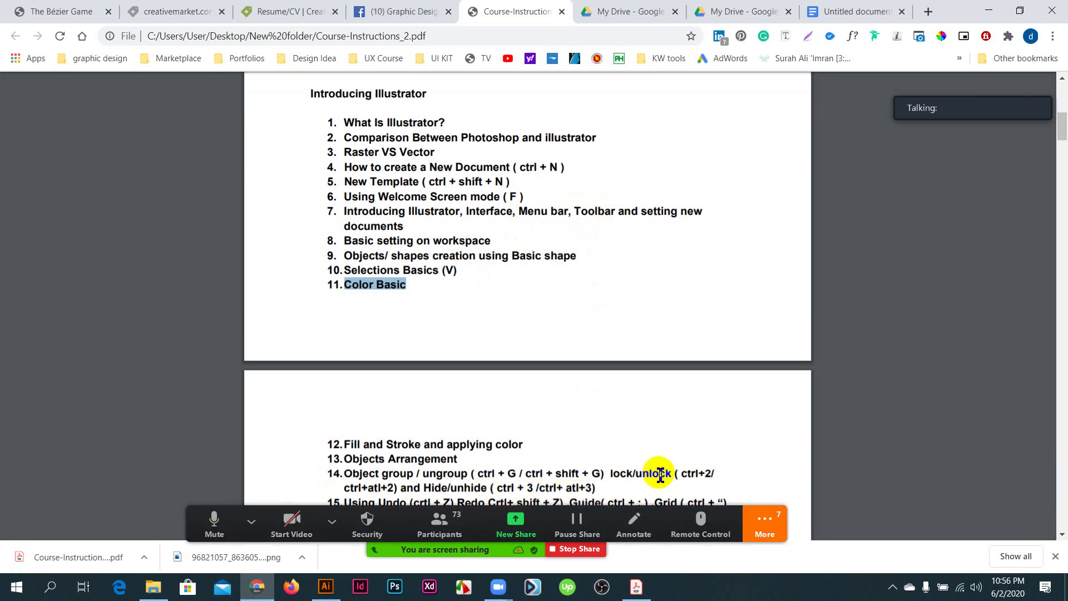
{"action": "scroll", "coordinate": [660, 476], "scroll_direction": "down", "scroll_amount": 1}
{"action": "scroll", "coordinate": [660, 476], "scroll_direction": "down", "scroll_amount": 2}
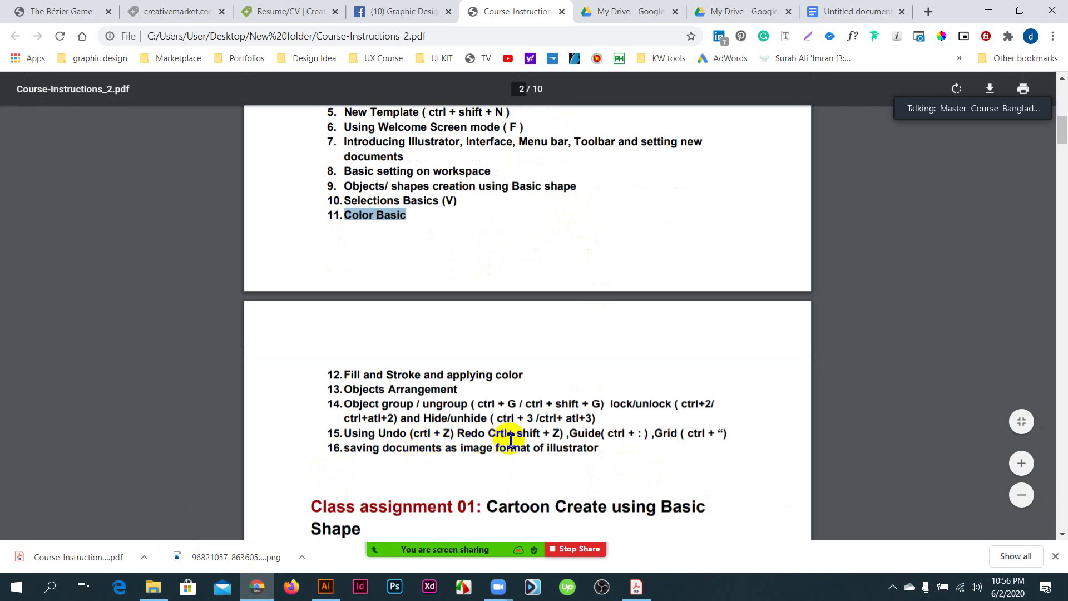
{"action": "left_click_drag", "start_coordinate": [543, 460], "coordinate": [546, 450]}
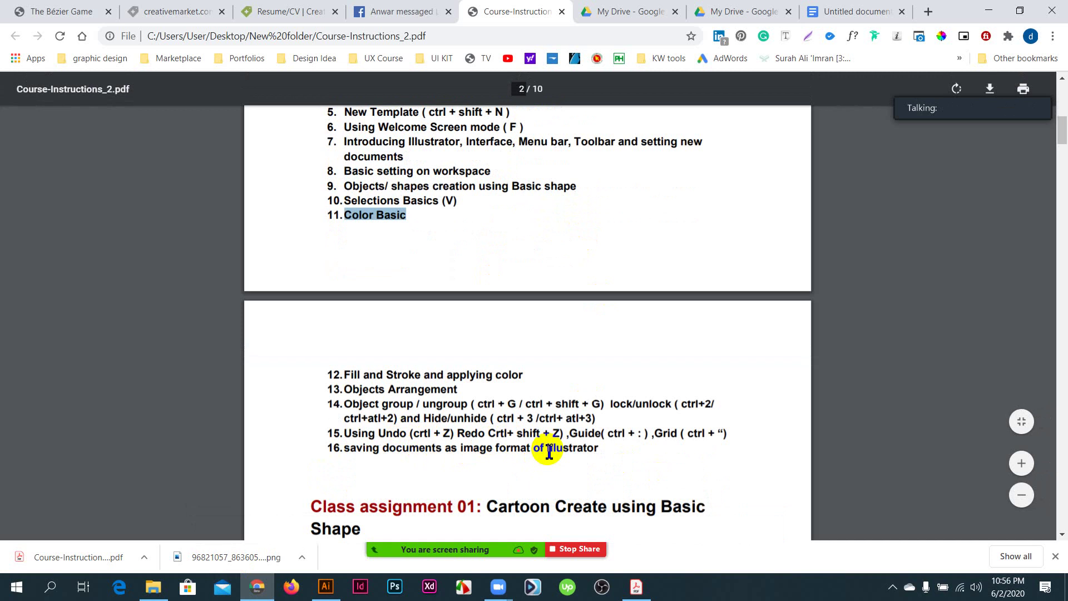
{"action": "left_click", "coordinate": [325, 584]}
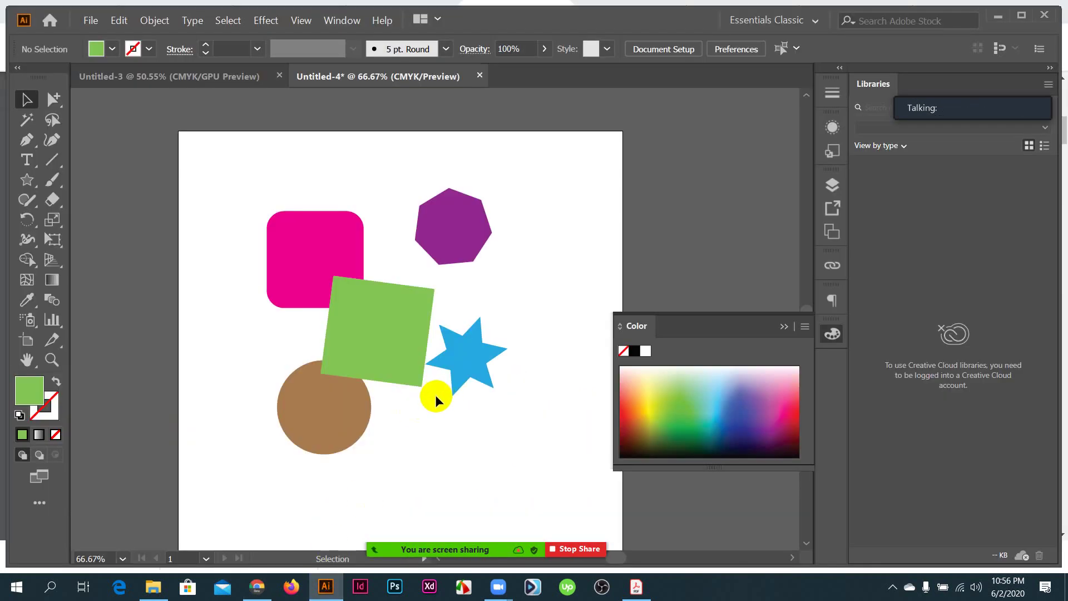
{"action": "key", "text": "alt+Tab"}
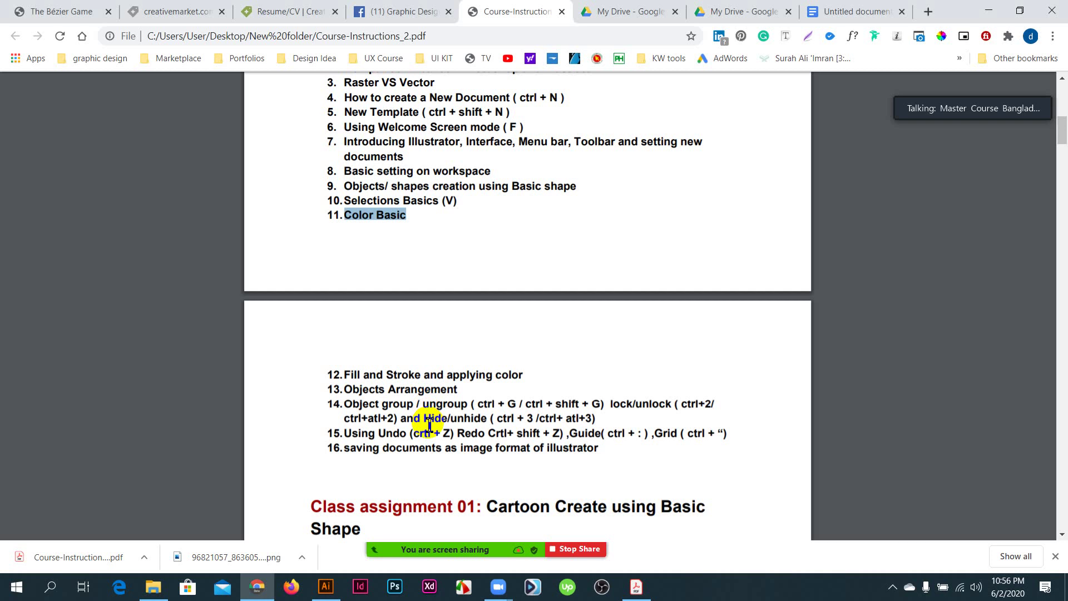
{"action": "key", "text": "alt+Tab"}
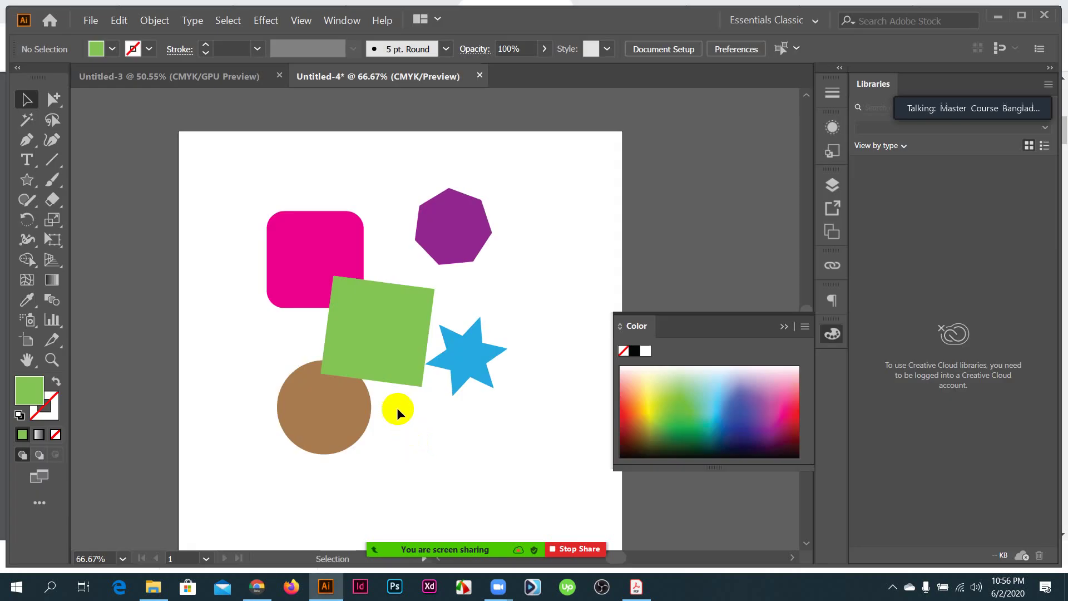
- Delete all five shapes from the artboard
{"action": "scroll", "coordinate": [269, 286], "scroll_direction": "down", "scroll_amount": 2}
{"action": "left_click_drag", "start_coordinate": [261, 244], "coordinate": [401, 358]}
{"action": "key", "text": "Delete"}
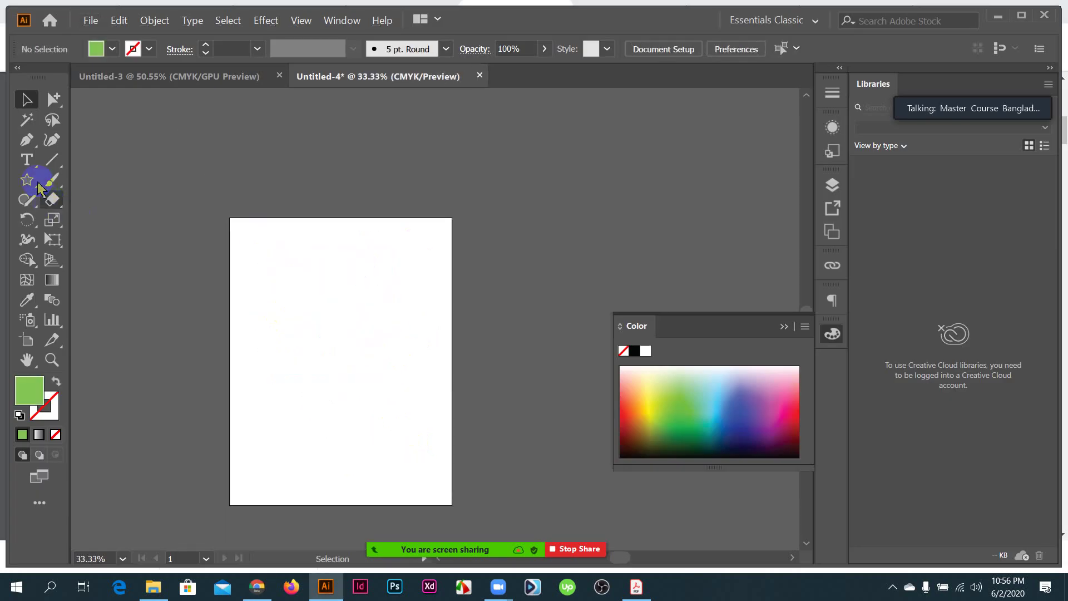
- Draw a green rectangle near the artboard's upper-left corner with the Rectangle tool and move it to the upper-right corner
{"action": "left_click_drag", "start_coordinate": [29, 180], "coordinate": [95, 199]}
{"action": "left_click", "coordinate": [95, 186]}
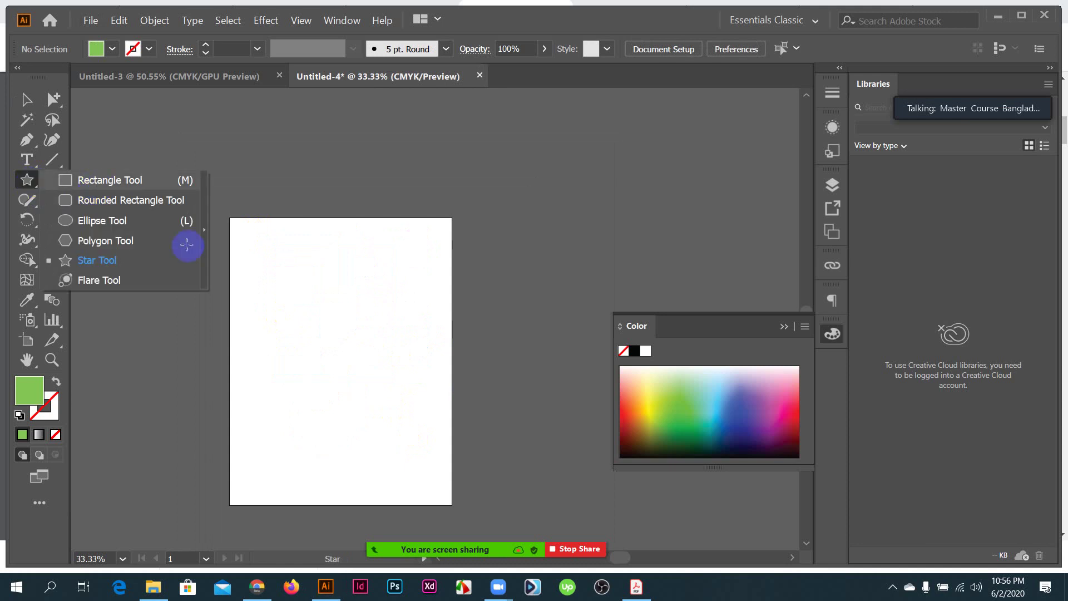
{"action": "left_click_drag", "start_coordinate": [247, 229], "coordinate": [273, 253]}
{"action": "left_click_drag", "start_coordinate": [289, 263], "coordinate": [303, 268]}
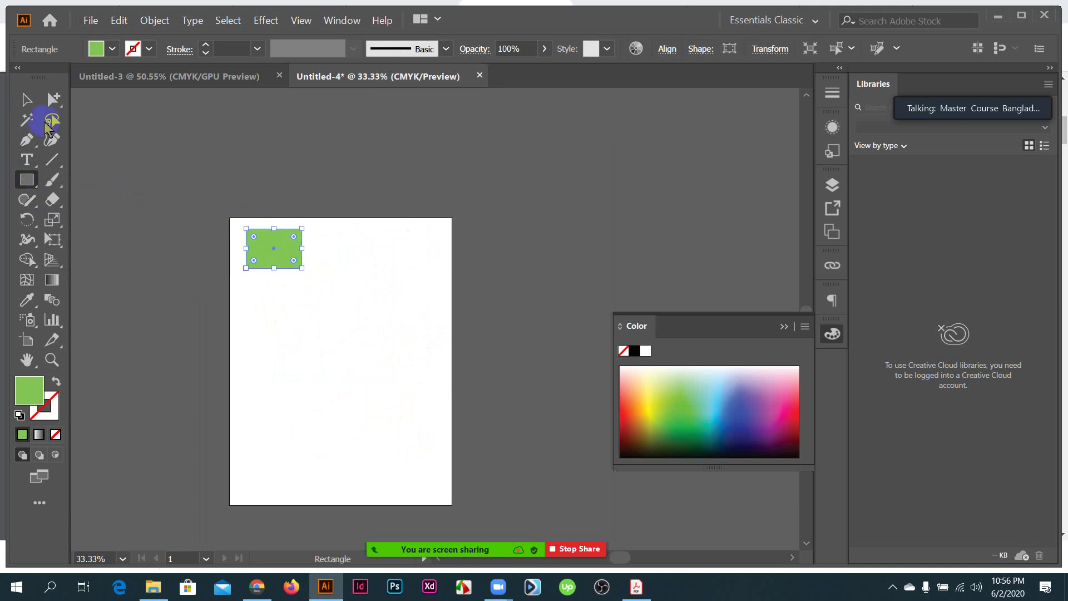
{"action": "left_click", "coordinate": [26, 99]}
{"action": "left_click_drag", "start_coordinate": [284, 247], "coordinate": [422, 251]}
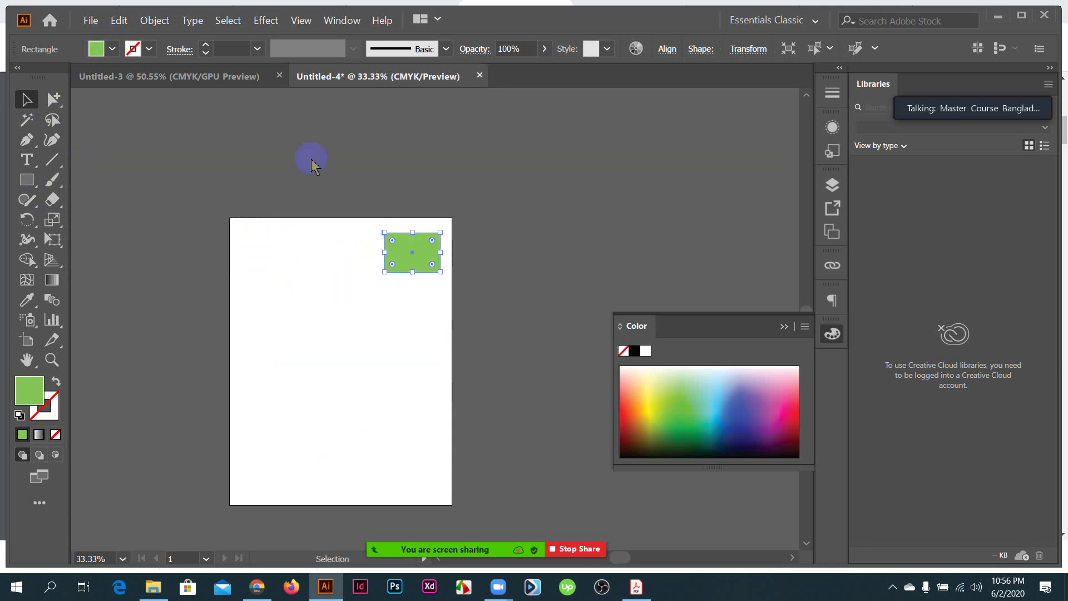
- Fill the rectangle with pink #D10964 and round its corners fully into a pill shape
{"action": "double_click", "coordinate": [40, 394]}
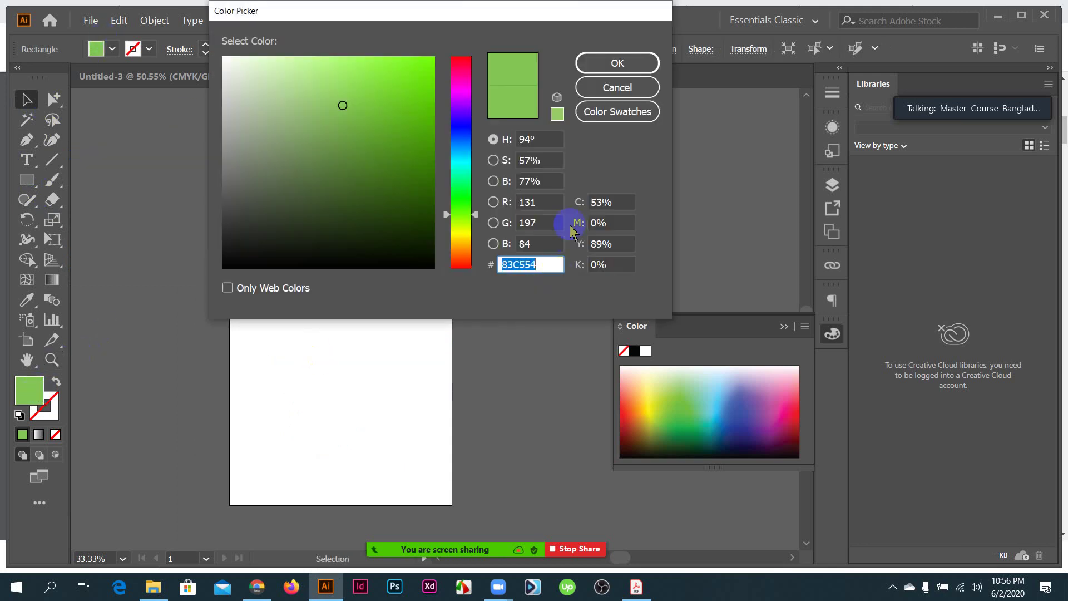
{"action": "left_click", "coordinate": [424, 95]}
{"action": "left_click", "coordinate": [467, 80]}
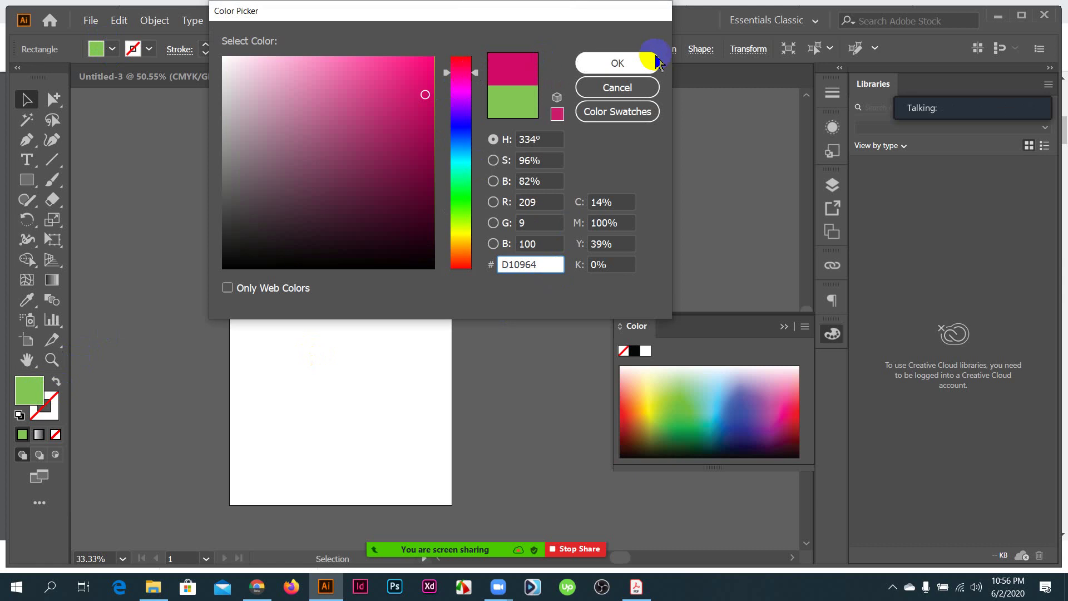
{"action": "left_click", "coordinate": [614, 62]}
{"action": "left_click_drag", "start_coordinate": [435, 243], "coordinate": [139, 333]}
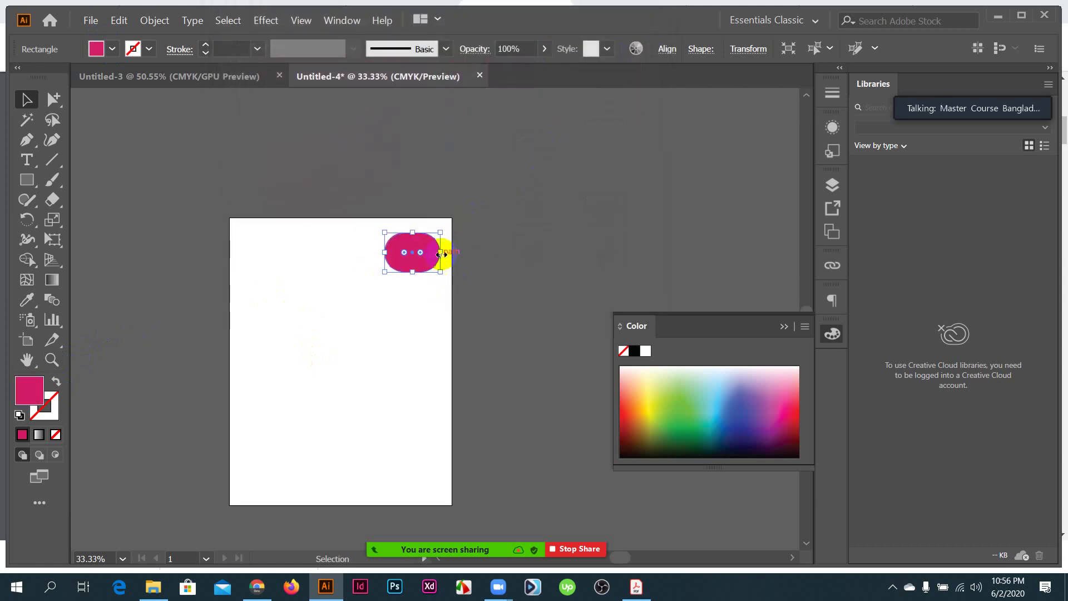
- Narrow the pink pill into a circle near the artboard's lower-right corner and fill it with the orange swatch
{"action": "left_click_drag", "start_coordinate": [440, 252], "coordinate": [396, 453]}
{"action": "left_click", "coordinate": [112, 49]}
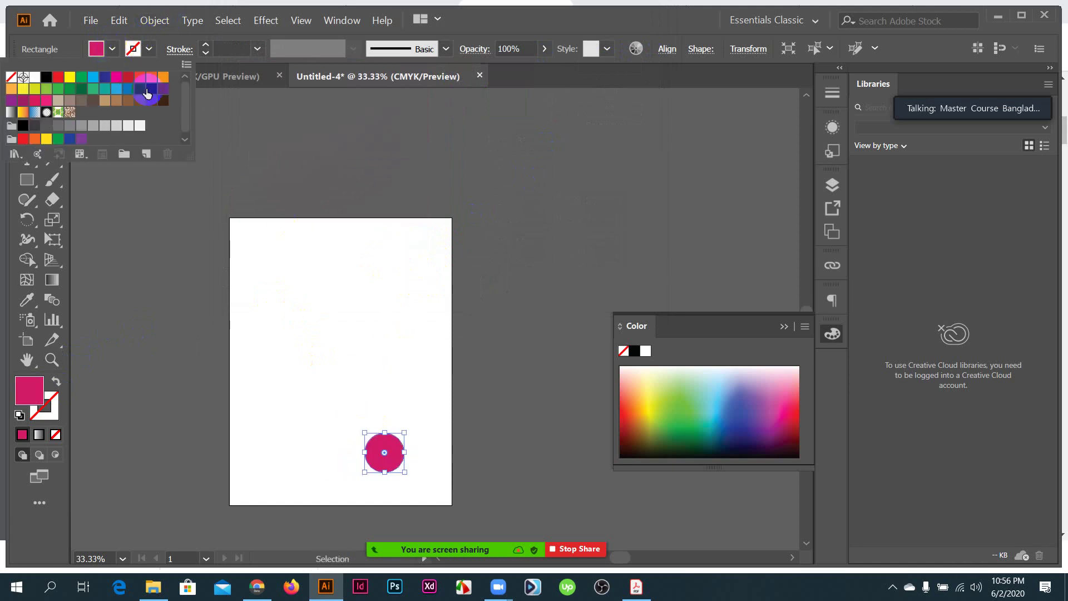
{"action": "left_click", "coordinate": [152, 77]}
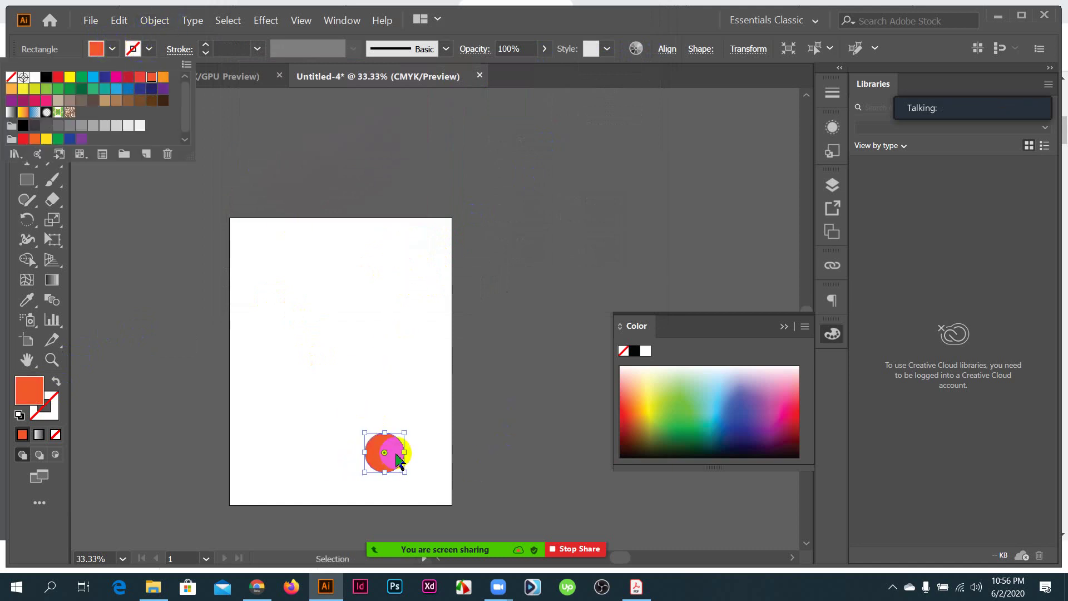
- Square off the orange circle's corners and place it mid-artboard with a duplicate just below it
{"action": "left_click", "coordinate": [400, 460]}
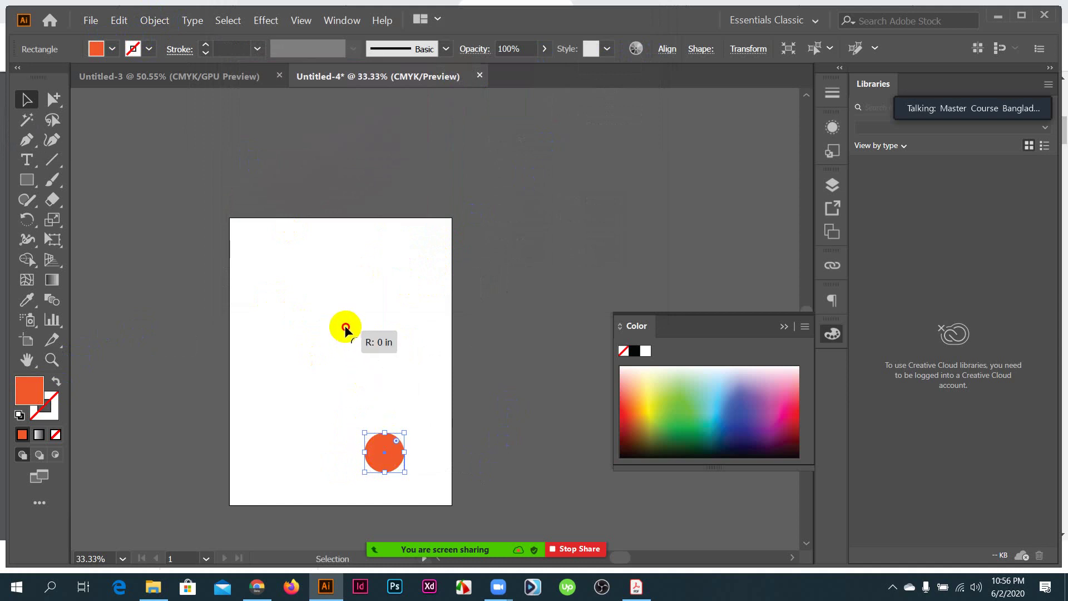
{"action": "left_click_drag", "start_coordinate": [346, 328], "coordinate": [346, 329]}
{"action": "left_click_drag", "start_coordinate": [395, 459], "coordinate": [385, 408]}
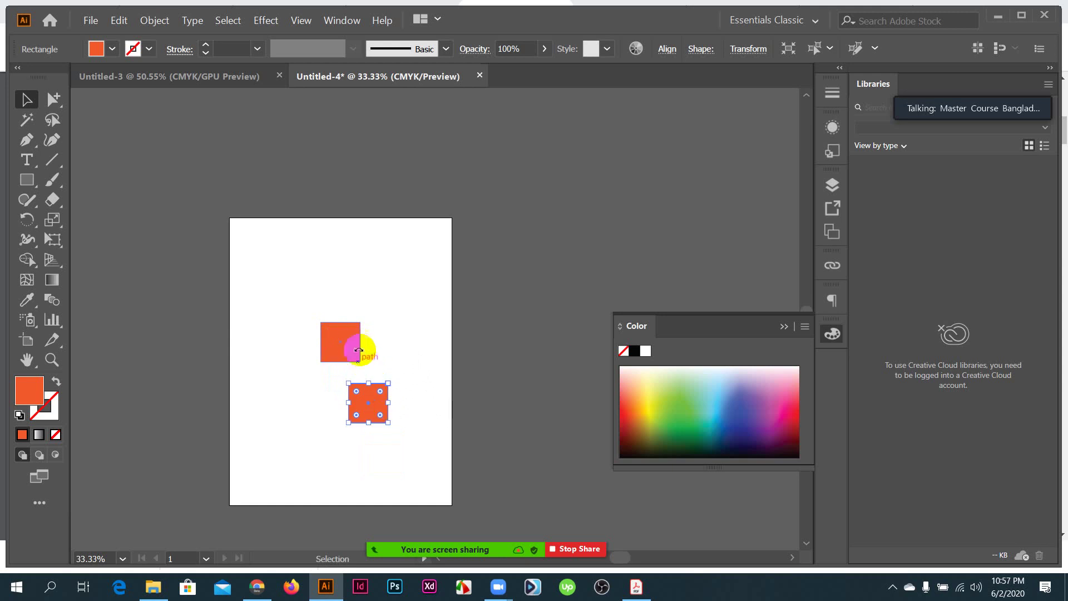
- Round the upper orange square's corners fully to turn it into a circle
{"action": "left_click", "coordinate": [342, 341]}
{"action": "left_click_drag", "start_coordinate": [306, 303], "coordinate": [353, 337]}
{"action": "left_click", "coordinate": [429, 387]}
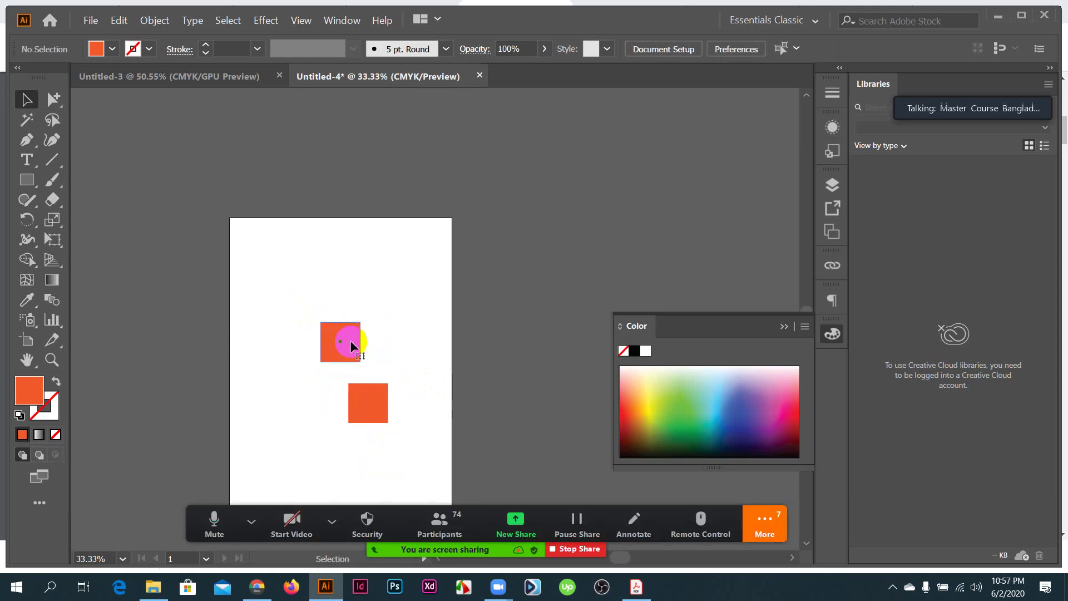
{"action": "left_click", "coordinate": [351, 343]}
{"action": "left_click", "coordinate": [399, 344]}
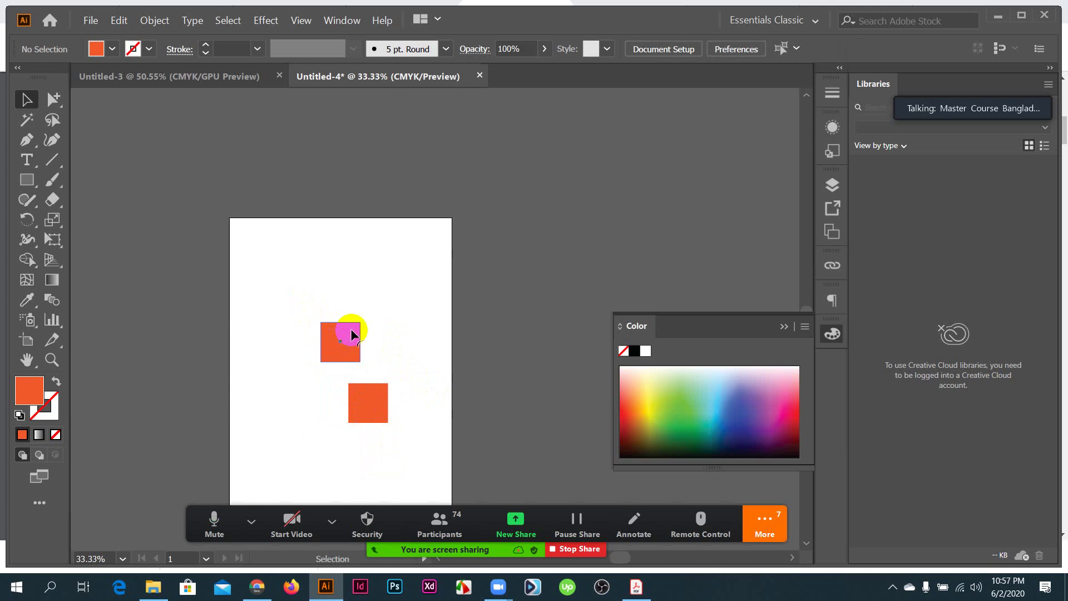
{"action": "left_click", "coordinate": [352, 334]}
{"action": "left_click_drag", "start_coordinate": [351, 331], "coordinate": [281, 420]}
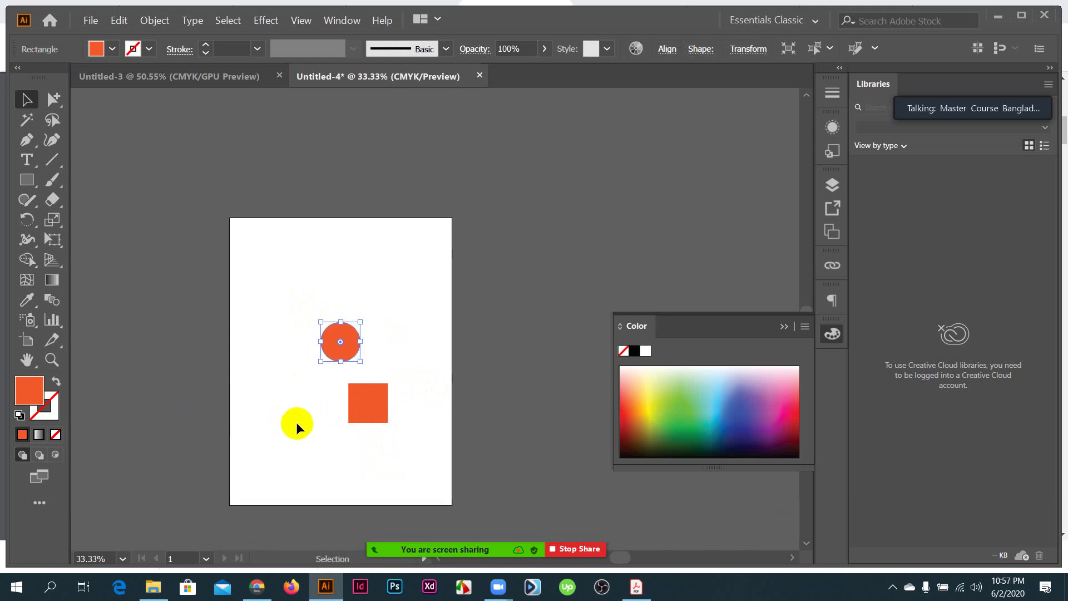
{"action": "left_click", "coordinate": [297, 422]}
{"action": "left_click", "coordinate": [345, 340]}
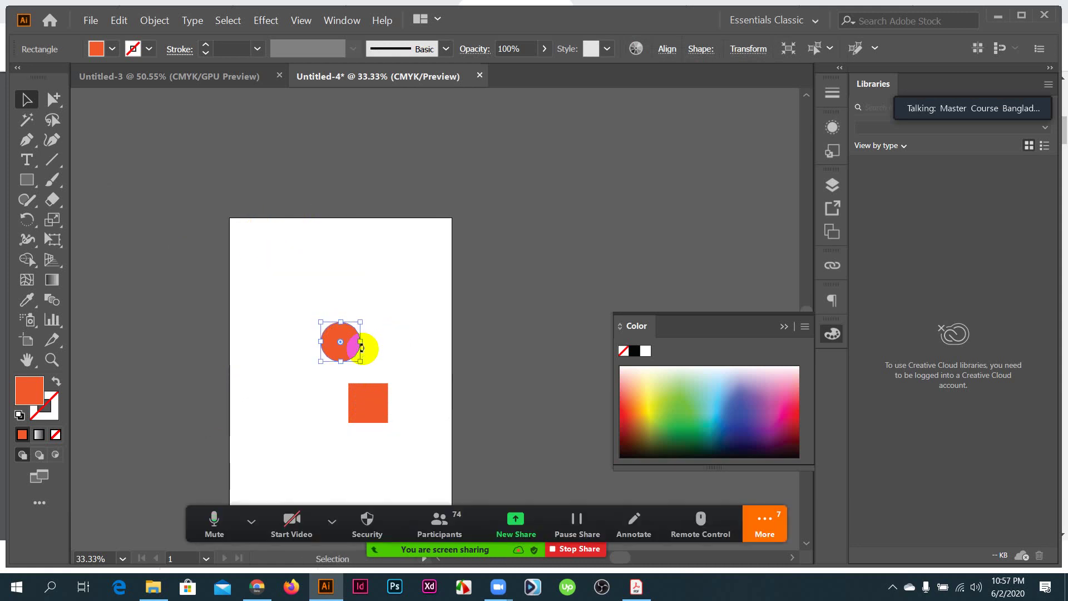
- Undo the latest edits back to the single orange square near the lower edge and redo the move and duplication
{"action": "key", "text": "ctrl+z"}
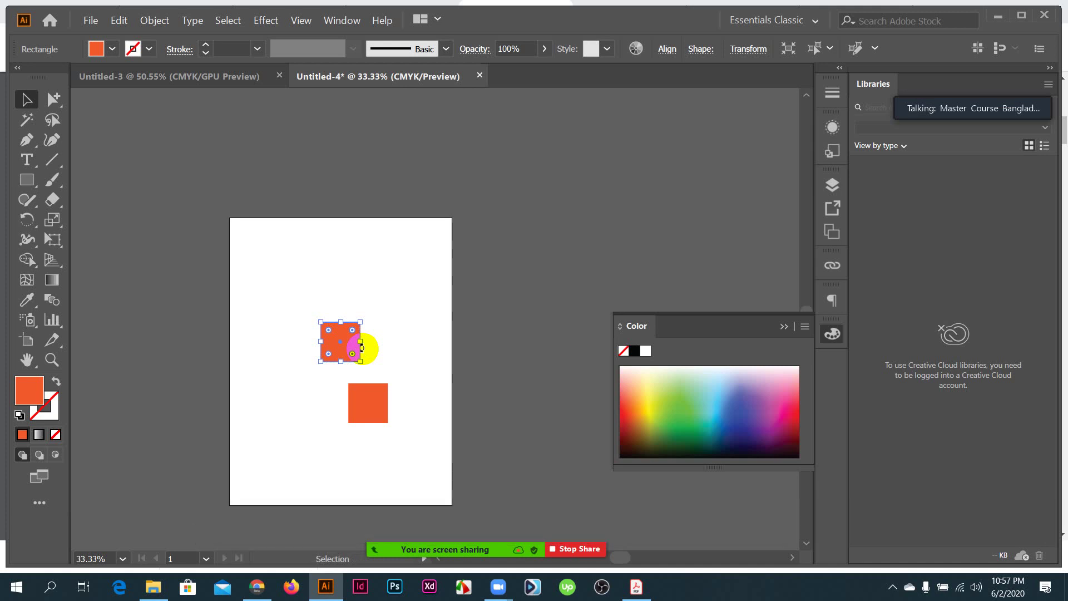
{"action": "key", "text": "ctrl"}
{"action": "key", "text": "v"}
{"action": "key", "text": "ctrl+z"}
{"action": "key", "text": "ctrl+z"}
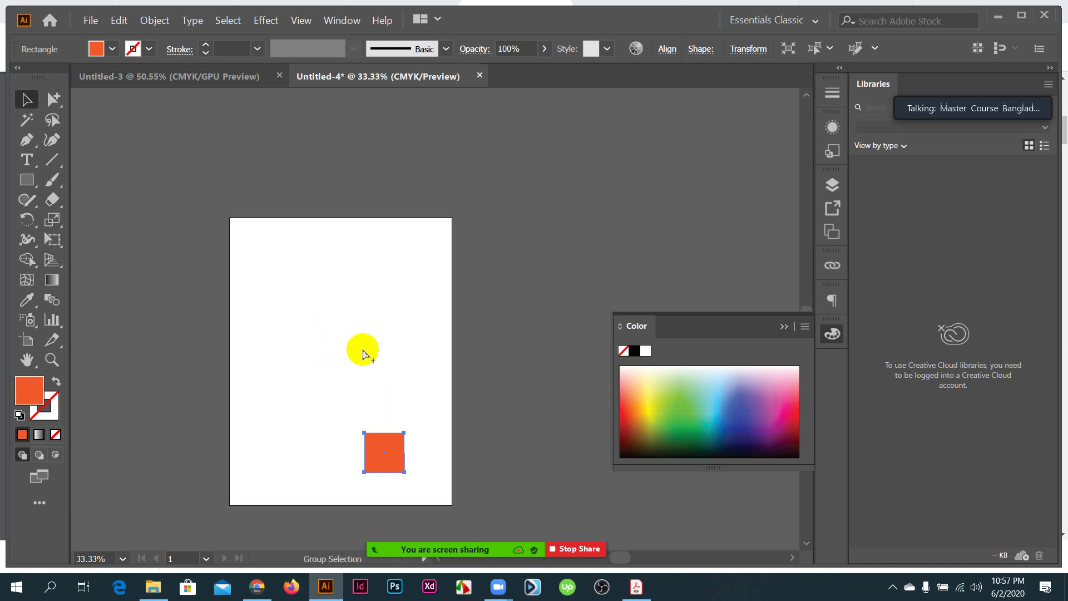
{"action": "key", "text": "a"}
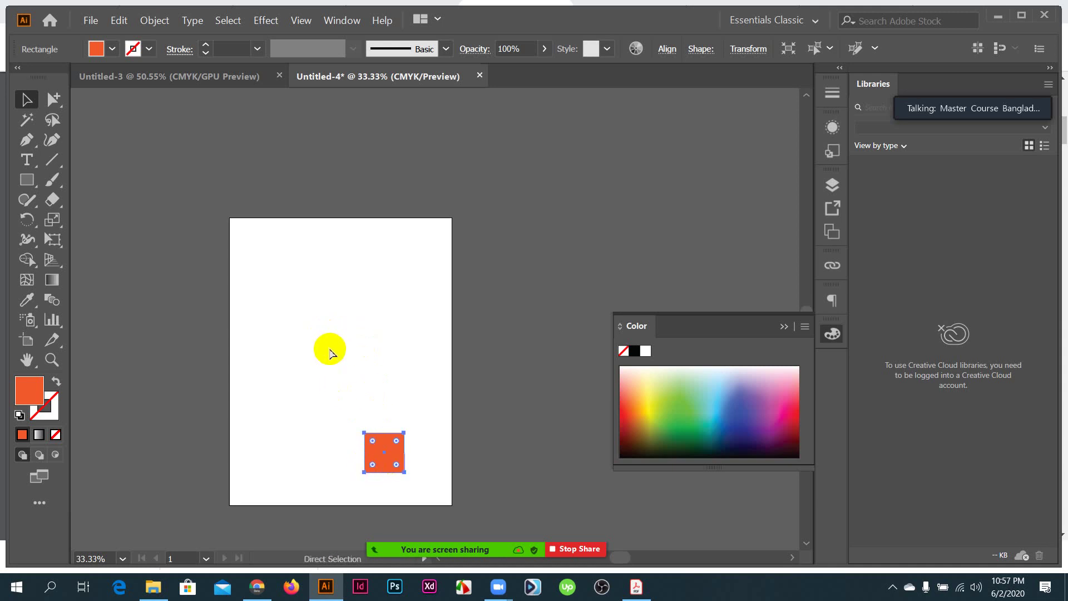
{"action": "key", "text": "ctrl+shift+z"}
{"action": "key", "text": "ctrl+shift+z"}
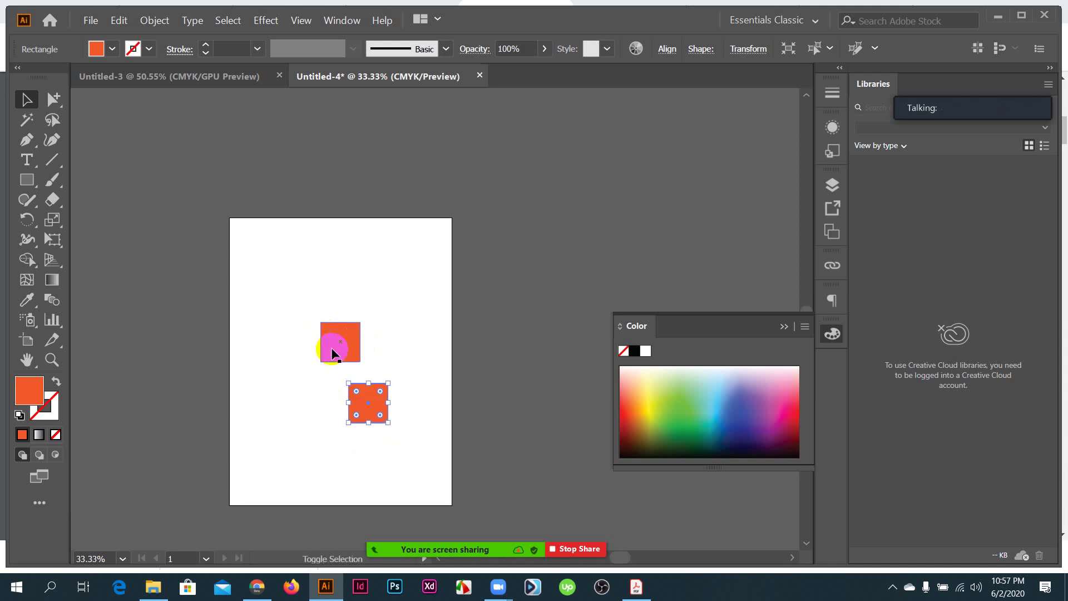
- Undo the edits one by one until the five original colored shapes are restored on the artboard
{"action": "key", "text": "ctrl+z"}
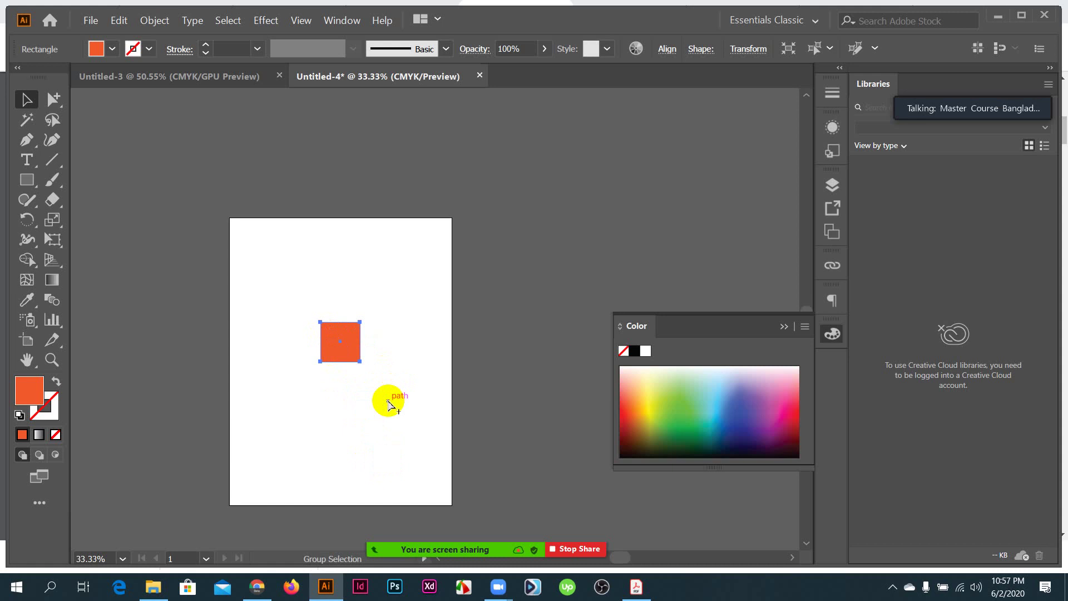
{"action": "key", "text": "ctrl+z"}
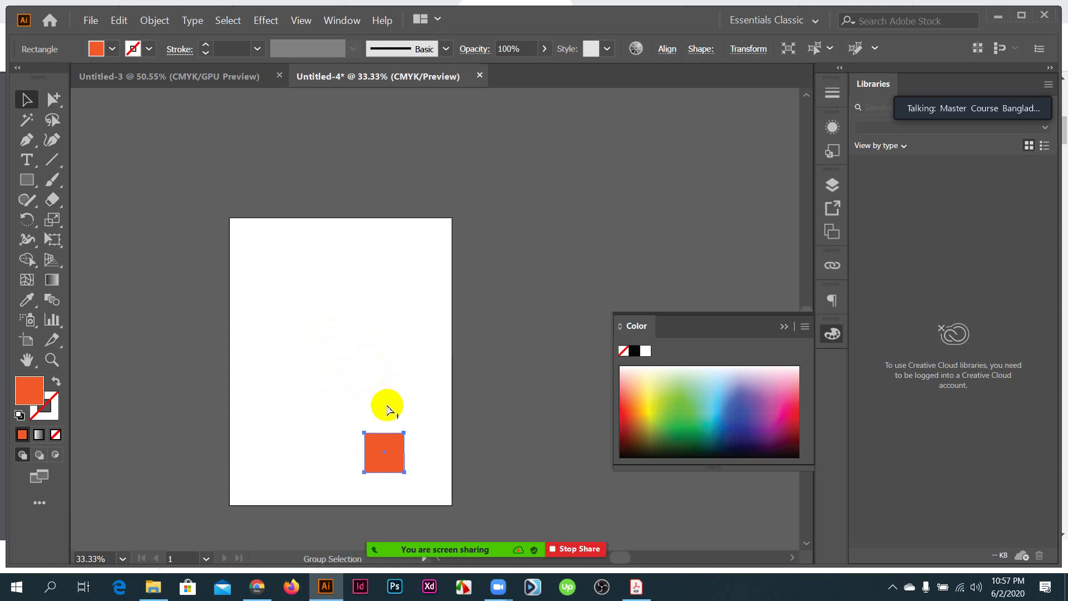
{"action": "key", "text": "ctrl+z"}
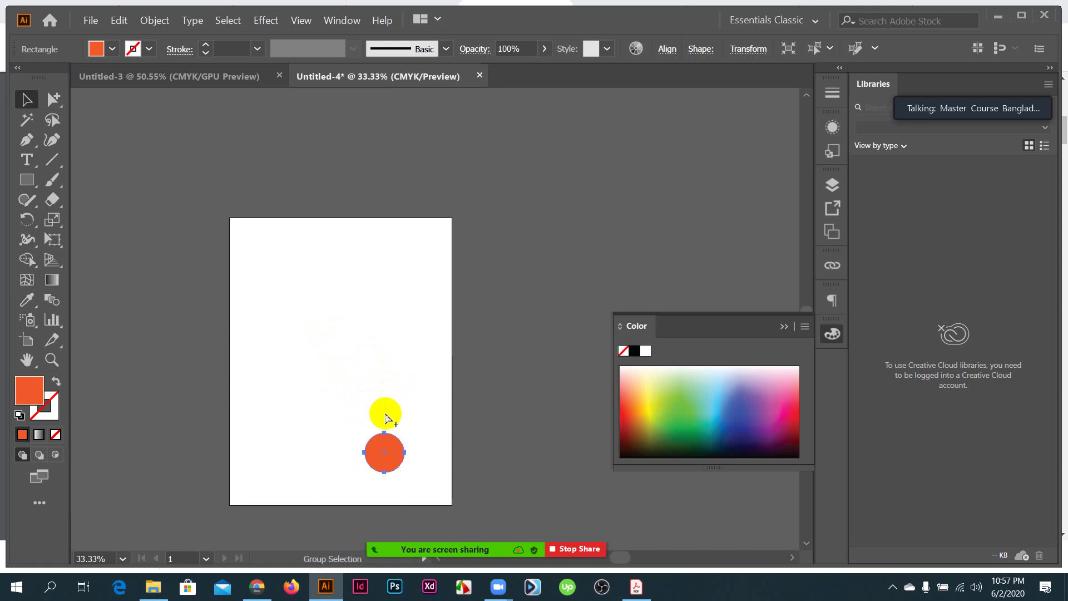
{"action": "key", "text": "ctrl+z"}
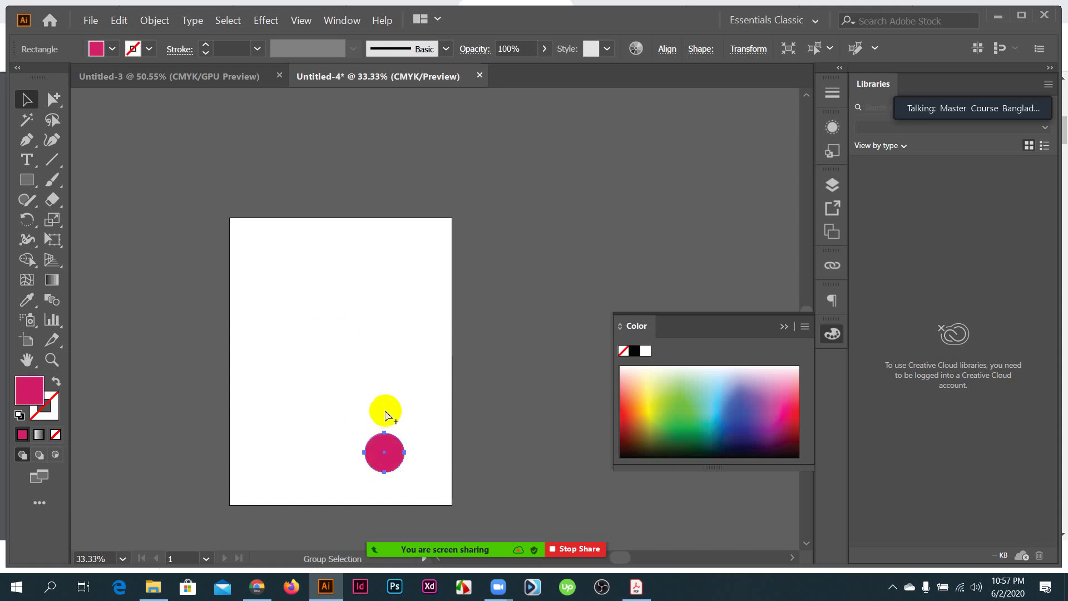
{"action": "key", "text": "ctrl+z"}
{"action": "key", "text": "ctrl+z"}
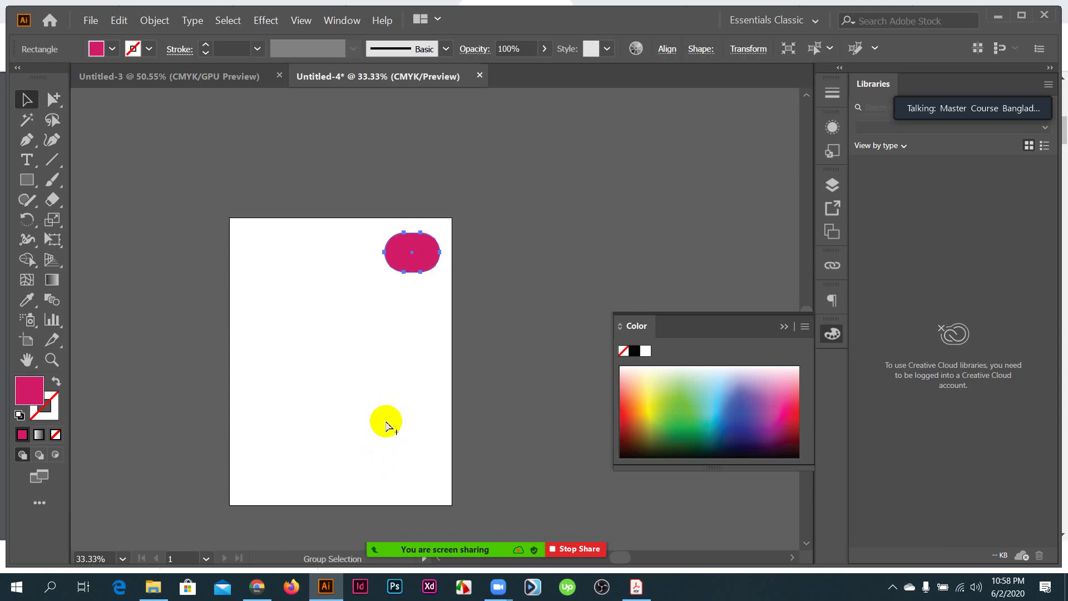
{"action": "key", "text": "ctrl+z"}
{"action": "key", "text": "ctrl+z"}
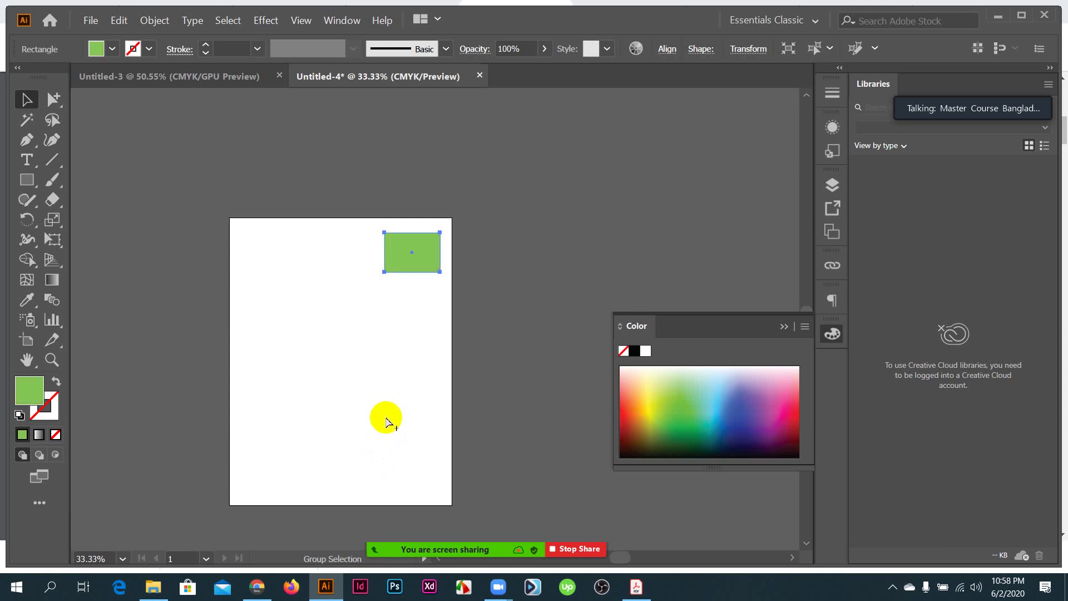
{"action": "key", "text": "ctrl+z"}
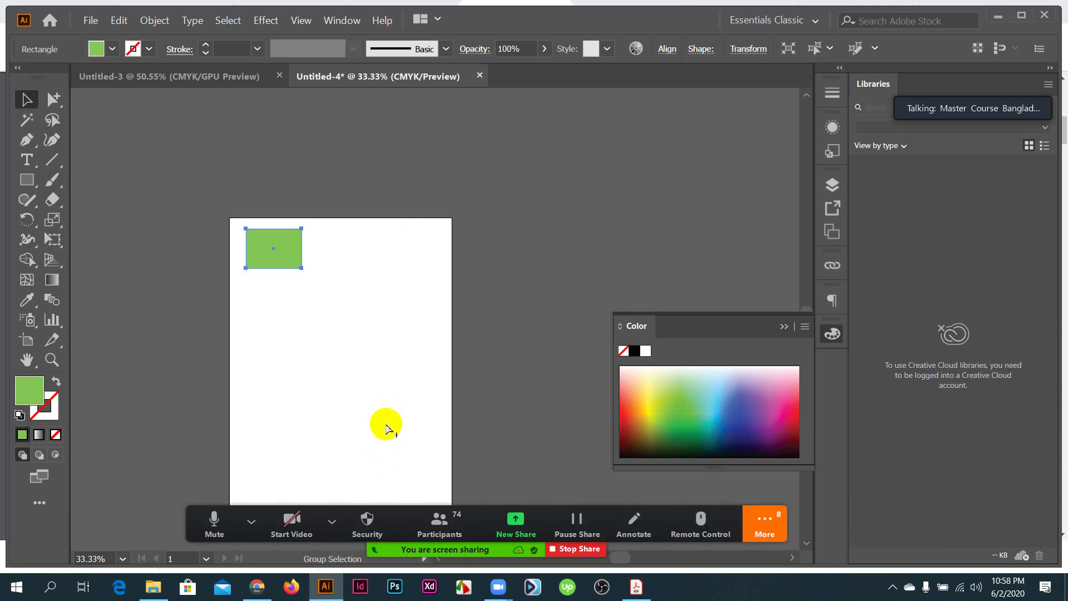
{"action": "key", "text": "ctrl+z"}
{"action": "key", "text": "ctrl+z"}
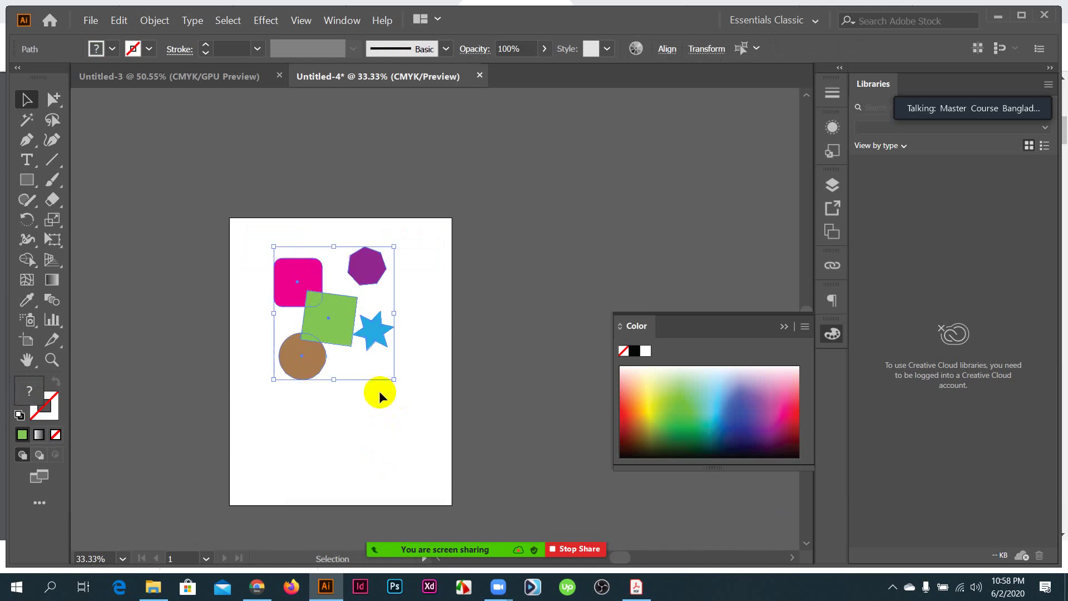
- Redo all undone edits until the orange circle and the orange square are back on the artboard
{"action": "key", "text": "ctrl"}
{"action": "key", "text": "ctrl"}
{"action": "key", "text": "shift"}
{"action": "key", "text": "ctrl+z"}
{"action": "key", "text": "ctrl+z"}
{"action": "key", "text": "ctrl+z"}
{"action": "key", "text": "ctrl+z"}
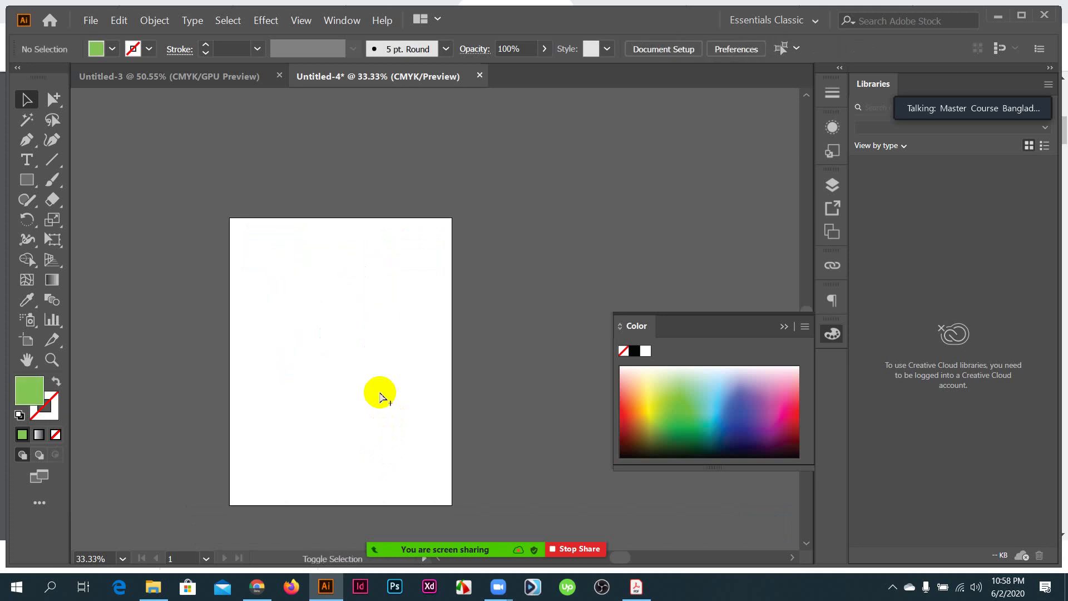
{"action": "key", "text": "ctrl+shift+z"}
{"action": "key", "text": "ctrl+shift+z"}
{"action": "key", "text": "ctrl+shift+z"}
{"action": "key", "text": "ctrl+shift+z"}
{"action": "key", "text": "ctrl+shift+z"}
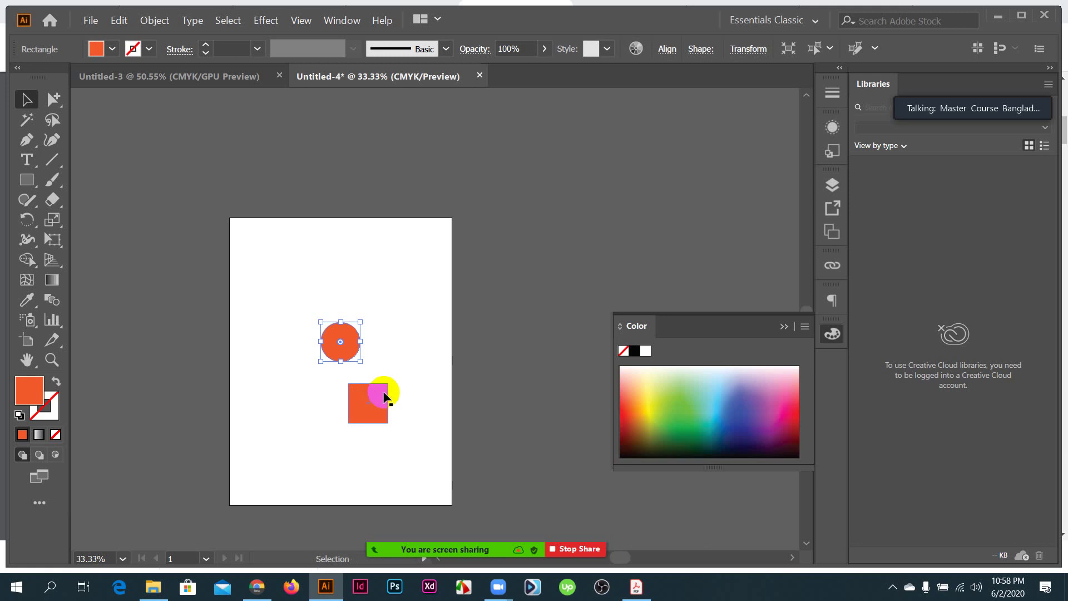
- Check topic 15 of the course PDF in Acrobat, return to Illustrator and show the document grid
{"action": "left_click", "coordinate": [636, 587]}
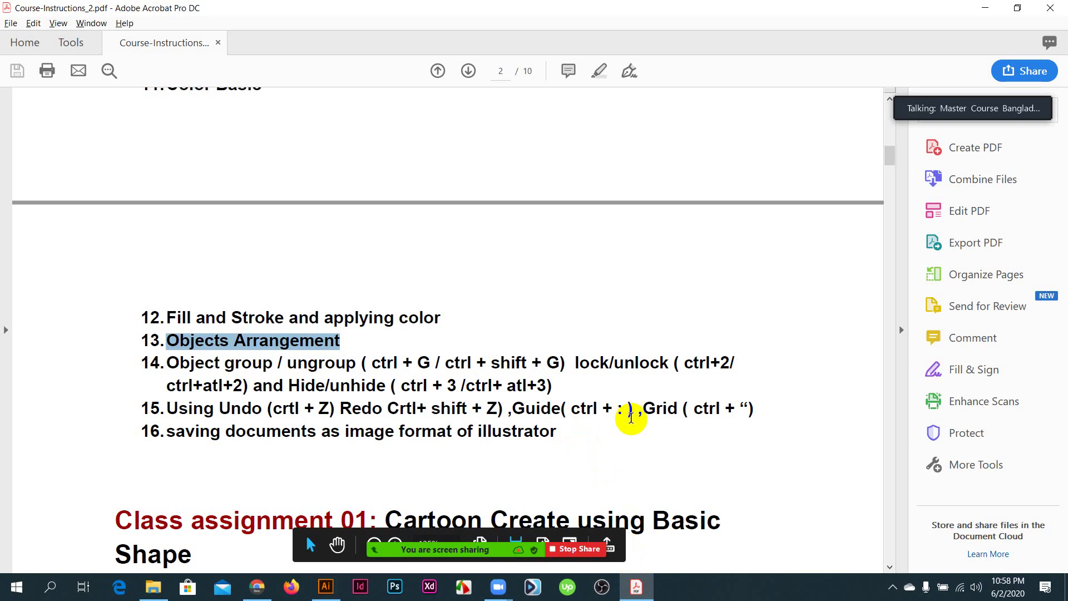
{"action": "key", "text": "alt+Tab"}
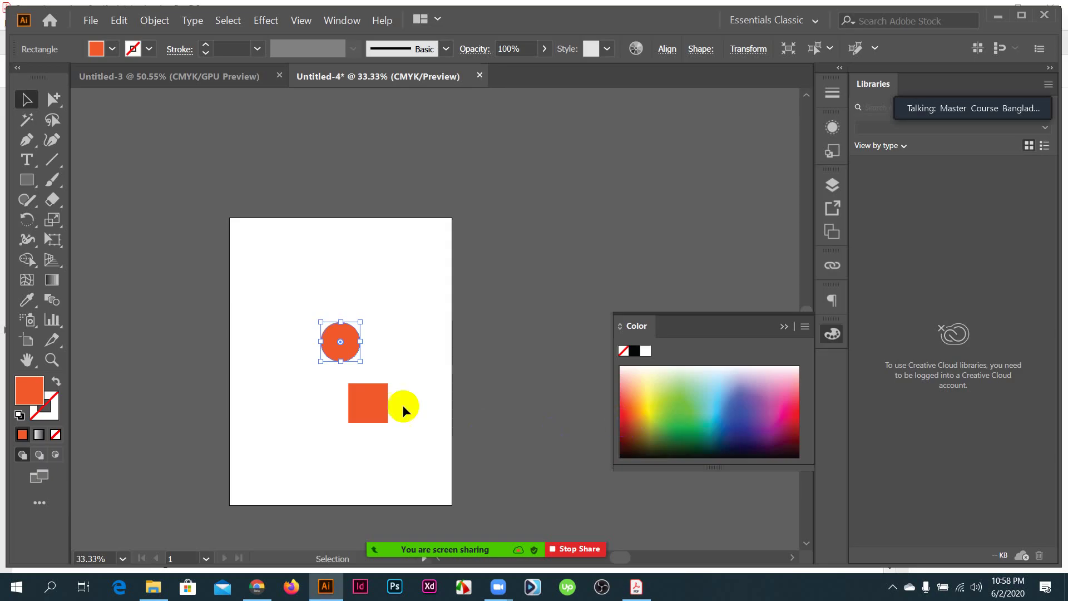
{"action": "key", "text": "ctrl+alt"}
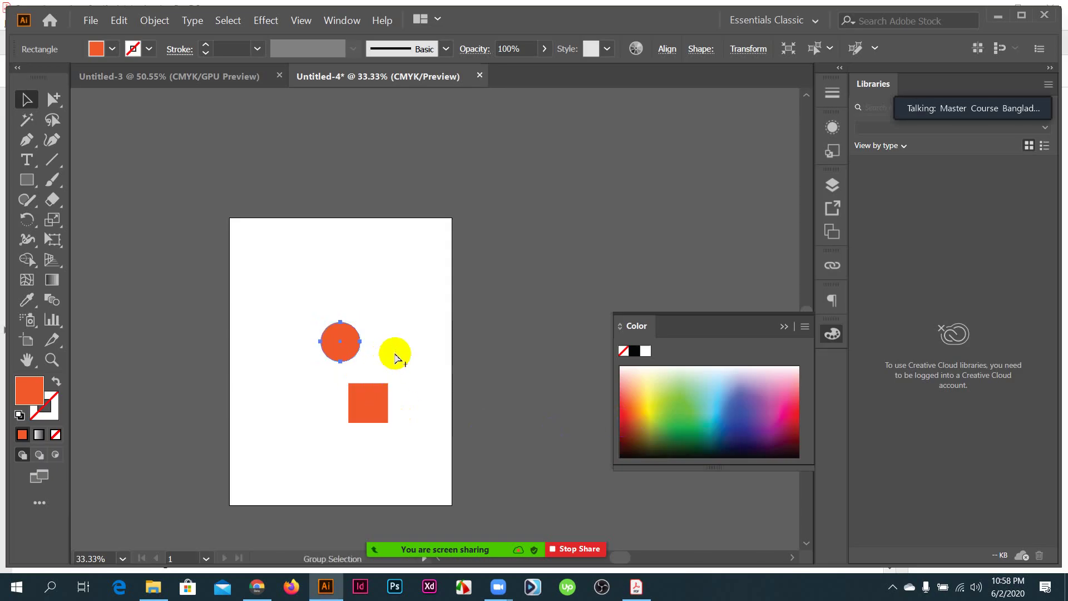
{"action": "key", "text": "ctrl+apostrophe"}
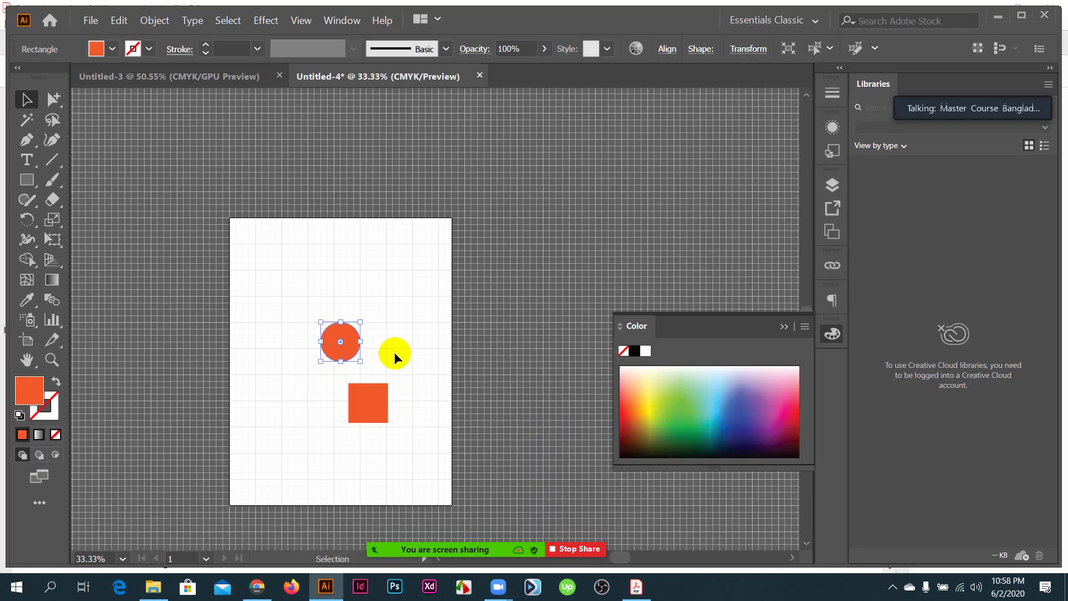
- Look up the guide shortcut in topic 15 of the course PDF in Acrobat and return to Illustrator
{"action": "key", "text": "alt+Tab"}
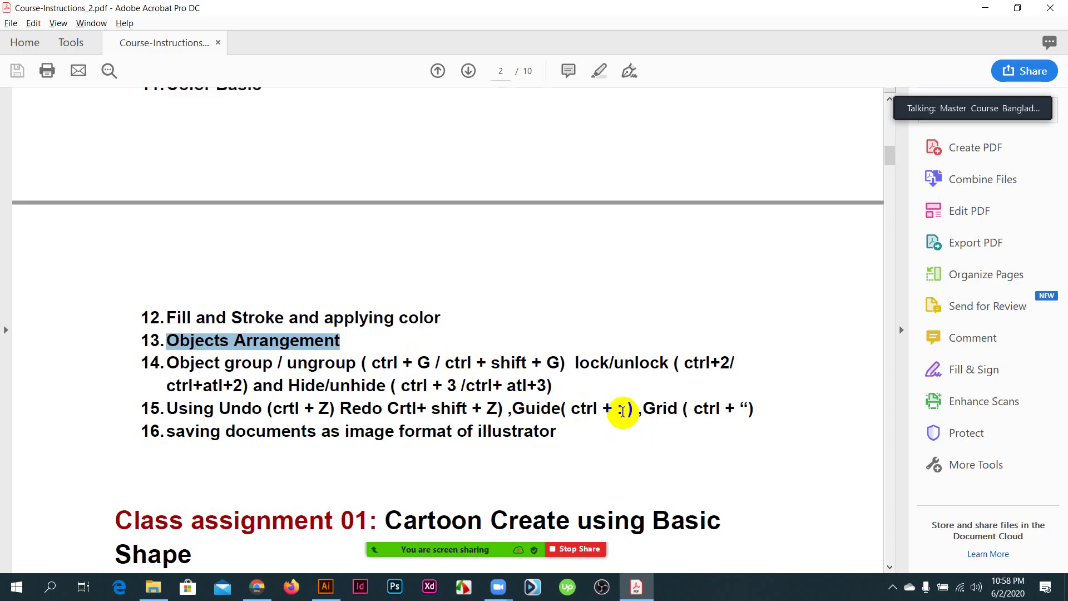
{"action": "left_click", "coordinate": [617, 411]}
{"action": "key", "text": "alt+Tab"}
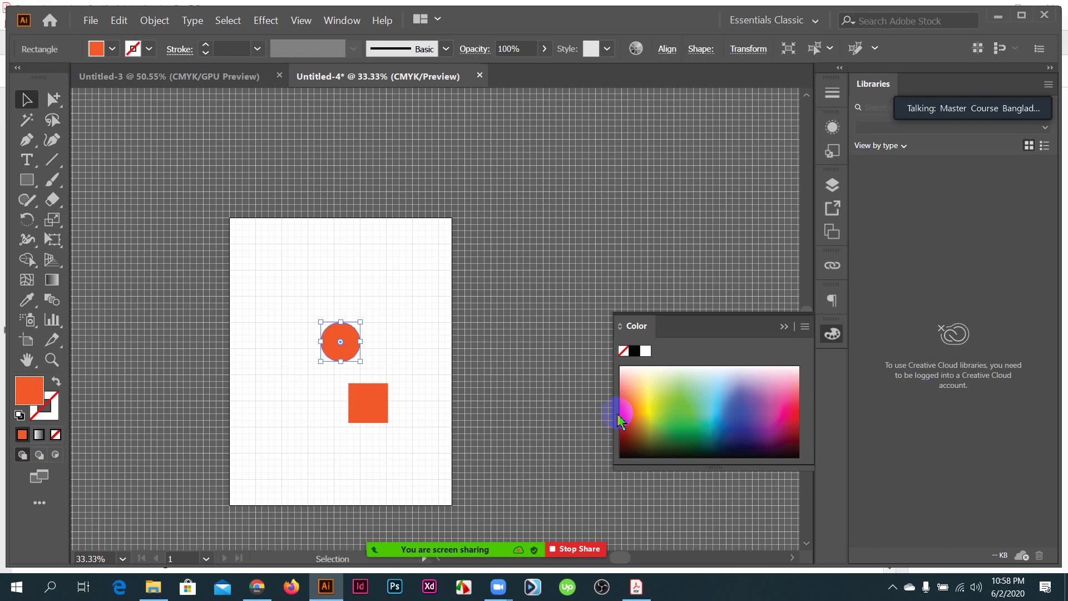
- Delete the orange circle and the orange square so the artboard is empty
{"action": "key", "text": "ctrl+1"}
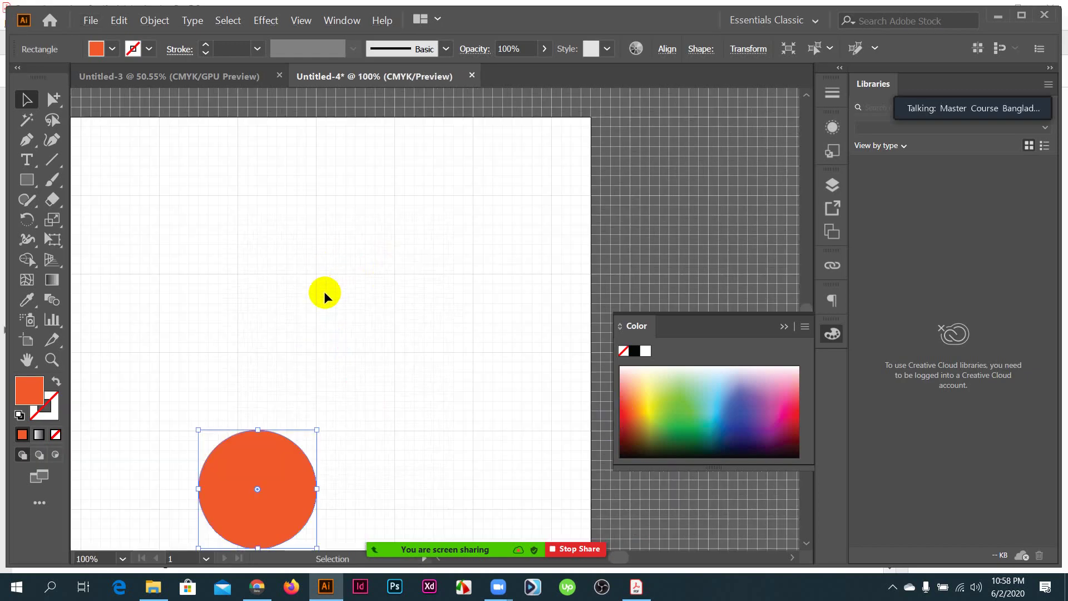
{"action": "left_click", "coordinate": [260, 465]}
{"action": "key", "text": "Delete"}
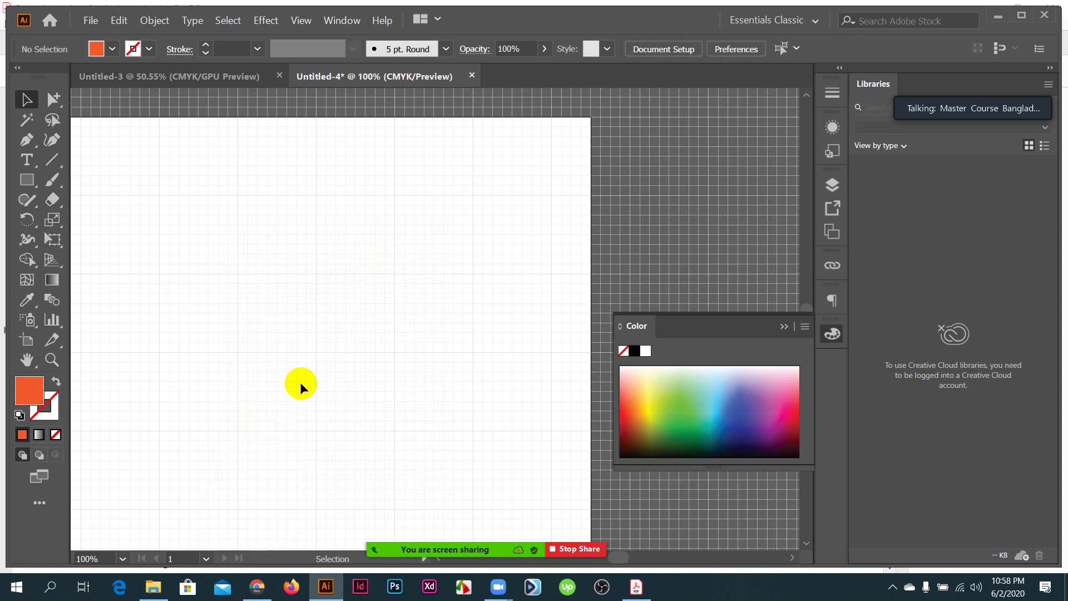
{"action": "scroll", "coordinate": [317, 394], "scroll_direction": "down", "scroll_amount": 5}
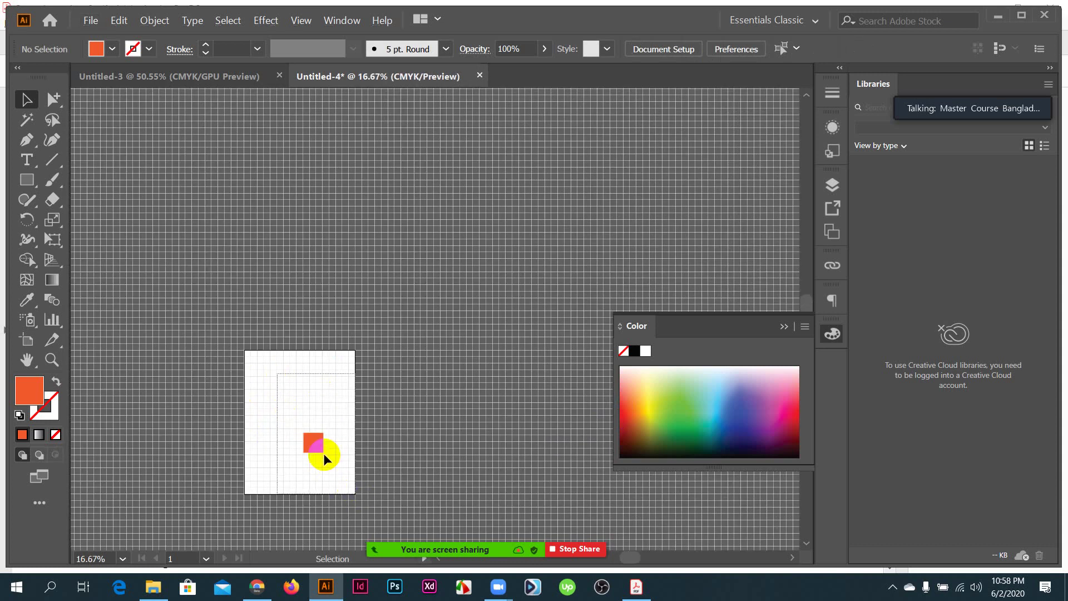
{"action": "scroll", "coordinate": [325, 455], "scroll_direction": "up", "scroll_amount": 3}
{"action": "left_click_drag", "start_coordinate": [288, 422], "coordinate": [320, 374]}
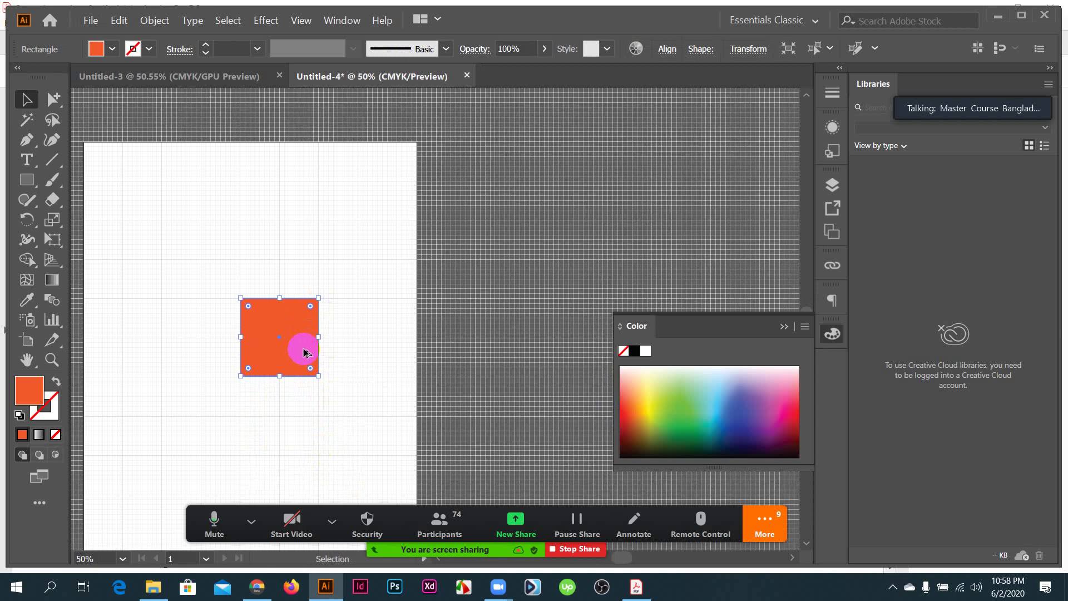
{"action": "scroll", "coordinate": [304, 352], "scroll_direction": "down", "scroll_amount": 3}
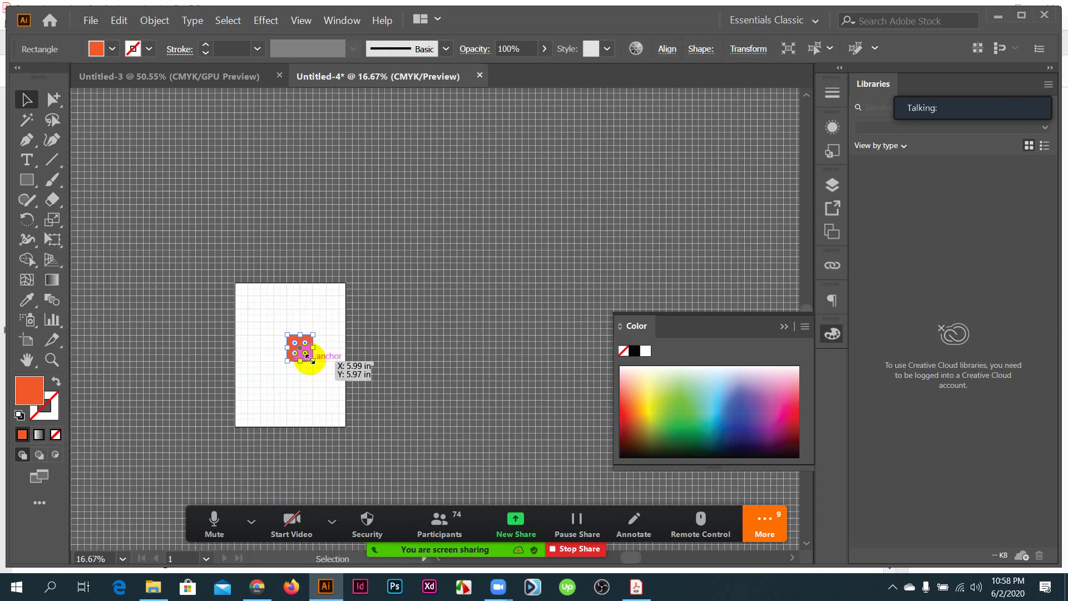
{"action": "key", "text": "Delete"}
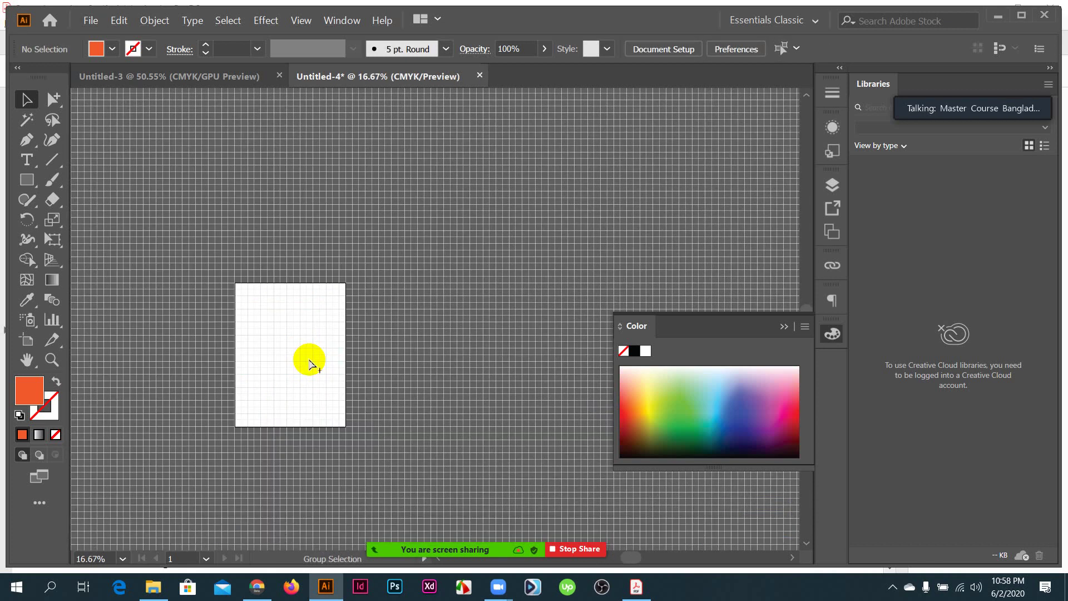
- Recheck the guide entry of topic 15 in the course PDF in Acrobat and return to the Illustrator artboard
{"action": "scroll", "coordinate": [299, 378], "scroll_direction": "up", "scroll_amount": 4}
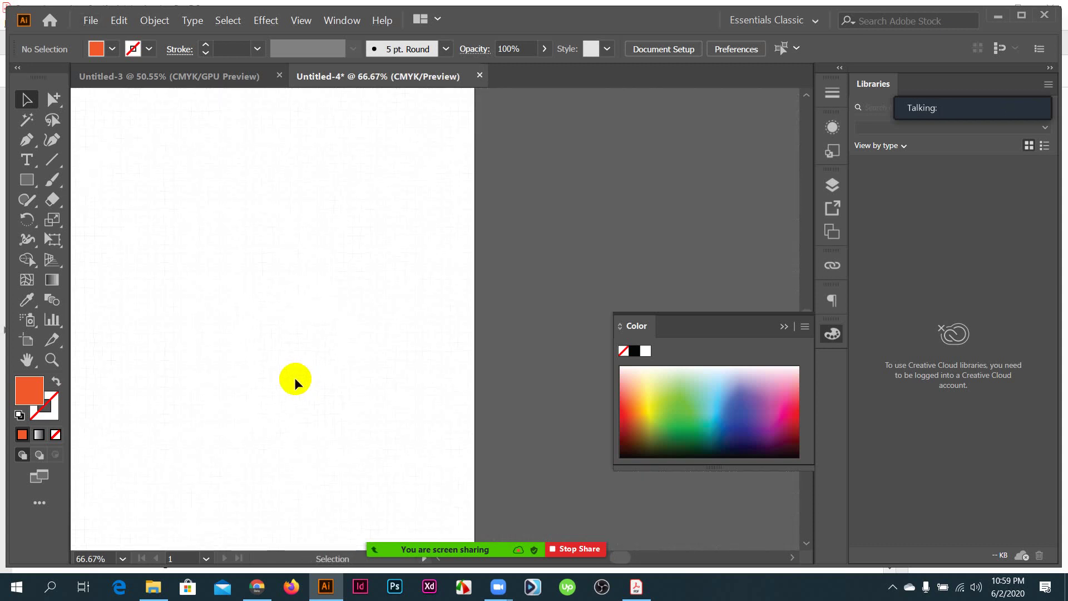
{"action": "key", "text": "alt+Tab"}
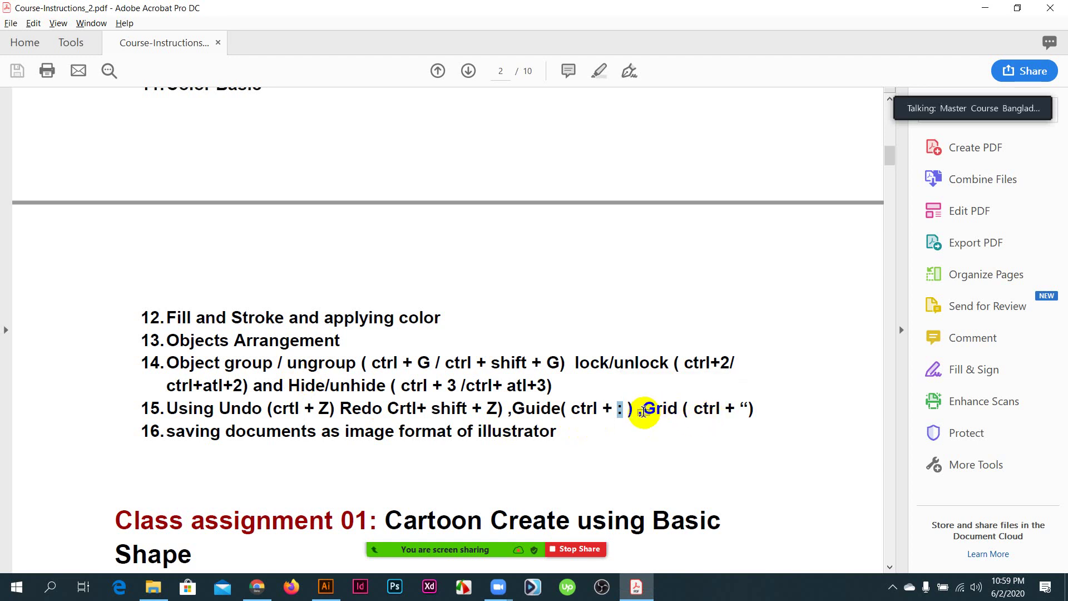
{"action": "key", "text": "alt+Tab"}
{"action": "scroll", "coordinate": [439, 369], "scroll_direction": "down", "scroll_amount": 5}
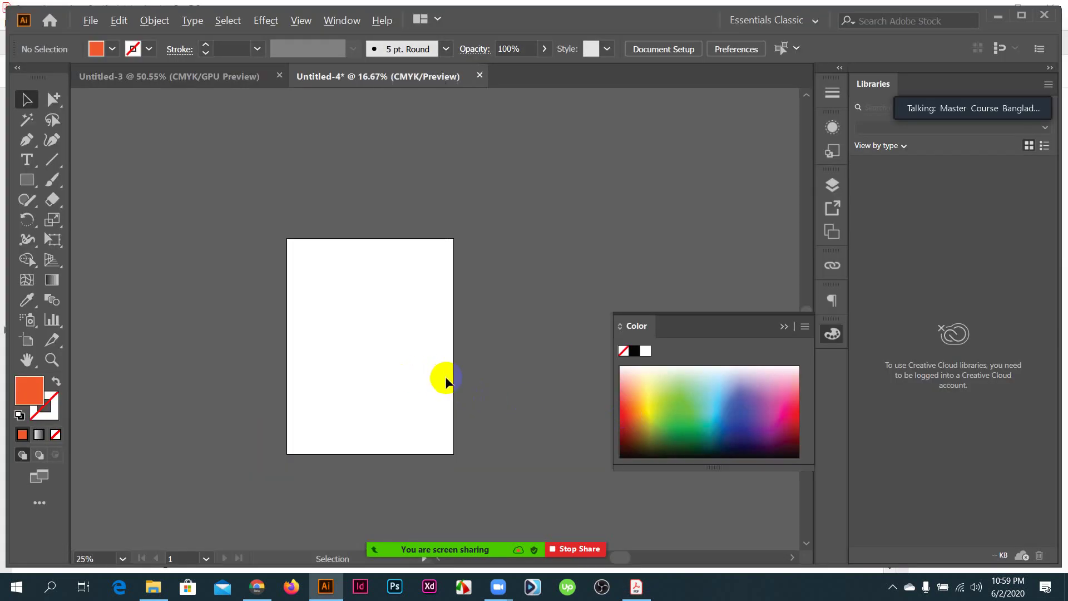
{"action": "scroll", "coordinate": [439, 370], "scroll_direction": "up", "scroll_amount": 1}
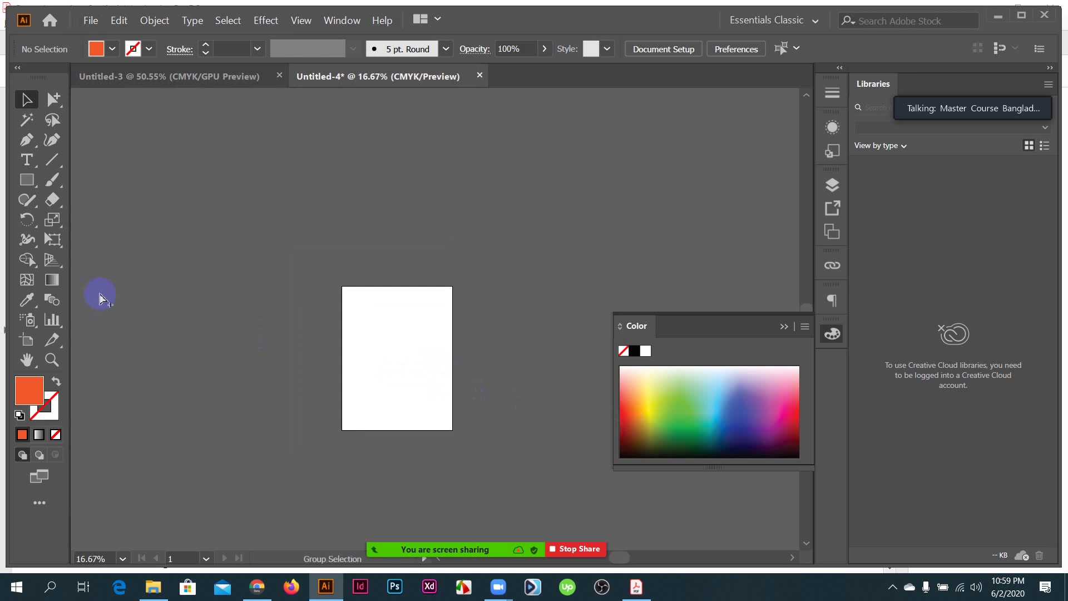
- Show the rulers and place one vertical and one horizontal guide crossing near the artboard's upper-left corner
{"action": "key", "text": "ctrl+r"}
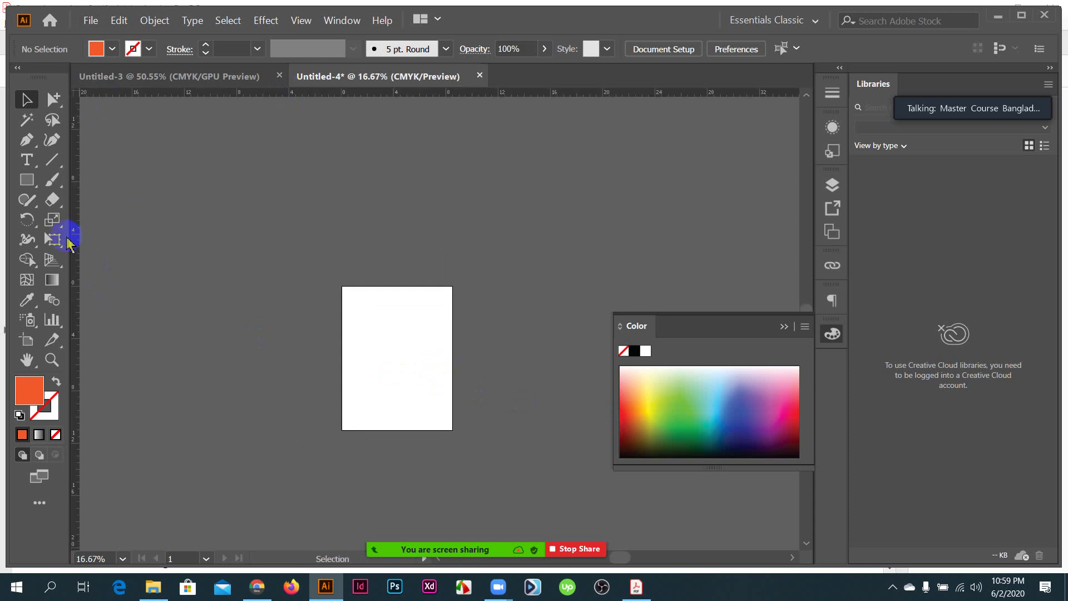
{"action": "left_click_drag", "start_coordinate": [73, 233], "coordinate": [365, 288]}
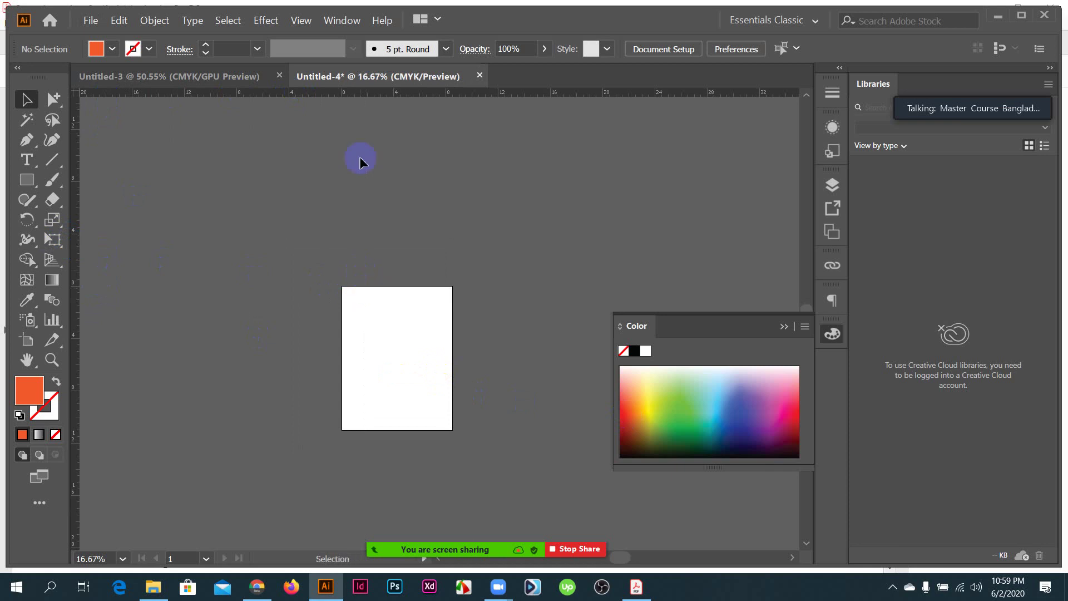
{"action": "left_click_drag", "start_coordinate": [330, 93], "coordinate": [359, 307]}
{"action": "scroll", "coordinate": [382, 339], "scroll_direction": "up", "scroll_amount": 3}
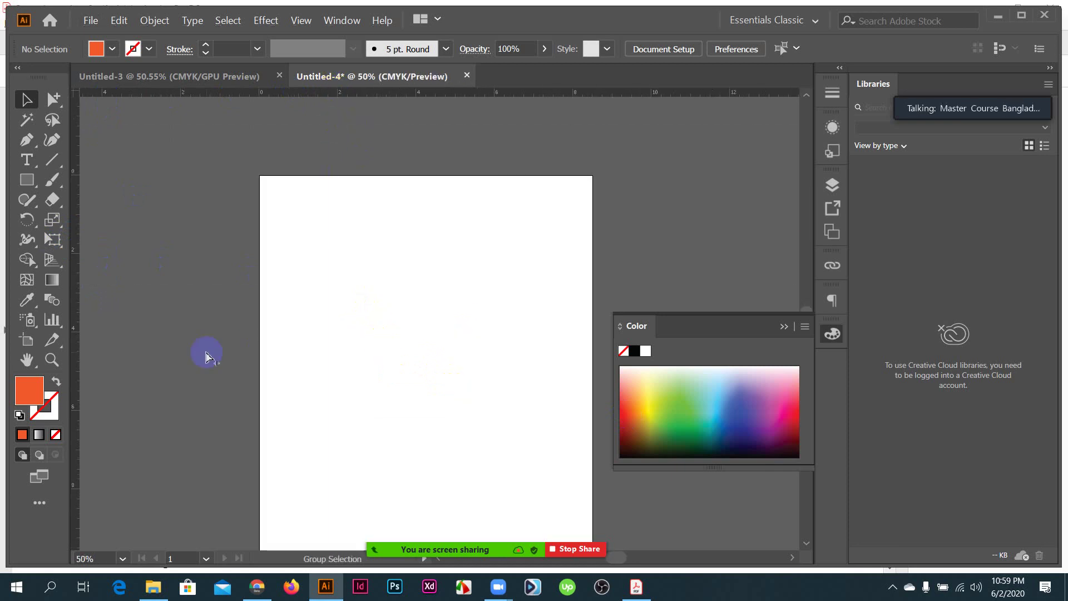
- Toggle the visibility of the two guides several times, leaving them shown on the artboard
{"action": "key", "text": "ctrl+semicolon"}
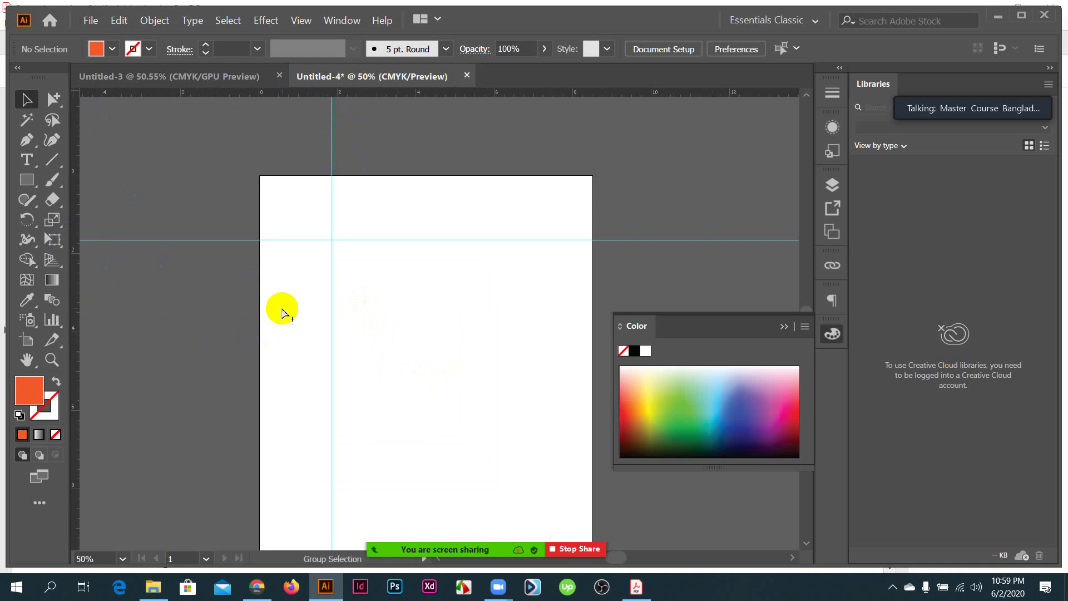
{"action": "key", "text": "ctrl+semicolon"}
{"action": "key", "text": "ctrl+semicolon"}
{"action": "key", "text": "ctrl+semicolon"}
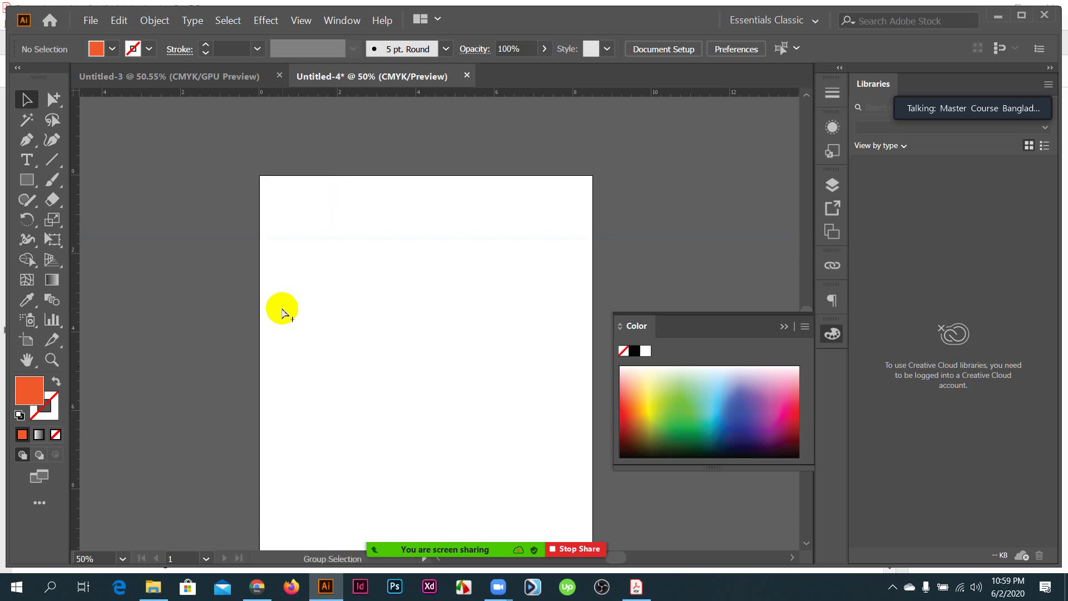
{"action": "key", "text": "ctrl+semicolon"}
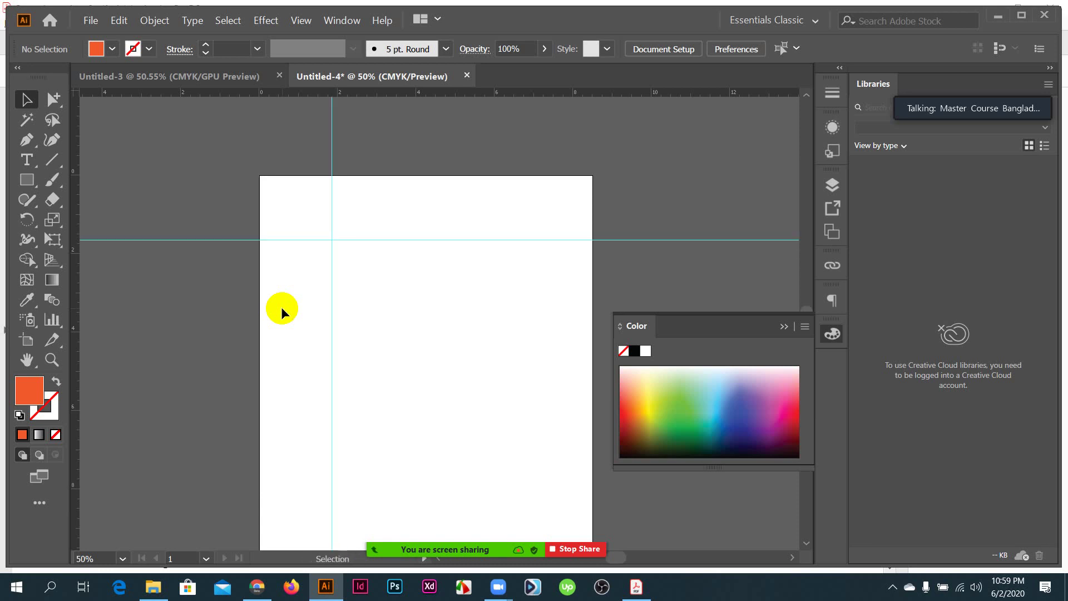
- Check the grid entry of topic 15 in the Acrobat course PDF, return to Illustrator and show the document grid
{"action": "key", "text": "alt+Tab"}
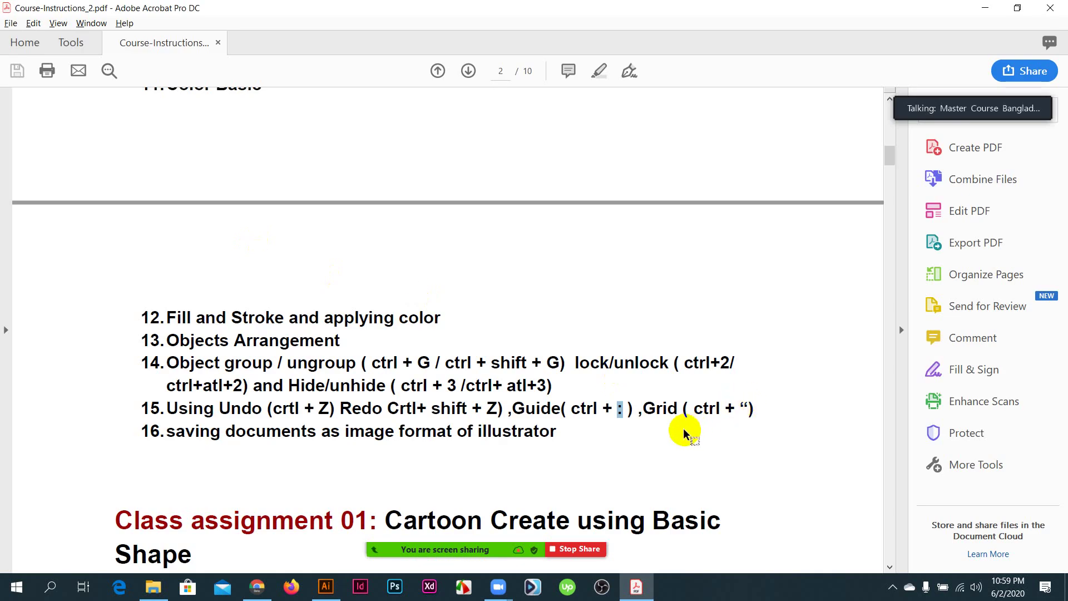
{"action": "left_click_drag", "start_coordinate": [683, 429], "coordinate": [696, 408]}
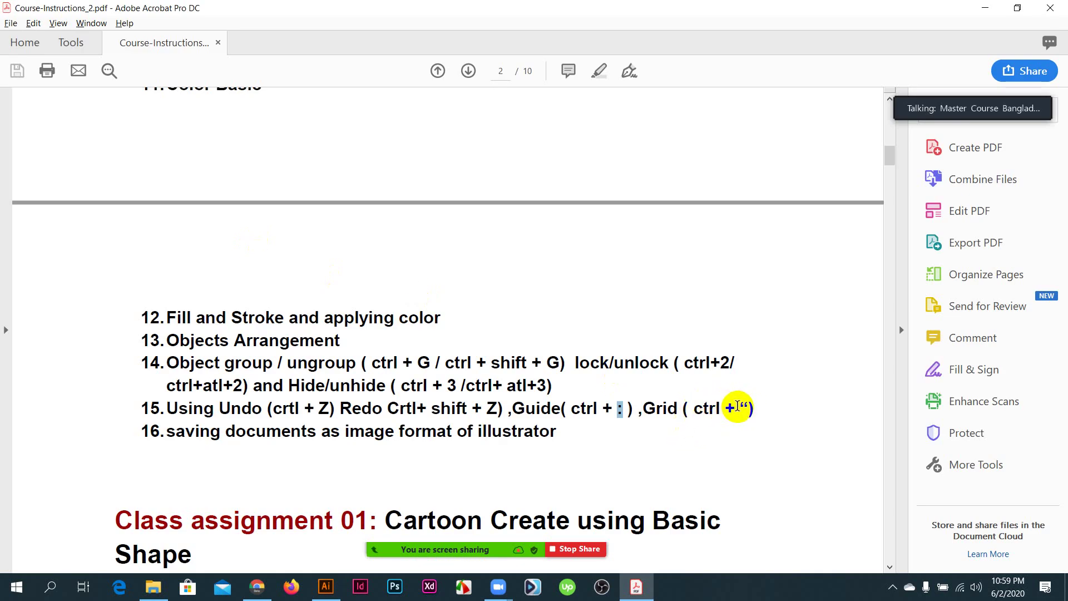
{"action": "key", "text": "alt+Tab"}
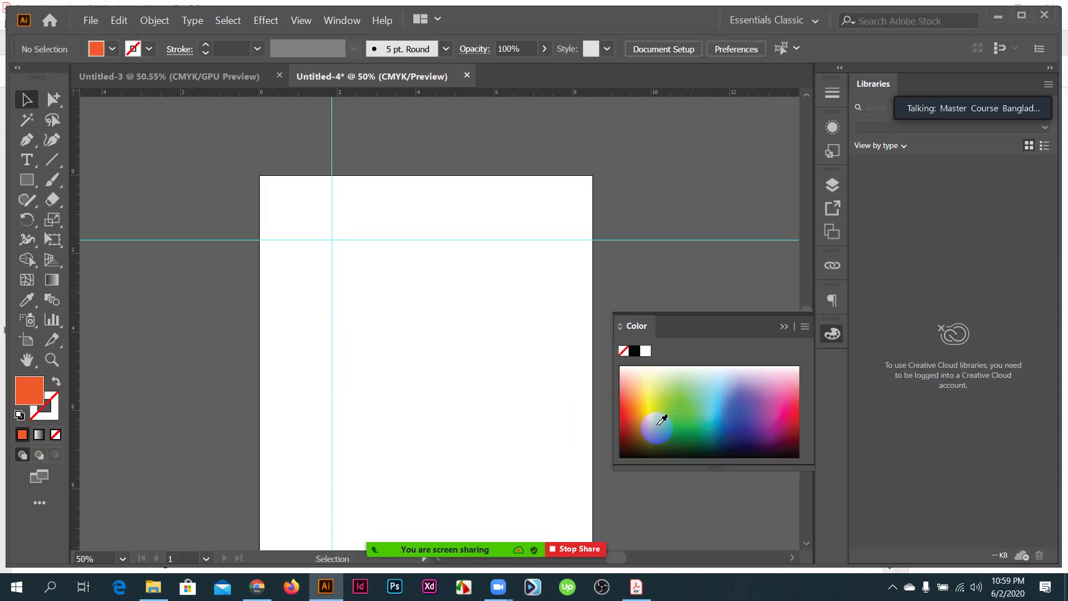
{"action": "key", "text": "ctrl+quotedbl"}
{"action": "key", "text": "ctrl+quotedbl"}
{"action": "key", "text": "ctrl+quotedbl"}
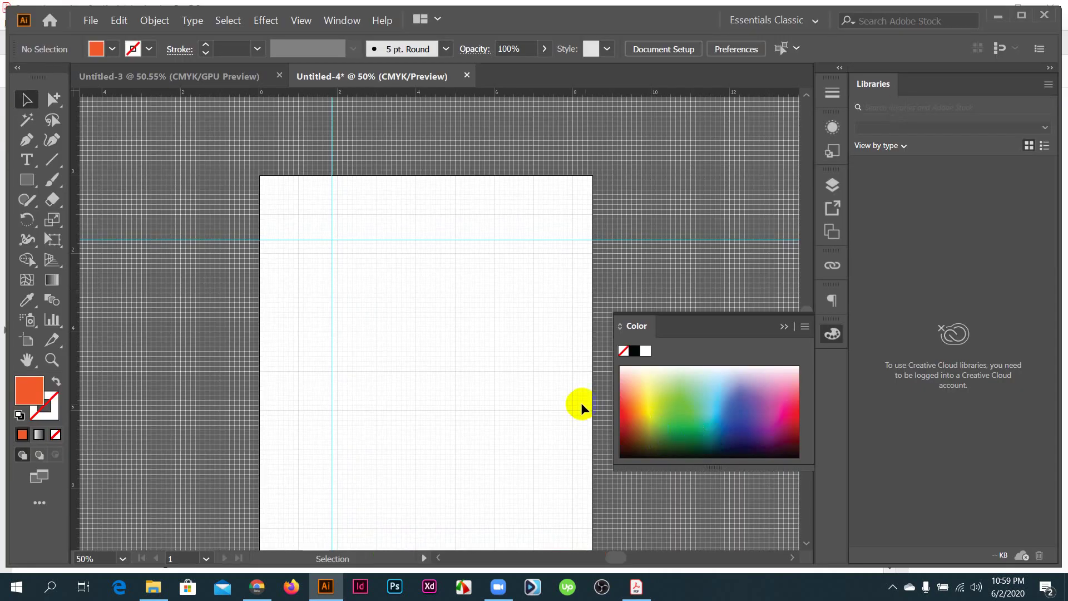
{"action": "key", "text": "ctrl+1"}
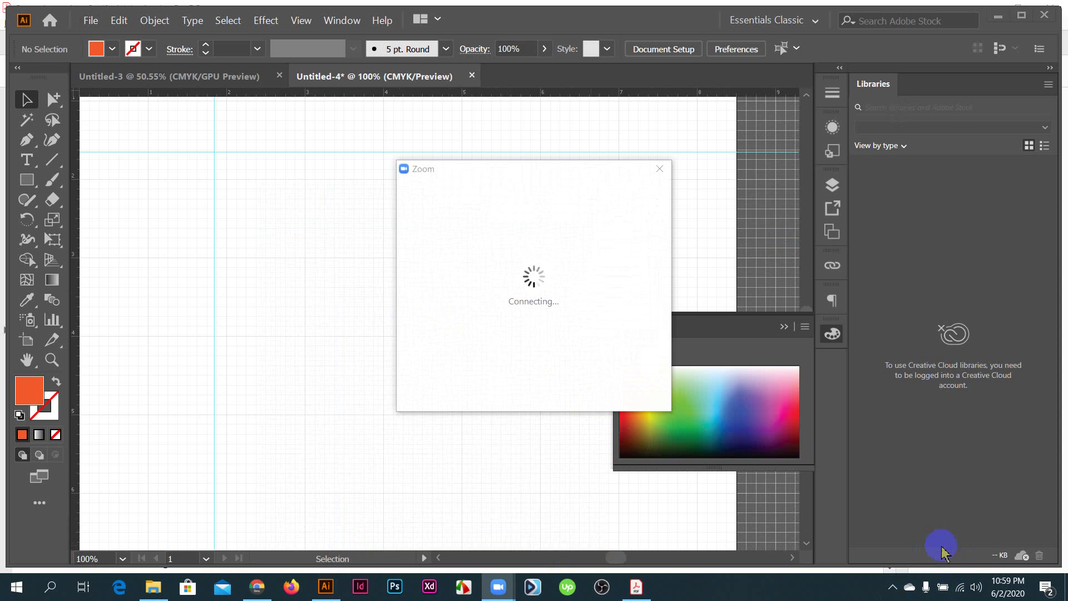
- Check the Wi-Fi connection in the Windows network list and close the list
{"action": "left_click", "coordinate": [961, 587]}
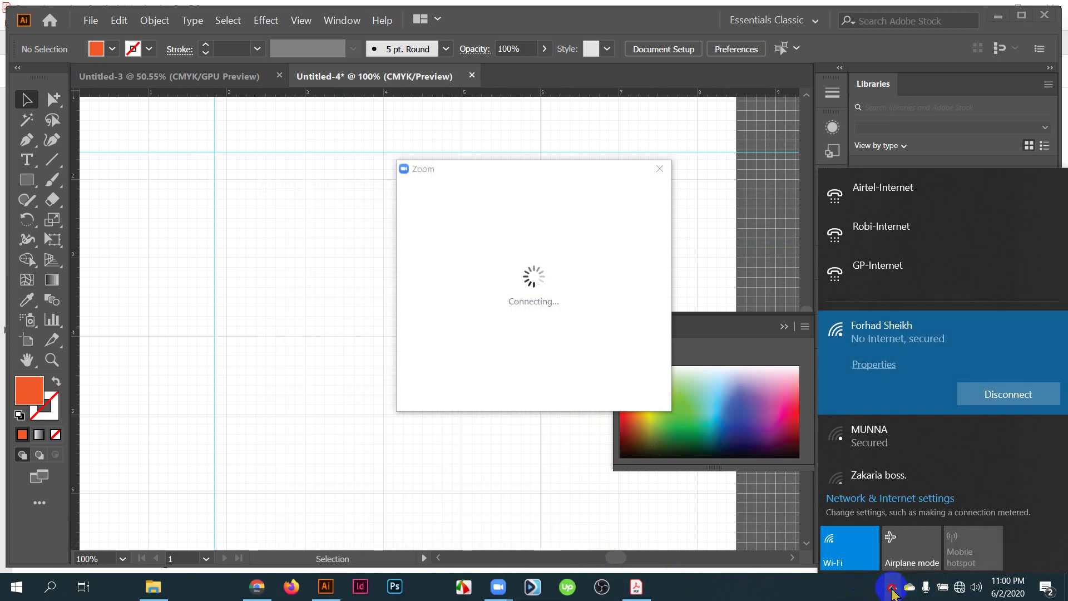
{"action": "left_click", "coordinate": [893, 587]}
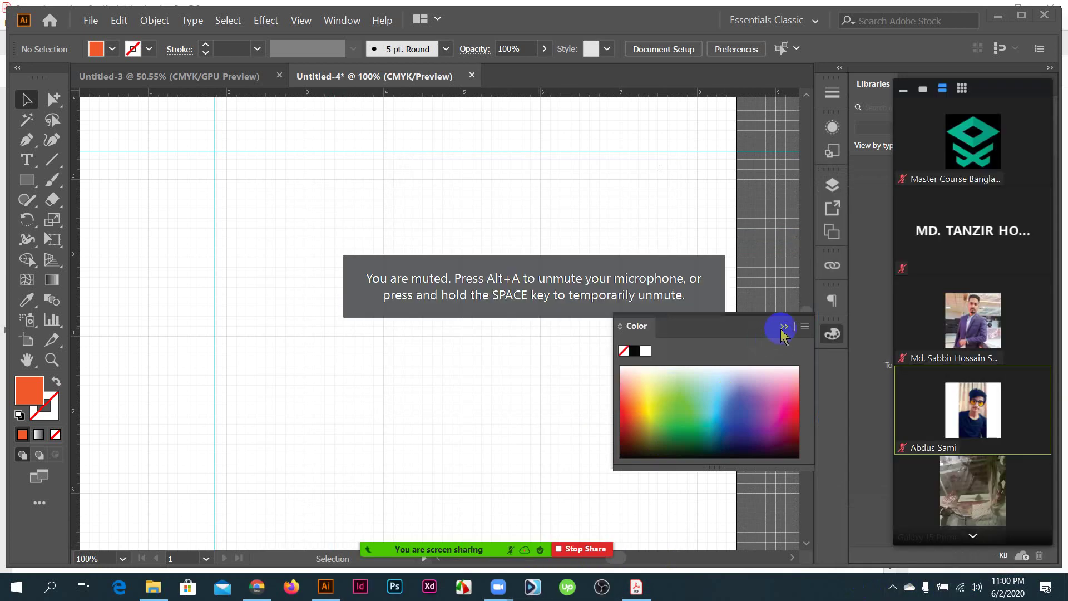
- Review topic 16 and the Class assignment 01 heading in the Acrobat course PDF, and return to Illustrator
{"action": "left_click", "coordinate": [636, 588]}
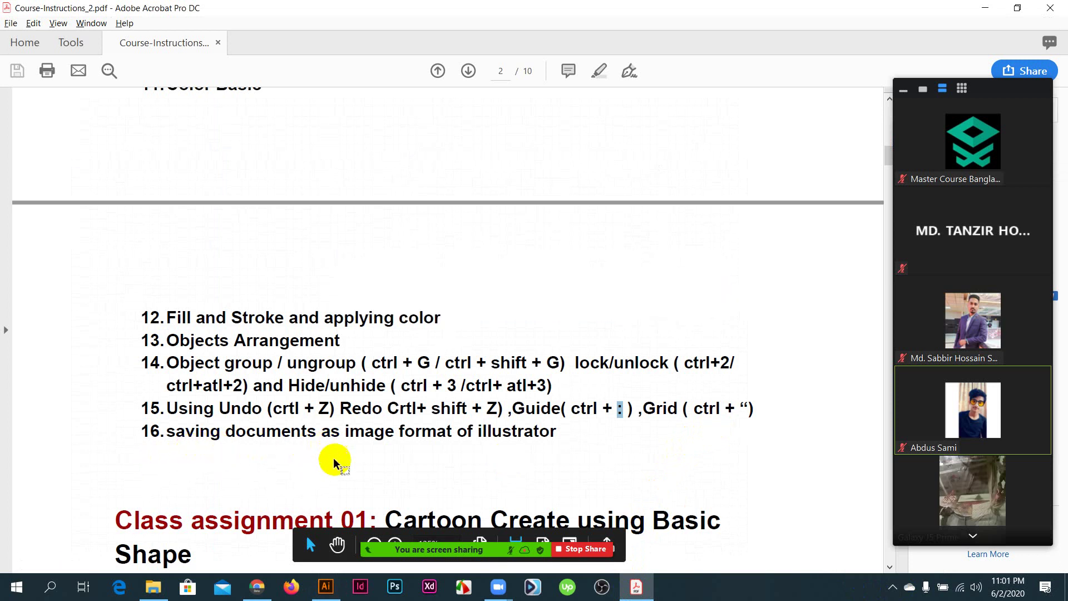
{"action": "scroll", "coordinate": [351, 454], "scroll_direction": "down", "scroll_amount": 2}
{"action": "scroll", "coordinate": [351, 455], "scroll_direction": "down", "scroll_amount": 3}
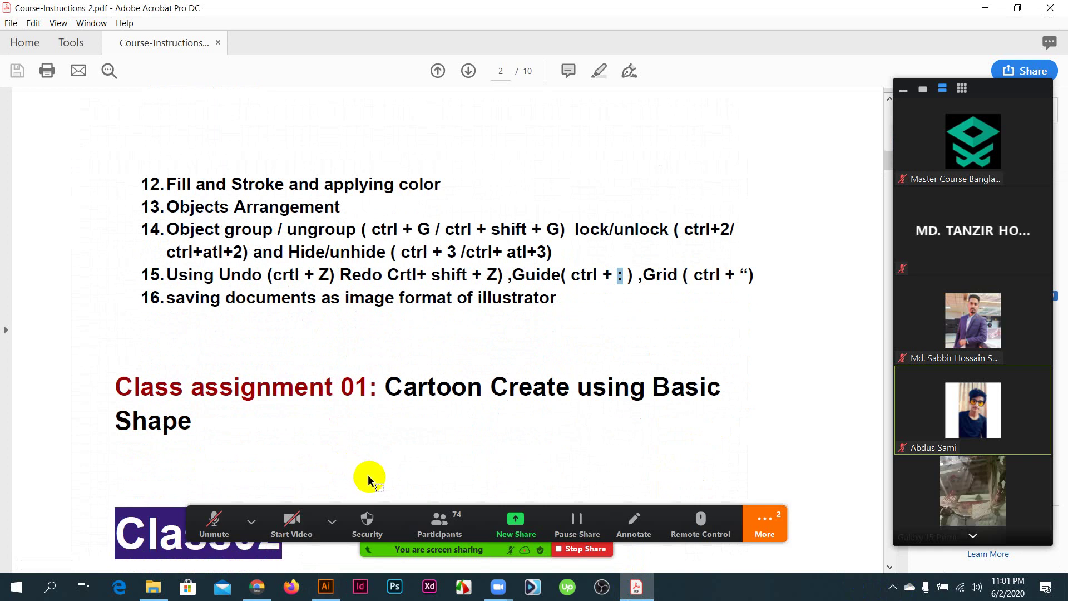
{"action": "left_click", "coordinate": [327, 586]}
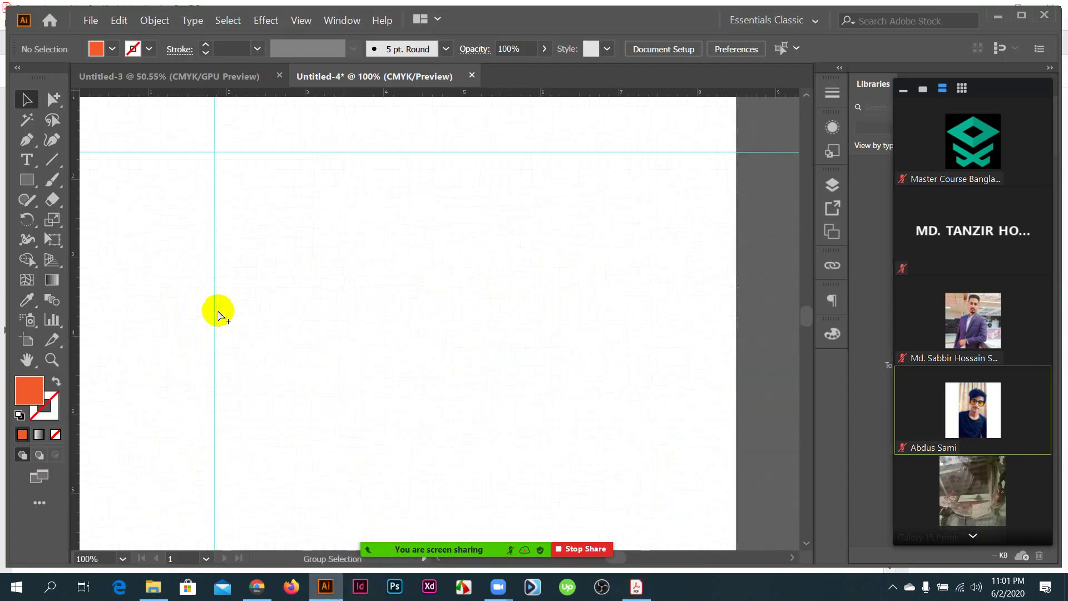
- Select both the vertical and the horizontal guide around the artboard and remove them
{"action": "scroll", "coordinate": [381, 288], "scroll_direction": "down", "scroll_amount": 4}
{"action": "left_click", "coordinate": [24, 100]}
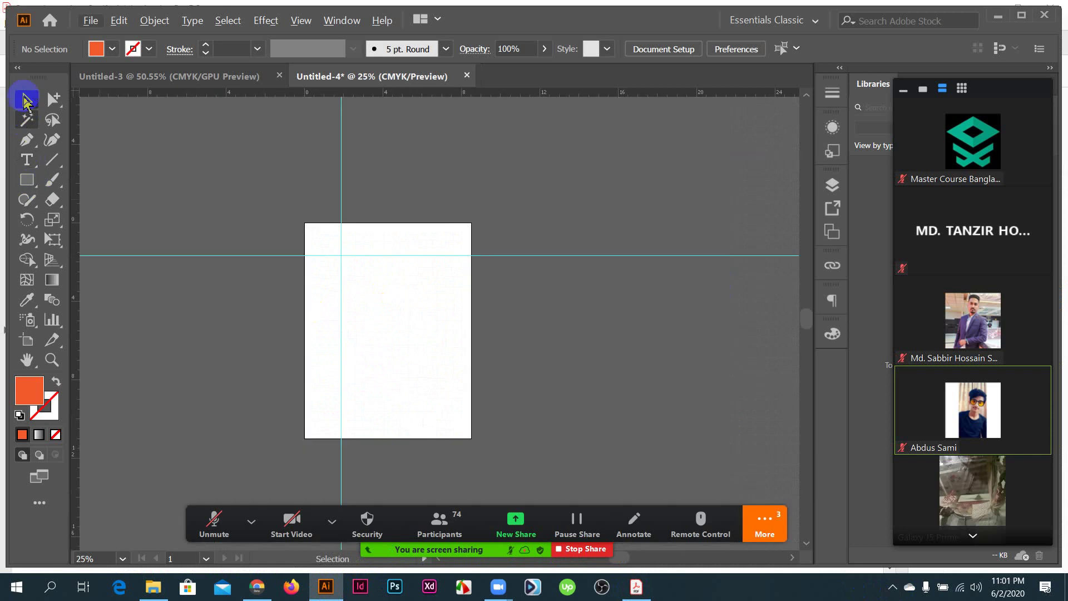
{"action": "left_click_drag", "start_coordinate": [287, 197], "coordinate": [415, 326]}
{"action": "key", "text": "ctrl+z"}
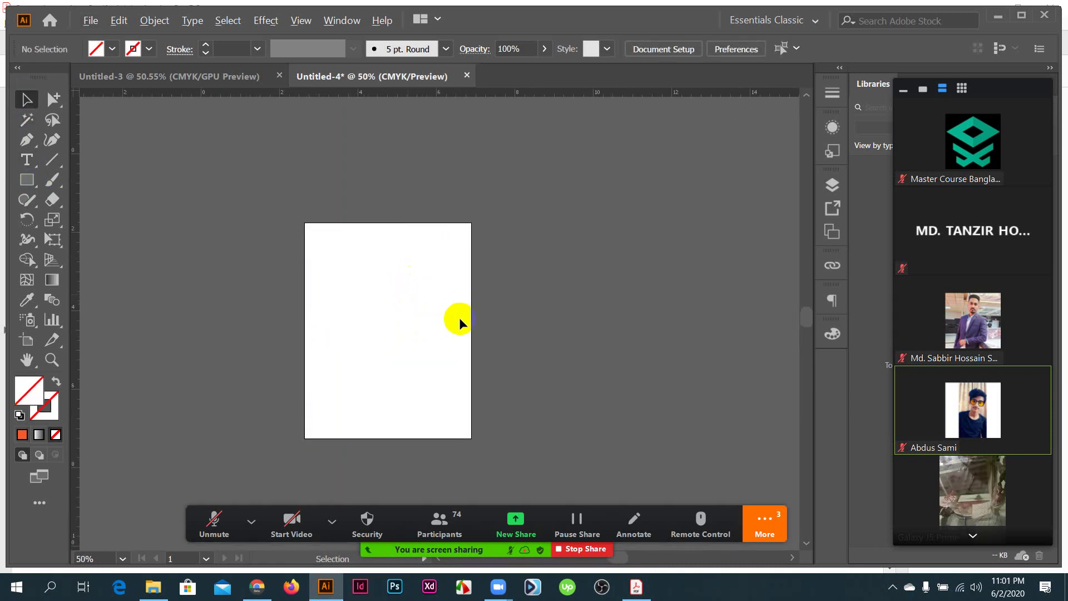
{"action": "key", "text": "ctrl+plus"}
{"action": "key", "text": "ctrl+plus"}
{"action": "key", "text": "ctrl+plus"}
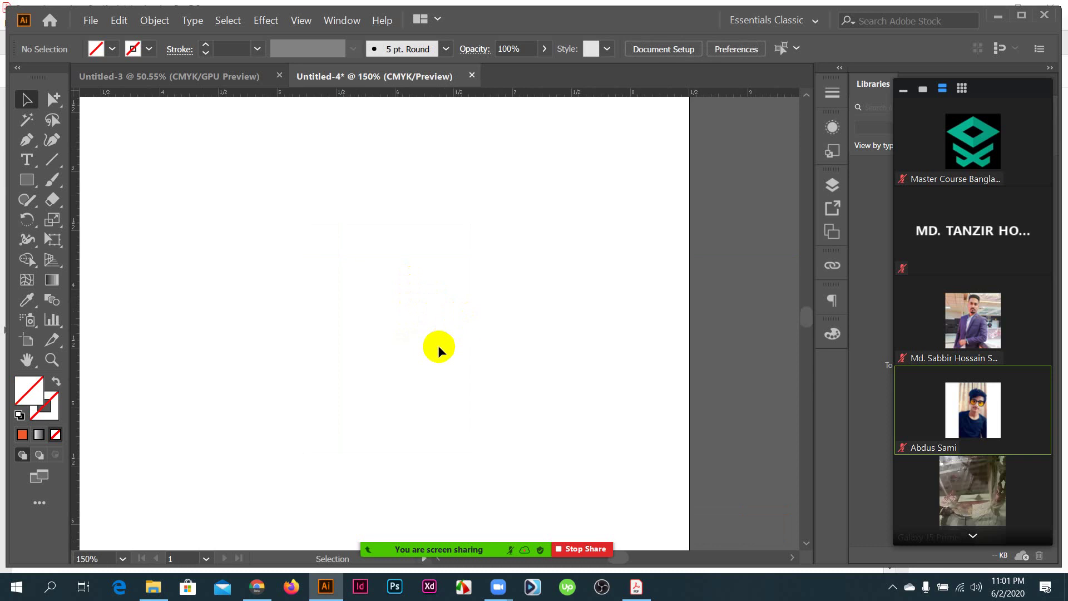
{"action": "key", "text": "ctrl+minus"}
{"action": "key", "text": "ctrl+minus"}
{"action": "key", "text": "ctrl+minus"}
{"action": "key", "text": "ctrl+minus"}
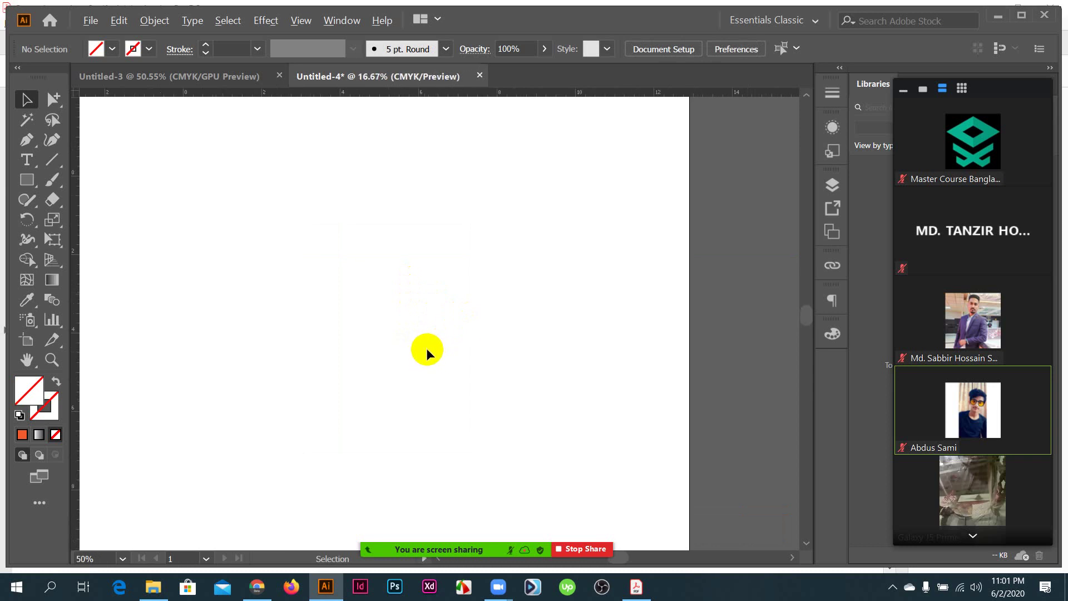
{"action": "key", "text": "ctrl+plus"}
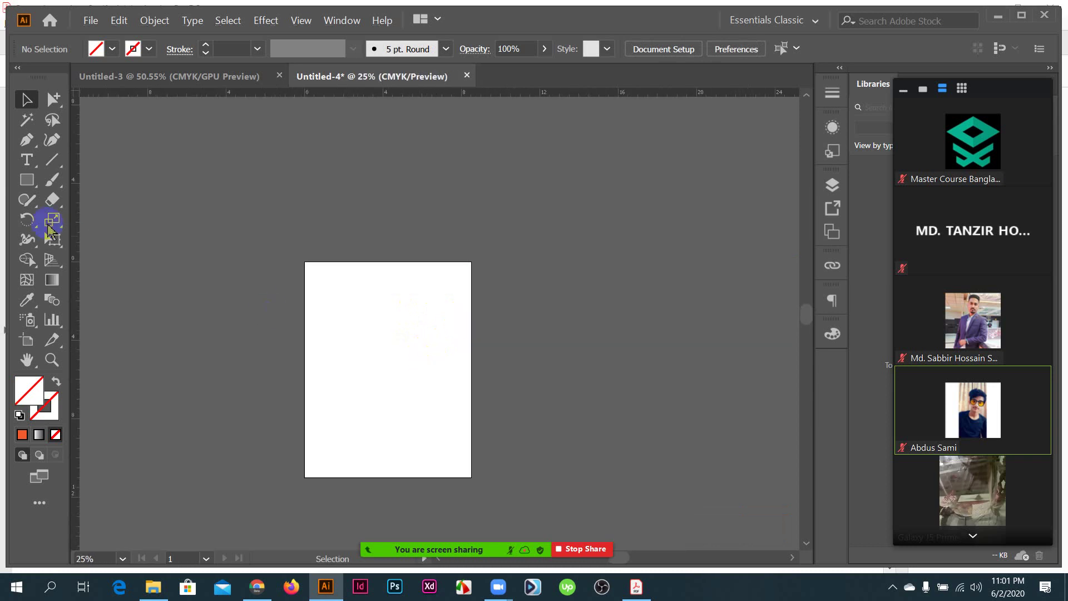
- Draw a circle in the upper half of the artboard with the Ellipse tool and fill it with orange
{"action": "left_click", "coordinate": [26, 180]}
{"action": "left_click_drag", "start_coordinate": [32, 189], "coordinate": [109, 219]}
{"action": "scroll", "coordinate": [408, 348], "scroll_direction": "up", "scroll_amount": 1}
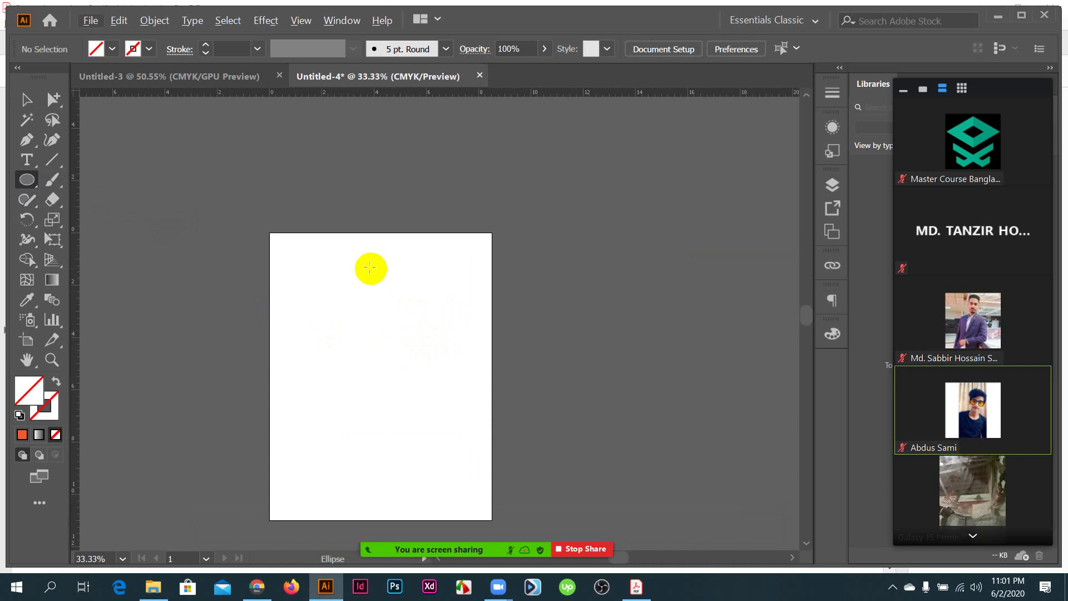
{"action": "scroll", "coordinate": [441, 361], "scroll_direction": "up", "scroll_amount": 1}
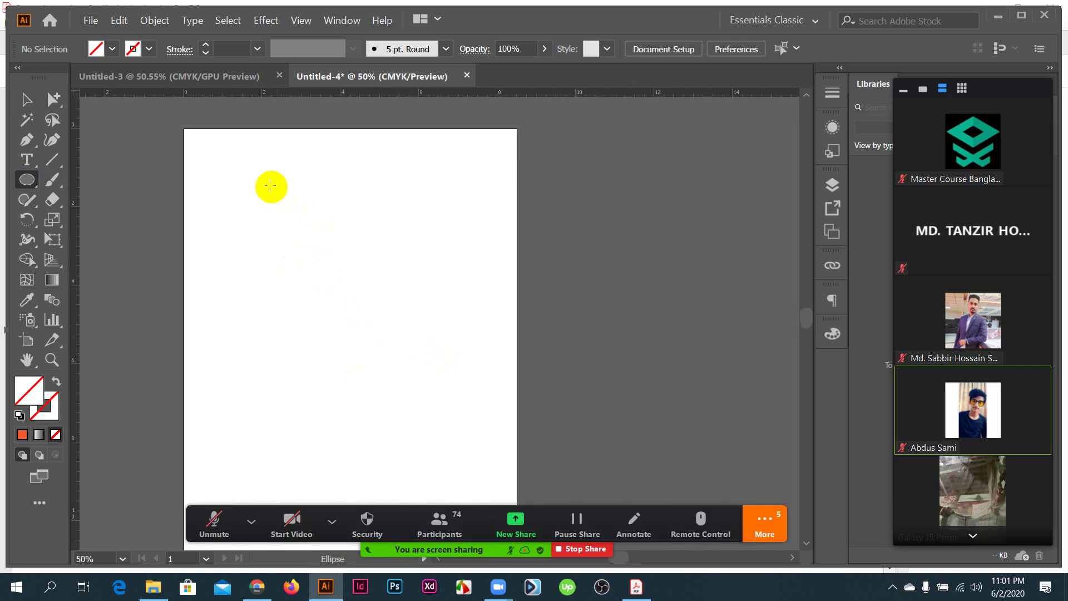
{"action": "mouse_move", "coordinate": [272, 184]}
{"action": "left_mouse_down"}
{"action": "mouse_move", "coordinate": [419, 284]}
{"action": "mouse_move", "coordinate": [421, 307]}
{"action": "left_mouse_up"}
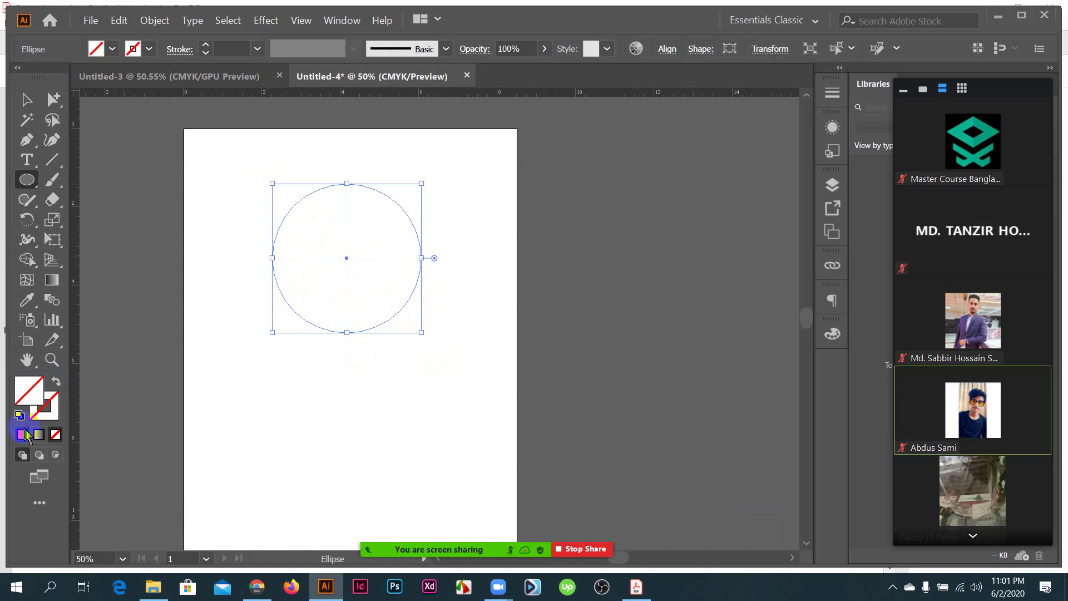
{"action": "left_click", "coordinate": [25, 434]}
{"action": "left_click", "coordinate": [26, 99]}
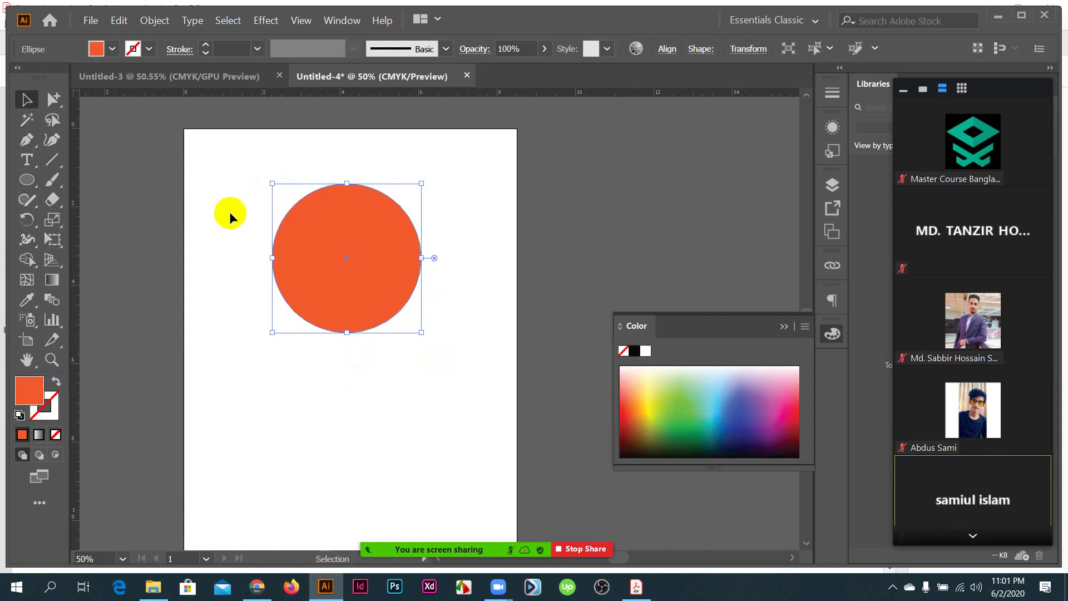
- Widen the orange circle into a horizontal ellipse in the upper part of the artboard
{"action": "left_click_drag", "start_coordinate": [364, 281], "coordinate": [335, 256]}
{"action": "left_click_drag", "start_coordinate": [392, 233], "coordinate": [435, 233]}
{"action": "scroll", "coordinate": [410, 237], "scroll_direction": "down", "scroll_amount": 2}
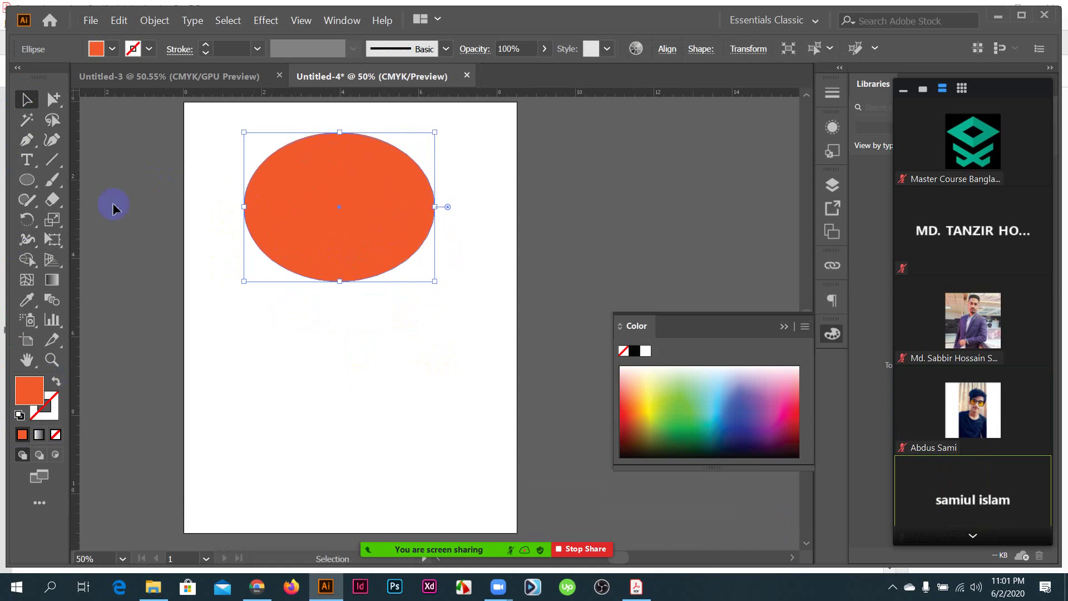
- Draw a tall orange ellipse below the upper one, overlapping its lower edge, and shift it slightly to line up as the body
{"action": "left_click", "coordinate": [27, 179]}
{"action": "left_click_drag", "start_coordinate": [268, 221], "coordinate": [452, 491]}
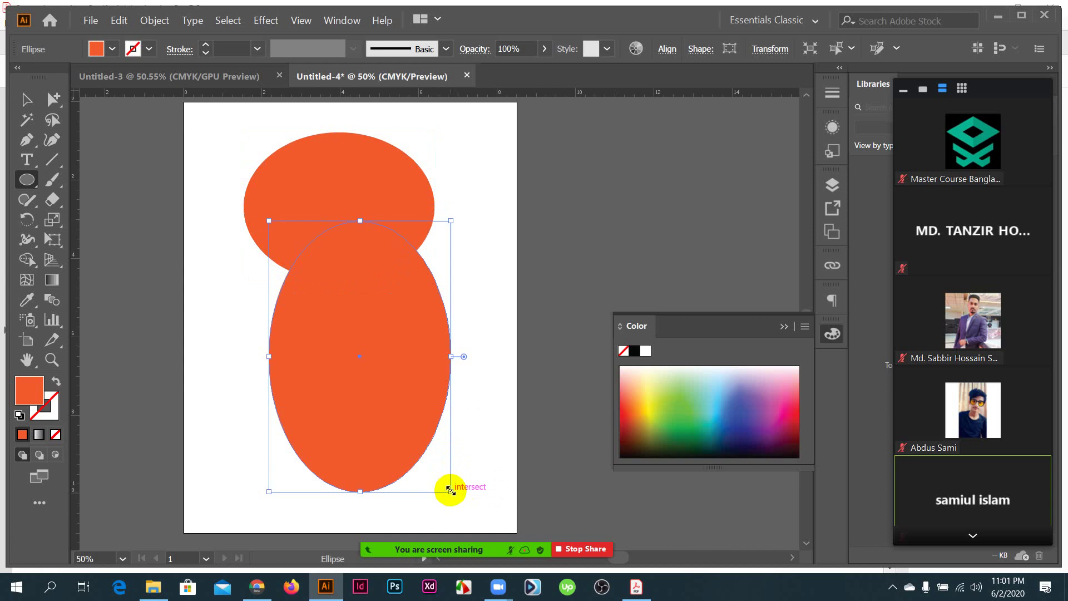
{"action": "key", "text": "v"}
{"action": "left_click", "coordinate": [378, 351]}
{"action": "left_click_drag", "start_coordinate": [378, 350], "coordinate": [365, 352]}
{"action": "left_click", "coordinate": [334, 423]}
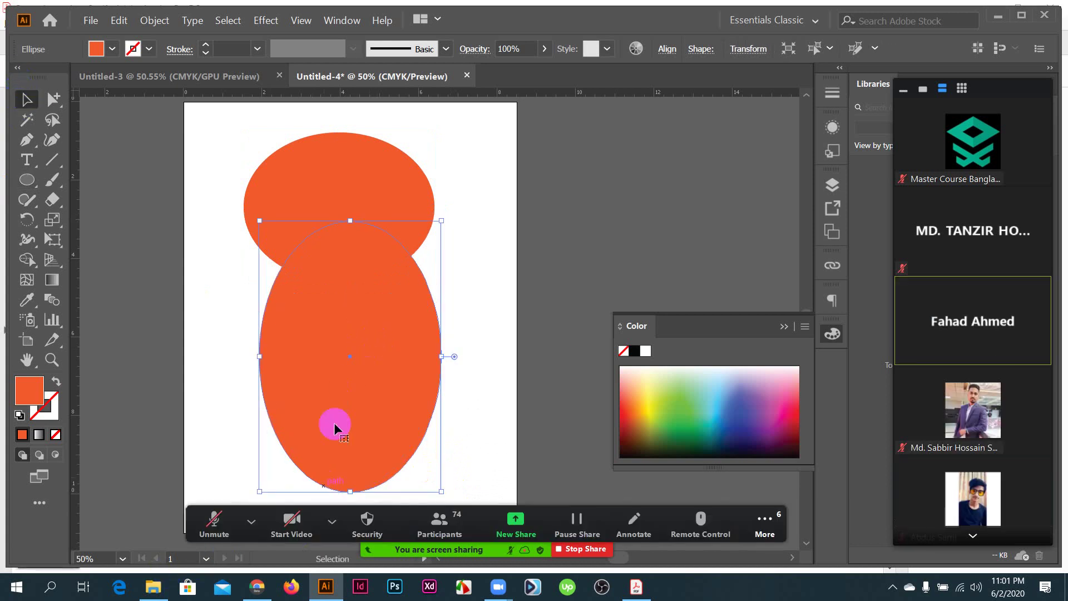
- Unmute the microphone in the Zoom meeting and close the audio options
{"action": "left_click", "coordinate": [251, 521]}
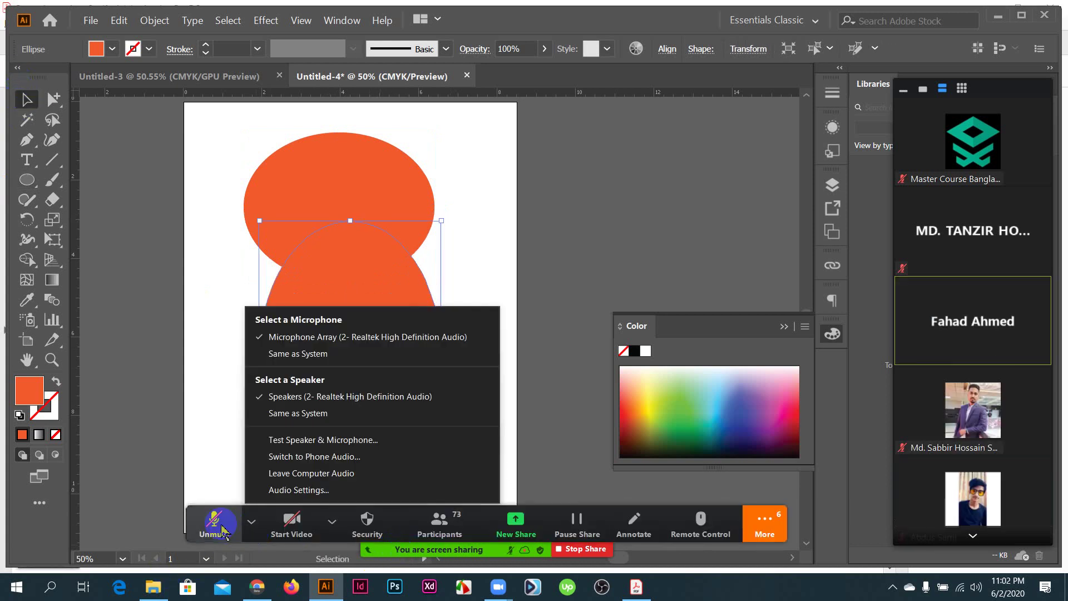
{"action": "left_click", "coordinate": [220, 526]}
{"action": "left_click", "coordinate": [325, 318]}
{"action": "left_click", "coordinate": [377, 339]}
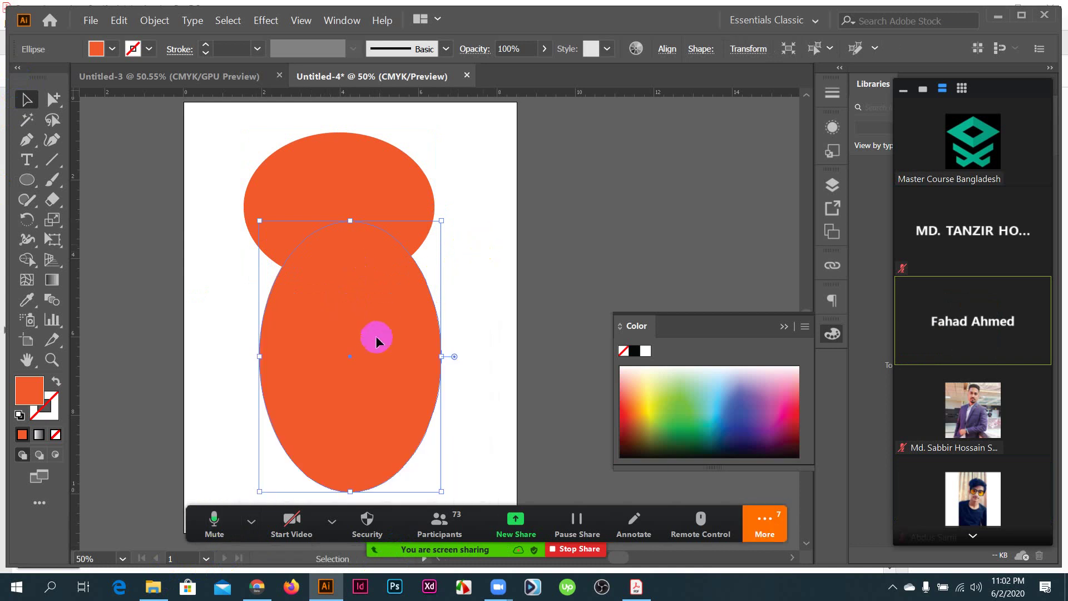
- Highlight the Class assignment 01 cartoon title in the Acrobat course PDF, and return to Illustrator to finish centering the tall body ellipse under the head
{"action": "left_click_drag", "start_coordinate": [371, 342], "coordinate": [394, 326]}
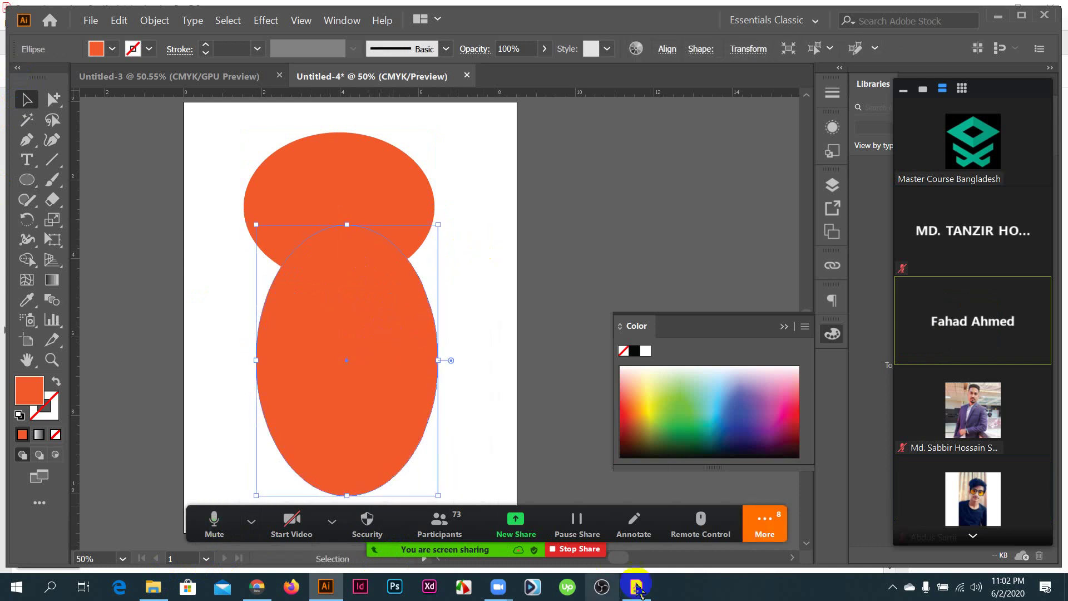
{"action": "left_click", "coordinate": [636, 587]}
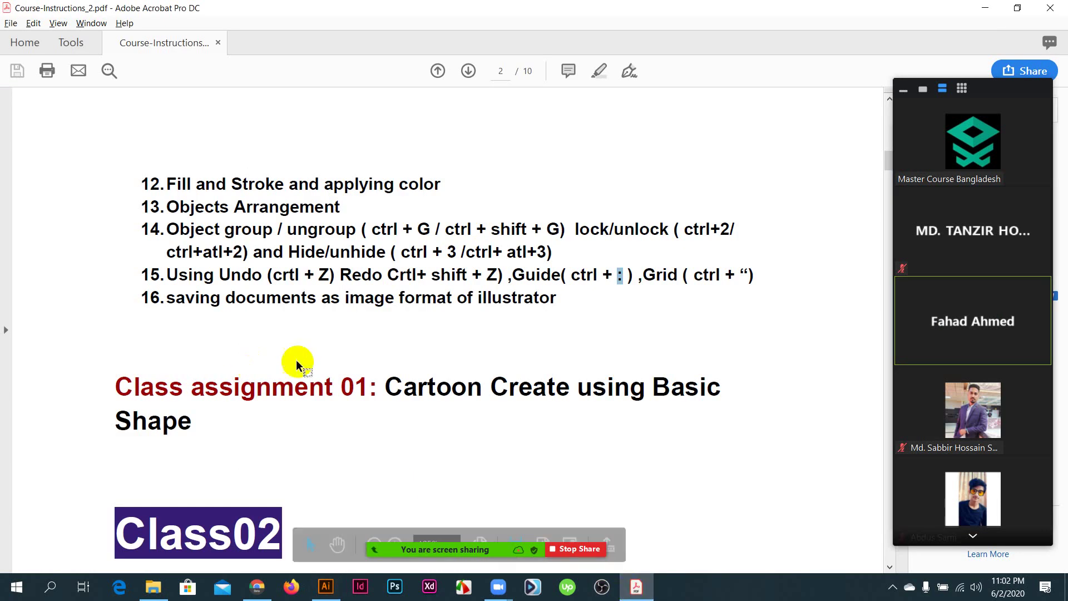
{"action": "left_click_drag", "start_coordinate": [387, 388], "coordinate": [659, 401]}
{"action": "left_click", "coordinate": [327, 587]}
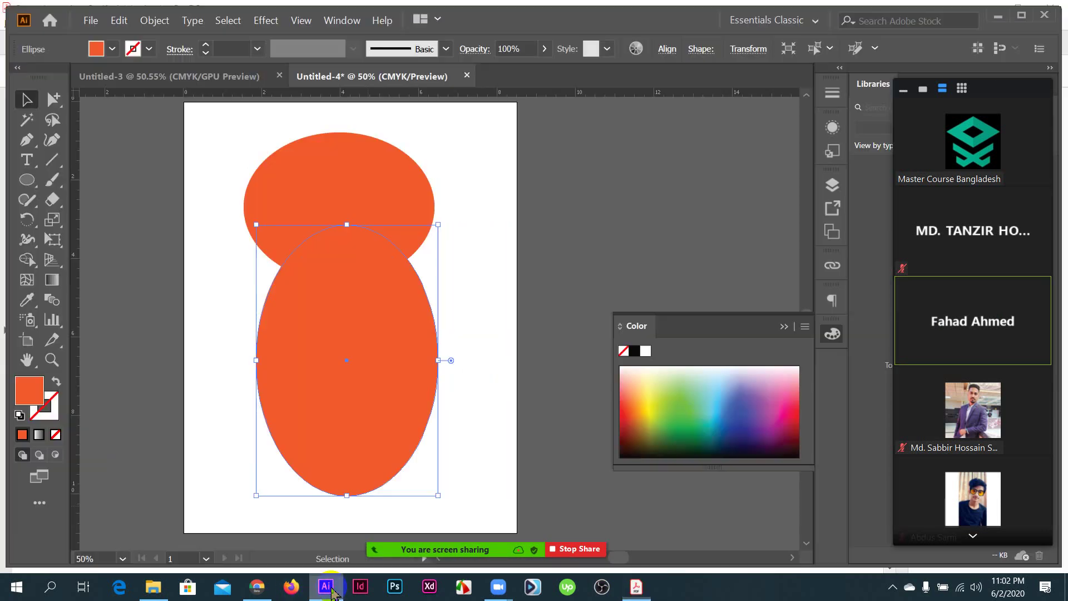
{"action": "left_click_drag", "start_coordinate": [379, 355], "coordinate": [375, 357]}
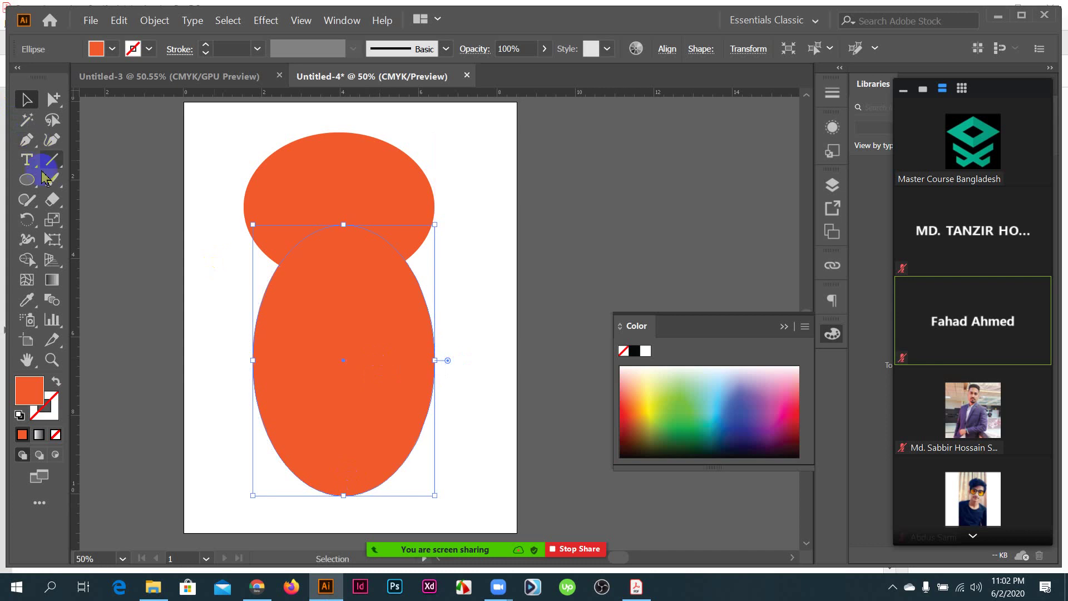
- Draw a small ellipse as the left eye on the head with the Ellipse tool and fill it with light blue
{"action": "left_click", "coordinate": [27, 179]}
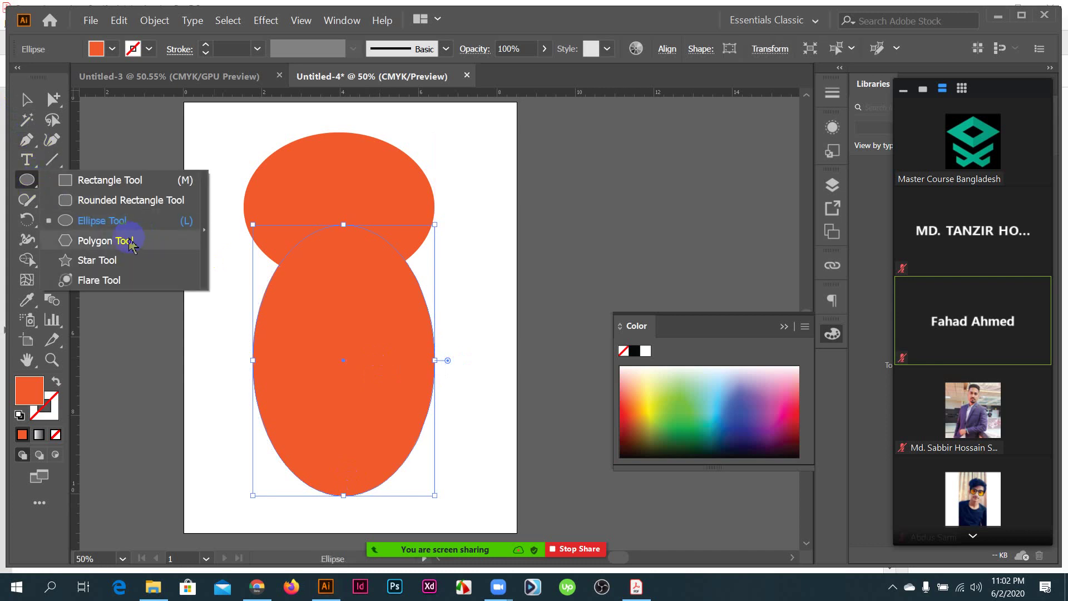
{"action": "left_click", "coordinate": [103, 220]}
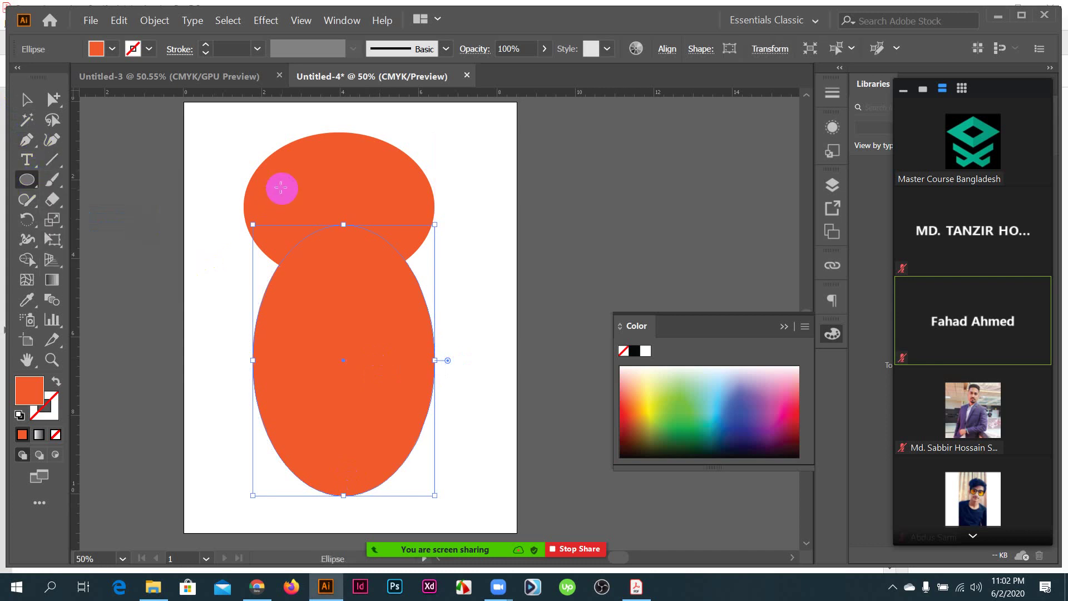
{"action": "left_click_drag", "start_coordinate": [282, 189], "coordinate": [321, 211]}
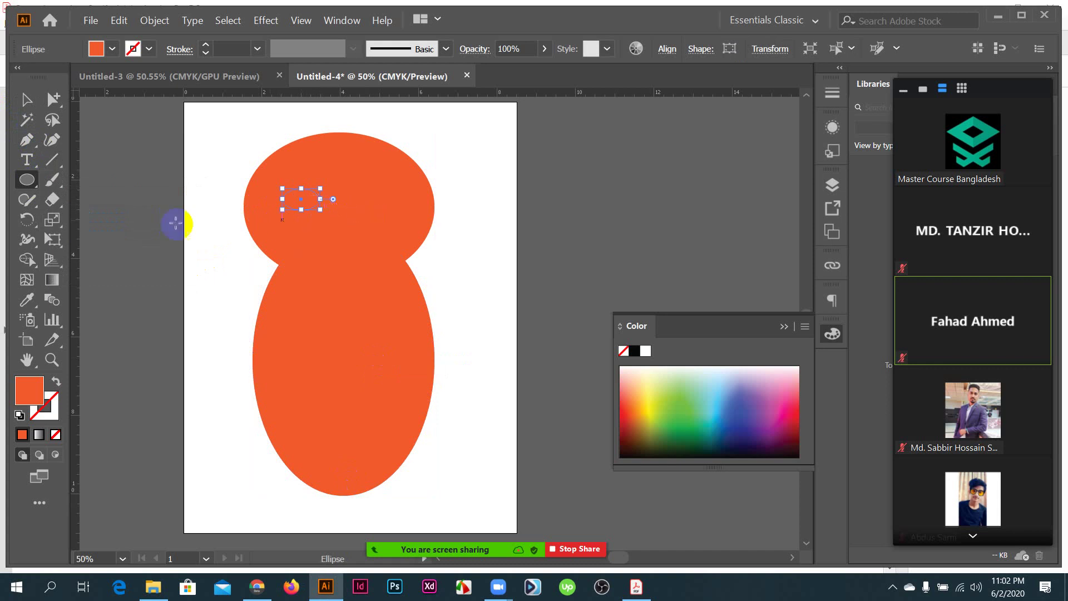
{"action": "left_click", "coordinate": [112, 48]}
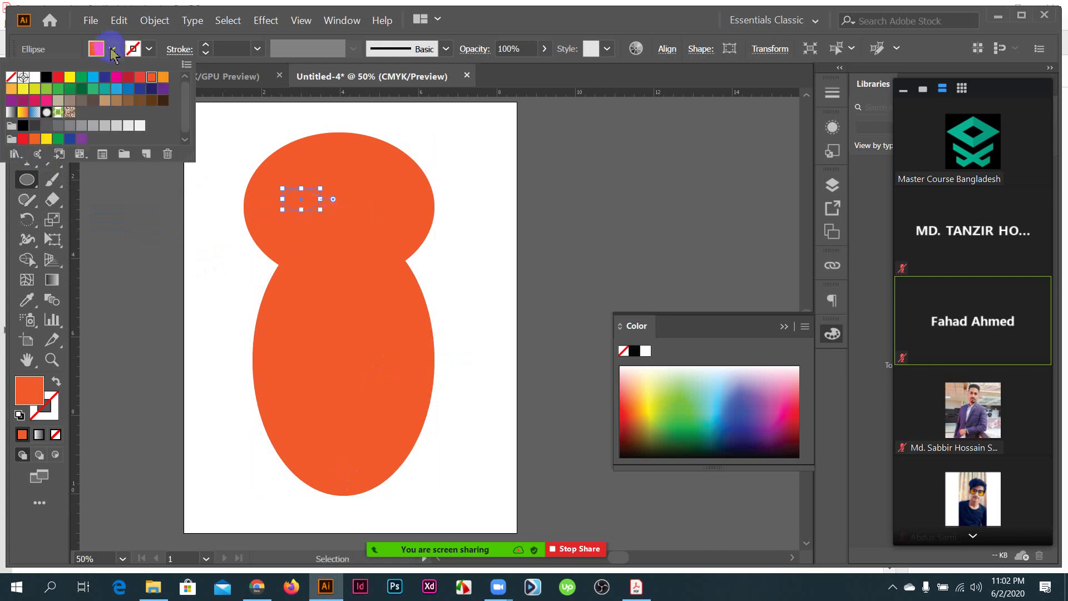
{"action": "left_click", "coordinate": [93, 77]}
{"action": "left_click", "coordinate": [157, 248]}
{"action": "key", "text": "v"}
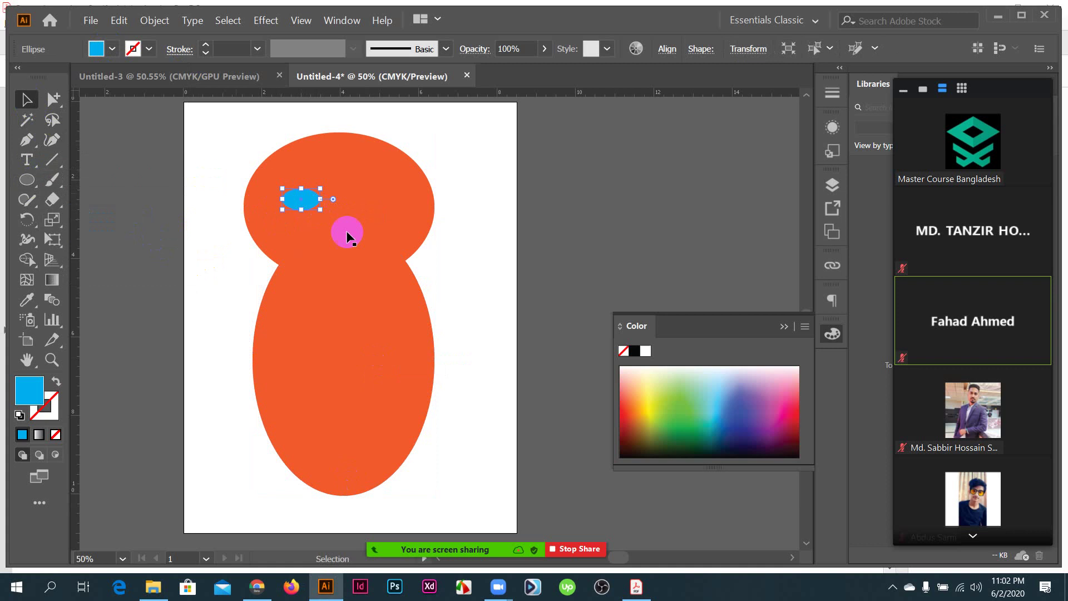
- Place a duplicate of the blue eye on the right side of the head, and glance at the Acrobat course PDF before returning to Illustrator
{"action": "left_click_drag", "start_coordinate": [306, 202], "coordinate": [406, 205]}
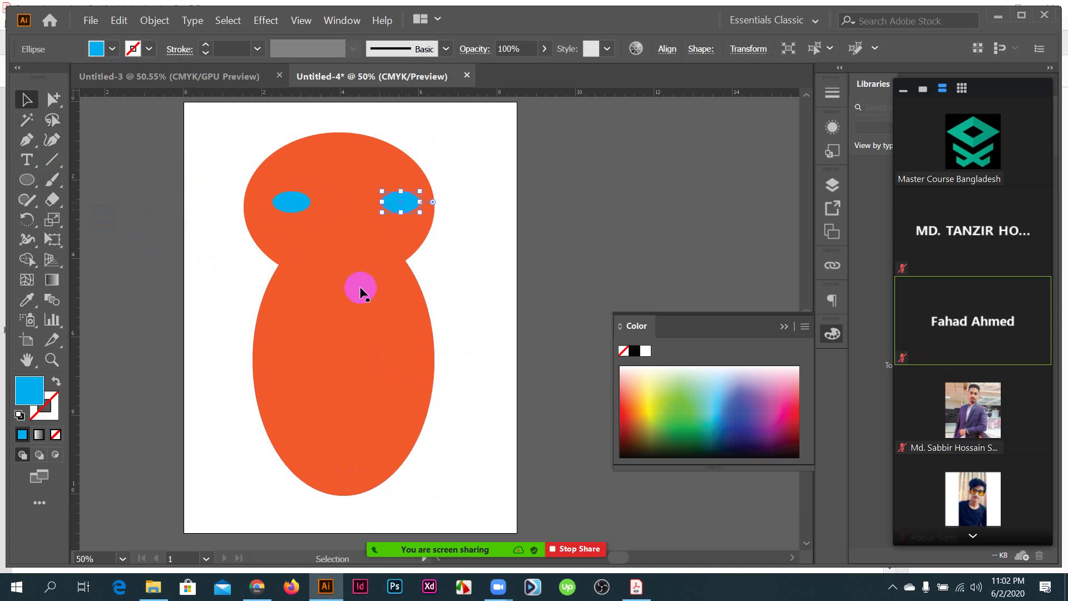
{"action": "left_click", "coordinate": [636, 589]}
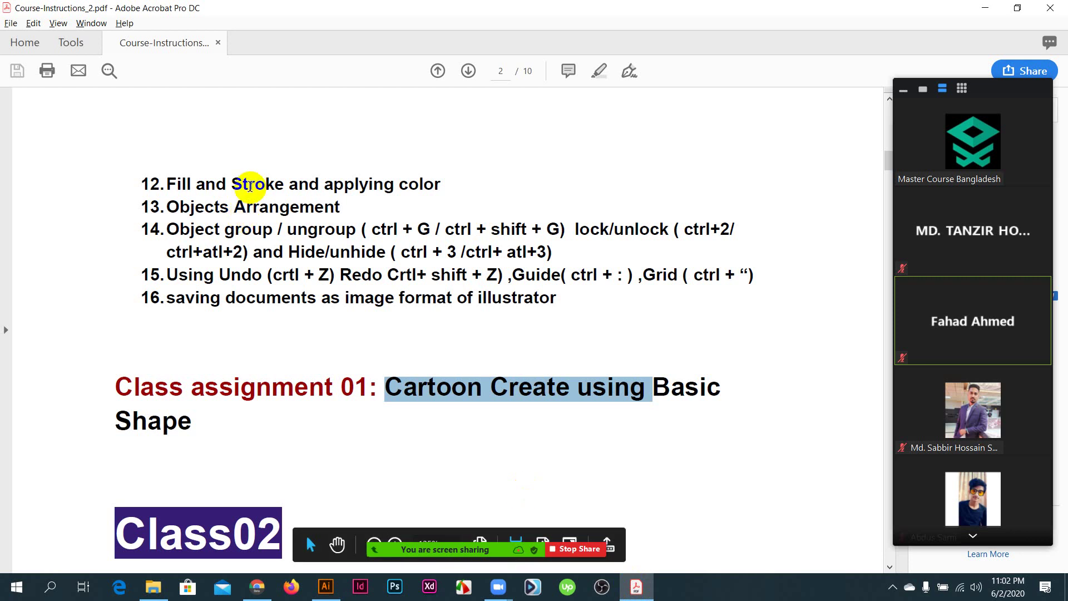
{"action": "key", "text": "alt+Tab"}
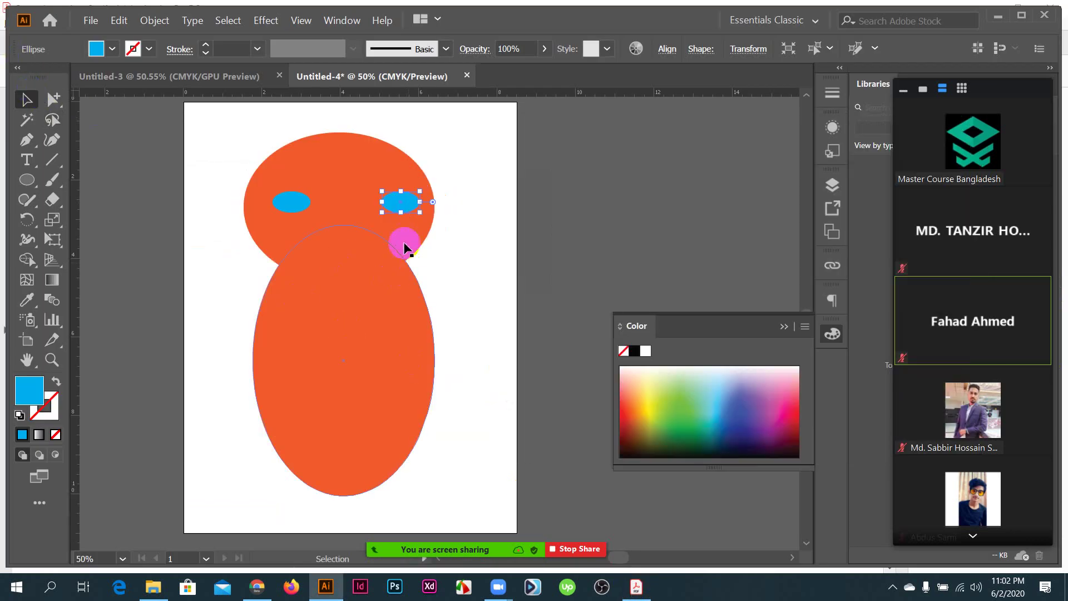
- Copy and paste the right eye ellipse, and undo the pasted copy
{"action": "left_click_drag", "start_coordinate": [404, 202], "coordinate": [402, 198]}
{"action": "key", "text": "ctrl+c"}
{"action": "key", "text": "ctrl+v"}
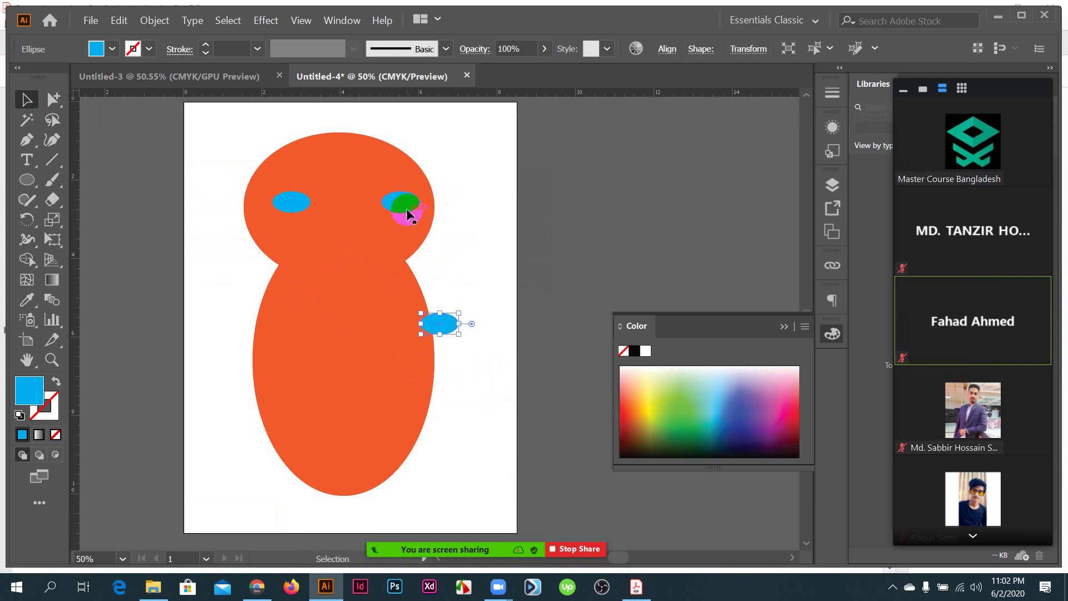
{"action": "key", "text": "ctrl+z"}
{"action": "left_click_drag", "start_coordinate": [443, 259], "coordinate": [392, 198]}
{"action": "left_click", "coordinate": [397, 205]}
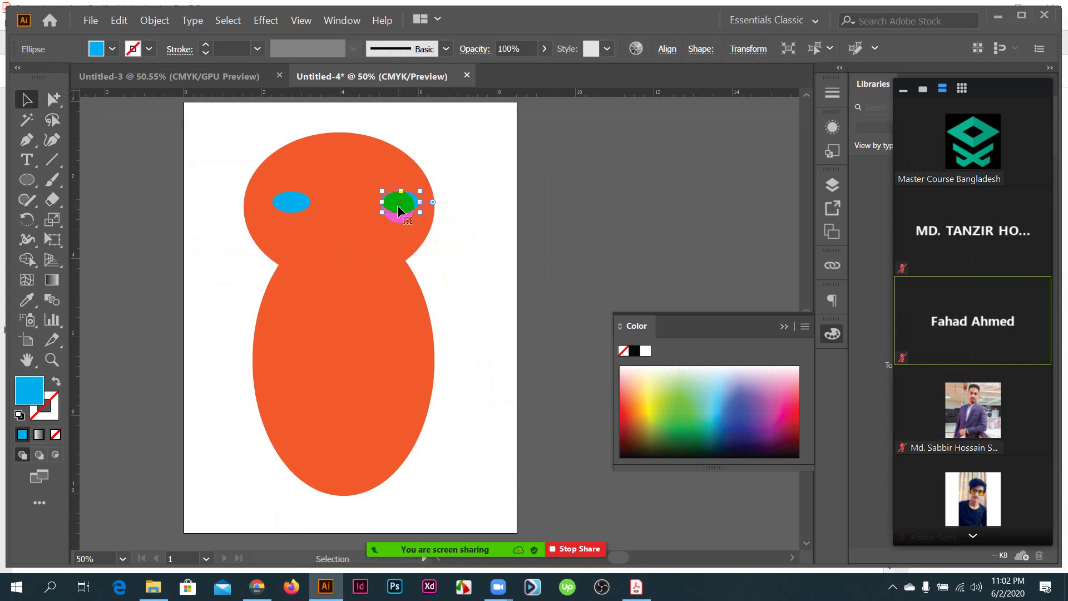
- Remove the right eye and place a new duplicate of the left eye about 2.44 in to its right at the same height
{"action": "left_click", "coordinate": [320, 206]}
{"action": "left_click_drag", "start_coordinate": [297, 204], "coordinate": [393, 205]}
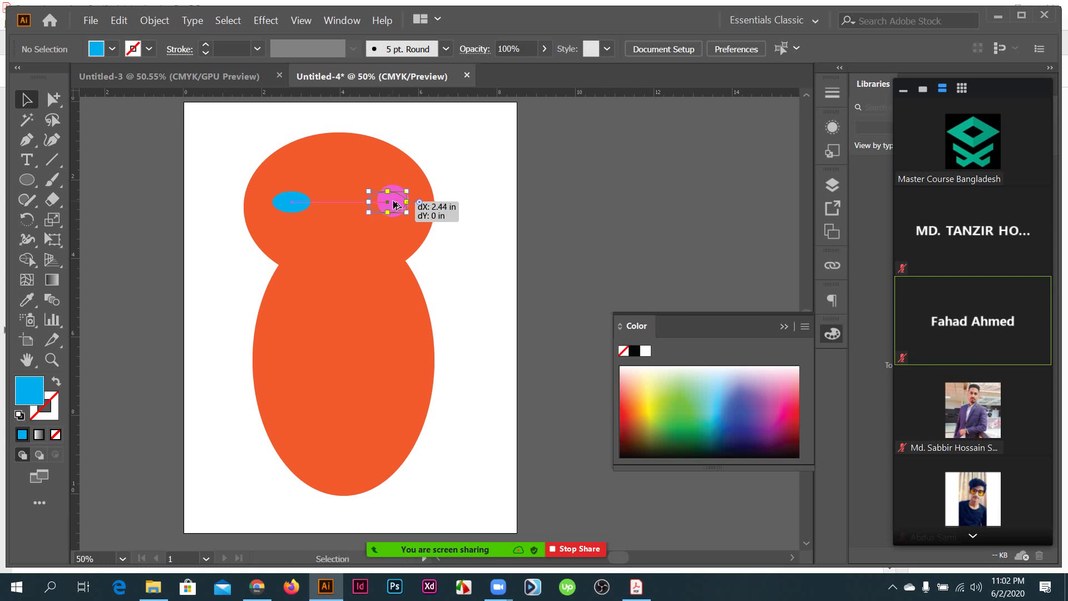
{"action": "left_click_drag", "start_coordinate": [396, 205], "coordinate": [396, 204]}
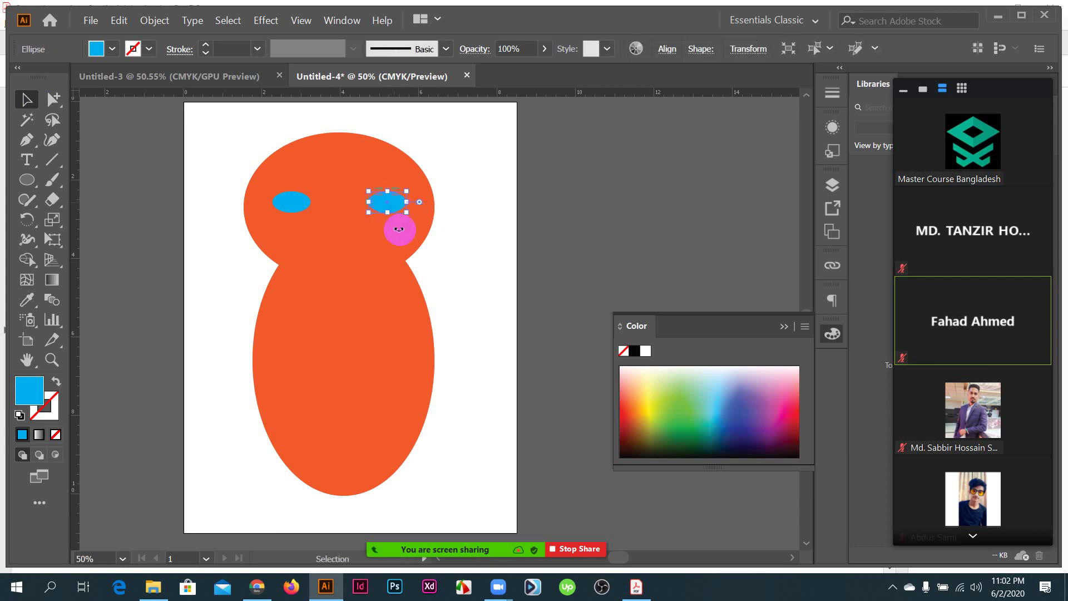
- Draw a wide, flat blue ellipse below the eyes as the mouth
{"action": "left_click", "coordinate": [34, 182]}
{"action": "left_click_drag", "start_coordinate": [278, 226], "coordinate": [396, 244]}
{"action": "scroll", "coordinate": [396, 243], "scroll_direction": "up", "scroll_amount": 1}
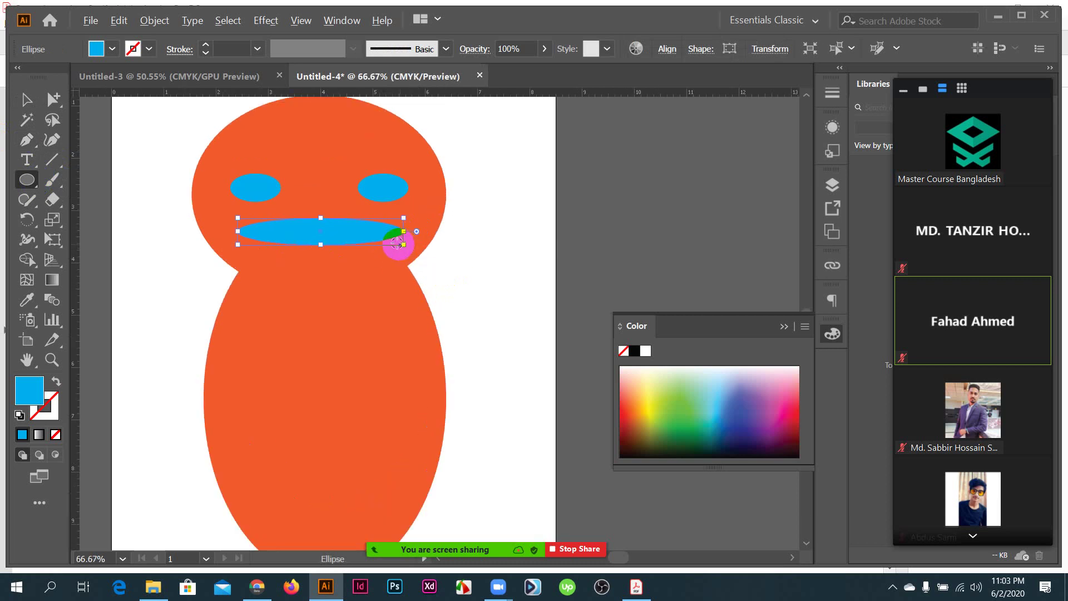
- Draw a very thin blue ellipse across the neck where head and body meet, and nudge it slightly upward
{"action": "scroll", "coordinate": [397, 242], "scroll_direction": "up", "scroll_amount": 1}
{"action": "left_click_drag", "start_coordinate": [134, 280], "coordinate": [441, 296]}
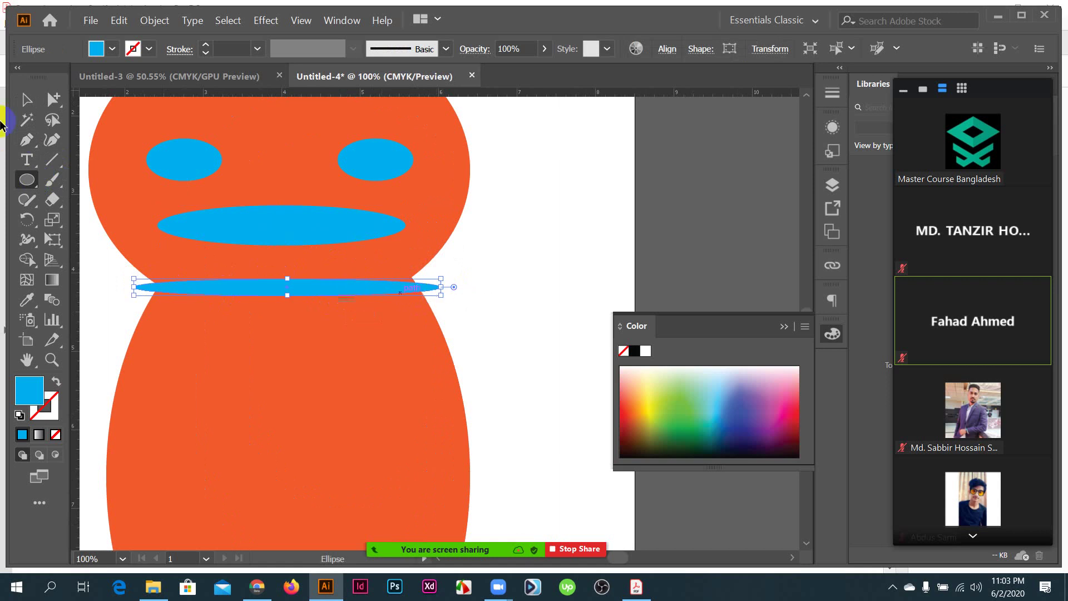
{"action": "left_click", "coordinate": [26, 100]}
{"action": "left_click_drag", "start_coordinate": [293, 279], "coordinate": [293, 276]}
{"action": "key", "text": "ctrl+minus"}
{"action": "key", "text": "ctrl+minus"}
{"action": "key", "text": "ctrl+minus"}
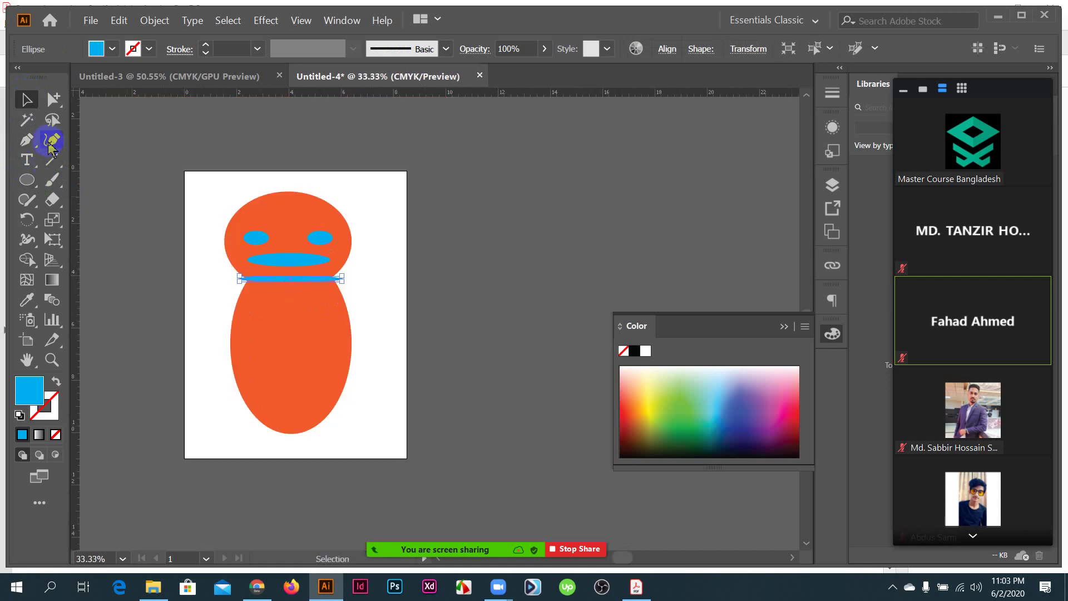
- Draw a small blue circle as a button on the upper body, just below the neck ellipse
{"action": "left_click", "coordinate": [27, 180]}
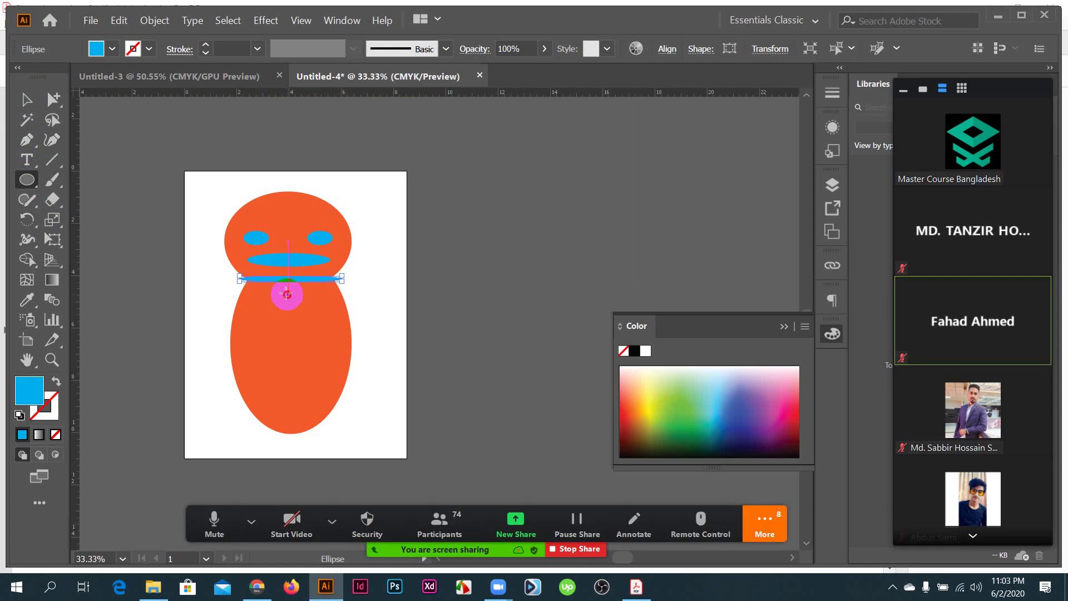
{"action": "left_click_drag", "start_coordinate": [286, 294], "coordinate": [296, 310]}
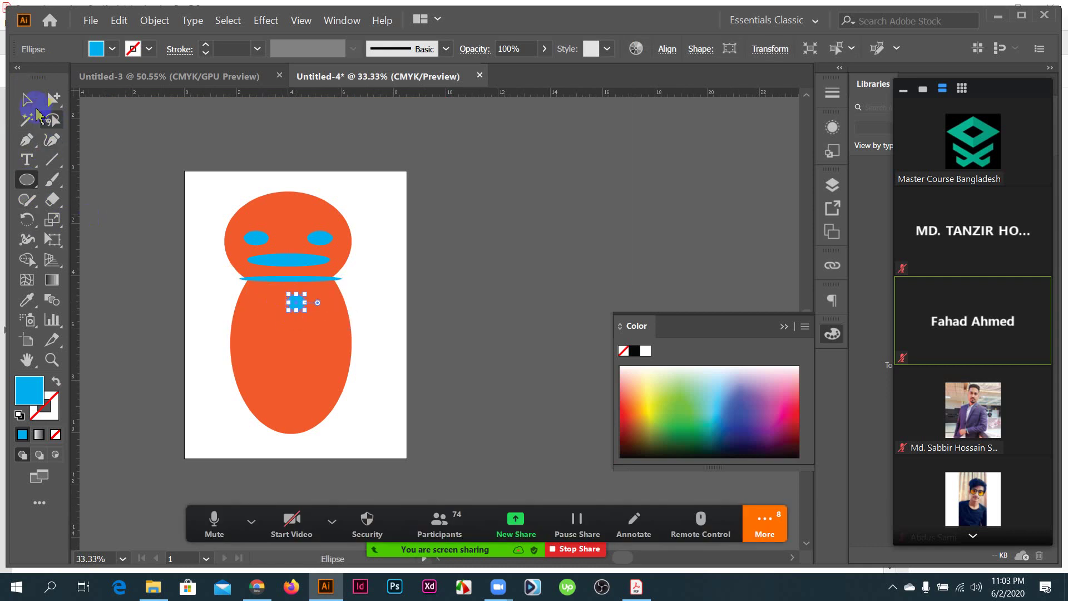
{"action": "left_click", "coordinate": [26, 100]}
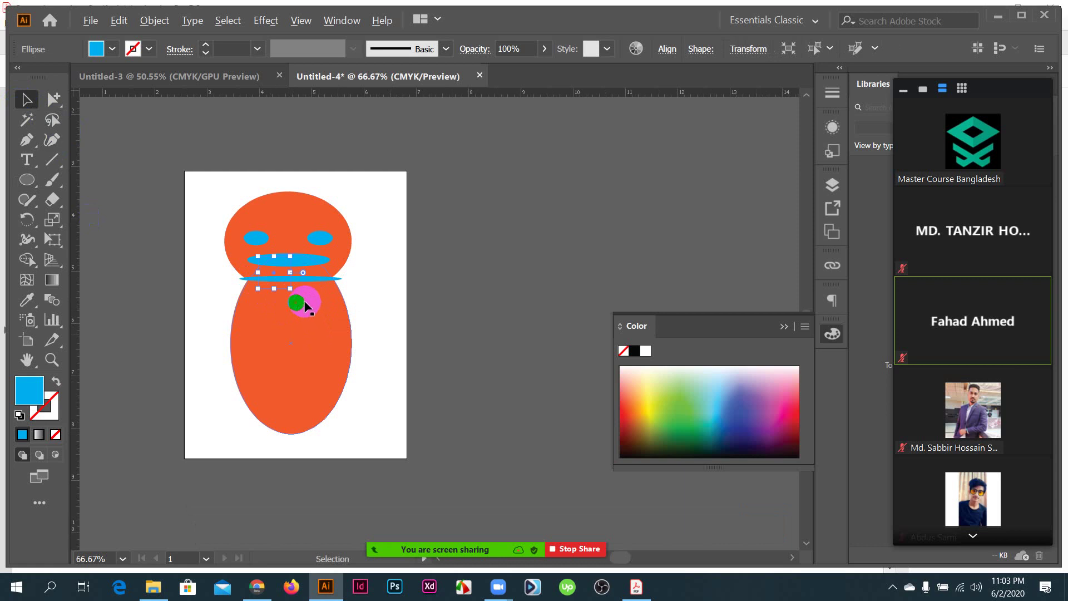
- Duplicate the button circle downward and repeat the transformation to form a vertical row of five evenly spaced buttons on the body
{"action": "key", "text": "ctrl+1"}
{"action": "left_click_drag", "start_coordinate": [255, 252], "coordinate": [243, 295]}
{"action": "key", "text": "ctrl+minus"}
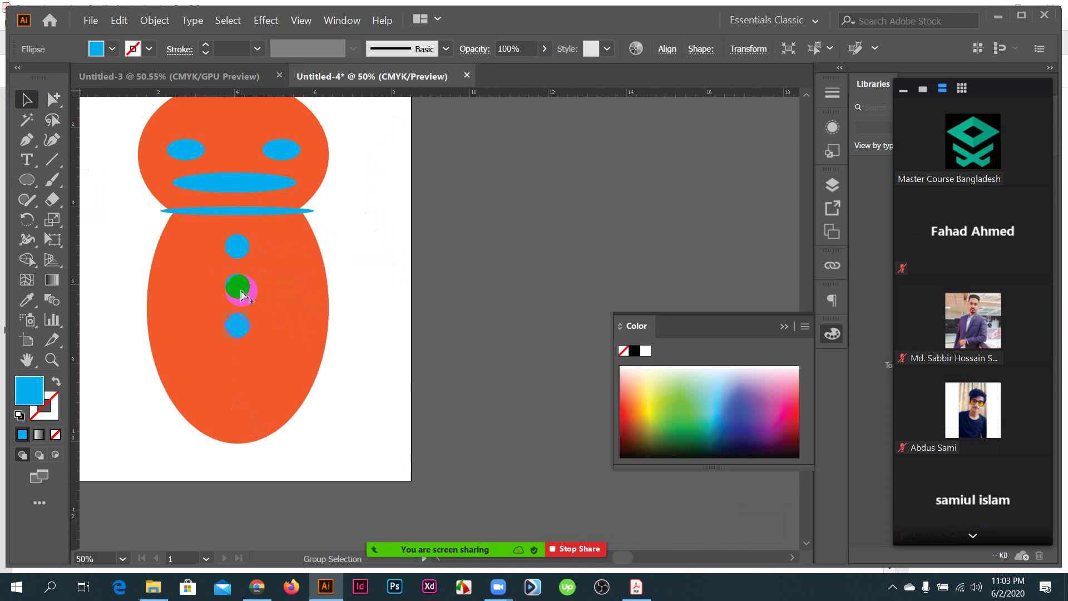
{"action": "key", "text": "ctrl+d"}
{"action": "left_click", "coordinate": [330, 325]}
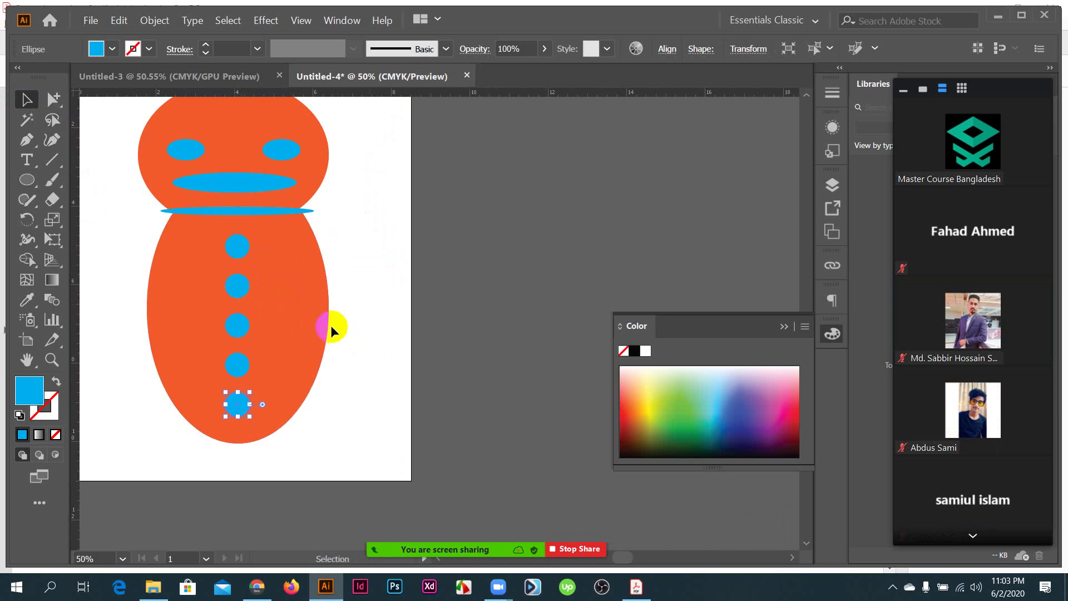
- Select all shapes of the cartoon figure on the artboard
{"action": "key", "text": "ctrl+minus"}
{"action": "scroll", "coordinate": [333, 340], "scroll_direction": "up", "scroll_amount": 1}
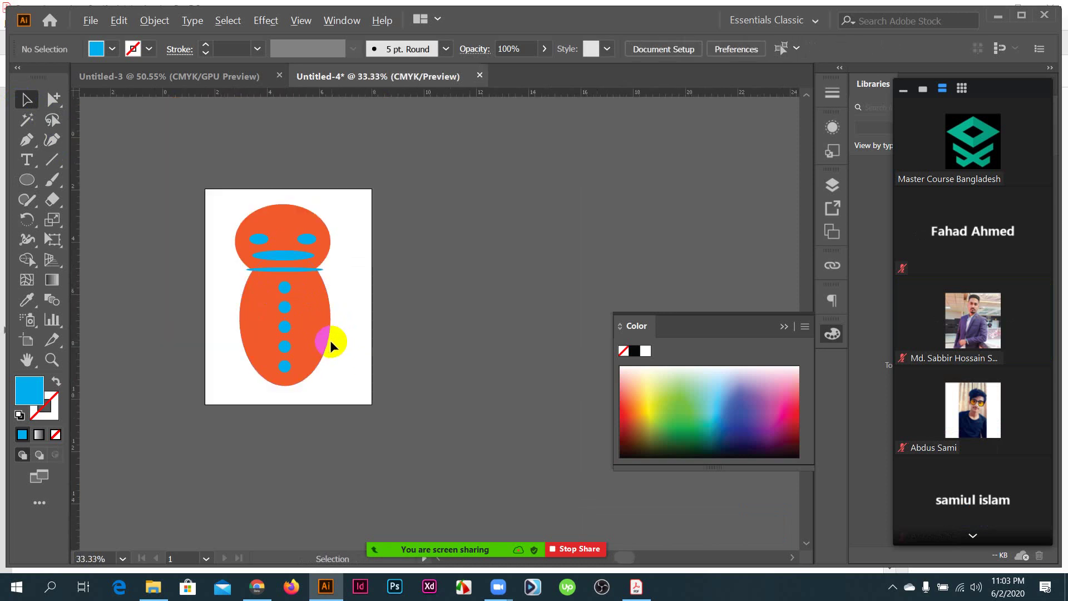
{"action": "left_click_drag", "start_coordinate": [167, 122], "coordinate": [346, 395]}
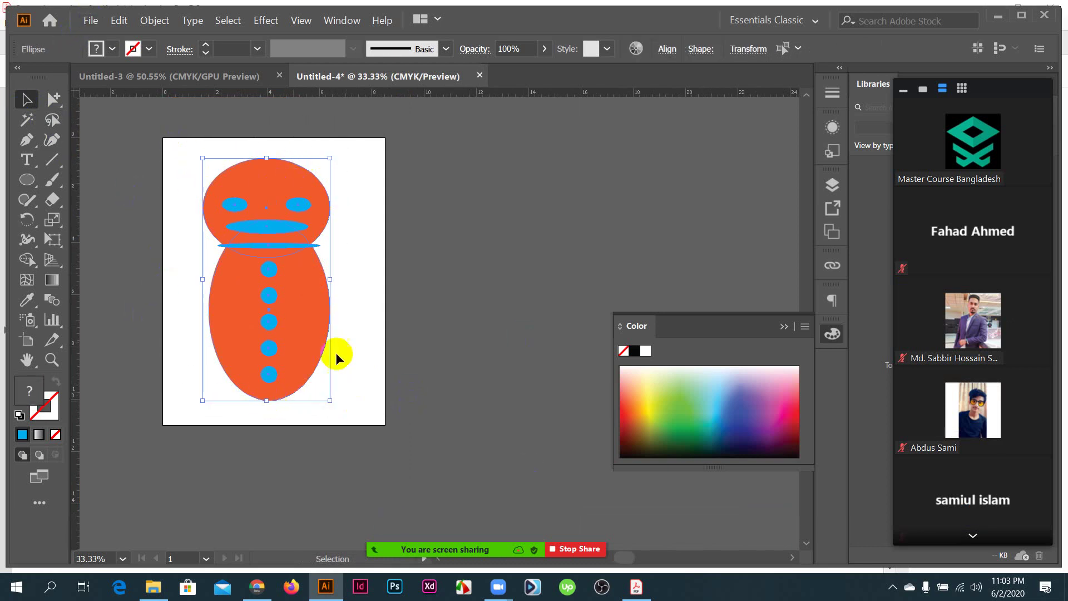
{"action": "left_click", "coordinate": [91, 19]}
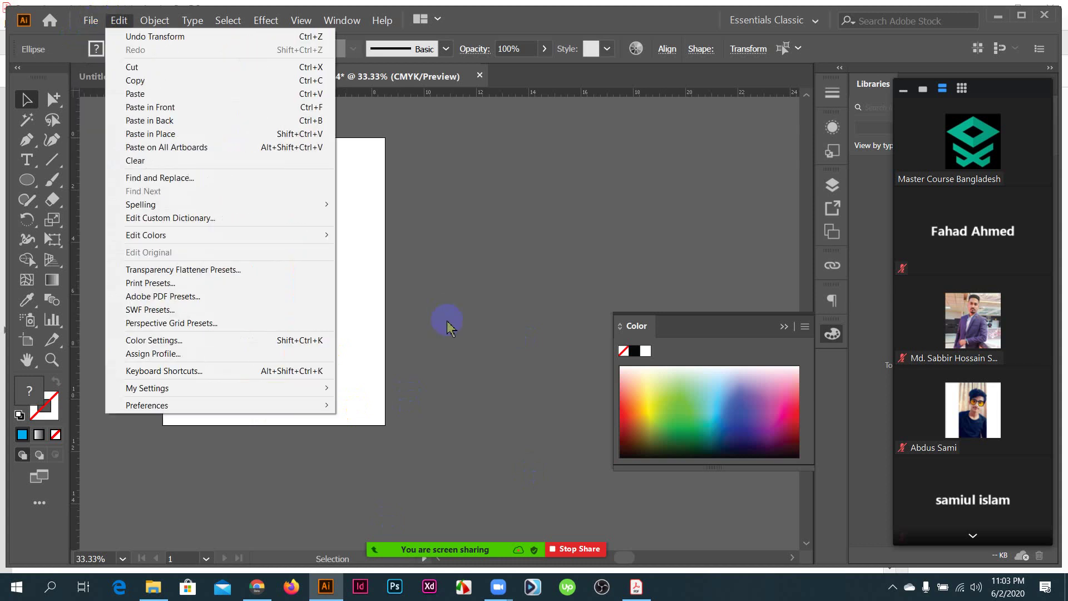
{"action": "left_click", "coordinate": [366, 301]}
{"action": "left_click_drag", "start_coordinate": [172, 141], "coordinate": [371, 385]}
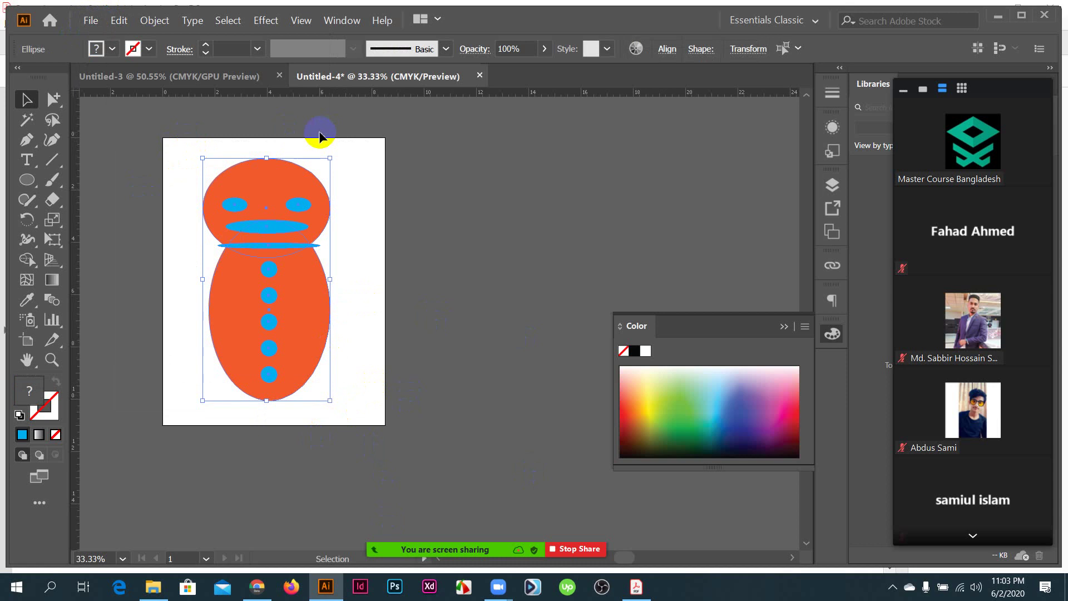
- Save the cartoon as an Adobe Illustrator file named class 02 in the Desktop's New folder, using the Illustrator 2020 version
{"action": "left_click", "coordinate": [90, 20]}
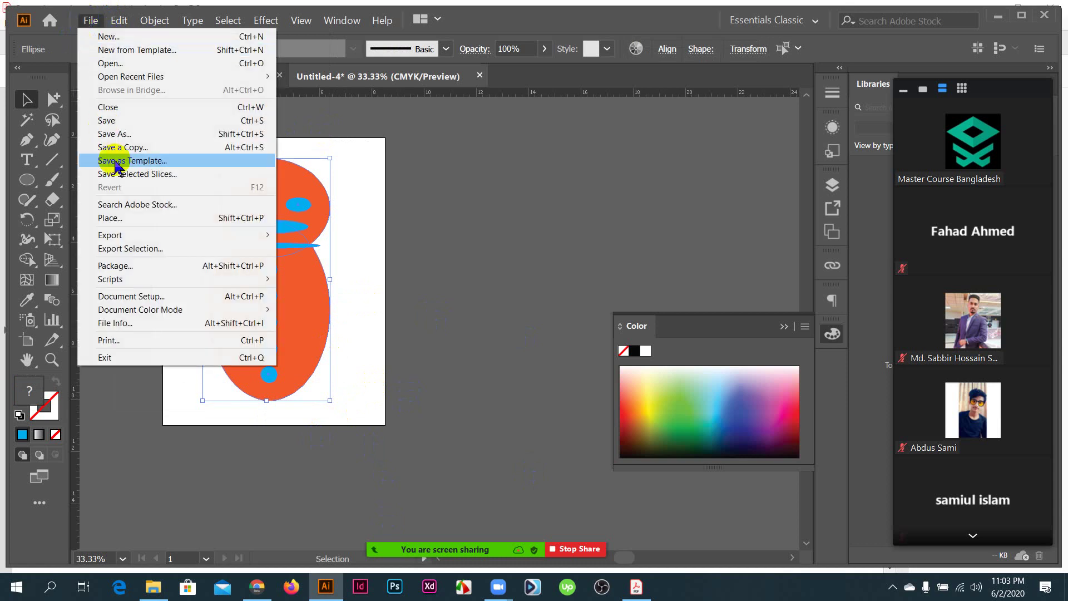
{"action": "left_click", "coordinate": [114, 136]}
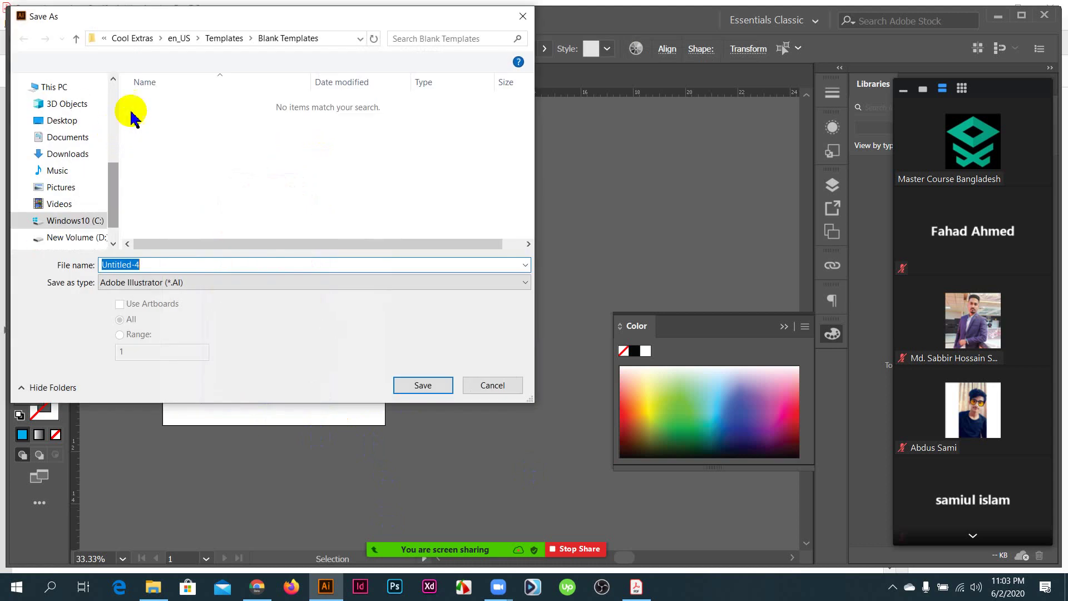
{"action": "left_click", "coordinate": [61, 121]}
{"action": "double_click", "coordinate": [150, 265]}
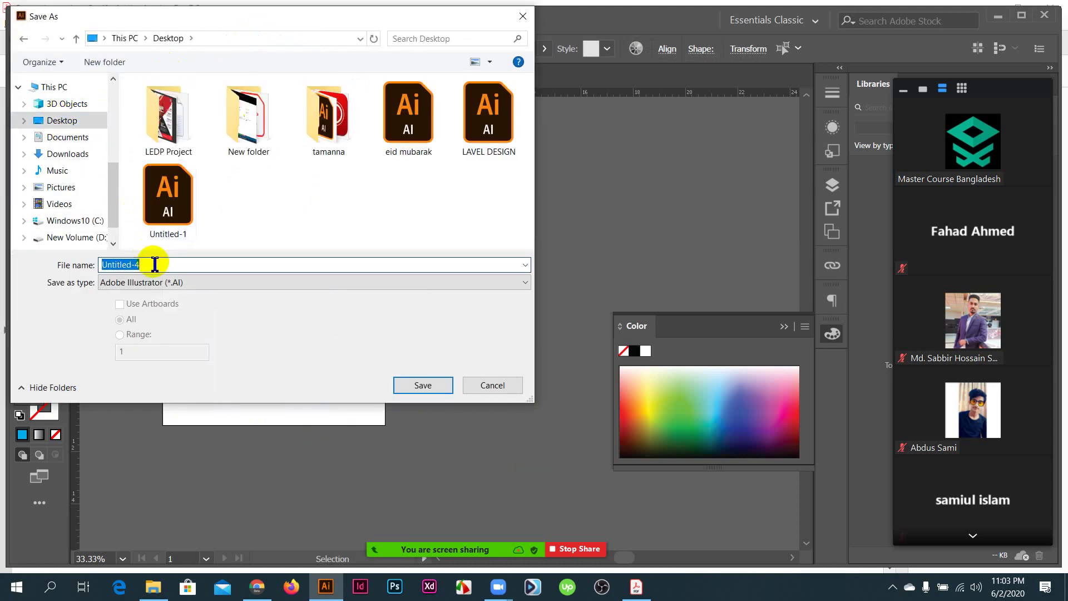
{"action": "type", "text": "class 02"}
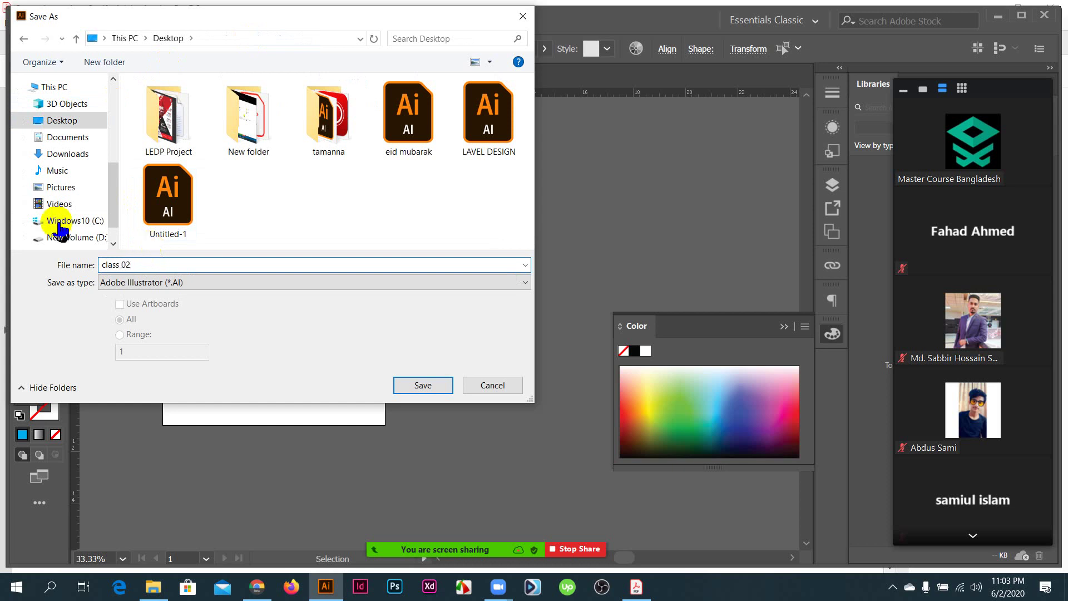
{"action": "left_click", "coordinate": [237, 131]}
{"action": "double_click", "coordinate": [238, 131]}
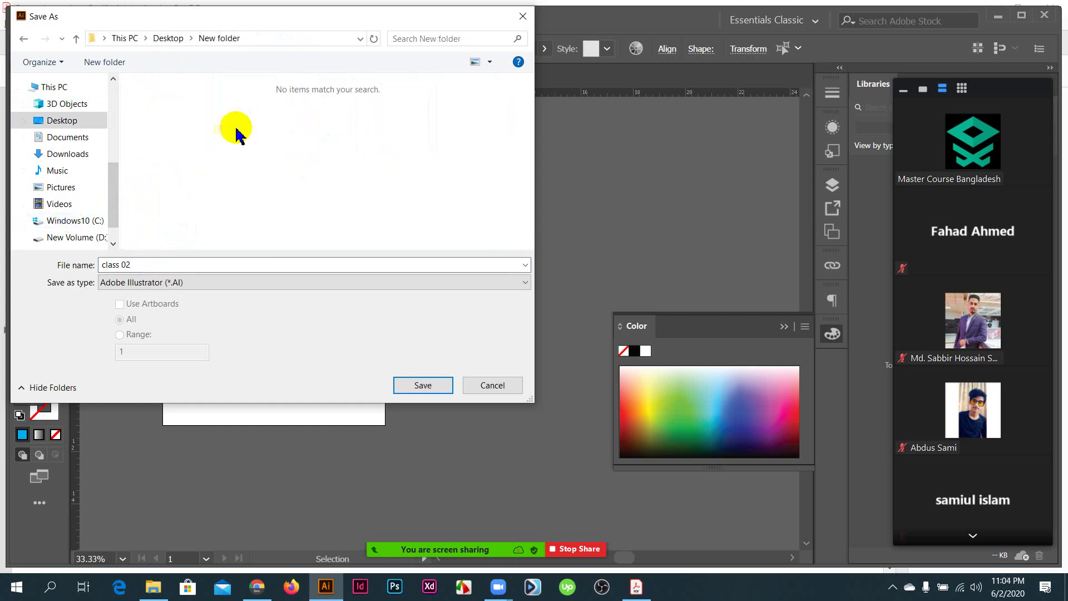
{"action": "left_click", "coordinate": [422, 387]}
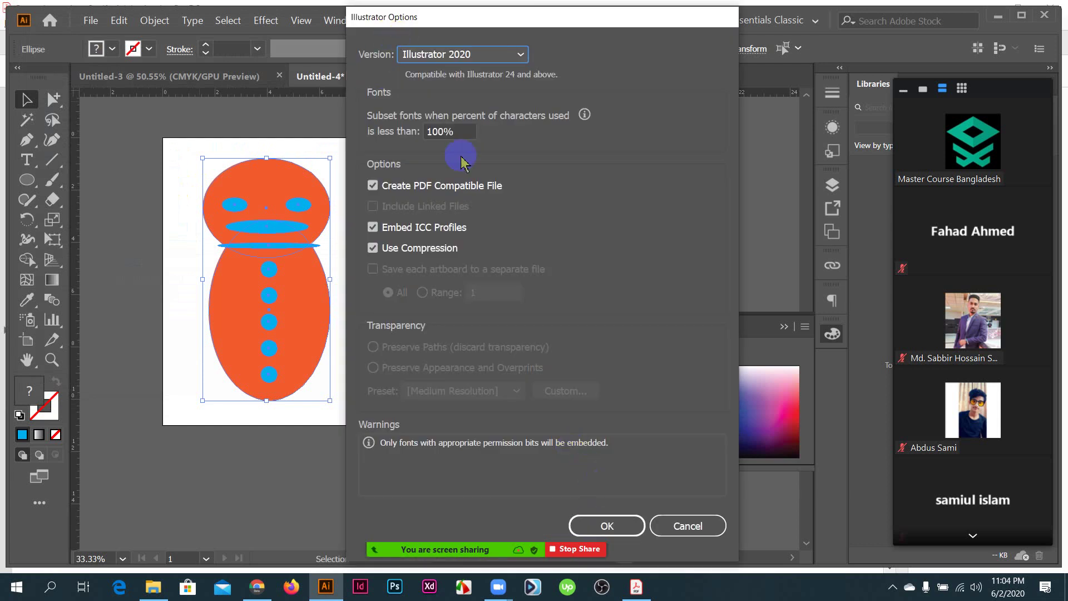
{"action": "left_click", "coordinate": [605, 526]}
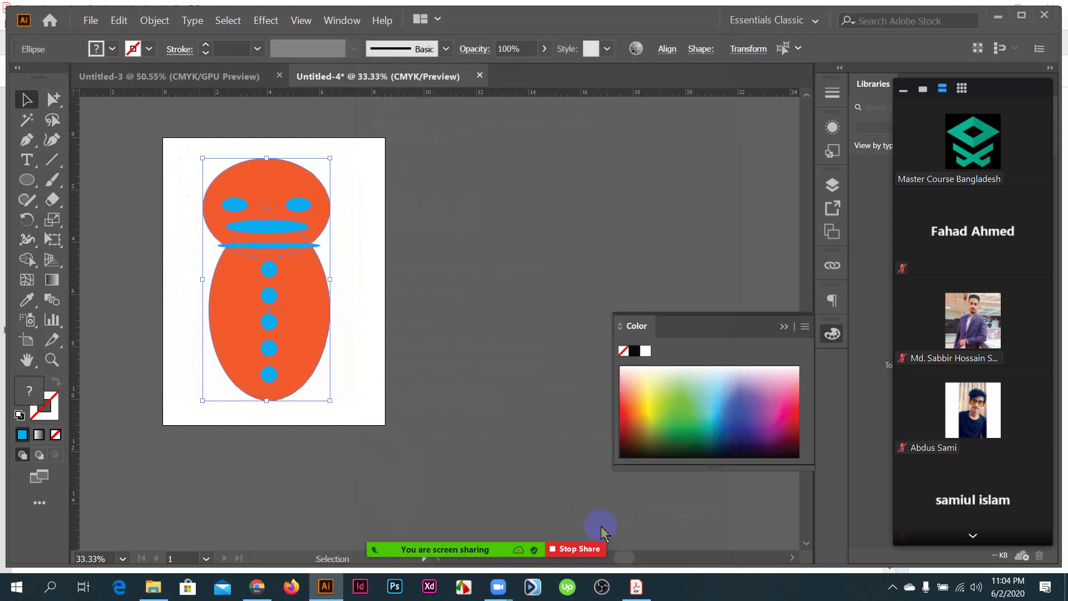
{"action": "left_click", "coordinate": [90, 21]}
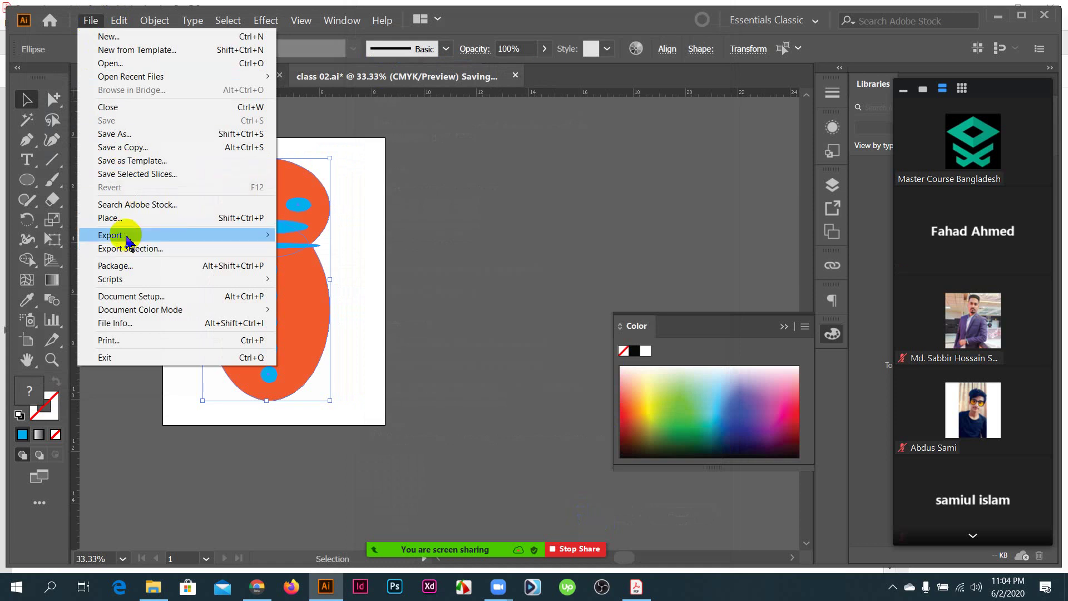
{"action": "mouse_move", "coordinate": [127, 240]}
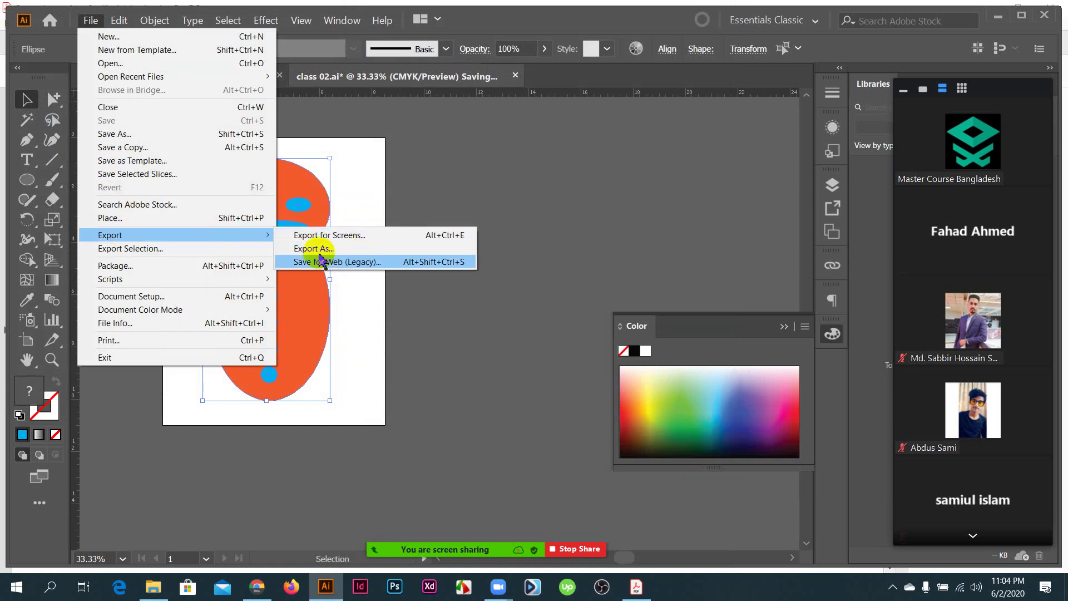
{"action": "left_click", "coordinate": [548, 268]}
- Export the cartoon with Save for Web as a high-quality JPEG named class-02 in the Desktop's New folder
{"action": "left_click", "coordinate": [89, 25]}
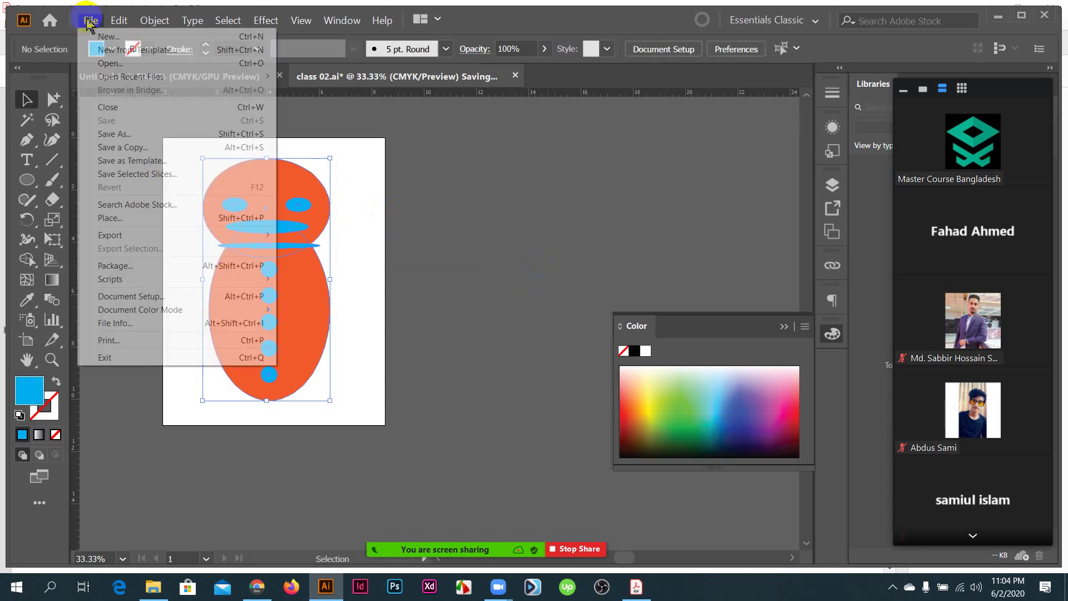
{"action": "mouse_move", "coordinate": [117, 242]}
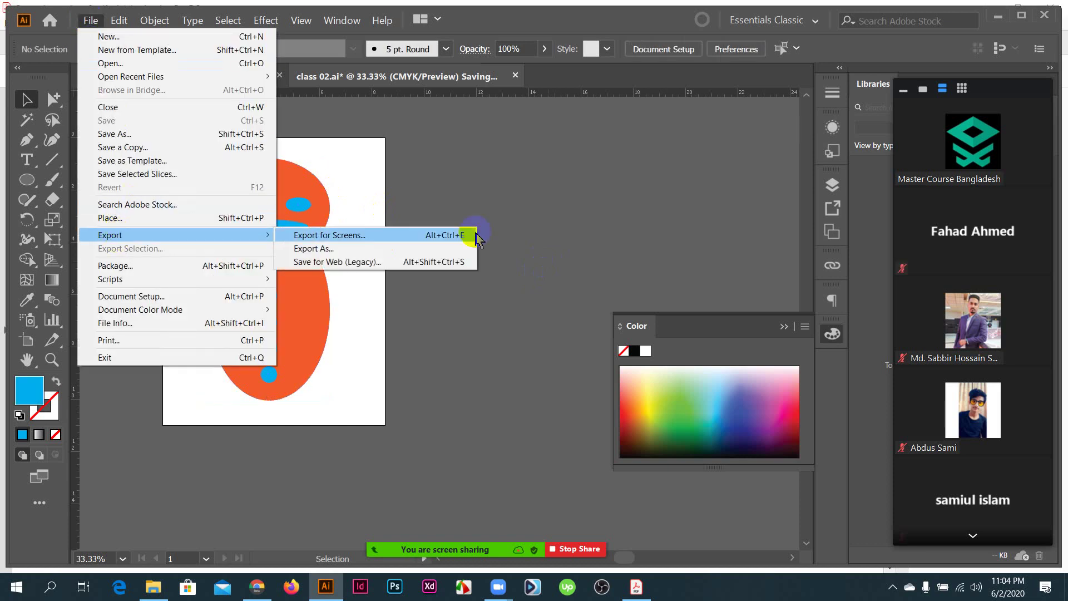
{"action": "left_click", "coordinate": [409, 272]}
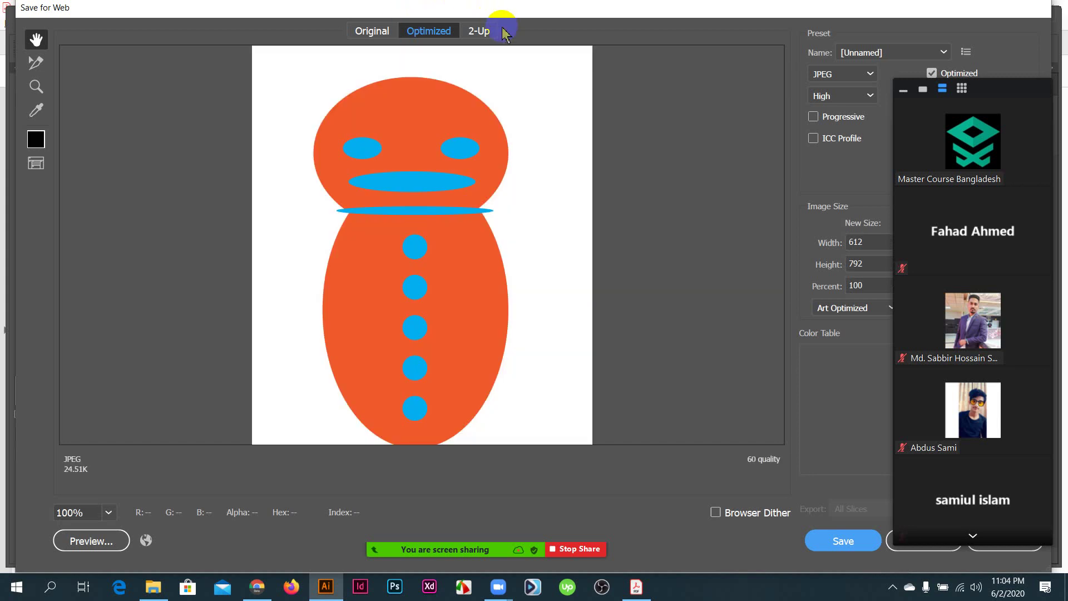
{"action": "left_click", "coordinate": [857, 547]}
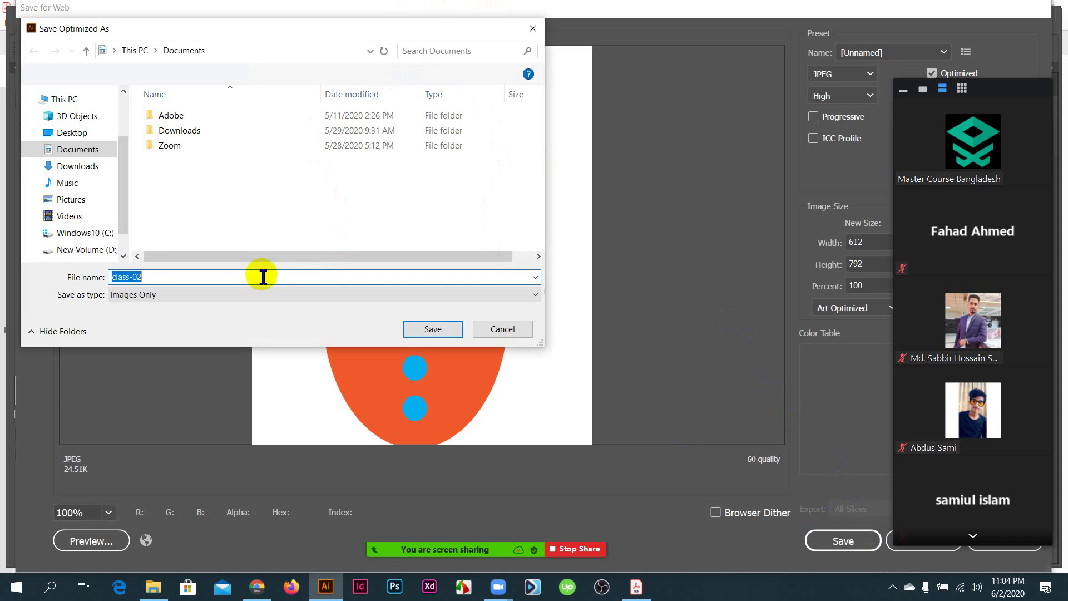
{"action": "scroll", "coordinate": [78, 138], "scroll_direction": "up", "scroll_amount": 3}
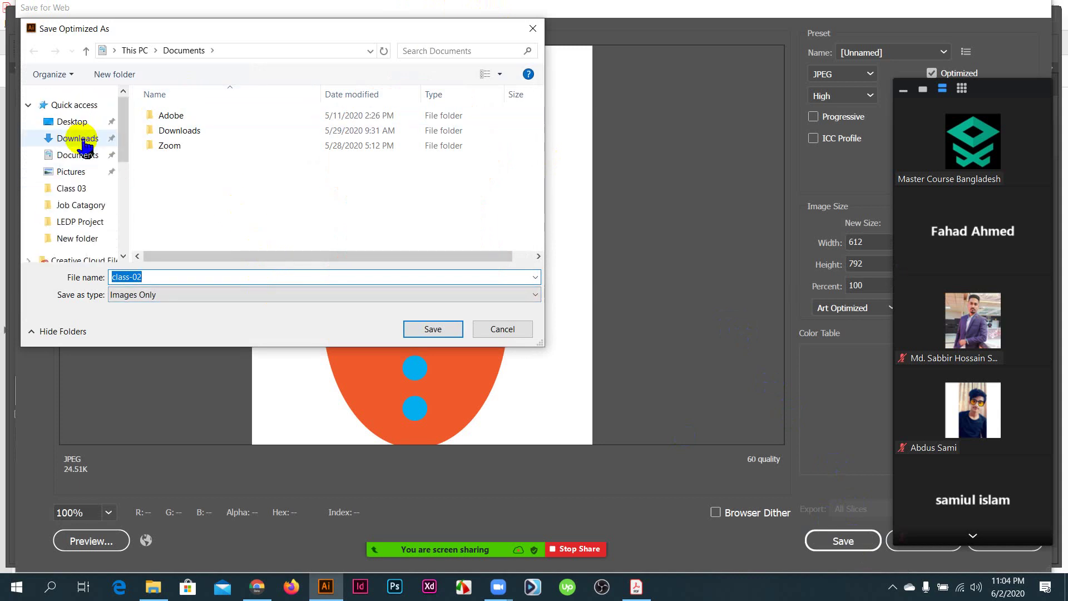
{"action": "left_click", "coordinate": [78, 121]}
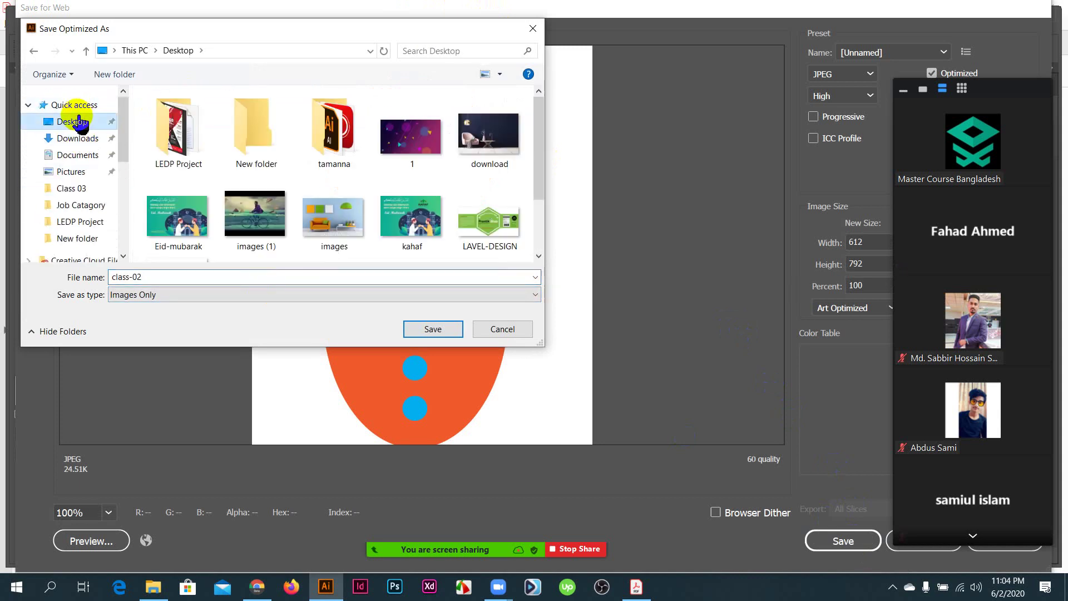
{"action": "double_click", "coordinate": [255, 127]}
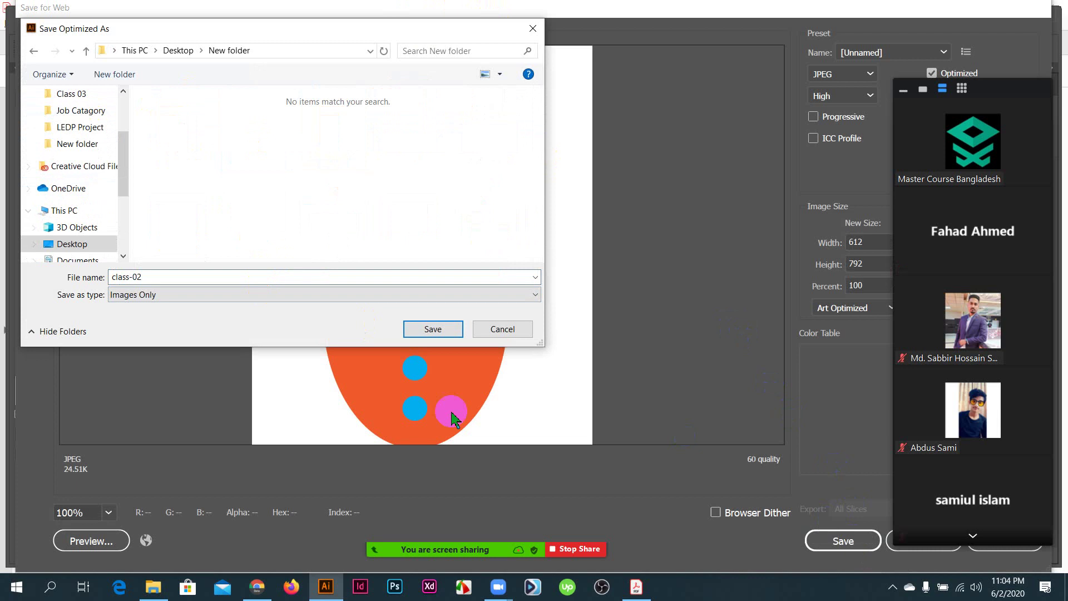
{"action": "left_click", "coordinate": [426, 332]}
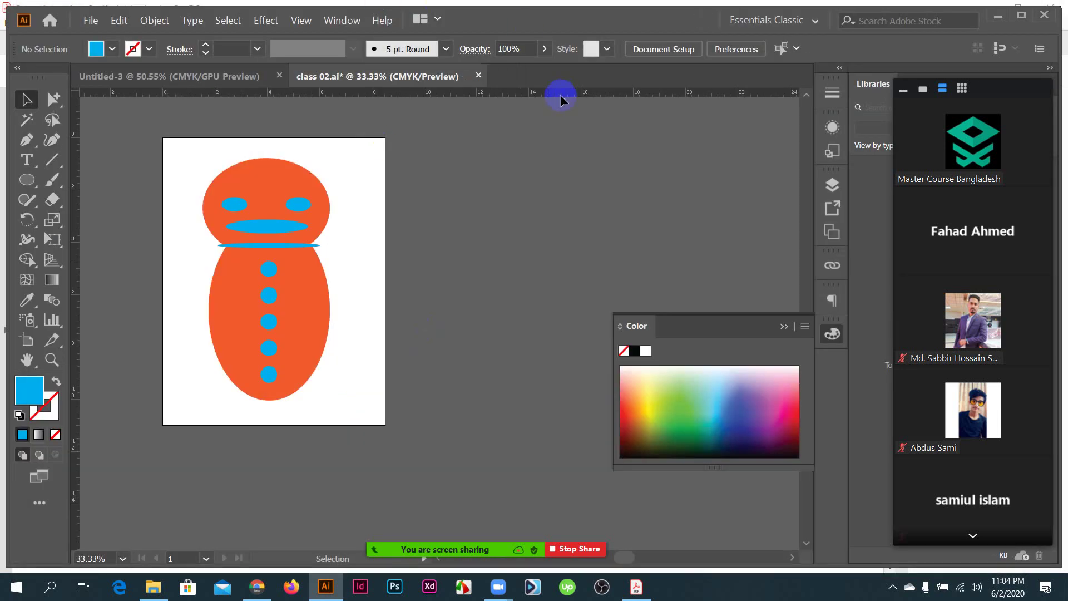
- Close class 02.ai with its changes saved, and close the empty Untitled-3 document
{"action": "left_click", "coordinate": [479, 75]}
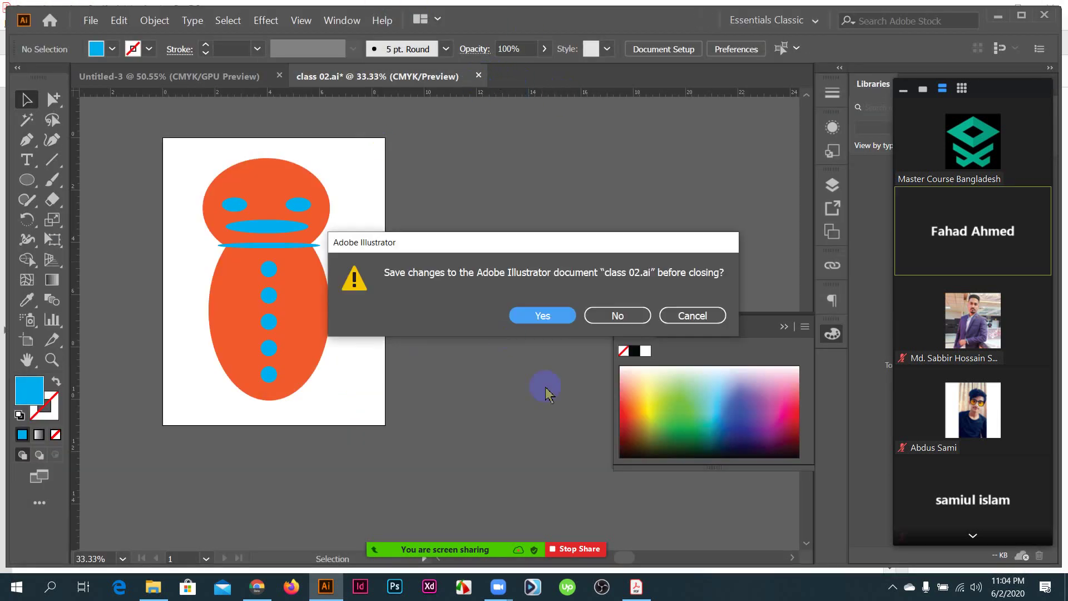
{"action": "left_click", "coordinate": [543, 316]}
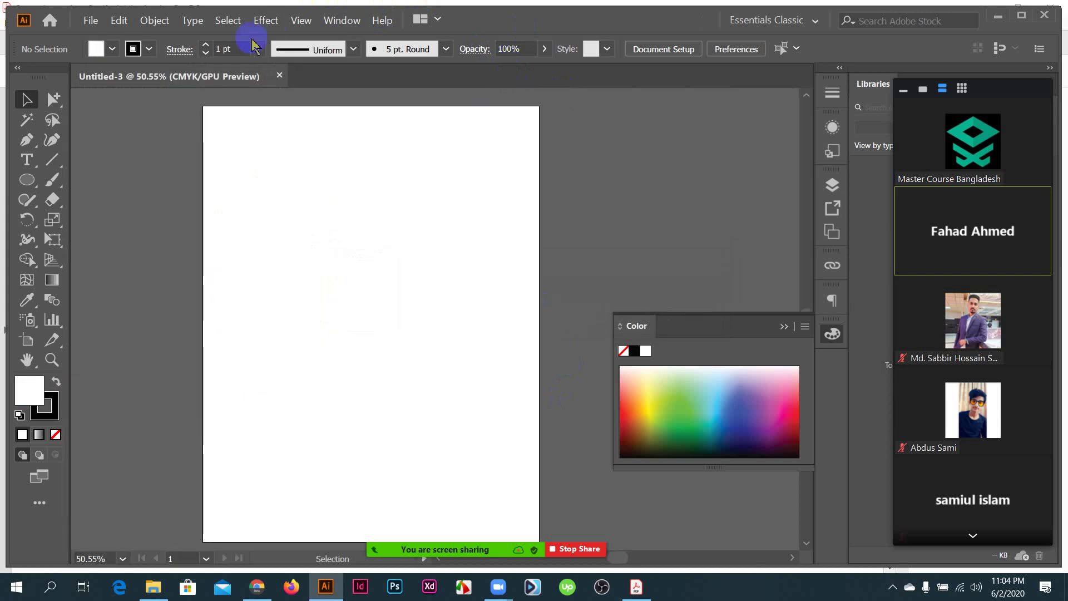
{"action": "left_click", "coordinate": [277, 75]}
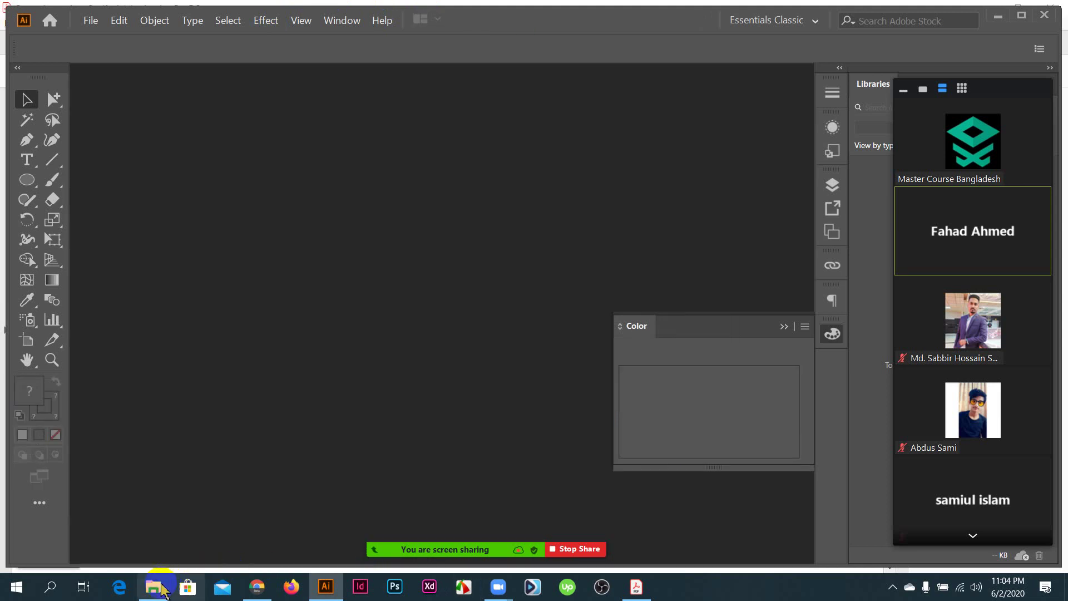
- Switch to File Explorer, open the class 02 Illustrator file from New folder to check it, and close the document
{"action": "left_click", "coordinate": [158, 587]}
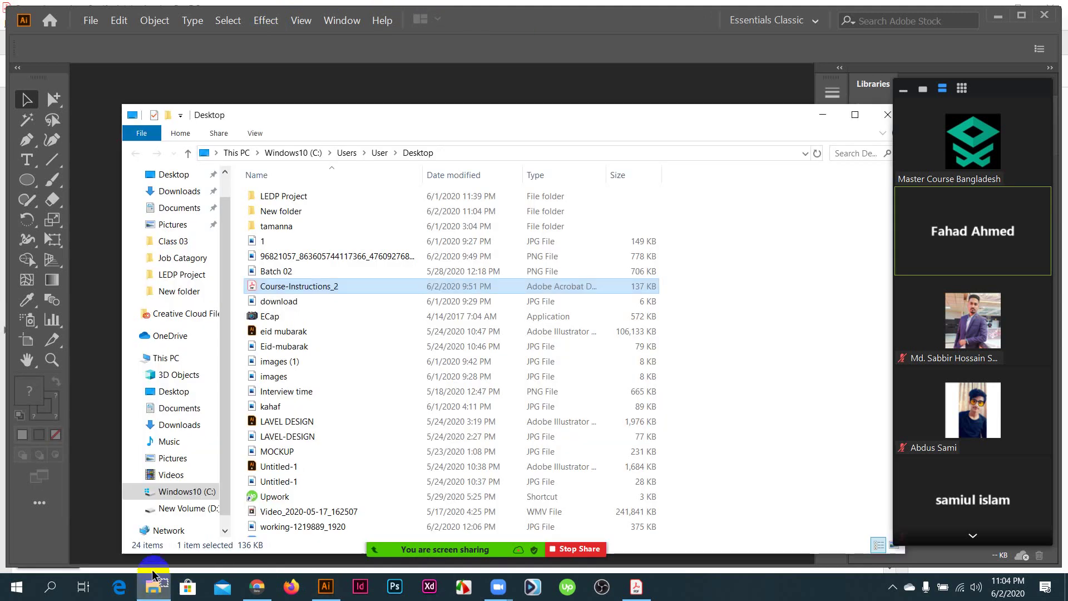
{"action": "left_click", "coordinate": [173, 292]}
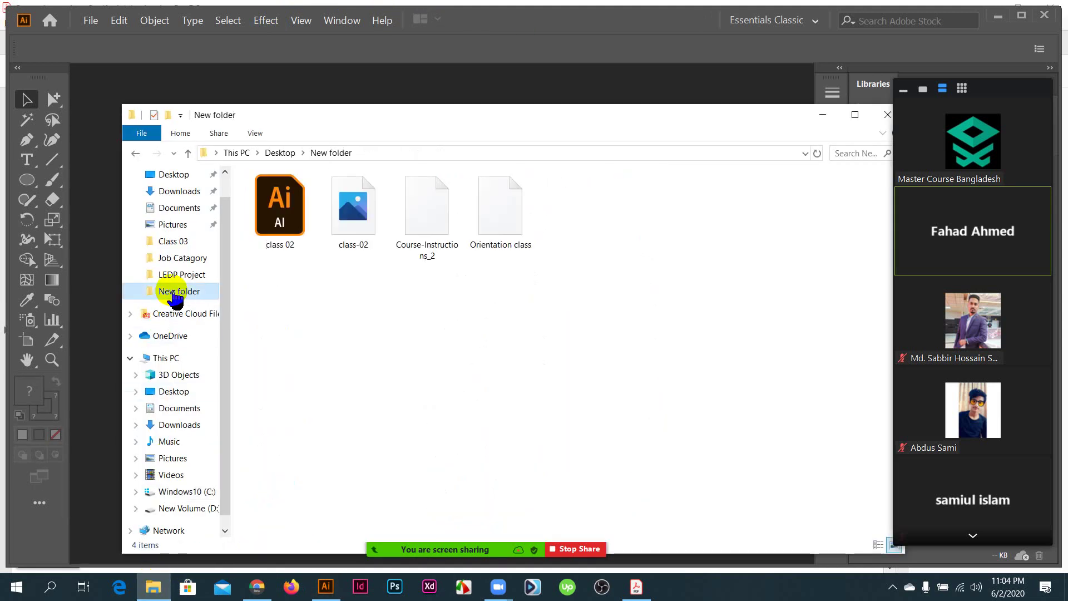
{"action": "left_click", "coordinate": [284, 222]}
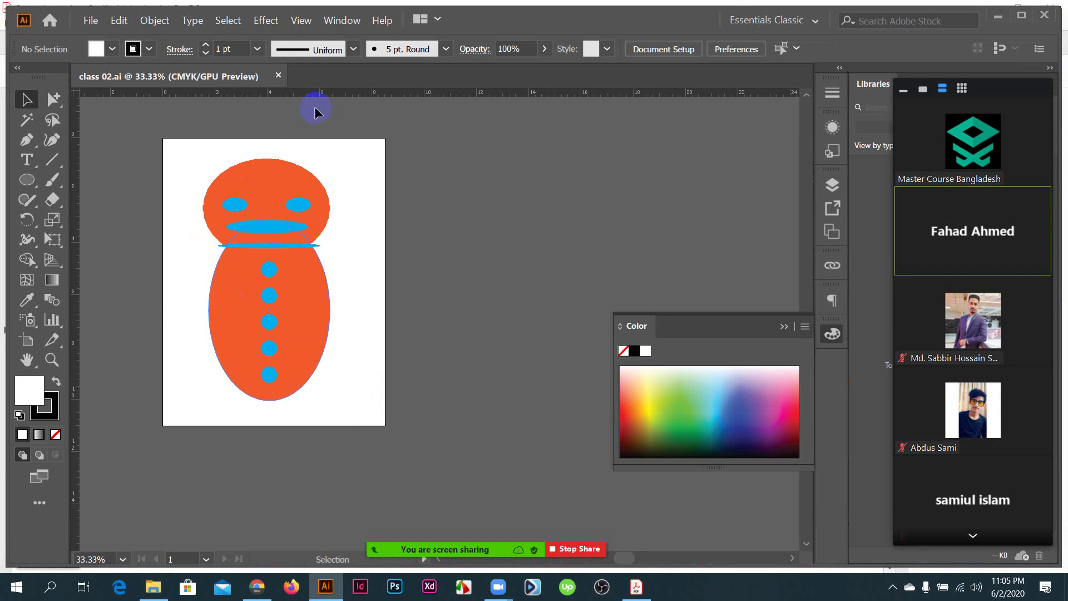
{"action": "key", "text": "ctrl+w"}
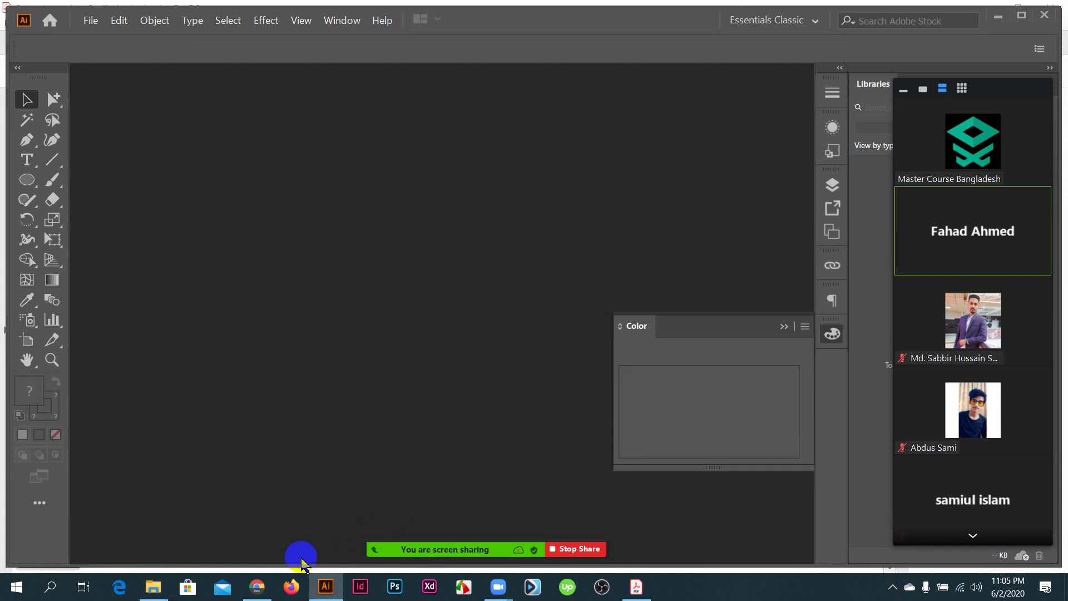
- Return to New folder in File Explorer and select the exported class-02 JPEG image
{"action": "left_click", "coordinate": [257, 587]}
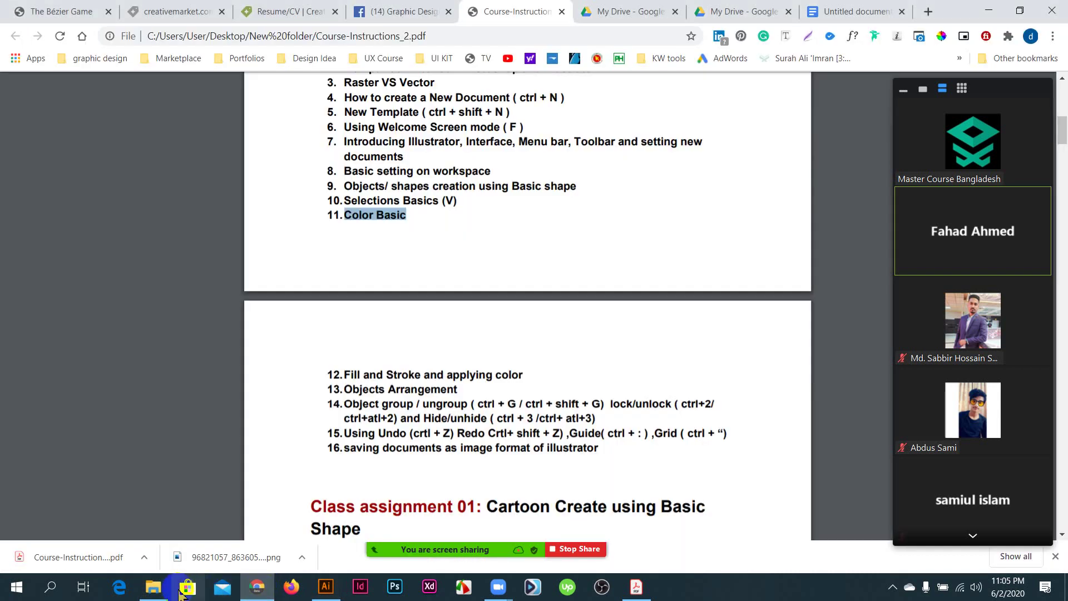
{"action": "left_click", "coordinate": [153, 587]}
{"action": "left_click", "coordinate": [363, 219]}
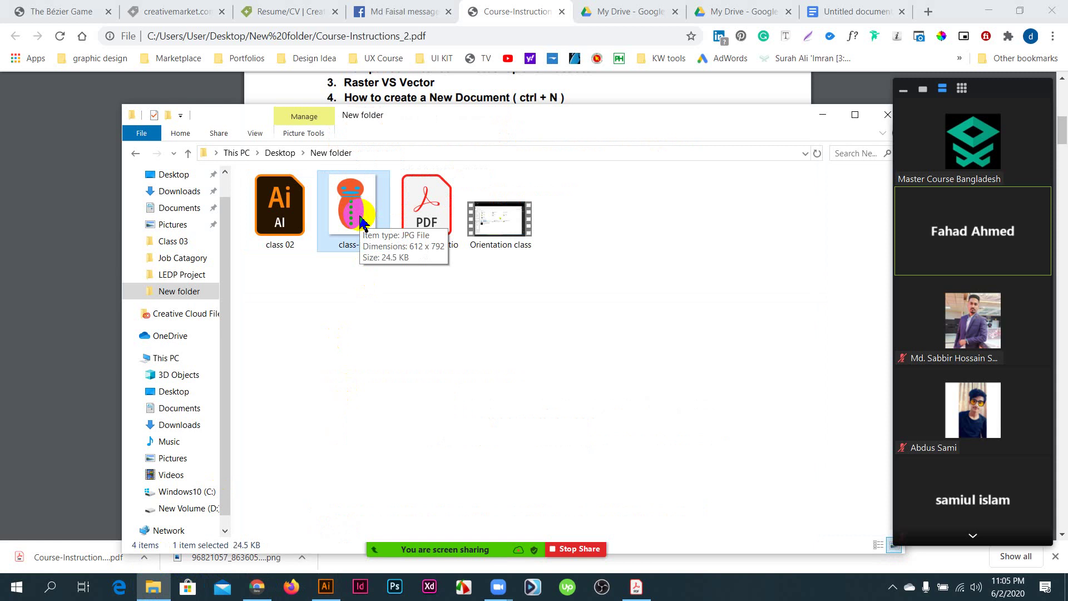
- Switch to Adobe Acrobat and review the Class 01 topic list in the Course-Instructions_2 PDF
{"action": "left_click", "coordinate": [641, 594]}
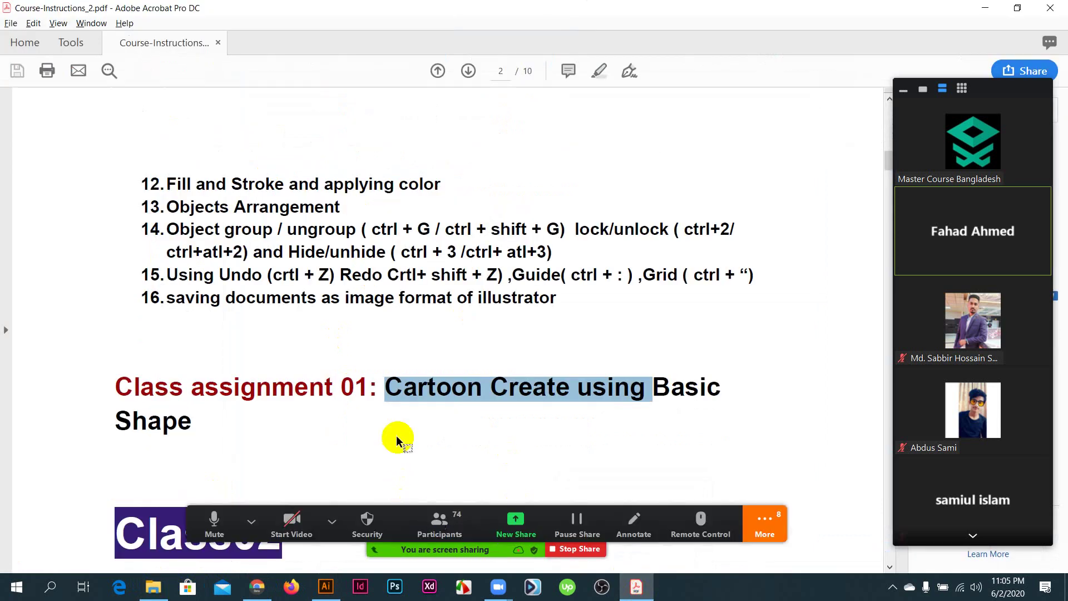
{"action": "scroll", "coordinate": [396, 289], "scroll_direction": "up", "scroll_amount": 5}
{"action": "scroll", "coordinate": [395, 295], "scroll_direction": "up", "scroll_amount": 4}
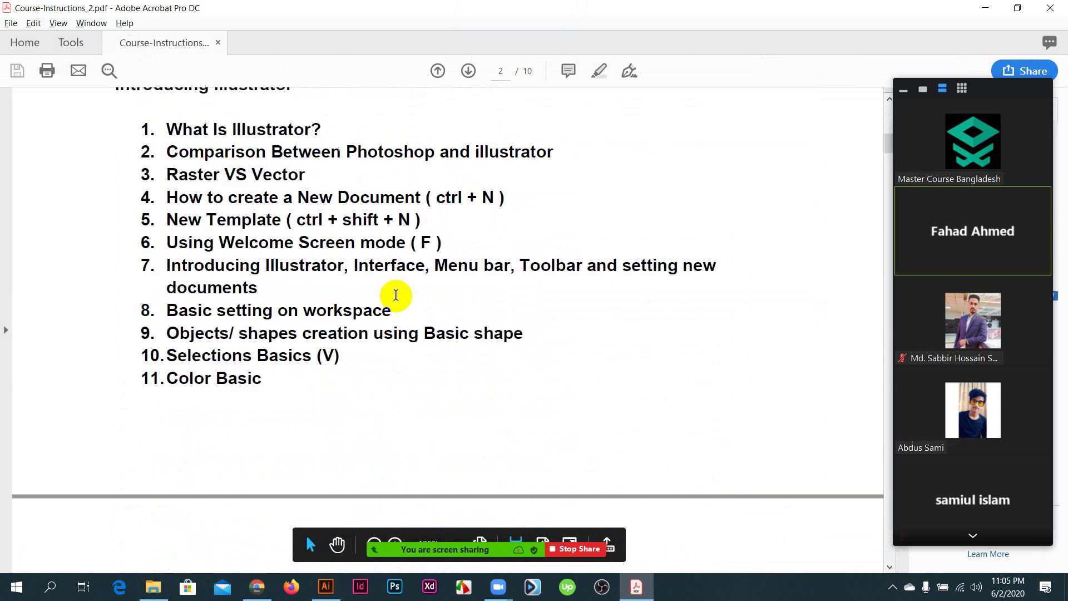
{"action": "scroll", "coordinate": [723, 469], "scroll_direction": "down", "scroll_amount": 2}
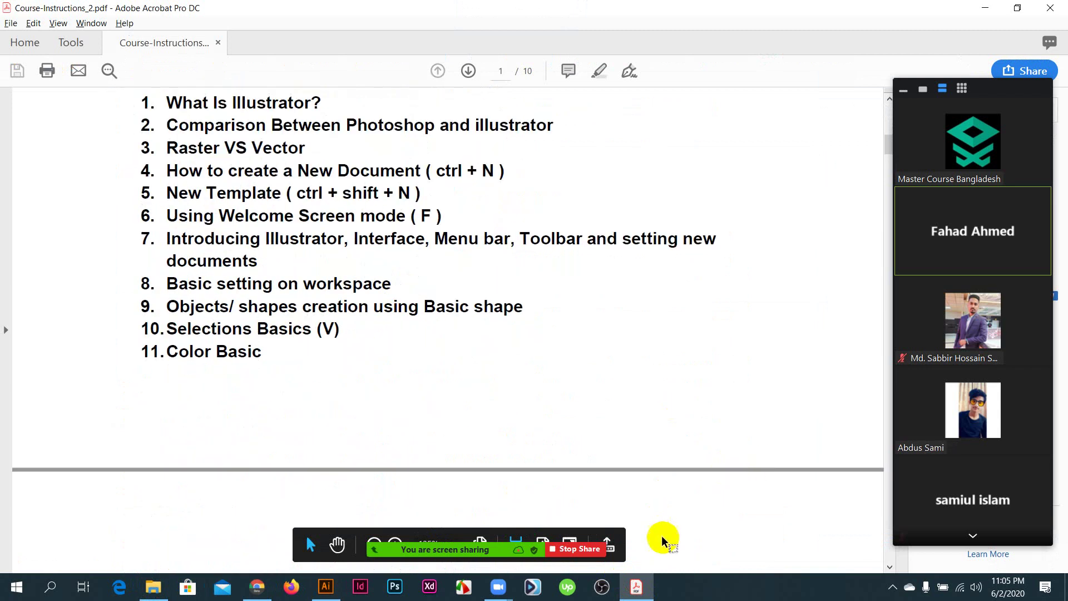